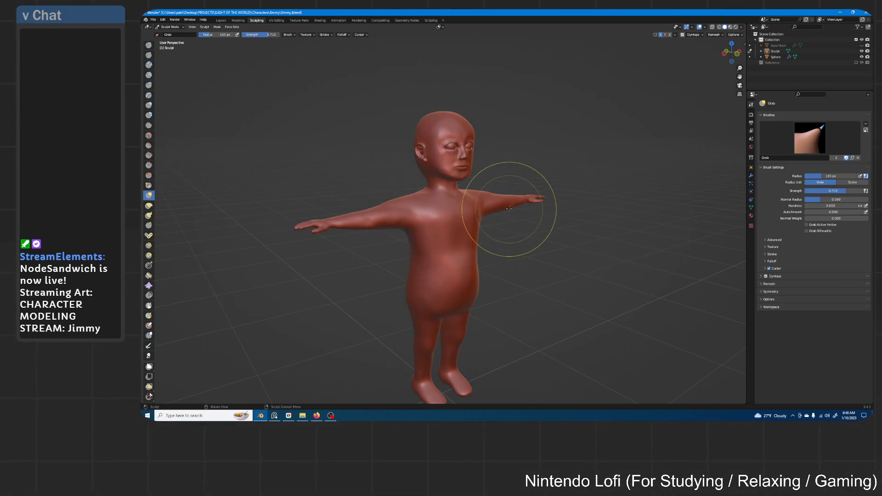
- Review the sculpted character from the front and save Jimmy.blend
{"action": "scroll", "coordinate": [492, 230], "scroll_direction": "down", "scroll_amount": 2}
{"action": "middle_click_drag", "start_coordinate": [528, 207], "coordinate": [645, 226]}
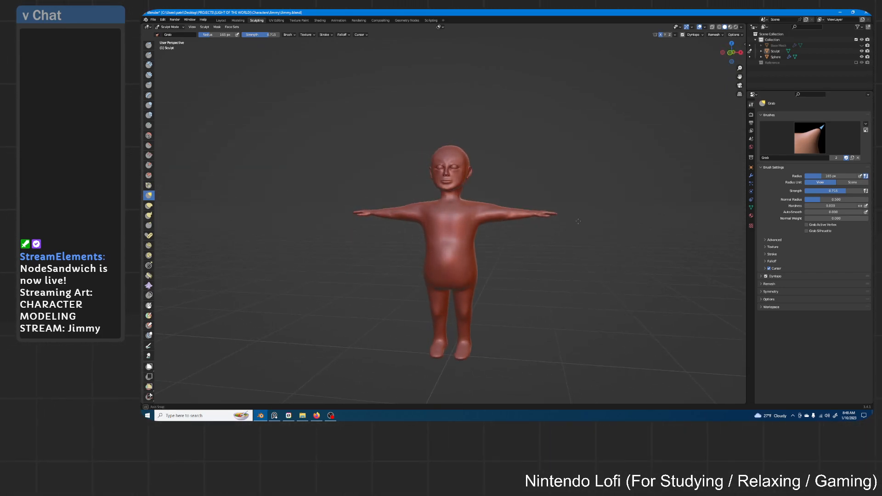
{"action": "mouse_move", "coordinate": [500, 226]}
{"action": "middle_mouse_down"}
{"action": "mouse_move", "coordinate": [534, 197]}
{"action": "mouse_move", "coordinate": [495, 192]}
{"action": "mouse_move", "coordinate": [520, 175]}
{"action": "mouse_move", "coordinate": [492, 143]}
{"action": "mouse_move", "coordinate": [466, 216]}
{"action": "mouse_move", "coordinate": [538, 188]}
{"action": "mouse_move", "coordinate": [531, 194]}
{"action": "mouse_move", "coordinate": [506, 170]}
{"action": "mouse_move", "coordinate": [541, 162]}
{"action": "mouse_move", "coordinate": [536, 186]}
{"action": "mouse_move", "coordinate": [516, 197]}
{"action": "middle_mouse_up"}
{"action": "scroll", "coordinate": [511, 163], "scroll_direction": "up", "scroll_amount": 4}
{"action": "scroll", "coordinate": [543, 162], "scroll_direction": "down", "scroll_amount": 4}
{"action": "scroll", "coordinate": [515, 200], "scroll_direction": "up", "scroll_amount": 4}
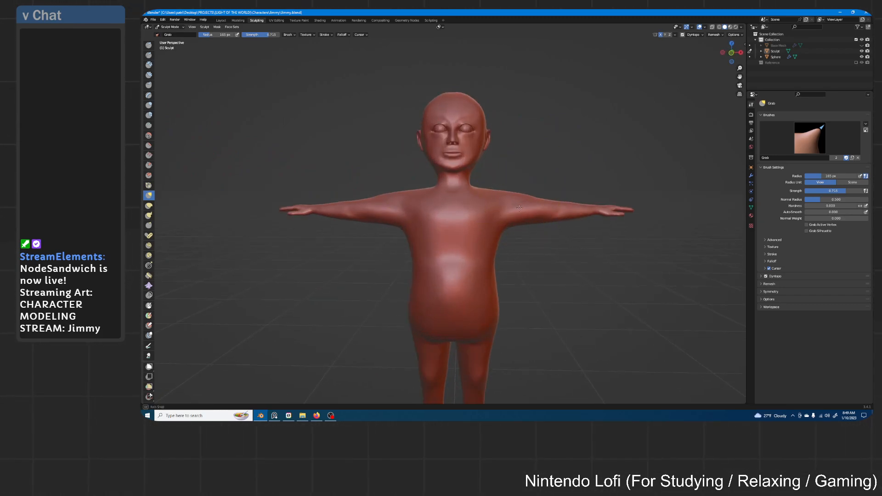
{"action": "key", "text": "ctrl+s"}
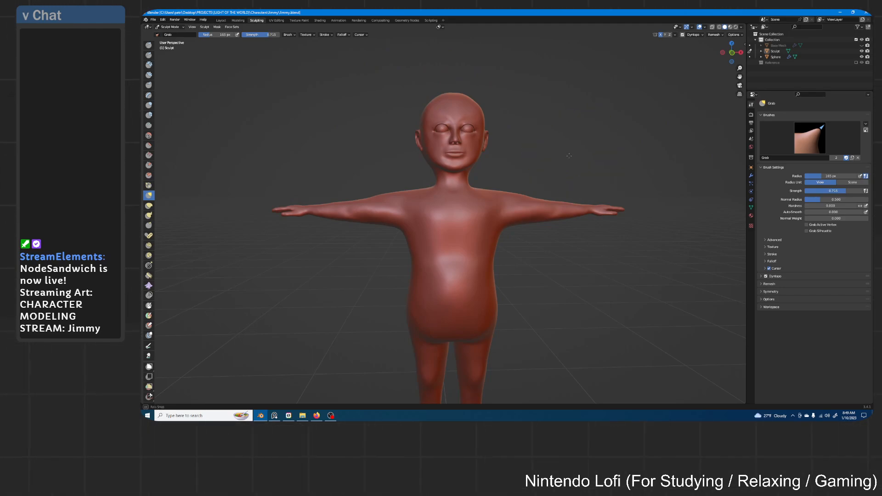
- Switch to the Layout workspace and add a plane mesh at the character's feet
{"action": "mouse_move", "coordinate": [496, 150]}
{"action": "middle_mouse_down"}
{"action": "mouse_move", "coordinate": [506, 160]}
{"action": "mouse_move", "coordinate": [571, 148]}
{"action": "middle_mouse_up"}
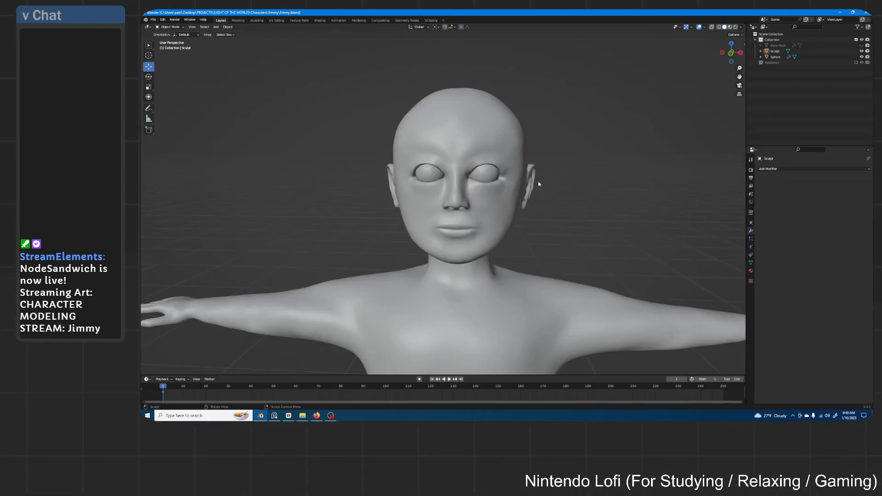
{"action": "scroll", "coordinate": [534, 182], "scroll_direction": "down", "scroll_amount": 3}
{"action": "scroll", "coordinate": [534, 183], "scroll_direction": "down", "scroll_amount": 2}
{"action": "middle_click_drag", "start_coordinate": [540, 182], "coordinate": [523, 214]}
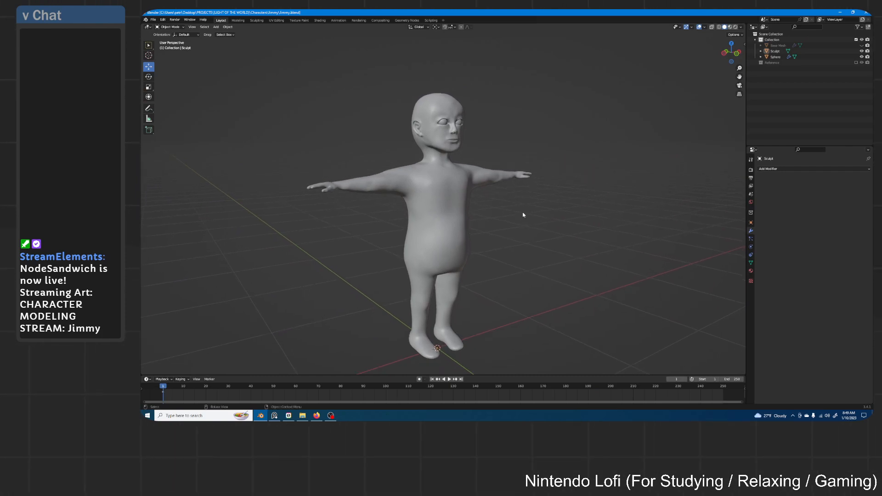
{"action": "left_click", "coordinate": [219, 28]}
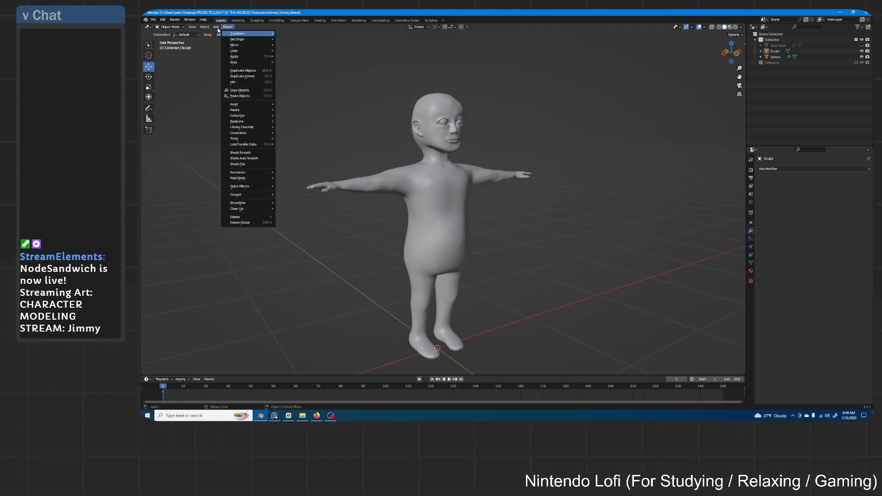
{"action": "mouse_move", "coordinate": [226, 33]}
{"action": "left_click", "coordinate": [270, 33]}
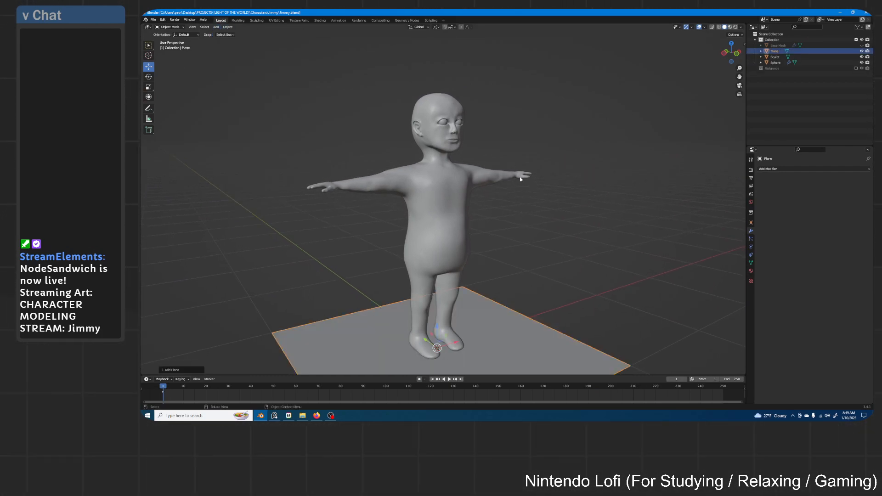
- Enter Edit Mode on the plane and add a centred loop cut running front to back along the symmetry line
{"action": "scroll", "coordinate": [518, 177], "scroll_direction": "down", "scroll_amount": 2}
{"action": "left_click", "coordinate": [169, 27]}
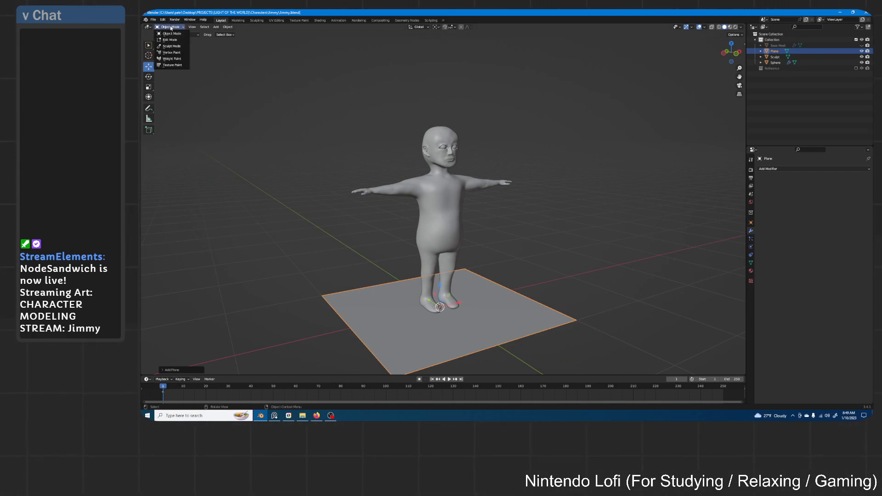
{"action": "left_click", "coordinate": [171, 40]}
{"action": "middle_click_drag", "start_coordinate": [499, 205], "coordinate": [483, 205]}
{"action": "key", "text": "ctrl+r"}
{"action": "left_click", "coordinate": [459, 258]}
{"action": "right_click", "coordinate": [459, 259]}
{"action": "middle_click_drag", "start_coordinate": [458, 258], "coordinate": [367, 322]}
- Delete the two outer vertices on the character's right side so only half of the plane remains
{"action": "left_click", "coordinate": [342, 336]}
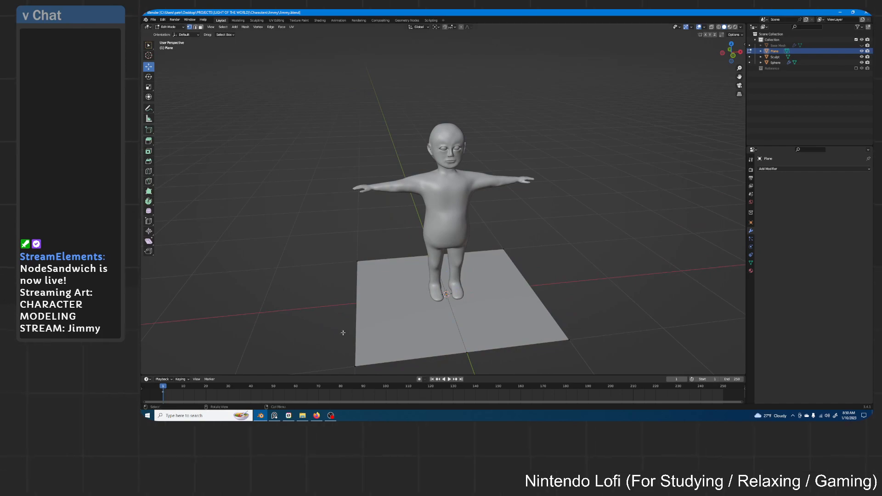
{"action": "left_click", "coordinate": [357, 262], "text": "shift"}
{"action": "key", "text": "x"}
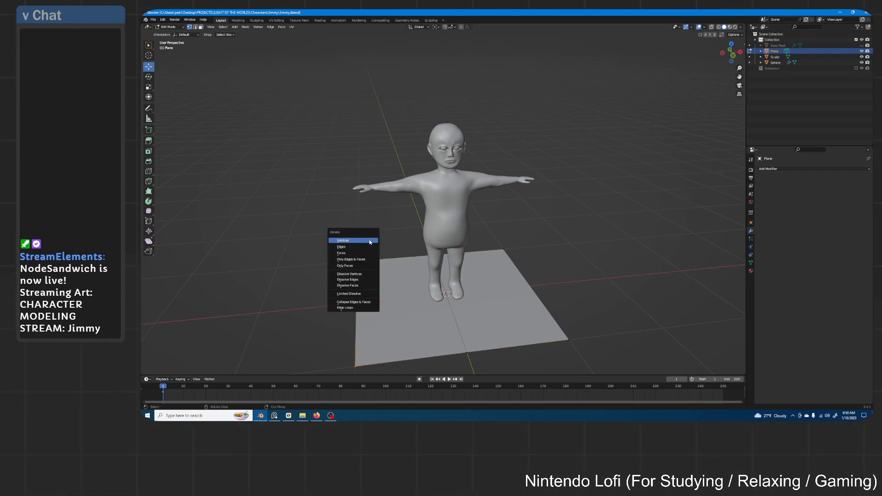
{"action": "left_click", "coordinate": [370, 240]}
- Add a Mirror modifier on the X axis and a Shrinkwrap modifier targeting the Sculpt object to the half plane
{"action": "left_click", "coordinate": [810, 168]}
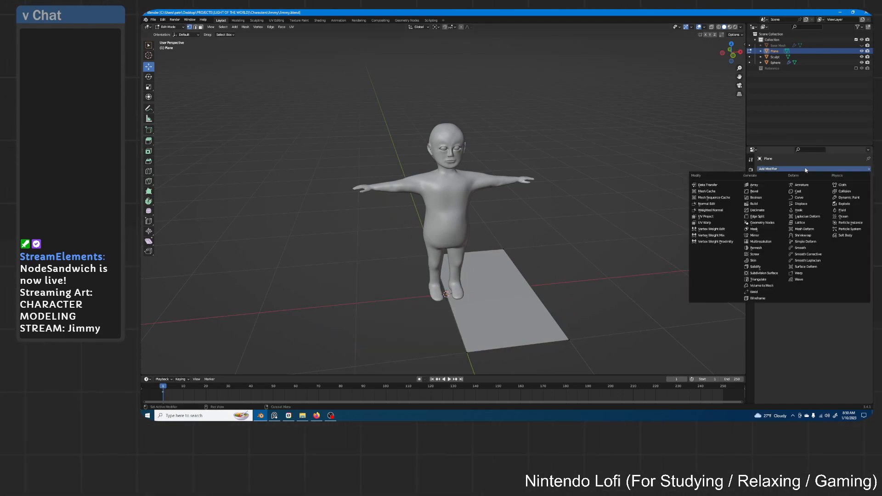
{"action": "left_click", "coordinate": [758, 236]}
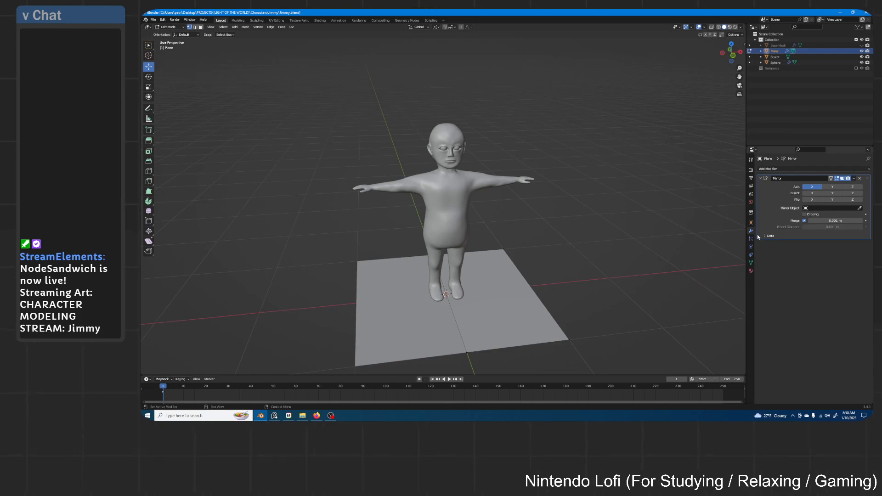
{"action": "left_click", "coordinate": [828, 169]}
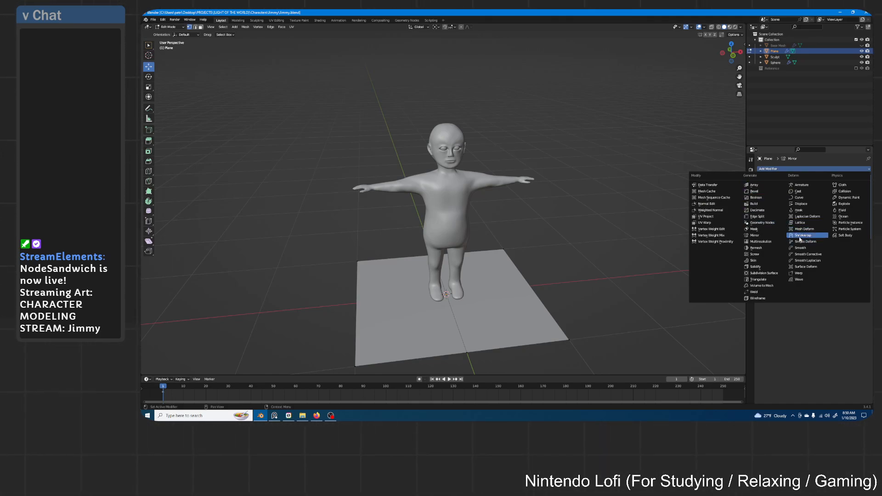
{"action": "left_click", "coordinate": [802, 235]}
{"action": "left_click", "coordinate": [860, 269]}
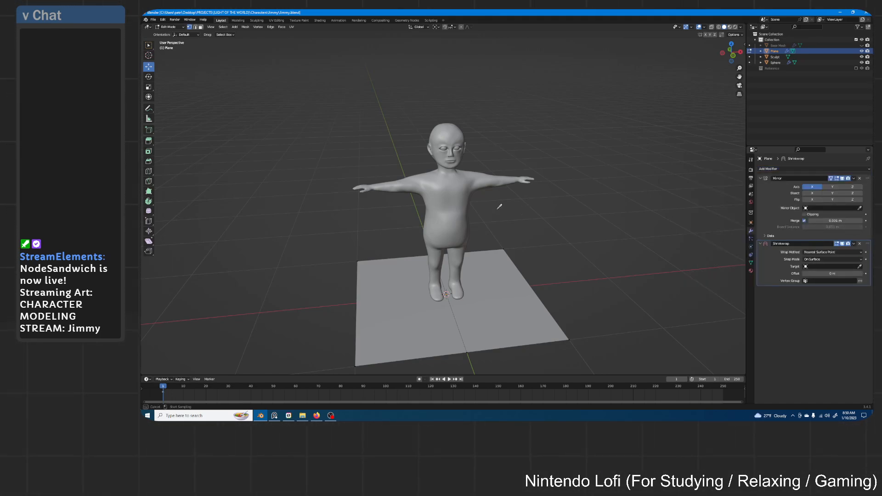
{"action": "left_click", "coordinate": [467, 202]}
- Turn on snapping and set the snap target to Face Project
{"action": "middle_click_drag", "start_coordinate": [469, 248], "coordinate": [451, 192]}
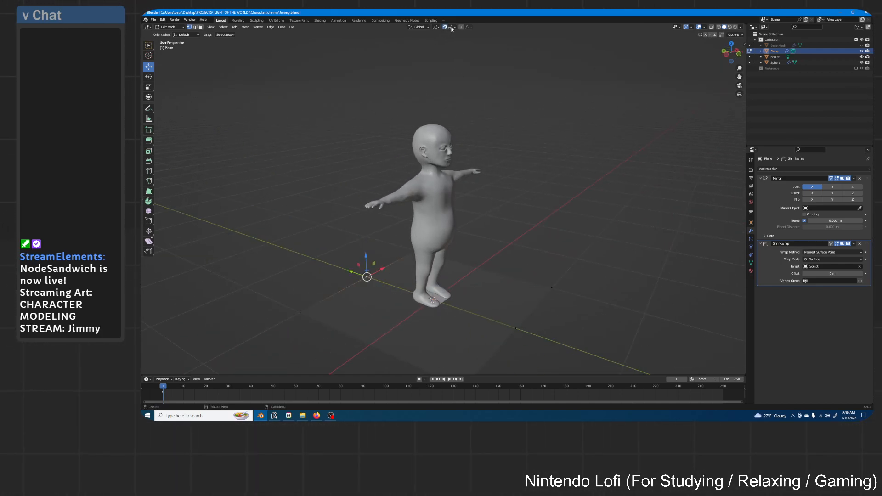
{"action": "left_click", "coordinate": [453, 27]}
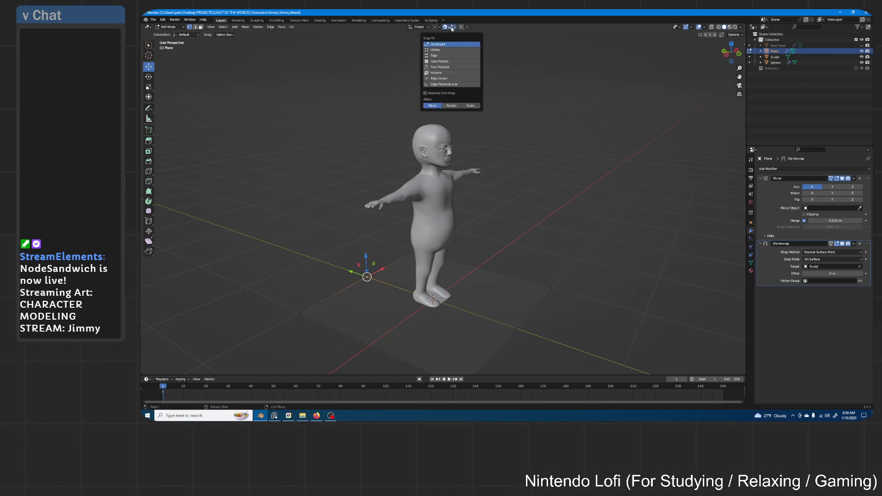
{"action": "left_click", "coordinate": [440, 62]}
- Enable Clipping in the Mirror modifier and move one centre-line vertex of the plane onto the upper chest
{"action": "middle_click_drag", "start_coordinate": [513, 157], "coordinate": [460, 174]}
{"action": "scroll", "coordinate": [478, 168], "scroll_direction": "up", "scroll_amount": 3}
{"action": "scroll", "coordinate": [473, 171], "scroll_direction": "up", "scroll_amount": 1}
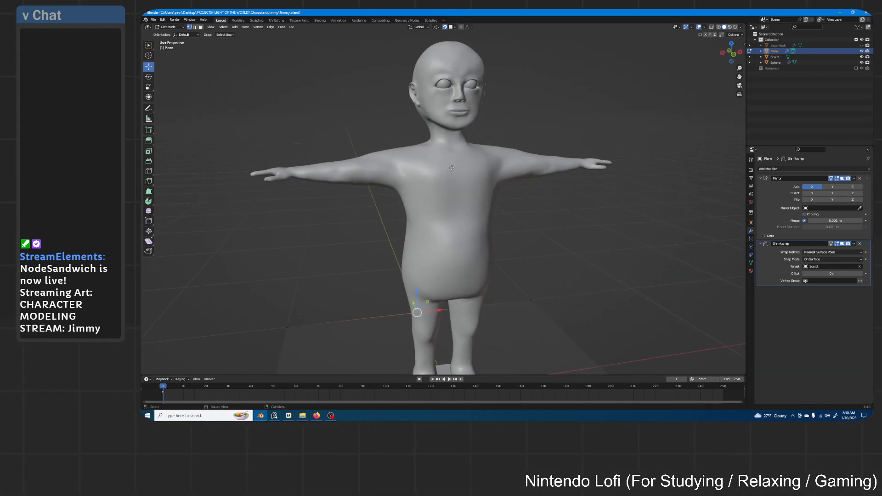
{"action": "key", "text": "g"}
{"action": "right_click", "coordinate": [461, 170]}
{"action": "middle_click_drag", "start_coordinate": [588, 186], "coordinate": [592, 187]}
{"action": "middle_click_drag", "start_coordinate": [464, 173], "coordinate": [461, 176]}
{"action": "key", "text": "g"}
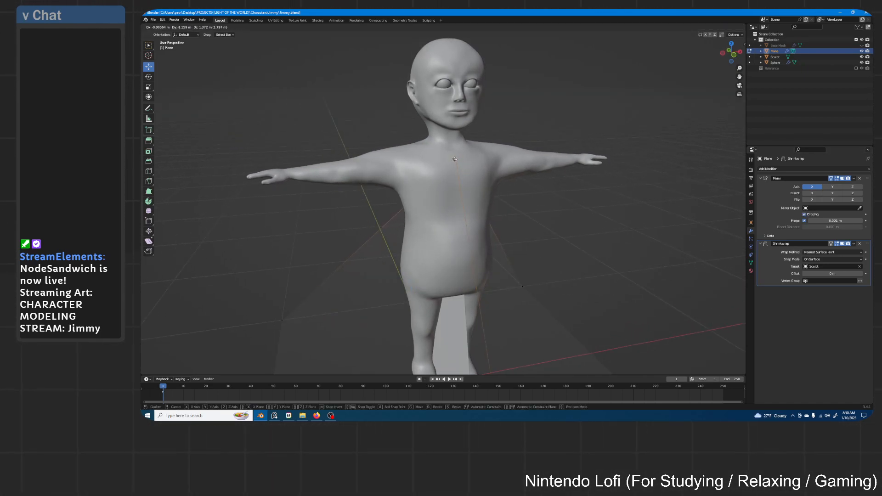
{"action": "left_click", "coordinate": [455, 159]}
- Move the other centre vertex and both outer vertices onto the chest to form a small mirrored patch
{"action": "scroll", "coordinate": [475, 259], "scroll_direction": "down", "scroll_amount": 3}
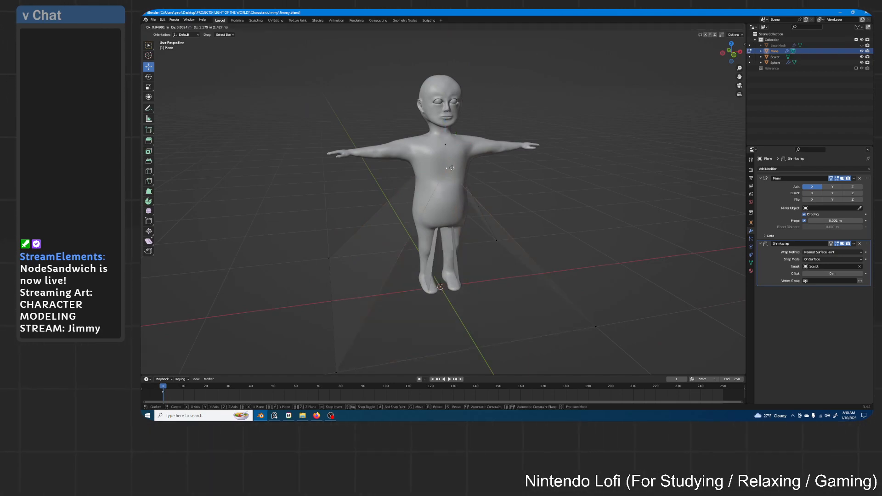
{"action": "middle_click_drag", "start_coordinate": [478, 349], "coordinate": [525, 232]}
{"action": "left_click", "coordinate": [525, 232]}
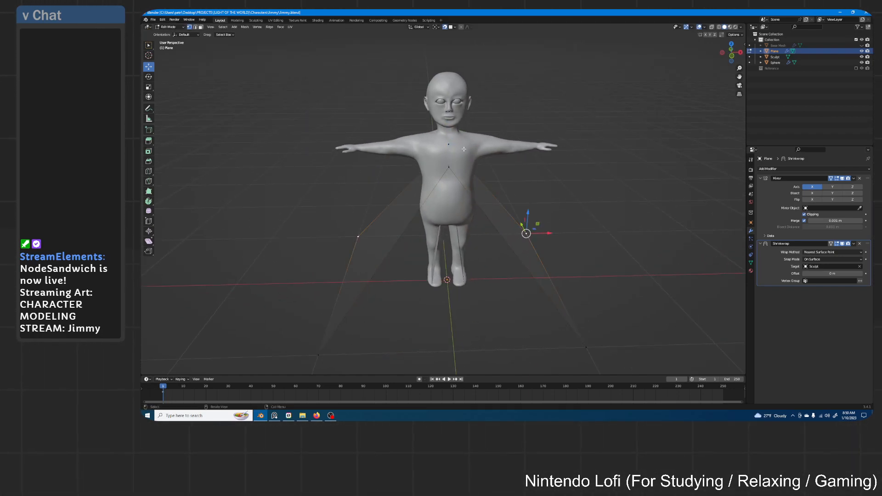
{"action": "key", "text": "g"}
{"action": "left_click", "coordinate": [462, 144]}
{"action": "left_click", "coordinate": [586, 349]}
{"action": "key", "text": "g"}
{"action": "left_click", "coordinate": [460, 162]}
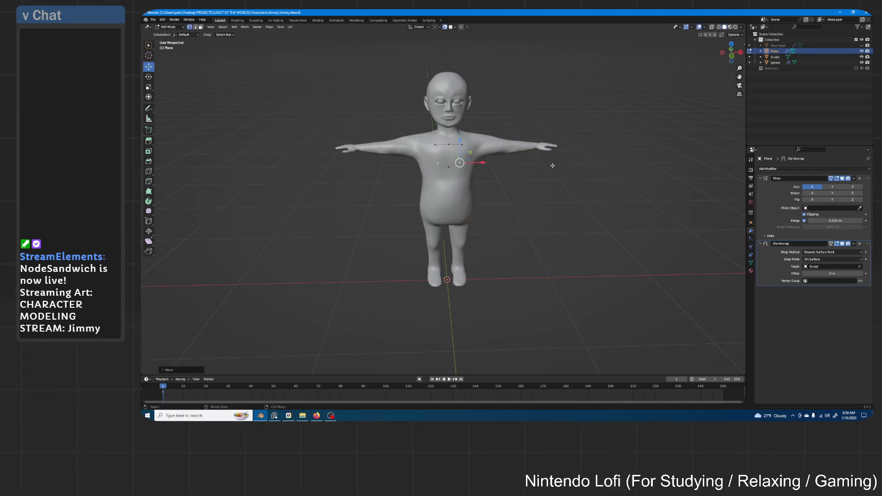
- Set the plane to display In Front in its viewport display settings
{"action": "scroll", "coordinate": [492, 185], "scroll_direction": "up", "scroll_amount": 6}
{"action": "middle_click_drag", "start_coordinate": [492, 184], "coordinate": [582, 229]}
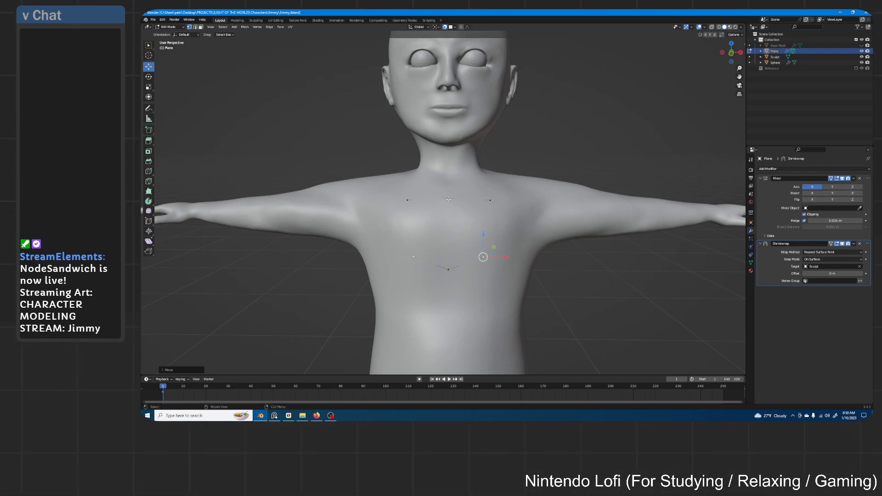
{"action": "left_click", "coordinate": [752, 223]}
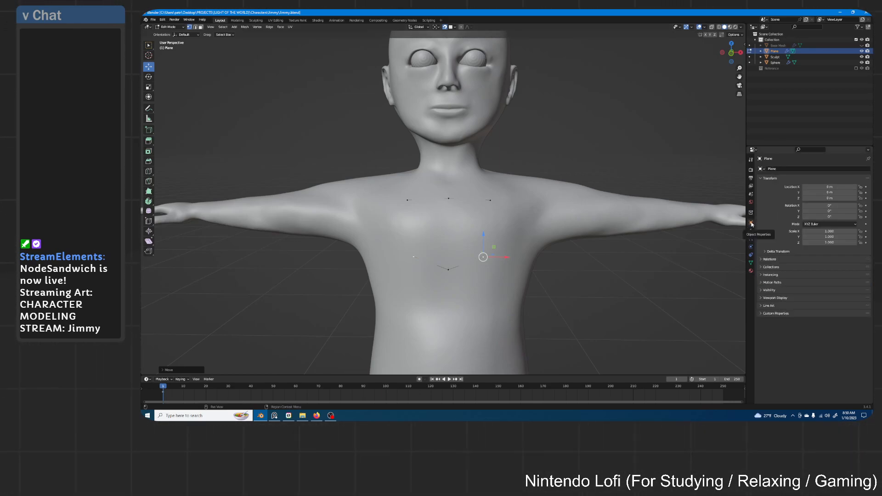
{"action": "left_click", "coordinate": [762, 299]}
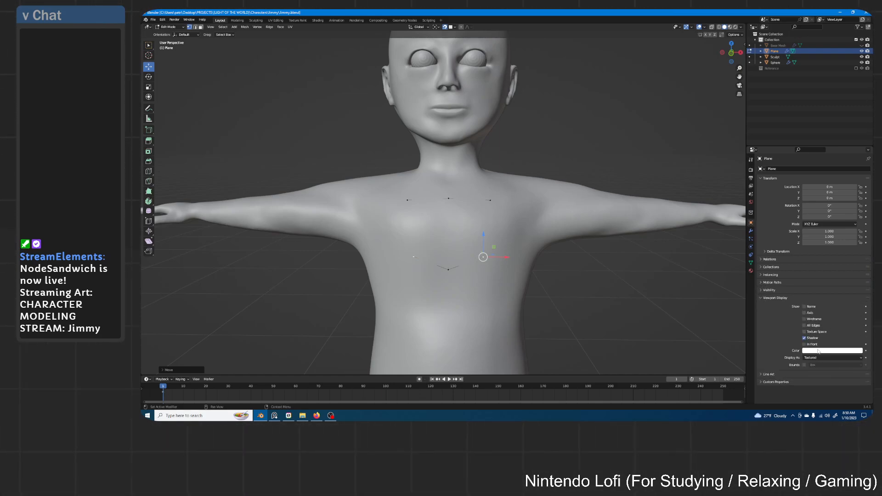
{"action": "left_click", "coordinate": [804, 344]}
{"action": "left_click", "coordinate": [762, 299]}
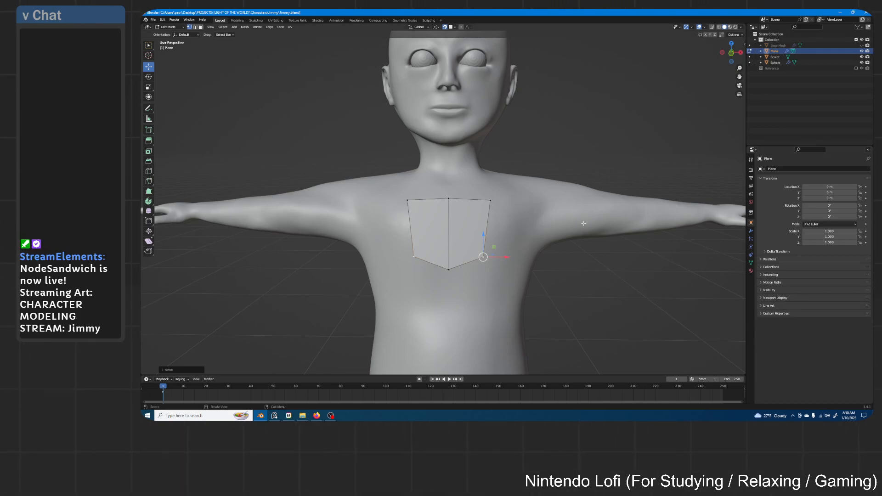
- Move the patch's upper centre vertex from the chest to the skin between the nose and upper lip
{"action": "middle_click_drag", "start_coordinate": [652, 193], "coordinate": [562, 204]}
{"action": "scroll", "coordinate": [563, 198], "scroll_direction": "up", "scroll_amount": 2}
{"action": "middle_click_drag", "start_coordinate": [430, 192], "coordinate": [494, 317]}
{"action": "left_click", "coordinate": [446, 196]}
{"action": "scroll", "coordinate": [494, 317], "scroll_direction": "up", "scroll_amount": 2}
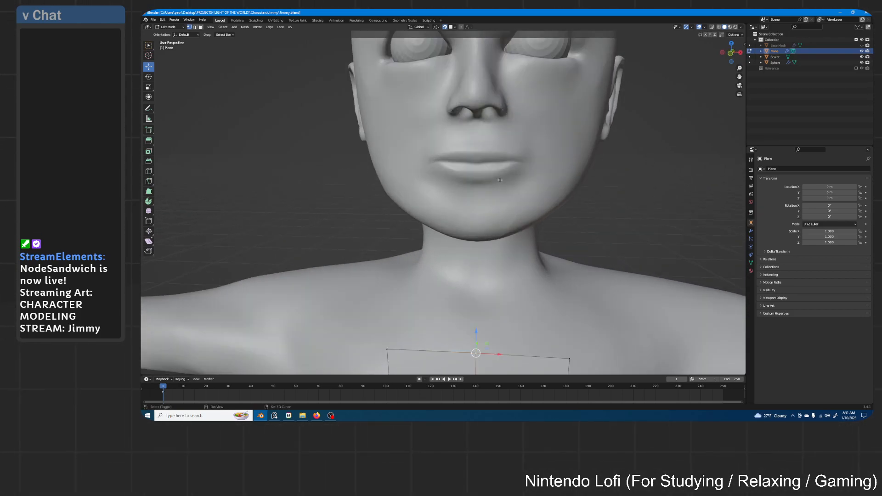
{"action": "scroll", "coordinate": [476, 152], "scroll_direction": "up", "scroll_amount": 2}
{"action": "middle_click_drag", "start_coordinate": [474, 157], "coordinate": [482, 161], "text": "shift"}
{"action": "key", "text": "g"}
{"action": "left_click", "coordinate": [481, 152]}
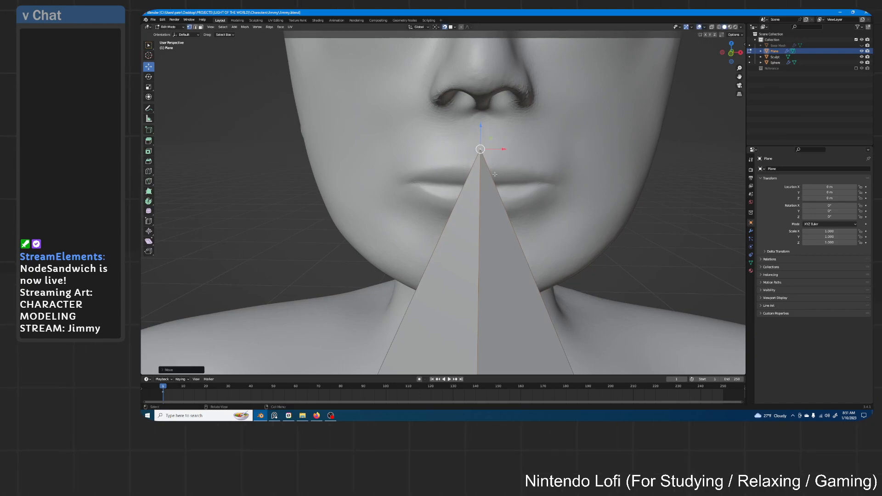
- Move the lower centre vertex and both outer vertices from the chest to just above the upper lip
{"action": "scroll", "coordinate": [480, 154], "scroll_direction": "down", "scroll_amount": 4}
{"action": "middle_click_drag", "start_coordinate": [512, 314], "coordinate": [504, 173], "text": "shift"}
{"action": "scroll", "coordinate": [443, 320], "scroll_direction": "down", "scroll_amount": 2}
{"action": "left_click", "coordinate": [445, 305]}
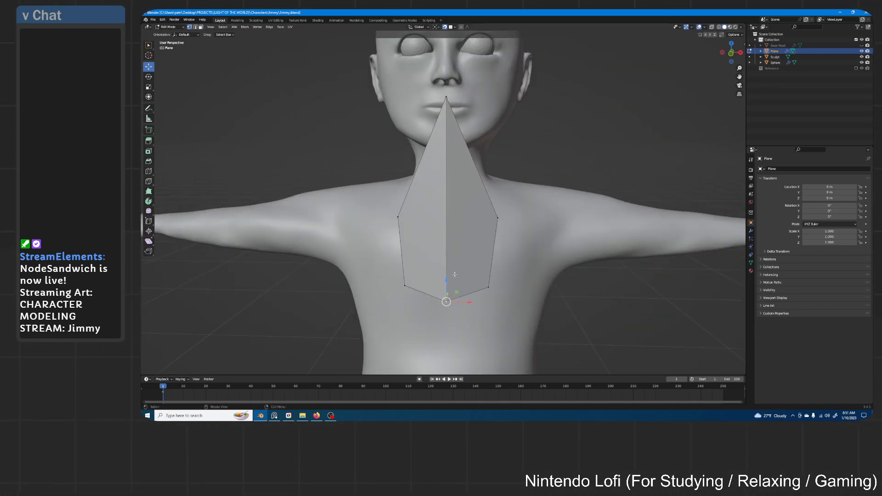
{"action": "key", "text": "g"}
{"action": "left_click", "coordinate": [448, 103]}
{"action": "left_click", "coordinate": [497, 218]}
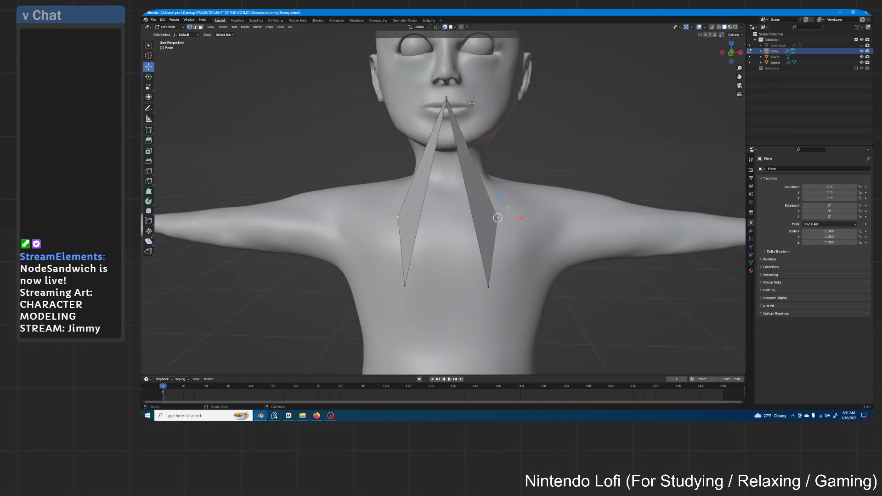
{"action": "key", "text": "g"}
{"action": "left_click", "coordinate": [451, 97]}
{"action": "left_click", "coordinate": [489, 287]}
{"action": "key", "text": "g"}
{"action": "left_click", "coordinate": [451, 100]}
- Place the lower centre vertex on the line between the lips and the upper centre vertex on the upper lip's top edge
{"action": "scroll", "coordinate": [453, 97], "scroll_direction": "up", "scroll_amount": 4}
{"action": "middle_click_drag", "start_coordinate": [453, 96], "coordinate": [506, 156], "text": "shift"}
{"action": "scroll", "coordinate": [468, 105], "scroll_direction": "up", "scroll_amount": 4}
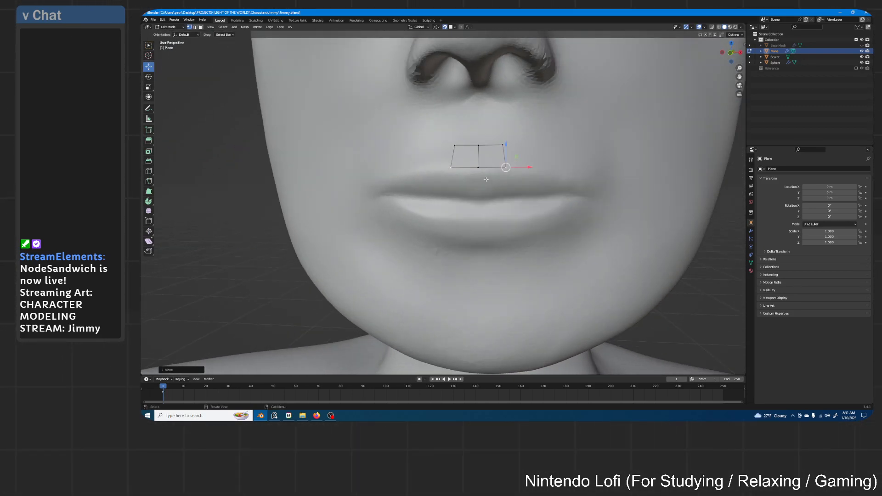
{"action": "scroll", "coordinate": [515, 145], "scroll_direction": "up", "scroll_amount": 5}
{"action": "scroll", "coordinate": [508, 150], "scroll_direction": "down", "scroll_amount": 4}
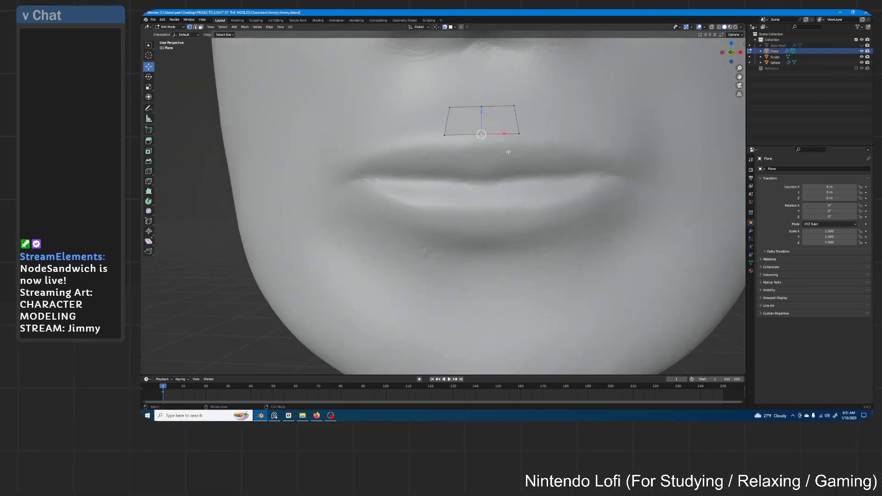
{"action": "key", "text": "g"}
{"action": "left_click", "coordinate": [488, 195]}
{"action": "left_click", "coordinate": [486, 123]}
{"action": "key", "text": "g"}
{"action": "left_click", "coordinate": [490, 163]}
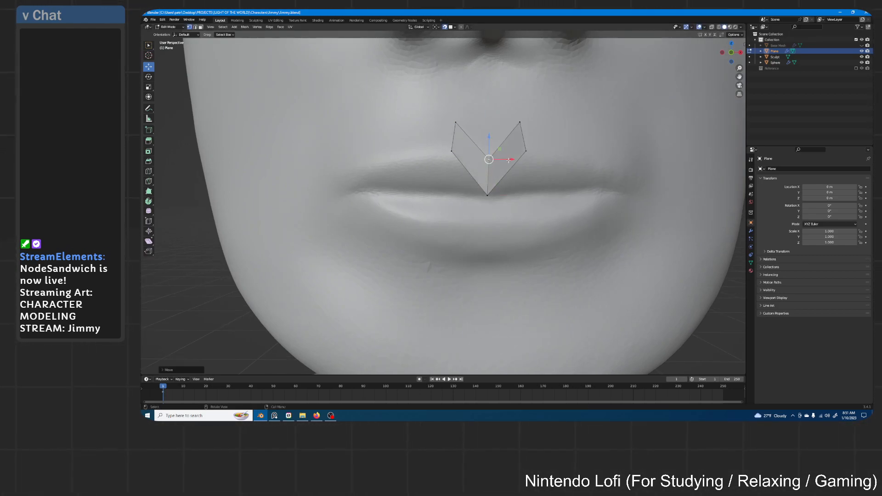
- Move the lower outer vertex near the mouth corner and the upper outer vertex just beyond it to span the upper lip
{"action": "left_click", "coordinate": [526, 151]}
{"action": "key", "text": "g"}
{"action": "left_click", "coordinate": [599, 173]}
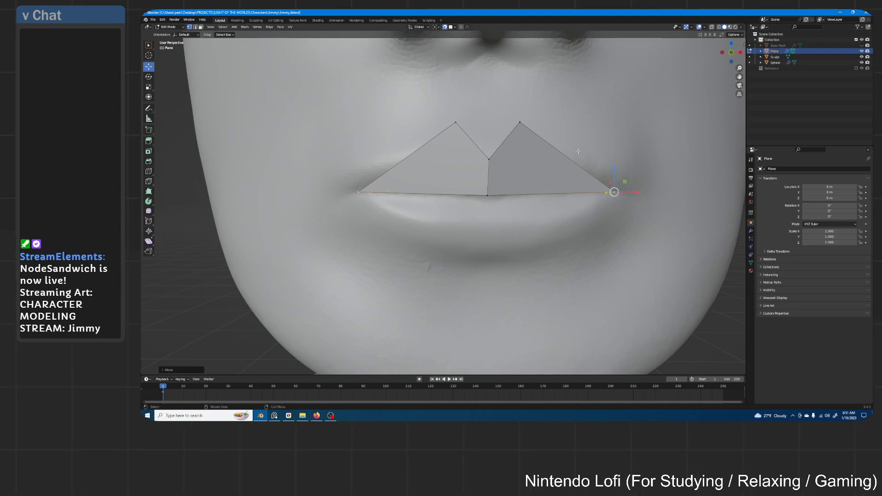
{"action": "left_click", "coordinate": [521, 123]}
{"action": "key", "text": "g"}
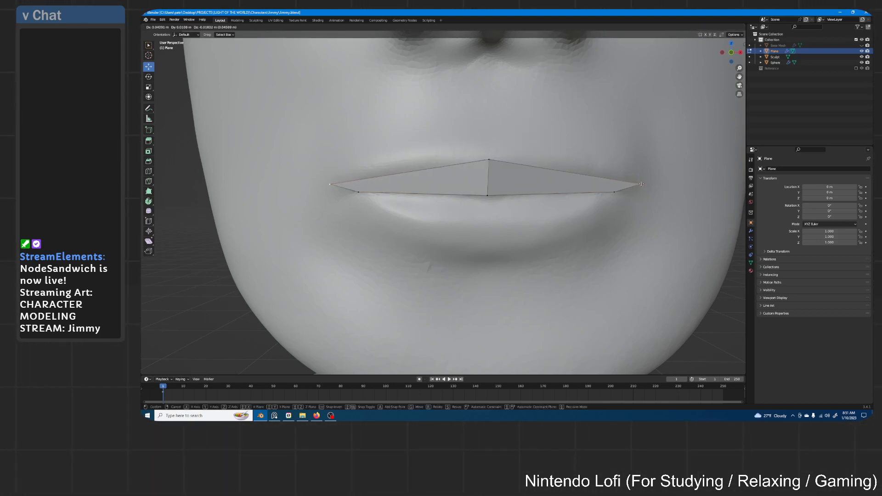
{"action": "left_click", "coordinate": [642, 186]}
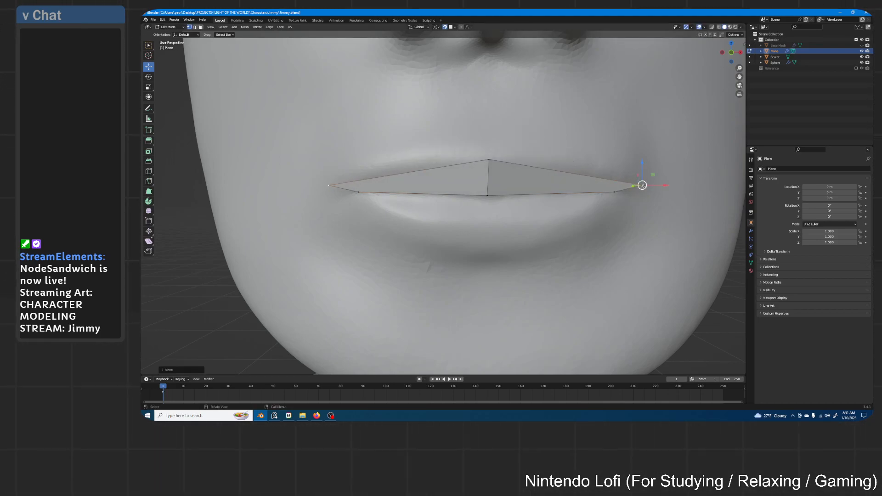
- Extrude the upper lip patch's outermost corner vertex slightly downward and fill a triangle with the inner mouth-corner vertex
{"action": "right_click", "coordinate": [643, 196], "text": "ctrl"}
{"action": "left_click", "coordinate": [643, 194]}
{"action": "key", "text": "e"}
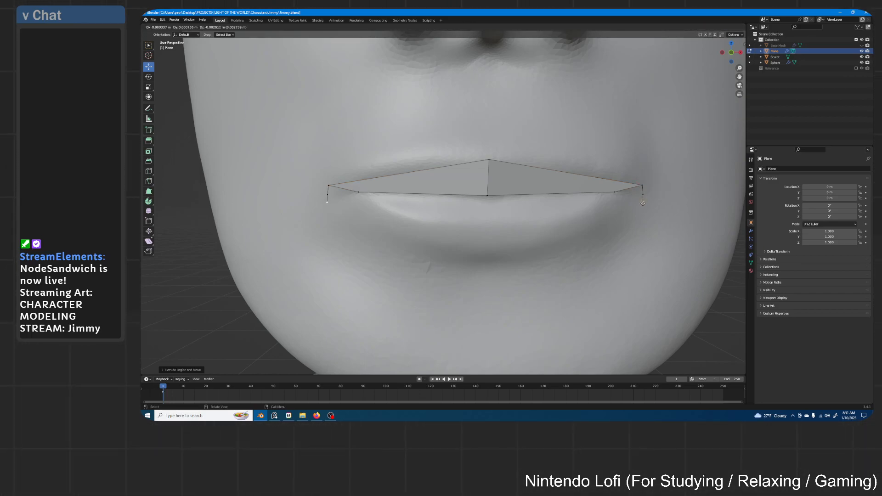
{"action": "left_click", "coordinate": [643, 200]}
{"action": "left_click", "coordinate": [643, 194], "text": "shift"}
{"action": "left_click", "coordinate": [643, 186], "text": "shift"}
{"action": "left_click", "coordinate": [615, 192], "text": "shift"}
{"action": "key", "text": "f"}
- Extrude the mouth-corner triangle's lower edge toward the mirror centre to form the lower lip strip
{"action": "left_click", "coordinate": [642, 198]}
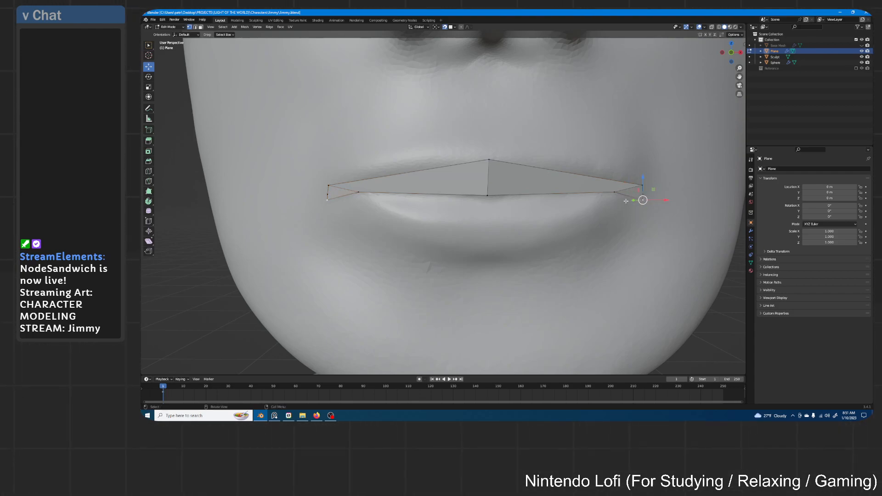
{"action": "left_click", "coordinate": [615, 192], "text": "shift"}
{"action": "key", "text": "e"}
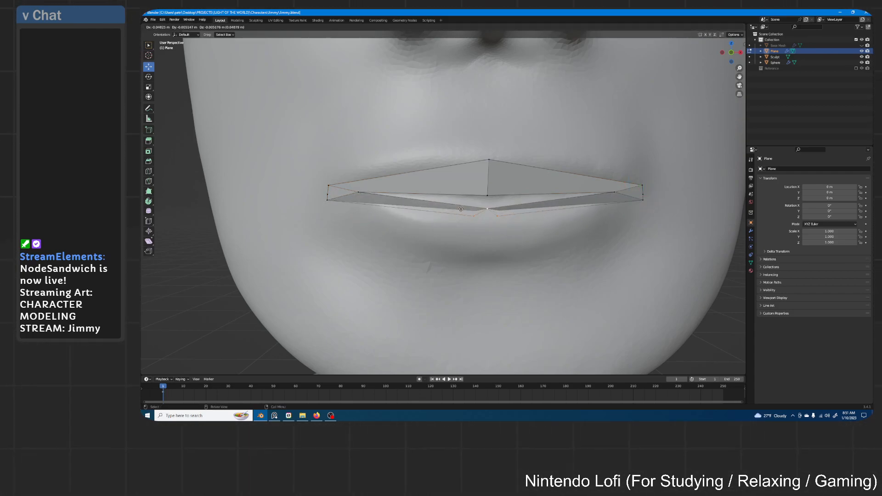
{"action": "left_click", "coordinate": [464, 213]}
- Place the lower lip strip's two inner vertices on the centre line, one just below the lip seam and one on the lower lip
{"action": "left_click", "coordinate": [495, 222]}
{"action": "key", "text": "g"}
{"action": "left_click", "coordinate": [479, 230]}
{"action": "left_click", "coordinate": [489, 213]}
{"action": "key", "text": "g"}
{"action": "left_click", "coordinate": [488, 201]}
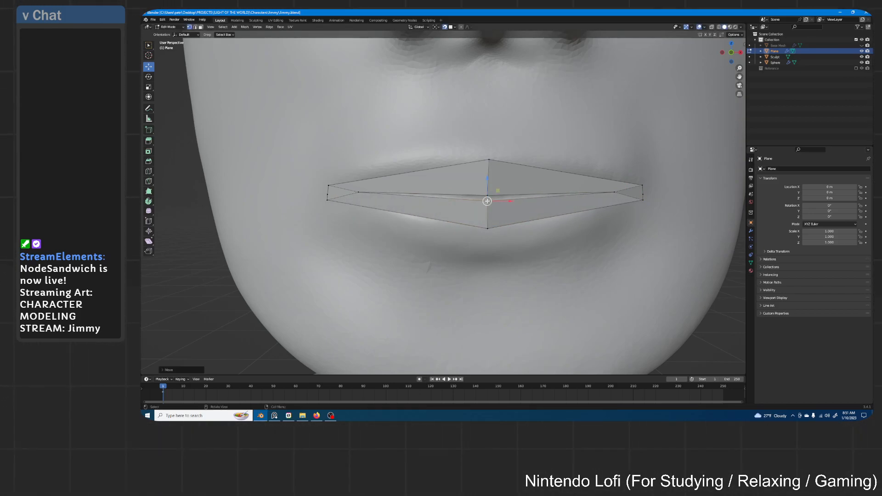
{"action": "left_click_drag", "start_coordinate": [488, 227], "coordinate": [490, 223]}
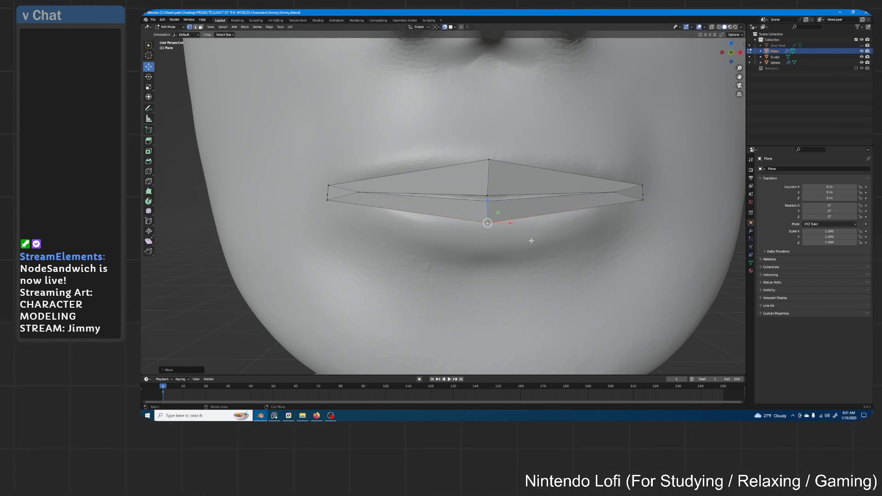
- Extrude the upper lip's top centre and corner vertices upward and fill the face between them above the lip
{"action": "middle_click_drag", "start_coordinate": [520, 186], "coordinate": [503, 191]}
{"action": "left_click", "coordinate": [484, 179]}
{"action": "left_click_drag", "start_coordinate": [482, 236], "coordinate": [485, 187]}
{"action": "left_click", "coordinate": [638, 250]}
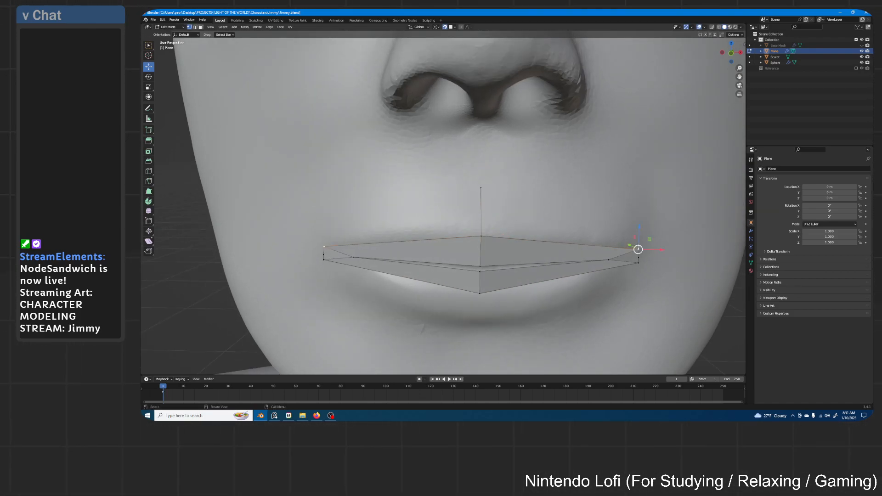
{"action": "key", "text": "e"}
{"action": "left_click", "coordinate": [640, 200]}
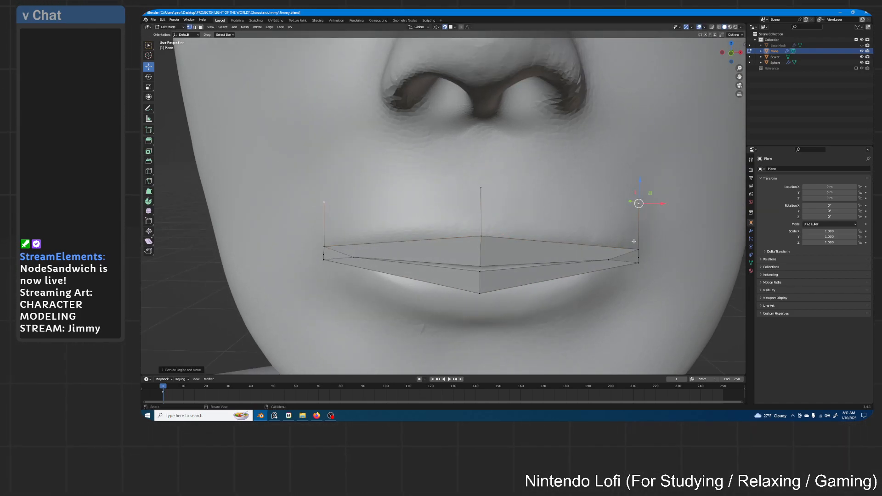
{"action": "left_click", "coordinate": [639, 248]}
{"action": "left_click", "coordinate": [479, 238], "text": "shift"}
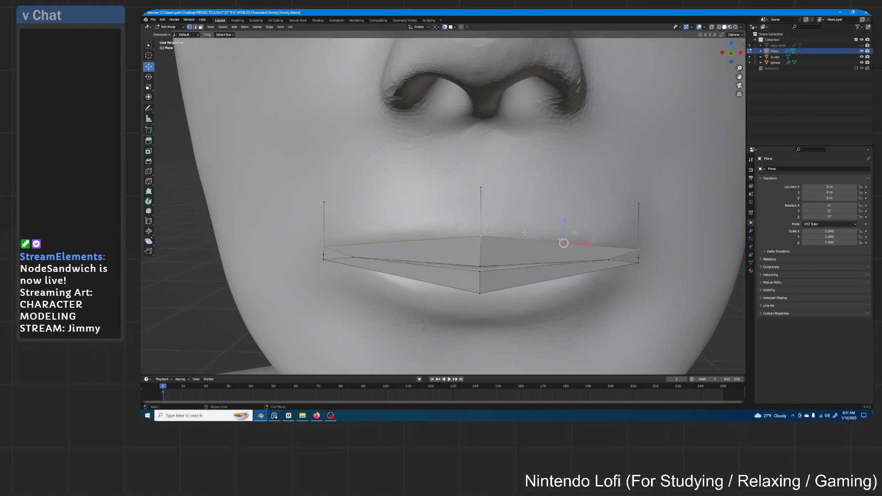
{"action": "key", "text": "f"}
- Extrude the lower lip strip's bottom edge downward to form another strip beneath the lip
{"action": "middle_click_drag", "start_coordinate": [647, 230], "coordinate": [641, 225]}
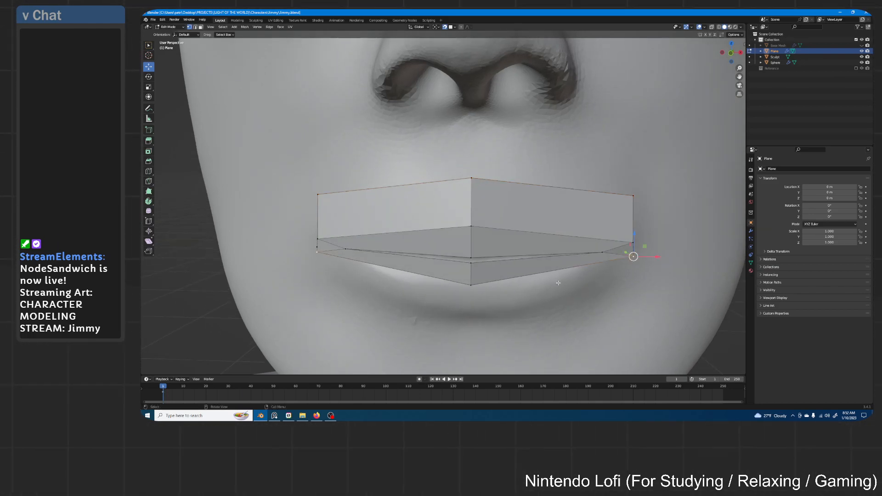
{"action": "middle_click_drag", "start_coordinate": [474, 287], "coordinate": [546, 222]}
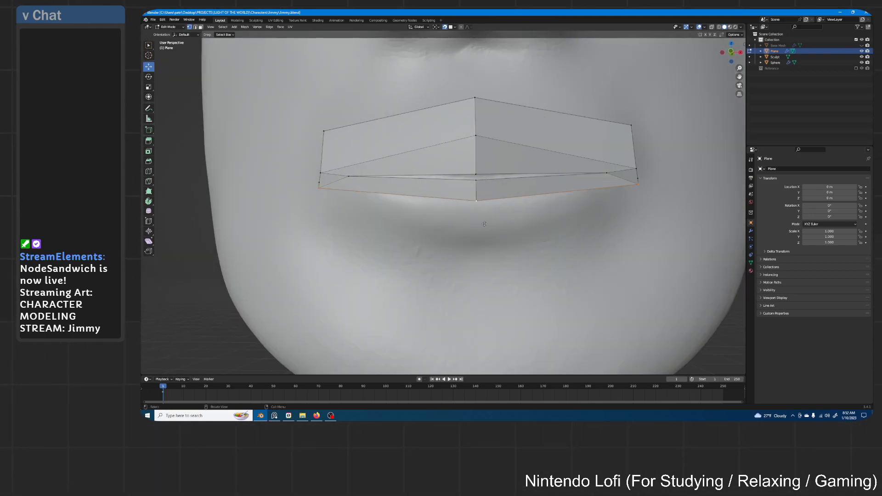
{"action": "key", "text": "e"}
{"action": "left_click", "coordinate": [589, 234]}
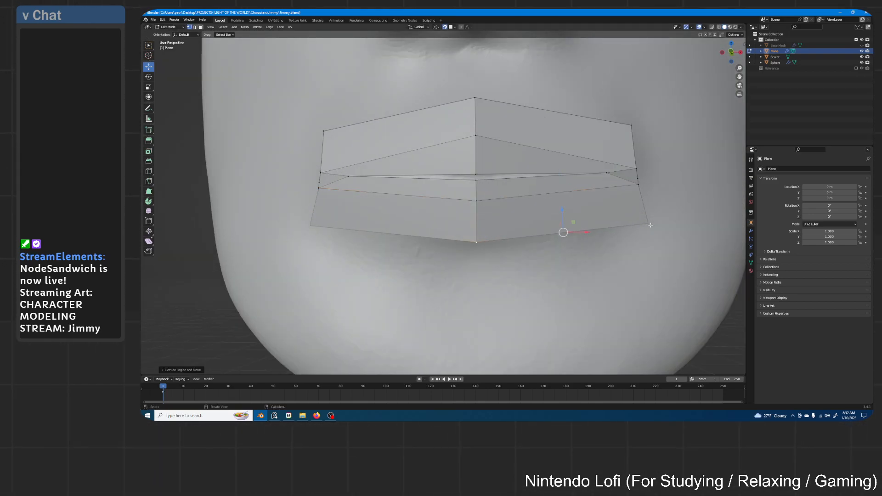
- Pull the new strip's outer vertex up and inward below the mouth corner, and lower its bottom centre vertex slightly
{"action": "key", "text": "g"}
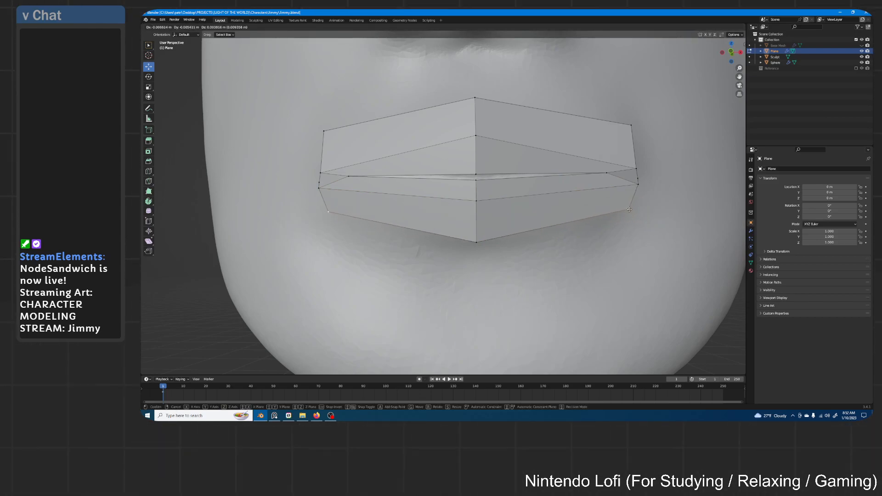
{"action": "left_click", "coordinate": [631, 212]}
{"action": "left_click", "coordinate": [481, 244]}
{"action": "key", "text": "g"}
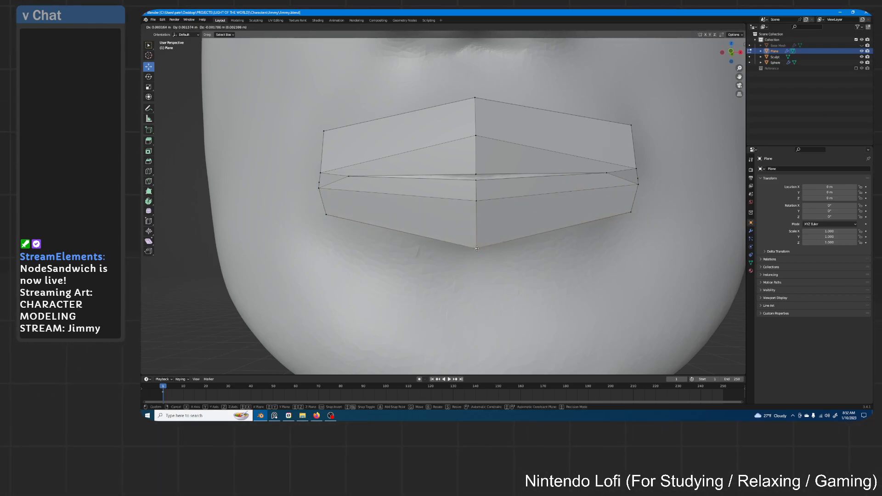
{"action": "left_click", "coordinate": [480, 248]}
- Add five vertical loop cuts across the upper lip faces and loop cuts across the lower lip faces
{"action": "scroll", "coordinate": [573, 216], "scroll_direction": "down", "scroll_amount": 3}
{"action": "middle_click_drag", "start_coordinate": [579, 216], "coordinate": [570, 198]}
{"action": "scroll", "coordinate": [579, 202], "scroll_direction": "up", "scroll_amount": 3}
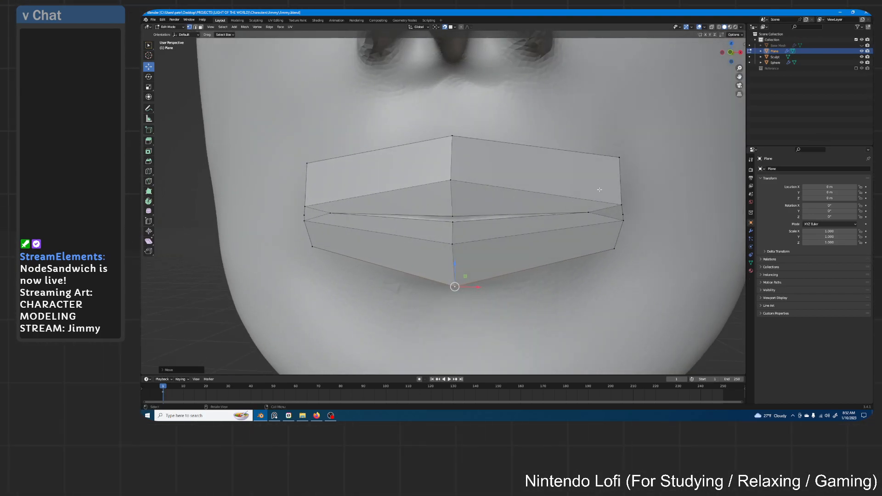
{"action": "key", "text": "ctrl+r"}
{"action": "scroll", "coordinate": [529, 154], "scroll_direction": "up", "scroll_amount": 2}
{"action": "scroll", "coordinate": [529, 153], "scroll_direction": "up", "scroll_amount": 1}
{"action": "scroll", "coordinate": [530, 154], "scroll_direction": "up", "scroll_amount": 1}
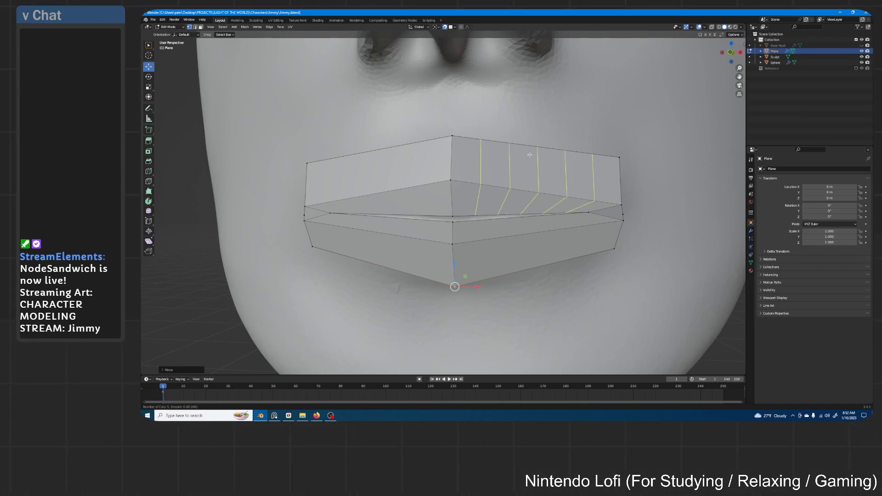
{"action": "left_click", "coordinate": [530, 154]}
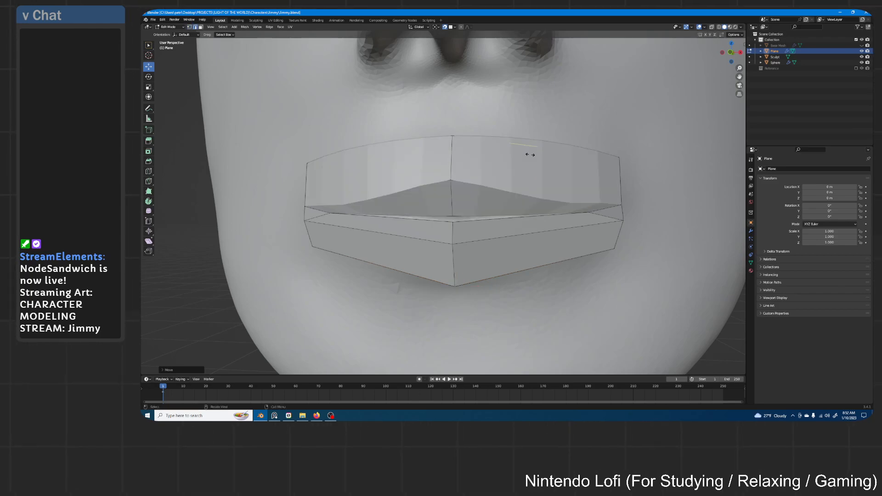
{"action": "right_click", "coordinate": [541, 243]}
{"action": "key", "text": "ctrl+r"}
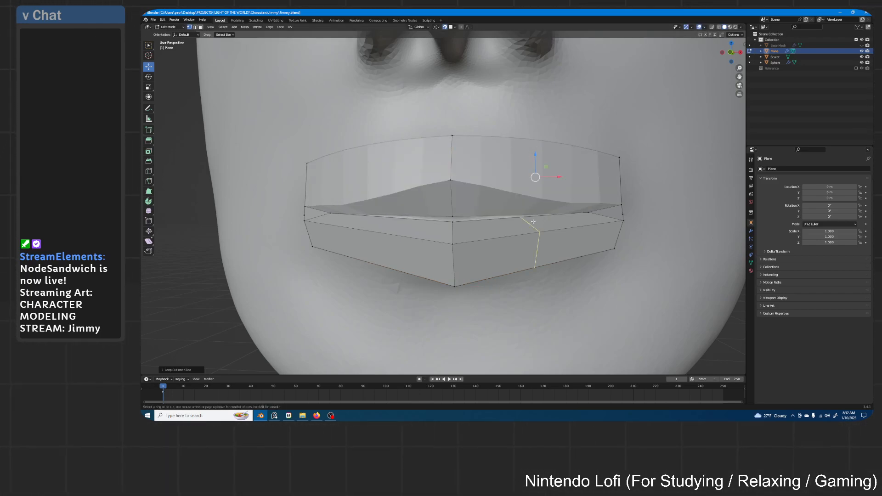
{"action": "left_click", "coordinate": [533, 222]}
{"action": "right_click", "coordinate": [533, 223]}
- Adjust the mouth-corner vertex and the outer vertex of the lower lip's bottom edge
{"action": "middle_click_drag", "start_coordinate": [634, 213], "coordinate": [577, 216]}
{"action": "left_click", "coordinate": [577, 214]}
{"action": "key", "text": "g"}
{"action": "left_click", "coordinate": [579, 216]}
{"action": "left_click", "coordinate": [567, 256]}
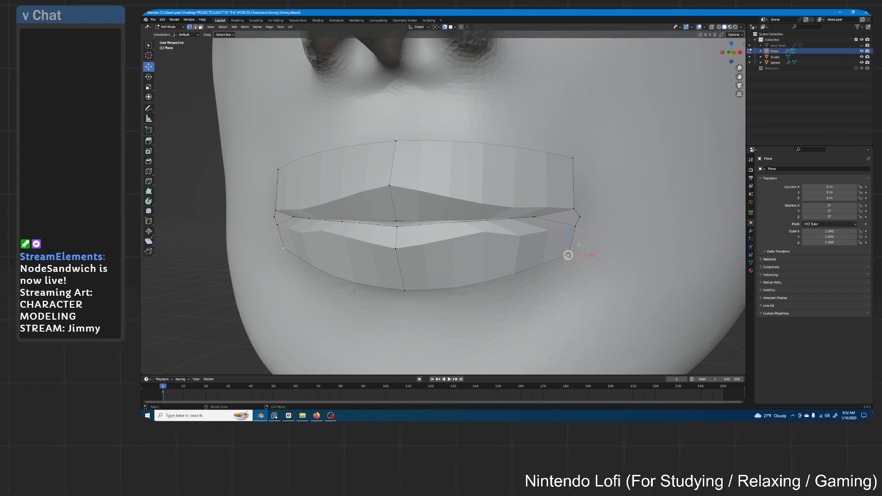
{"action": "key", "text": "g"}
{"action": "left_click", "coordinate": [566, 251]}
- Make the Shrinkwrap modifier show its result on the edit cage of the lip mesh
{"action": "middle_click_drag", "start_coordinate": [566, 250], "coordinate": [557, 231]}
{"action": "left_click", "coordinate": [751, 231]}
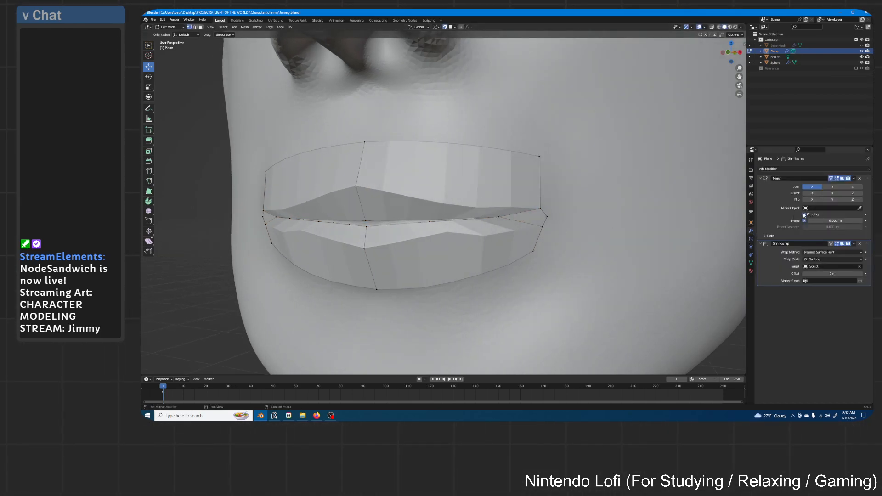
{"action": "left_click", "coordinate": [831, 244]}
{"action": "middle_click_drag", "start_coordinate": [483, 213], "coordinate": [497, 218]}
{"action": "scroll", "coordinate": [489, 189], "scroll_direction": "down", "scroll_amount": 6}
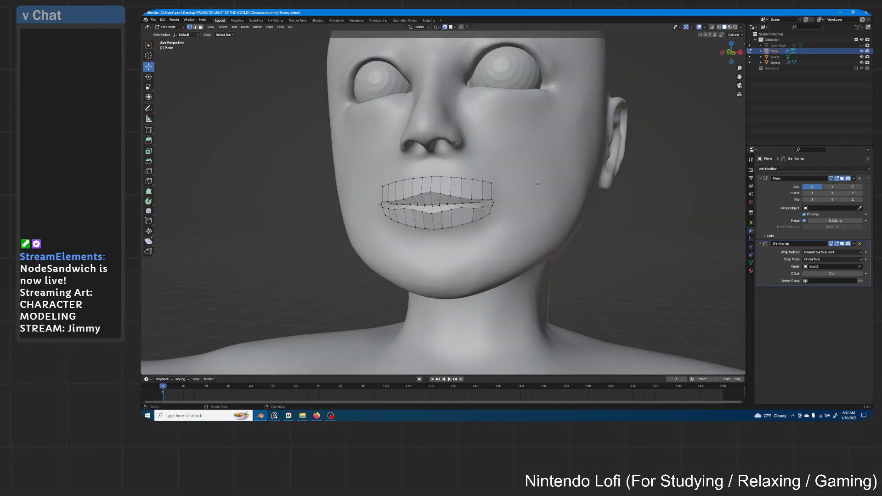
{"action": "middle_click_drag", "start_coordinate": [538, 183], "coordinate": [544, 182]}
- Undo the mouth-corner vertex moves and the loop cuts on both lips
{"action": "key", "text": "ctrl+z"}
{"action": "key", "text": "ctrl+z"}
{"action": "key", "text": "ctrl+z"}
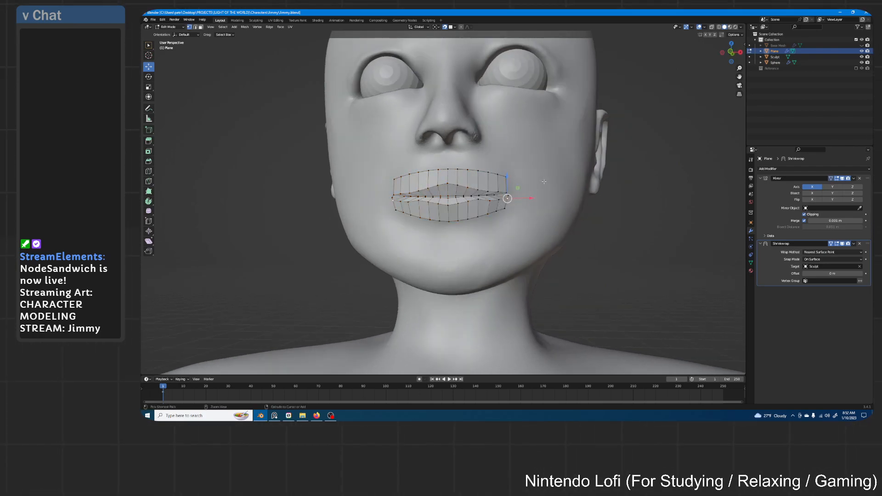
{"action": "key", "text": "ctrl+z"}
{"action": "key", "text": "ctrl+z"}
- Add two vertical loop cuts across the upper lip faces
{"action": "scroll", "coordinate": [483, 184], "scroll_direction": "up", "scroll_amount": 5}
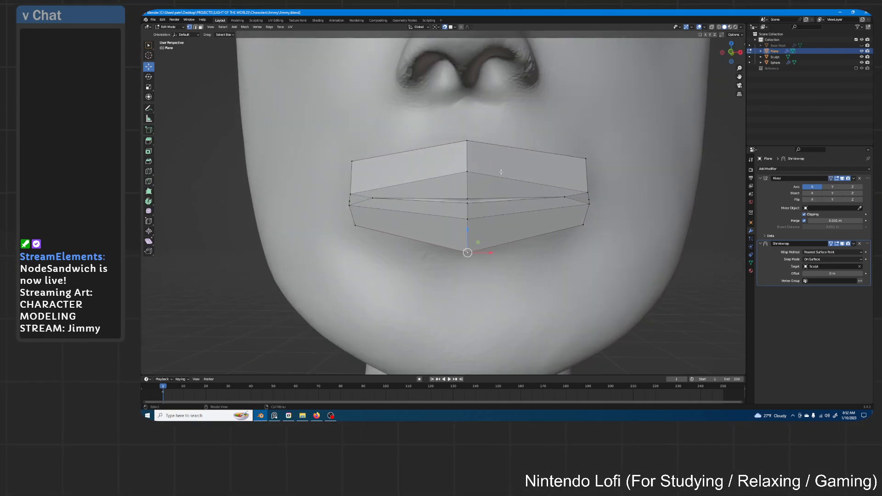
{"action": "middle_click_drag", "start_coordinate": [483, 184], "coordinate": [483, 187]}
{"action": "key", "text": "ctrl+r"}
{"action": "scroll", "coordinate": [483, 189], "scroll_direction": "up", "scroll_amount": 1}
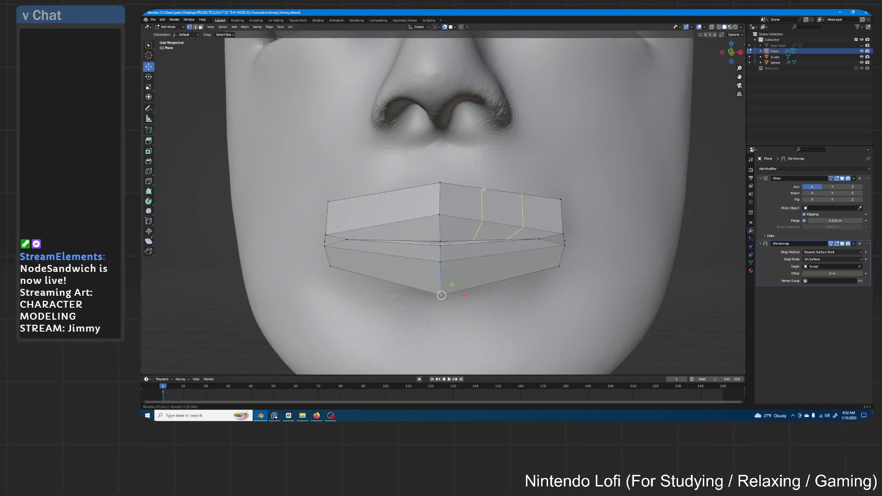
{"action": "left_click", "coordinate": [484, 189]}
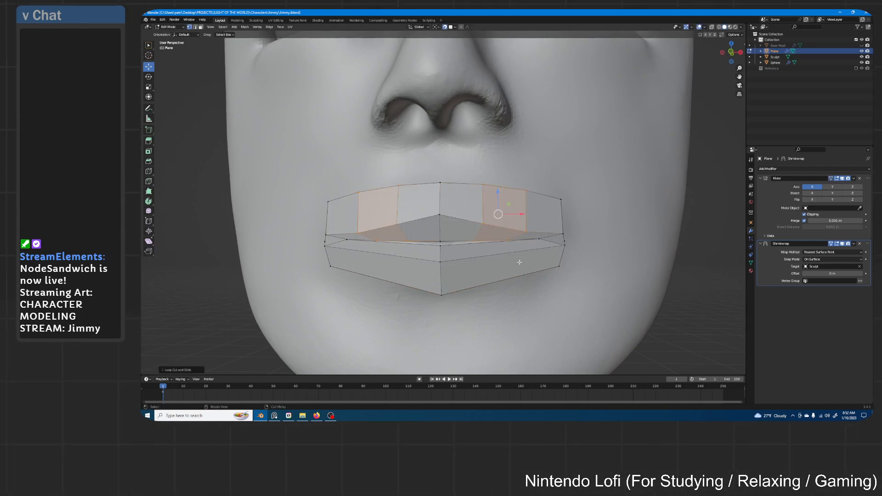
- Add two vertical loop cuts across the lower lip faces
{"action": "key", "text": "ctrl+r"}
{"action": "scroll", "coordinate": [506, 255], "scroll_direction": "up", "scroll_amount": 1}
{"action": "scroll", "coordinate": [506, 255], "scroll_direction": "down", "scroll_amount": 1}
{"action": "left_click", "coordinate": [505, 255]}
{"action": "left_click", "coordinate": [505, 255]}
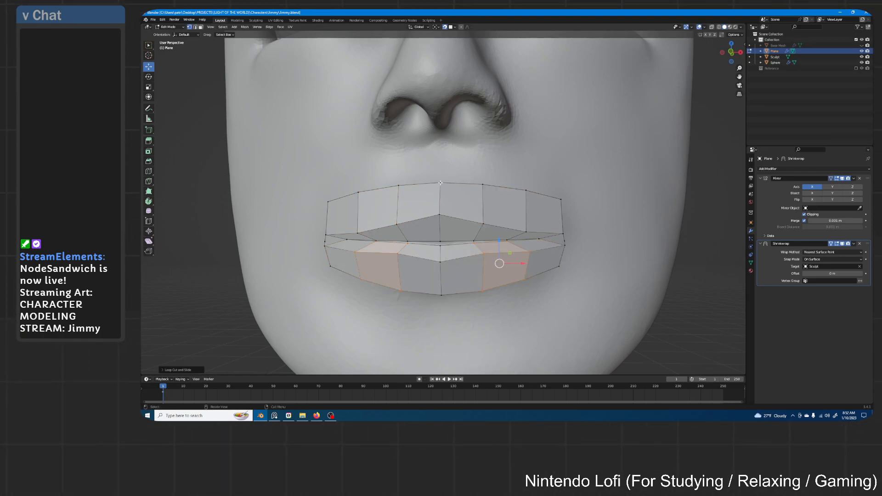
- Extrude the top centre edge above the upper lip to the nose base and pull its outer vertex in toward the centre
{"action": "left_click", "coordinate": [440, 183]}
{"action": "key", "text": "KP_Decimal"}
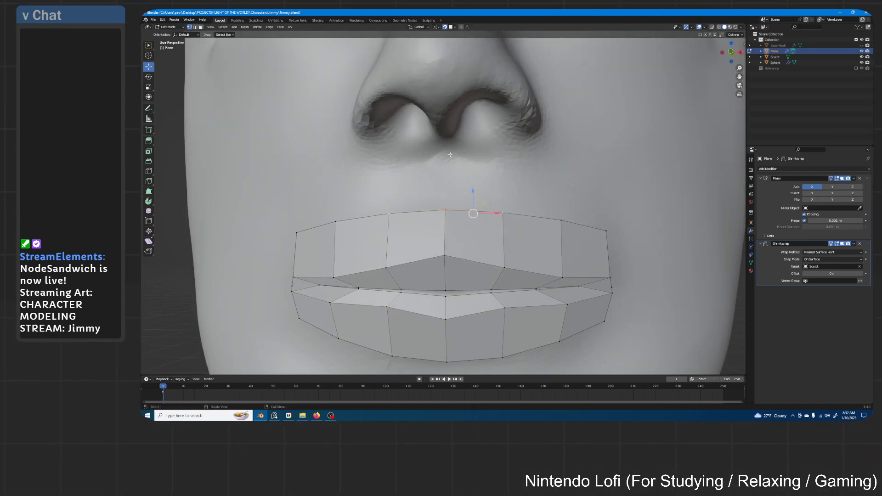
{"action": "key", "text": "e"}
{"action": "left_click", "coordinate": [454, 147]}
{"action": "left_click_drag", "start_coordinate": [501, 158], "coordinate": [462, 144]}
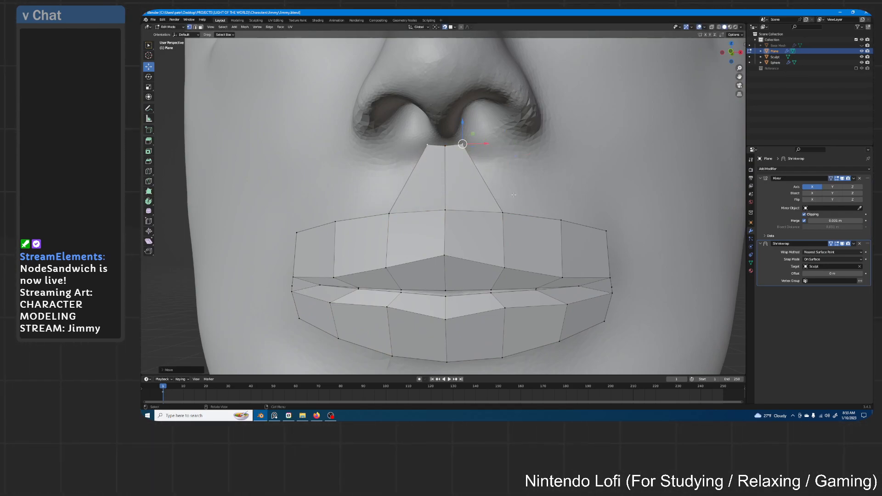
- Extrude the nose-base outer vertex twice along the underside of the nostril and fill the face down to the lip strip
{"action": "key", "text": "e"}
{"action": "left_click", "coordinate": [482, 144]}
{"action": "key", "text": "e"}
{"action": "left_click", "coordinate": [503, 134]}
{"action": "left_click", "coordinate": [483, 144]}
{"action": "left_click_drag", "start_coordinate": [483, 144], "coordinate": [505, 133]}
{"action": "left_click", "coordinate": [504, 135]}
{"action": "left_click", "coordinate": [463, 144]}
{"action": "key", "text": "f"}
- Adjust the vertices below the nostril and extrude the outermost one up onto the nostril's outer rim
{"action": "left_click", "coordinate": [504, 133]}
{"action": "left_click_drag", "start_coordinate": [504, 133], "coordinate": [491, 139]}
{"action": "left_click", "coordinate": [490, 142]}
{"action": "scroll", "coordinate": [500, 138], "scroll_direction": "up", "scroll_amount": 1}
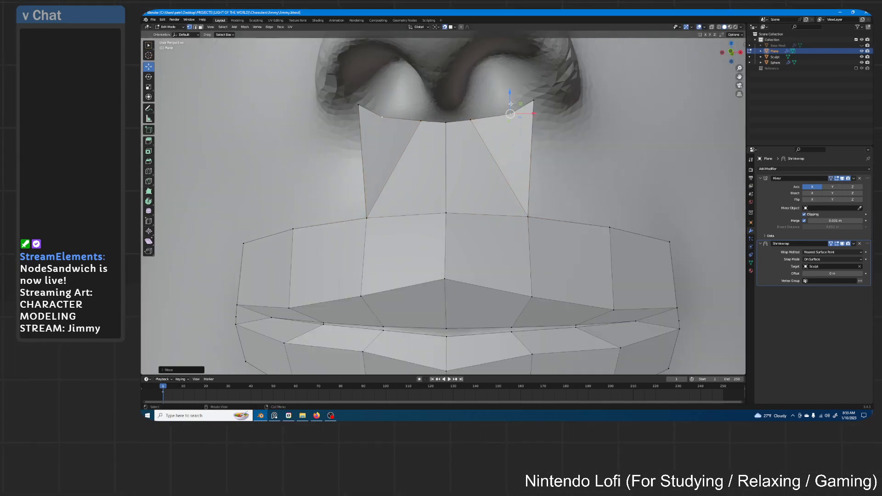
{"action": "scroll", "coordinate": [513, 154], "scroll_direction": "up", "scroll_amount": 1}
{"action": "left_click_drag", "start_coordinate": [513, 154], "coordinate": [512, 153]}
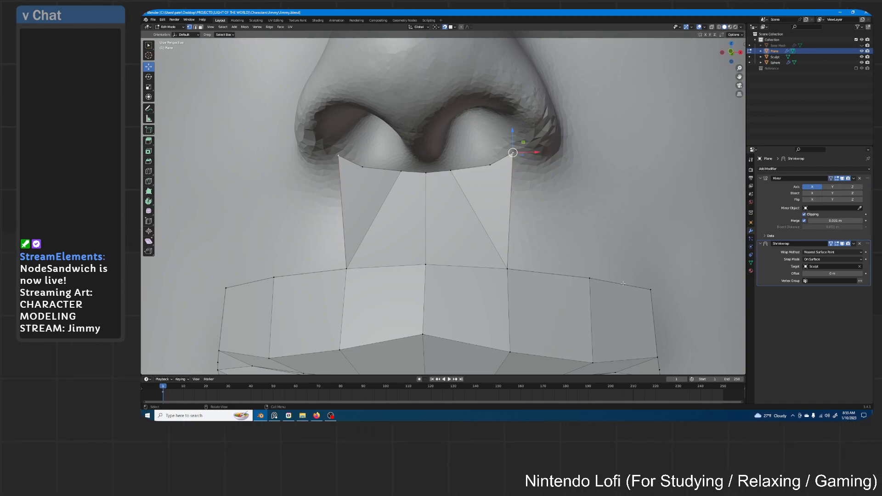
{"action": "left_click_drag", "start_coordinate": [513, 152], "coordinate": [523, 134]}
- Extrude the next vertex along the upper lip strip's top edge to the nostril wing's outer base and fill the adjoining face
{"action": "left_click", "coordinate": [591, 281]}
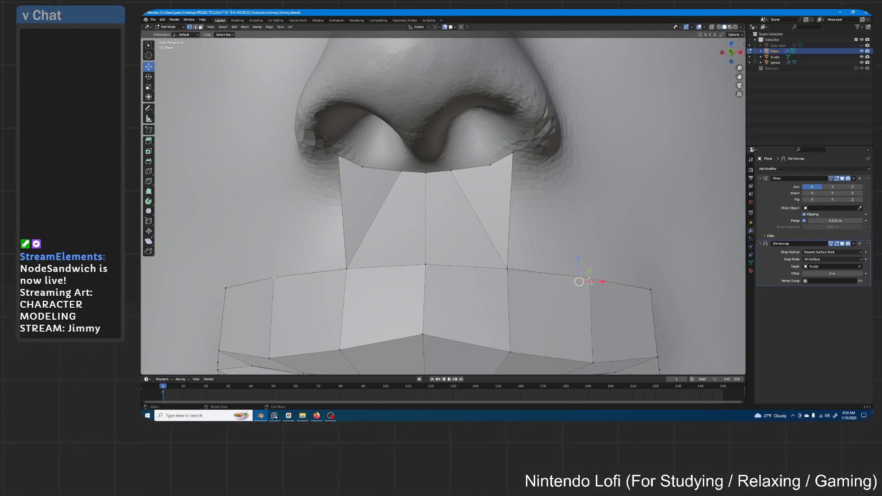
{"action": "right_click", "coordinate": [556, 155], "text": "ctrl"}
{"action": "key", "text": "f"}
{"action": "left_click", "coordinate": [556, 155]}
{"action": "key", "text": "g"}
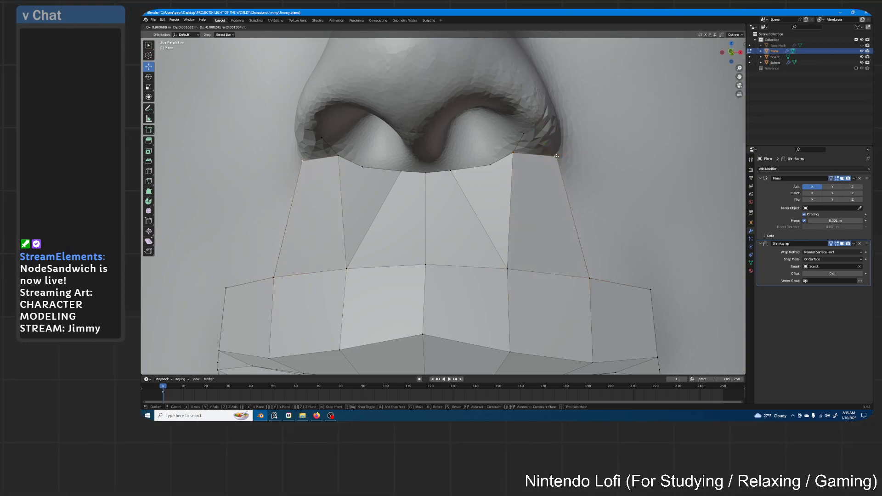
{"action": "left_click", "coordinate": [556, 175]}
- Build a face on the nostril wing by extruding its outer base vertex upward, and adjust the face's upper inner vertex
{"action": "key", "text": "e"}
{"action": "left_click", "coordinate": [556, 153]}
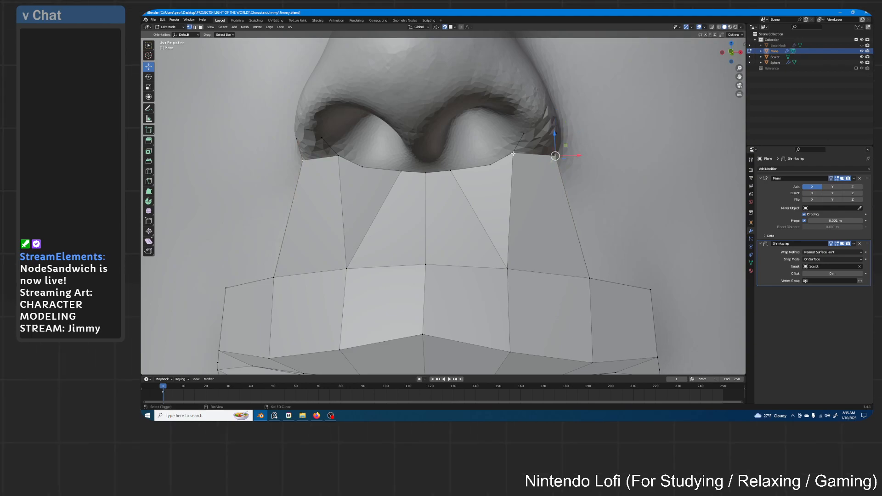
{"action": "key", "text": "f"}
{"action": "key", "text": "g"}
{"action": "left_click", "coordinate": [555, 133]}
{"action": "left_click", "coordinate": [524, 134]}
{"action": "key", "text": "g"}
{"action": "left_click", "coordinate": [524, 131]}
- Reposition the centre vertex and the two vertices beside it along the nose base below the nostril
{"action": "middle_click_drag", "start_coordinate": [524, 132], "coordinate": [454, 221]}
{"action": "left_click", "coordinate": [428, 234]}
{"action": "key", "text": "g"}
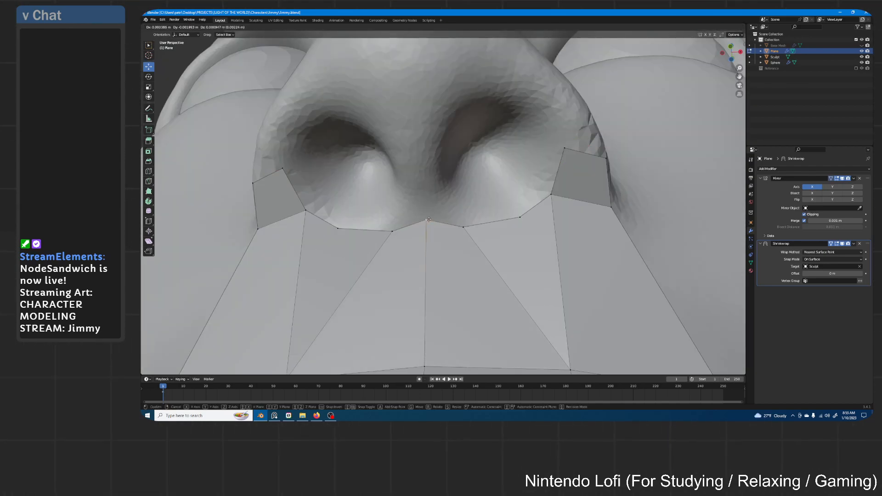
{"action": "left_click", "coordinate": [427, 223]}
{"action": "left_click", "coordinate": [464, 227]}
{"action": "key", "text": "g"}
{"action": "left_click", "coordinate": [460, 219]}
{"action": "left_click", "coordinate": [520, 217]}
{"action": "key", "text": "g"}
{"action": "left_click", "coordinate": [511, 217]}
- Extrude the centre edge of the nose base up between the nostrils in two segments, reaching their front end, and adjust the first segment's vertices
{"action": "left_click", "coordinate": [459, 220]}
{"action": "left_click", "coordinate": [427, 223], "text": "shift"}
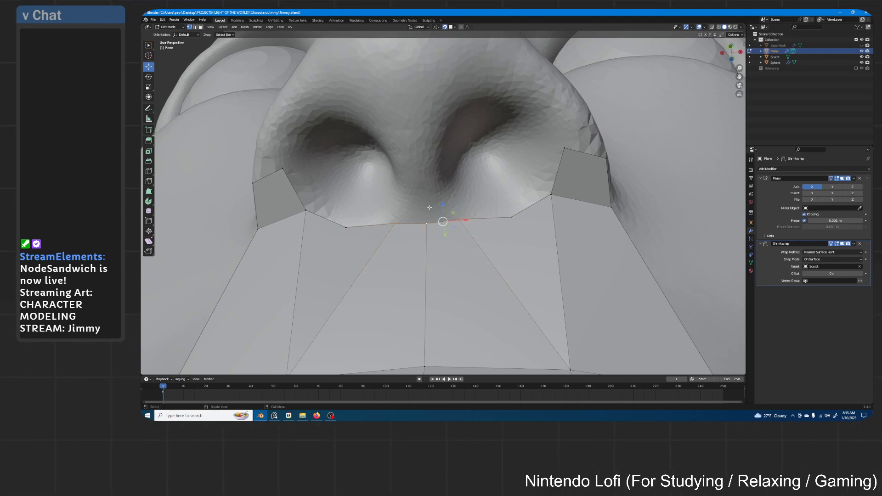
{"action": "key", "text": "e"}
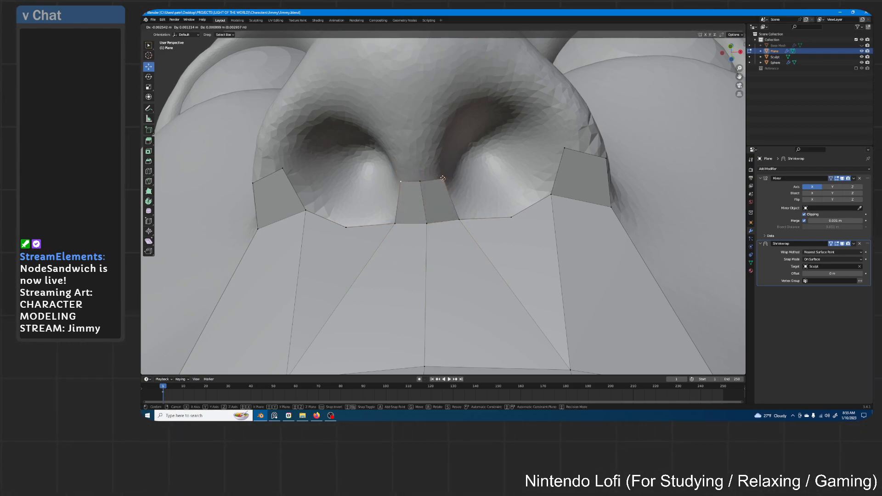
{"action": "left_click", "coordinate": [420, 172]}
{"action": "left_click", "coordinate": [441, 176]}
{"action": "key", "text": "g"}
{"action": "left_click", "coordinate": [440, 167]}
{"action": "key", "text": "e"}
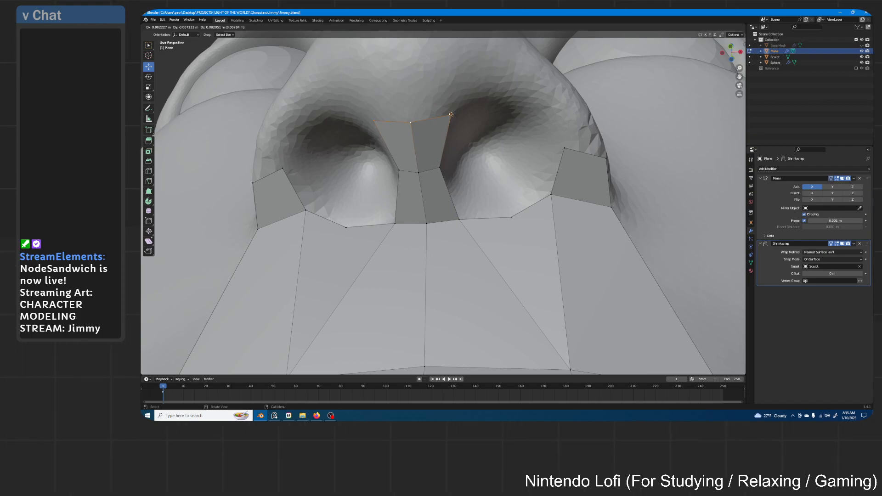
{"action": "left_click", "coordinate": [452, 115]}
- Extrude the upper edge of the nostril wing face further up along the nostril's outer rim
{"action": "left_click", "coordinate": [568, 148]}
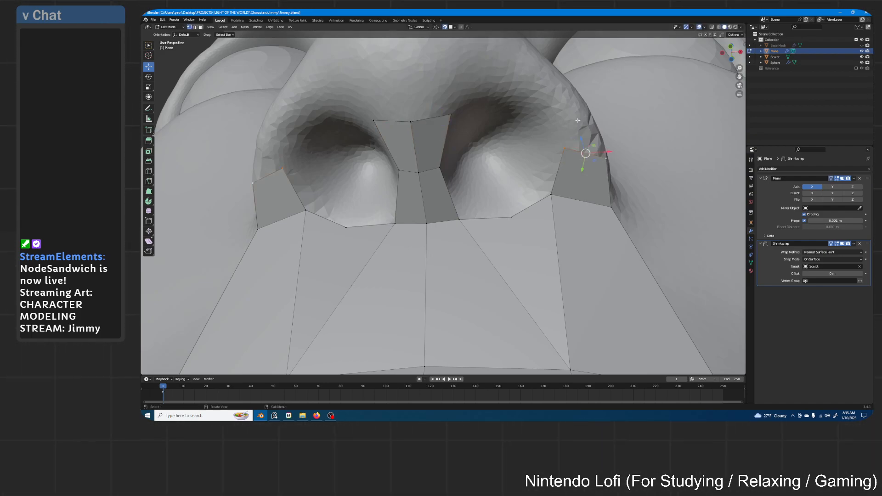
{"action": "key", "text": "e"}
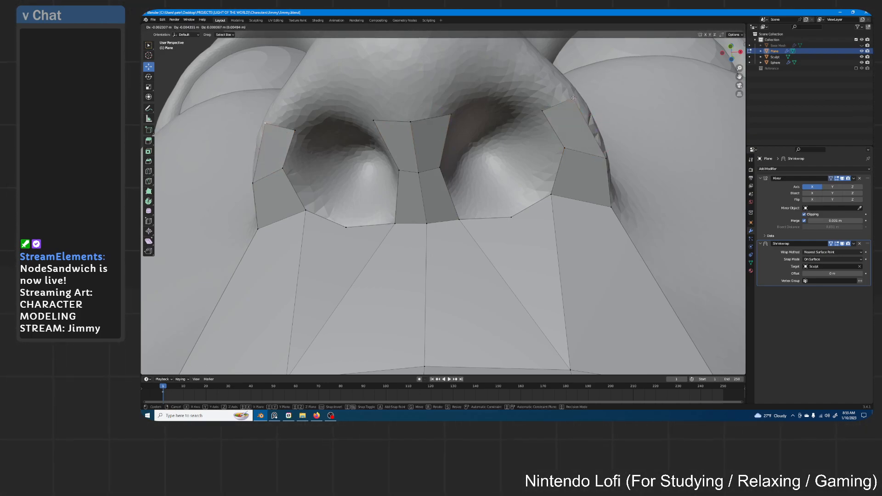
{"action": "left_click", "coordinate": [578, 96]}
- Extrude a vertex along the nostril's upper rim and an outer chain from the wing's upper corner to the centre line below the nose tip
{"action": "middle_click_drag", "start_coordinate": [578, 97], "coordinate": [469, 170]}
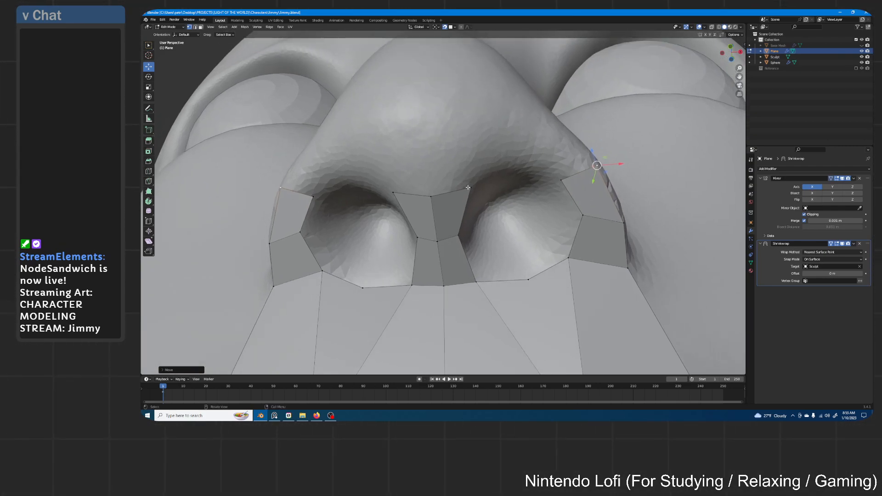
{"action": "left_click", "coordinate": [467, 187]}
{"action": "key", "text": "e"}
{"action": "left_click", "coordinate": [513, 168]}
{"action": "left_click", "coordinate": [561, 179], "text": "shift"}
{"action": "key", "text": "g"}
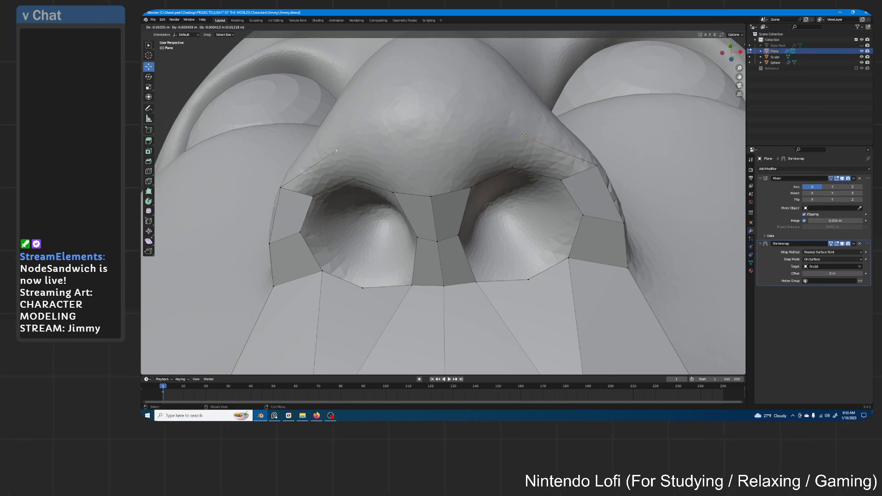
{"action": "left_click", "coordinate": [529, 120]}
{"action": "key", "text": "e"}
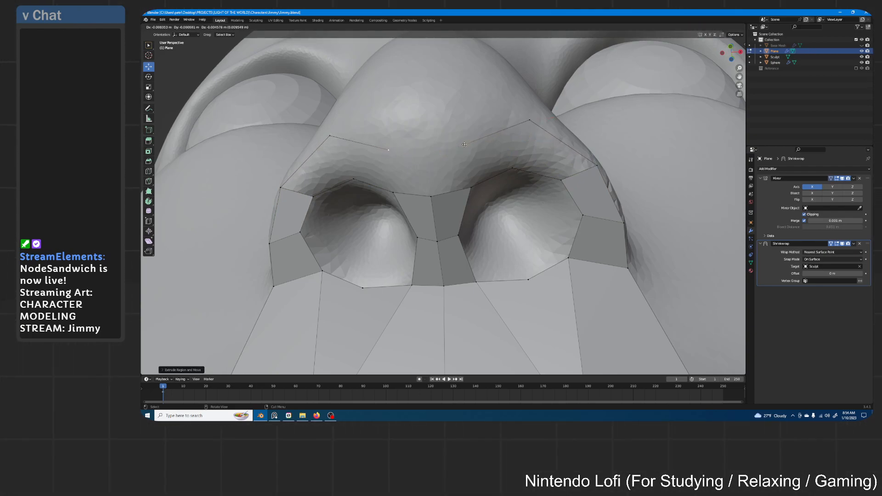
{"action": "left_click", "coordinate": [464, 145]}
{"action": "key", "text": "e"}
{"action": "left_click", "coordinate": [421, 148]}
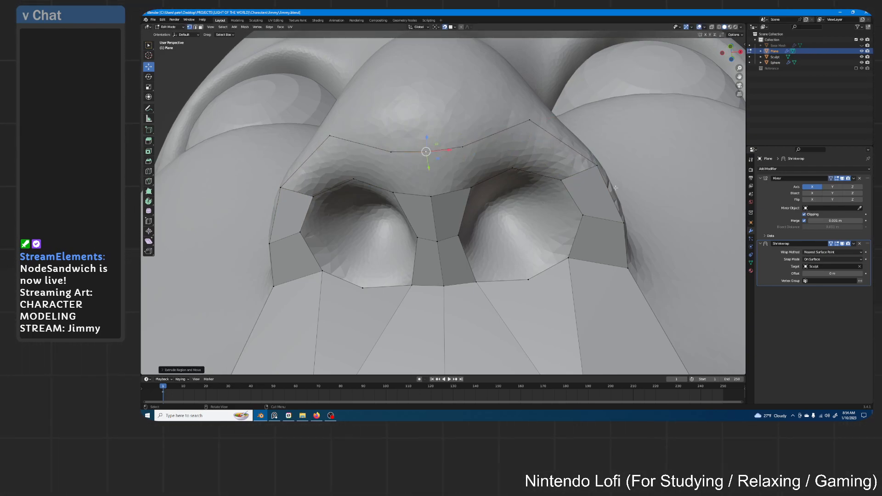
- Fill the faces between the nostril's upper rim and the outer vertex chain above it
{"action": "left_click", "coordinate": [596, 165]}
{"action": "left_click", "coordinate": [563, 180], "text": "shift"}
{"action": "key", "text": "f"}
{"action": "key", "text": "f"}
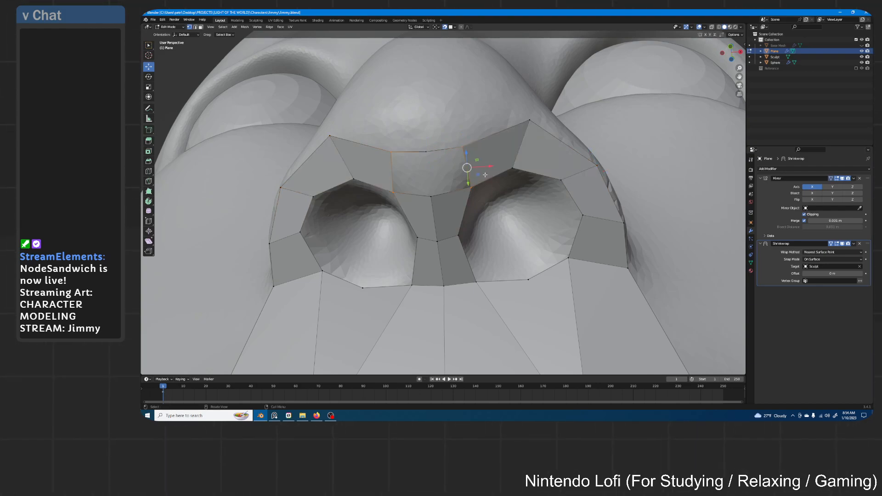
- Extrude the centre edge above the nostrils up onto the nose tip
{"action": "scroll", "coordinate": [428, 152], "scroll_direction": "down", "scroll_amount": 4}
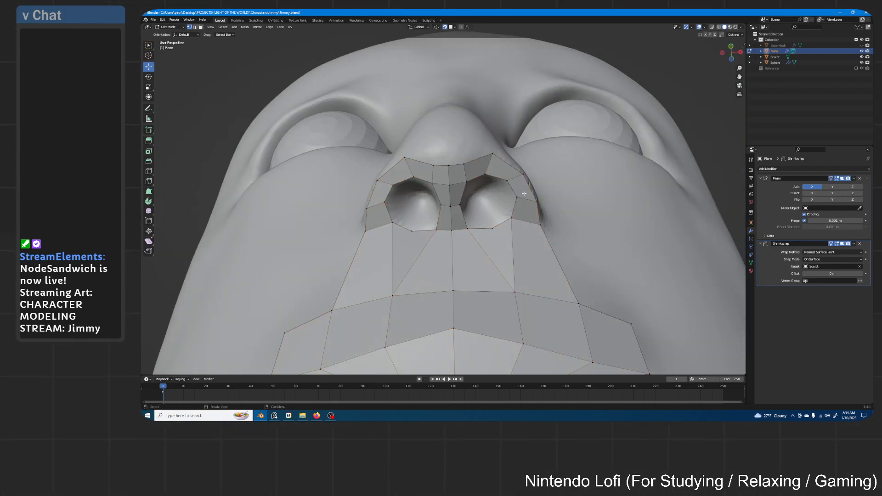
{"action": "middle_click_drag", "start_coordinate": [518, 193], "coordinate": [460, 237]}
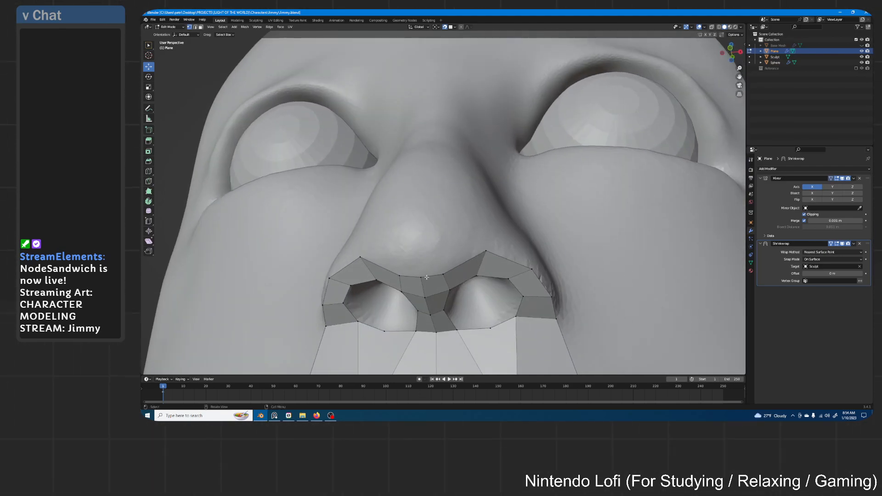
{"action": "middle_click_drag", "start_coordinate": [436, 276], "coordinate": [443, 323]}
{"action": "key", "text": "e"}
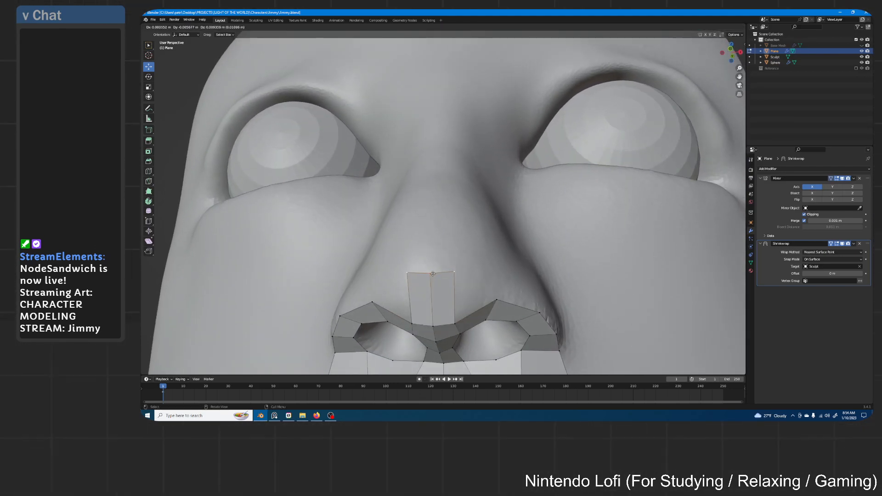
{"action": "left_click", "coordinate": [433, 275]}
- Extrude the nose tip edge up along the nose bridge to a point between the eyes
{"action": "middle_click_drag", "start_coordinate": [492, 298], "coordinate": [478, 324]}
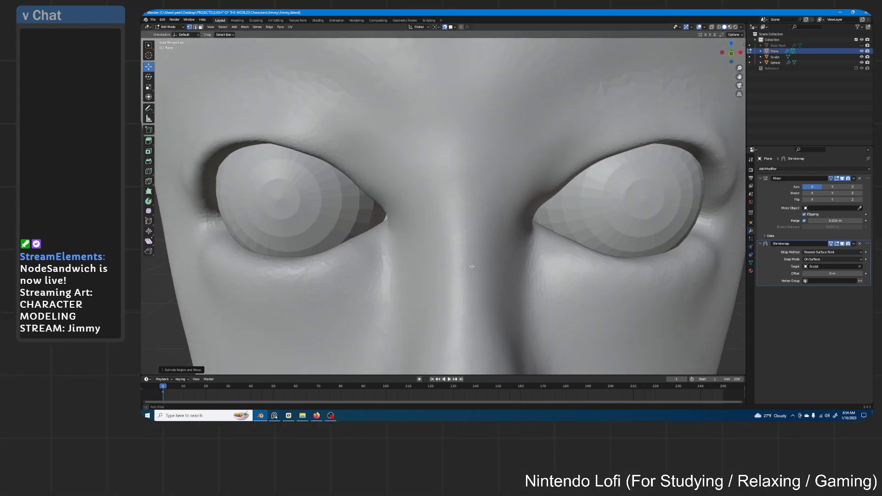
{"action": "scroll", "coordinate": [475, 258], "scroll_direction": "down", "scroll_amount": 2}
{"action": "scroll", "coordinate": [473, 244], "scroll_direction": "up", "scroll_amount": 1}
{"action": "middle_click_drag", "start_coordinate": [473, 244], "coordinate": [457, 289]}
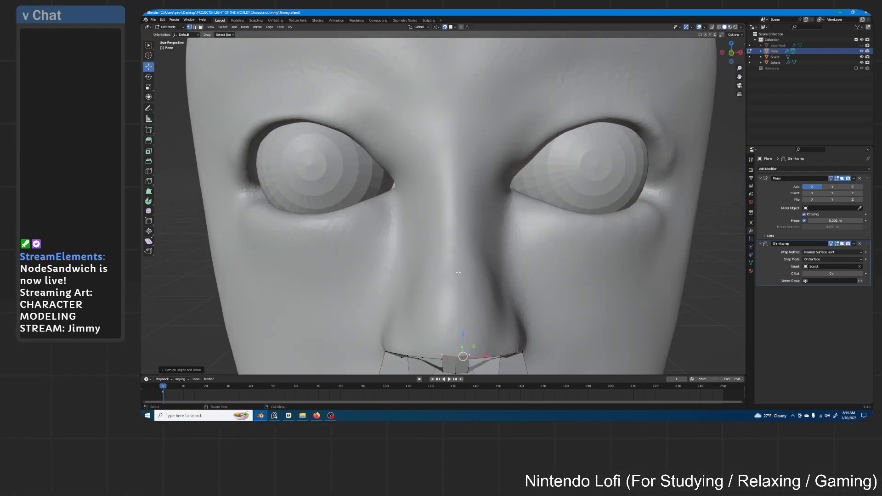
{"action": "key", "text": "e"}
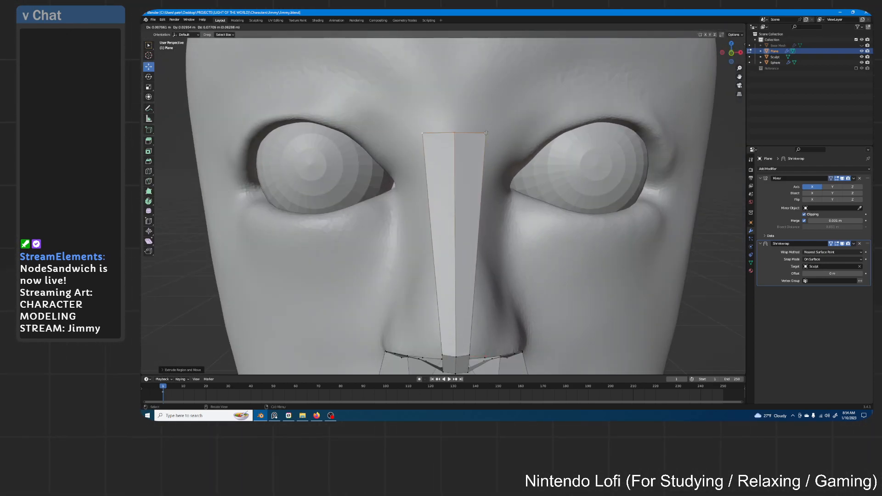
{"action": "left_click", "coordinate": [482, 137]}
- Build a face beside the nose tip strip, from the edge above the nostril up to the level of the strip's tip row
{"action": "middle_click_drag", "start_coordinate": [533, 308], "coordinate": [521, 244]}
{"action": "scroll", "coordinate": [522, 252], "scroll_direction": "up", "scroll_amount": 3}
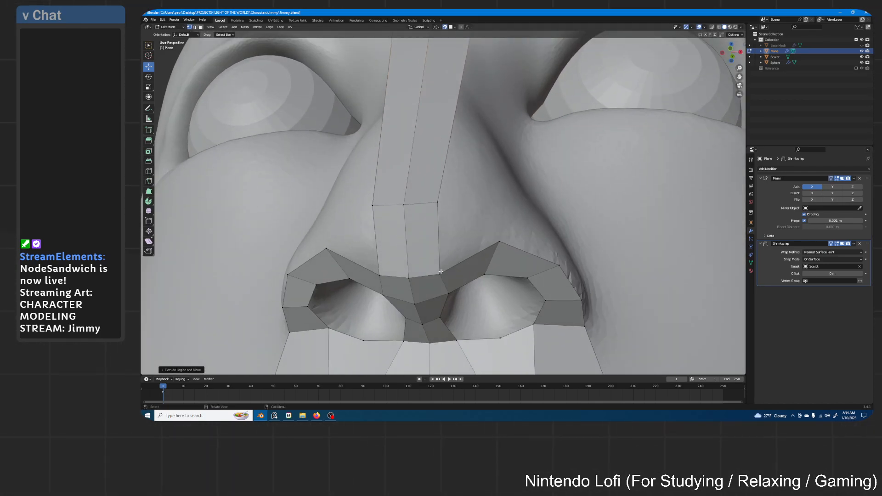
{"action": "left_click", "coordinate": [441, 273]}
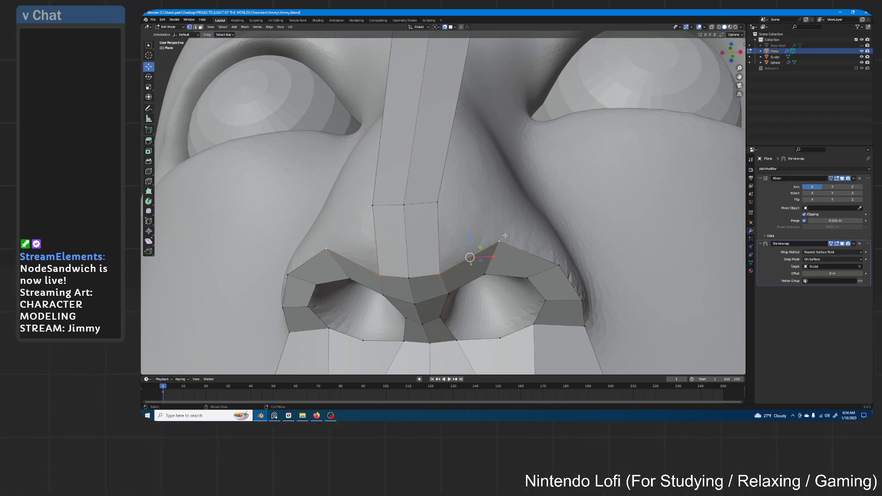
{"action": "left_click", "coordinate": [494, 207]}
{"action": "left_click", "coordinate": [440, 274]}
{"action": "key", "text": "f"}
{"action": "key", "text": "ctrl+z"}
{"action": "left_click", "coordinate": [499, 241], "text": "shift"}
{"action": "key", "text": "f"}
- Reposition the centre vertex and its neighbour in the vertex row across the nose tip
{"action": "middle_click_drag", "start_coordinate": [470, 267], "coordinate": [433, 240]}
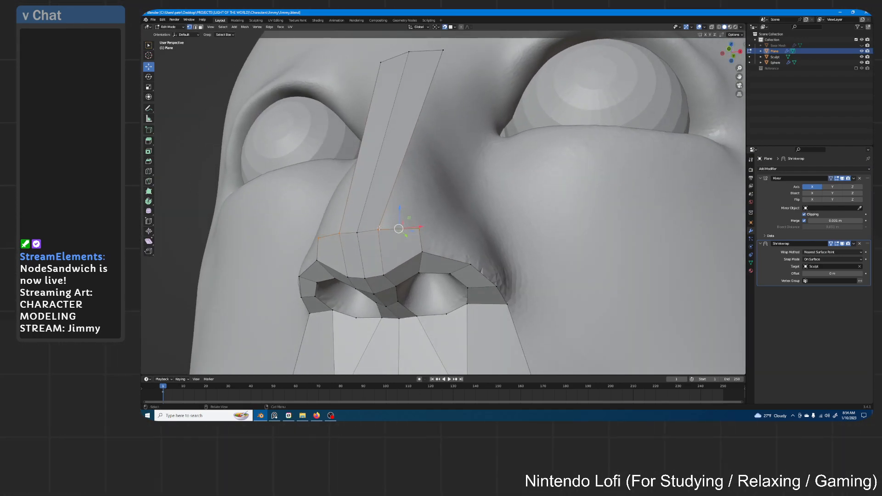
{"action": "left_click_drag", "start_coordinate": [378, 228], "coordinate": [383, 229]}
{"action": "key", "text": "g"}
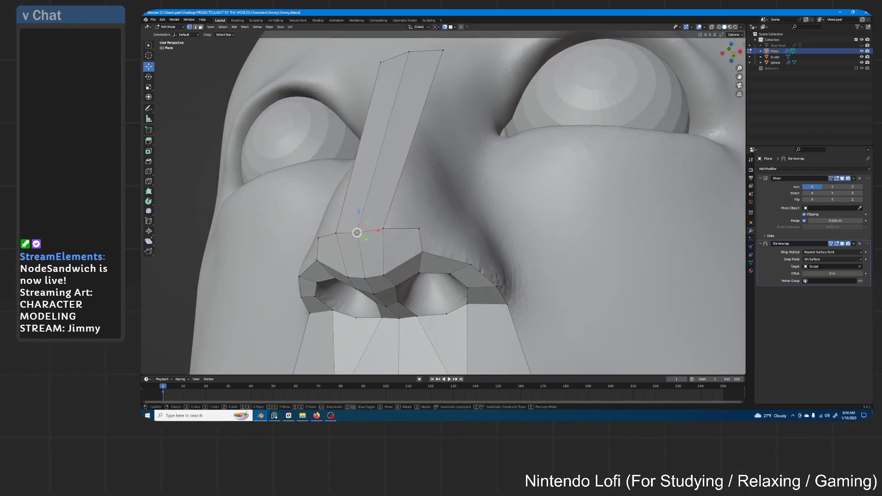
{"action": "left_click", "coordinate": [358, 230]}
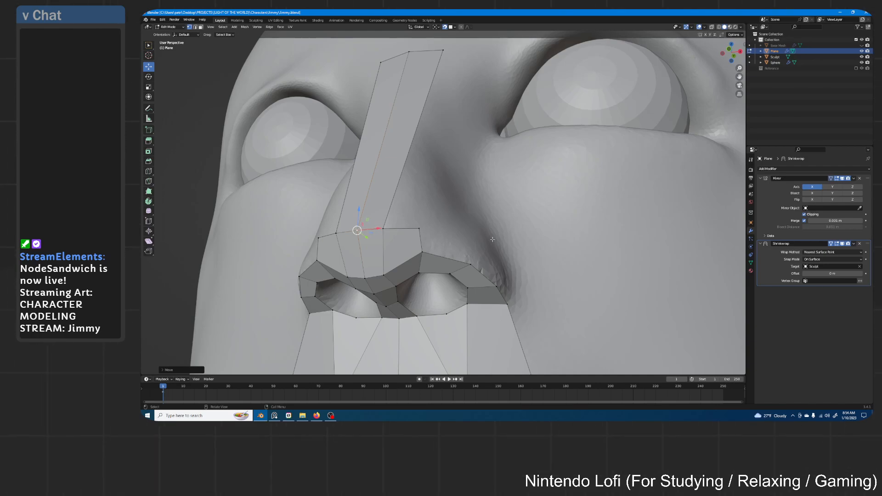
- Extrude the outer vertex of the nose tip row back along the nostril wing in segments and fill the faces down to the rim strip
{"action": "scroll", "coordinate": [487, 243], "scroll_direction": "down", "scroll_amount": 1}
{"action": "middle_click_drag", "start_coordinate": [487, 244], "coordinate": [427, 220]}
{"action": "scroll", "coordinate": [483, 235], "scroll_direction": "up", "scroll_amount": 1}
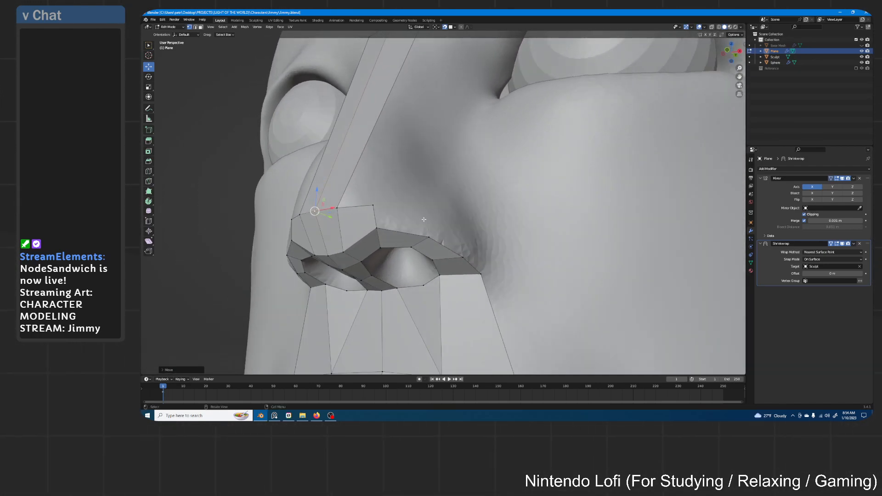
{"action": "left_click", "coordinate": [371, 206]}
{"action": "key", "text": "e"}
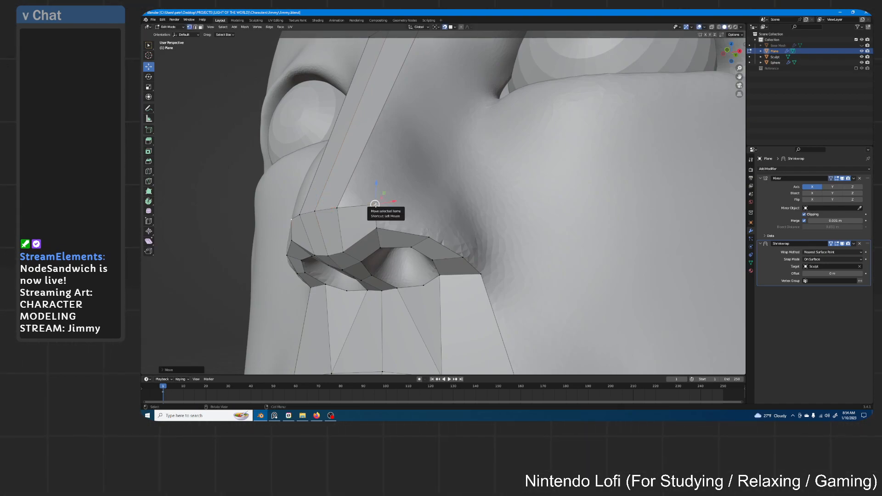
{"action": "left_click", "coordinate": [428, 207]}
{"action": "mouse_move", "coordinate": [429, 207]}
{"action": "middle_mouse_down"}
{"action": "mouse_move", "coordinate": [424, 222]}
{"action": "mouse_move", "coordinate": [413, 220]}
{"action": "mouse_move", "coordinate": [432, 218]}
{"action": "middle_mouse_up"}
{"action": "key", "text": "e"}
{"action": "left_click", "coordinate": [433, 228]}
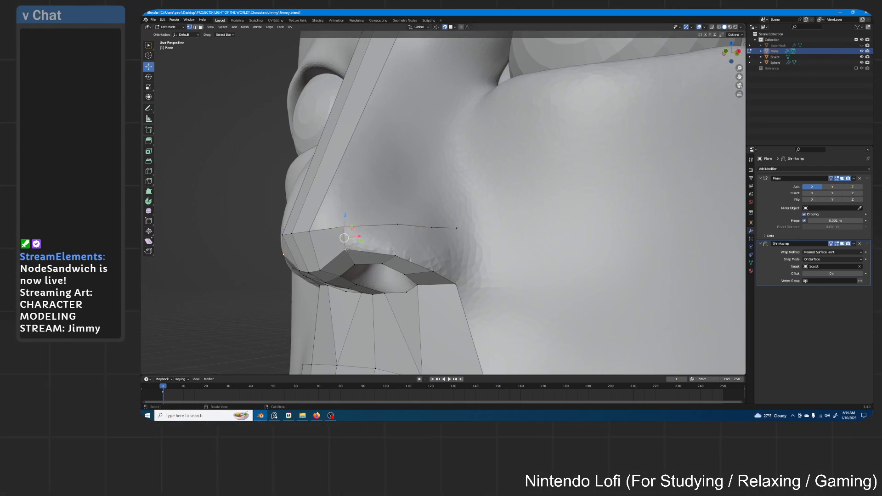
{"action": "middle_click_drag", "start_coordinate": [456, 251], "coordinate": [417, 166]}
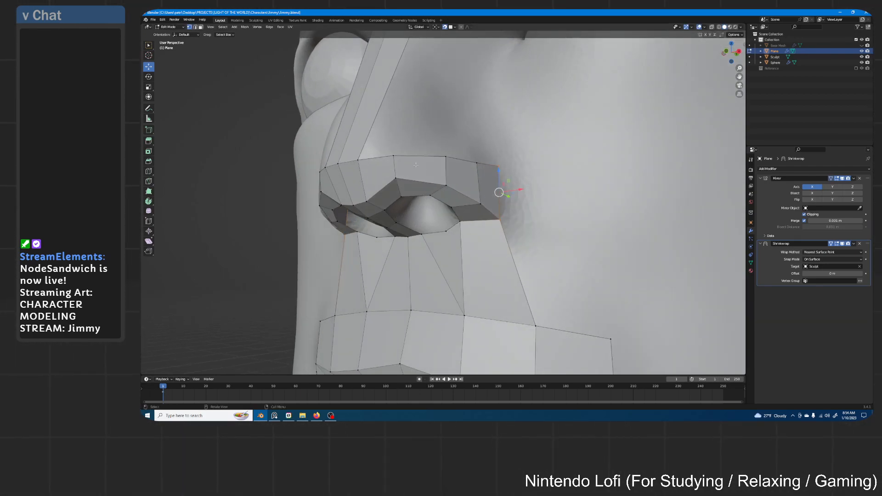
- Reposition three vertices along the upper edge of the new nostril wing faces
{"action": "left_click", "coordinate": [394, 156]}
{"action": "key", "text": "g"}
{"action": "left_click", "coordinate": [394, 154]}
{"action": "left_click", "coordinate": [446, 156]}
{"action": "key", "text": "g"}
{"action": "left_click", "coordinate": [446, 157]}
{"action": "left_click", "coordinate": [476, 163]}
{"action": "key", "text": "g"}
{"action": "left_click", "coordinate": [478, 162]}
- Nudge two more vertices on the side of the nose around the nostril wing
{"action": "mouse_move", "coordinate": [453, 203]}
{"action": "middle_mouse_down"}
{"action": "mouse_move", "coordinate": [484, 184]}
{"action": "mouse_move", "coordinate": [486, 152]}
{"action": "mouse_move", "coordinate": [450, 188]}
{"action": "middle_mouse_up"}
{"action": "scroll", "coordinate": [450, 186], "scroll_direction": "up", "scroll_amount": 1}
{"action": "left_click", "coordinate": [452, 179]}
{"action": "key", "text": "g"}
{"action": "left_click", "coordinate": [456, 175]}
{"action": "left_click", "coordinate": [434, 143]}
{"action": "key", "text": "g"}
{"action": "left_click", "coordinate": [435, 144]}
- Extrude the edge loop around the nostril opening and scale it inward
{"action": "middle_click_drag", "start_coordinate": [435, 144], "coordinate": [469, 162]}
{"action": "left_click", "coordinate": [469, 160], "text": "alt"}
{"action": "scroll", "coordinate": [488, 161], "scroll_direction": "up", "scroll_amount": 2}
{"action": "middle_click_drag", "start_coordinate": [528, 177], "coordinate": [500, 206], "text": "shift"}
{"action": "key", "text": "e"}
{"action": "right_click", "coordinate": [528, 168]}
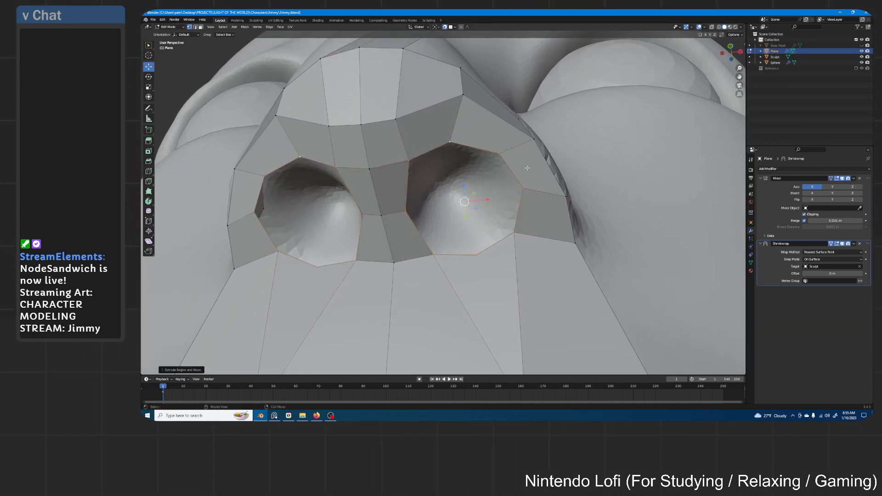
{"action": "key", "text": "s"}
{"action": "left_click", "coordinate": [499, 180]}
- Reposition the vertices on the top and outer side of the nostril's inner loop
{"action": "key", "text": "g"}
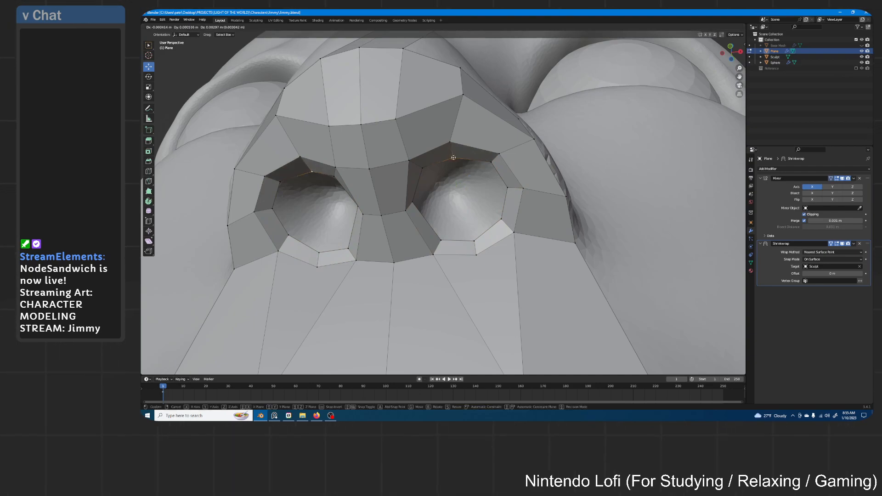
{"action": "left_click", "coordinate": [469, 163]}
{"action": "left_click", "coordinate": [490, 163]}
{"action": "key", "text": "g"}
{"action": "left_click", "coordinate": [483, 168]}
{"action": "left_click", "coordinate": [508, 188]}
{"action": "key", "text": "g"}
{"action": "left_click", "coordinate": [501, 189]}
{"action": "left_click", "coordinate": [500, 220]}
{"action": "key", "text": "g"}
{"action": "left_click", "coordinate": [494, 217]}
- Reposition the vertices on the bottom and septum side of the nostril's inner loop to even out the ring
{"action": "left_click", "coordinate": [474, 241]}
{"action": "key", "text": "g"}
{"action": "left_click", "coordinate": [469, 232]}
{"action": "left_click", "coordinate": [434, 241]}
{"action": "key", "text": "g"}
{"action": "left_click", "coordinate": [397, 201]}
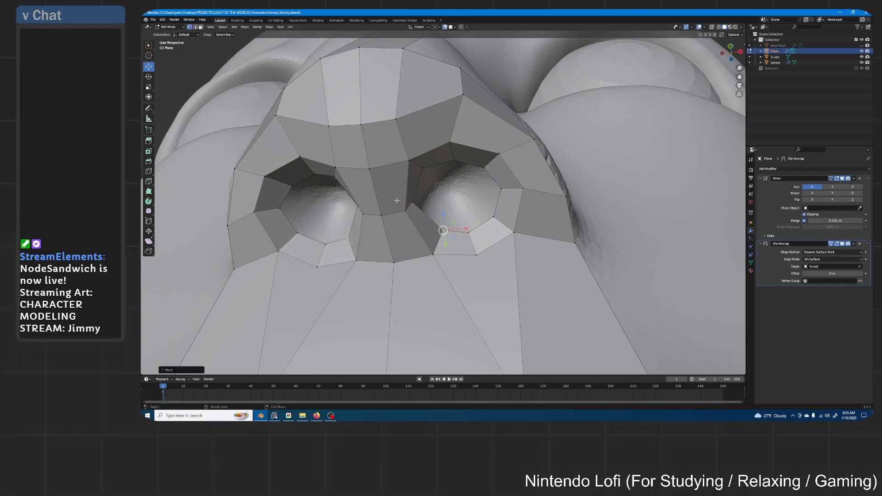
{"action": "left_click", "coordinate": [413, 204]}
{"action": "key", "text": "g"}
{"action": "left_click", "coordinate": [421, 205]}
{"action": "left_click", "coordinate": [423, 167]}
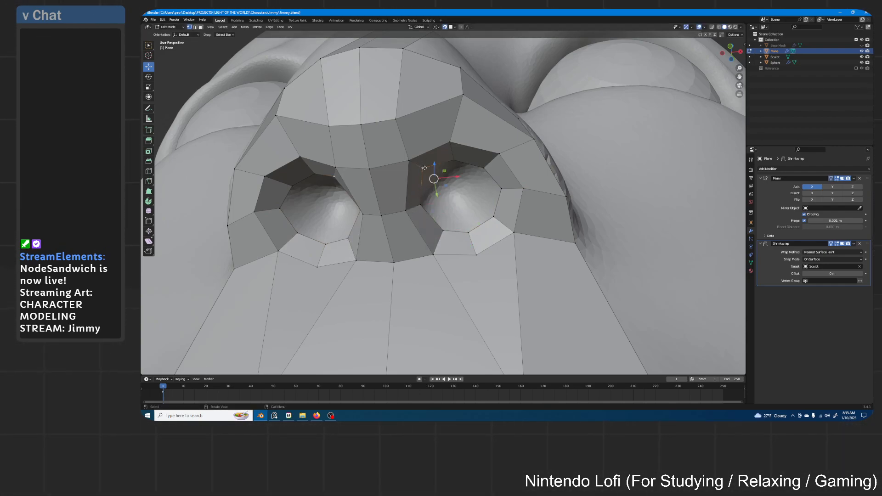
{"action": "key", "text": "g"}
{"action": "left_click", "coordinate": [429, 173]}
- Close the nostril's inner loop with Grid Fill and adjust its span
{"action": "left_click", "coordinate": [449, 171], "text": "alt"}
{"action": "middle_click_drag", "start_coordinate": [502, 192], "coordinate": [512, 187]}
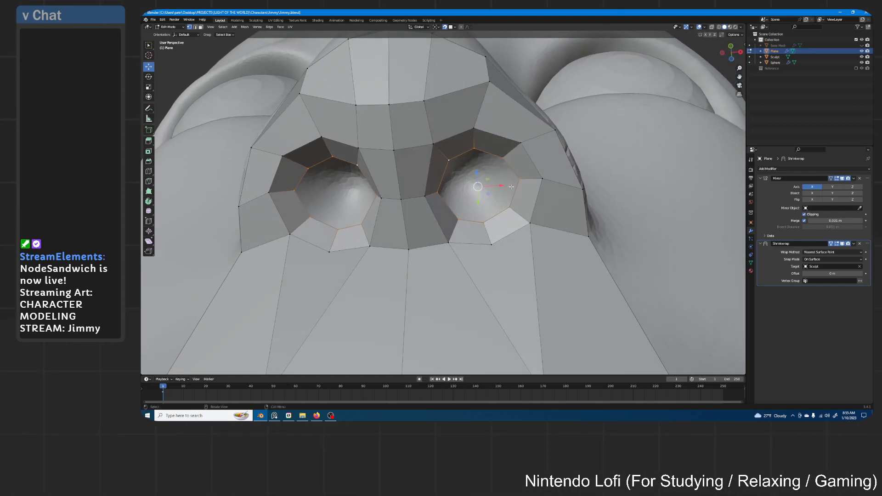
{"action": "key", "text": "F3"}
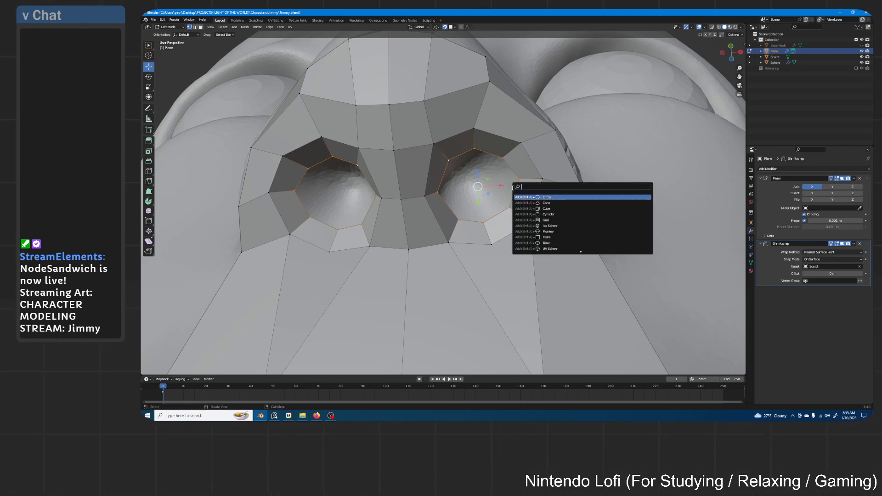
{"action": "type", "text": "grid fill"}
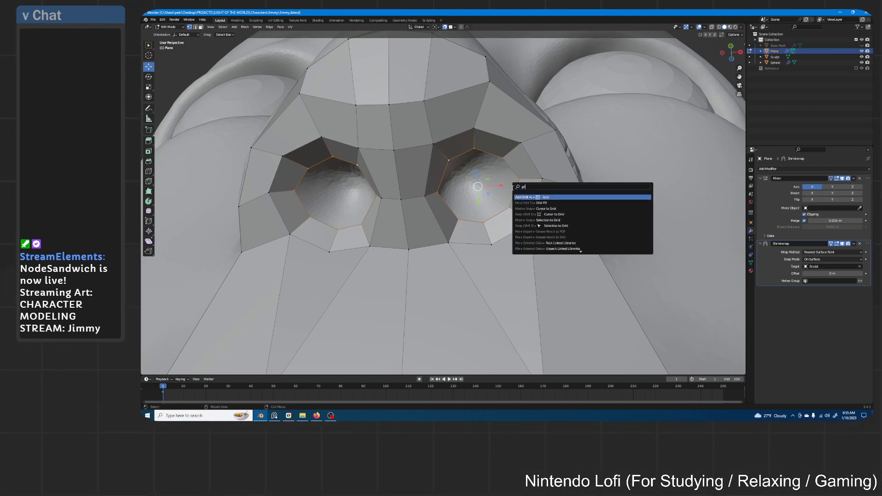
{"action": "key", "text": "Return"}
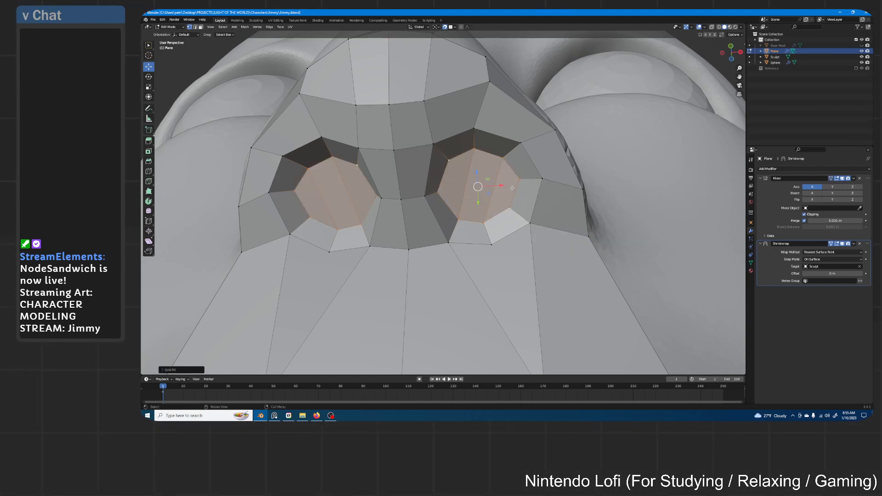
{"action": "left_click", "coordinate": [165, 370]}
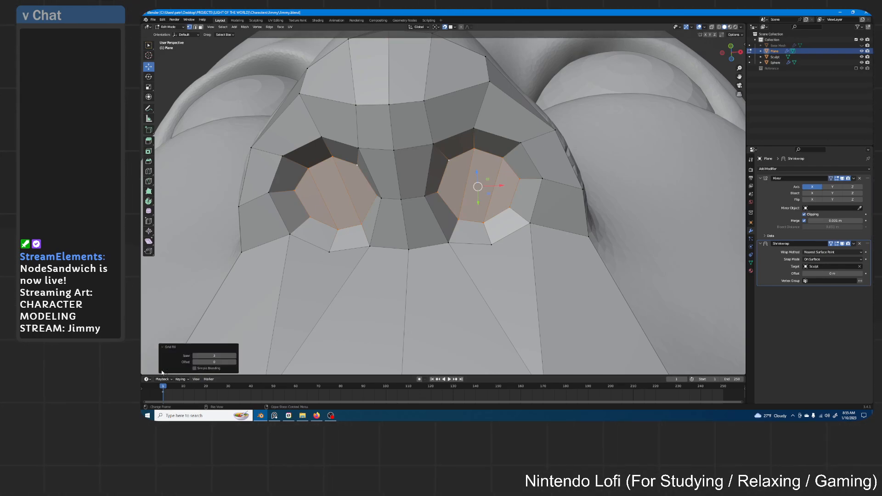
{"action": "left_click", "coordinate": [195, 356]}
- Move the centre vertex of the nostril's grid-filled faces
{"action": "left_click", "coordinate": [495, 178]}
{"action": "left_click_drag", "start_coordinate": [495, 178], "coordinate": [491, 179]}
{"action": "scroll", "coordinate": [491, 179], "scroll_direction": "down", "scroll_amount": 1}
{"action": "scroll", "coordinate": [490, 179], "scroll_direction": "down", "scroll_amount": 2}
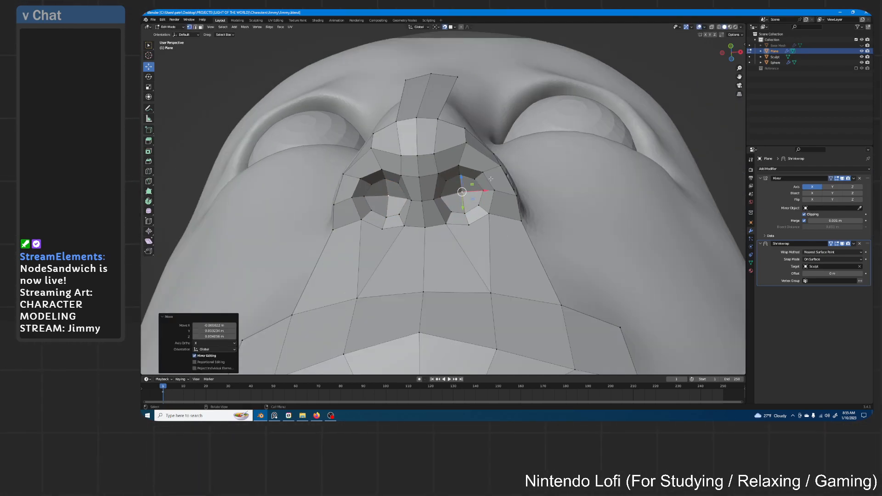
- Extrude the outer vertex above the upper lip corner up the cheek to nostril height
{"action": "middle_click_drag", "start_coordinate": [491, 178], "coordinate": [464, 172]}
{"action": "middle_click_drag", "start_coordinate": [437, 270], "coordinate": [547, 229], "text": "shift"}
{"action": "left_click", "coordinate": [555, 234]}
{"action": "key", "text": "e"}
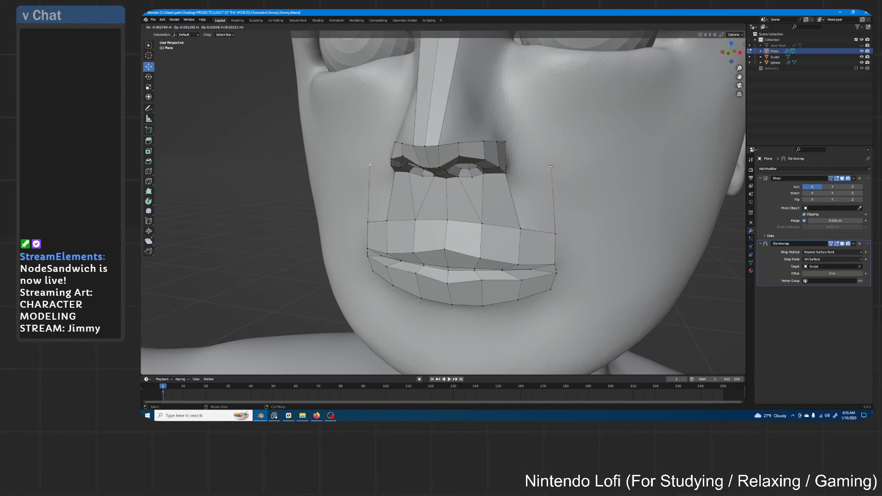
{"action": "left_click", "coordinate": [549, 141]}
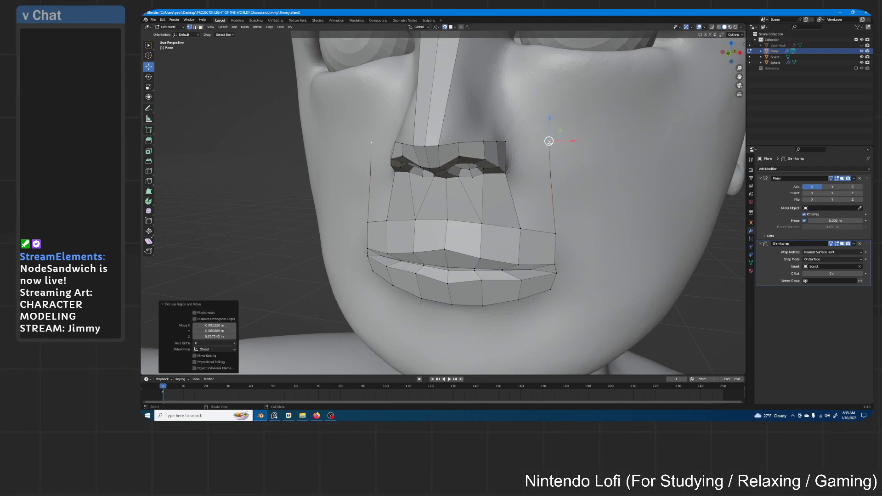
- Fill the gap between the cheek edge, the upper lip row and the outer side of the nostril with faces
{"action": "left_click", "coordinate": [556, 234]}
{"action": "left_click", "coordinate": [521, 229], "text": "shift"}
{"action": "key", "text": "f"}
{"action": "key", "text": "f"}
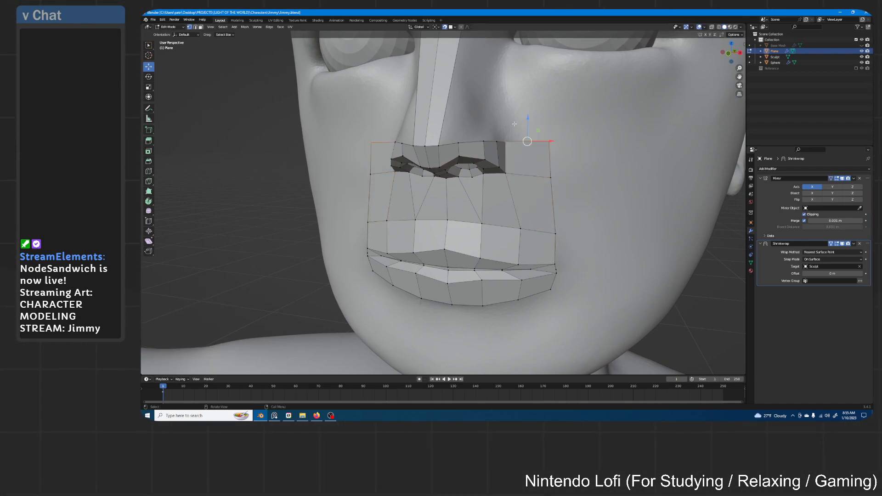
- Extrude vertices from above the nostril up the side of the nose to the top of the bridge strip
{"action": "middle_click_drag", "start_coordinate": [515, 115], "coordinate": [511, 123]}
{"action": "scroll", "coordinate": [557, 137], "scroll_direction": "up", "scroll_amount": 1}
{"action": "mouse_move", "coordinate": [579, 202]}
{"action": "middle_mouse_down"}
{"action": "mouse_move", "coordinate": [581, 194]}
{"action": "mouse_move", "coordinate": [556, 187]}
{"action": "mouse_move", "coordinate": [596, 191]}
{"action": "mouse_move", "coordinate": [575, 192]}
{"action": "middle_mouse_up"}
{"action": "scroll", "coordinate": [581, 194], "scroll_direction": "down", "scroll_amount": 4}
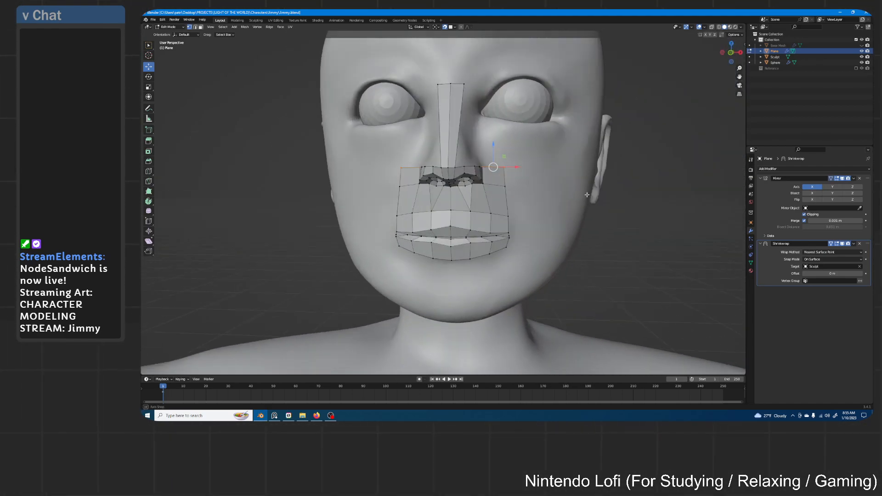
{"action": "scroll", "coordinate": [552, 161], "scroll_direction": "up", "scroll_amount": 3}
{"action": "middle_click_drag", "start_coordinate": [486, 106], "coordinate": [458, 216], "text": "shift"}
{"action": "middle_click_drag", "start_coordinate": [436, 256], "coordinate": [414, 262]}
{"action": "key", "text": "g"}
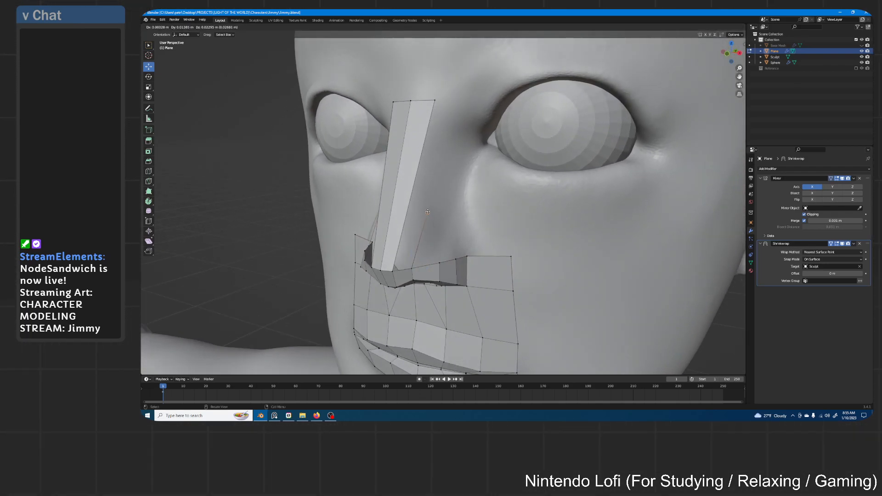
{"action": "left_click", "coordinate": [451, 104]}
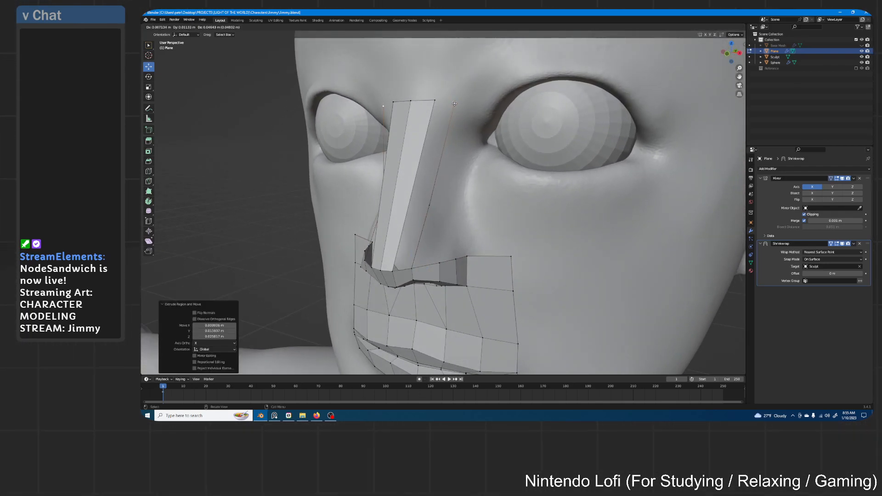
- Add one loop cut across the middle of the bridge strip and fill the faces to the new side edge
{"action": "key", "text": "ctrl+r"}
{"action": "left_click", "coordinate": [416, 182]}
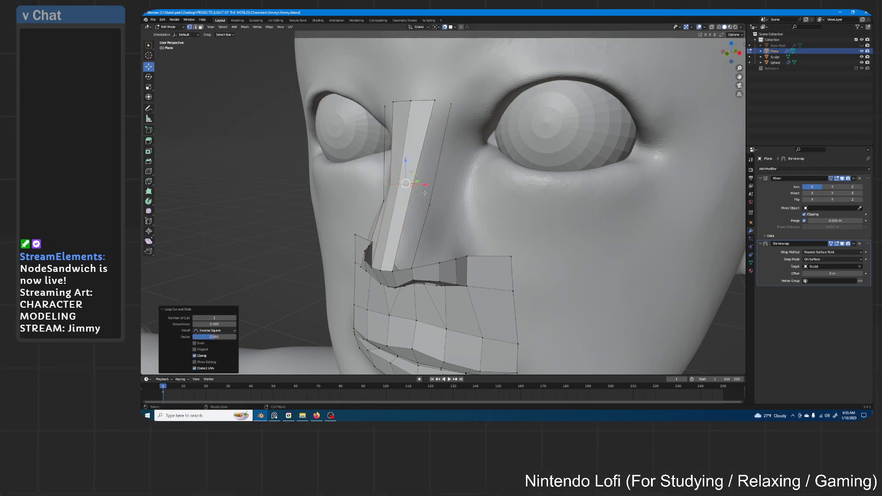
{"action": "key", "text": "f"}
{"action": "key", "text": "f"}
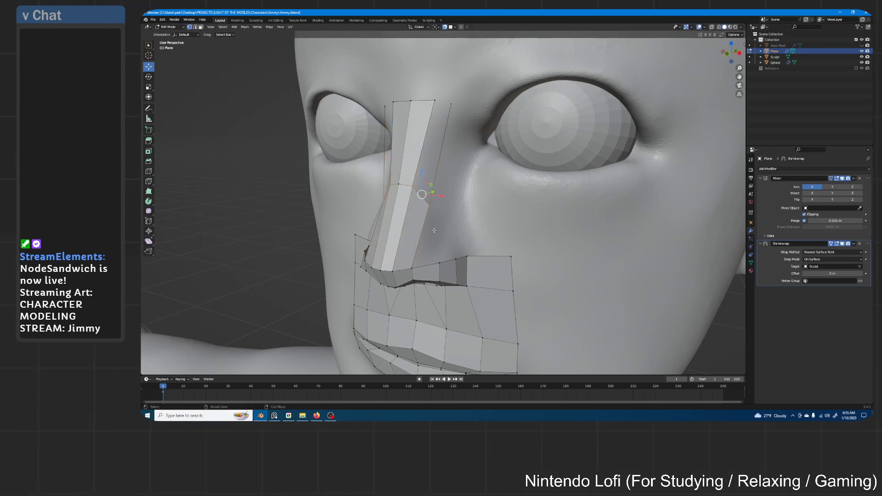
- Extrude a second column of vertices up the side of the nose to the bridge top and fill its faces
{"action": "key", "text": "e"}
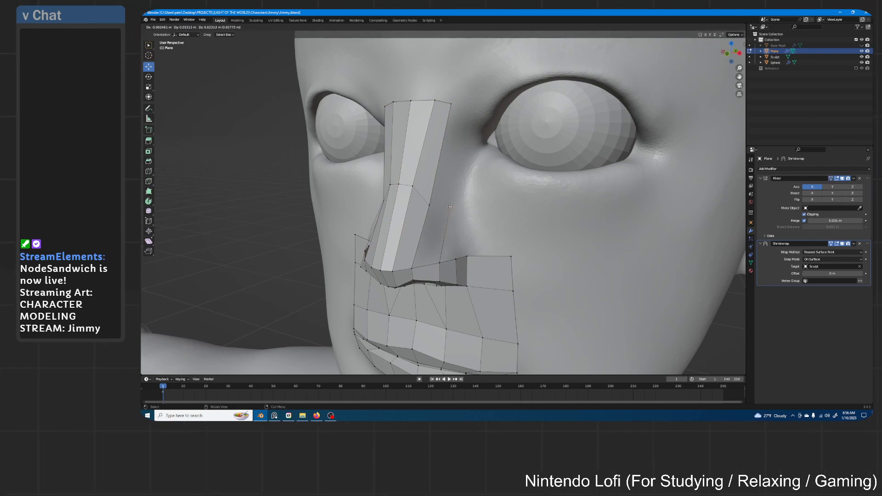
{"action": "left_click", "coordinate": [448, 206]}
{"action": "key", "text": "e"}
{"action": "left_click", "coordinate": [467, 105]}
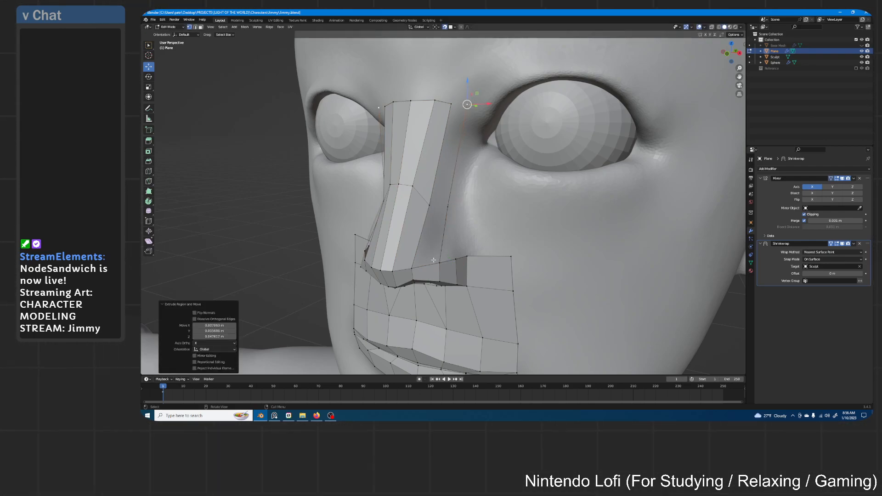
{"action": "left_click", "coordinate": [437, 263]}
{"action": "key", "text": "f"}
{"action": "key", "text": "f"}
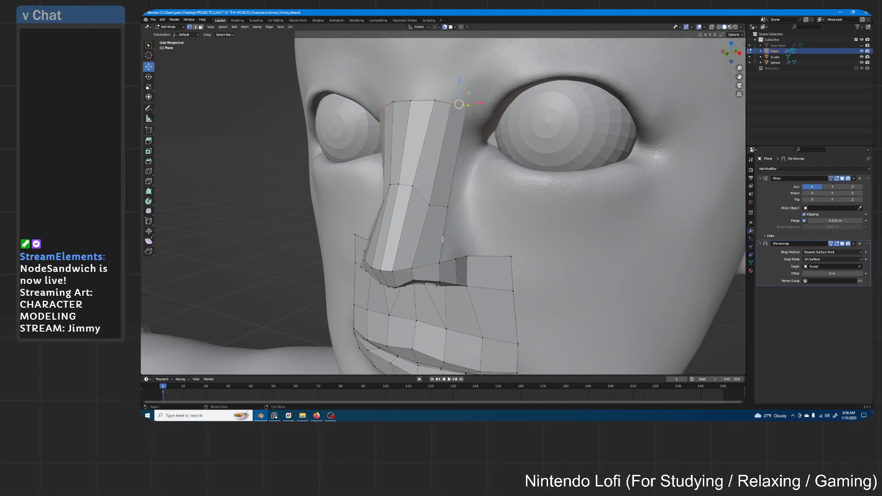
- Reposition the vertices of the row across the middle of the nose bridge to follow its curve
{"action": "key", "text": "g"}
{"action": "left_click", "coordinate": [449, 207]}
{"action": "key", "text": "g"}
{"action": "left_click", "coordinate": [427, 194]}
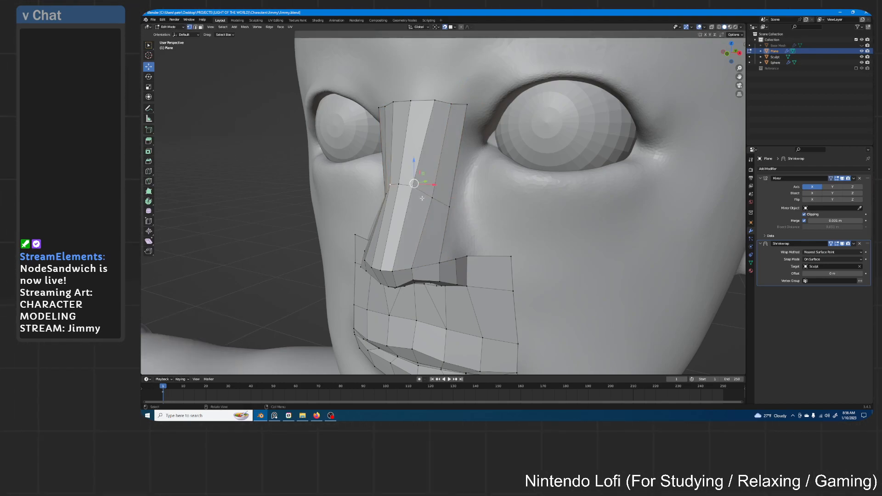
{"action": "middle_click_drag", "start_coordinate": [415, 187], "coordinate": [421, 190]}
{"action": "key", "text": "g"}
{"action": "left_click", "coordinate": [422, 190]}
{"action": "left_click", "coordinate": [410, 184]}
{"action": "key", "text": "g"}
{"action": "left_click", "coordinate": [412, 189]}
- Adjust the position of the vertex near the outer end of the bridge's top edge
{"action": "middle_click_drag", "start_coordinate": [414, 188], "coordinate": [436, 188]}
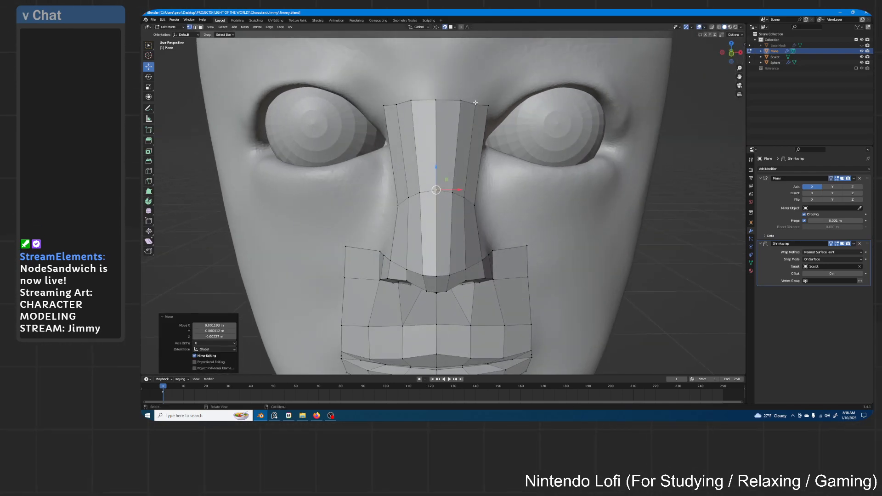
{"action": "left_click", "coordinate": [476, 101]}
{"action": "key", "text": "g"}
{"action": "left_click", "coordinate": [474, 100]}
- Add two evenly spaced loop cuts across the lower part of the nose
{"action": "middle_click_drag", "start_coordinate": [474, 100], "coordinate": [459, 198]}
{"action": "key", "text": "ctrl+r"}
{"action": "scroll", "coordinate": [438, 230], "scroll_direction": "up", "scroll_amount": 1}
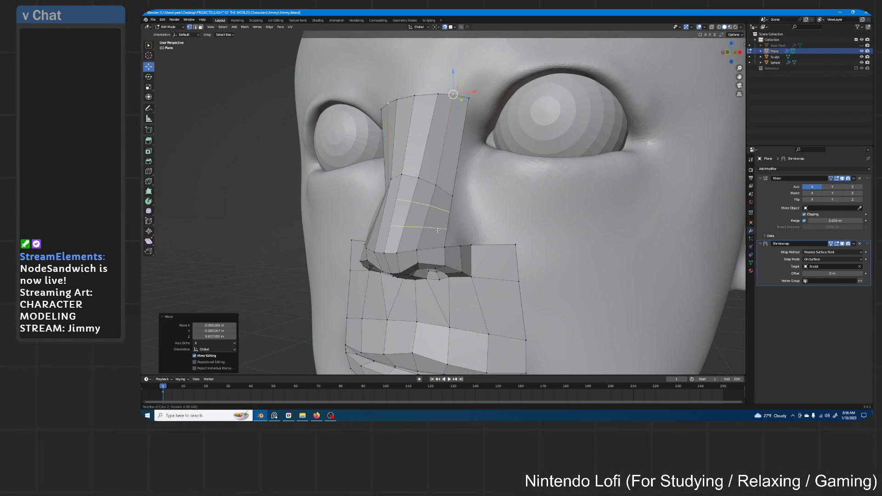
{"action": "left_click", "coordinate": [439, 216]}
{"action": "right_click", "coordinate": [439, 216]}
- Add four evenly spaced loop cuts across the upper part of the nose bridge
{"action": "middle_click_drag", "start_coordinate": [443, 171], "coordinate": [456, 149]}
{"action": "key", "text": "ctrl+r"}
{"action": "scroll", "coordinate": [456, 149], "scroll_direction": "up", "scroll_amount": 2}
{"action": "scroll", "coordinate": [456, 148], "scroll_direction": "up", "scroll_amount": 1}
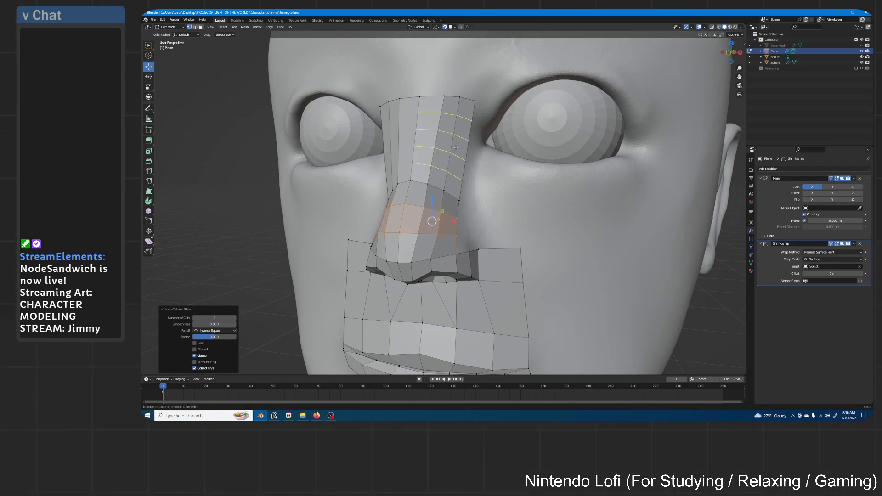
{"action": "left_click", "coordinate": [456, 148]}
{"action": "right_click", "coordinate": [456, 148]}
- Extrude a row of vertices from the nose side above the nostril out to the cheek and fill the faces below
{"action": "mouse_move", "coordinate": [471, 148]}
{"action": "middle_mouse_down"}
{"action": "mouse_move", "coordinate": [542, 152]}
{"action": "mouse_move", "coordinate": [462, 156]}
{"action": "middle_mouse_up"}
{"action": "scroll", "coordinate": [502, 239], "scroll_direction": "up", "scroll_amount": 2}
{"action": "middle_click_drag", "start_coordinate": [502, 239], "coordinate": [437, 245]}
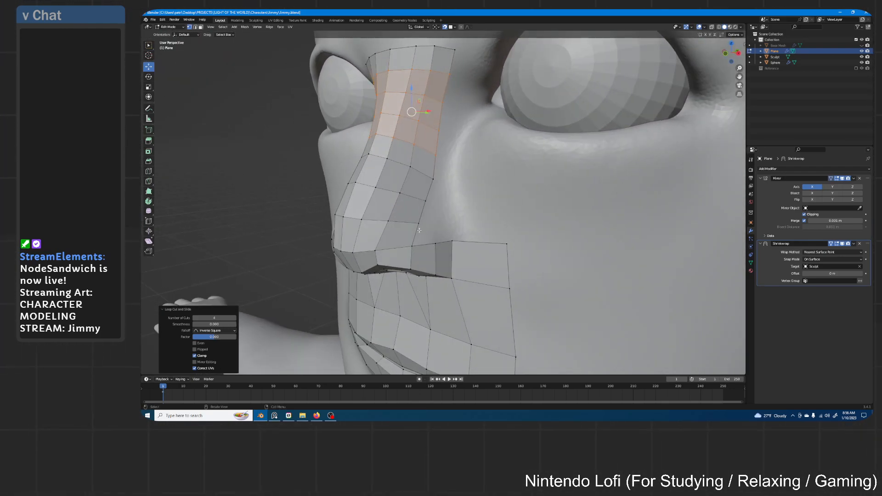
{"action": "key", "text": "g"}
{"action": "left_click", "coordinate": [435, 222]}
{"action": "key", "text": "e"}
{"action": "left_click", "coordinate": [502, 221]}
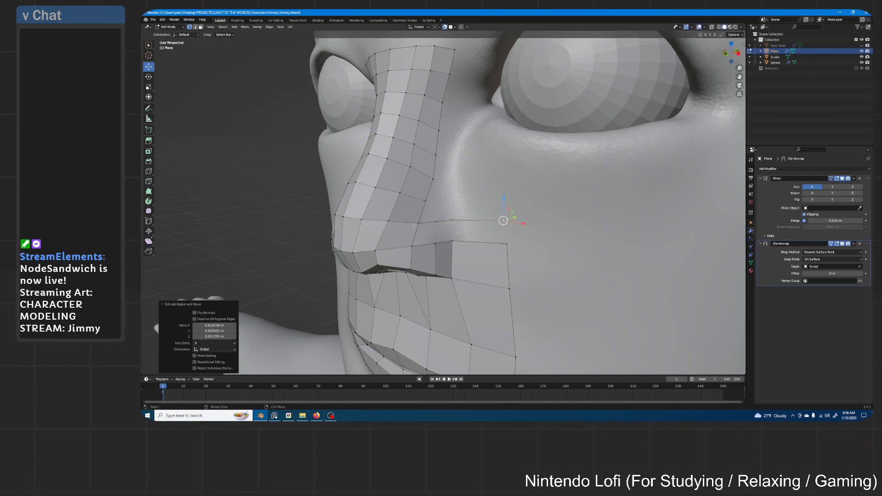
{"action": "left_click", "coordinate": [412, 235]}
{"action": "key", "text": "f"}
{"action": "key", "text": "f"}
{"action": "key", "text": "f"}
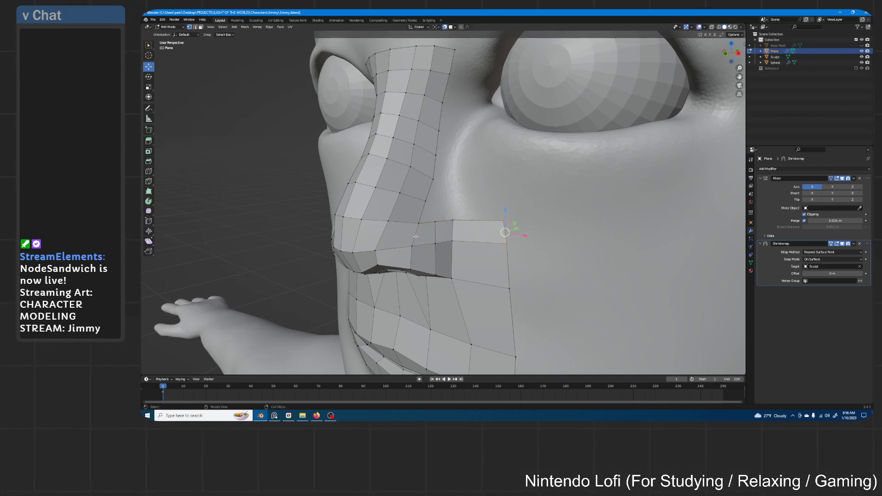
- Extrude a second row of vertices from the nose side onto the cheek and fill it down to the first row
{"action": "key", "text": "g"}
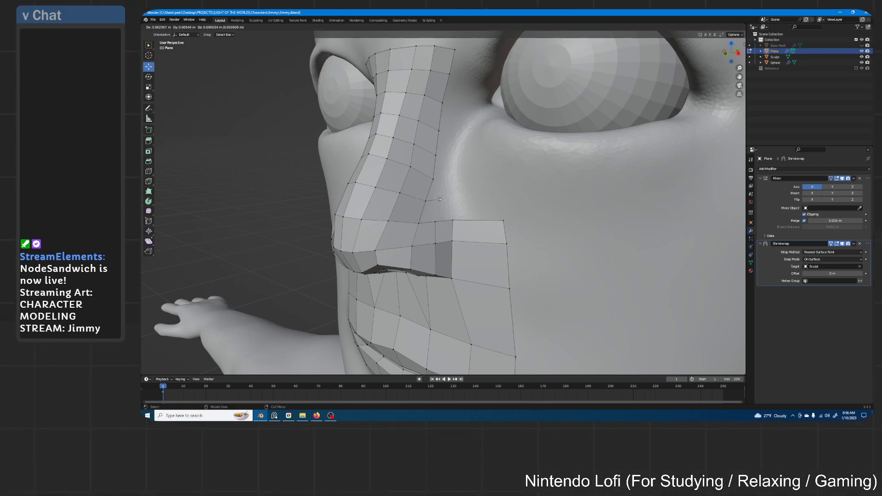
{"action": "left_click", "coordinate": [440, 199]}
{"action": "key", "text": "e"}
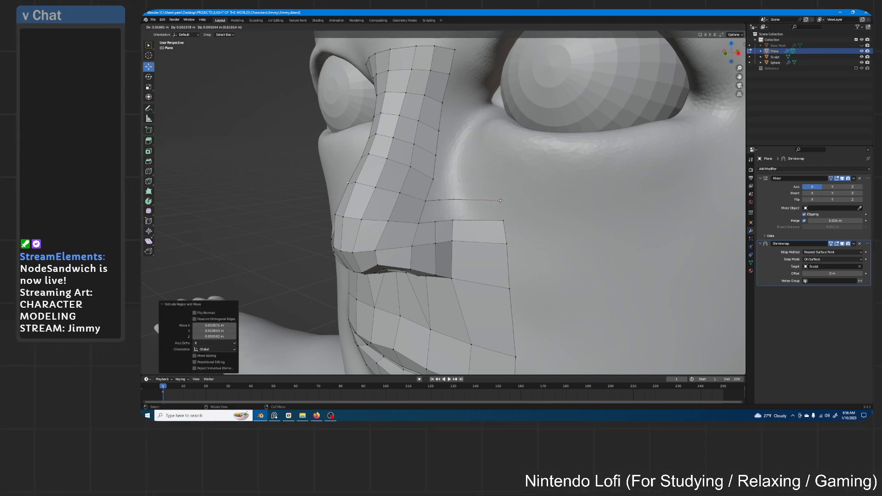
{"action": "left_click", "coordinate": [500, 200]}
{"action": "left_click", "coordinate": [425, 204]}
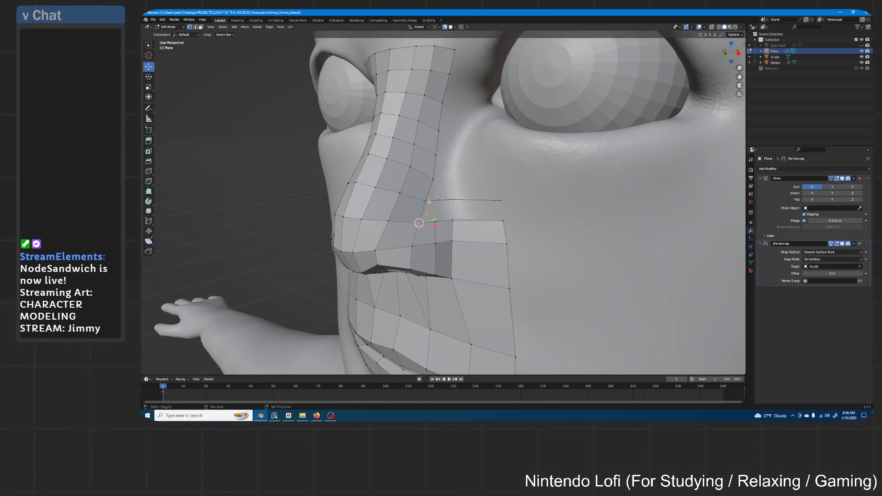
{"action": "key", "text": "f"}
{"action": "key", "text": "f"}
{"action": "key", "text": "f"}
- Extrude a third row from the next nose-side vertex onto the cheek and fill its faces
{"action": "left_click", "coordinate": [432, 178]}
{"action": "key", "text": "e"}
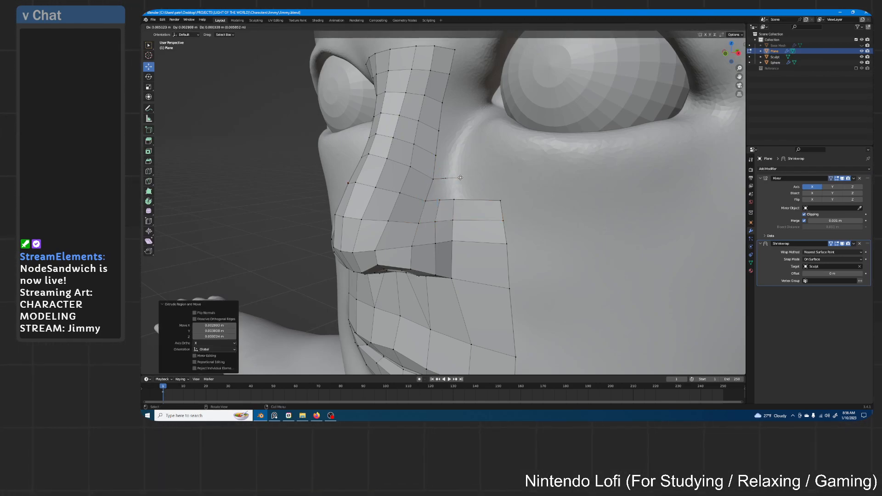
{"action": "left_click", "coordinate": [498, 179]}
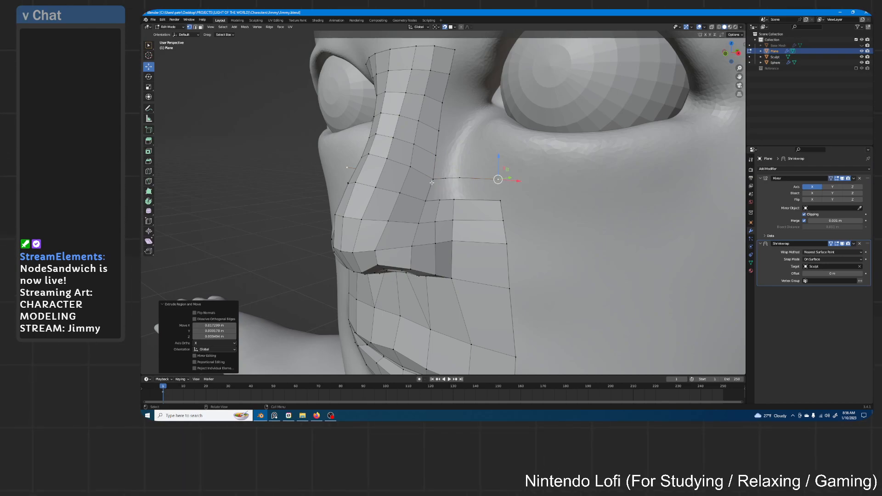
{"action": "left_click", "coordinate": [432, 181]}
{"action": "key", "text": "f"}
{"action": "key", "text": "f"}
- Duplicate a vertex from the cheek strip's top edge and place the copy at the eye's inner corner
{"action": "middle_click_drag", "start_coordinate": [429, 197], "coordinate": [482, 180]}
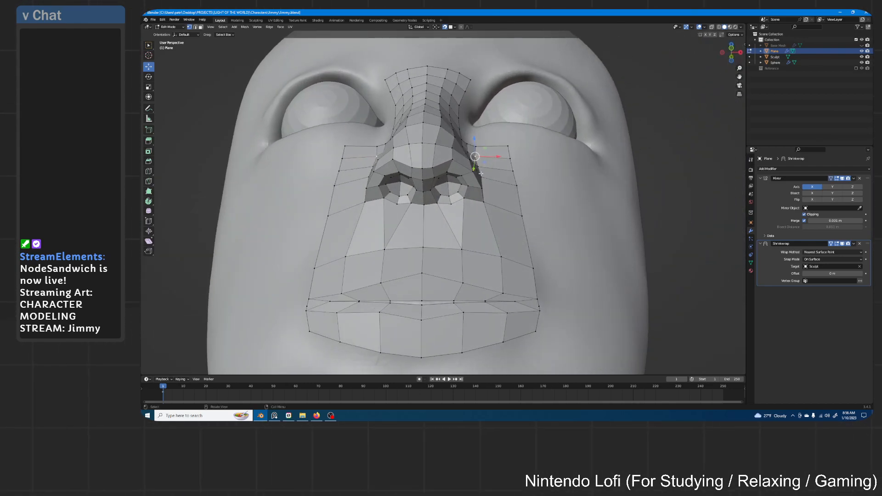
{"action": "middle_click_drag", "start_coordinate": [483, 170], "coordinate": [458, 181]}
{"action": "scroll", "coordinate": [446, 182], "scroll_direction": "up", "scroll_amount": 1}
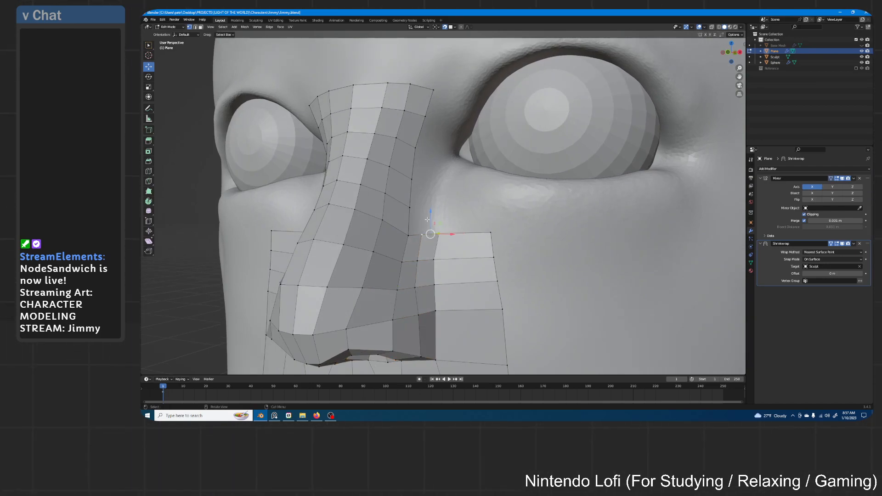
{"action": "middle_click_drag", "start_coordinate": [447, 171], "coordinate": [445, 179], "text": "shift"}
{"action": "middle_click_drag", "start_coordinate": [426, 216], "coordinate": [424, 209]}
{"action": "key", "text": "shift+d"}
{"action": "left_click", "coordinate": [445, 155]}
{"action": "middle_click_drag", "start_coordinate": [454, 135], "coordinate": [413, 207], "text": "shift"}
{"action": "key", "text": "g"}
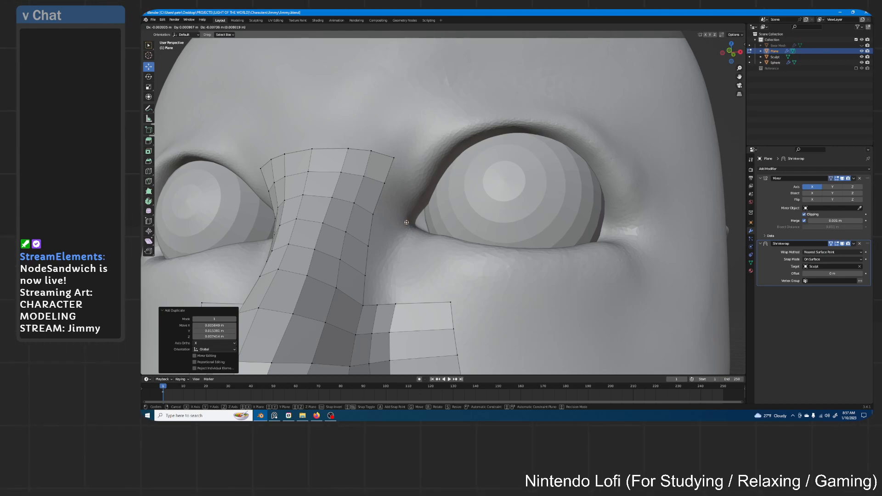
{"action": "left_click", "coordinate": [408, 221]}
- Extrude a chain of vertices from the eye's inner corner along the upper eyelid past its centre
{"action": "key", "text": "e"}
{"action": "left_click", "coordinate": [449, 150]}
{"action": "left_click", "coordinate": [461, 138]}
{"action": "key", "text": "e"}
{"action": "left_click", "coordinate": [510, 127]}
{"action": "key", "text": "e"}
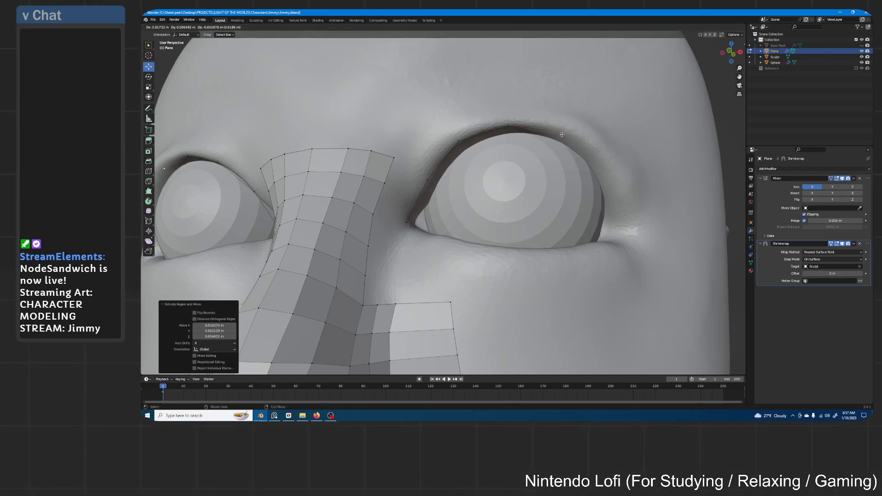
{"action": "left_click", "coordinate": [570, 135]}
- Continue the vertex chain down the outer part of the upper eyelid to the eye's outer corner
{"action": "middle_click_drag", "start_coordinate": [570, 135], "coordinate": [557, 138]}
{"action": "key", "text": "e"}
{"action": "left_click", "coordinate": [610, 160]}
{"action": "key", "text": "e"}
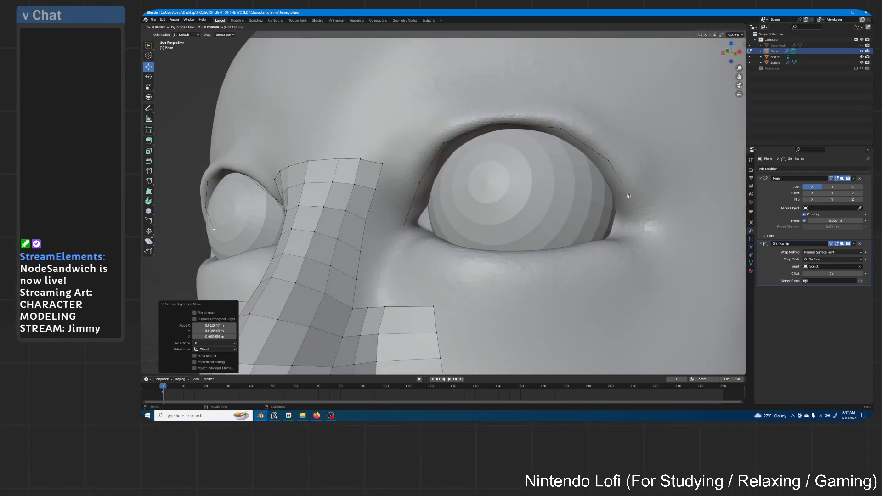
{"action": "left_click", "coordinate": [631, 195]}
{"action": "key", "text": "e"}
{"action": "left_click", "coordinate": [646, 232]}
- Extrude the vertex chain from the outer corner back along the lower eyelid to near the inner corner
{"action": "middle_click_drag", "start_coordinate": [645, 232], "coordinate": [651, 246]}
{"action": "key", "text": "e"}
{"action": "left_click", "coordinate": [614, 263]}
{"action": "key", "text": "e"}
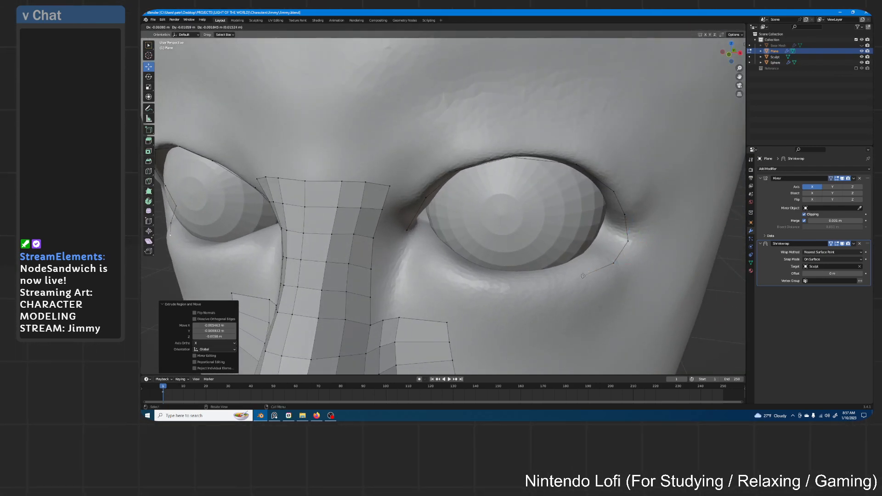
{"action": "left_click", "coordinate": [579, 277]}
{"action": "key", "text": "e"}
{"action": "left_click", "coordinate": [529, 284]}
{"action": "key", "text": "e"}
{"action": "left_click", "coordinate": [454, 271]}
{"action": "key", "text": "e"}
{"action": "left_click", "coordinate": [425, 250]}
- Extrude the whole eyelid loop and scale it outward to about 1.21 to form a ring of faces
{"action": "middle_click_drag", "start_coordinate": [419, 237], "coordinate": [466, 204]}
{"action": "left_click", "coordinate": [423, 183], "text": "alt"}
{"action": "middle_click_drag", "start_coordinate": [508, 171], "coordinate": [546, 166]}
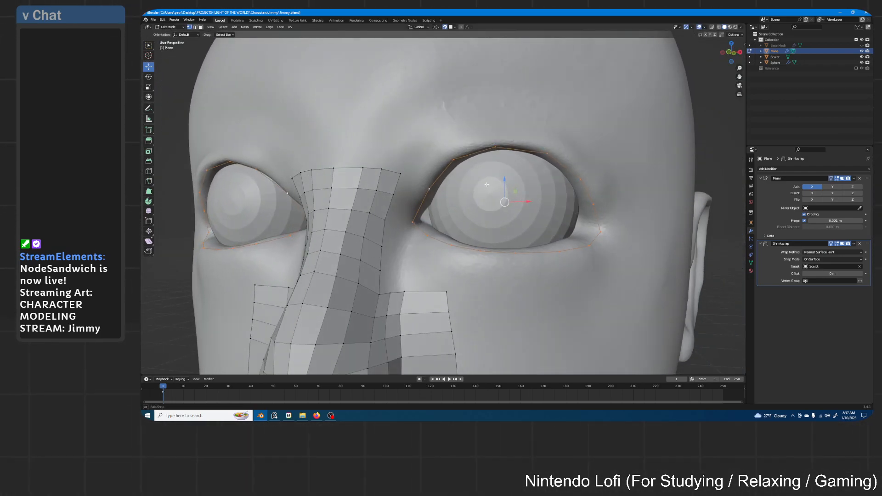
{"action": "key", "text": "e"}
{"action": "right_click", "coordinate": [546, 166]}
{"action": "key", "text": "s"}
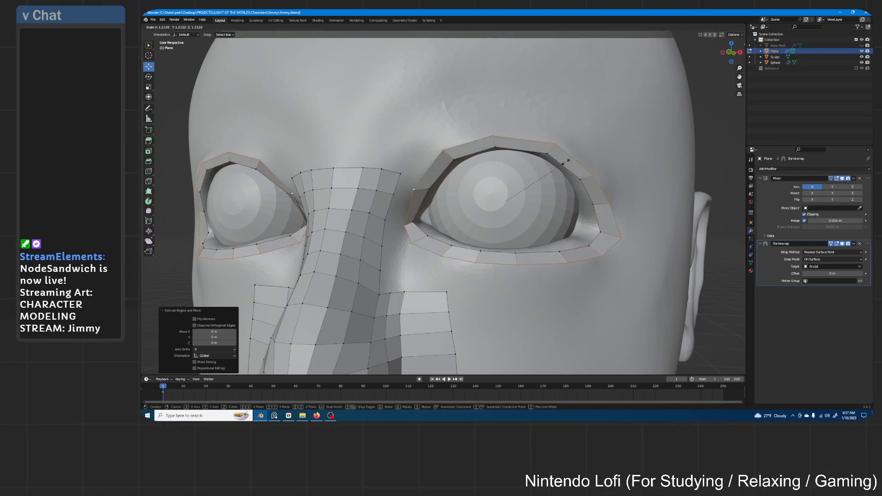
{"action": "left_click", "coordinate": [565, 162]}
- Reposition the outer-edge vertices of the eye ring at the inner corner and just above it
{"action": "scroll", "coordinate": [437, 208], "scroll_direction": "up", "scroll_amount": 2}
{"action": "left_click", "coordinate": [393, 237]}
{"action": "middle_click_drag", "start_coordinate": [392, 237], "coordinate": [384, 240]}
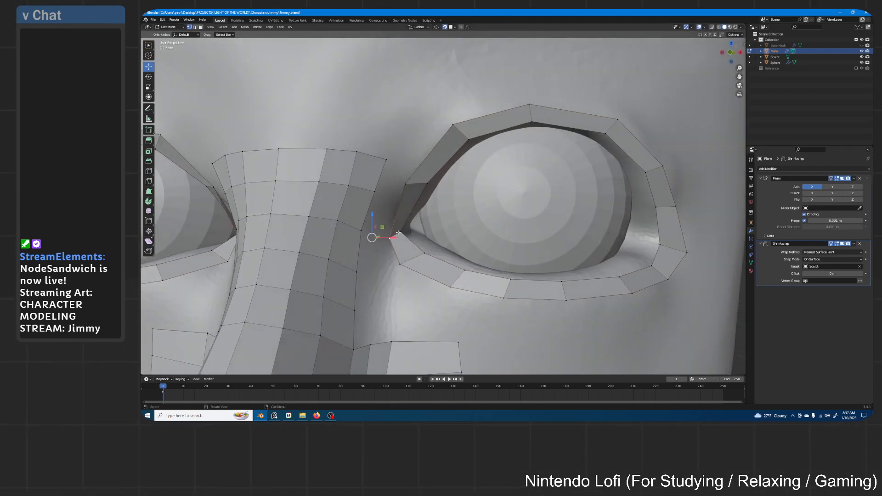
{"action": "key", "text": "g"}
{"action": "left_click", "coordinate": [400, 234]}
{"action": "left_click", "coordinate": [403, 182]}
{"action": "key", "text": "g"}
{"action": "left_click", "coordinate": [399, 188]}
- Move the three outer-edge vertices along the top of the eye ring slightly outward
{"action": "left_click", "coordinate": [453, 124]}
{"action": "key", "text": "g"}
{"action": "left_click", "coordinate": [449, 121]}
{"action": "left_click", "coordinate": [529, 104]}
{"action": "key", "text": "g"}
{"action": "left_click", "coordinate": [531, 101]}
{"action": "left_click", "coordinate": [616, 118]}
{"action": "key", "text": "g"}
{"action": "left_click", "coordinate": [622, 114]}
- Move the two outer-edge vertices on the upper outer side of the eye ring outward
{"action": "left_click", "coordinate": [662, 166]}
{"action": "key", "text": "g"}
{"action": "left_click", "coordinate": [672, 163]}
{"action": "left_click", "coordinate": [676, 206]}
{"action": "key", "text": "g"}
{"action": "left_click", "coordinate": [688, 207]}
- Reposition the outer-edge vertex at the outer corner of the eye ring to follow the sculpted surface
{"action": "middle_click_drag", "start_coordinate": [687, 207], "coordinate": [686, 216]}
{"action": "scroll", "coordinate": [634, 157], "scroll_direction": "down", "scroll_amount": 2}
{"action": "middle_click_drag", "start_coordinate": [634, 156], "coordinate": [583, 139]}
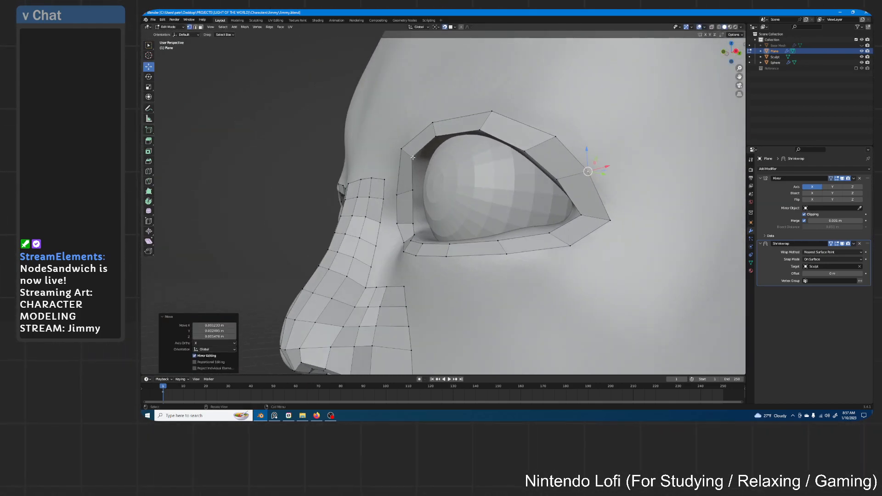
{"action": "mouse_move", "coordinate": [430, 126]}
{"action": "middle_mouse_down"}
{"action": "mouse_move", "coordinate": [416, 140]}
{"action": "mouse_move", "coordinate": [429, 134]}
{"action": "middle_mouse_up"}
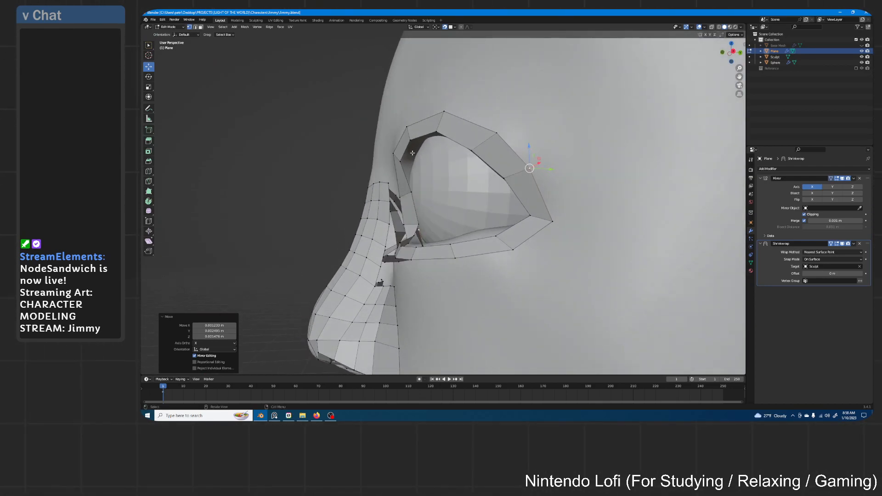
{"action": "middle_click_drag", "start_coordinate": [540, 159], "coordinate": [633, 232]}
{"action": "left_click", "coordinate": [609, 239]}
{"action": "left_click_drag", "start_coordinate": [633, 232], "coordinate": [632, 227]}
{"action": "left_click", "coordinate": [601, 253]}
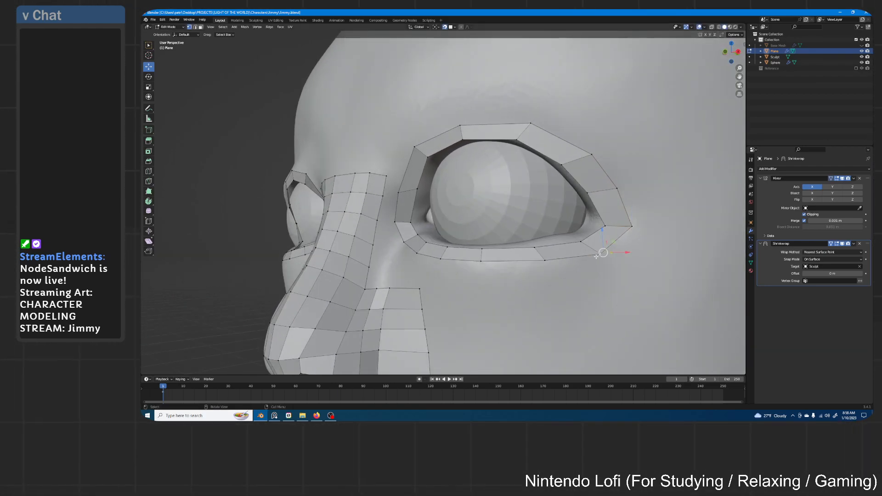
- Adjust the outer-edge vertices along the underside of the eye ring, working toward the inner corner
{"action": "middle_click_drag", "start_coordinate": [601, 254], "coordinate": [613, 261]}
{"action": "left_click_drag", "start_coordinate": [607, 267], "coordinate": [557, 282]}
{"action": "left_click", "coordinate": [556, 275]}
{"action": "right_click", "coordinate": [557, 282]}
{"action": "left_click", "coordinate": [495, 276]}
{"action": "left_click_drag", "start_coordinate": [495, 276], "coordinate": [402, 245]}
{"action": "left_click", "coordinate": [452, 271]}
{"action": "middle_click_drag", "start_coordinate": [402, 245], "coordinate": [513, 186]}
{"action": "scroll", "coordinate": [513, 186], "scroll_direction": "up", "scroll_amount": 2}
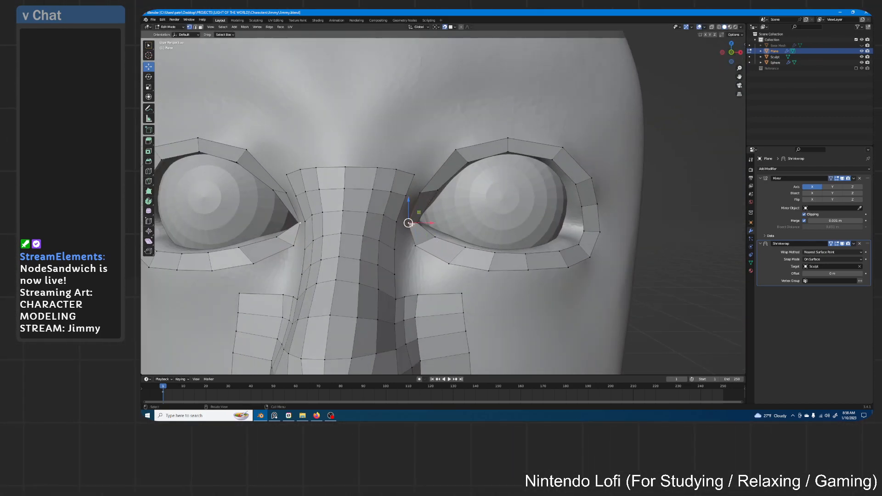
- Pull the eye ring's inner-corner vertices toward the nose bridge and fill the gap between them with a face
{"action": "scroll", "coordinate": [400, 225], "scroll_direction": "up", "scroll_amount": 3}
{"action": "left_click_drag", "start_coordinate": [381, 233], "coordinate": [375, 232]}
{"action": "left_click", "coordinate": [394, 189]}
{"action": "left_click_drag", "start_coordinate": [393, 188], "coordinate": [388, 190]}
{"action": "left_click", "coordinate": [370, 193], "text": "shift"}
{"action": "left_click", "coordinate": [358, 231], "text": "shift"}
{"action": "left_click", "coordinate": [376, 232], "text": "shift"}
- Extrude the nose bridge's upper vertices up to brow level and across to the centre line as a new row of faces
{"action": "left_click", "coordinate": [378, 164]}
{"action": "scroll", "coordinate": [391, 148], "scroll_direction": "down", "scroll_amount": 1}
{"action": "middle_click_drag", "start_coordinate": [391, 148], "coordinate": [394, 150]}
{"action": "left_click", "coordinate": [403, 144]}
{"action": "key", "text": "e"}
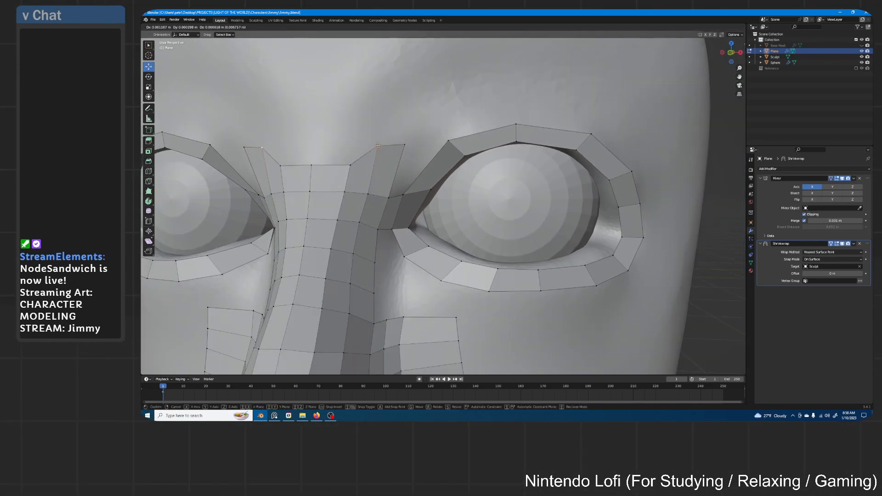
{"action": "left_click", "coordinate": [378, 146]}
{"action": "key", "text": "e"}
{"action": "left_click", "coordinate": [352, 148]}
{"action": "left_click", "coordinate": [312, 165]}
{"action": "key", "text": "g"}
{"action": "left_click", "coordinate": [315, 148]}
{"action": "key", "text": "g"}
{"action": "left_click", "coordinate": [402, 199]}
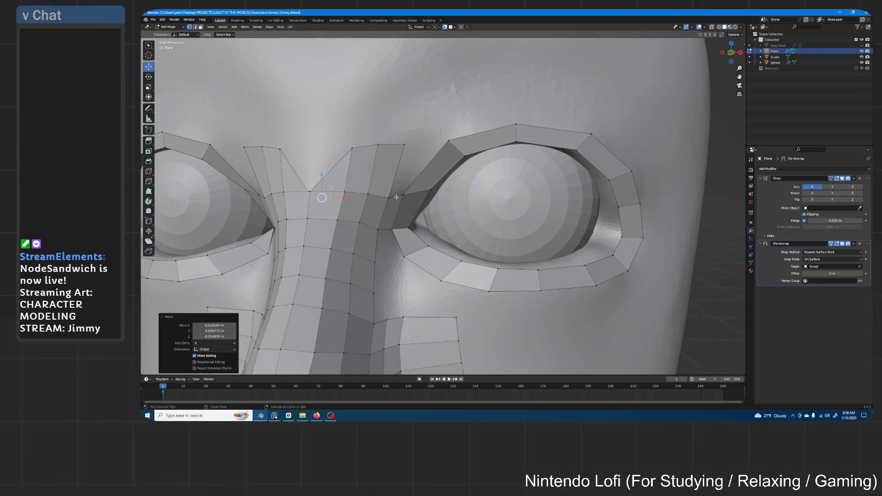
{"action": "key", "text": "ctrl+z"}
- Fill the faces joining the nose bridge to the eye ring above and just below its inner corner
{"action": "left_click", "coordinate": [388, 198]}
{"action": "left_click", "coordinate": [403, 195], "text": "shift"}
{"action": "key", "text": "f"}
{"action": "middle_click_drag", "start_coordinate": [421, 200], "coordinate": [430, 170], "text": "shift"}
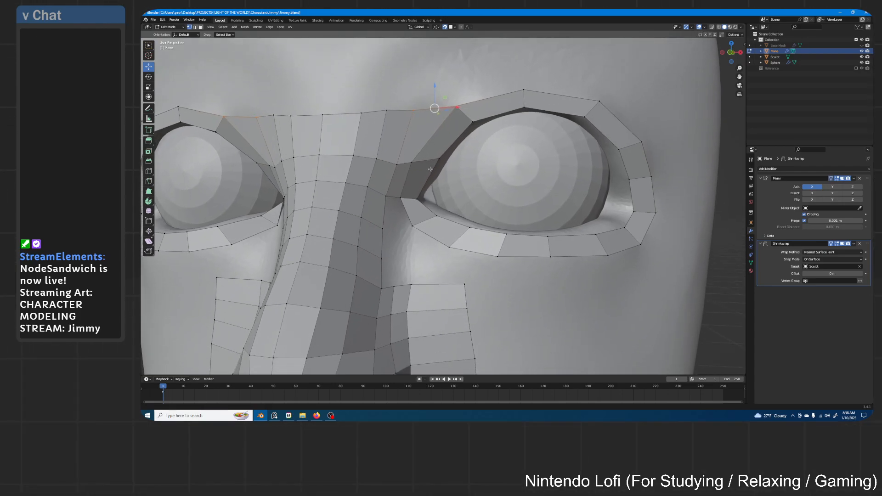
{"action": "left_click", "coordinate": [402, 197]}
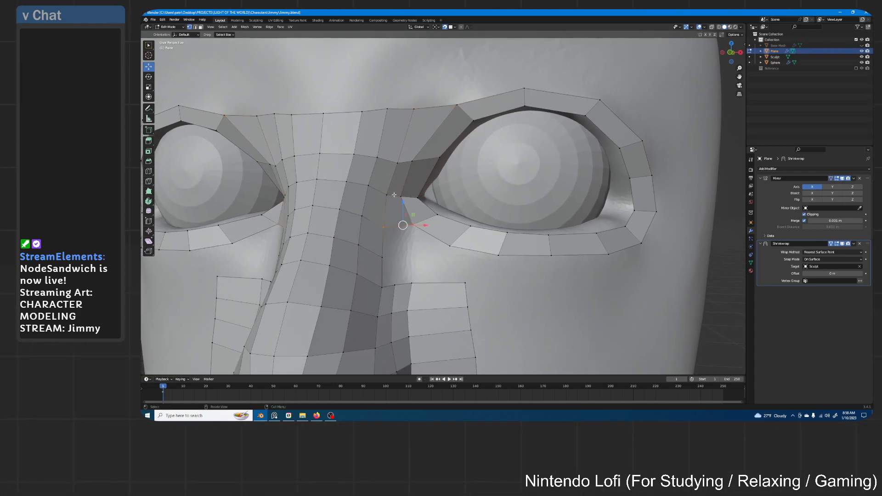
- Extrude vertices upward beside the nose at the top of the cheek strip and fill the faces between them
{"action": "key", "text": "e"}
{"action": "left_click", "coordinate": [398, 271]}
{"action": "key", "text": "e"}
{"action": "left_click", "coordinate": [395, 286]}
{"action": "key", "text": "f"}
{"action": "key", "text": "e"}
{"action": "left_click", "coordinate": [417, 258]}
{"action": "left_click", "coordinate": [409, 285]}
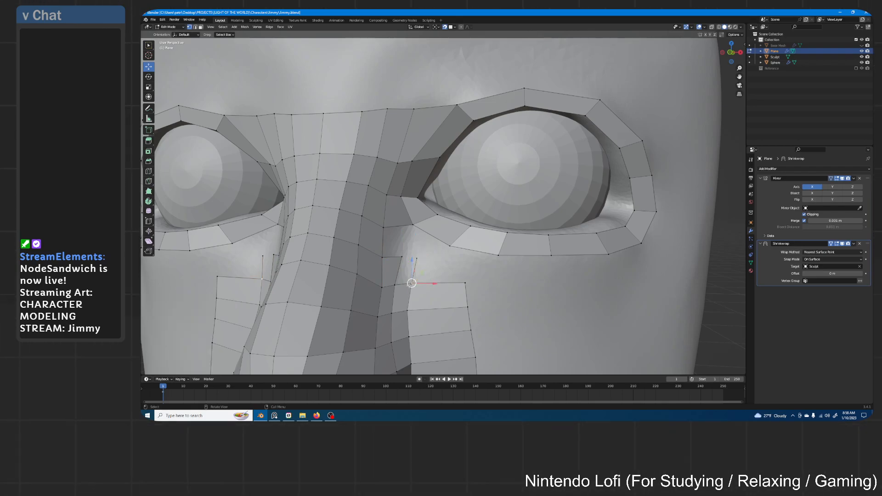
{"action": "key", "text": "f"}
- Extend the cheek strip's outer column upward with one more face and shift its outer corner vertex slightly inward
{"action": "left_click", "coordinate": [463, 281]}
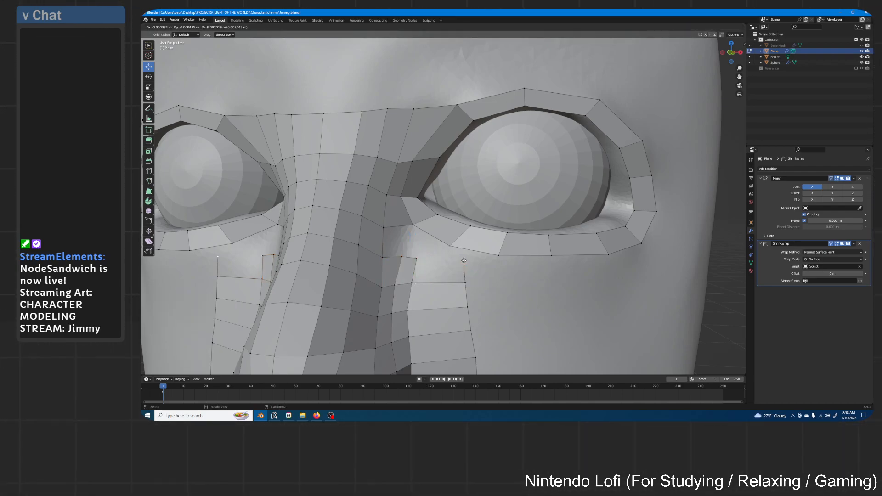
{"action": "left_click", "coordinate": [414, 282], "text": "shift"}
{"action": "key", "text": "f"}
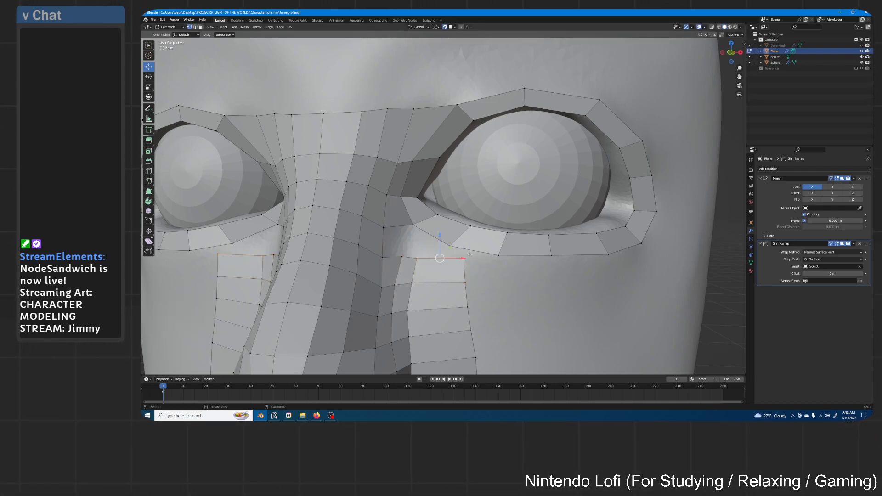
{"action": "key", "text": "g"}
{"action": "left_click", "coordinate": [460, 259]}
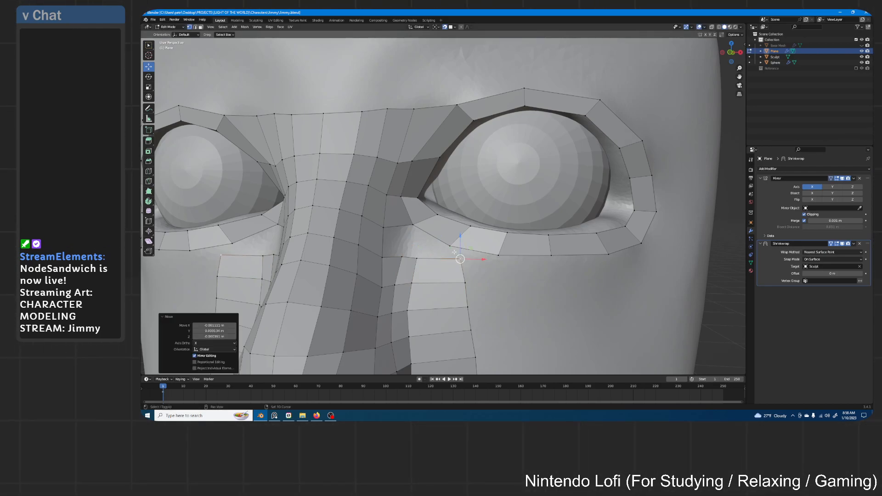
- Fill the face between the cheek strip's top edge and the lower eye ring, and nudge the adjacent nose-side vertex
{"action": "key", "text": "f"}
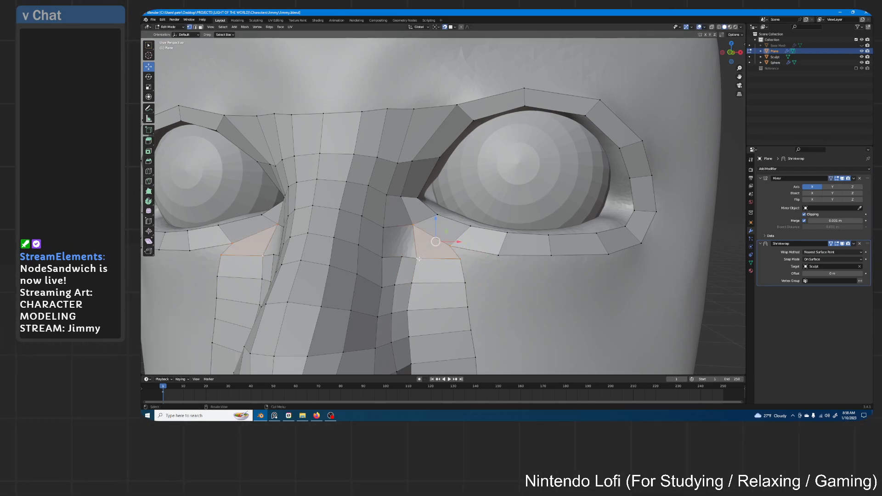
{"action": "key", "text": "g"}
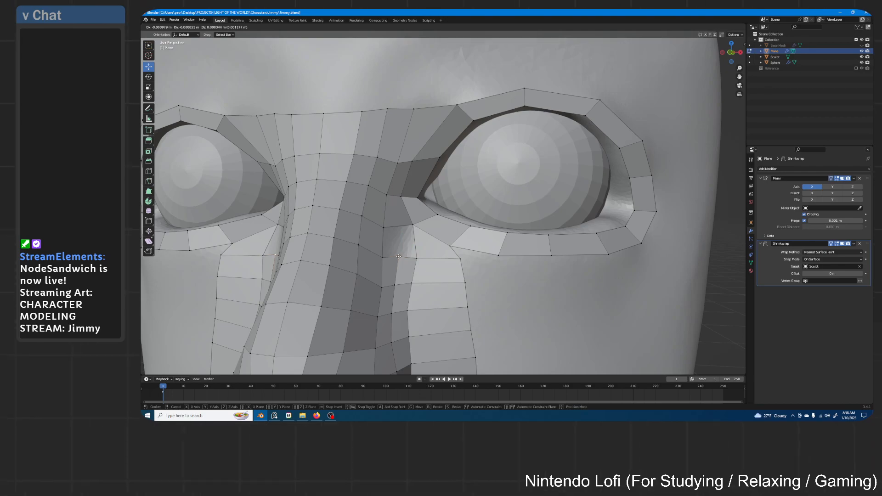
{"action": "left_click", "coordinate": [398, 256]}
- Insert one loop cut through the faces between the nose bridge and the inner eye corner
{"action": "middle_click_drag", "start_coordinate": [398, 256], "coordinate": [387, 265]}
{"action": "scroll", "coordinate": [418, 226], "scroll_direction": "up", "scroll_amount": 1}
{"action": "middle_click_drag", "start_coordinate": [436, 214], "coordinate": [426, 209]}
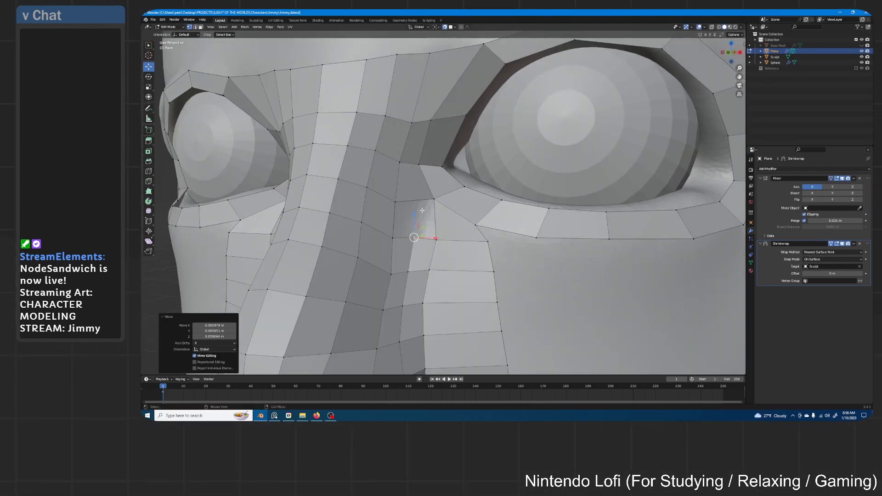
{"action": "left_click", "coordinate": [393, 229]}
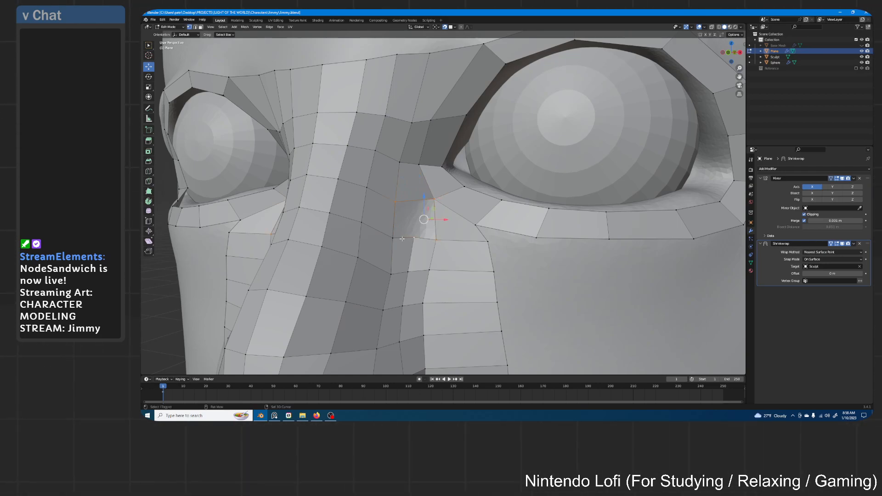
{"action": "middle_click_drag", "start_coordinate": [417, 185], "coordinate": [424, 200], "text": "shift"}
{"action": "key", "text": "ctrl+e"}
{"action": "key", "text": "ctrl+r"}
{"action": "left_click", "coordinate": [424, 212]}
{"action": "left_click", "coordinate": [423, 212]}
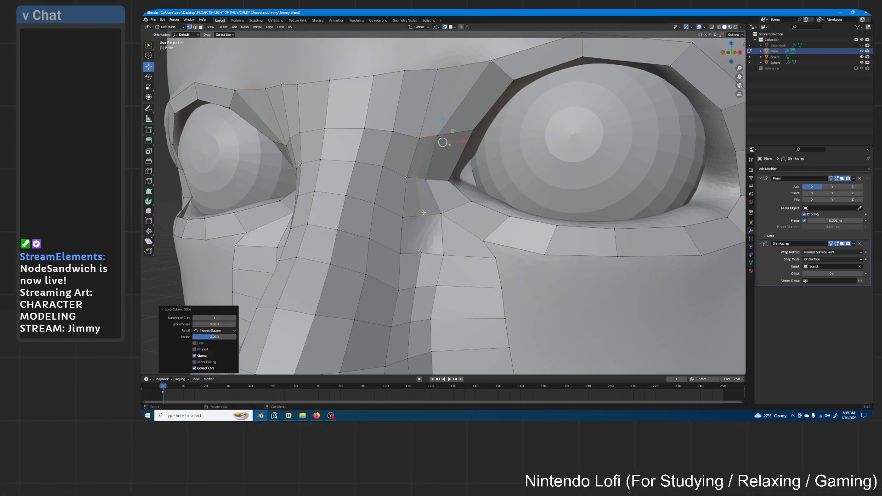
- Move the vertices beside the new loop cut toward the nose to even out the spacing near the inner eye corner
{"action": "left_click", "coordinate": [419, 137]}
{"action": "key", "text": "g"}
{"action": "left_click", "coordinate": [408, 135]}
{"action": "left_click", "coordinate": [408, 177]}
{"action": "key", "text": "g"}
{"action": "left_click", "coordinate": [398, 172]}
{"action": "left_click", "coordinate": [419, 178]}
{"action": "key", "text": "g"}
{"action": "left_click", "coordinate": [411, 176]}
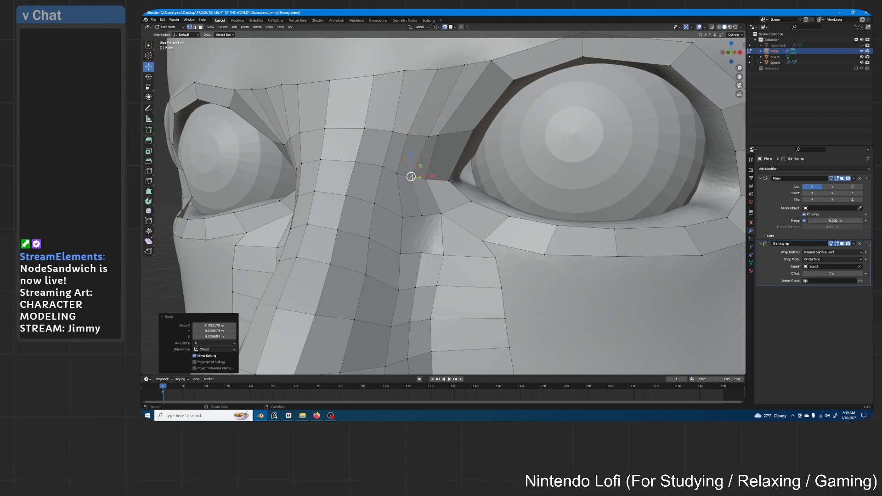
{"action": "left_click", "coordinate": [427, 138]}
{"action": "key", "text": "g"}
{"action": "left_click", "coordinate": [421, 137]}
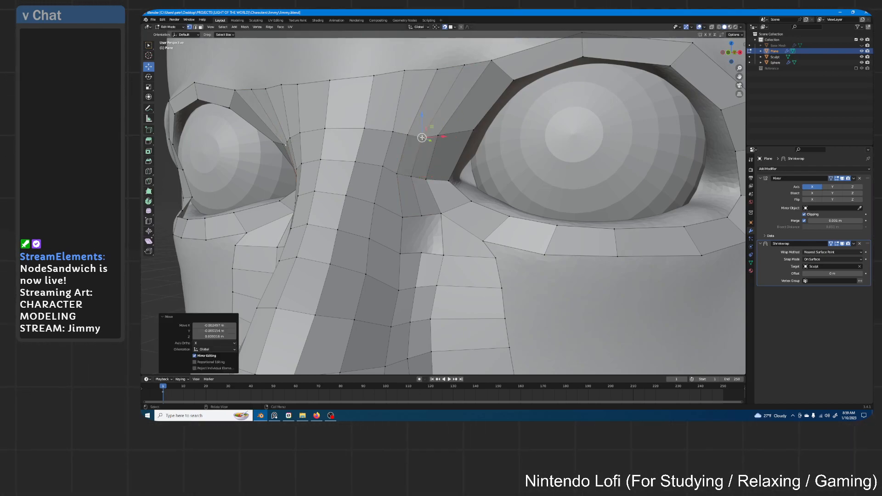
- Fill the remaining gap beside the nose beneath the new loop cut with two faces
{"action": "left_click", "coordinate": [410, 215]}
{"action": "key", "text": "f"}
{"action": "key", "text": "f"}
- Move the upper three vertices on the cheek strip's outer edge inward toward the nose
{"action": "middle_click_drag", "start_coordinate": [475, 235], "coordinate": [468, 195]}
{"action": "scroll", "coordinate": [496, 231], "scroll_direction": "down", "scroll_amount": 3}
{"action": "scroll", "coordinate": [468, 198], "scroll_direction": "down", "scroll_amount": 4}
{"action": "scroll", "coordinate": [468, 194], "scroll_direction": "up", "scroll_amount": 4}
{"action": "left_click", "coordinate": [468, 194]}
{"action": "key", "text": "g"}
{"action": "left_click", "coordinate": [459, 196]}
{"action": "left_click", "coordinate": [472, 213]}
{"action": "key", "text": "g"}
{"action": "left_click", "coordinate": [459, 215]}
{"action": "left_click", "coordinate": [475, 233]}
{"action": "key", "text": "g"}
{"action": "left_click", "coordinate": [459, 235]}
- Move the next two lower vertices on the cheek strip's outer edge inward and fine-tune the upper one
{"action": "left_click", "coordinate": [477, 252]}
{"action": "key", "text": "g"}
{"action": "left_click", "coordinate": [462, 254]}
{"action": "left_click", "coordinate": [480, 274]}
{"action": "key", "text": "g"}
{"action": "left_click", "coordinate": [465, 278]}
{"action": "left_click", "coordinate": [461, 253]}
{"action": "key", "text": "g"}
{"action": "left_click", "coordinate": [461, 253]}
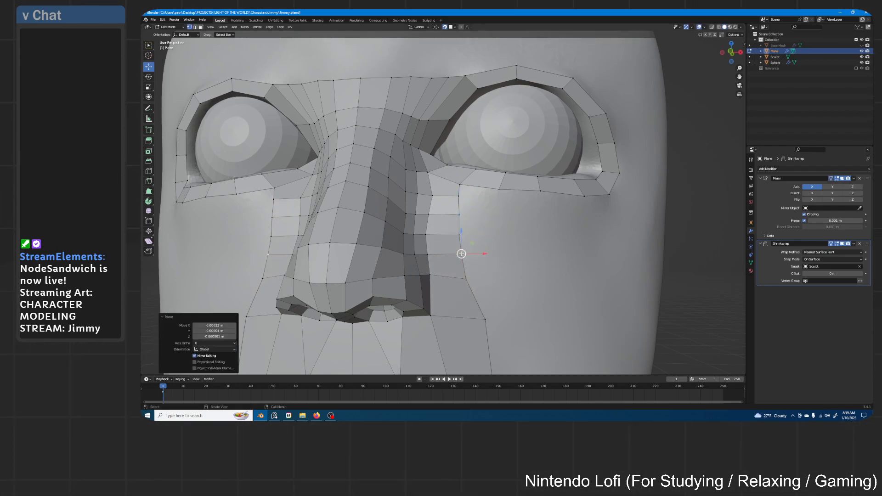
- Shift three inner-column vertices of the cheek strip slightly away from the nose to even out the faces
{"action": "left_click", "coordinate": [427, 254]}
{"action": "key", "text": "g"}
{"action": "left_click", "coordinate": [431, 255]}
{"action": "left_click", "coordinate": [426, 235]}
{"action": "key", "text": "g"}
{"action": "left_click", "coordinate": [431, 235]}
{"action": "left_click", "coordinate": [430, 214]}
{"action": "key", "text": "g"}
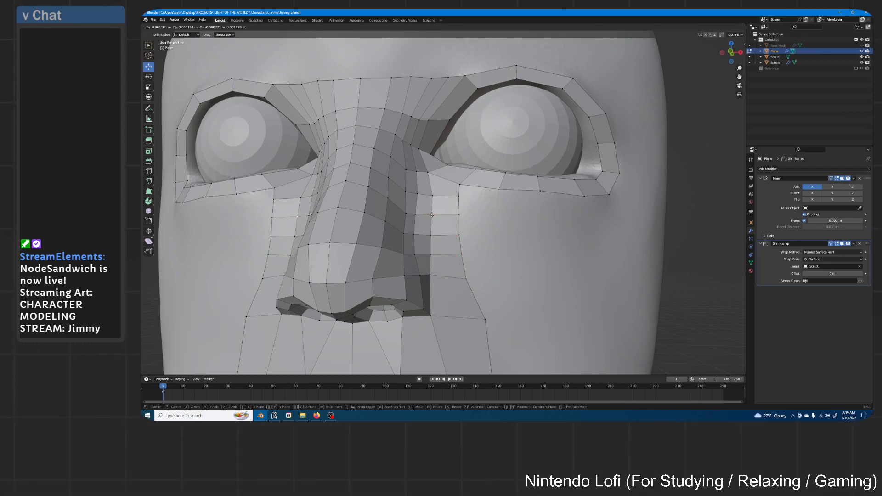
{"action": "left_click", "coordinate": [431, 215]}
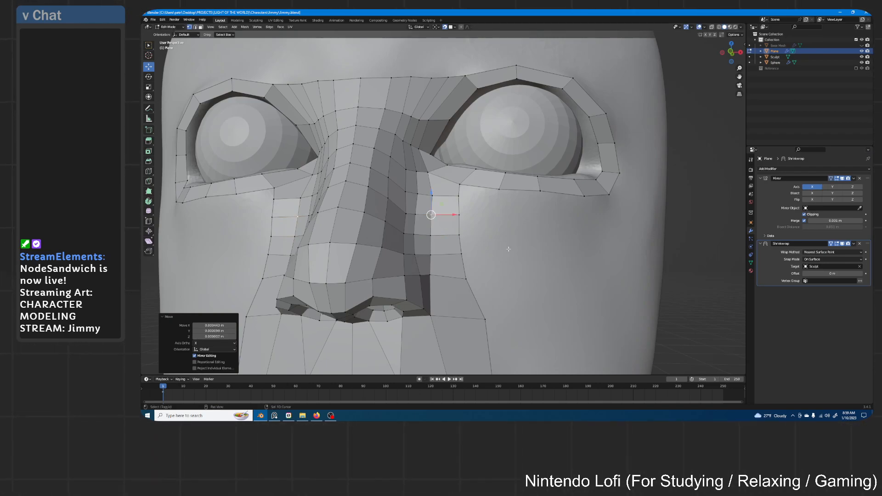
- Extrude a chain of four vertices outward from the cheek strip's top corner, following beneath the lower eye ring
{"action": "scroll", "coordinate": [509, 249], "scroll_direction": "down", "scroll_amount": 3}
{"action": "middle_click_drag", "start_coordinate": [509, 249], "coordinate": [480, 250]}
{"action": "scroll", "coordinate": [469, 179], "scroll_direction": "up", "scroll_amount": 3}
{"action": "middle_click_drag", "start_coordinate": [470, 179], "coordinate": [444, 179], "text": "shift"}
{"action": "left_click", "coordinate": [420, 172]}
{"action": "key", "text": "e"}
{"action": "left_click", "coordinate": [457, 183]}
{"action": "key", "text": "e"}
{"action": "left_click", "coordinate": [501, 188]}
{"action": "key", "text": "e"}
{"action": "left_click", "coordinate": [551, 189]}
{"action": "key", "text": "e"}
{"action": "left_click", "coordinate": [583, 186]}
- Fill the row of faces between the lower eye ring and the new vertex chain beneath it
{"action": "left_click", "coordinate": [421, 160]}
{"action": "left_click", "coordinate": [419, 172], "text": "shift"}
{"action": "key", "text": "f"}
{"action": "key", "text": "f"}
{"action": "key", "text": "f"}
{"action": "key", "text": "f"}
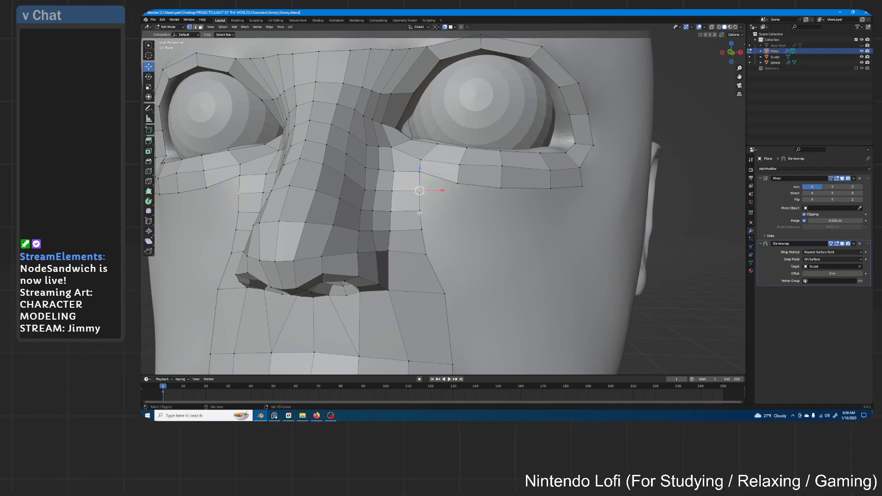
- Extrude the cheek strip's outer edge outward in successive columns until it reaches below the outer corner of the eye ring
{"action": "left_click", "coordinate": [419, 191]}
{"action": "left_click", "coordinate": [426, 255], "text": "ctrl"}
{"action": "left_click_drag", "start_coordinate": [423, 212], "coordinate": [464, 266]}
{"action": "left_click", "coordinate": [464, 267]}
{"action": "key", "text": "e"}
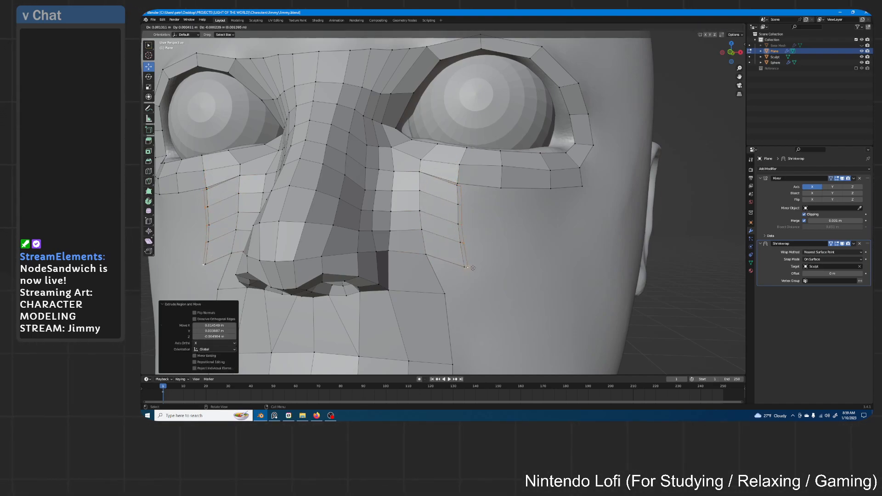
{"action": "left_click", "coordinate": [502, 270]}
{"action": "key", "text": "e"}
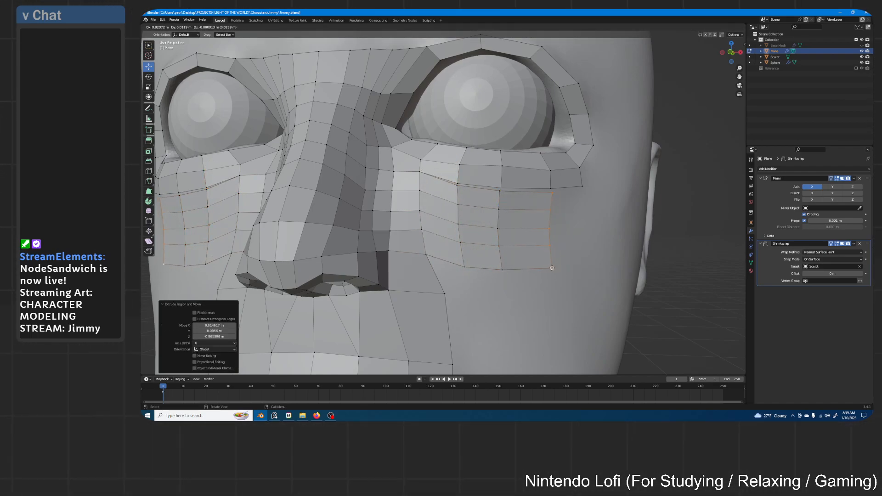
{"action": "left_click", "coordinate": [584, 264]}
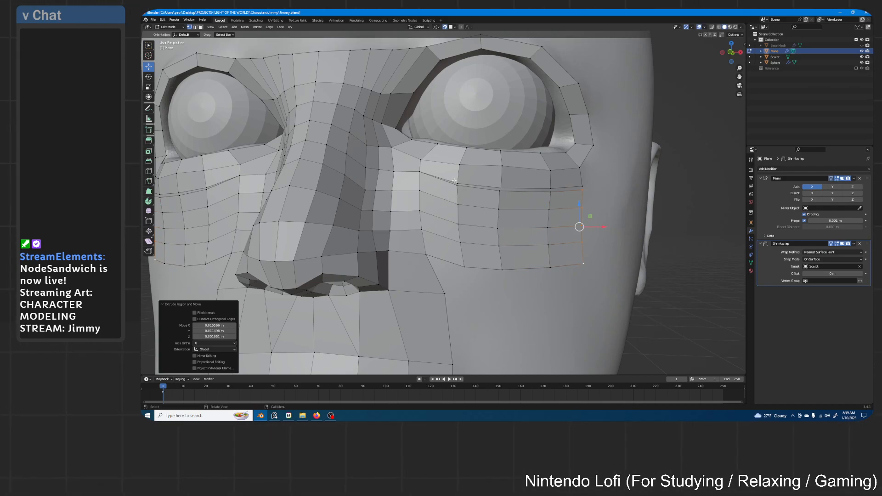
- Merge each overlapping vertex pair along the seam between the under-eye row and the new cheek faces, using At Last
{"action": "left_click", "coordinate": [457, 183]}
{"action": "left_click", "coordinate": [458, 187], "text": "shift"}
{"action": "key", "text": "m"}
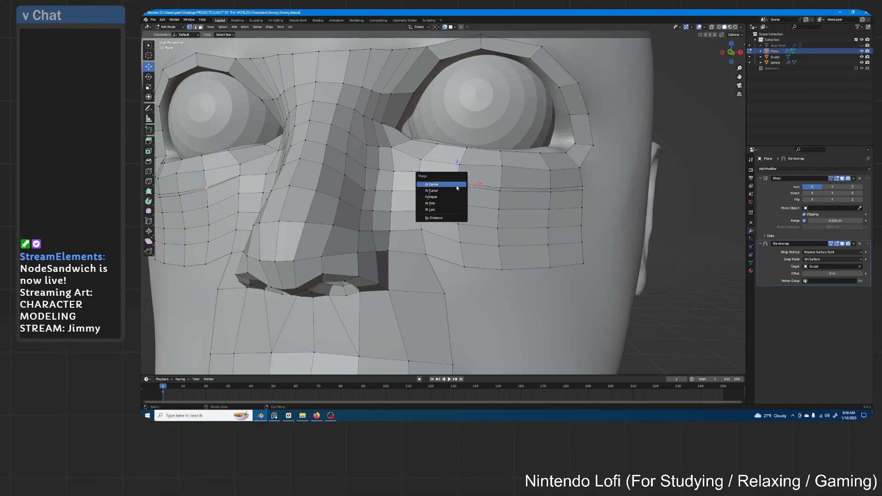
{"action": "left_click", "coordinate": [437, 210]}
{"action": "left_click", "coordinate": [503, 188], "text": "shift"}
{"action": "key", "text": "m"}
{"action": "left_click", "coordinate": [502, 187]}
{"action": "left_click", "coordinate": [547, 189], "text": "shift"}
{"action": "key", "text": "m"}
{"action": "left_click", "coordinate": [547, 187]}
{"action": "left_click", "coordinate": [579, 188], "text": "shift"}
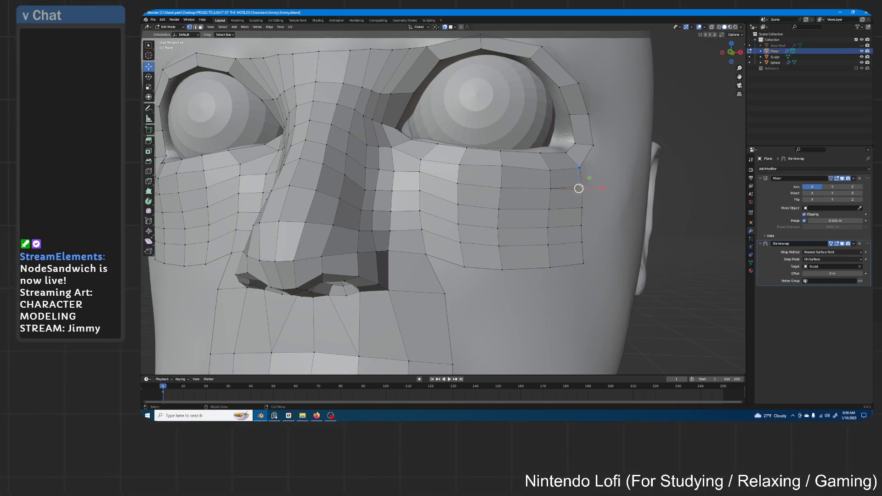
{"action": "key", "text": "m"}
{"action": "left_click", "coordinate": [561, 197]}
- Reposition the lower vertices beside the nostril where the cheek strip meets the mouth faces to even out the spacing
{"action": "middle_click_drag", "start_coordinate": [472, 269], "coordinate": [442, 225]}
{"action": "key", "text": "g"}
{"action": "left_click", "coordinate": [448, 226]}
{"action": "left_click", "coordinate": [458, 258]}
{"action": "key", "text": "g"}
{"action": "left_click", "coordinate": [455, 268]}
{"action": "left_click", "coordinate": [448, 227]}
{"action": "key", "text": "g"}
{"action": "left_click", "coordinate": [446, 230]}
- Move the four upper vertices of the cheek column beside the nose slightly downward to even out its faces
{"action": "left_click", "coordinate": [435, 196]}
{"action": "key", "text": "g"}
{"action": "left_click", "coordinate": [437, 203]}
{"action": "left_click", "coordinate": [435, 176]}
{"action": "key", "text": "g"}
{"action": "left_click", "coordinate": [435, 184]}
{"action": "left_click", "coordinate": [434, 156]}
{"action": "key", "text": "g"}
{"action": "left_click", "coordinate": [432, 161]}
{"action": "left_click", "coordinate": [434, 135]}
{"action": "key", "text": "g"}
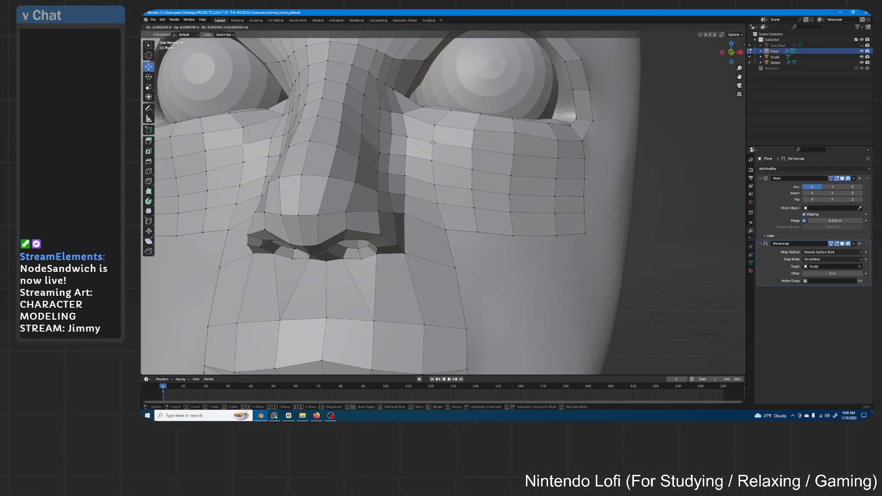
{"action": "left_click", "coordinate": [433, 142]}
- Dissolve two horizontal edge loops running across the cheeks and nose
{"action": "scroll", "coordinate": [437, 151], "scroll_direction": "down", "scroll_amount": 4}
{"action": "middle_click_drag", "start_coordinate": [543, 186], "coordinate": [485, 177]}
{"action": "scroll", "coordinate": [493, 195], "scroll_direction": "up", "scroll_amount": 4}
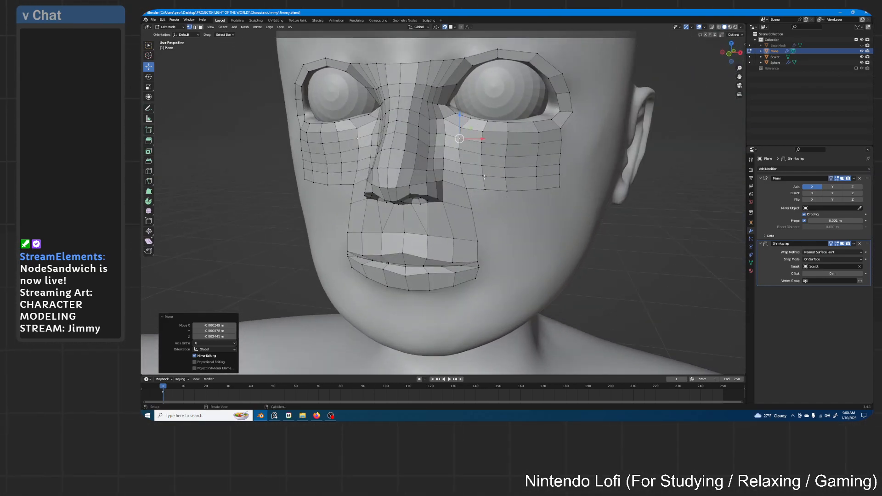
{"action": "left_click", "coordinate": [477, 172], "text": "alt"}
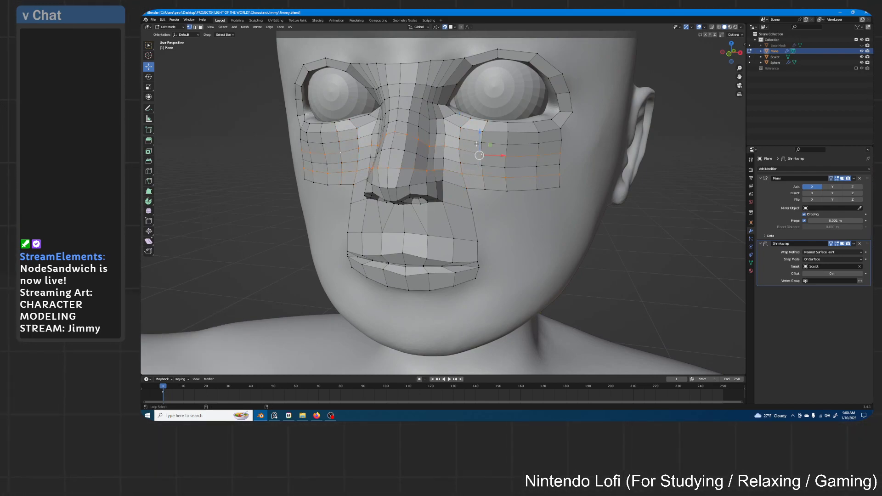
{"action": "key", "text": "x"}
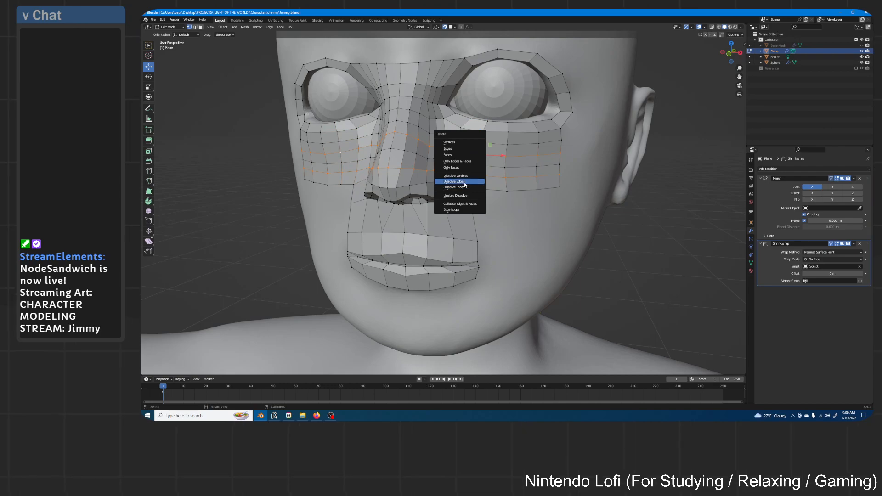
{"action": "left_click", "coordinate": [463, 182]}
- Dissolve the horizontal edge loop crossing the nose bridge at the level of the inner eye corners
{"action": "mouse_move", "coordinate": [463, 183]}
{"action": "middle_mouse_down"}
{"action": "mouse_move", "coordinate": [475, 173]}
{"action": "mouse_move", "coordinate": [463, 169]}
{"action": "middle_mouse_up"}
{"action": "left_click", "coordinate": [432, 139], "text": "alt"}
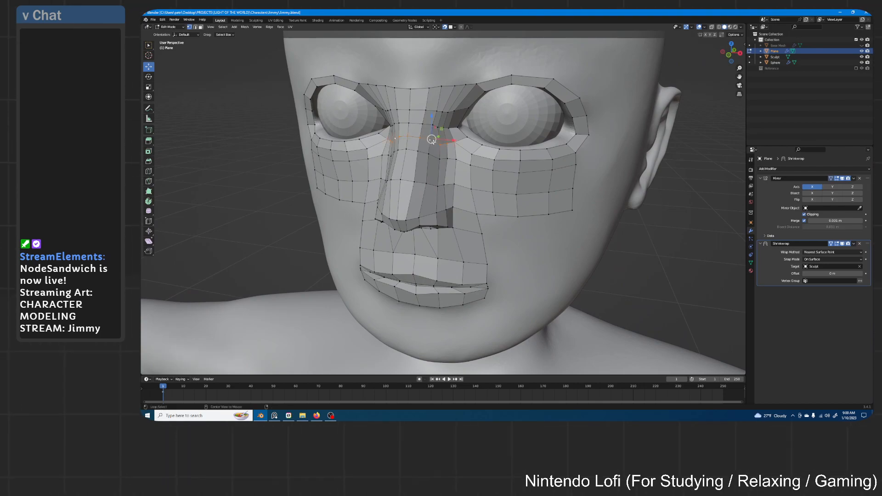
{"action": "key", "text": "x"}
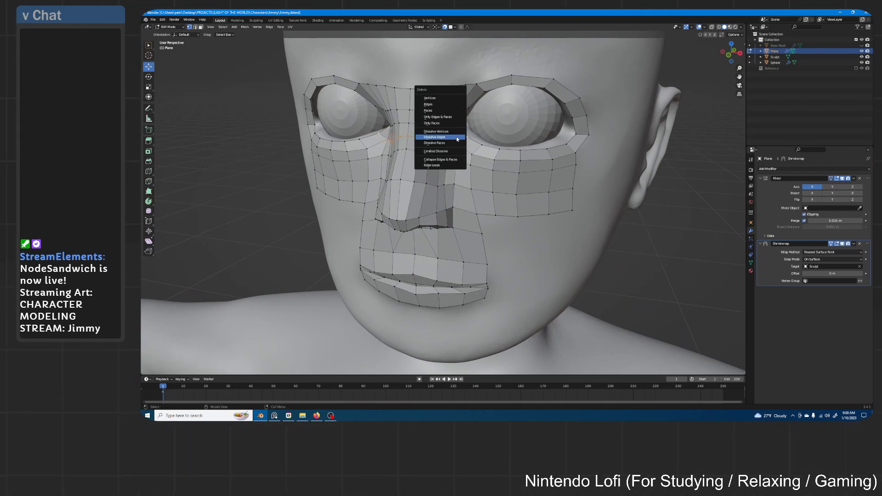
{"action": "left_click", "coordinate": [455, 139]}
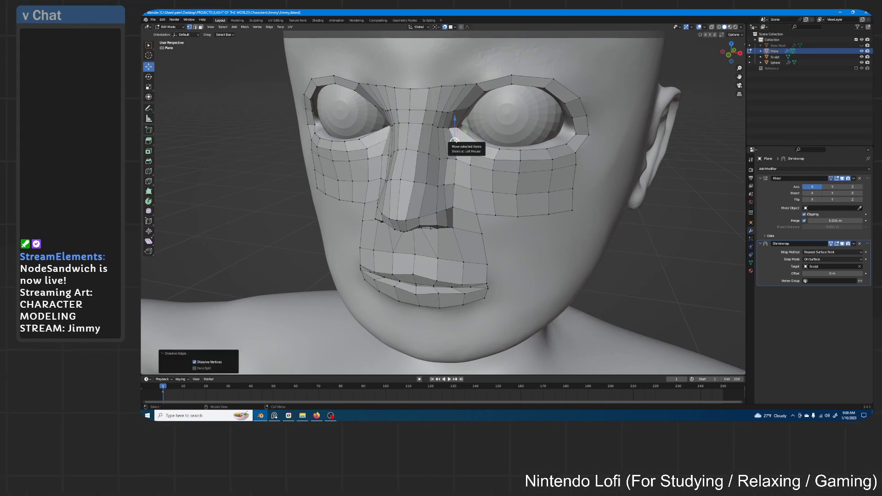
- Delete the vertex below the inner eye corner and move the neighbouring lower eye ring vertices toward the nose
{"action": "scroll", "coordinate": [455, 140], "scroll_direction": "up", "scroll_amount": 6}
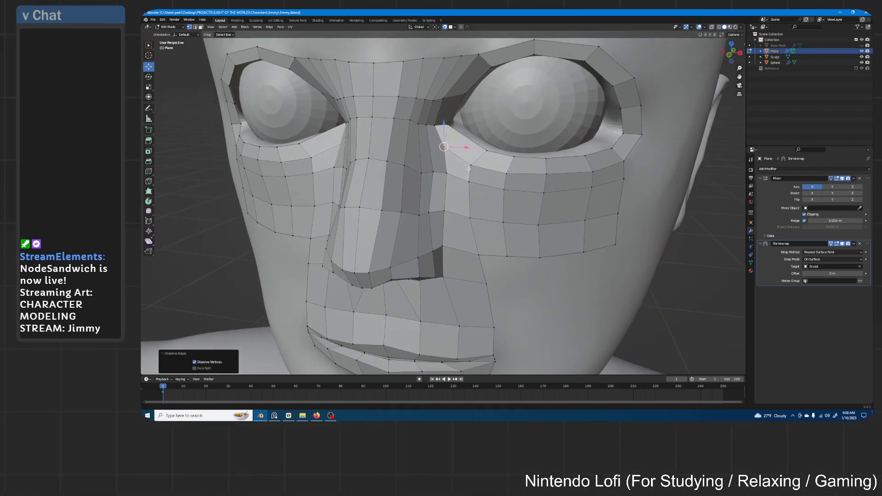
{"action": "key", "text": "x"}
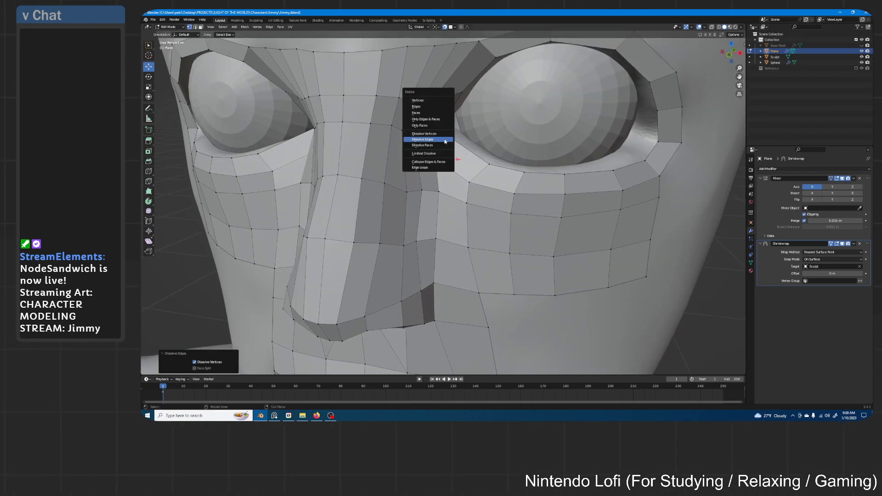
{"action": "left_click", "coordinate": [430, 98]}
{"action": "left_click", "coordinate": [487, 164]}
{"action": "key", "text": "g"}
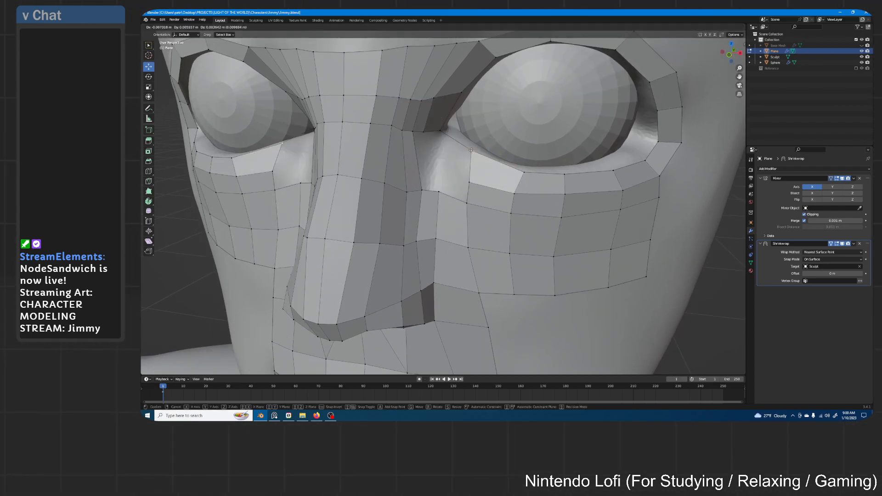
{"action": "left_click", "coordinate": [469, 152]}
{"action": "left_click", "coordinate": [469, 183]}
{"action": "key", "text": "g"}
{"action": "left_click", "coordinate": [464, 178]}
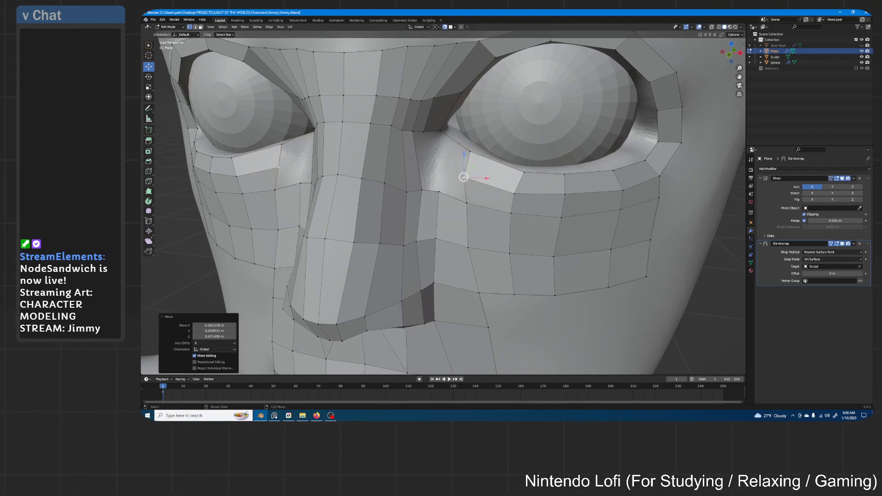
- Adjust the cheek vertex beneath the open eye ring end and fine-tune the ring vertex above it
{"action": "left_click", "coordinate": [465, 202]}
{"action": "key", "text": "g"}
{"action": "left_click", "coordinate": [462, 197]}
{"action": "left_click", "coordinate": [464, 177]}
{"action": "key", "text": "g"}
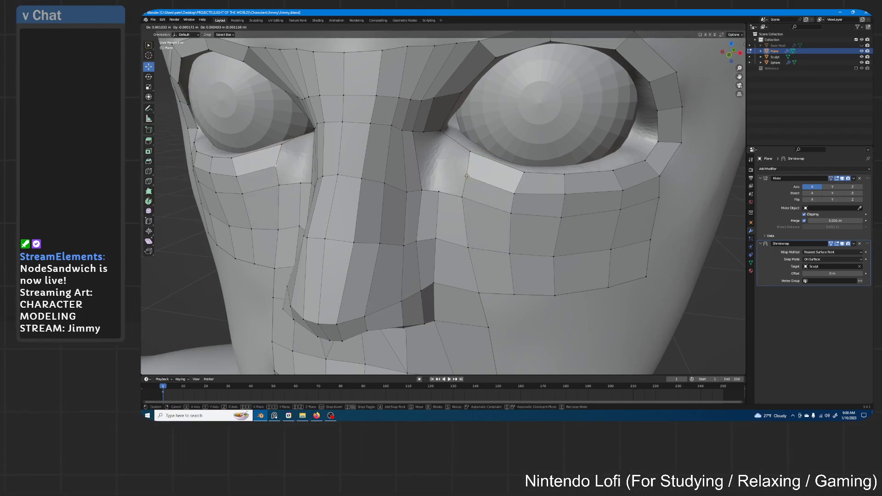
{"action": "left_click", "coordinate": [467, 176]}
- Shift the next vertex of the lower eye ring and the one directly beneath it slightly toward the nose
{"action": "left_click", "coordinate": [525, 174]}
{"action": "key", "text": "g"}
{"action": "left_click", "coordinate": [513, 170]}
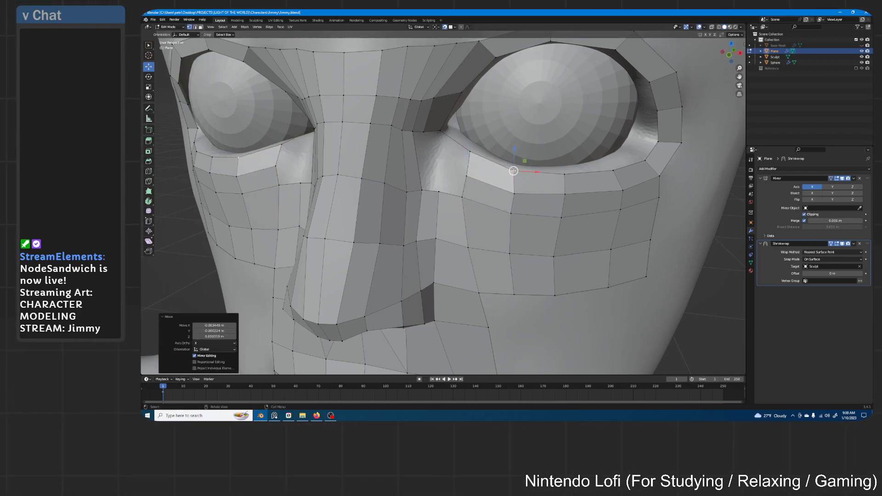
{"action": "left_click", "coordinate": [512, 194]}
{"action": "key", "text": "g"}
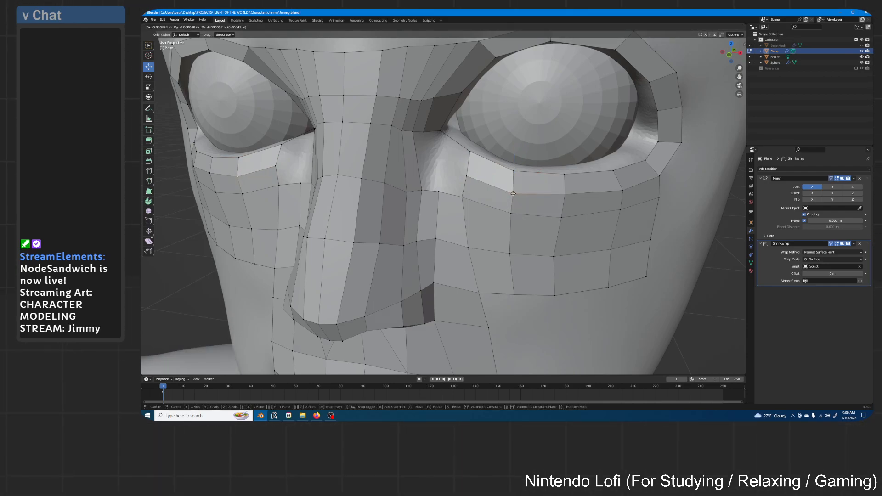
{"action": "left_click", "coordinate": [508, 195]}
- Extend the open end of the under-eye row toward the nose with a new vertex and face
{"action": "scroll", "coordinate": [496, 198], "scroll_direction": "down", "scroll_amount": 4}
{"action": "scroll", "coordinate": [491, 200], "scroll_direction": "up", "scroll_amount": 4}
{"action": "middle_click_drag", "start_coordinate": [492, 200], "coordinate": [478, 182]}
{"action": "left_click", "coordinate": [477, 179]}
{"action": "key", "text": "g"}
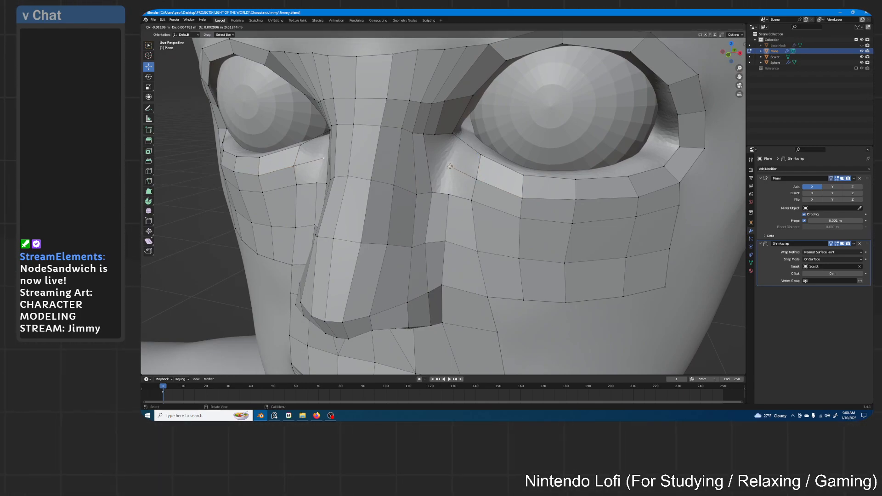
{"action": "left_click", "coordinate": [450, 165]}
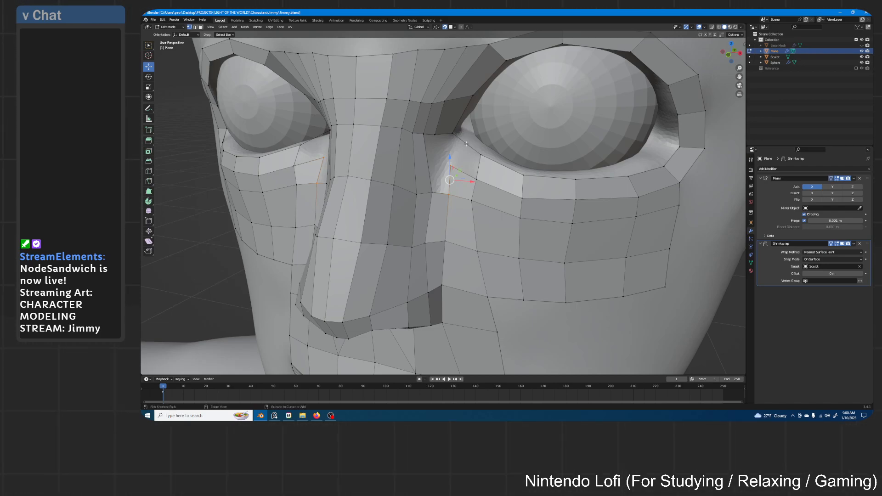
- Cut the edge below the inner eye corner, fill the adjoining face and adjust the row's end vertex
{"action": "key", "text": "ctrl+r"}
{"action": "left_click", "coordinate": [466, 144]}
{"action": "key", "text": "g"}
{"action": "left_click", "coordinate": [466, 145]}
{"action": "left_click", "coordinate": [451, 165], "text": "shift"}
{"action": "left_click", "coordinate": [465, 144], "text": "shift"}
{"action": "left_click", "coordinate": [453, 133], "text": "shift"}
{"action": "key", "text": "f"}
{"action": "left_click", "coordinate": [451, 165]}
{"action": "key", "text": "g"}
{"action": "left_click", "coordinate": [450, 159]}
- Add a horizontal loop cut across the nose just below the inner eye corners, leaving it at its unslid position
{"action": "middle_click_drag", "start_coordinate": [446, 171], "coordinate": [432, 169]}
{"action": "key", "text": "ctrl+r"}
{"action": "left_click", "coordinate": [432, 169]}
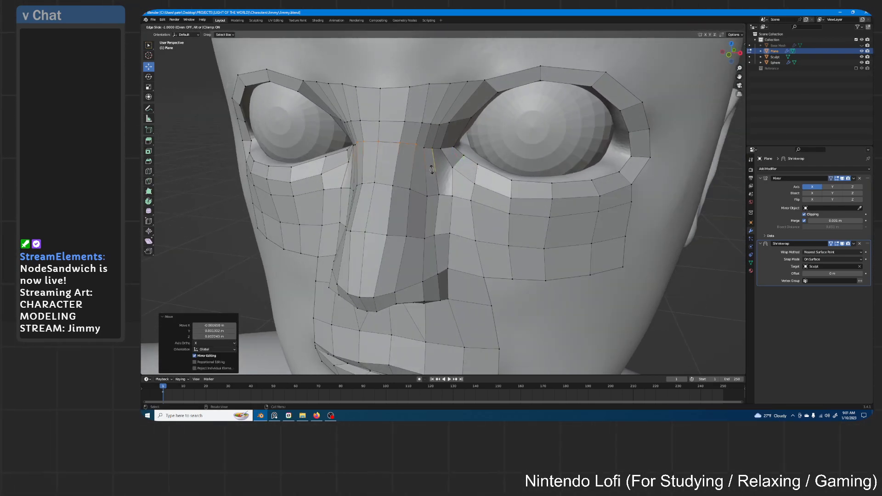
{"action": "right_click", "coordinate": [433, 169]}
- Fill the remaining gap between the side of the nose and the inner end of the under-eye row
{"action": "left_click", "coordinate": [451, 166]}
{"action": "left_click", "coordinate": [441, 148]}
{"action": "left_click", "coordinate": [433, 149], "text": "shift"}
{"action": "key", "text": "f"}
{"action": "key", "text": "f"}
- Adjust the vertices along the inner part of the lower eye ring and the row beneath it to smooth the flow
{"action": "middle_click_drag", "start_coordinate": [449, 188], "coordinate": [464, 169]}
{"action": "left_click", "coordinate": [465, 166]}
{"action": "key", "text": "g"}
{"action": "left_click", "coordinate": [468, 166]}
{"action": "key", "text": "g"}
{"action": "left_click", "coordinate": [491, 176]}
{"action": "key", "text": "g"}
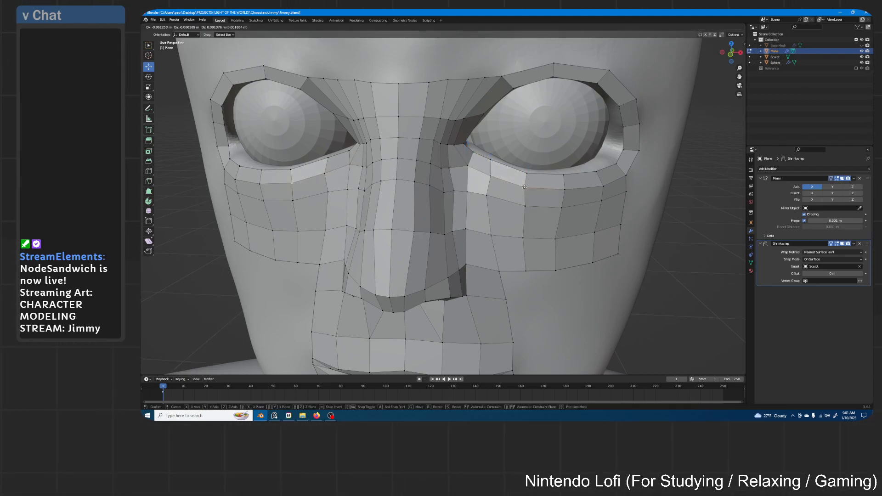
{"action": "left_click", "coordinate": [527, 190]}
- Nudge the vertices along the side of the nose slightly outward to even out the edge column beside the cheek
{"action": "scroll", "coordinate": [509, 211], "scroll_direction": "down", "scroll_amount": 3}
{"action": "scroll", "coordinate": [509, 211], "scroll_direction": "up", "scroll_amount": 6}
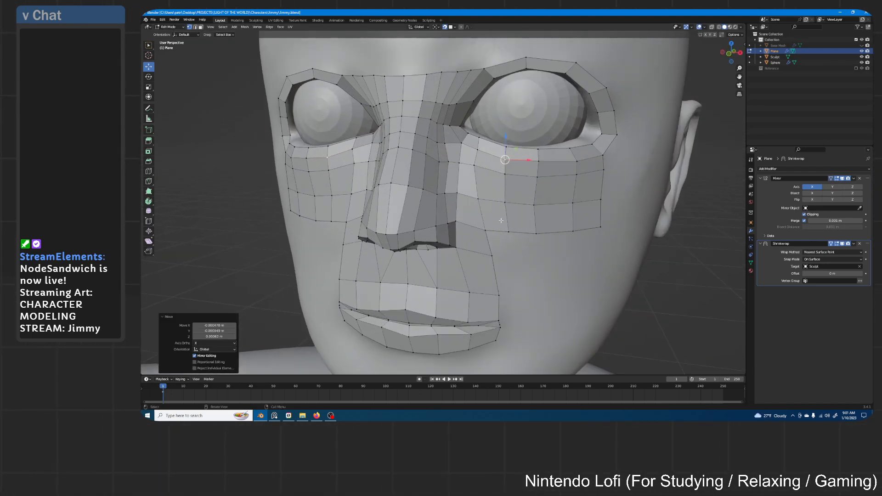
{"action": "scroll", "coordinate": [479, 205], "scroll_direction": "down", "scroll_amount": 1}
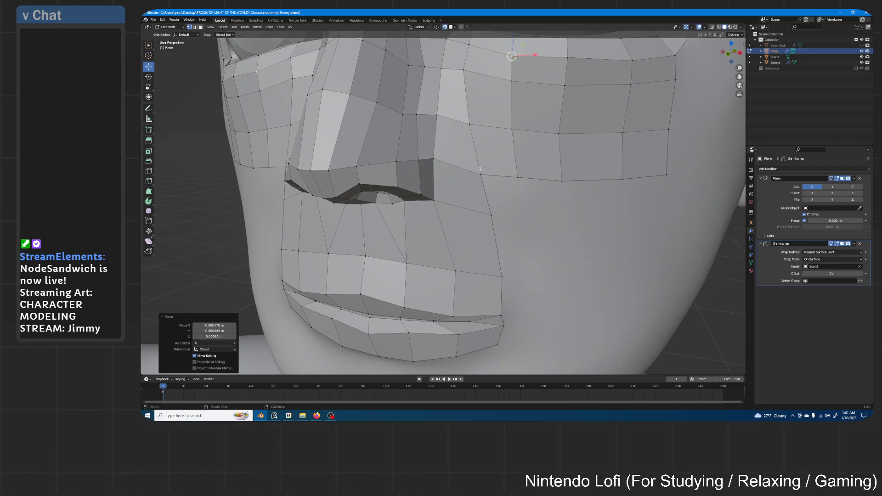
{"action": "scroll", "coordinate": [425, 202], "scroll_direction": "down", "scroll_amount": 3}
{"action": "middle_click_drag", "start_coordinate": [453, 189], "coordinate": [492, 186]}
{"action": "scroll", "coordinate": [492, 186], "scroll_direction": "up", "scroll_amount": 5}
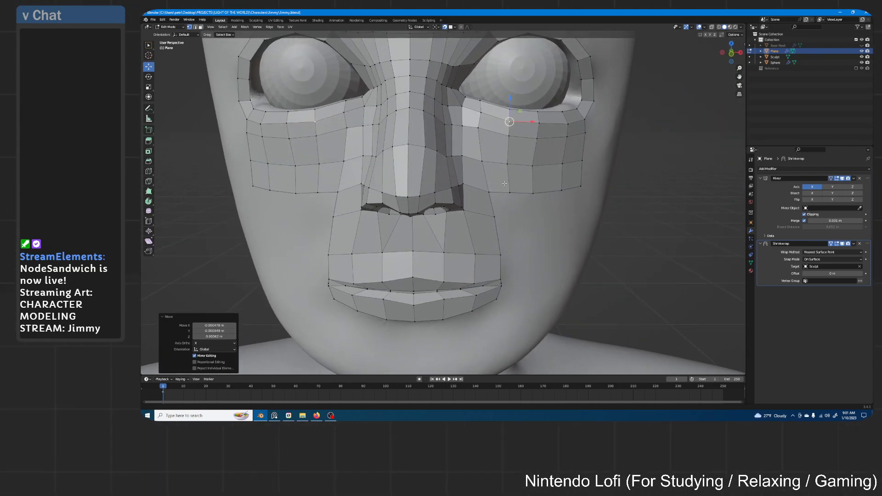
{"action": "left_click_drag", "start_coordinate": [451, 198], "coordinate": [454, 198]}
{"action": "left_click_drag", "start_coordinate": [456, 158], "coordinate": [457, 158]}
{"action": "left_click_drag", "start_coordinate": [454, 197], "coordinate": [457, 197]}
{"action": "left_click_drag", "start_coordinate": [452, 137], "coordinate": [455, 134]}
- Extrude a chain of vertices outward from the mouth patch's side edge, following beneath the cheek faces' lower border
{"action": "scroll", "coordinate": [493, 155], "scroll_direction": "down", "scroll_amount": 3}
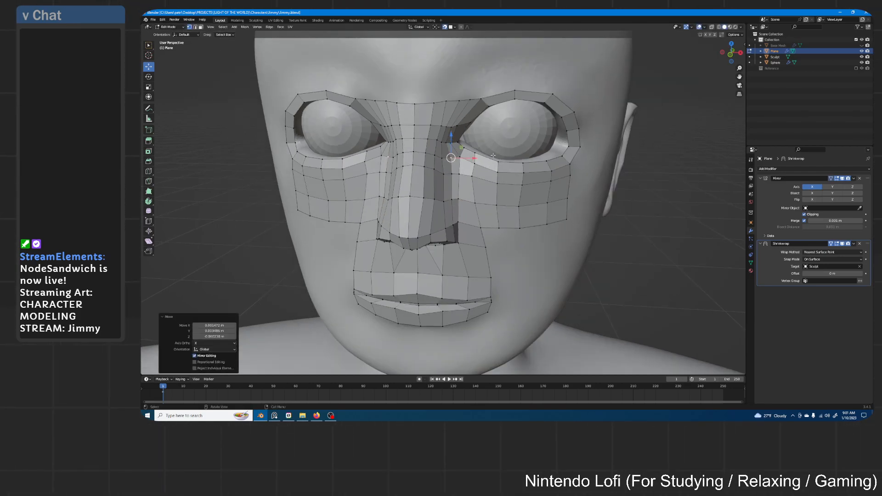
{"action": "middle_click_drag", "start_coordinate": [509, 152], "coordinate": [526, 270]}
{"action": "middle_click_drag", "start_coordinate": [514, 253], "coordinate": [478, 248]}
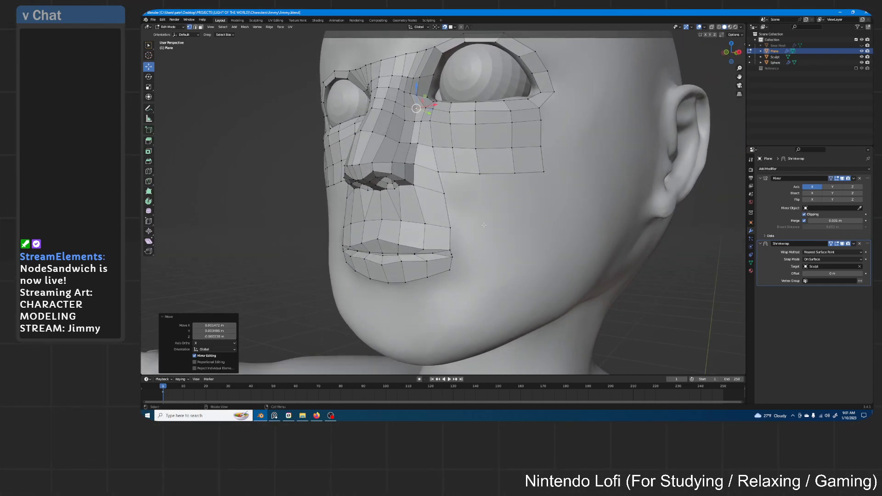
{"action": "scroll", "coordinate": [465, 235], "scroll_direction": "up", "scroll_amount": 2}
{"action": "middle_click_drag", "start_coordinate": [447, 192], "coordinate": [450, 200]}
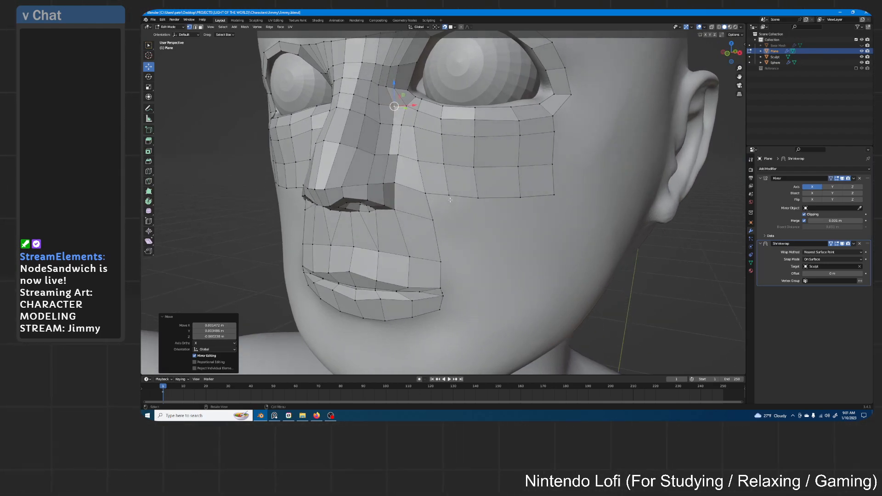
{"action": "left_click", "coordinate": [449, 196]}
{"action": "key", "text": "e"}
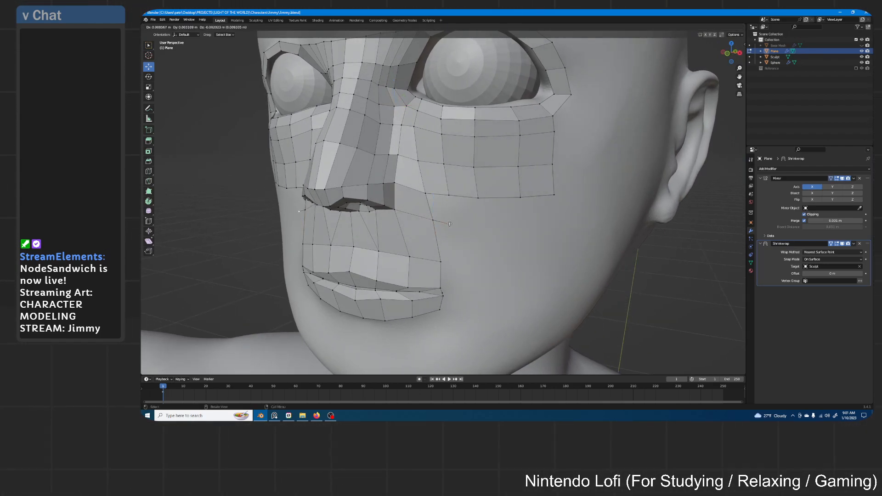
{"action": "left_click", "coordinate": [480, 222]}
{"action": "left_click", "coordinate": [519, 226]}
{"action": "key", "text": "e"}
{"action": "left_click", "coordinate": [551, 226]}
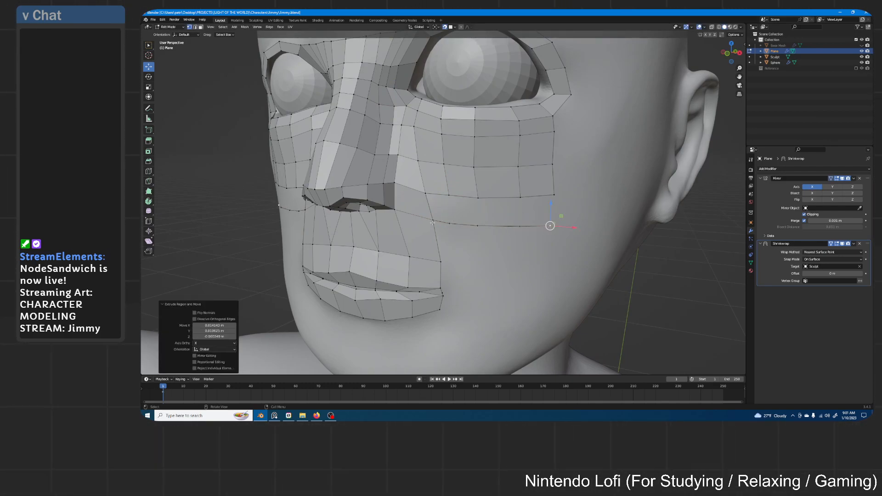
- Fill the row of faces between the cheek's lower border and the new vertex chain
{"action": "left_click", "coordinate": [429, 207]}
{"action": "key", "text": "f"}
{"action": "key", "text": "f"}
{"action": "key", "text": "f"}
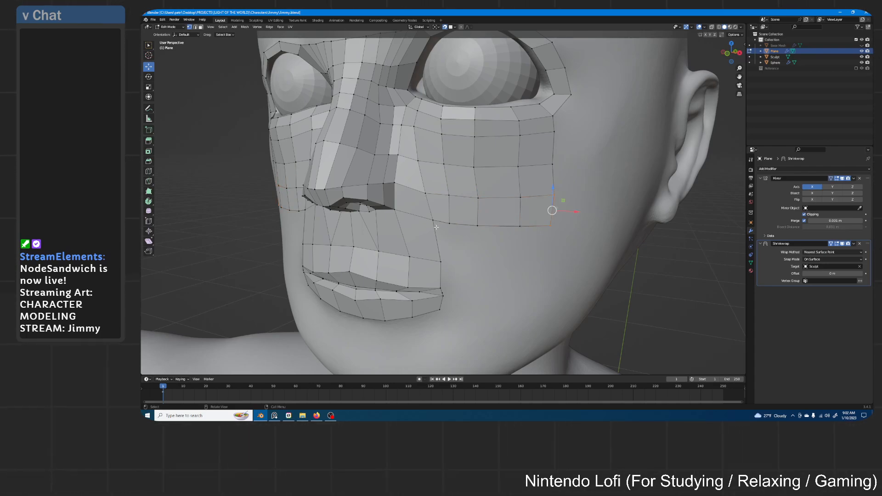
- Extrude a second chain of vertices across the lower cheek from the mouth patch's outer edge above the lip corner
{"action": "key", "text": "g"}
{"action": "left_click", "coordinate": [461, 264]}
{"action": "key", "text": "e"}
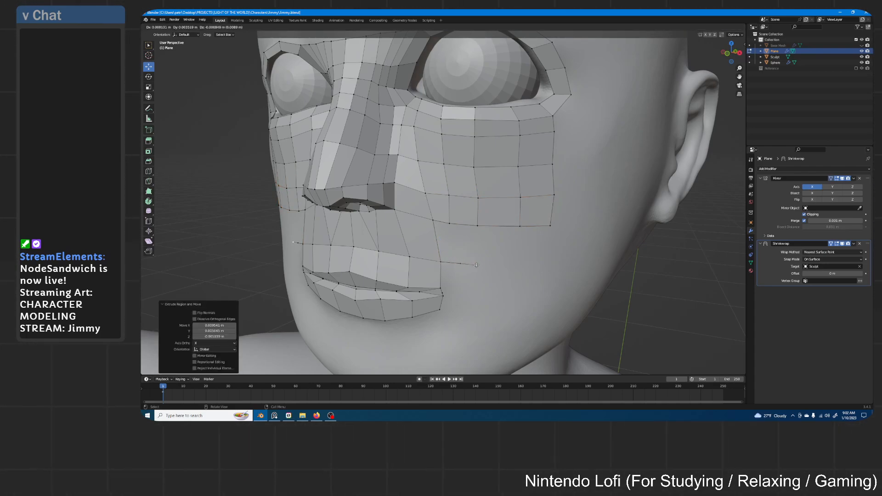
{"action": "left_click", "coordinate": [481, 265]}
{"action": "key", "text": "e"}
{"action": "left_click", "coordinate": [515, 268]}
{"action": "key", "text": "e"}
{"action": "left_click", "coordinate": [546, 267]}
- Fill the faces between the cheek and the new vertex chain, and nudge several of the row's vertices to even it out
{"action": "left_click", "coordinate": [433, 220]}
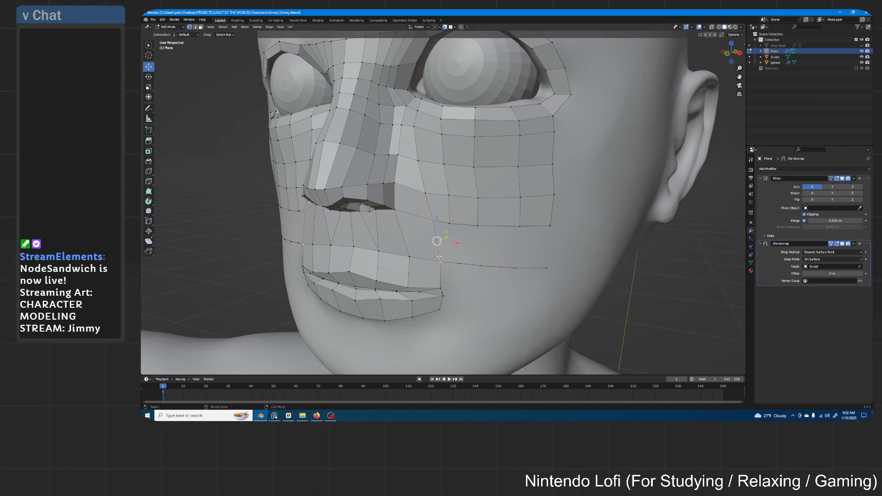
{"action": "middle_click_drag", "start_coordinate": [440, 257], "coordinate": [451, 223]}
{"action": "key", "text": "g"}
{"action": "left_click", "coordinate": [453, 217]}
{"action": "left_click", "coordinate": [473, 191]}
{"action": "key", "text": "g"}
{"action": "left_click", "coordinate": [475, 190]}
{"action": "left_click", "coordinate": [473, 219]}
{"action": "key", "text": "g"}
{"action": "left_click", "coordinate": [478, 221]}
- Extrude a chain of four vertices outward across the lower cheek from the lip corner
{"action": "scroll", "coordinate": [482, 203], "scroll_direction": "down", "scroll_amount": 3}
{"action": "middle_click_drag", "start_coordinate": [482, 202], "coordinate": [449, 182]}
{"action": "scroll", "coordinate": [496, 197], "scroll_direction": "up", "scroll_amount": 2}
{"action": "scroll", "coordinate": [449, 181], "scroll_direction": "up", "scroll_amount": 3}
{"action": "left_click", "coordinate": [418, 196]}
{"action": "key", "text": "g"}
{"action": "left_click", "coordinate": [447, 197]}
{"action": "left_click", "coordinate": [471, 200]}
{"action": "key", "text": "e"}
{"action": "left_click", "coordinate": [509, 201]}
{"action": "key", "text": "e"}
{"action": "left_click", "coordinate": [546, 201]}
- Fill the row of faces above the new chain and raise the row's lower vertices one by one
{"action": "left_click", "coordinate": [415, 198]}
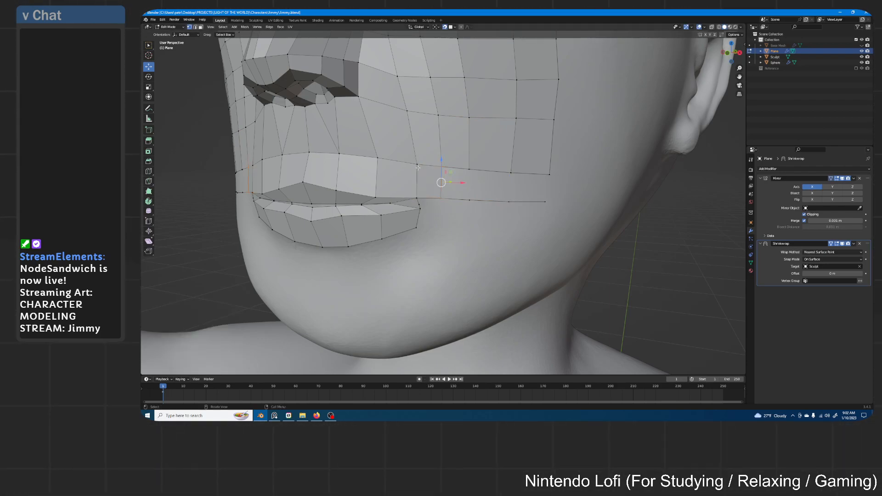
{"action": "left_click", "coordinate": [545, 204]}
{"action": "key", "text": "g"}
{"action": "left_click", "coordinate": [547, 194]}
{"action": "left_click", "coordinate": [509, 202]}
{"action": "key", "text": "g"}
{"action": "left_click", "coordinate": [510, 195]}
{"action": "left_click", "coordinate": [469, 198]}
{"action": "key", "text": "g"}
{"action": "left_click", "coordinate": [469, 193]}
{"action": "left_click", "coordinate": [440, 198]}
{"action": "key", "text": "g"}
{"action": "left_click", "coordinate": [442, 193]}
- Extrude a chain of four vertices outward from the lip corner beneath the cheek's lower border and fill the faces between them
{"action": "left_click", "coordinate": [417, 211]}
{"action": "key", "text": "g"}
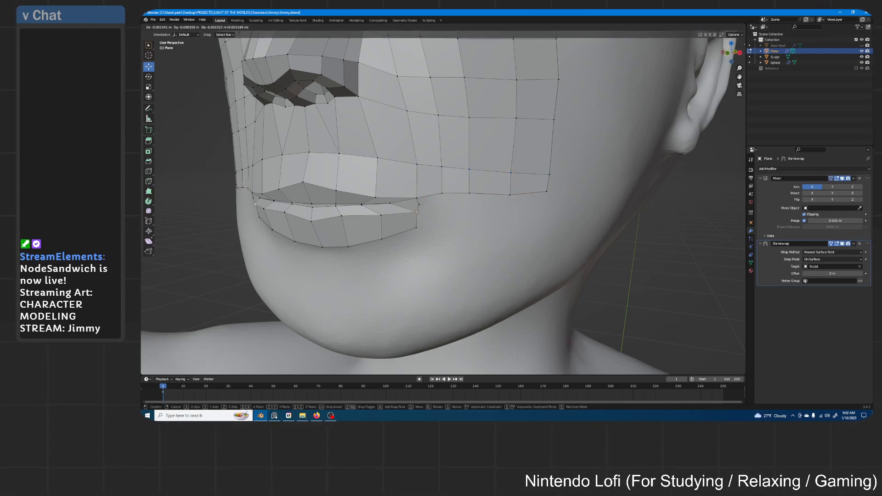
{"action": "left_click", "coordinate": [416, 211]}
{"action": "left_click", "coordinate": [419, 204]}
{"action": "key", "text": "e"}
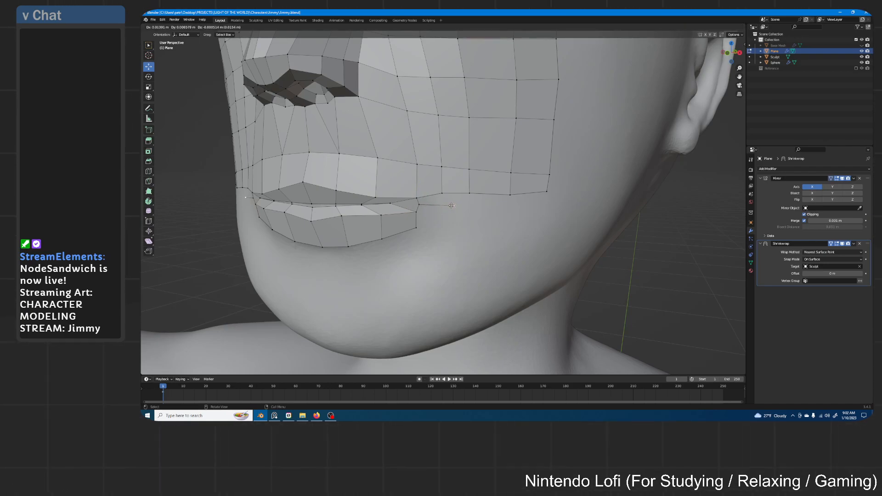
{"action": "left_click", "coordinate": [442, 207]}
{"action": "key", "text": "e"}
{"action": "left_click", "coordinate": [469, 208]}
{"action": "key", "text": "e"}
{"action": "left_click", "coordinate": [506, 208]}
{"action": "key", "text": "e"}
{"action": "left_click", "coordinate": [546, 208]}
{"action": "left_click", "coordinate": [417, 199]}
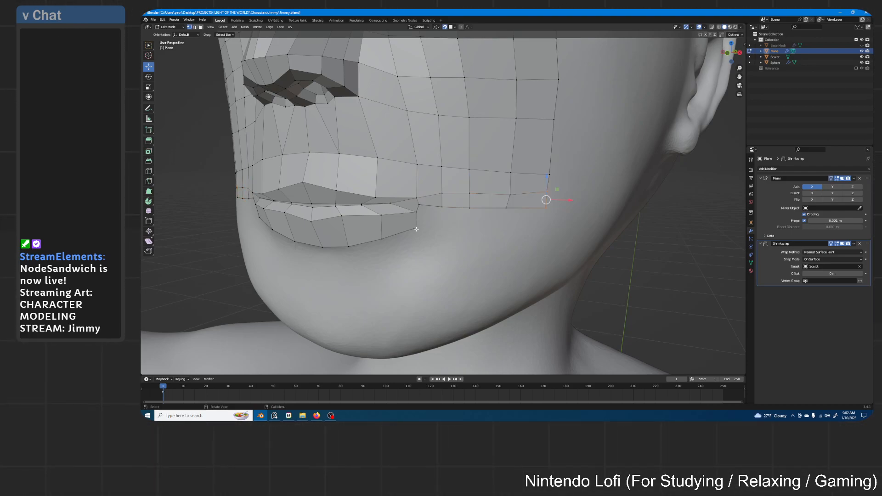
- Extrude another vertex chain from the next vertex down the lip corner and fill the row of faces above it
{"action": "key", "text": "e"}
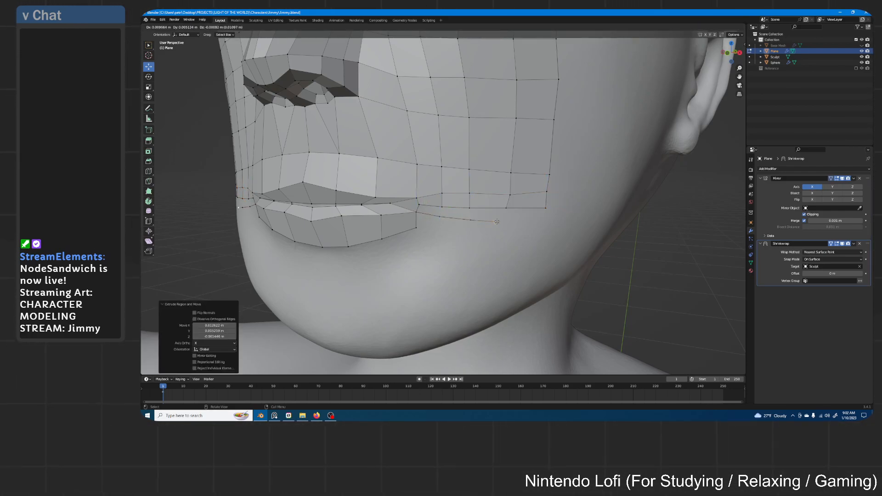
{"action": "left_click", "coordinate": [546, 221]}
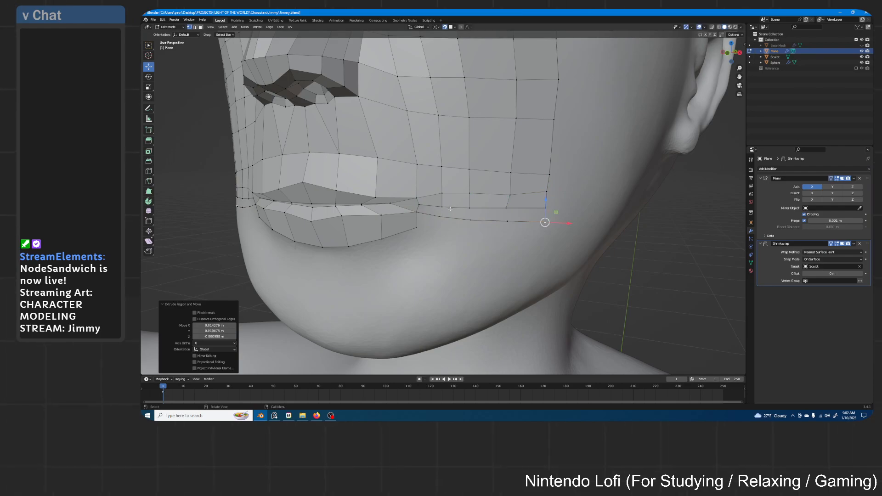
{"action": "left_click", "coordinate": [419, 207]}
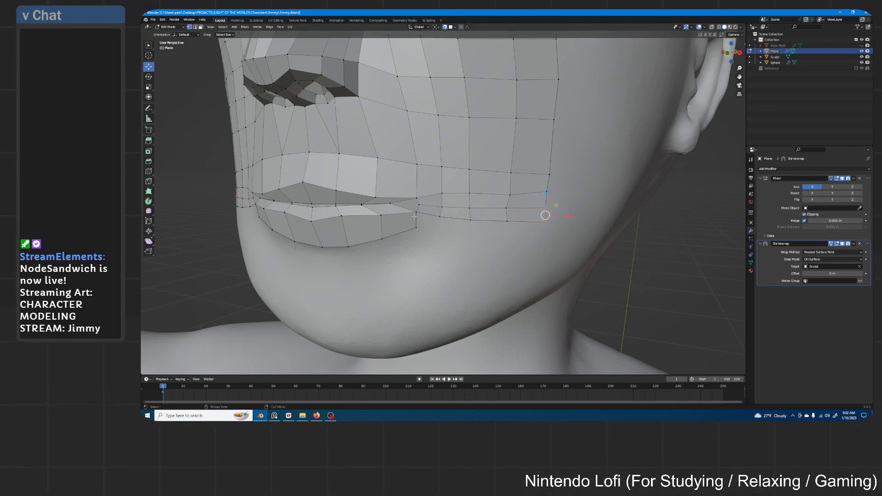
- Extrude a vertex chain across the cheek from the lower lip's outer corner and fill the row of faces above it
{"action": "left_click", "coordinate": [416, 230]}
{"action": "middle_click_drag", "start_coordinate": [416, 230], "coordinate": [420, 211]}
{"action": "scroll", "coordinate": [399, 203], "scroll_direction": "up", "scroll_amount": 2}
{"action": "key", "text": "e"}
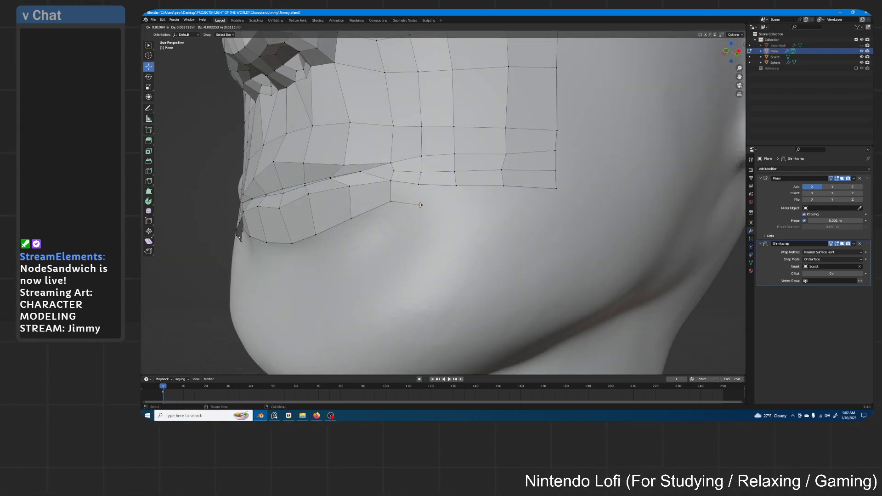
{"action": "left_click", "coordinate": [419, 203]}
{"action": "key", "text": "e"}
{"action": "left_click", "coordinate": [458, 202]}
{"action": "key", "text": "e"}
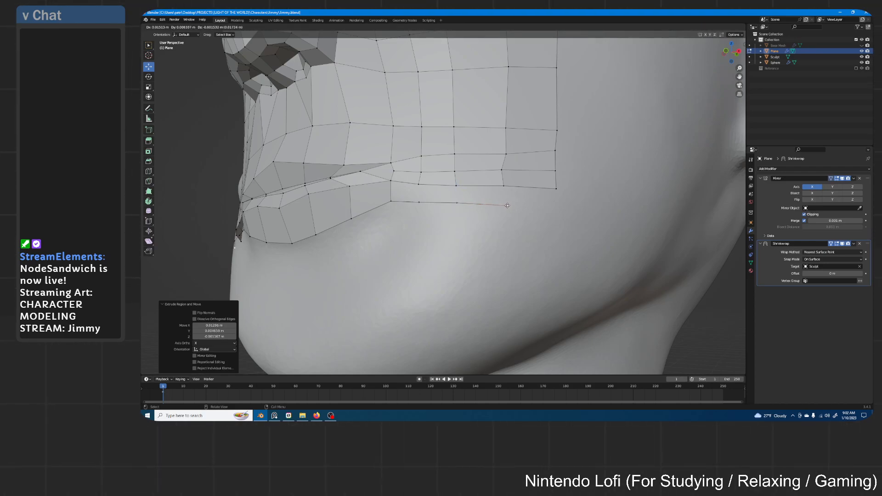
{"action": "left_click", "coordinate": [555, 210]}
{"action": "left_click", "coordinate": [392, 191]}
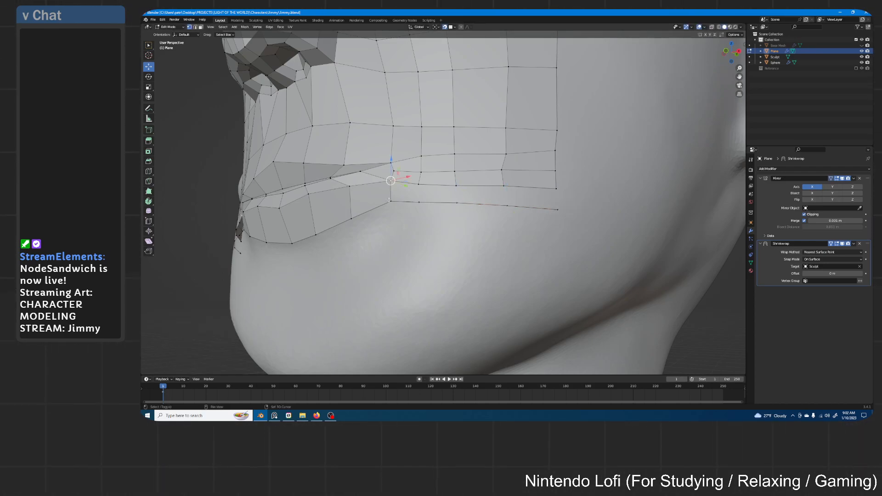
- Shift the lower cheek vertices beside the mouth to even out the new rows
{"action": "scroll", "coordinate": [428, 197], "scroll_direction": "down", "scroll_amount": 8}
{"action": "middle_click_drag", "start_coordinate": [428, 197], "coordinate": [490, 196]}
{"action": "left_click_drag", "start_coordinate": [492, 192], "coordinate": [469, 216]}
{"action": "middle_click_drag", "start_coordinate": [468, 216], "coordinate": [482, 173]}
{"action": "scroll", "coordinate": [524, 173], "scroll_direction": "up", "scroll_amount": 3}
{"action": "scroll", "coordinate": [483, 173], "scroll_direction": "up", "scroll_amount": 2}
{"action": "middle_click_drag", "start_coordinate": [507, 138], "coordinate": [437, 215]}
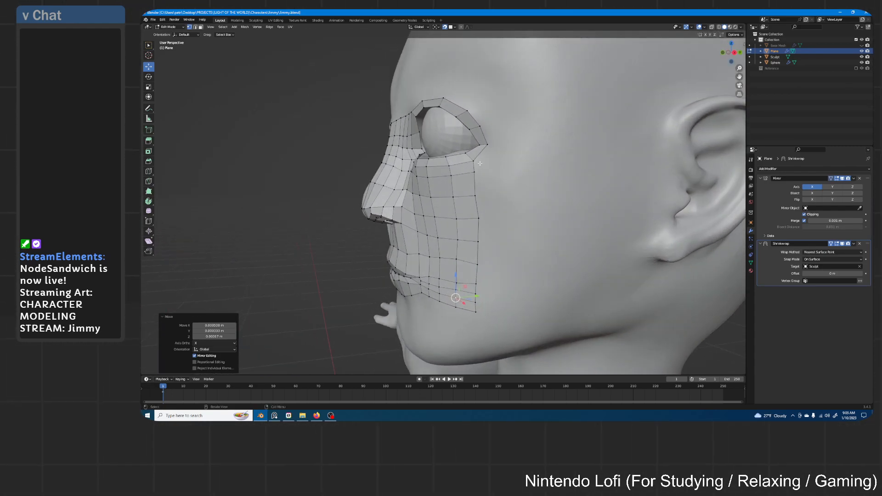
- Adjust the vertices of the two outermost cheek columns from below the eye down to mouth level
{"action": "left_click_drag", "start_coordinate": [475, 172], "coordinate": [451, 198]}
{"action": "left_click", "coordinate": [476, 197]}
{"action": "left_click", "coordinate": [478, 218]}
{"action": "left_click", "coordinate": [456, 219]}
{"action": "left_click", "coordinate": [454, 197]}
{"action": "left_click", "coordinate": [458, 240]}
{"action": "left_click_drag", "start_coordinate": [458, 241], "coordinate": [479, 262]}
{"action": "left_click", "coordinate": [478, 265]}
- Select the border edges above the eye and across the nose bridge, and extrude them up onto the forehead
{"action": "scroll", "coordinate": [479, 262], "scroll_direction": "down", "scroll_amount": 4}
{"action": "middle_click_drag", "start_coordinate": [440, 222], "coordinate": [458, 175]}
{"action": "scroll", "coordinate": [455, 172], "scroll_direction": "up", "scroll_amount": 4}
{"action": "left_click", "coordinate": [465, 148]}
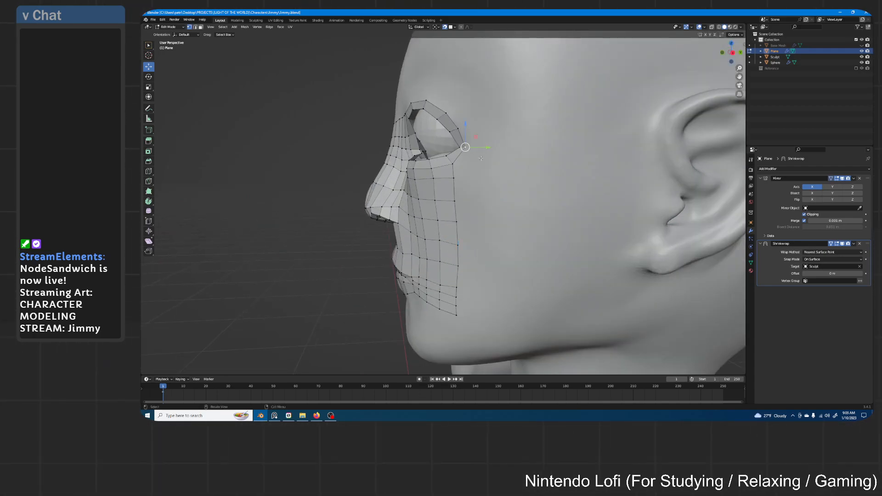
{"action": "scroll", "coordinate": [467, 149], "scroll_direction": "down", "scroll_amount": 4}
{"action": "middle_click_drag", "start_coordinate": [468, 149], "coordinate": [528, 184]}
{"action": "scroll", "coordinate": [470, 171], "scroll_direction": "up", "scroll_amount": 4}
{"action": "left_click", "coordinate": [433, 197], "text": "ctrl"}
{"action": "scroll", "coordinate": [528, 184], "scroll_direction": "down", "scroll_amount": 1}
{"action": "middle_click_drag", "start_coordinate": [493, 225], "coordinate": [499, 195]}
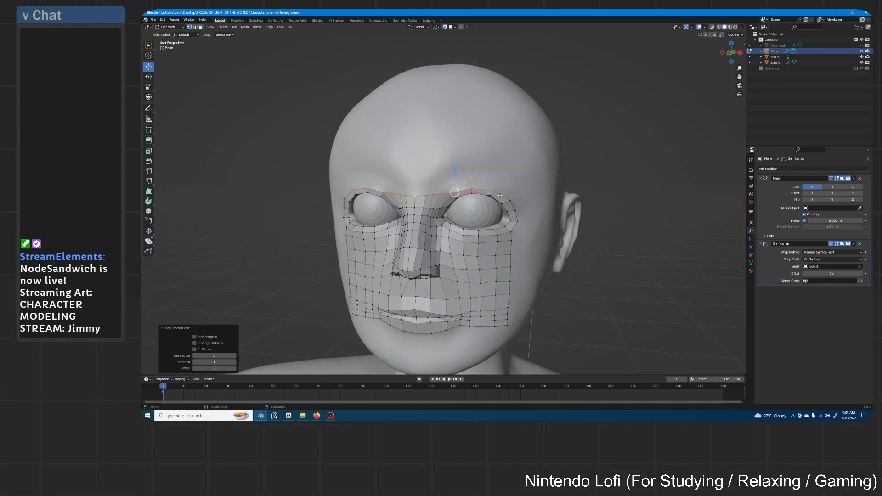
{"action": "scroll", "coordinate": [509, 197], "scroll_direction": "up", "scroll_amount": 2}
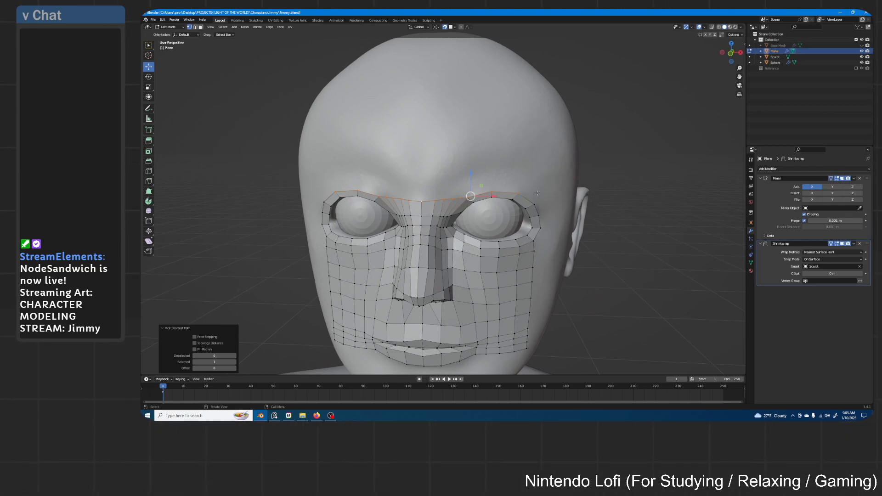
{"action": "middle_click_drag", "start_coordinate": [522, 175], "coordinate": [497, 216]}
{"action": "key", "text": "g"}
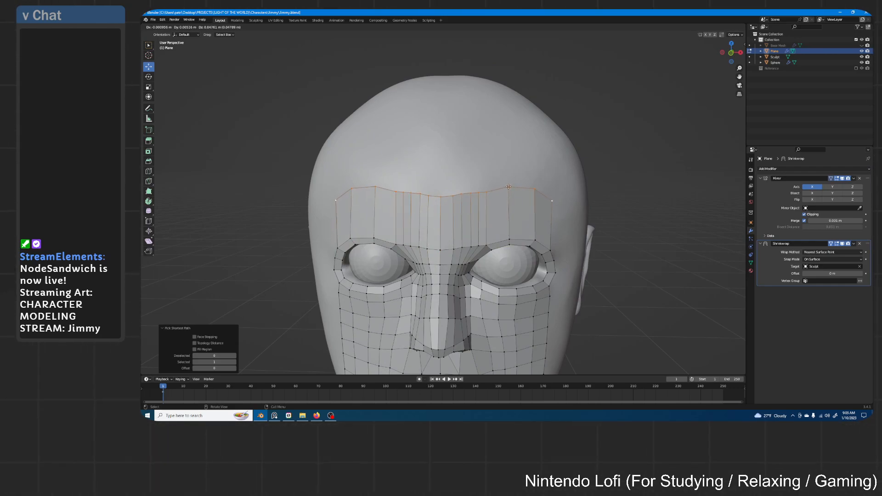
{"action": "left_click", "coordinate": [509, 187]}
- Flatten the new forehead row to one height by scaling it to 0 along Z
{"action": "key", "text": "s"}
{"action": "key", "text": "z"}
{"action": "key", "text": "0"}
{"action": "key", "text": "Return"}
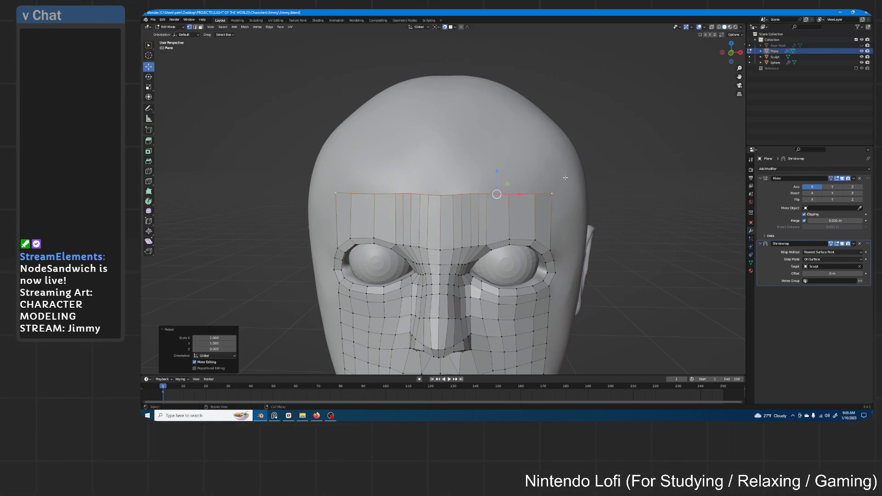
- Extrude the forehead's upper edge twice more toward the top of the head
{"action": "middle_click_drag", "start_coordinate": [565, 177], "coordinate": [475, 190]}
{"action": "key", "text": "e"}
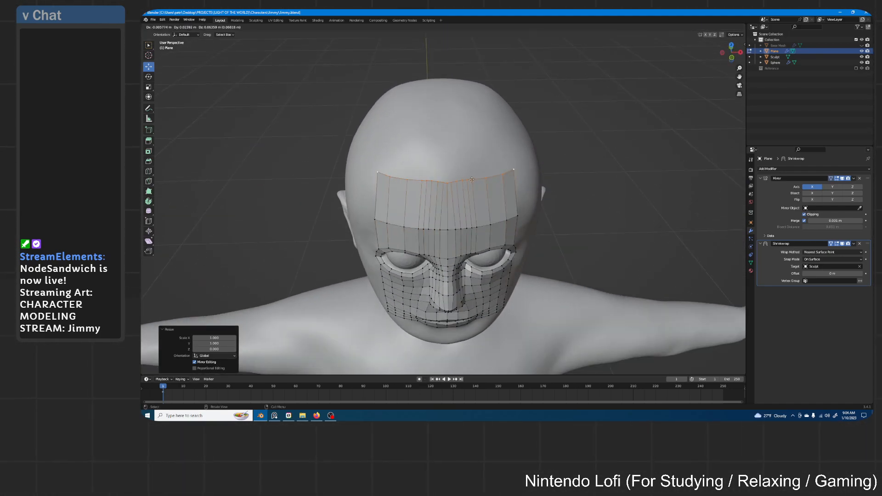
{"action": "left_click", "coordinate": [475, 178]}
{"action": "key", "text": "e"}
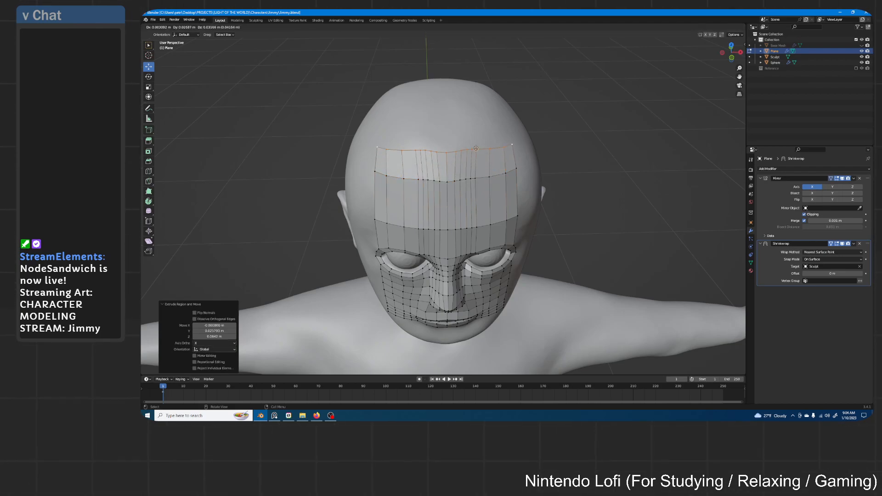
{"action": "left_click", "coordinate": [472, 136]}
- Straighten the topmost forehead row by scaling it to 0 on all axes except X
{"action": "middle_click_drag", "start_coordinate": [473, 135], "coordinate": [543, 103]}
{"action": "key", "text": "s"}
{"action": "key", "text": "shift+x"}
{"action": "key", "text": "Return"}
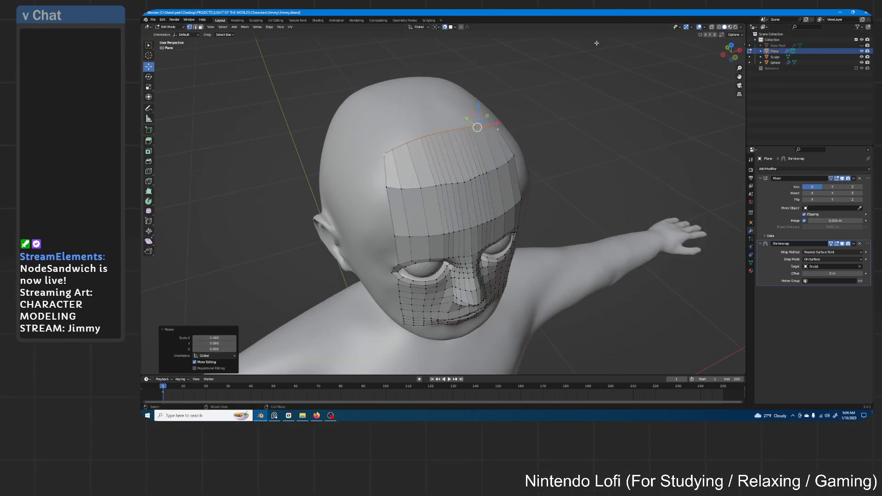
- Straighten the row below the top edge by scaling it to 0 on all axes except X, and rescale its width along X
{"action": "left_click", "coordinate": [491, 171], "text": "alt"}
{"action": "key", "text": "s"}
{"action": "key", "text": "shift+x"}
{"action": "key", "text": "0"}
{"action": "key", "text": "Return"}
{"action": "middle_click_drag", "start_coordinate": [583, 155], "coordinate": [534, 162]}
{"action": "key", "text": "s"}
{"action": "key", "text": "x"}
{"action": "left_click", "coordinate": [537, 162]}
{"action": "key", "text": "g"}
{"action": "key", "text": "x"}
{"action": "right_click", "coordinate": [537, 164]}
{"action": "key", "text": "g"}
{"action": "key", "text": "x"}
{"action": "right_click", "coordinate": [515, 182]}
{"action": "middle_click_drag", "start_coordinate": [509, 180], "coordinate": [507, 175]}
{"action": "key", "text": "g"}
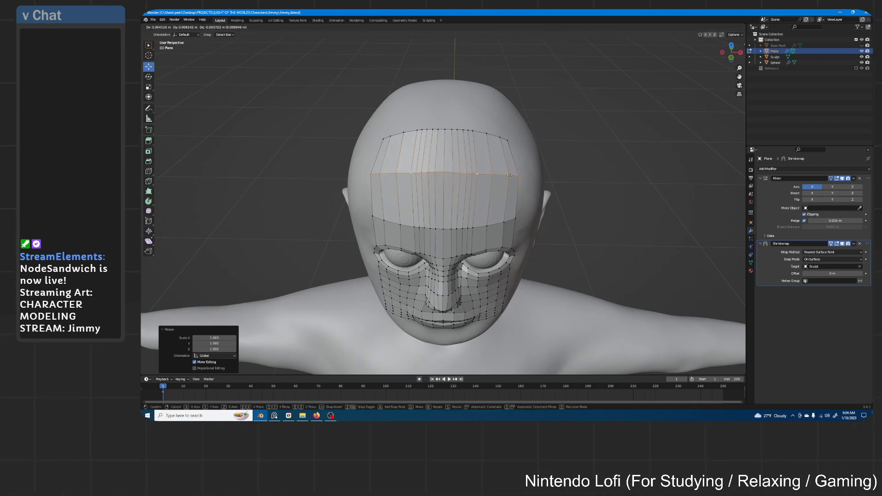
{"action": "right_click", "coordinate": [514, 176]}
- Extrude the topmost forehead row back over the crown and move it further toward the back of the head
{"action": "middle_click_drag", "start_coordinate": [514, 176], "coordinate": [487, 182]}
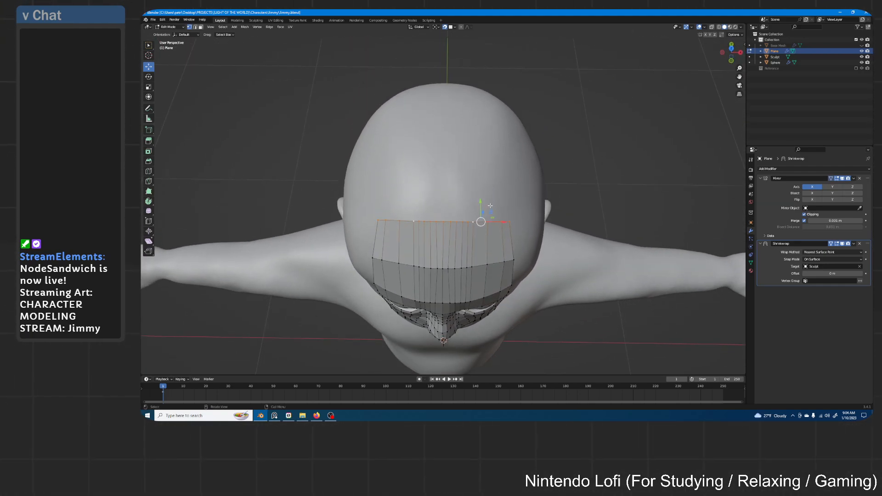
{"action": "key", "text": "g"}
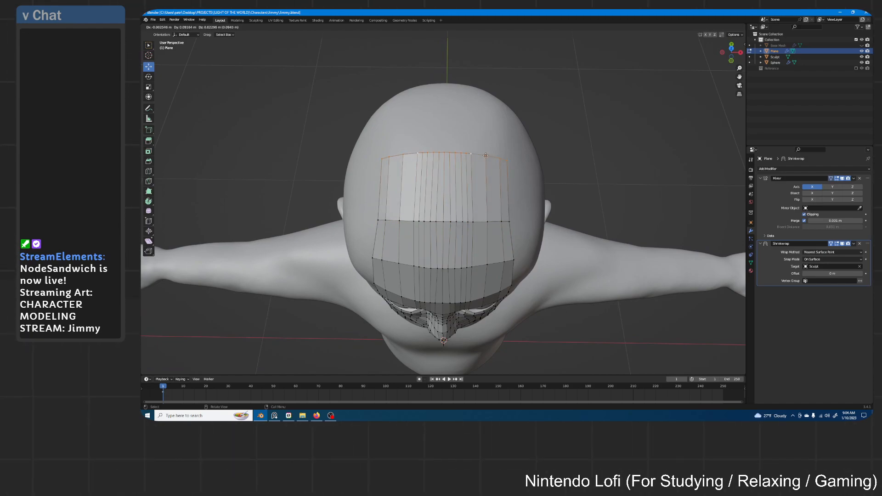
{"action": "left_click", "coordinate": [487, 158]}
{"action": "middle_click_drag", "start_coordinate": [487, 158], "coordinate": [536, 162]}
{"action": "middle_click_drag", "start_coordinate": [459, 131], "coordinate": [453, 167]}
{"action": "left_click_drag", "start_coordinate": [409, 158], "coordinate": [442, 160]}
{"action": "left_click", "coordinate": [422, 163]}
{"action": "key", "text": "e"}
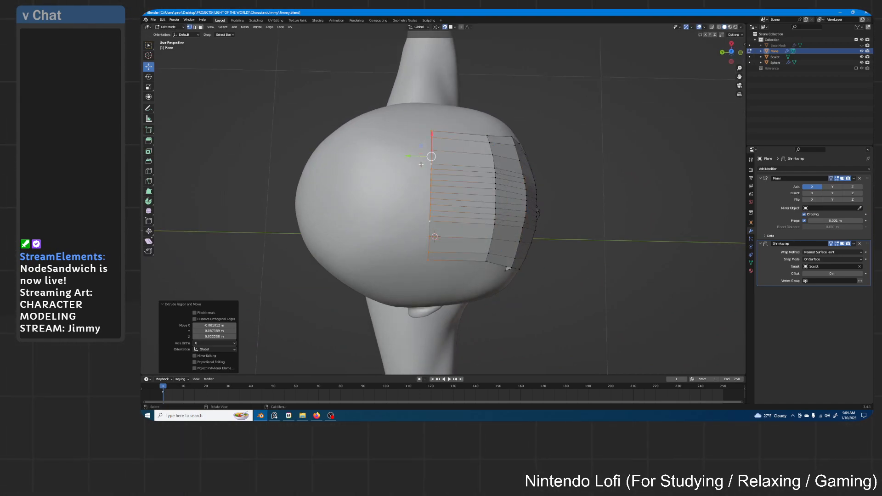
{"action": "left_click", "coordinate": [404, 162]}
- Move the two edge rows in front of the crown row further back to even out the spacing
{"action": "middle_click_drag", "start_coordinate": [406, 156], "coordinate": [501, 206]}
{"action": "left_click", "coordinate": [493, 194], "text": "alt"}
{"action": "key", "text": "g"}
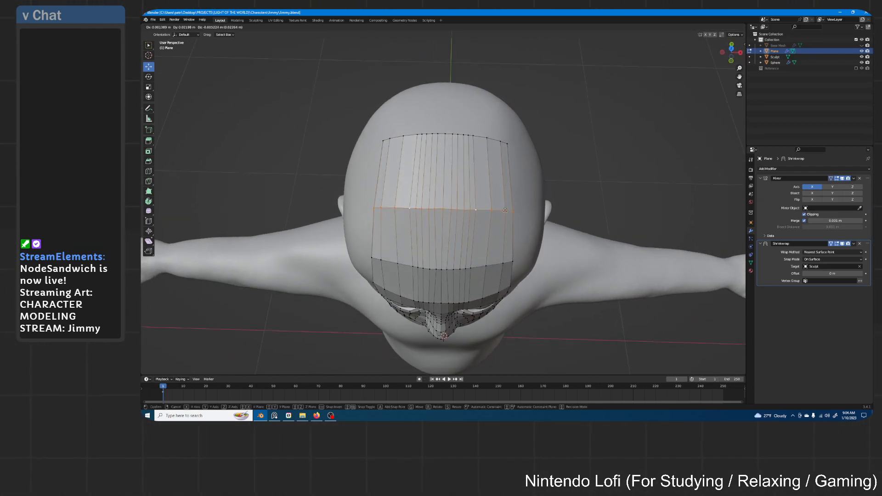
{"action": "left_click", "coordinate": [506, 209]}
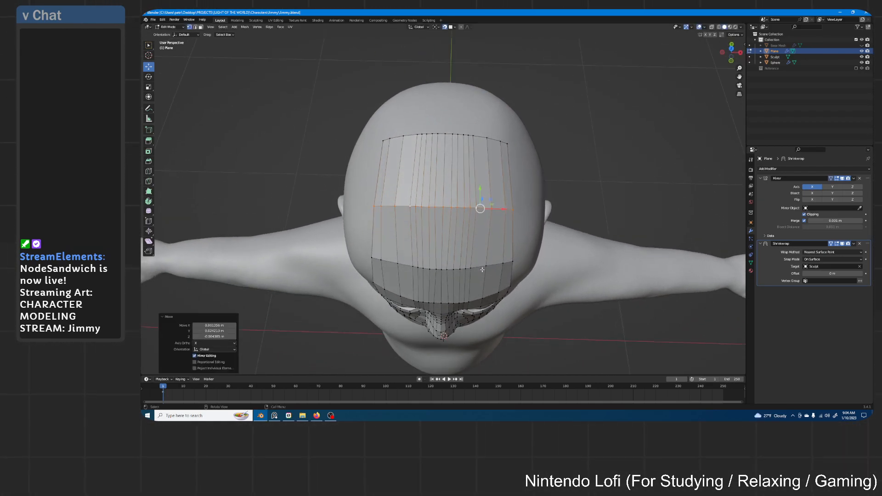
{"action": "left_click", "coordinate": [478, 258], "text": "alt"}
{"action": "key", "text": "g"}
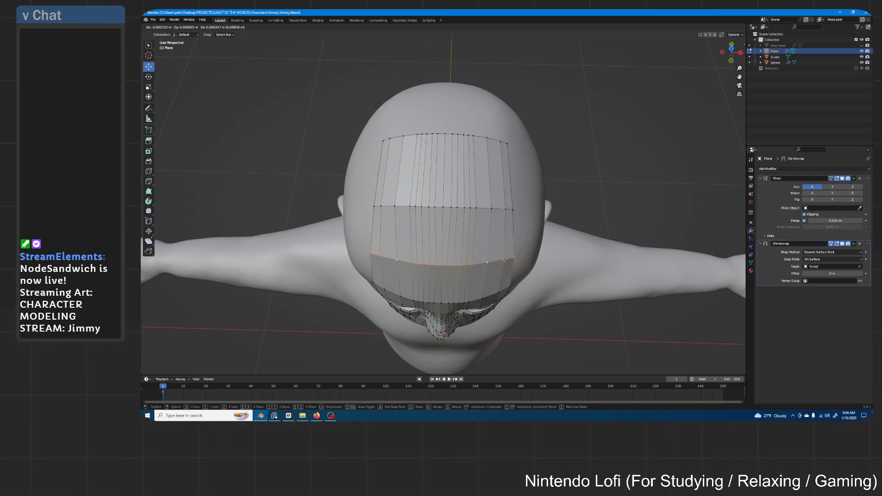
{"action": "left_click", "coordinate": [505, 259]}
{"action": "middle_click_drag", "start_coordinate": [505, 259], "coordinate": [525, 227]}
{"action": "key", "text": "s"}
{"action": "key", "text": "0"}
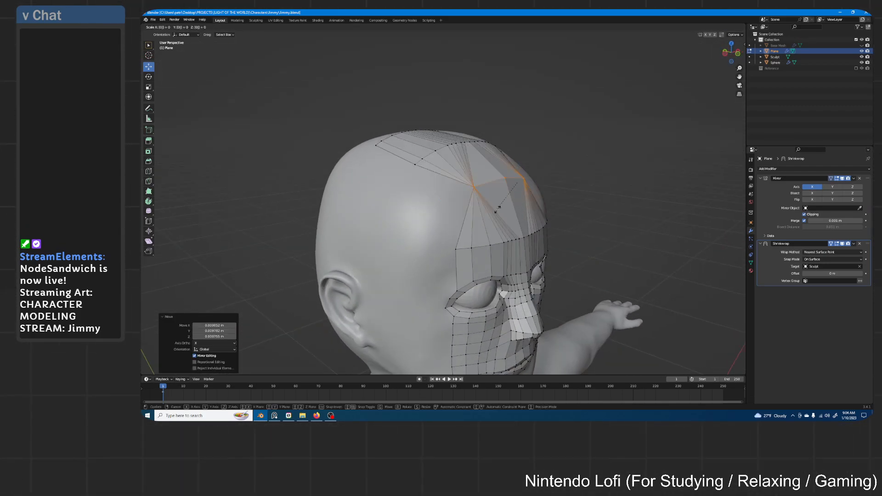
{"action": "left_click", "coordinate": [530, 198]}
- Apply Smooth Vertices to the selected edge row across the upper forehead
{"action": "middle_click_drag", "start_coordinate": [531, 198], "coordinate": [489, 299]}
{"action": "scroll", "coordinate": [488, 299], "scroll_direction": "up", "scroll_amount": 3}
{"action": "mouse_move", "coordinate": [472, 229]}
{"action": "middle_mouse_down"}
{"action": "mouse_move", "coordinate": [471, 205]}
{"action": "mouse_move", "coordinate": [469, 239]}
{"action": "middle_mouse_up"}
{"action": "right_click", "coordinate": [469, 239]}
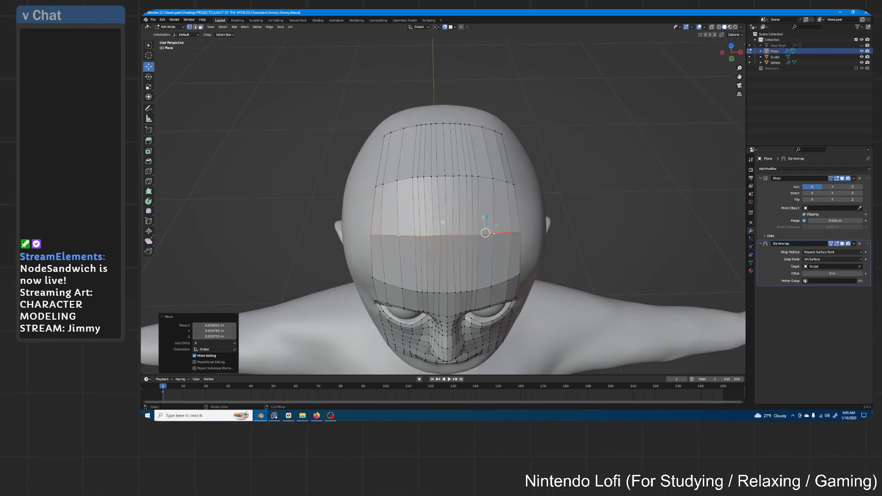
{"action": "right_click", "coordinate": [461, 234]}
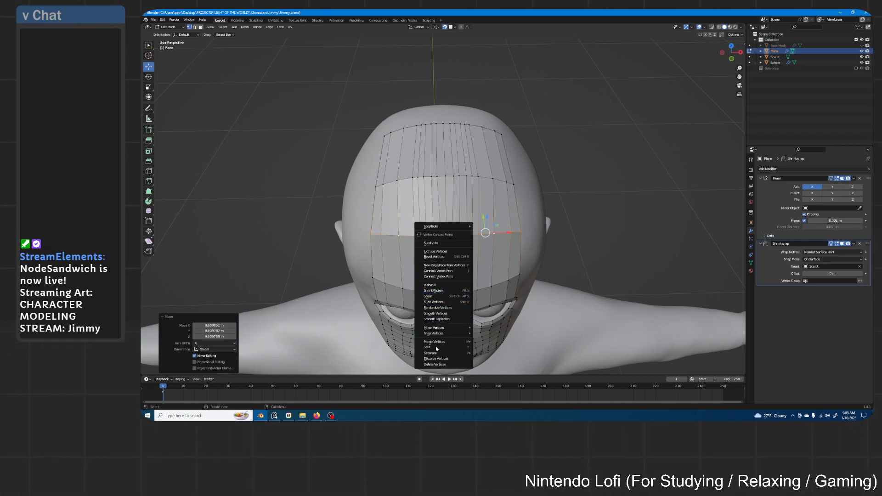
{"action": "left_click", "coordinate": [440, 315]}
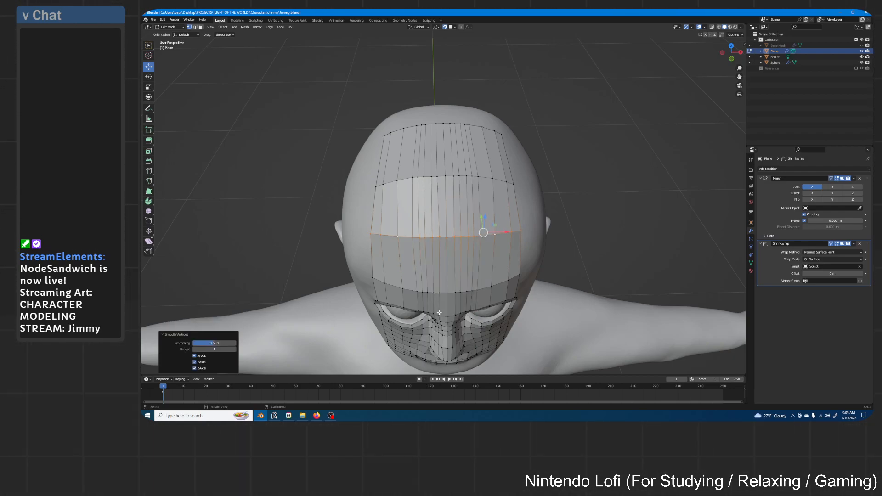
- Smooth the upper forehead row's vertices again with Repeat set to 6
{"action": "right_click", "coordinate": [451, 248]}
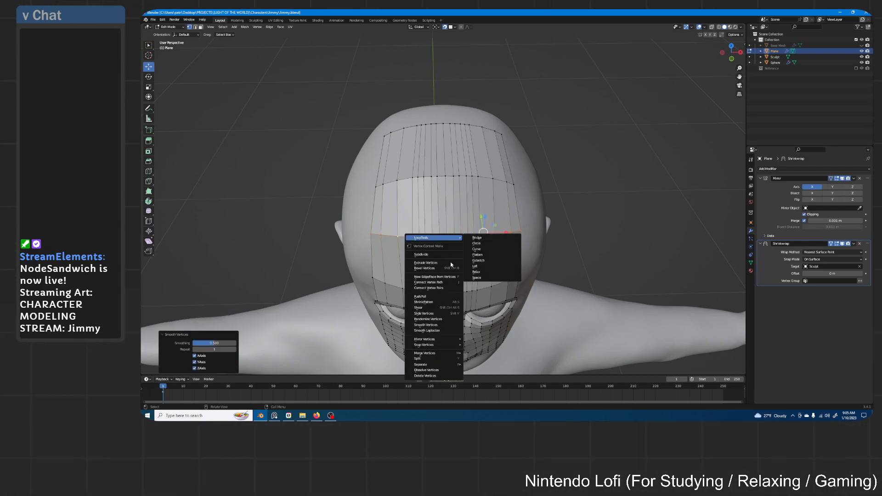
{"action": "left_click", "coordinate": [442, 325]}
{"action": "left_click", "coordinate": [234, 350]}
{"action": "left_click", "coordinate": [234, 349]}
{"action": "left_click", "coordinate": [234, 350]}
{"action": "left_click", "coordinate": [234, 350]}
{"action": "left_click", "coordinate": [233, 349]}
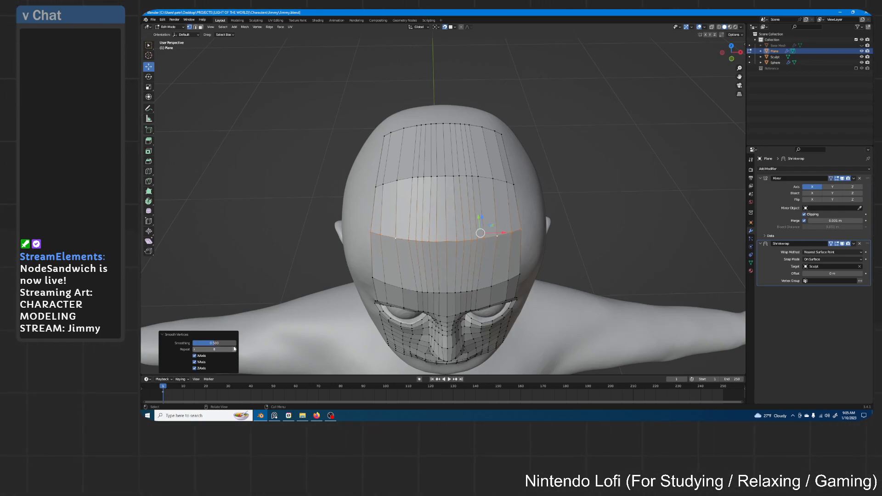
- Adjust the Repeat and Smoothing values of Smooth Vertices for the upper forehead row
{"action": "left_click", "coordinate": [234, 349]}
{"action": "mouse_move", "coordinate": [228, 343]}
{"action": "left_mouse_down"}
{"action": "mouse_move", "coordinate": [205, 343]}
{"action": "mouse_move", "coordinate": [218, 344]}
{"action": "left_mouse_up"}
- Delete the vertices of the forehead and crown rows above the first row over the brows
{"action": "middle_click_drag", "start_coordinate": [413, 207], "coordinate": [471, 183]}
{"action": "left_click", "coordinate": [471, 183], "text": "alt"}
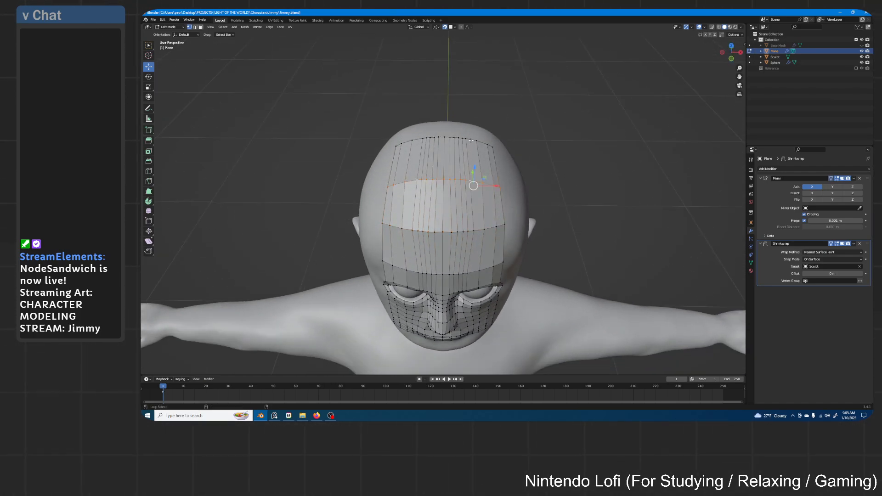
{"action": "left_click", "coordinate": [471, 140], "text": "alt+shift"}
{"action": "key", "text": "x"}
{"action": "left_click", "coordinate": [463, 141]}
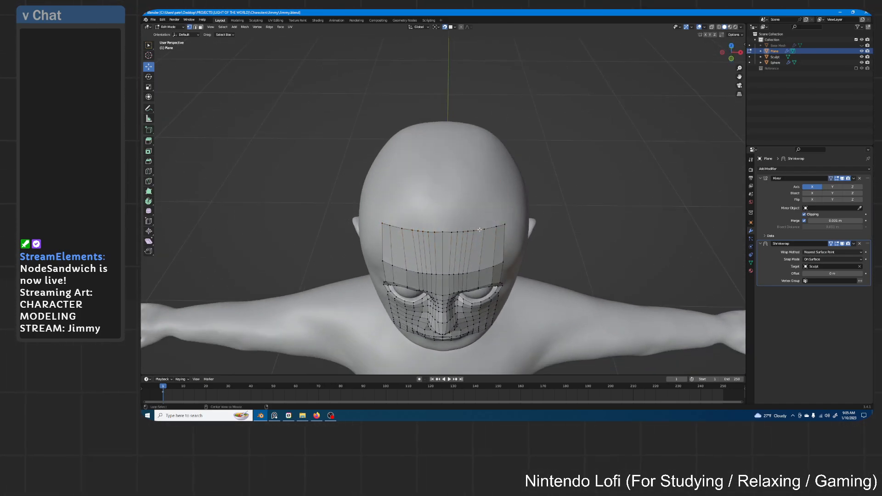
{"action": "middle_click_drag", "start_coordinate": [478, 219], "coordinate": [475, 189]}
{"action": "scroll", "coordinate": [476, 197], "scroll_direction": "up", "scroll_amount": 4}
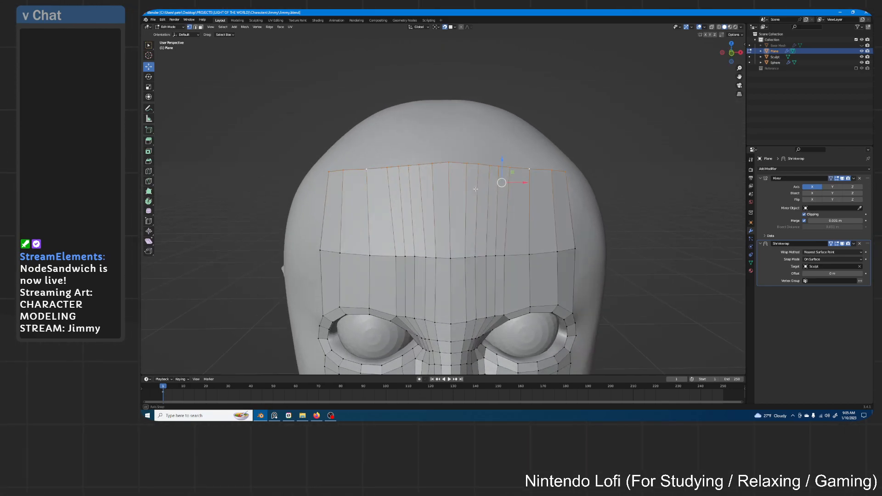
{"action": "left_click", "coordinate": [521, 169]}
- Merge the closely spaced top-row vertices beside the forehead's centre line At Last
{"action": "middle_click_drag", "start_coordinate": [521, 169], "coordinate": [472, 197]}
{"action": "scroll", "coordinate": [479, 214], "scroll_direction": "up", "scroll_amount": 1}
{"action": "scroll", "coordinate": [497, 234], "scroll_direction": "down", "scroll_amount": 2}
{"action": "middle_click_drag", "start_coordinate": [496, 233], "coordinate": [474, 193], "text": "shift"}
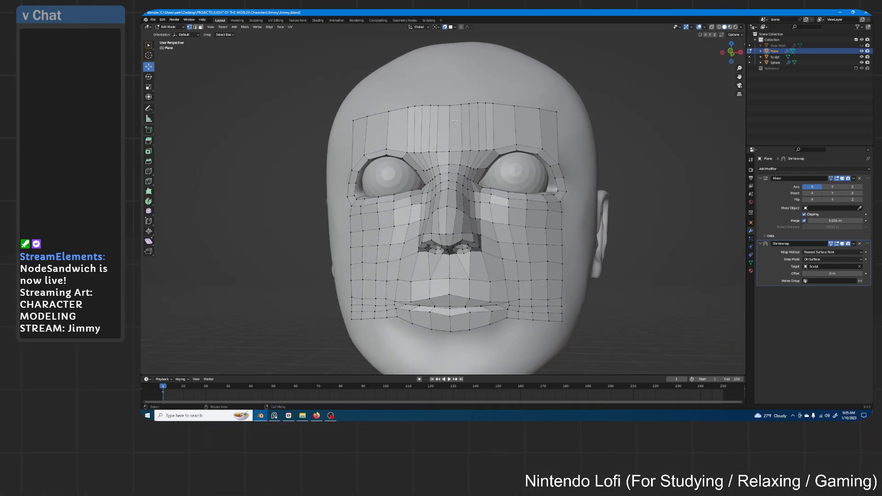
{"action": "middle_click_drag", "start_coordinate": [469, 144], "coordinate": [510, 153]}
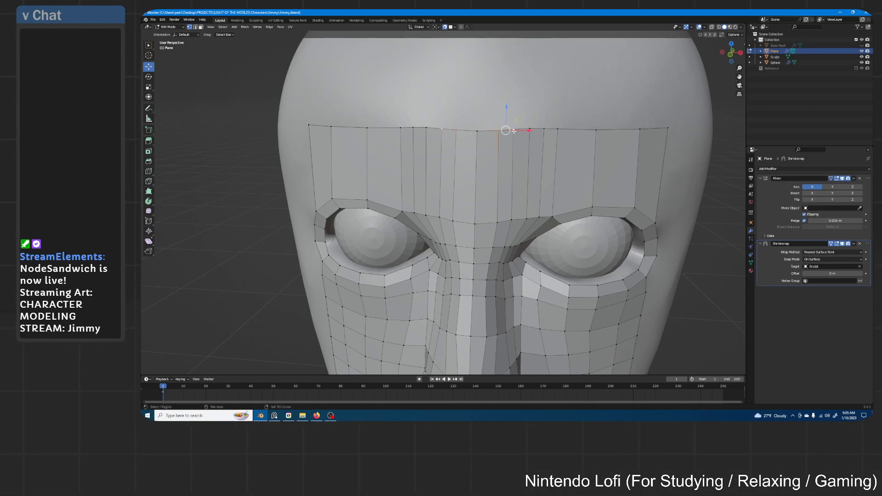
{"action": "key", "text": "m"}
{"action": "left_click", "coordinate": [513, 134]}
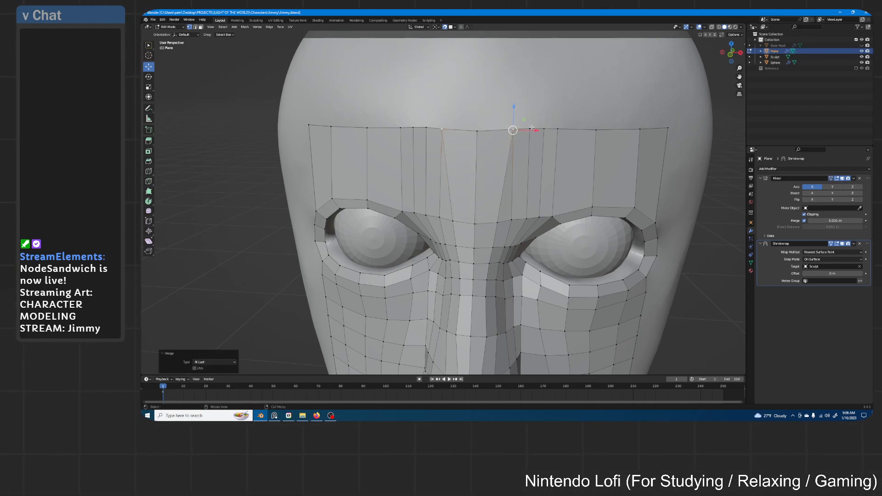
{"action": "key", "text": "m"}
{"action": "left_click", "coordinate": [516, 131]}
- Merge the remaining crowded vertices along the outer half of the forehead's top row to reduce the column count
{"action": "left_click", "coordinate": [545, 130], "text": "shift"}
{"action": "key", "text": "m"}
{"action": "left_click", "coordinate": [555, 130]}
{"action": "left_click", "coordinate": [581, 129], "text": "shift"}
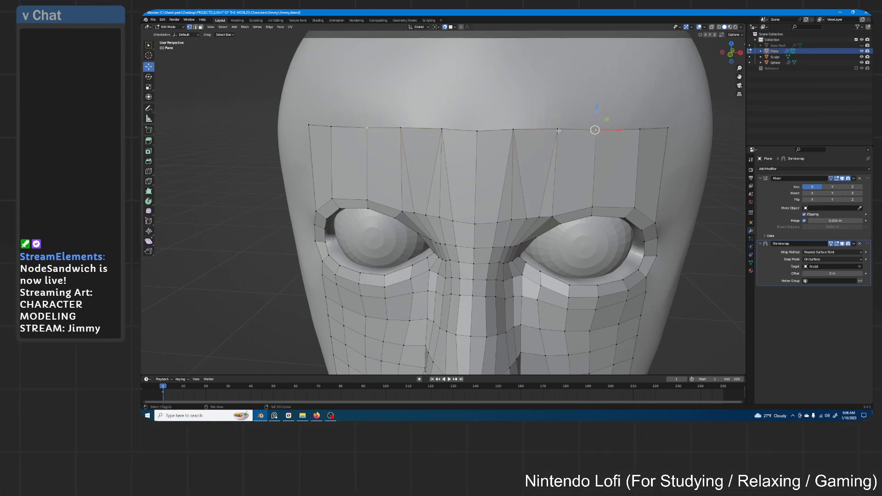
{"action": "key", "text": "m"}
{"action": "left_click", "coordinate": [560, 132]}
- Reposition the merged vertices along the forehead's top row so that they are evenly spaced
{"action": "left_click", "coordinate": [640, 129]}
{"action": "key", "text": "g"}
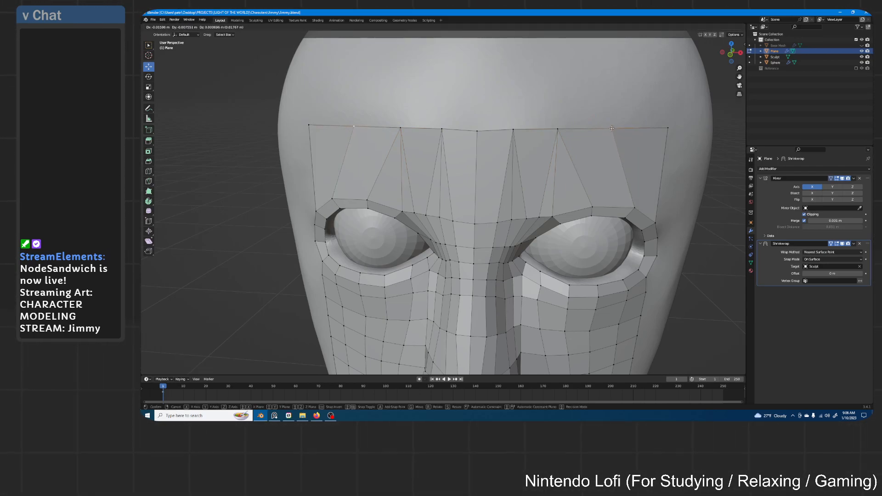
{"action": "left_click", "coordinate": [612, 128]}
{"action": "left_click", "coordinate": [557, 128]}
{"action": "key", "text": "g"}
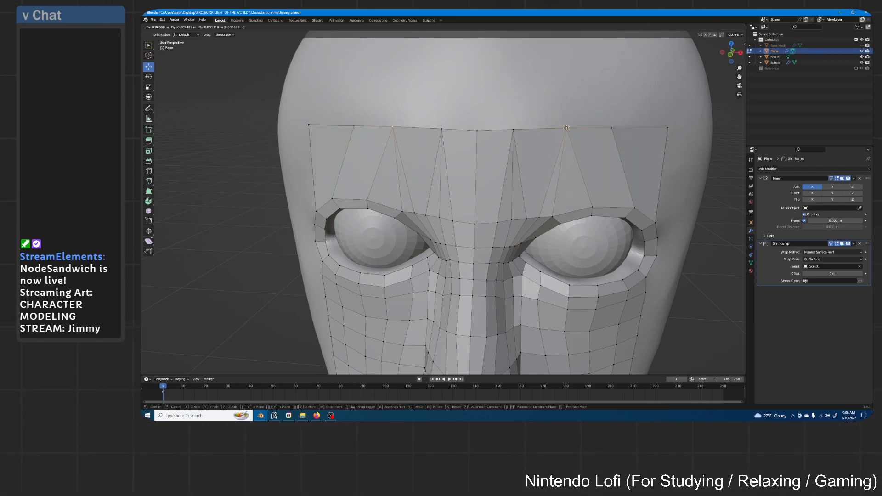
{"action": "left_click", "coordinate": [566, 128]}
{"action": "left_click", "coordinate": [514, 130]}
{"action": "key", "text": "g"}
{"action": "left_click", "coordinate": [563, 129]}
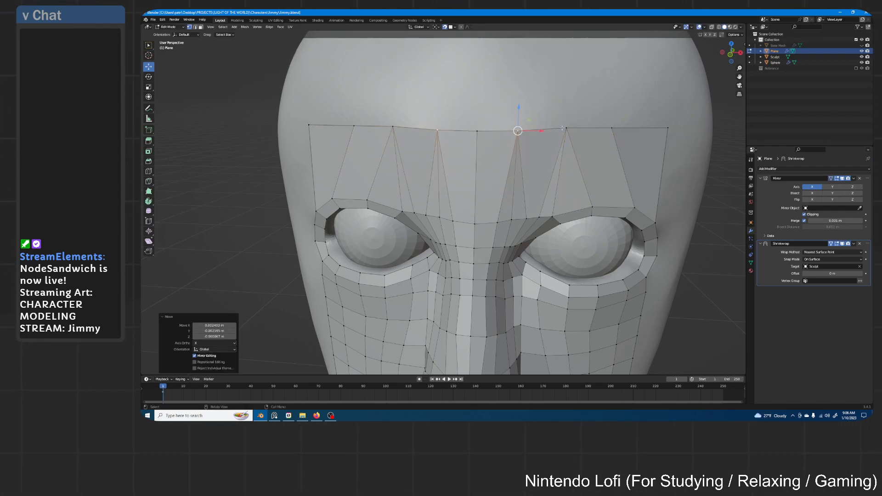
{"action": "left_click", "coordinate": [568, 128]}
{"action": "key", "text": "g"}
{"action": "left_click", "coordinate": [569, 130]}
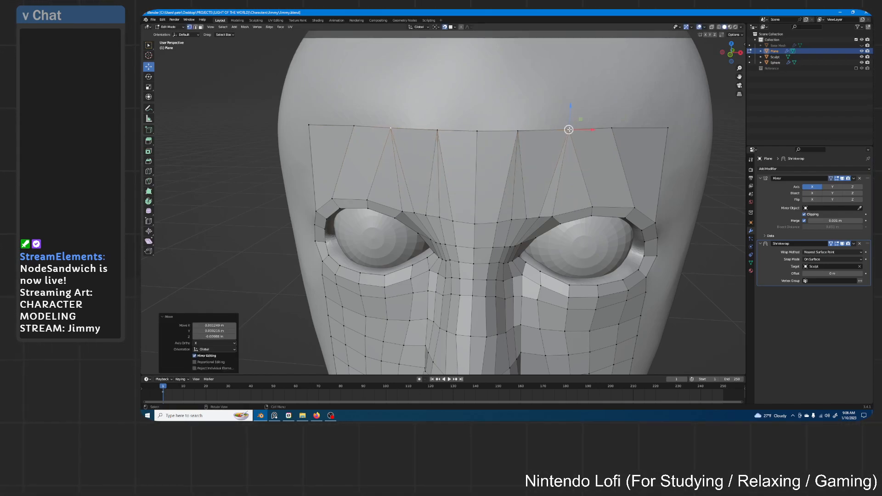
- Dissolve the redundant edge between the narrow triangular faces above the inner brow
{"action": "left_click", "coordinate": [196, 28]}
{"action": "left_click", "coordinate": [515, 193]}
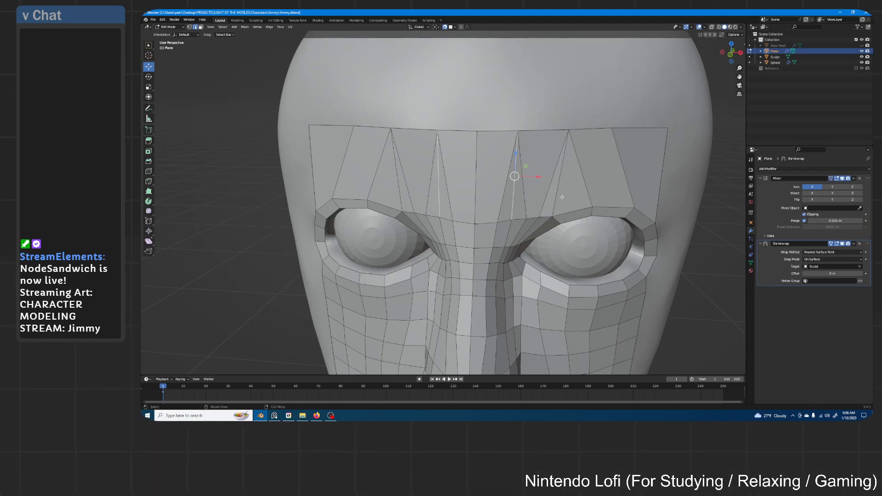
{"action": "left_click", "coordinate": [554, 195], "text": "ctrl"}
{"action": "key", "text": "ctrl+z"}
{"action": "key", "text": "x"}
{"action": "left_click", "coordinate": [540, 225]}
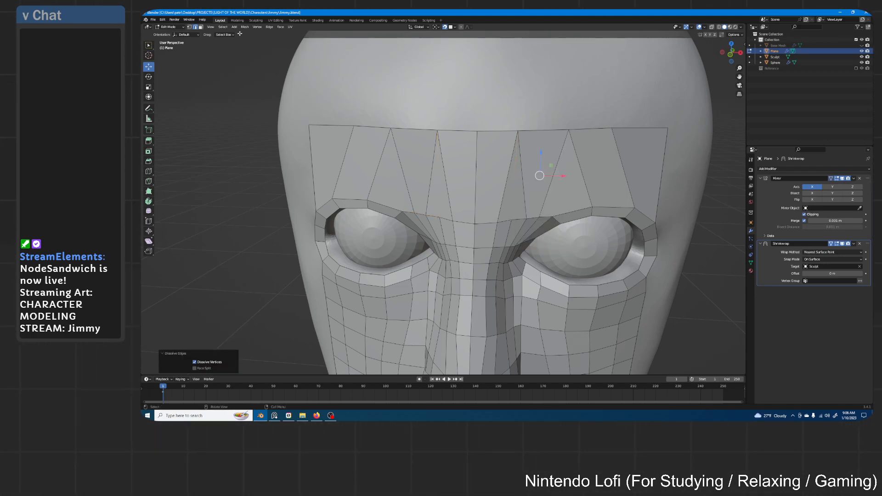
- Select the whole top forehead row and extrude it up over the upper forehead
{"action": "left_click", "coordinate": [189, 27]}
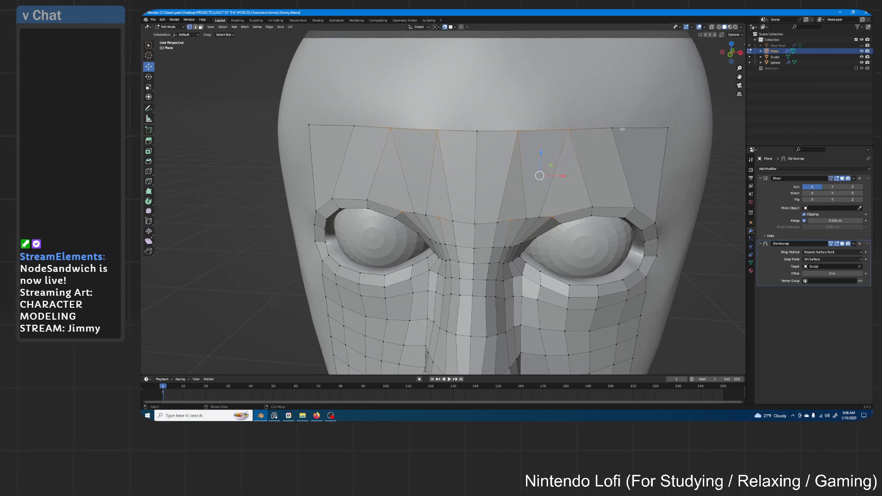
{"action": "left_click", "coordinate": [670, 126], "text": "ctrl"}
{"action": "scroll", "coordinate": [575, 130], "scroll_direction": "down", "scroll_amount": 3}
{"action": "middle_click_drag", "start_coordinate": [575, 130], "coordinate": [503, 201]}
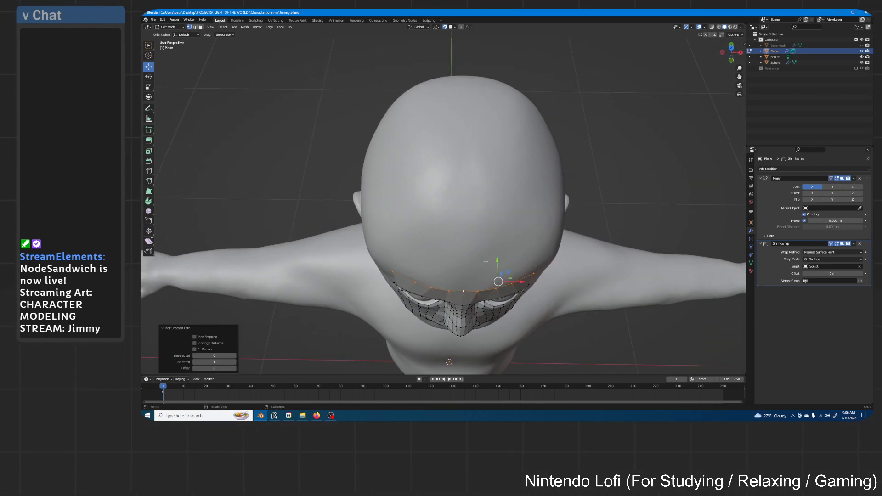
{"action": "key", "text": "e"}
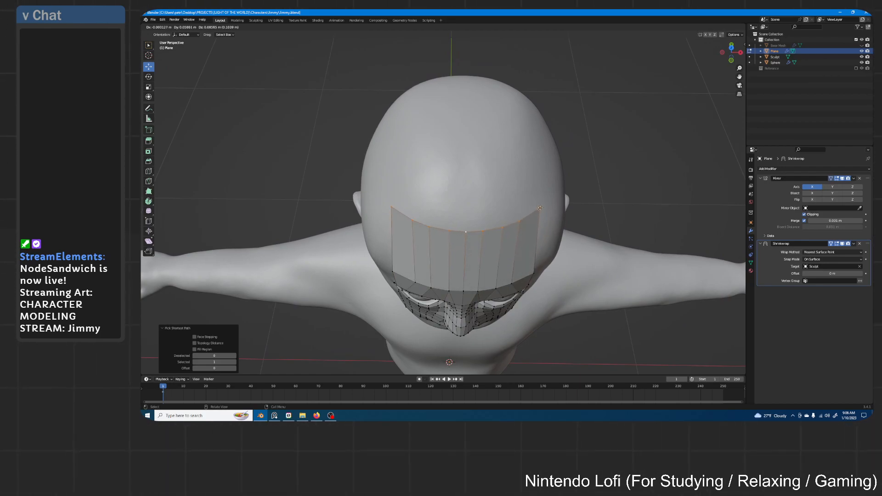
{"action": "left_click", "coordinate": [540, 208]}
- Flatten the extruded row by scaling it to 0 on every axis except X
{"action": "middle_click_drag", "start_coordinate": [539, 209], "coordinate": [559, 157]}
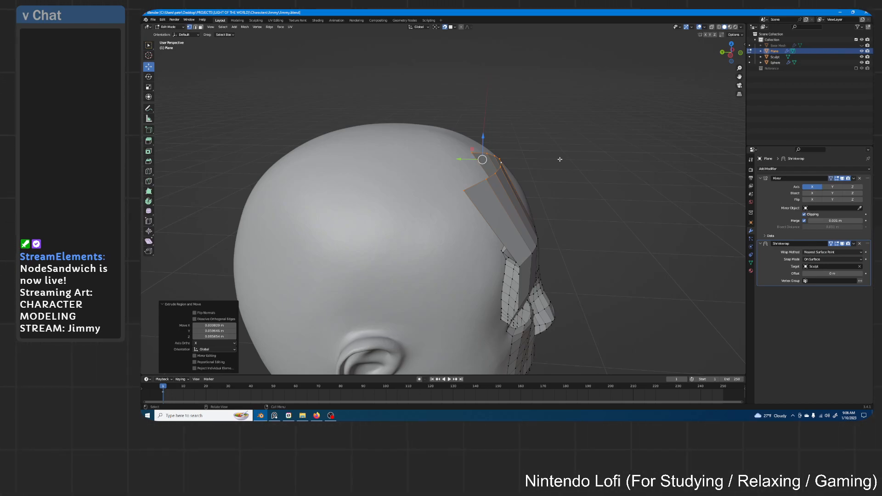
{"action": "key", "text": "s"}
{"action": "key", "text": "shift+x"}
{"action": "key", "text": "0"}
{"action": "key", "text": "Return"}
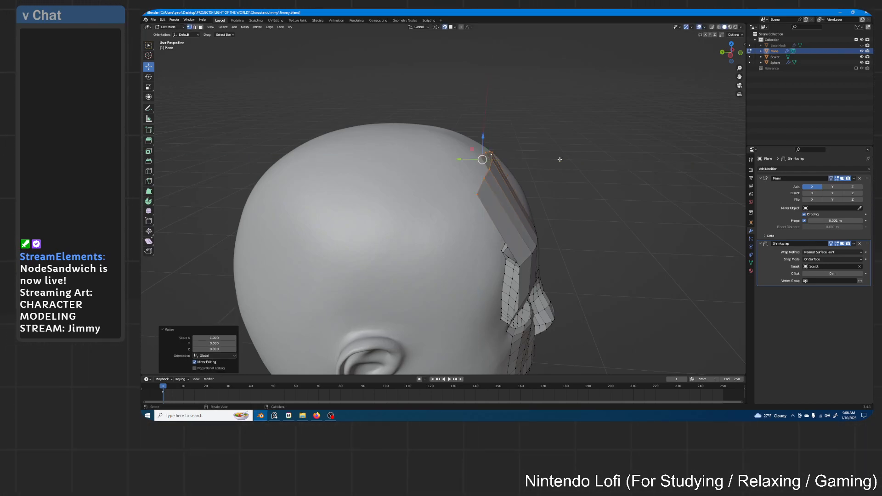
- Nudge two vertices of the flattened upper forehead row outward to even out the column widths
{"action": "middle_click_drag", "start_coordinate": [557, 160], "coordinate": [460, 213]}
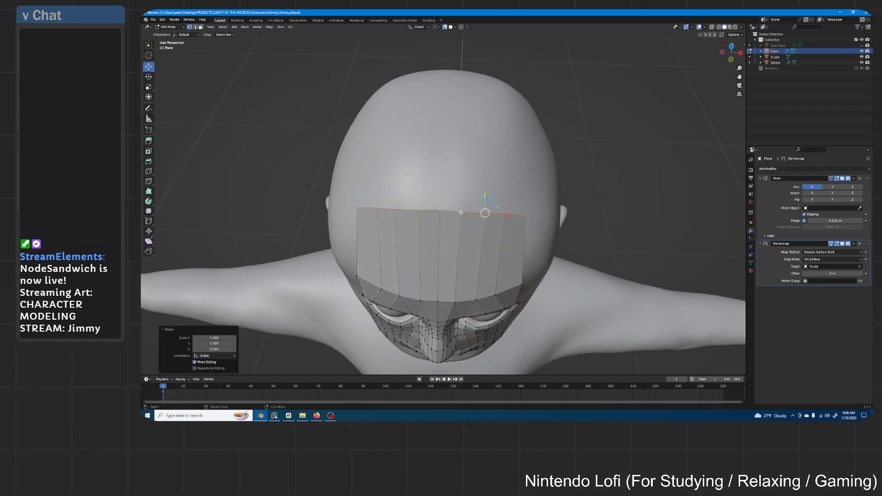
{"action": "left_click", "coordinate": [462, 212]}
{"action": "key", "text": "g"}
{"action": "left_click", "coordinate": [464, 211]}
{"action": "left_click", "coordinate": [485, 213]}
{"action": "key", "text": "g"}
{"action": "left_click", "coordinate": [487, 212]}
- Extrude the upper forehead row back over the crown and flatten it to 0 on all axes except X
{"action": "mouse_move", "coordinate": [487, 212]}
{"action": "middle_mouse_down"}
{"action": "mouse_move", "coordinate": [497, 184]}
{"action": "mouse_move", "coordinate": [510, 202]}
{"action": "mouse_move", "coordinate": [502, 250]}
{"action": "mouse_move", "coordinate": [483, 216]}
{"action": "middle_mouse_up"}
{"action": "key", "text": "g"}
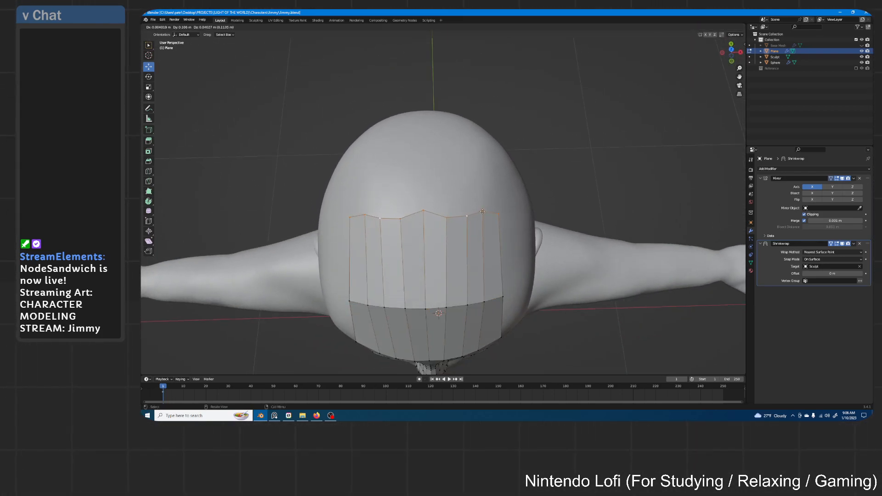
{"action": "left_click", "coordinate": [480, 212]}
{"action": "middle_click_drag", "start_coordinate": [481, 211], "coordinate": [532, 188]}
{"action": "key", "text": "s"}
{"action": "key", "text": "shift+x"}
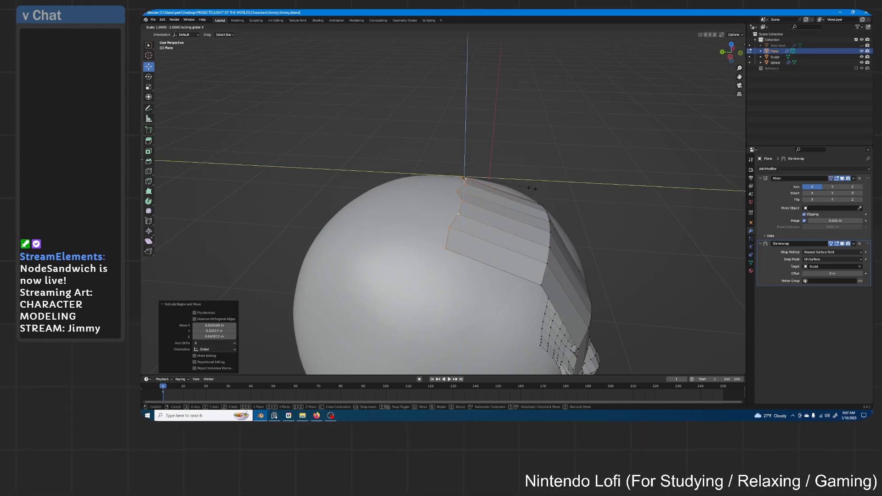
{"action": "key", "text": "Return"}
- Move the flattened crown row further toward the back of the head
{"action": "middle_click_drag", "start_coordinate": [532, 189], "coordinate": [472, 209]}
{"action": "key", "text": "g"}
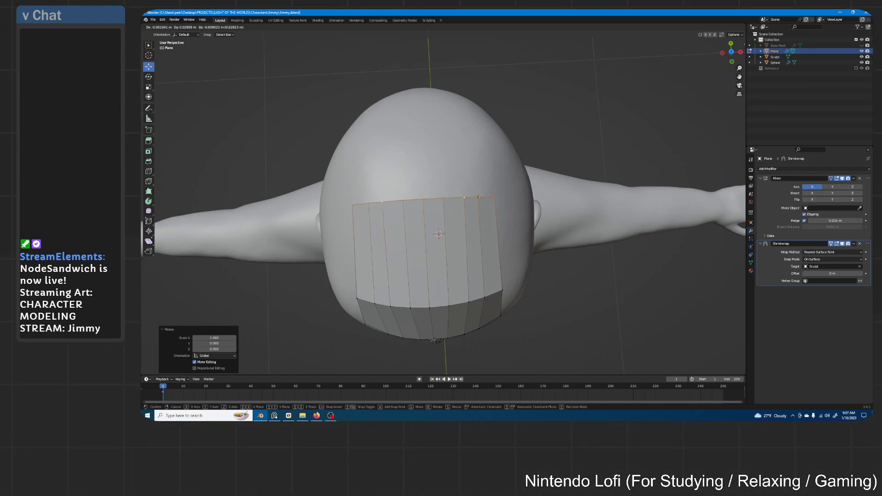
{"action": "left_click", "coordinate": [478, 198]}
- Examine the face topology around the forehead, eyes, nose and mouth from the side and front
{"action": "middle_click_drag", "start_coordinate": [478, 199], "coordinate": [516, 219]}
{"action": "scroll", "coordinate": [543, 213], "scroll_direction": "up", "scroll_amount": 4}
{"action": "scroll", "coordinate": [553, 205], "scroll_direction": "down", "scroll_amount": 2}
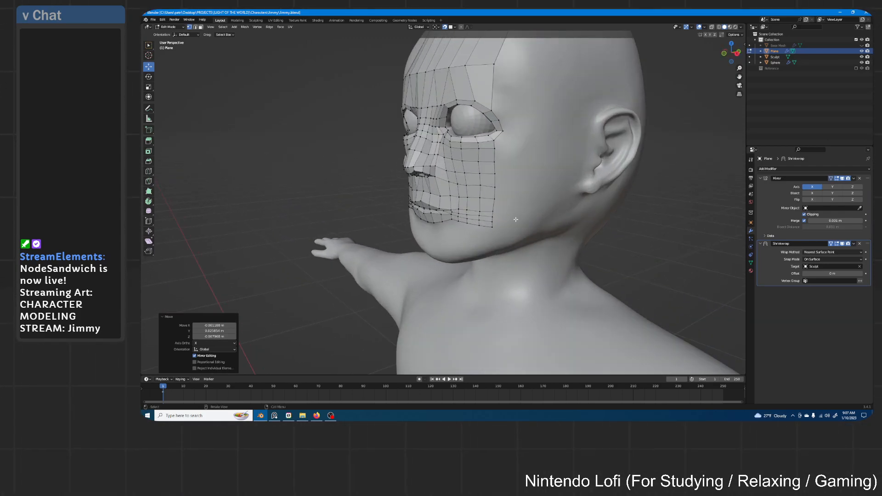
{"action": "middle_click_drag", "start_coordinate": [519, 169], "coordinate": [428, 127]}
{"action": "middle_click_drag", "start_coordinate": [485, 126], "coordinate": [427, 124]}
{"action": "middle_click_drag", "start_coordinate": [424, 169], "coordinate": [455, 168]}
{"action": "scroll", "coordinate": [435, 167], "scroll_direction": "up", "scroll_amount": 2}
{"action": "scroll", "coordinate": [446, 161], "scroll_direction": "up", "scroll_amount": 1}
{"action": "scroll", "coordinate": [439, 300], "scroll_direction": "down", "scroll_amount": 1}
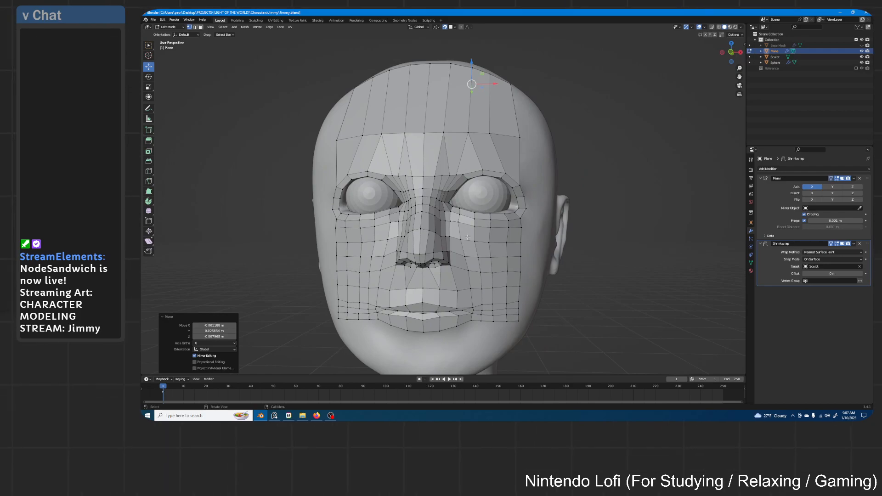
{"action": "scroll", "coordinate": [469, 242], "scroll_direction": "up", "scroll_amount": 3}
{"action": "middle_click_drag", "start_coordinate": [470, 242], "coordinate": [459, 226]}
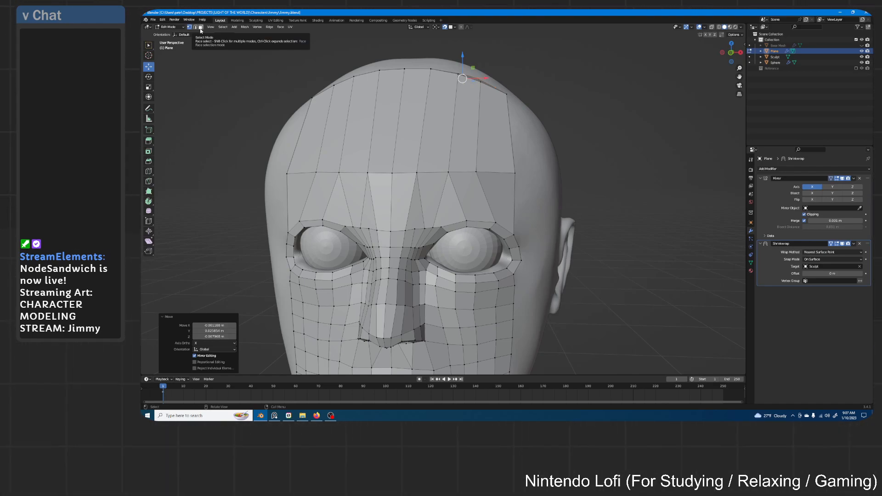
- Delete the row of faces between the brows and the forehead strip across both sides
{"action": "left_click", "coordinate": [201, 27]}
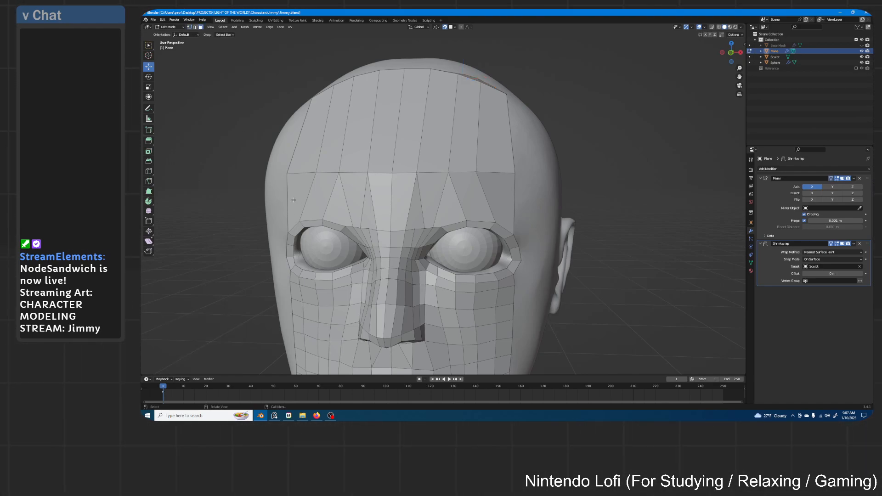
{"action": "left_click", "coordinate": [393, 189], "text": "ctrl"}
{"action": "key", "text": "x"}
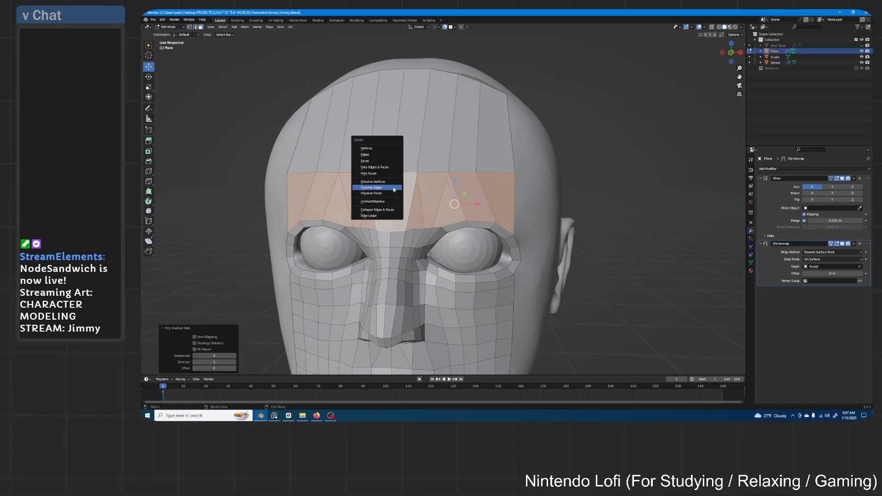
{"action": "left_click", "coordinate": [368, 161]}
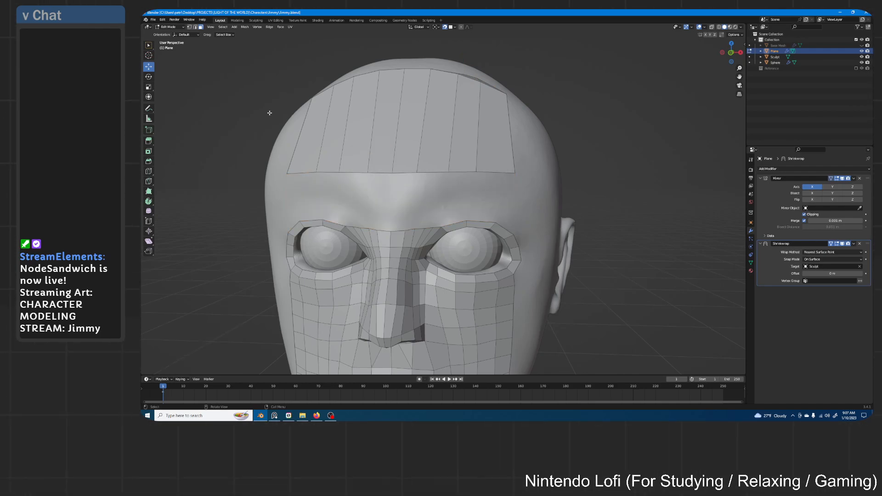
- Extrude a vertex from the inner brow edge into a three-segment edge chain arching above the eye
{"action": "left_click", "coordinate": [189, 26]}
{"action": "scroll", "coordinate": [441, 214], "scroll_direction": "up", "scroll_amount": 5}
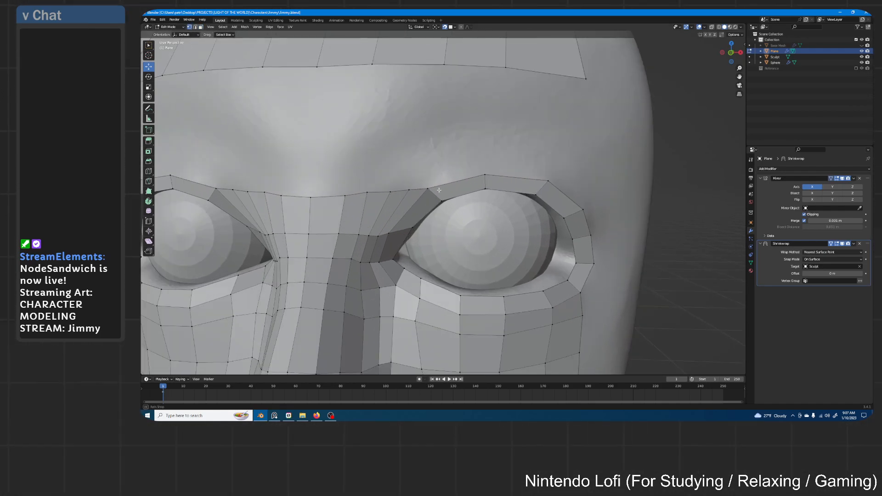
{"action": "key", "text": "e"}
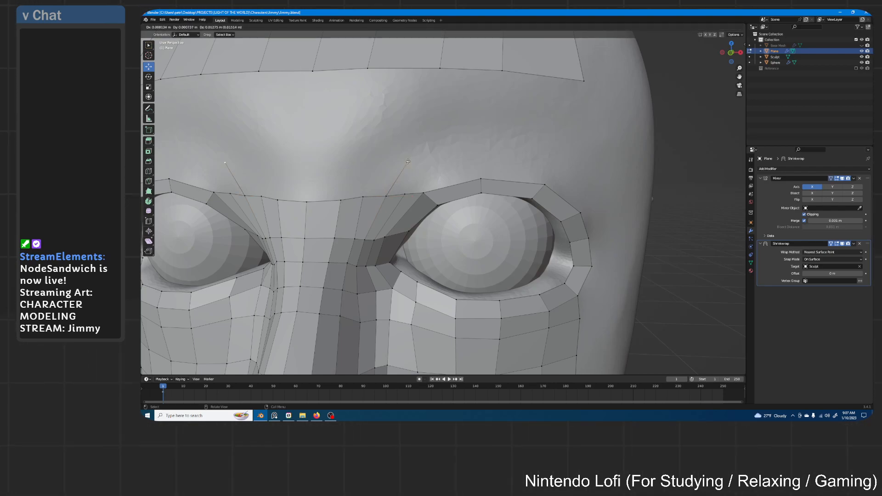
{"action": "left_click", "coordinate": [408, 162]}
{"action": "key", "text": "e"}
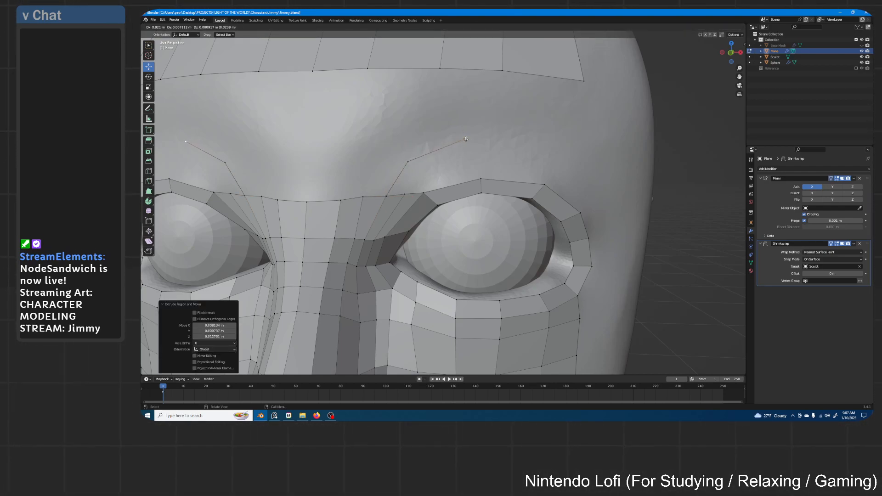
{"action": "left_click", "coordinate": [472, 139]}
{"action": "key", "text": "e"}
{"action": "left_click", "coordinate": [549, 145]}
- Continue the edge chain with two more extruded segments curving down around the outer side of the eye
{"action": "middle_click_drag", "start_coordinate": [549, 146], "coordinate": [465, 152]}
{"action": "key", "text": "e"}
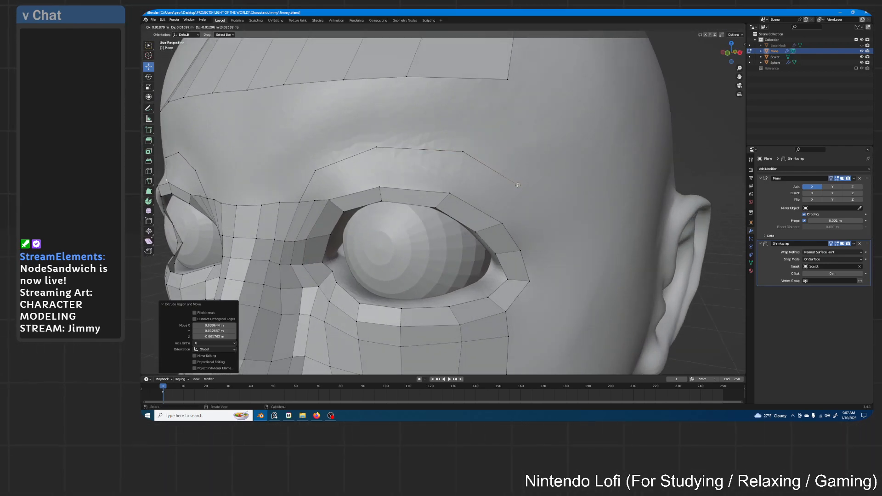
{"action": "left_click", "coordinate": [517, 190]}
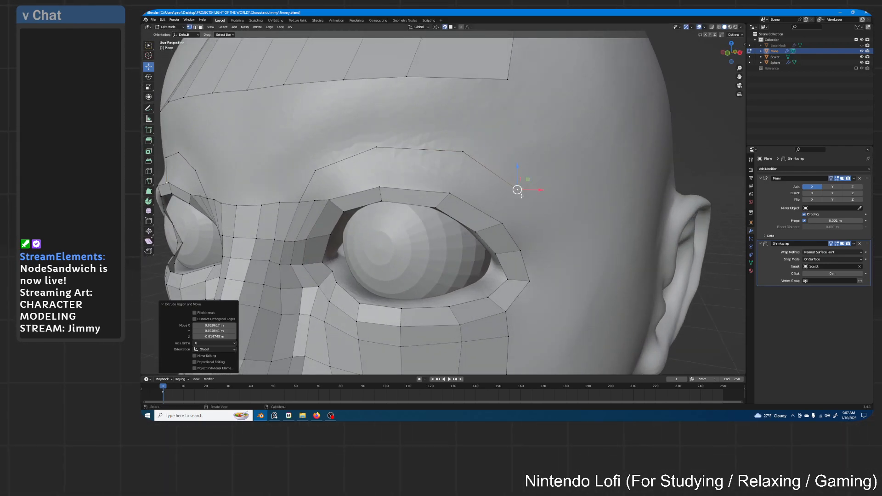
{"action": "key", "text": "e"}
{"action": "left_click", "coordinate": [528, 225]}
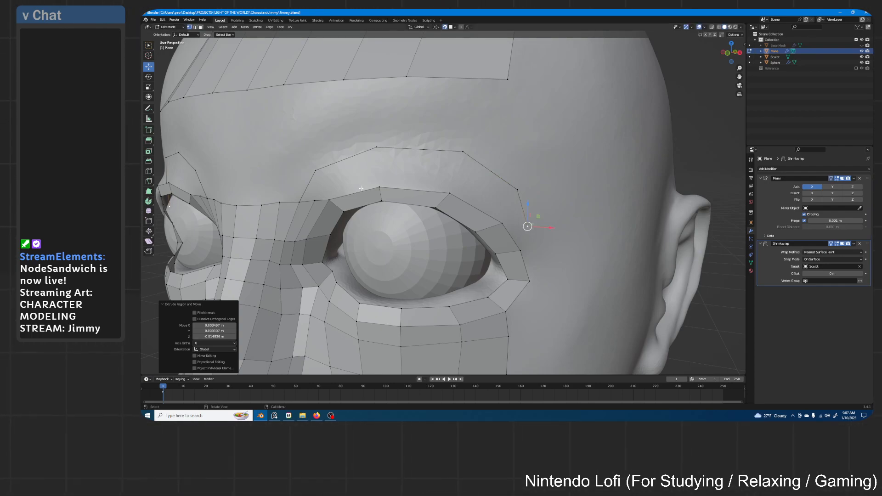
- Extrude a second five-segment edge chain from the inner brow, between the first arch and the eye ring
{"action": "left_click", "coordinate": [315, 201]}
{"action": "key", "text": "e"}
{"action": "left_click", "coordinate": [327, 181]}
{"action": "key", "text": "e"}
{"action": "left_click", "coordinate": [376, 169]}
{"action": "key", "text": "e"}
{"action": "left_click", "coordinate": [452, 173]}
{"action": "key", "text": "e"}
{"action": "left_click", "coordinate": [509, 207]}
{"action": "key", "text": "e"}
{"action": "left_click", "coordinate": [525, 243]}
{"action": "left_click", "coordinate": [329, 201]}
{"action": "key", "text": "f"}
{"action": "key", "text": "f"}
{"action": "key", "text": "f"}
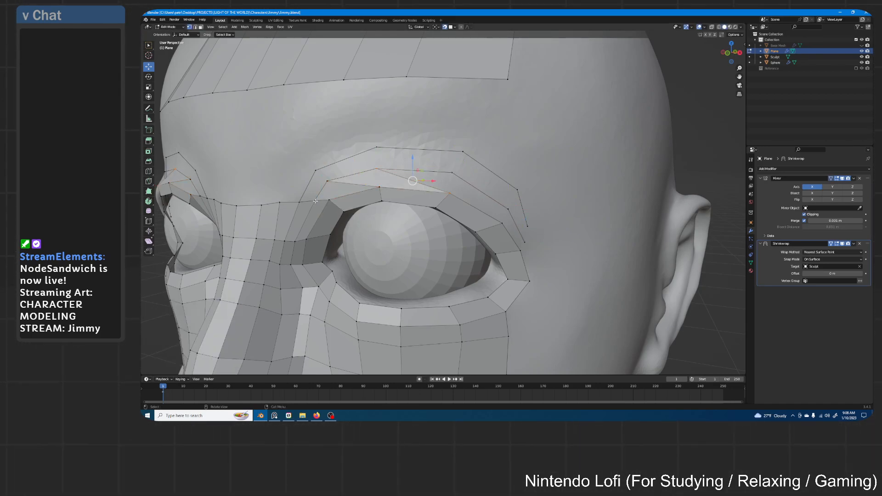
{"action": "key", "text": "ctrl+z"}
{"action": "key", "text": "ctrl+z"}
{"action": "key", "text": "ctrl+z"}
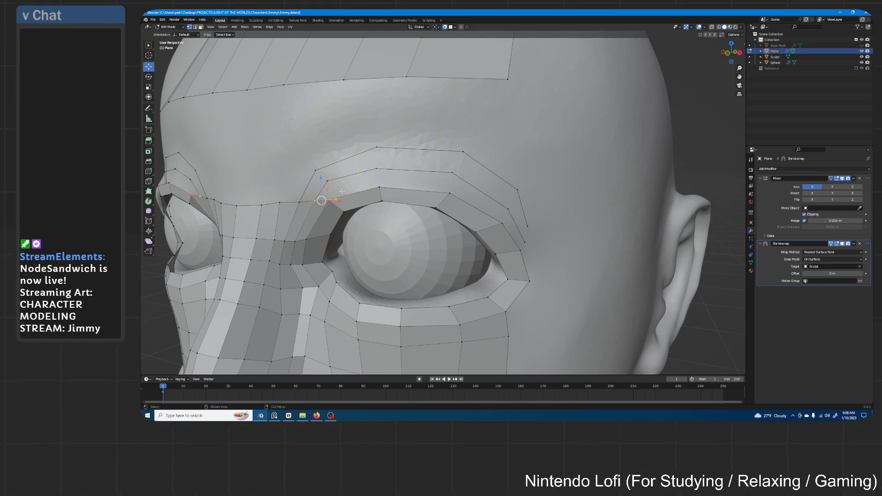
- Fill the gap between the two edge chains above the eye with a band of faces
{"action": "middle_click_drag", "start_coordinate": [355, 196], "coordinate": [425, 195]}
{"action": "left_click", "coordinate": [346, 203], "text": "shift"}
{"action": "key", "text": "f"}
{"action": "key", "text": "f"}
{"action": "key", "text": "f"}
{"action": "key", "text": "f"}
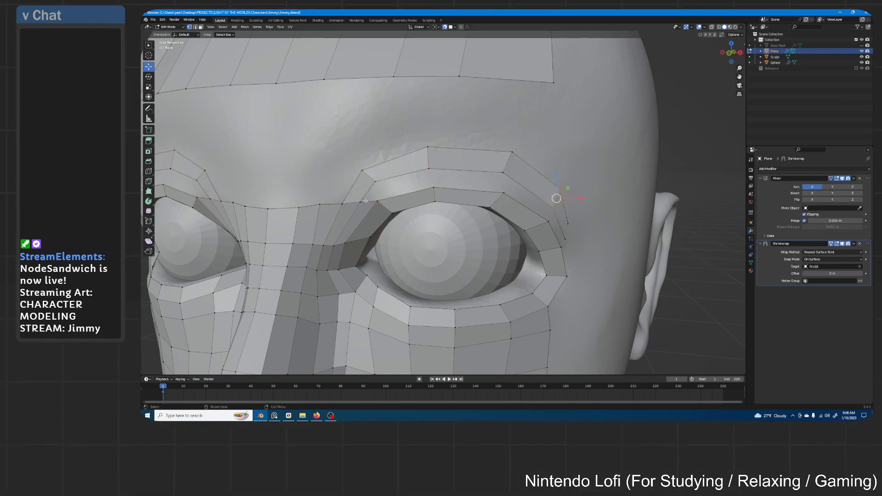
- Add a loop cut across the upper eye ring and position its new vertex along the upper lid
{"action": "key", "text": "ctrl+r"}
{"action": "left_click", "coordinate": [409, 197]}
{"action": "key", "text": "g"}
{"action": "left_click", "coordinate": [410, 197]}
{"action": "key", "text": "g"}
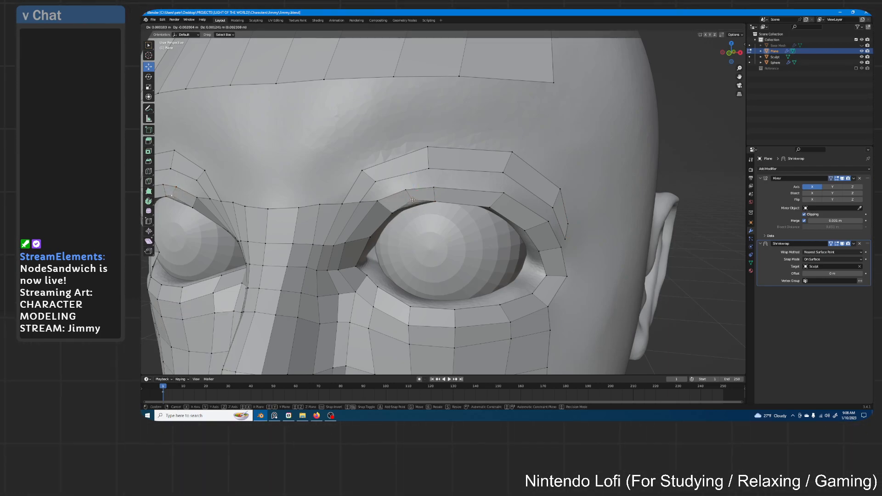
{"action": "left_click", "coordinate": [411, 203]}
- Shift the column of vertices at the top of the eye ring and both arches outward over the eye's centre
{"action": "key", "text": "g"}
{"action": "left_click", "coordinate": [459, 200]}
{"action": "left_click", "coordinate": [434, 187]}
{"action": "key", "text": "g"}
{"action": "left_click", "coordinate": [458, 184]}
{"action": "left_click", "coordinate": [428, 151]}
{"action": "key", "text": "g"}
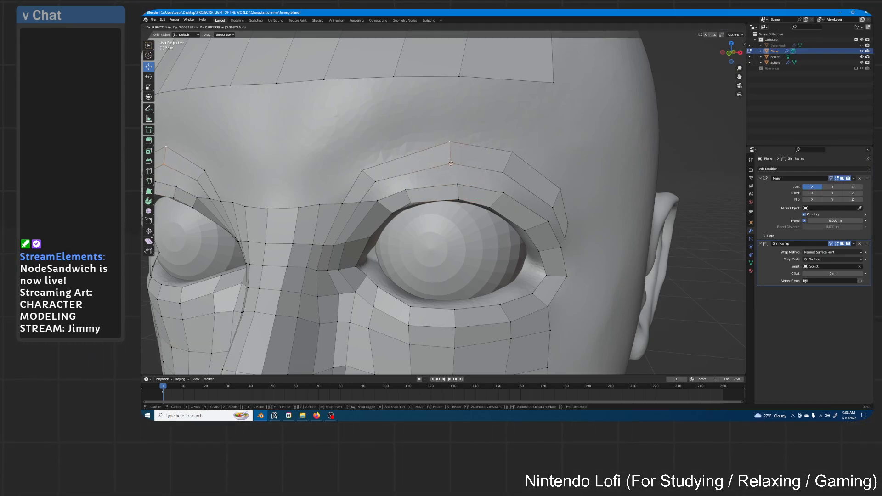
{"action": "left_click", "coordinate": [451, 163]}
- Fill the gap between the lower arch and the eye ring with faces, from inner brow to outer corner
{"action": "left_click", "coordinate": [376, 200]}
{"action": "left_click", "coordinate": [362, 202], "text": "shift"}
{"action": "key", "text": "f"}
{"action": "key", "text": "f"}
{"action": "key", "text": "f"}
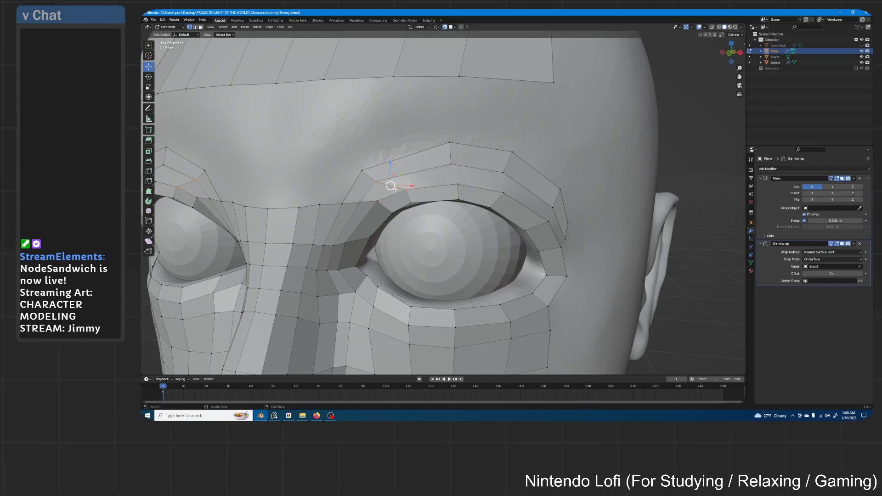
{"action": "key", "text": "f"}
{"action": "key", "text": "f"}
{"action": "key", "text": "f"}
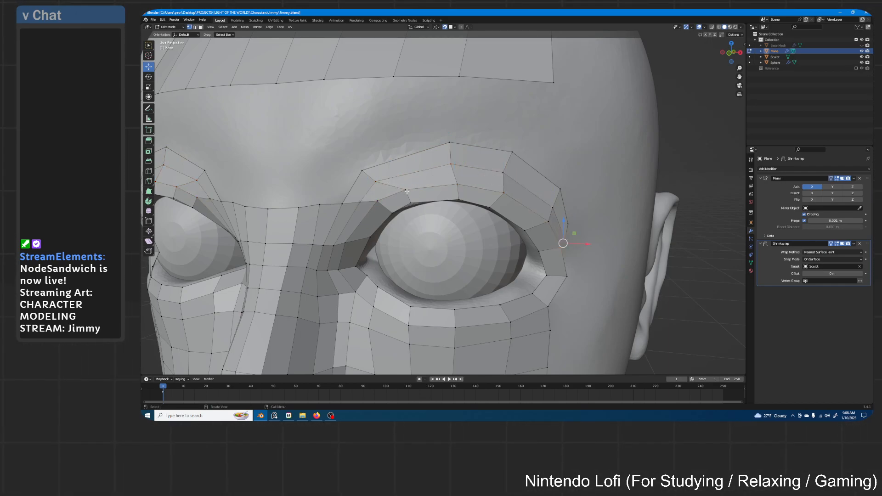
- Reposition the inner vertices of the eye ring and the two arches to even out the inner brow
{"action": "left_click", "coordinate": [406, 190]}
{"action": "key", "text": "g"}
{"action": "left_click", "coordinate": [400, 190]}
{"action": "left_click", "coordinate": [375, 181]}
{"action": "key", "text": "g"}
{"action": "left_click", "coordinate": [367, 171]}
{"action": "left_click", "coordinate": [362, 170]}
{"action": "key", "text": "g"}
{"action": "left_click", "coordinate": [360, 170]}
- Nudge the two brow-line vertices between the nose bridge and the inner eye into an even spacing
{"action": "left_click", "coordinate": [341, 205]}
{"action": "key", "text": "g"}
{"action": "left_click", "coordinate": [336, 204]}
{"action": "left_click", "coordinate": [319, 204]}
{"action": "key", "text": "g"}
{"action": "left_click", "coordinate": [318, 206]}
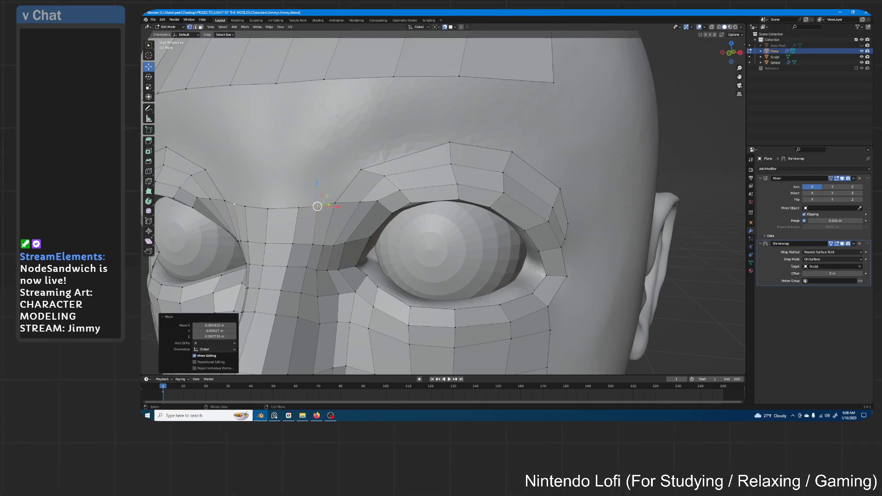
- Adjust the middle-loop vertices and the outer top vertices of the arches above the eye to smooth the loops
{"action": "left_click", "coordinate": [385, 176]}
{"action": "key", "text": "g"}
{"action": "left_click", "coordinate": [382, 177]}
{"action": "left_click", "coordinate": [451, 164]}
{"action": "key", "text": "g"}
{"action": "left_click", "coordinate": [453, 164]}
{"action": "middle_click_drag", "start_coordinate": [437, 186], "coordinate": [416, 184]}
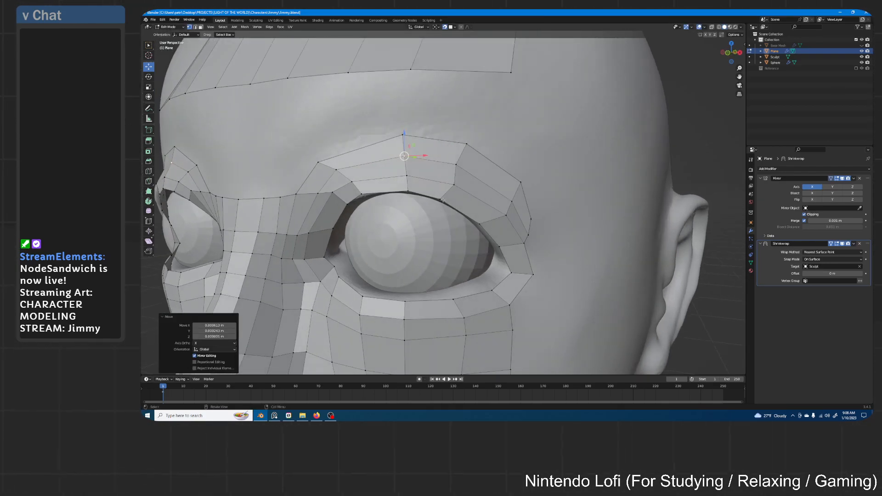
{"action": "key", "text": "g"}
{"action": "left_click", "coordinate": [462, 168]}
{"action": "key", "text": "g"}
{"action": "left_click", "coordinate": [470, 146]}
- Reposition the arch vertices beside the eye's outer corner so the loops meet there cleanly
{"action": "middle_click_drag", "start_coordinate": [536, 233], "coordinate": [487, 187]}
{"action": "left_click", "coordinate": [476, 184]}
{"action": "left_click", "coordinate": [464, 150], "text": "shift"}
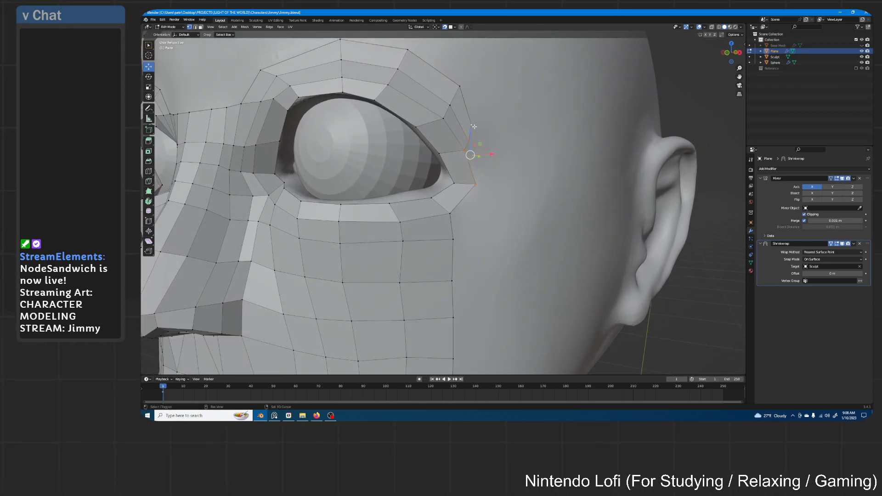
{"action": "left_click", "coordinate": [470, 130]}
{"action": "key", "text": "g"}
{"action": "left_click", "coordinate": [473, 128]}
{"action": "left_click", "coordinate": [468, 141]}
{"action": "key", "text": "g"}
{"action": "left_click", "coordinate": [469, 144]}
{"action": "scroll", "coordinate": [490, 134], "scroll_direction": "down", "scroll_amount": 3}
{"action": "middle_click_drag", "start_coordinate": [490, 134], "coordinate": [512, 134]}
{"action": "scroll", "coordinate": [512, 133], "scroll_direction": "up", "scroll_amount": 1}
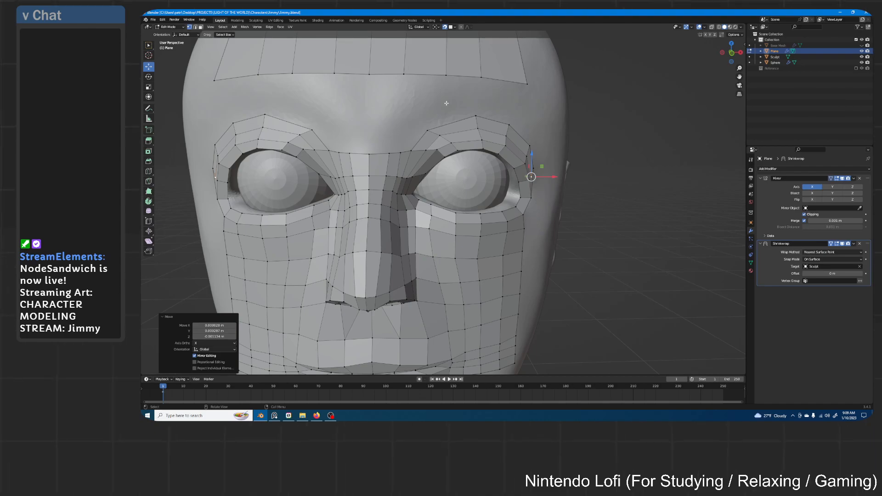
- Extrude the brow-line edges above the nose bridge upward and merge the row's end vertex into the arch's inner corner
{"action": "scroll", "coordinate": [446, 105], "scroll_direction": "up", "scroll_amount": 4}
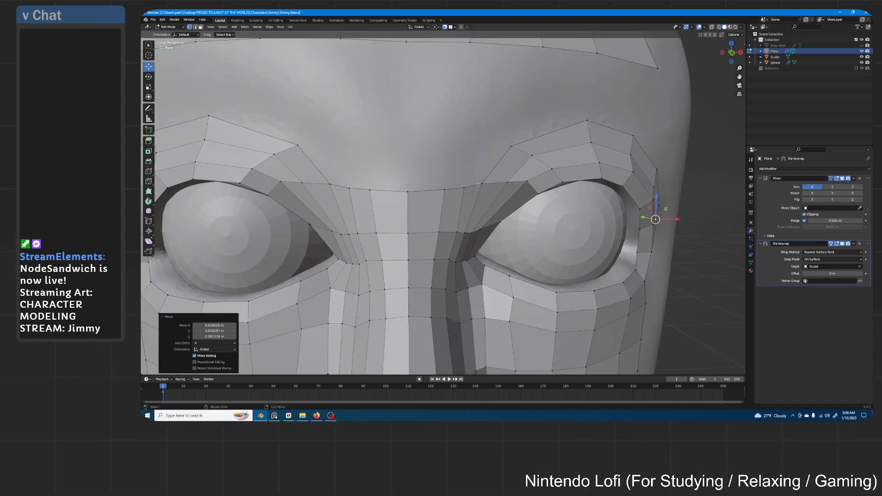
{"action": "left_click", "coordinate": [481, 183]}
{"action": "left_click", "coordinate": [407, 192], "text": "ctrl"}
{"action": "key", "text": "e"}
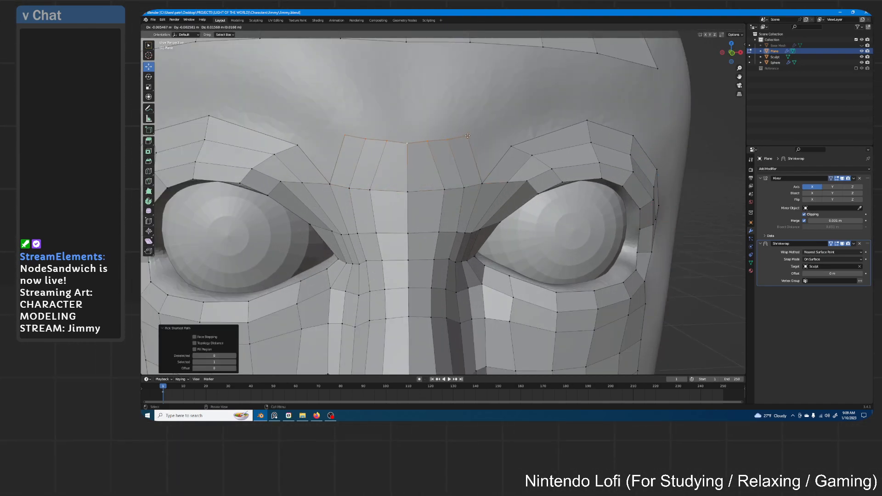
{"action": "left_click", "coordinate": [487, 142]}
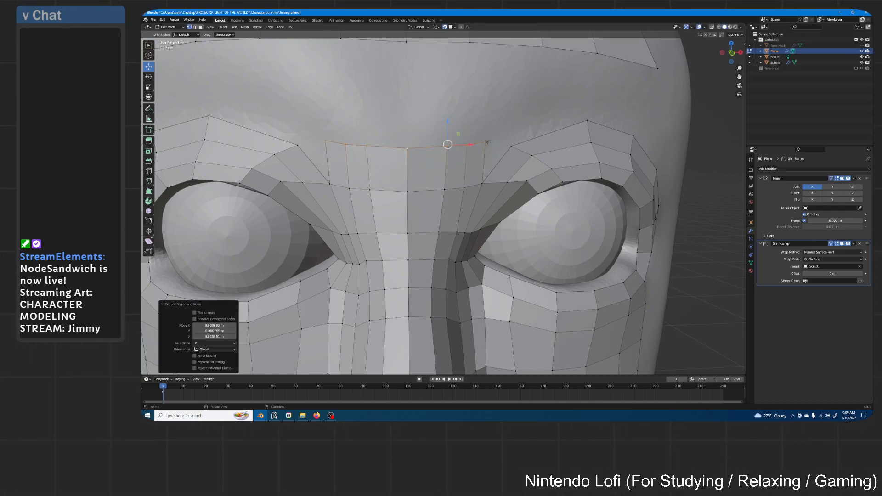
{"action": "key", "text": "m"}
{"action": "left_click", "coordinate": [484, 142]}
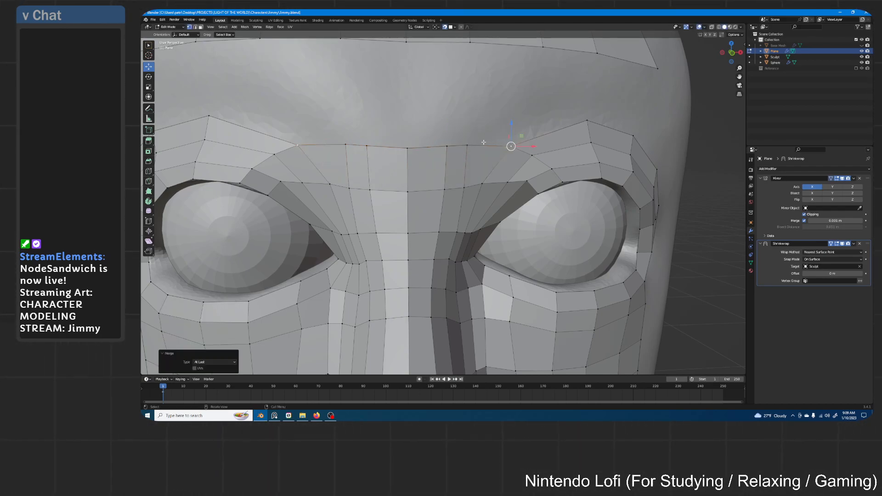
- Even out the spacing of the vertices along the newly extruded row between the brows
{"action": "key", "text": "g"}
{"action": "left_click", "coordinate": [478, 145]}
{"action": "key", "text": "g"}
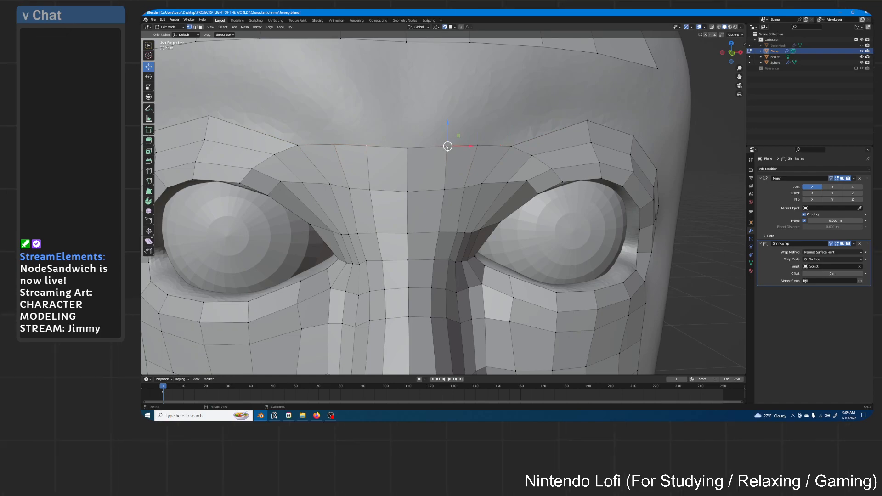
{"action": "left_click", "coordinate": [449, 145]}
- Extrude a second row upward from the brow row and merge its end vertex into the top of the eye arch
{"action": "left_click", "coordinate": [512, 146]}
{"action": "left_click", "coordinate": [407, 148], "text": "ctrl"}
{"action": "middle_click_drag", "start_coordinate": [464, 102], "coordinate": [466, 194], "text": "shift"}
{"action": "key", "text": "e"}
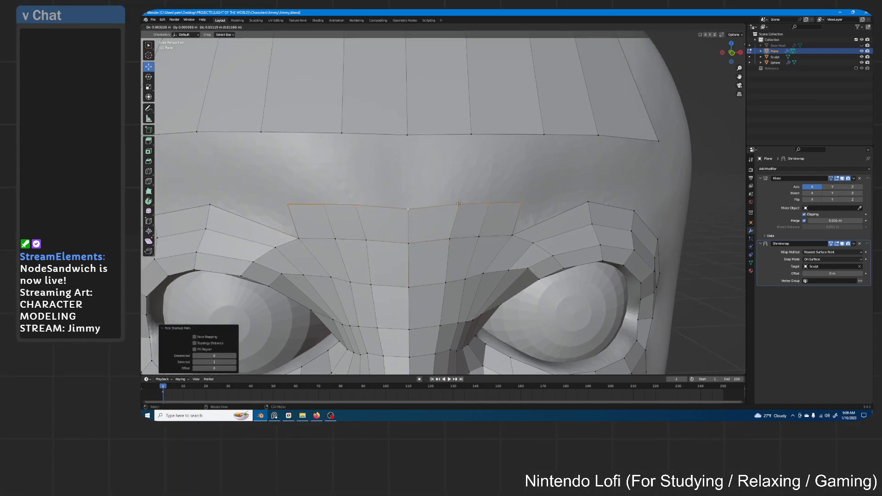
{"action": "left_click", "coordinate": [450, 197]}
{"action": "left_click", "coordinate": [515, 196]}
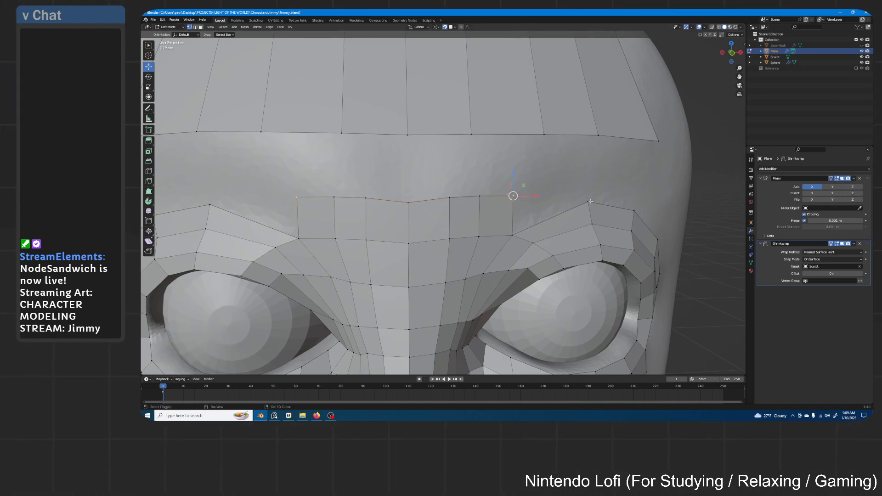
{"action": "key", "text": "m"}
{"action": "left_click", "coordinate": [592, 201]}
- Spread the second row's inner vertices outward to line up with the forehead columns
{"action": "left_click", "coordinate": [480, 196]}
{"action": "key", "text": "g"}
{"action": "left_click", "coordinate": [513, 200]}
{"action": "left_click", "coordinate": [450, 198]}
{"action": "key", "text": "g"}
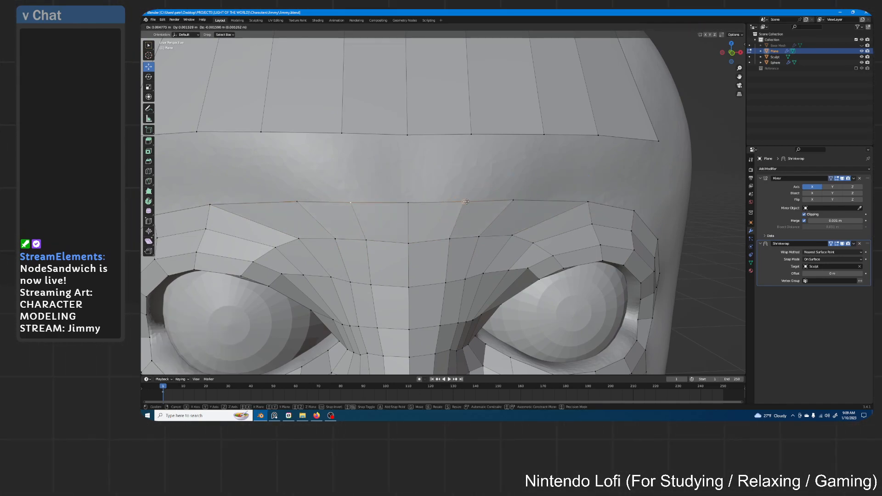
{"action": "left_click", "coordinate": [469, 199]}
- Bridge the gap between the brow row and the forehead strip with faces and move the strip's outer corner vertex inward
{"action": "left_click", "coordinate": [408, 203]}
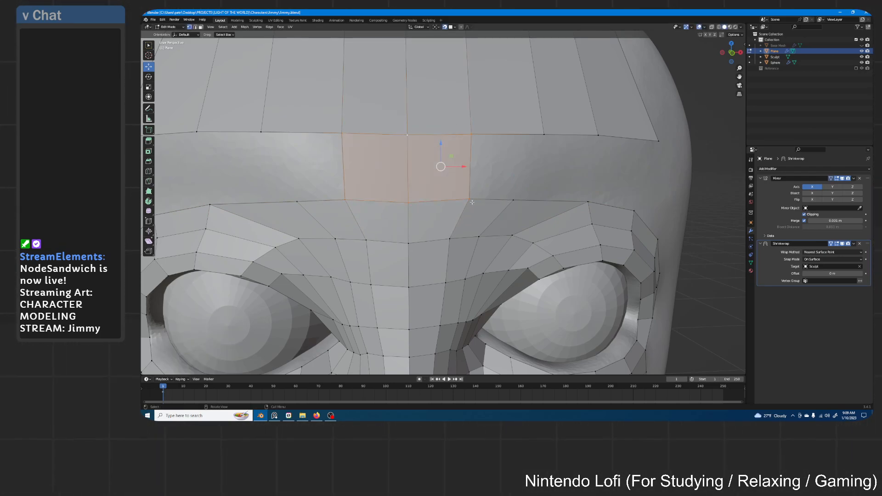
{"action": "middle_click_drag", "start_coordinate": [528, 166], "coordinate": [533, 127]}
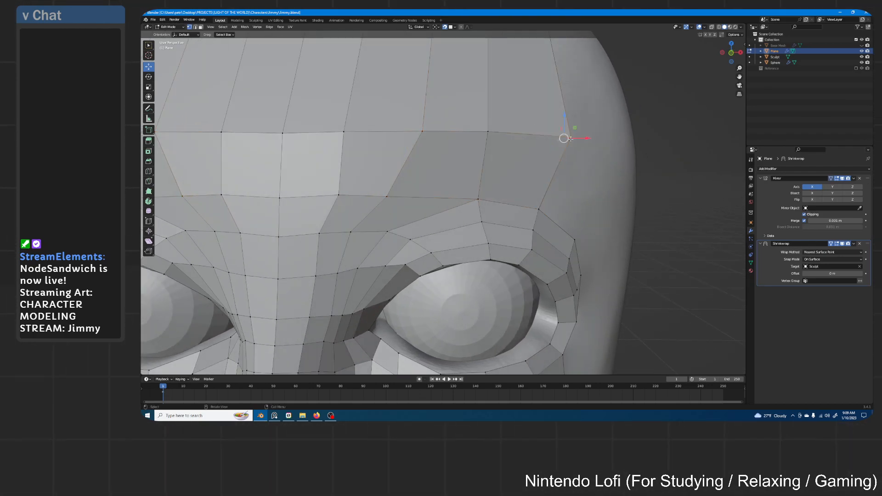
{"action": "key", "text": "g"}
{"action": "left_click", "coordinate": [557, 135]}
{"action": "scroll", "coordinate": [476, 173], "scroll_direction": "down", "scroll_amount": 4}
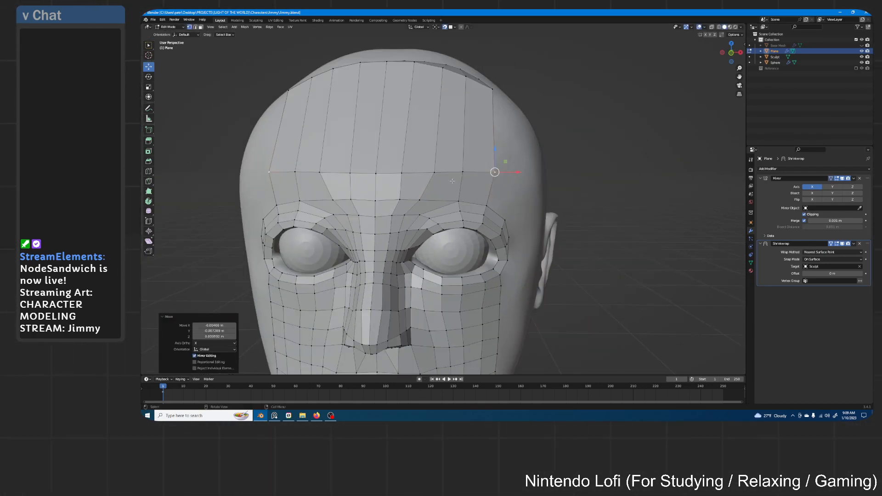
- Nudge the inner vertex above the brows and the outer vertex of the forehead row into a smoother flow
{"action": "left_click", "coordinate": [400, 199]}
{"action": "key", "text": "g"}
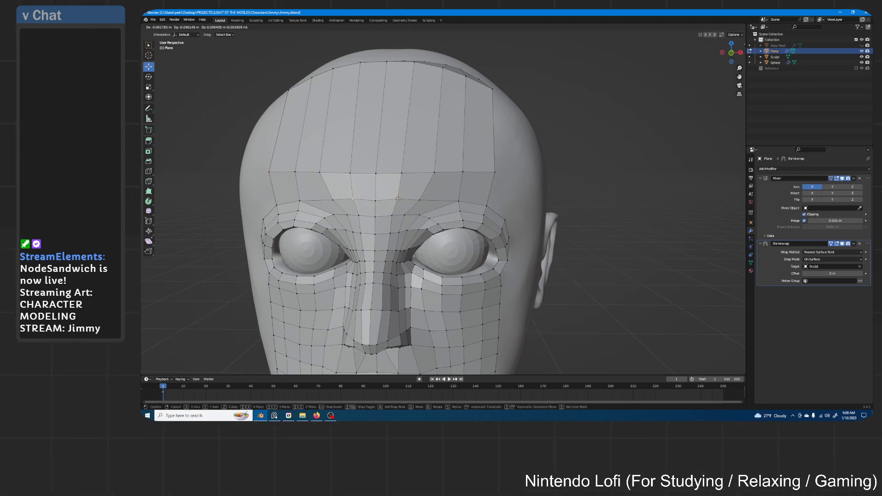
{"action": "left_click", "coordinate": [398, 199]}
{"action": "scroll", "coordinate": [424, 201], "scroll_direction": "down", "scroll_amount": 2}
{"action": "middle_click_drag", "start_coordinate": [487, 183], "coordinate": [486, 161]}
{"action": "scroll", "coordinate": [481, 182], "scroll_direction": "up", "scroll_amount": 2}
{"action": "left_click", "coordinate": [481, 158]}
{"action": "key", "text": "g"}
{"action": "left_click", "coordinate": [478, 156]}
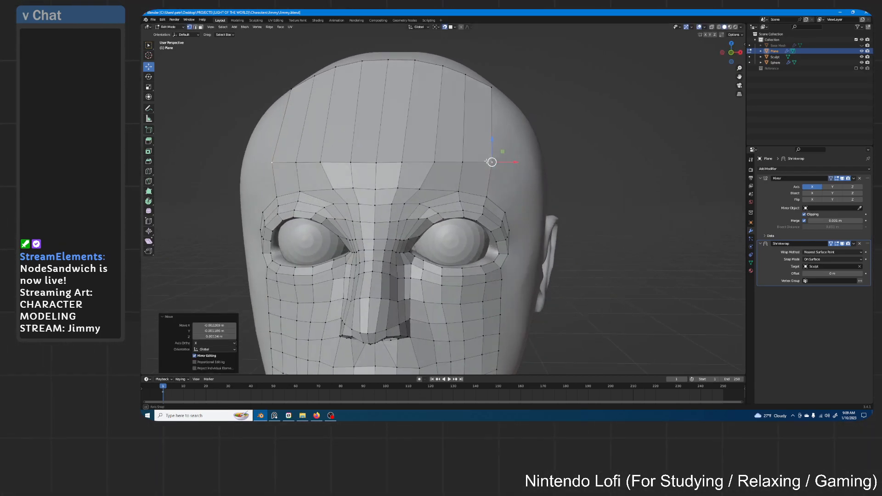
- Select the edge row across the lower forehead and slide it up toward the crown
{"action": "scroll", "coordinate": [487, 165], "scroll_direction": "down", "scroll_amount": 5}
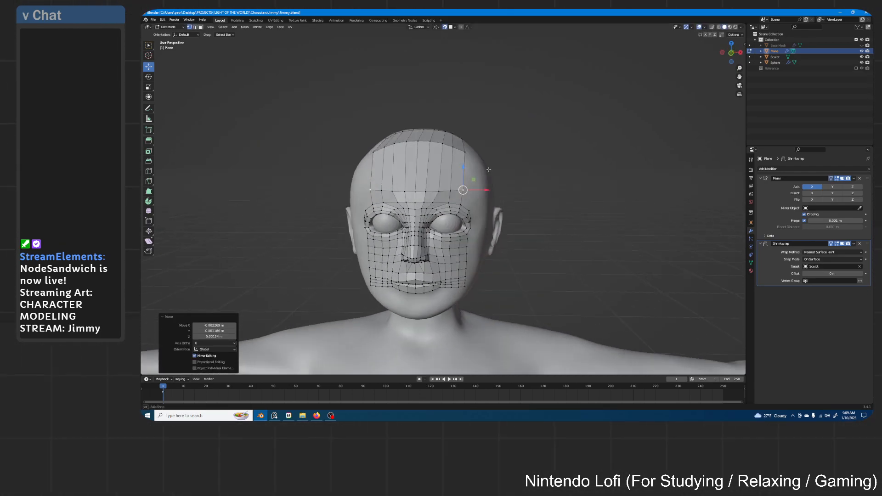
{"action": "scroll", "coordinate": [489, 170], "scroll_direction": "up", "scroll_amount": 6}
{"action": "left_click", "coordinate": [350, 176], "text": "ctrl"}
{"action": "scroll", "coordinate": [349, 176], "scroll_direction": "down", "scroll_amount": 3}
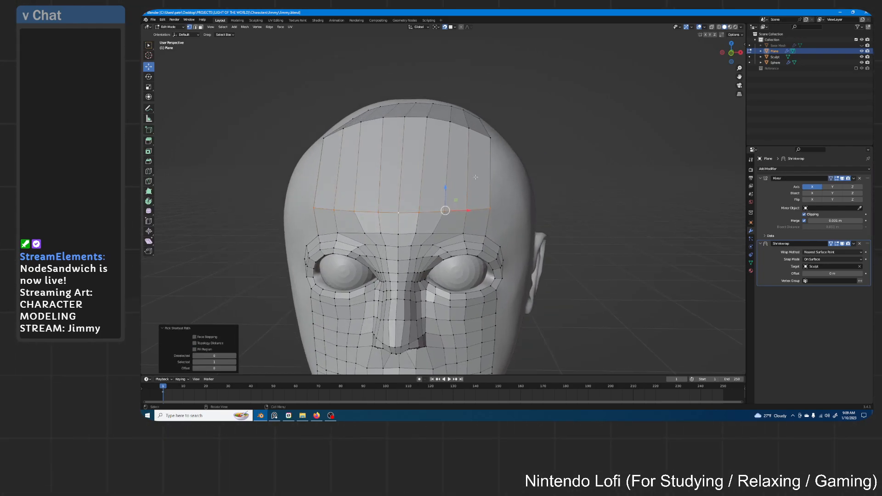
{"action": "middle_click_drag", "start_coordinate": [350, 176], "coordinate": [416, 181]}
{"action": "key", "text": "g"}
{"action": "key", "text": "g"}
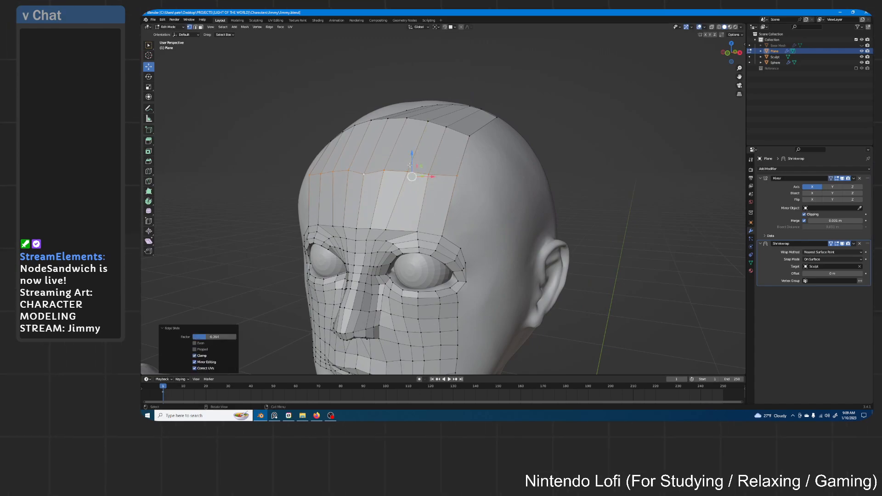
{"action": "left_click", "coordinate": [411, 165]}
- Flatten the selected forehead row by scaling it to 0 on every axis except X
{"action": "middle_click_drag", "start_coordinate": [410, 165], "coordinate": [422, 165]}
{"action": "key", "text": "s"}
{"action": "key", "text": "shift+x"}
{"action": "key", "text": "0"}
{"action": "key", "text": "Return"}
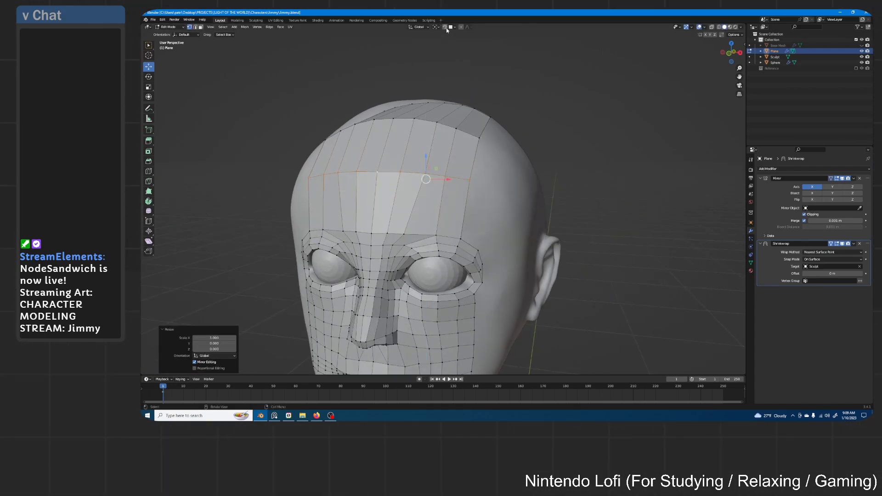
{"action": "middle_click_drag", "start_coordinate": [471, 150], "coordinate": [466, 188]}
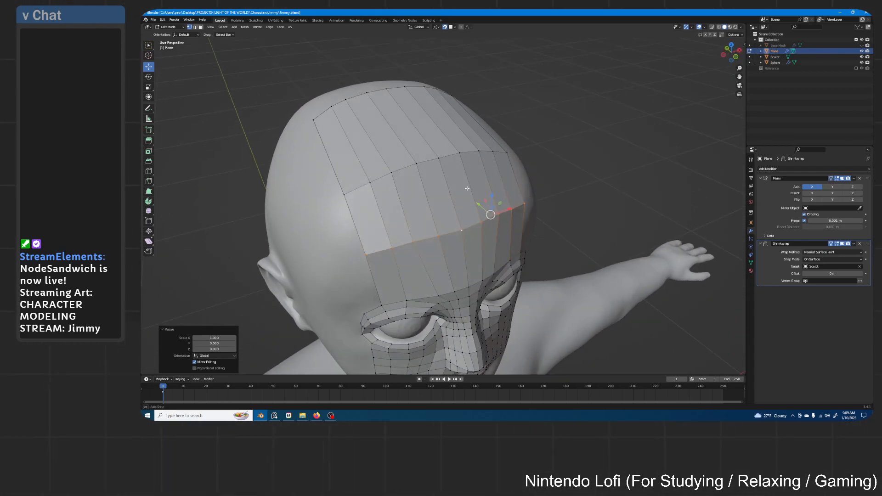
- Slide the edge row at the front of the crown along the head's surface to even out the face lengths
{"action": "middle_click_drag", "start_coordinate": [422, 167], "coordinate": [506, 106]}
{"action": "key", "text": "g"}
{"action": "key", "text": "g"}
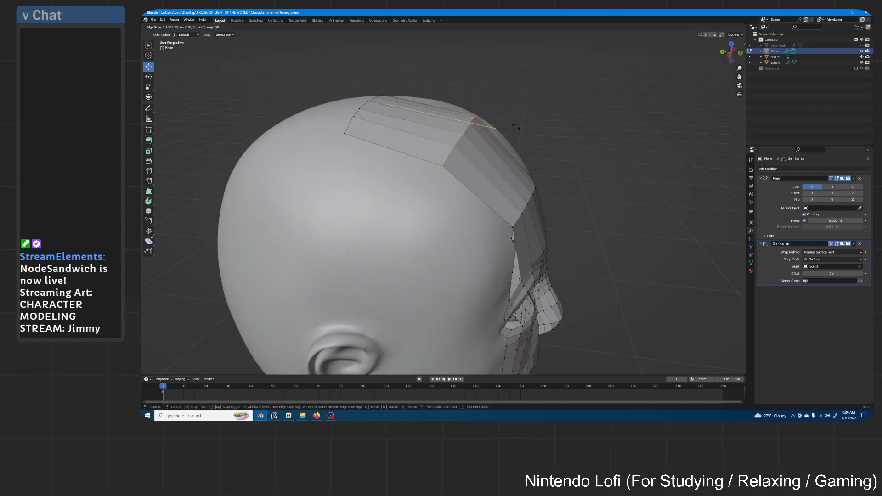
{"action": "left_click", "coordinate": [514, 126]}
- Extrude a three-segment edge chain from the eye's outer corner down the cheek beside the existing face mesh
{"action": "middle_click_drag", "start_coordinate": [525, 87], "coordinate": [506, 129]}
{"action": "scroll", "coordinate": [451, 170], "scroll_direction": "up", "scroll_amount": 4}
{"action": "middle_click_drag", "start_coordinate": [452, 170], "coordinate": [465, 129], "text": "shift"}
{"action": "left_click", "coordinate": [458, 119]}
{"action": "scroll", "coordinate": [464, 129], "scroll_direction": "up", "scroll_amount": 1}
{"action": "key", "text": "e"}
{"action": "left_click", "coordinate": [465, 151]}
{"action": "key", "text": "e"}
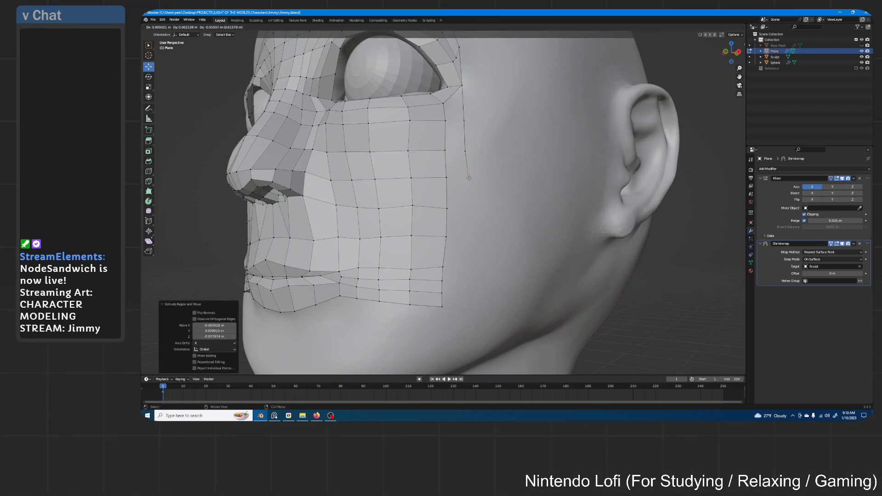
{"action": "left_click", "coordinate": [467, 177]}
{"action": "key", "text": "e"}
{"action": "left_click", "coordinate": [467, 235]}
- Extend the cheek edge chain downward with four more extruded segments until it is level with the mesh's lower edge
{"action": "scroll", "coordinate": [468, 198], "scroll_direction": "up", "scroll_amount": 3}
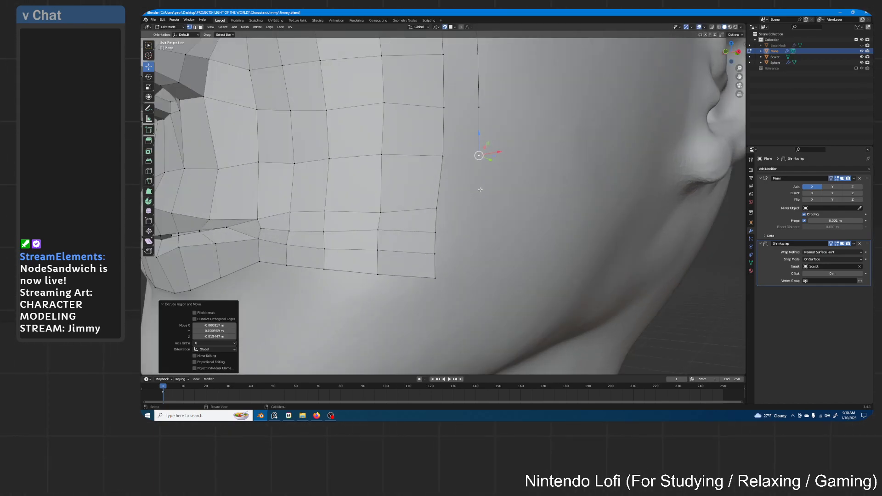
{"action": "scroll", "coordinate": [480, 190], "scroll_direction": "down", "scroll_amount": 2}
{"action": "key", "text": "e"}
{"action": "left_click", "coordinate": [469, 204]}
{"action": "key", "text": "e"}
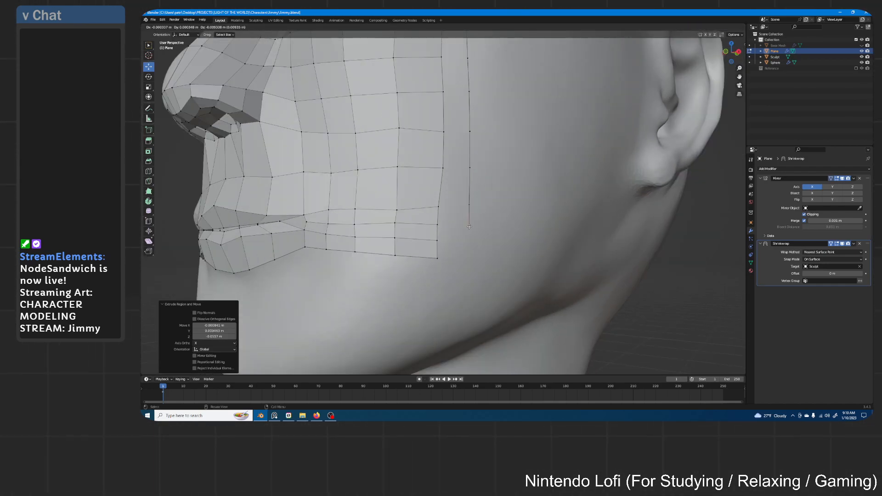
{"action": "left_click", "coordinate": [469, 222]}
{"action": "key", "text": "e"}
{"action": "left_click", "coordinate": [469, 240]}
{"action": "key", "text": "e"}
{"action": "left_click", "coordinate": [470, 258]}
- Fill the gap between the new edge chain and the outer cheek mesh with faces
{"action": "scroll", "coordinate": [469, 258], "scroll_direction": "down", "scroll_amount": 3}
{"action": "middle_click_drag", "start_coordinate": [455, 53], "coordinate": [476, 168], "text": "shift"}
{"action": "left_click", "coordinate": [476, 174]}
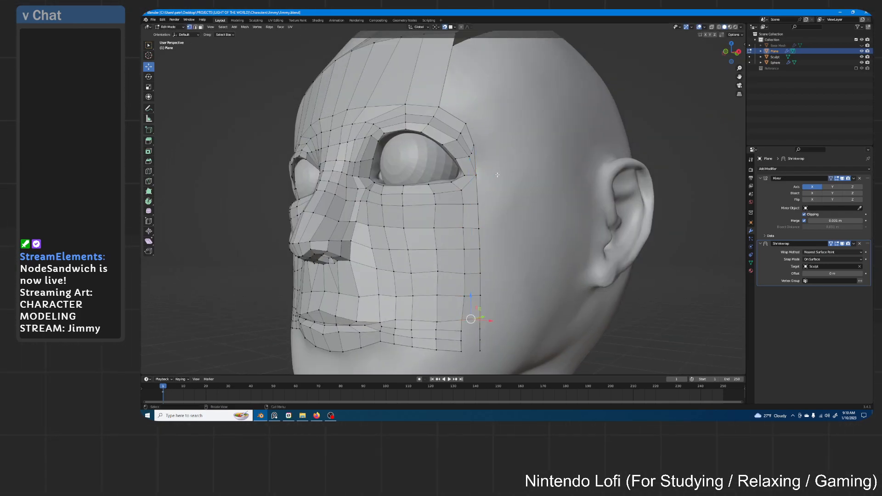
{"action": "middle_click_drag", "start_coordinate": [498, 176], "coordinate": [443, 145]}
{"action": "scroll", "coordinate": [519, 189], "scroll_direction": "down", "scroll_amount": 3}
{"action": "scroll", "coordinate": [443, 145], "scroll_direction": "up", "scroll_amount": 4}
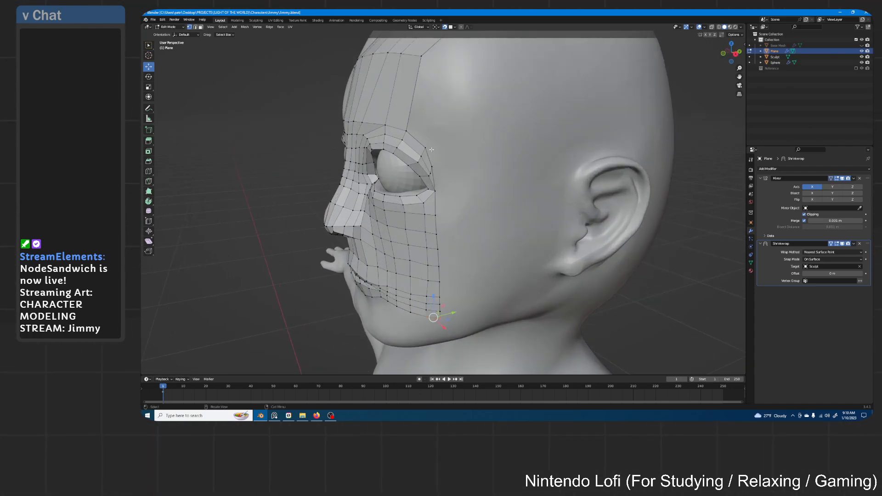
- Extrude an edge chain from the outer brow corner up the temple toward the crown, alongside the forehead mesh
{"action": "scroll", "coordinate": [434, 147], "scroll_direction": "up", "scroll_amount": 3}
{"action": "middle_click_drag", "start_coordinate": [432, 168], "coordinate": [491, 205]}
{"action": "scroll", "coordinate": [449, 170], "scroll_direction": "down", "scroll_amount": 2}
{"action": "middle_click_drag", "start_coordinate": [490, 205], "coordinate": [499, 218]}
{"action": "key", "text": "e"}
{"action": "left_click", "coordinate": [519, 137]}
{"action": "middle_click_drag", "start_coordinate": [518, 137], "coordinate": [444, 280], "text": "shift"}
{"action": "key", "text": "e"}
{"action": "left_click", "coordinate": [539, 179]}
- Rework the extruded edge segments along the temple so they link the outer brow corner with the crown
{"action": "left_click", "coordinate": [432, 282]}
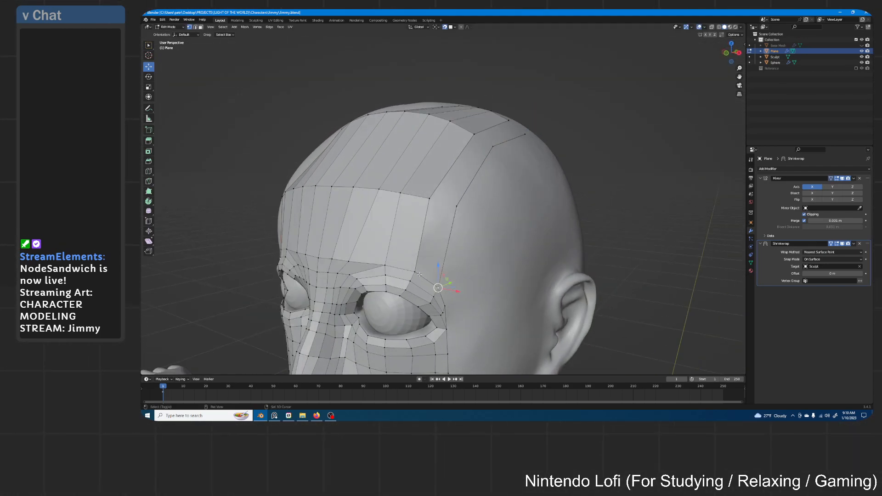
{"action": "left_click", "coordinate": [513, 162]}
{"action": "middle_click_drag", "start_coordinate": [513, 163], "coordinate": [454, 225]}
{"action": "middle_click_drag", "start_coordinate": [463, 179], "coordinate": [439, 223]}
{"action": "key", "text": "e"}
{"action": "left_click", "coordinate": [473, 200]}
{"action": "key", "text": "e"}
{"action": "left_click", "coordinate": [465, 208]}
{"action": "key", "text": "e"}
{"action": "left_click", "coordinate": [540, 161]}
{"action": "middle_click_drag", "start_coordinate": [515, 183], "coordinate": [451, 232]}
{"action": "left_click", "coordinate": [444, 232]}
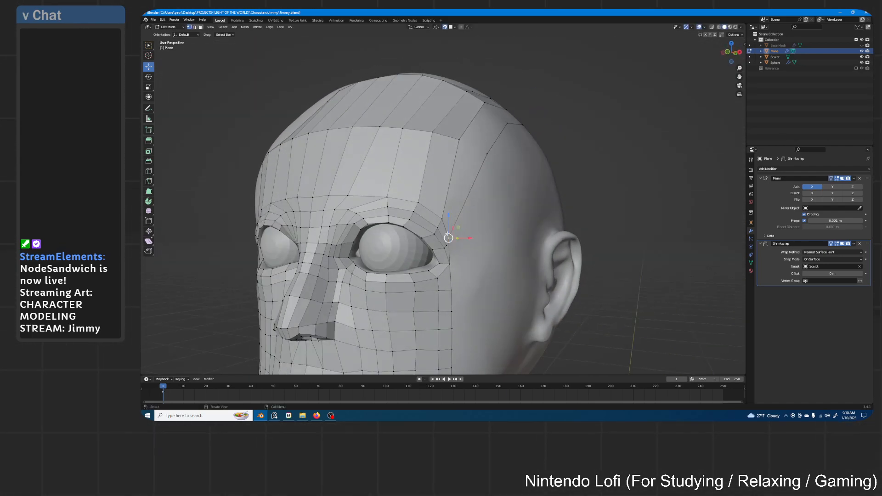
- Fill the strip between the forehead and the temple chain with faces and move the vertex at the outer brow corner
{"action": "middle_click_drag", "start_coordinate": [481, 171], "coordinate": [527, 136]}
{"action": "left_click", "coordinate": [514, 172]}
{"action": "key", "text": "g"}
{"action": "left_click", "coordinate": [514, 173]}
{"action": "middle_click_drag", "start_coordinate": [496, 228], "coordinate": [510, 160], "text": "shift"}
{"action": "left_click", "coordinate": [498, 189]}
{"action": "key", "text": "g"}
{"action": "left_click", "coordinate": [499, 190]}
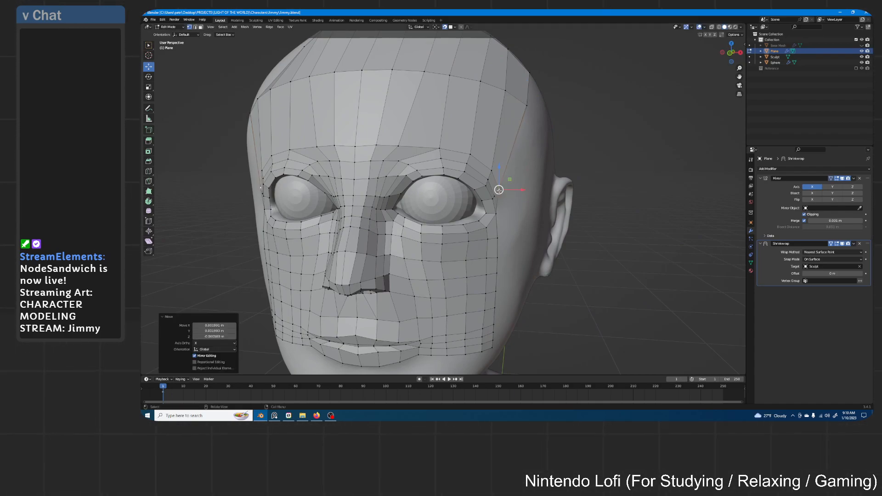
- Reposition the vertices of the outer eye loop and outer brow to even out their spacing
{"action": "left_click", "coordinate": [496, 198]}
{"action": "key", "text": "g"}
{"action": "left_click", "coordinate": [496, 195]}
{"action": "left_click", "coordinate": [488, 179]}
{"action": "key", "text": "g"}
{"action": "left_click", "coordinate": [488, 178]}
{"action": "left_click", "coordinate": [467, 164]}
{"action": "key", "text": "g"}
{"action": "left_click", "coordinate": [467, 164]}
- Try dividing the long crown faces with loop cuts and the long forehead faces with two loop cuts
{"action": "scroll", "coordinate": [487, 196], "scroll_direction": "down", "scroll_amount": 2}
{"action": "middle_click_drag", "start_coordinate": [460, 205], "coordinate": [453, 162], "text": "shift"}
{"action": "scroll", "coordinate": [468, 160], "scroll_direction": "up", "scroll_amount": 3}
{"action": "scroll", "coordinate": [469, 160], "scroll_direction": "down", "scroll_amount": 3}
{"action": "key", "text": "ctrl+r"}
{"action": "scroll", "coordinate": [485, 149], "scroll_direction": "up", "scroll_amount": 2}
{"action": "left_click", "coordinate": [485, 149]}
{"action": "left_click", "coordinate": [496, 140]}
{"action": "right_click", "coordinate": [496, 141]}
{"action": "scroll", "coordinate": [453, 161], "scroll_direction": "up", "scroll_amount": 1}
{"action": "key", "text": "ctrl+r"}
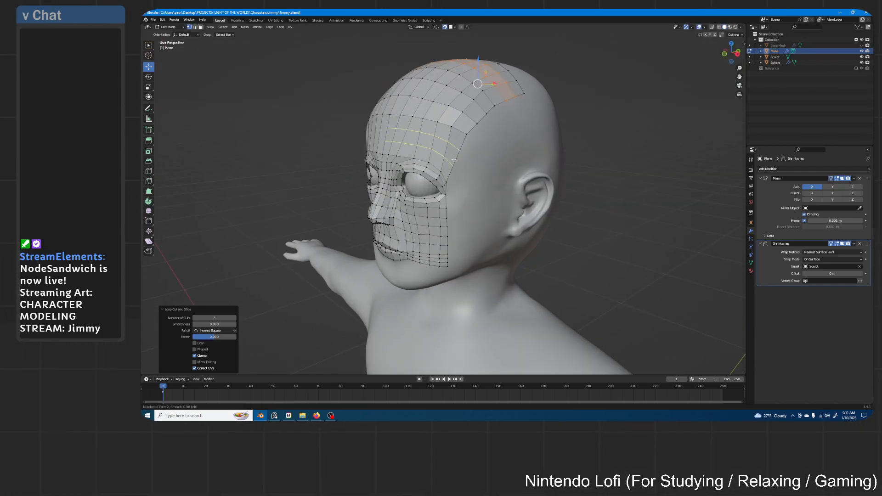
{"action": "left_click", "coordinate": [454, 159]}
{"action": "right_click", "coordinate": [455, 159]}
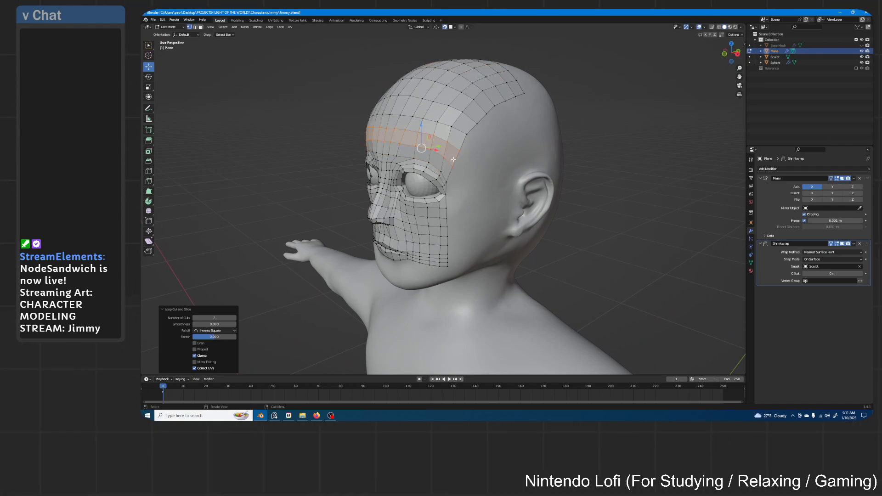
- Select the outer cheek edge column from the eye corner to the mesh's lower edge and extrude it toward the ear
{"action": "scroll", "coordinate": [568, 161], "scroll_direction": "down", "scroll_amount": 2}
{"action": "middle_click_drag", "start_coordinate": [568, 161], "coordinate": [463, 133]}
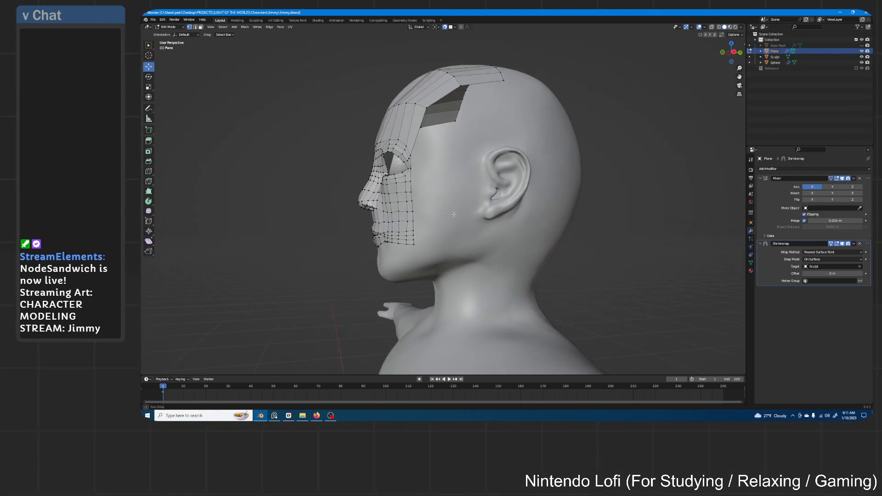
{"action": "scroll", "coordinate": [451, 216], "scroll_direction": "up", "scroll_amount": 4}
{"action": "middle_click_drag", "start_coordinate": [407, 180], "coordinate": [451, 162]}
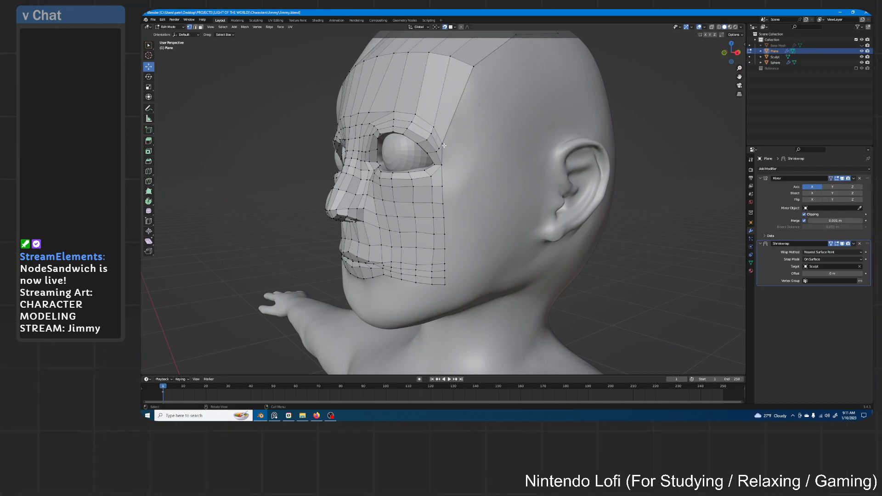
{"action": "left_click", "coordinate": [445, 282], "text": "ctrl"}
{"action": "middle_click_drag", "start_coordinate": [445, 230], "coordinate": [397, 222]}
{"action": "key", "text": "e"}
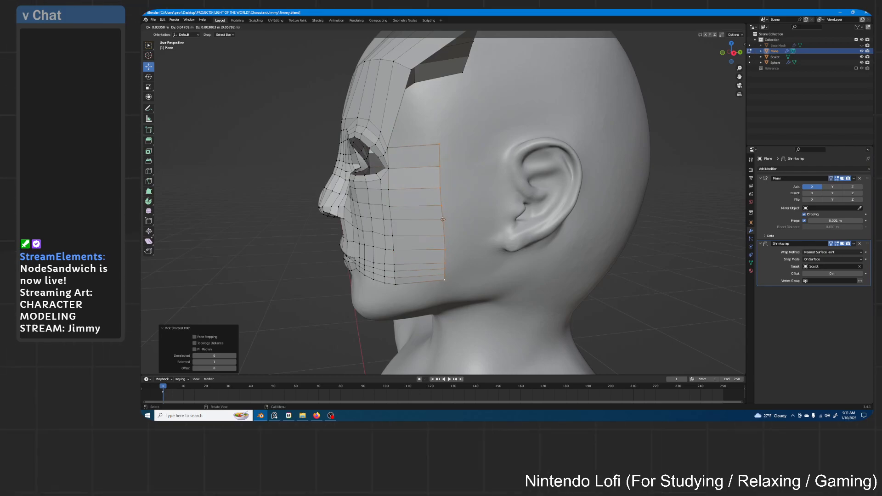
{"action": "left_click", "coordinate": [441, 220]}
{"action": "middle_click_drag", "start_coordinate": [442, 220], "coordinate": [469, 242]}
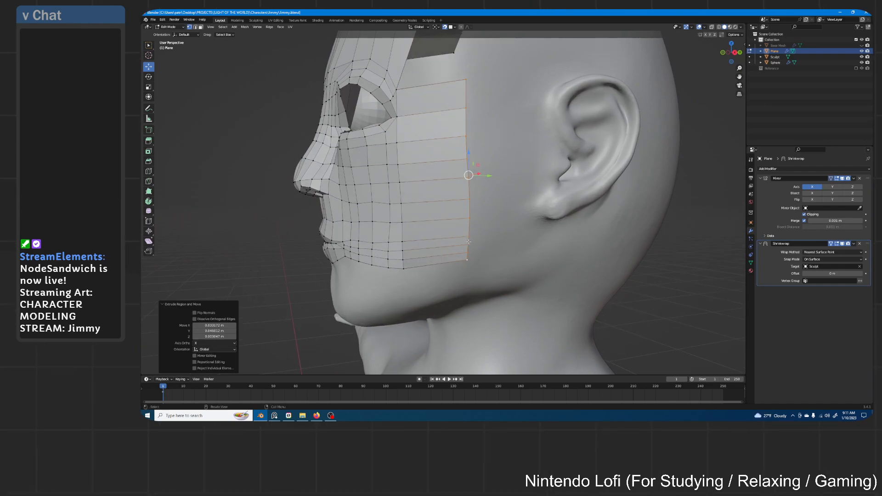
- Merge the neighbouring vertices near the lower end of the extruded cheek strip's outer edge
{"action": "left_click", "coordinate": [468, 250]}
{"action": "key", "text": "m"}
{"action": "left_click", "coordinate": [468, 244]}
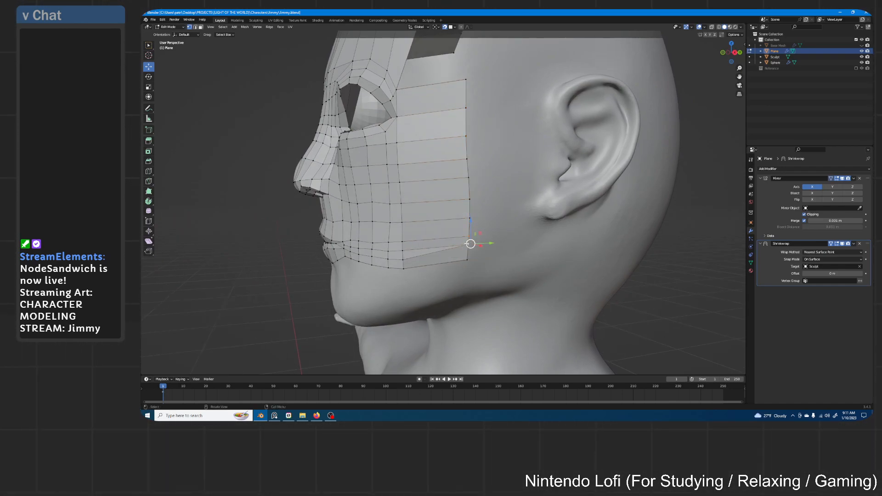
{"action": "key", "text": "m"}
{"action": "left_click", "coordinate": [468, 244]}
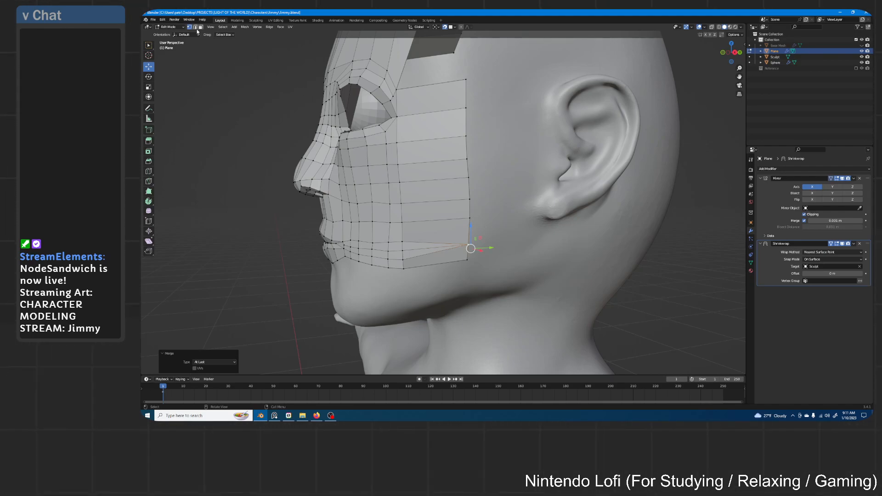
- Dissolve the leftover edges around the lower end of the extruded cheek strip
{"action": "left_click", "coordinate": [195, 27]}
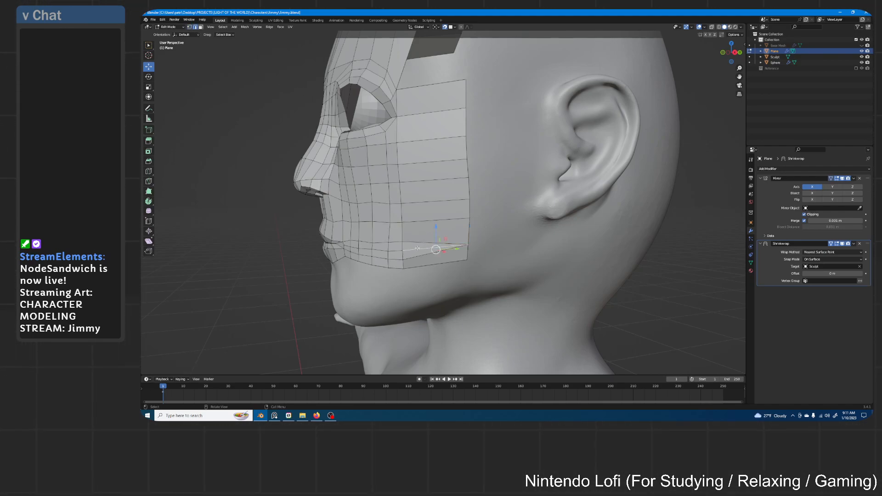
{"action": "key", "text": "x"}
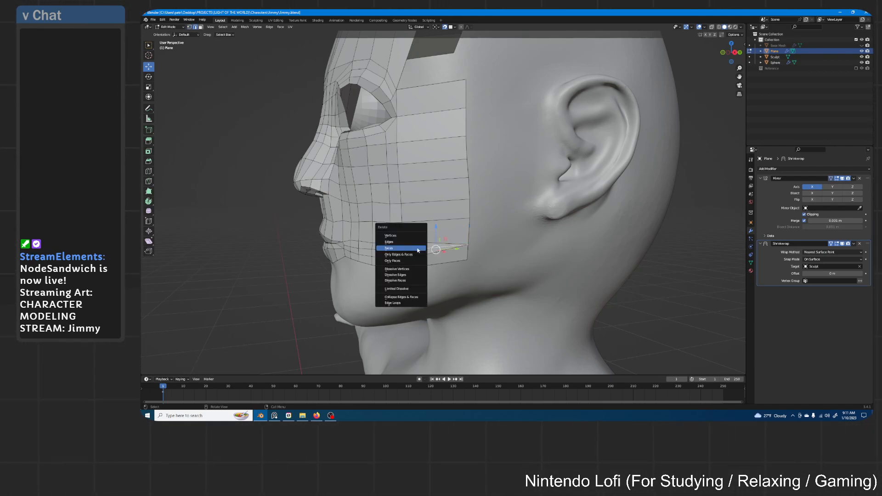
{"action": "left_click", "coordinate": [409, 275]}
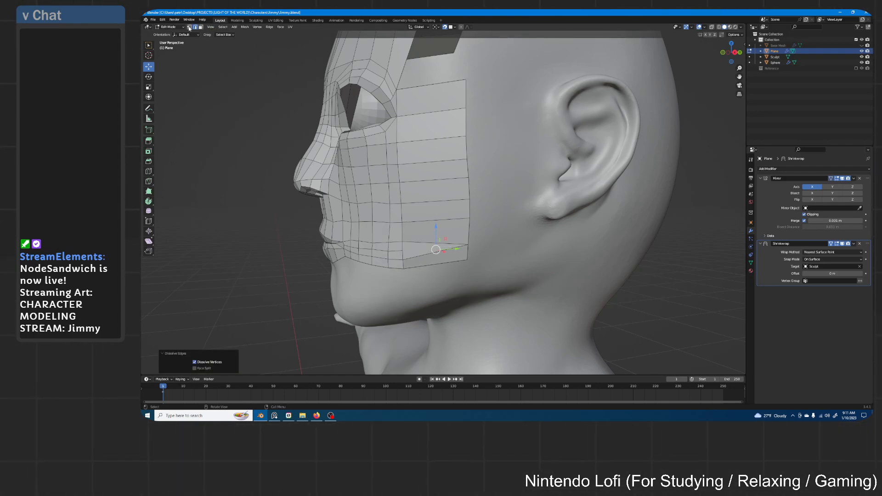
{"action": "left_click", "coordinate": [190, 27]}
{"action": "middle_click_drag", "start_coordinate": [413, 184], "coordinate": [507, 205]}
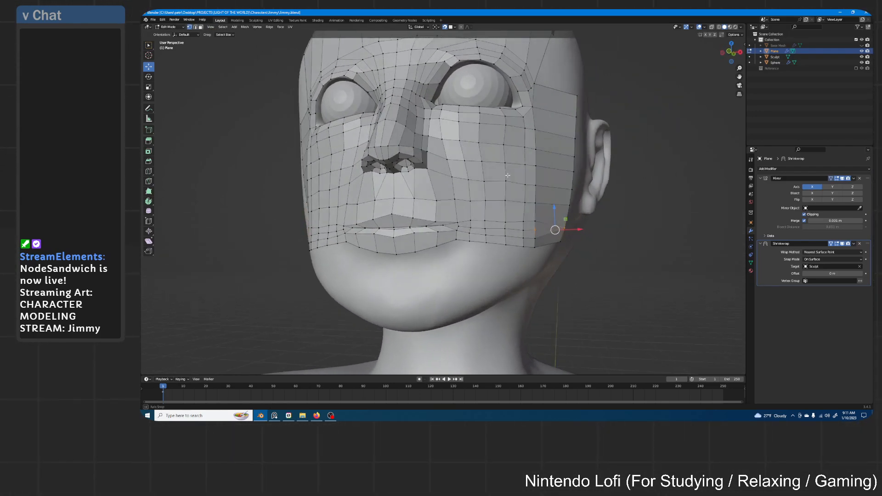
{"action": "scroll", "coordinate": [511, 210], "scroll_direction": "up", "scroll_amount": 4}
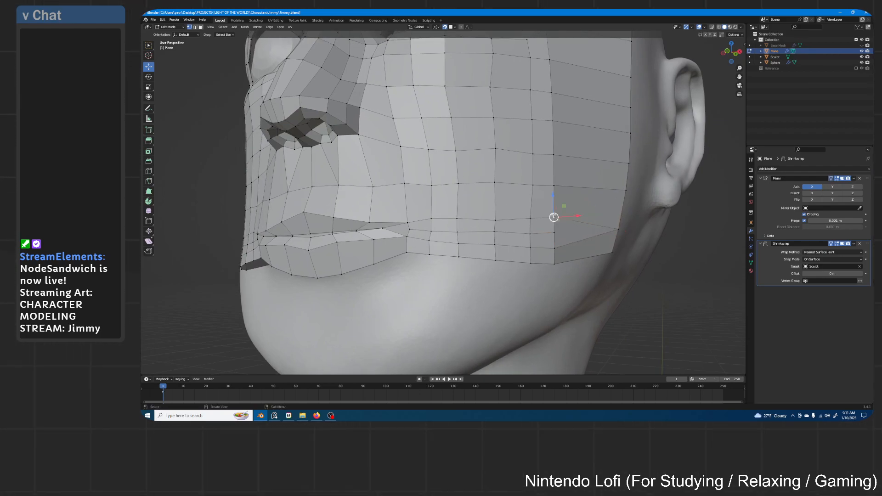
{"action": "key", "text": "x"}
{"action": "left_click", "coordinate": [483, 230]}
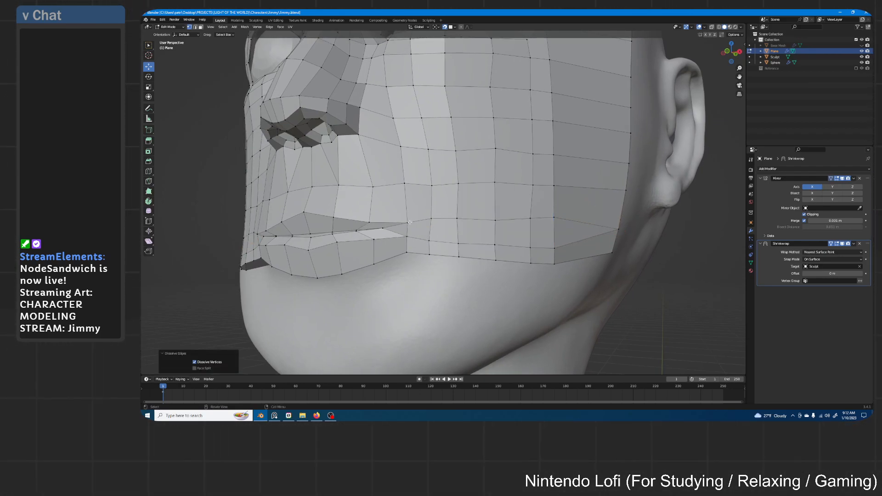
- Merge the vertex pairs at center from the mouth corner outward, collapsing the narrow face row beside the lips
{"action": "left_click", "coordinate": [408, 223], "text": "shift"}
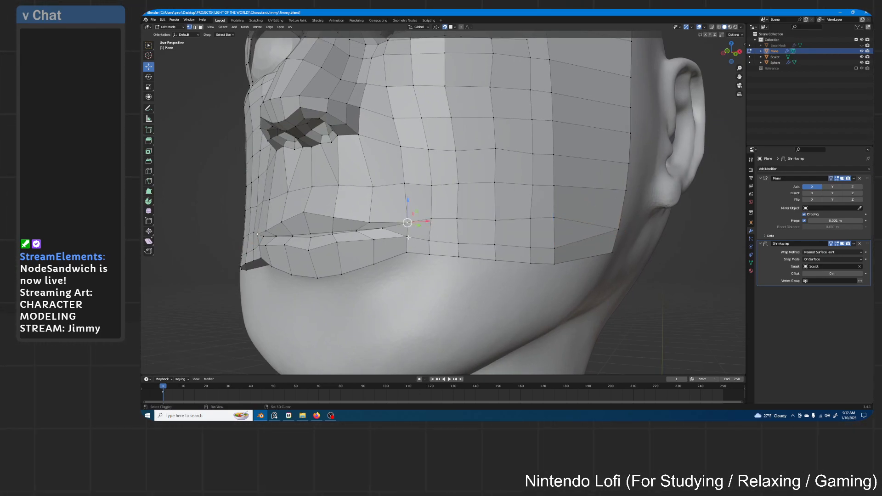
{"action": "key", "text": "m"}
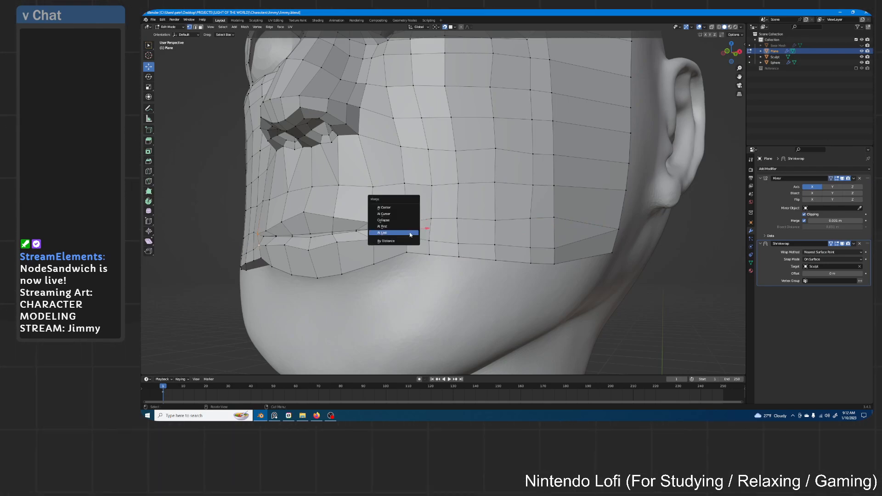
{"action": "left_click", "coordinate": [388, 207]}
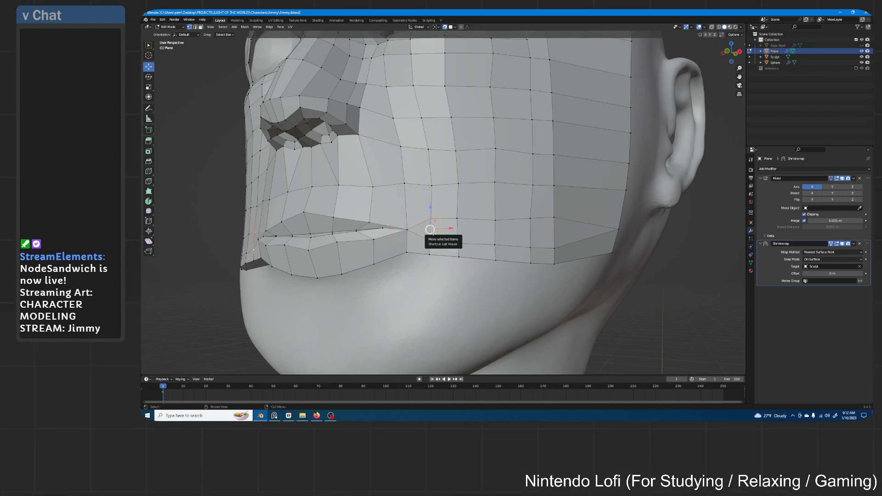
{"action": "key", "text": "m"}
{"action": "left_click", "coordinate": [432, 233]}
{"action": "left_click", "coordinate": [457, 231], "text": "shift"}
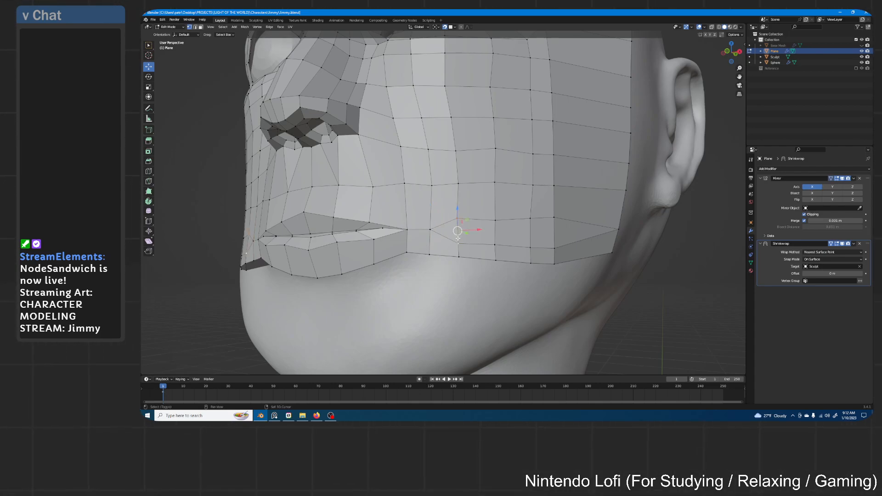
{"action": "key", "text": "m"}
{"action": "left_click", "coordinate": [457, 231]}
- Merge the remaining vertex pairs of the narrow row across the cheek up to the extruded strip
{"action": "left_click", "coordinate": [494, 233], "text": "shift"}
{"action": "key", "text": "m"}
{"action": "left_click", "coordinate": [495, 233]}
{"action": "left_click", "coordinate": [530, 219], "text": "shift"}
{"action": "key", "text": "m"}
{"action": "left_click", "coordinate": [529, 233]}
{"action": "left_click", "coordinate": [554, 217], "text": "shift"}
{"action": "key", "text": "m"}
{"action": "left_click", "coordinate": [542, 231]}
- Move the lower-edge vertices beside the mouth corner to smooth the mesh's bottom boundary
{"action": "middle_click_drag", "start_coordinate": [539, 198], "coordinate": [575, 198]}
{"action": "key", "text": "g"}
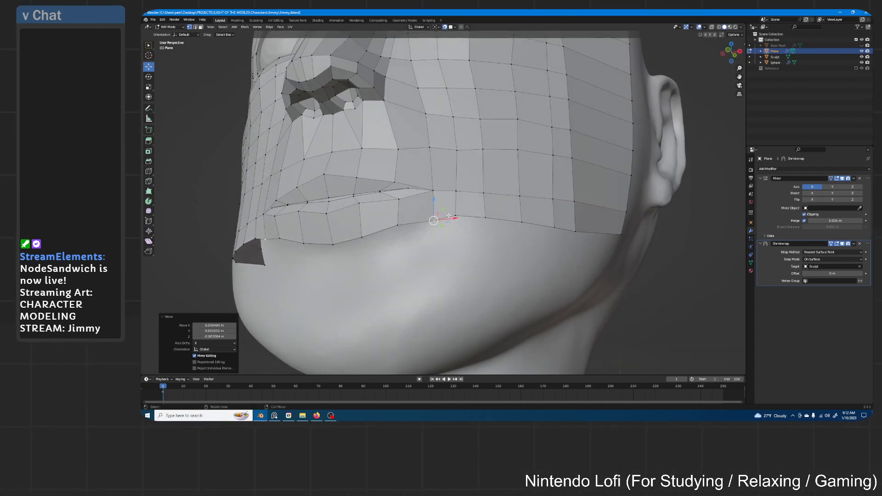
{"action": "left_click", "coordinate": [457, 219]}
{"action": "left_click", "coordinate": [485, 218]}
{"action": "key", "text": "g"}
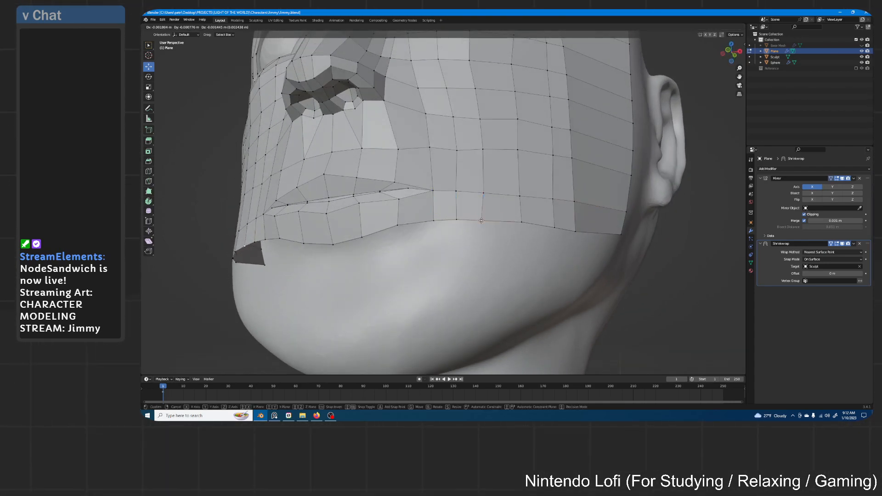
{"action": "left_click", "coordinate": [483, 221]}
{"action": "left_click", "coordinate": [523, 223]}
{"action": "key", "text": "g"}
{"action": "left_click", "coordinate": [521, 224]}
- Move the lower-edge vertices on the outer cheek, up to the extruded strip, to even out the boundary
{"action": "left_click", "coordinate": [555, 227]}
{"action": "key", "text": "g"}
{"action": "left_click", "coordinate": [556, 227]}
{"action": "left_click", "coordinate": [575, 232]}
{"action": "key", "text": "g"}
{"action": "left_click", "coordinate": [579, 231]}
{"action": "middle_click_drag", "start_coordinate": [580, 231], "coordinate": [529, 232]}
{"action": "key", "text": "g"}
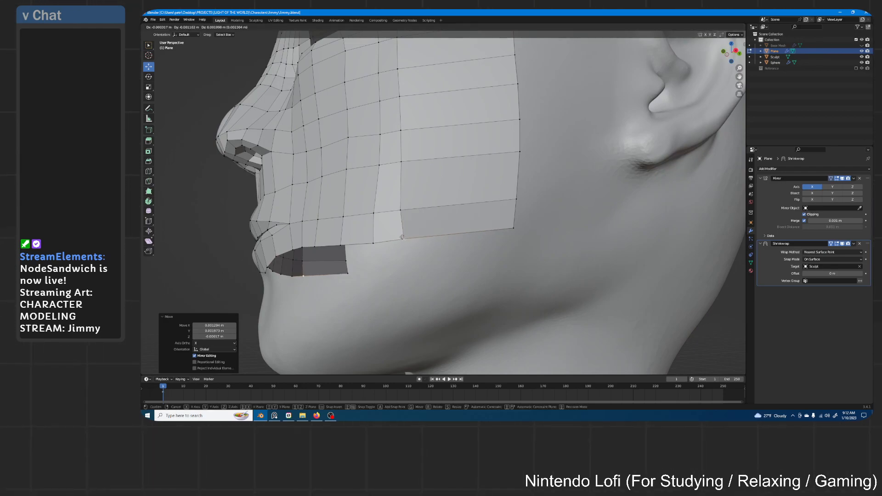
{"action": "left_click", "coordinate": [402, 239]}
- Try extruding the lower outer edge of the cheek strip toward the ear
{"action": "middle_click_drag", "start_coordinate": [561, 173], "coordinate": [535, 178], "text": "shift"}
{"action": "left_click", "coordinate": [491, 204]}
{"action": "key", "text": "e"}
{"action": "left_click", "coordinate": [520, 226]}
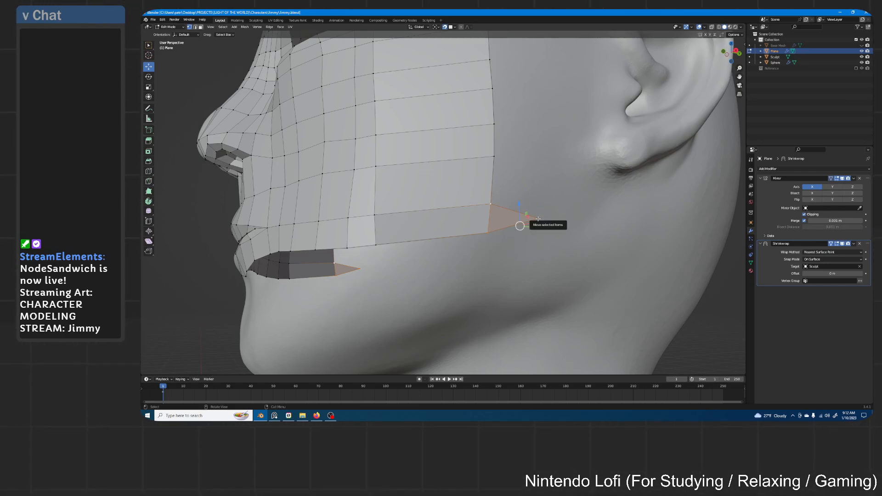
{"action": "middle_click_drag", "start_coordinate": [522, 231], "coordinate": [479, 138]}
{"action": "key", "text": "x"}
{"action": "left_click", "coordinate": [484, 182]}
- Add a loop cut across the lower forehead and extrude a temple edge joining its outer end to the cheek strip
{"action": "left_click", "coordinate": [454, 133]}
{"action": "right_click", "coordinate": [454, 133]}
{"action": "left_click", "coordinate": [455, 137]}
{"action": "key", "text": "e"}
{"action": "left_click", "coordinate": [449, 172]}
{"action": "left_click", "coordinate": [449, 174]}
{"action": "left_click", "coordinate": [458, 133]}
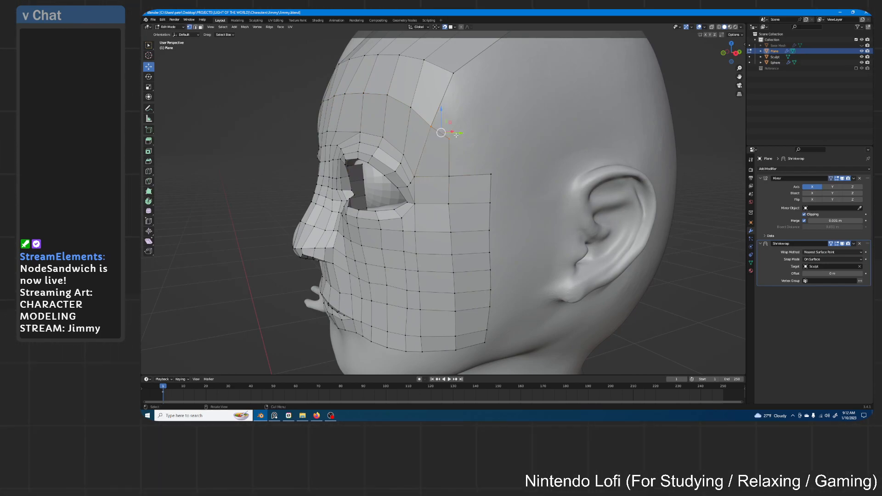
{"action": "left_click_drag", "start_coordinate": [449, 138], "coordinate": [451, 138]}
- Extrude another vertex from the temple and fill the faces connecting the forehead to the cheek strip
{"action": "middle_click_drag", "start_coordinate": [450, 138], "coordinate": [421, 190], "text": "shift"}
{"action": "key", "text": "e"}
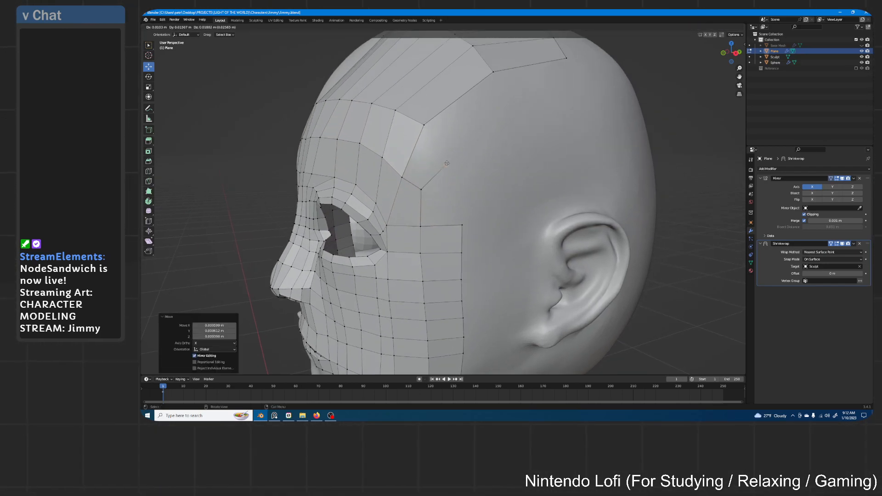
{"action": "left_click", "coordinate": [438, 175]}
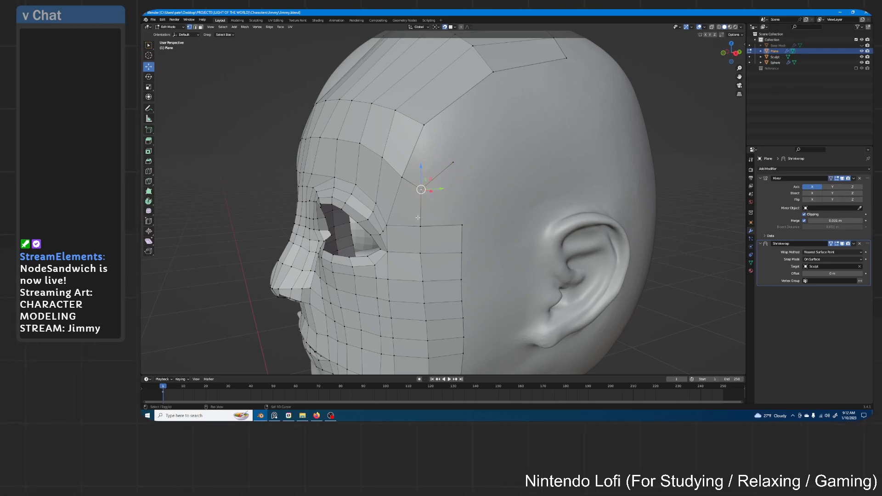
{"action": "key", "text": "f"}
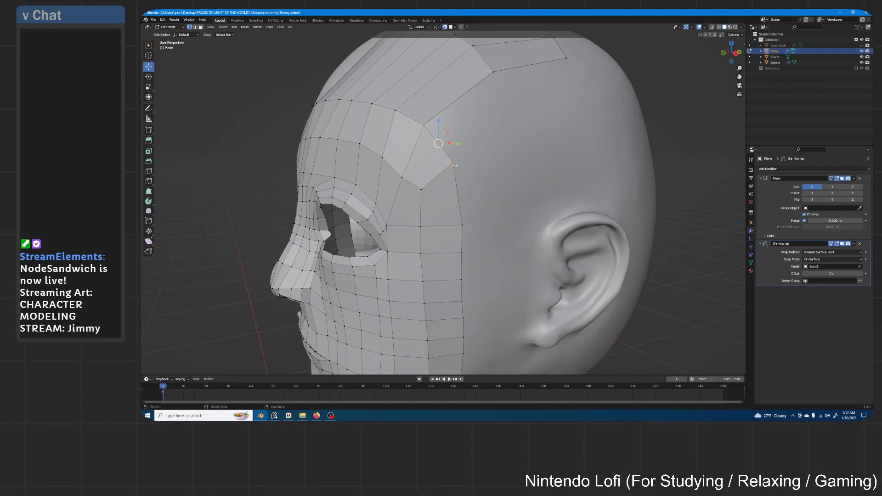
{"action": "left_click_drag", "start_coordinate": [454, 162], "coordinate": [454, 161]}
- Reposition vertices along the new forehead edge row to smooth its curve
{"action": "middle_click_drag", "start_coordinate": [453, 162], "coordinate": [482, 178]}
{"action": "left_click", "coordinate": [484, 189]}
{"action": "key", "text": "g"}
{"action": "left_click", "coordinate": [486, 185]}
{"action": "left_click", "coordinate": [467, 175]}
{"action": "key", "text": "g"}
{"action": "left_click", "coordinate": [467, 171]}
{"action": "middle_click_drag", "start_coordinate": [414, 152], "coordinate": [457, 165]}
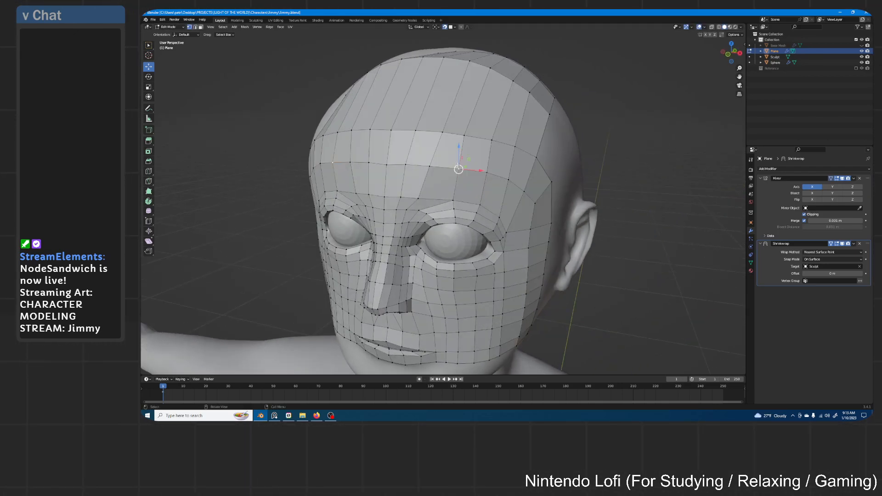
- Shift the vertices across the lower forehead row to even out their spacing
{"action": "key", "text": "g"}
{"action": "left_click", "coordinate": [459, 167]}
{"action": "left_click", "coordinate": [431, 167]}
{"action": "key", "text": "g"}
{"action": "left_click", "coordinate": [431, 165]}
{"action": "left_click", "coordinate": [406, 164]}
{"action": "key", "text": "g"}
{"action": "left_click", "coordinate": [407, 164]}
{"action": "key", "text": "g"}
{"action": "left_click", "coordinate": [391, 162]}
- Extrude two edges backward from the temple along the side of the head and fill the faces up to the crown strip
{"action": "middle_click_drag", "start_coordinate": [390, 163], "coordinate": [435, 178]}
{"action": "key", "text": "g"}
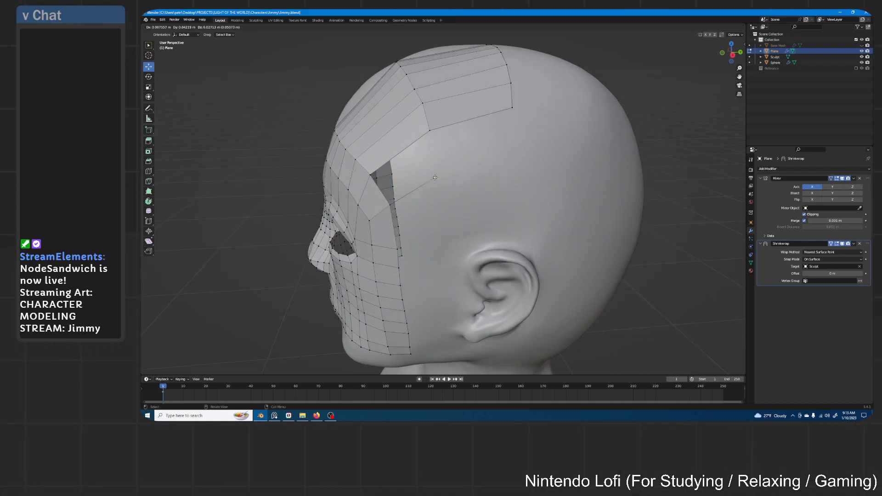
{"action": "left_click", "coordinate": [435, 177]}
{"action": "key", "text": "e"}
{"action": "left_click", "coordinate": [515, 156]}
{"action": "left_click", "coordinate": [390, 205]}
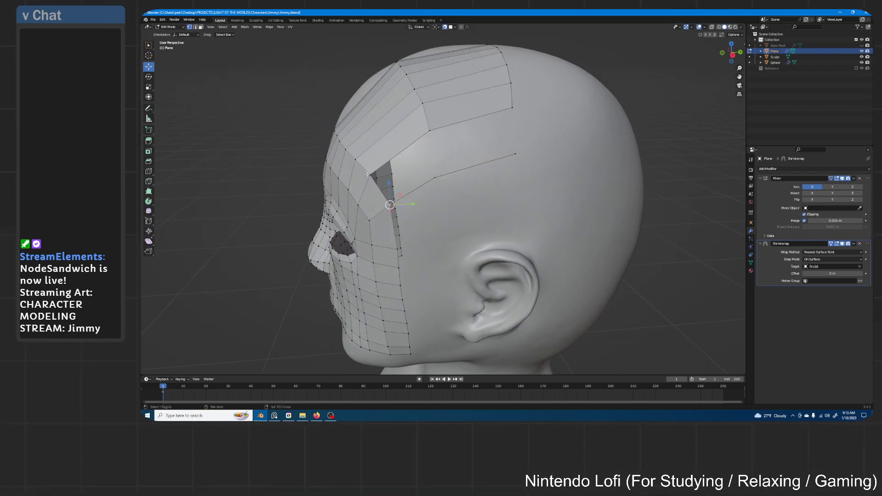
{"action": "key", "text": "f"}
{"action": "key", "text": "f"}
- Adjust the vertices of the new faces on the side of the head above the ear
{"action": "left_click_drag", "start_coordinate": [435, 177], "coordinate": [438, 173]}
{"action": "left_click", "coordinate": [423, 103]}
{"action": "left_click_drag", "start_coordinate": [423, 103], "coordinate": [421, 104]}
{"action": "middle_click_drag", "start_coordinate": [421, 104], "coordinate": [429, 127]}
{"action": "left_click", "coordinate": [443, 110]}
{"action": "left_click_drag", "start_coordinate": [421, 138], "coordinate": [430, 137]}
{"action": "middle_click_drag", "start_coordinate": [430, 137], "coordinate": [461, 195]}
{"action": "left_click", "coordinate": [421, 162]}
- Extrude an edge chain from the cheek strip's lower outer corner forward along the jawline
{"action": "scroll", "coordinate": [436, 172], "scroll_direction": "up", "scroll_amount": 1}
{"action": "middle_click_drag", "start_coordinate": [425, 229], "coordinate": [421, 228]}
{"action": "key", "text": "e"}
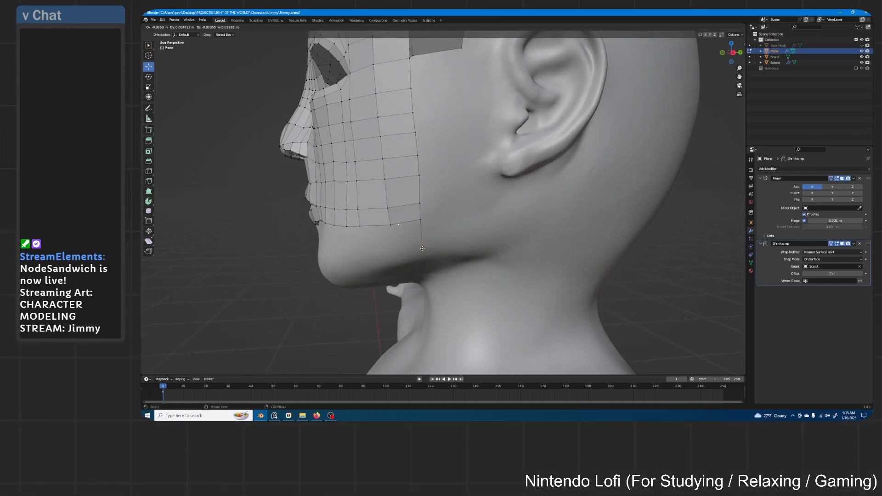
{"action": "left_click", "coordinate": [422, 242]}
{"action": "middle_click_drag", "start_coordinate": [422, 242], "coordinate": [546, 153]}
{"action": "key", "text": "e"}
{"action": "left_click", "coordinate": [522, 160]}
{"action": "key", "text": "e"}
{"action": "left_click", "coordinate": [492, 170]}
{"action": "key", "text": "e"}
{"action": "left_click", "coordinate": [470, 178]}
- Continue extruding the jawline edge chain beneath the chin to the mirror centre line
{"action": "middle_click_drag", "start_coordinate": [451, 186], "coordinate": [468, 176]}
{"action": "key", "text": "e"}
{"action": "left_click", "coordinate": [469, 174]}
{"action": "key", "text": "e"}
{"action": "left_click", "coordinate": [455, 181]}
{"action": "middle_click_drag", "start_coordinate": [454, 179], "coordinate": [472, 174]}
{"action": "key", "text": "e"}
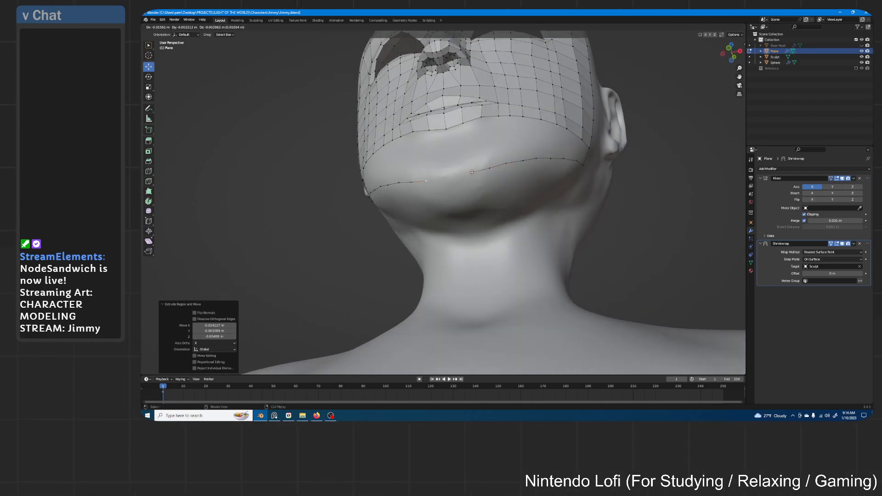
{"action": "left_click", "coordinate": [472, 172]}
{"action": "key", "text": "e"}
{"action": "left_click", "coordinate": [458, 176]}
{"action": "key", "text": "e"}
{"action": "left_click", "coordinate": [446, 178]}
{"action": "middle_click_drag", "start_coordinate": [446, 179], "coordinate": [468, 198]}
- Fill the faces between the jawline edge chain and the lower border of the face mesh
{"action": "left_click", "coordinate": [469, 145]}
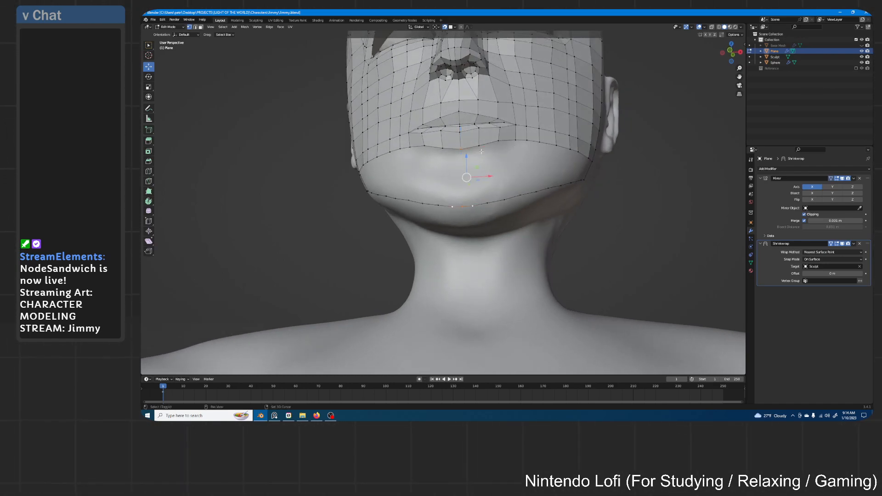
{"action": "middle_click_drag", "start_coordinate": [473, 205], "coordinate": [429, 184]}
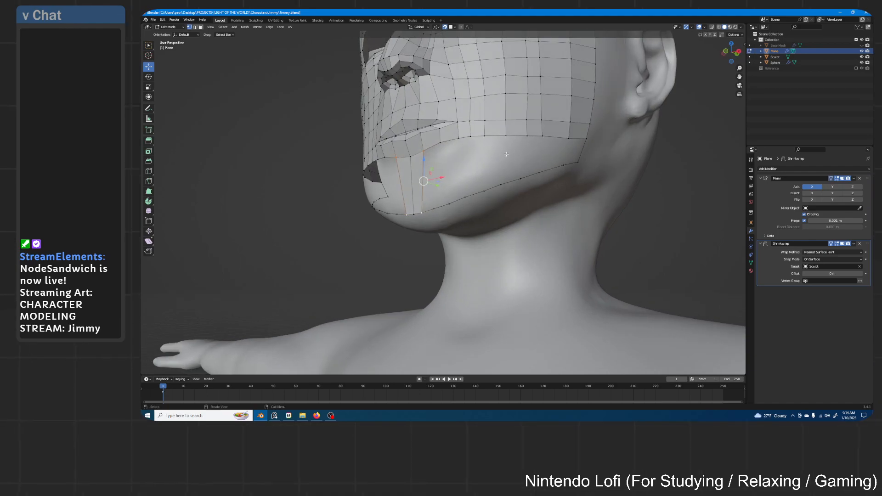
{"action": "mouse_move", "coordinate": [503, 168]}
{"action": "middle_mouse_down"}
{"action": "mouse_move", "coordinate": [482, 174]}
{"action": "mouse_move", "coordinate": [520, 171]}
{"action": "mouse_move", "coordinate": [509, 158]}
{"action": "mouse_move", "coordinate": [642, 161]}
{"action": "mouse_move", "coordinate": [611, 174]}
{"action": "mouse_move", "coordinate": [488, 174]}
{"action": "middle_mouse_up"}
{"action": "left_click", "coordinate": [482, 173]}
{"action": "right_click", "coordinate": [526, 177]}
{"action": "left_click", "coordinate": [510, 159]}
- Merge the surplus vertices on the outer jaw edge into their neighbour using At Last
{"action": "scroll", "coordinate": [613, 173], "scroll_direction": "up", "scroll_amount": 3}
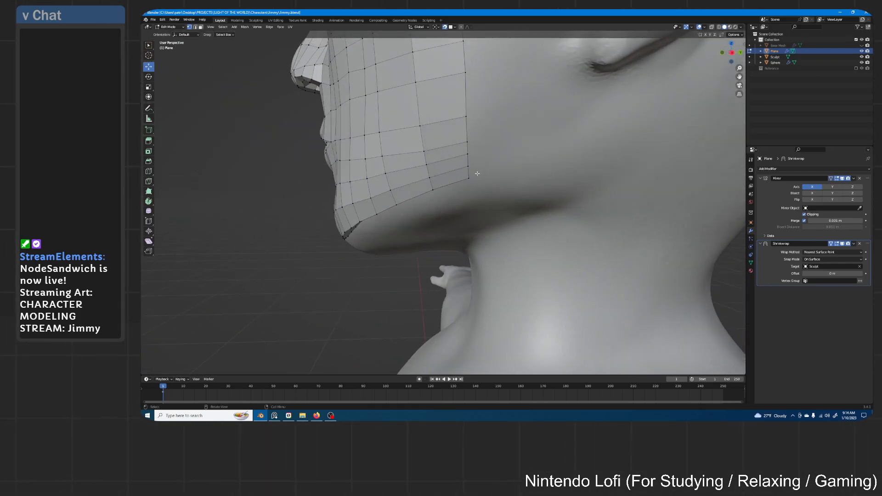
{"action": "left_click", "coordinate": [469, 178]}
{"action": "middle_click_drag", "start_coordinate": [467, 174], "coordinate": [484, 159]}
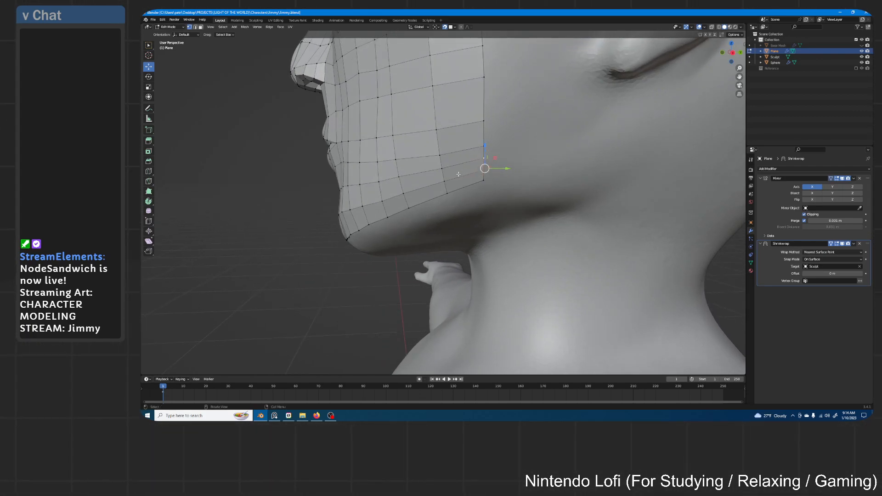
{"action": "key", "text": "m"}
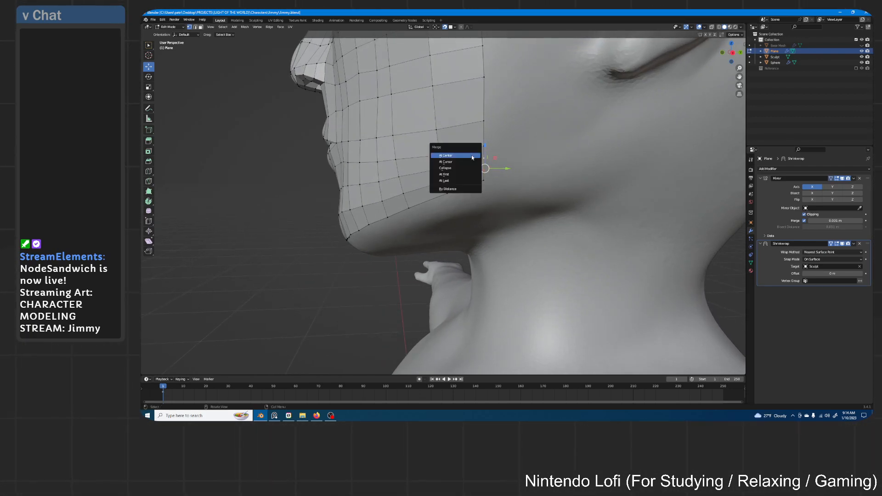
{"action": "left_click", "coordinate": [464, 184]}
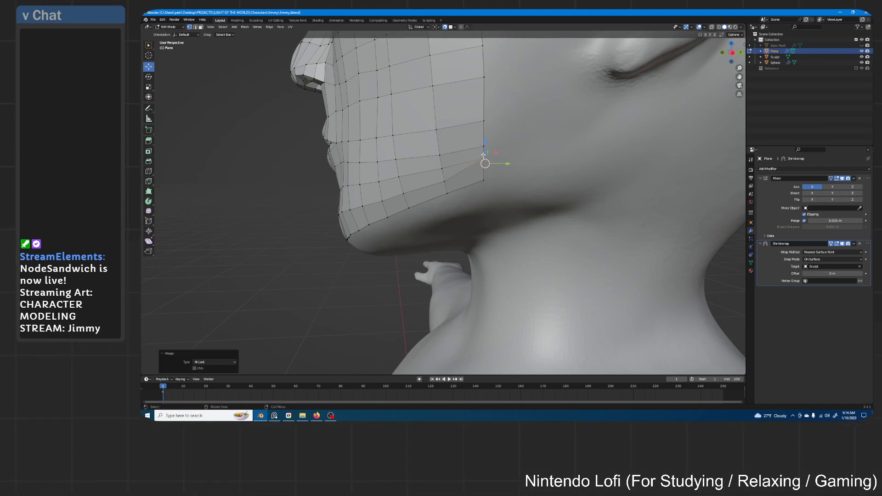
{"action": "key", "text": "m"}
{"action": "left_click", "coordinate": [478, 162]}
- Dissolve the leftover edge running into the merged vertex at the jaw corner
{"action": "left_click", "coordinate": [406, 136]}
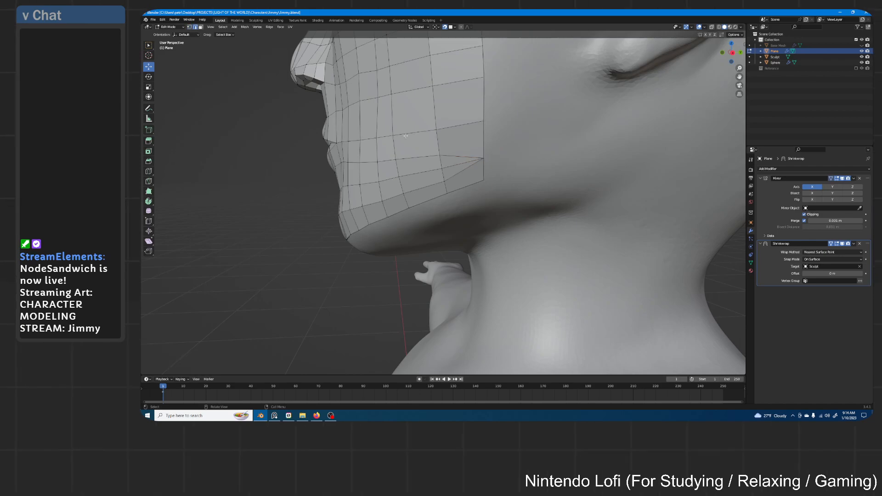
{"action": "left_click", "coordinate": [462, 163]}
{"action": "key", "text": "x"}
{"action": "left_click", "coordinate": [442, 199]}
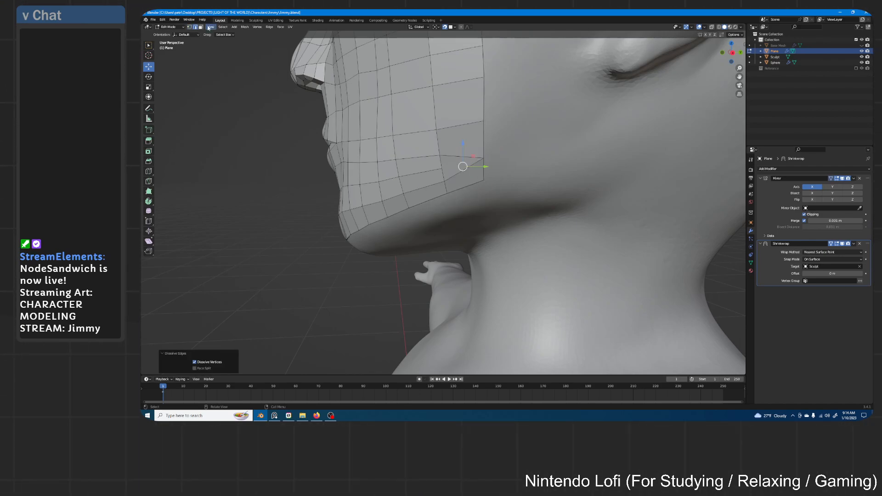
- Extrude an edge chain from the lower jaw corner backward below the ear
{"action": "left_click", "coordinate": [189, 26]}
{"action": "scroll", "coordinate": [514, 134], "scroll_direction": "down", "scroll_amount": 1}
{"action": "middle_click_drag", "start_coordinate": [514, 135], "coordinate": [575, 162]}
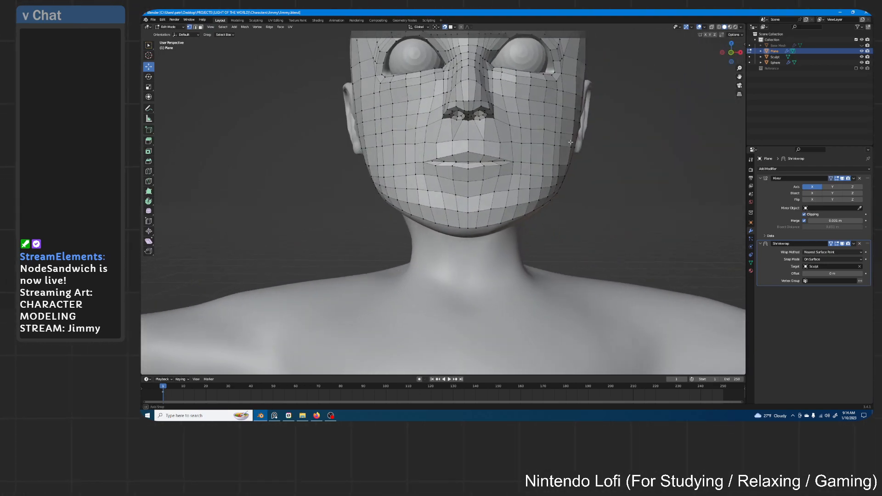
{"action": "scroll", "coordinate": [571, 142], "scroll_direction": "down", "scroll_amount": 6}
{"action": "scroll", "coordinate": [494, 166], "scroll_direction": "up", "scroll_amount": 3}
{"action": "mouse_move", "coordinate": [464, 165]}
{"action": "middle_mouse_down"}
{"action": "mouse_move", "coordinate": [528, 163]}
{"action": "mouse_move", "coordinate": [492, 150]}
{"action": "mouse_move", "coordinate": [470, 170]}
{"action": "middle_mouse_up"}
{"action": "scroll", "coordinate": [508, 149], "scroll_direction": "up", "scroll_amount": 3}
{"action": "left_click_drag", "start_coordinate": [467, 182], "coordinate": [467, 183]}
{"action": "middle_click_drag", "start_coordinate": [467, 183], "coordinate": [456, 186]}
{"action": "key", "text": "g"}
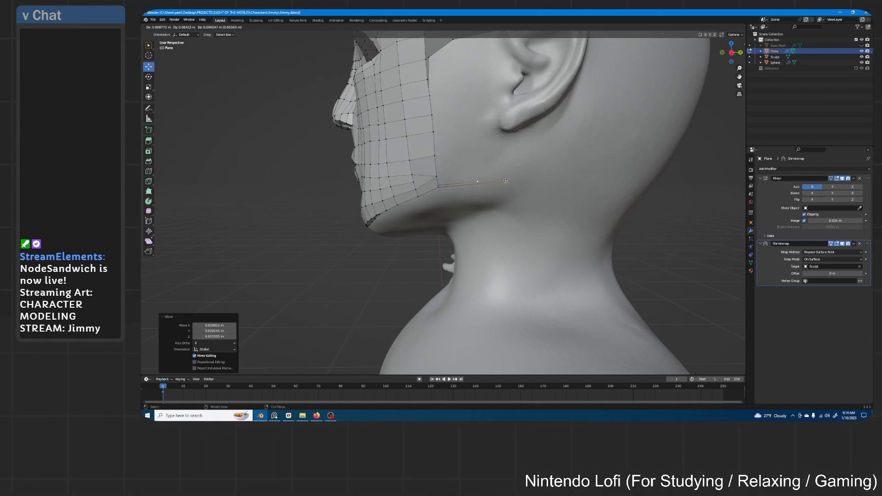
{"action": "left_click", "coordinate": [506, 181]}
- Extend the edge chain from below the ear around toward the nape
{"action": "middle_click_drag", "start_coordinate": [506, 181], "coordinate": [496, 182]}
{"action": "scroll", "coordinate": [501, 176], "scroll_direction": "up", "scroll_amount": 1}
{"action": "key", "text": "e"}
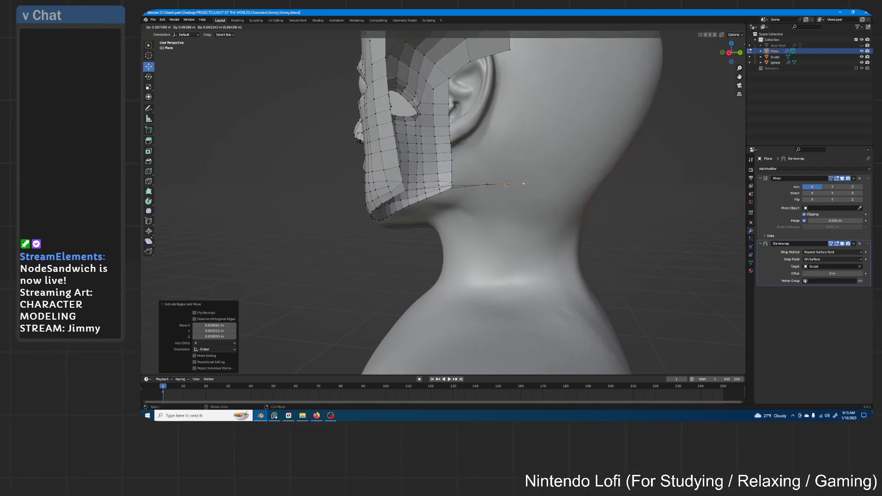
{"action": "left_click", "coordinate": [507, 183]}
{"action": "middle_click_drag", "start_coordinate": [508, 182], "coordinate": [456, 199]}
{"action": "key", "text": "e"}
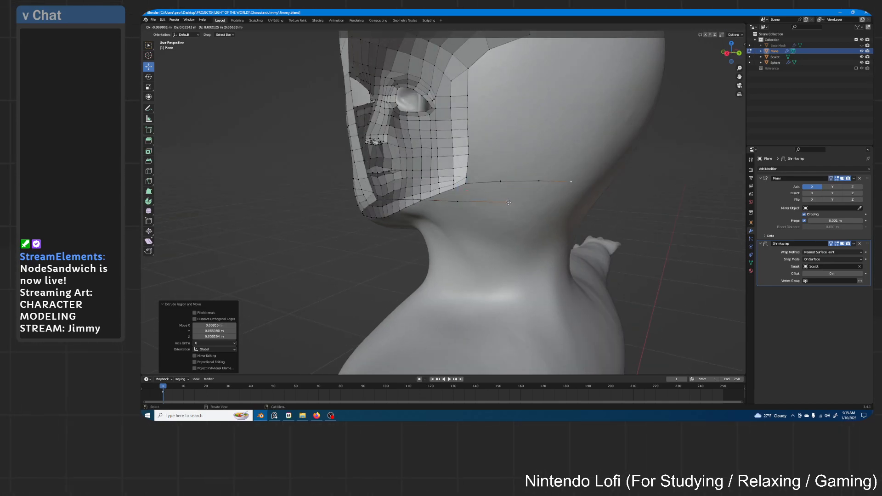
{"action": "left_click", "coordinate": [515, 205]}
- Extrude the remaining edges across the back of the neck to the mirror centre line
{"action": "middle_click_drag", "start_coordinate": [514, 205], "coordinate": [507, 194]}
{"action": "key", "text": "e"}
{"action": "left_click", "coordinate": [517, 197]}
{"action": "key", "text": "e"}
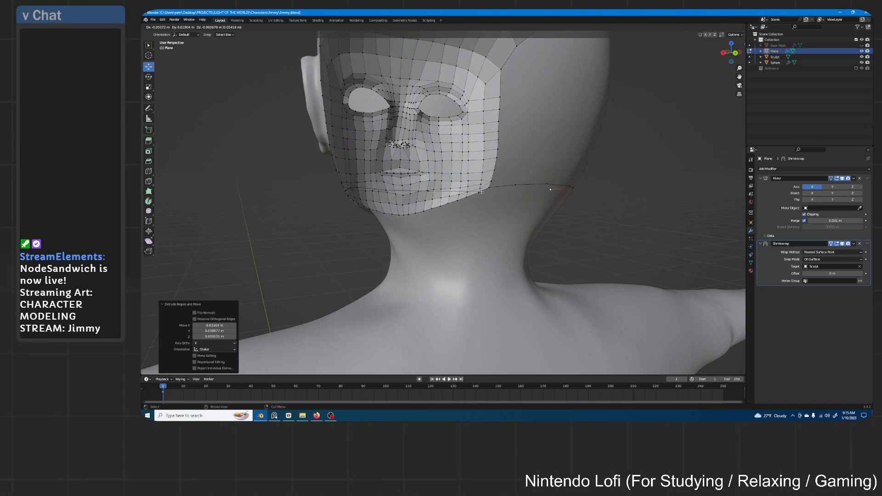
{"action": "left_click", "coordinate": [482, 190]}
{"action": "key", "text": "e"}
{"action": "left_click", "coordinate": [524, 188]}
- Move the outer jaw vertex above the corner slightly upward
{"action": "middle_click_drag", "start_coordinate": [525, 188], "coordinate": [505, 175]}
{"action": "scroll", "coordinate": [552, 169], "scroll_direction": "down", "scroll_amount": 1}
{"action": "scroll", "coordinate": [478, 186], "scroll_direction": "up", "scroll_amount": 2}
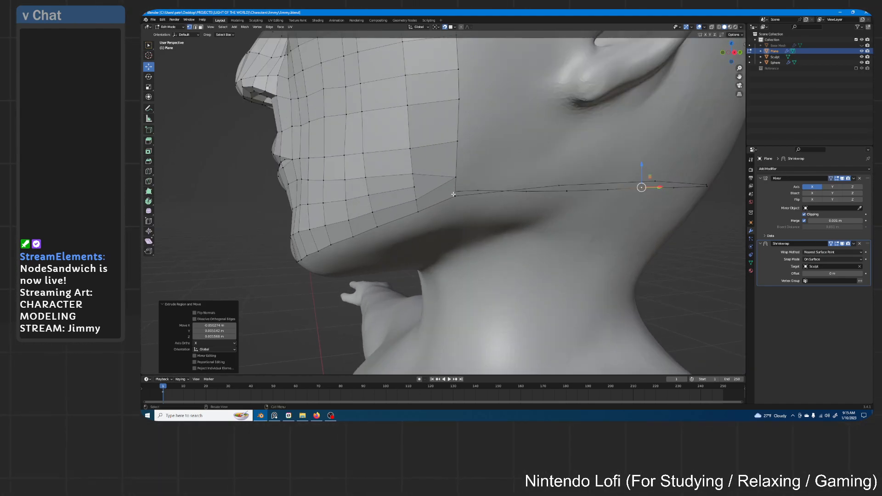
{"action": "left_click", "coordinate": [457, 178]}
{"action": "key", "text": "g"}
{"action": "left_click", "coordinate": [458, 170]}
- Extrude a second edge row from the outer jaw vertex backward below the ear, above the first chain
{"action": "middle_click_drag", "start_coordinate": [506, 145], "coordinate": [487, 171]}
{"action": "middle_click_drag", "start_coordinate": [427, 214], "coordinate": [474, 185]}
{"action": "scroll", "coordinate": [474, 185], "scroll_direction": "up", "scroll_amount": 2}
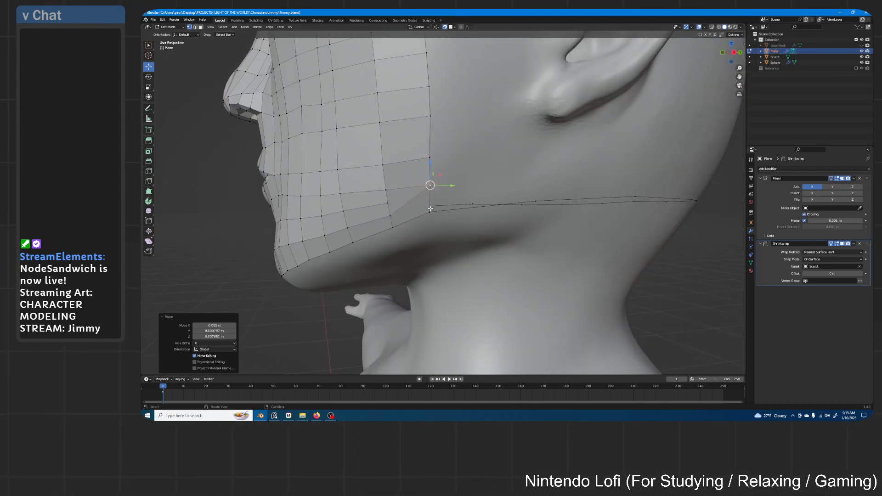
{"action": "key", "text": "e"}
{"action": "left_click", "coordinate": [533, 174]}
{"action": "left_click", "coordinate": [431, 187]}
{"action": "left_click_drag", "start_coordinate": [430, 187], "coordinate": [444, 198]}
{"action": "middle_click_drag", "start_coordinate": [531, 162], "coordinate": [469, 178]}
{"action": "scroll", "coordinate": [497, 175], "scroll_direction": "down", "scroll_amount": 1}
{"action": "key", "text": "e"}
{"action": "left_click", "coordinate": [517, 181]}
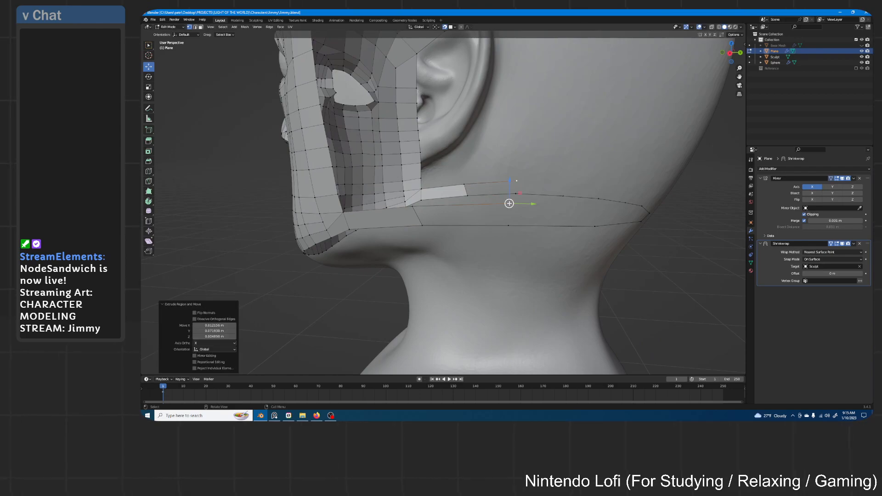
- Extend the second edge row around the back of the head to the mirror centre line
{"action": "middle_click_drag", "start_coordinate": [509, 203], "coordinate": [490, 201]}
{"action": "key", "text": "e"}
{"action": "left_click", "coordinate": [559, 197]}
{"action": "mouse_move", "coordinate": [559, 196]}
{"action": "middle_mouse_down"}
{"action": "mouse_move", "coordinate": [543, 193]}
{"action": "mouse_move", "coordinate": [571, 185]}
{"action": "middle_mouse_up"}
{"action": "key", "text": "e"}
{"action": "left_click", "coordinate": [555, 183]}
{"action": "key", "text": "e"}
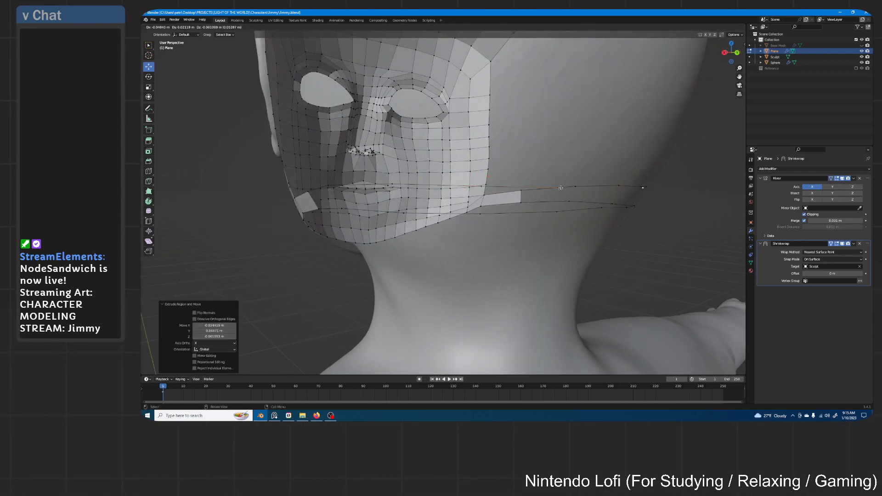
{"action": "left_click", "coordinate": [616, 188]}
- Fill the faces between the two edge rows to form a band from the jaw corner around the nape
{"action": "middle_click_drag", "start_coordinate": [612, 187], "coordinate": [358, 235]}
{"action": "left_click", "coordinate": [488, 205], "text": "shift"}
{"action": "scroll", "coordinate": [580, 183], "scroll_direction": "down", "scroll_amount": 2}
{"action": "key", "text": "f"}
{"action": "key", "text": "f"}
{"action": "key", "text": "f"}
{"action": "key", "text": "f"}
{"action": "key", "text": "f"}
{"action": "key", "text": "f"}
{"action": "middle_click_drag", "start_coordinate": [406, 204], "coordinate": [400, 201]}
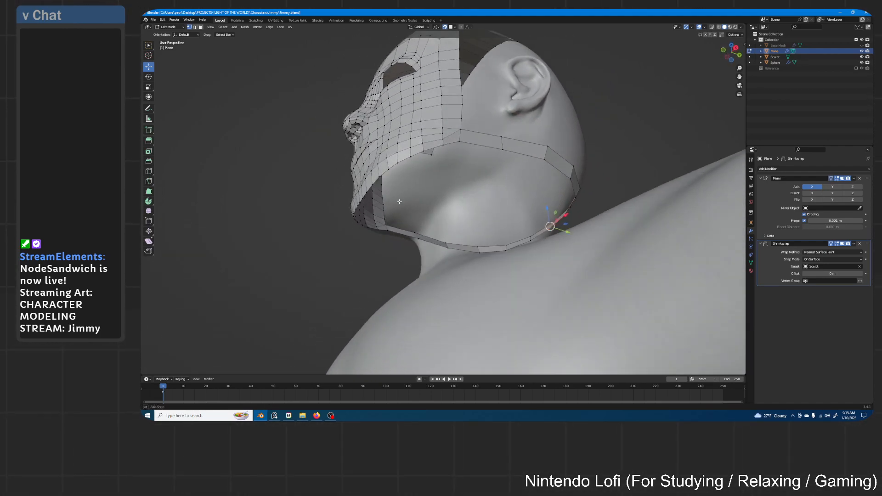
- Adjust the vertices where the nape band meets the jaw corner
{"action": "scroll", "coordinate": [449, 159], "scroll_direction": "up", "scroll_amount": 1}
{"action": "middle_click_drag", "start_coordinate": [449, 159], "coordinate": [424, 216]}
{"action": "middle_click_drag", "start_coordinate": [477, 232], "coordinate": [479, 160]}
{"action": "left_click_drag", "start_coordinate": [472, 151], "coordinate": [482, 148]}
{"action": "middle_click_drag", "start_coordinate": [482, 148], "coordinate": [452, 142]}
{"action": "left_click", "coordinate": [518, 122]}
{"action": "middle_click_drag", "start_coordinate": [523, 129], "coordinate": [513, 140]}
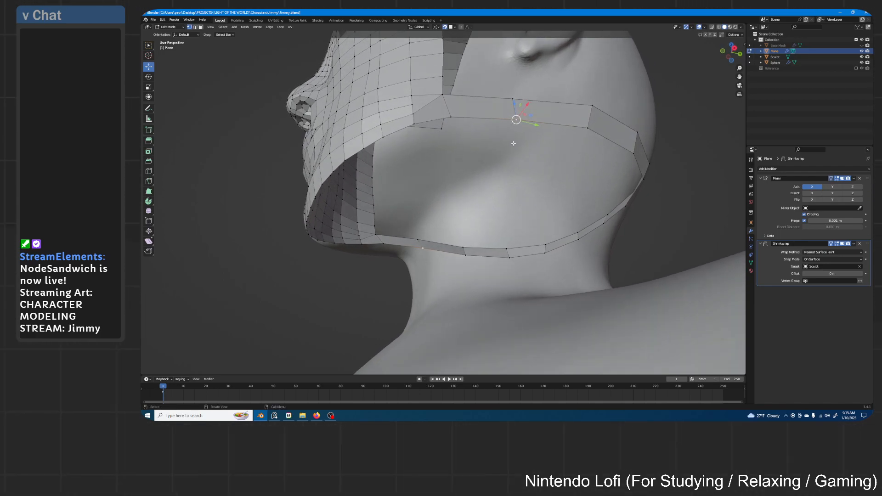
- Extrude a vertex from the band's lower edge onto the underside of the jaw and adjust both end positions
{"action": "key", "text": "g"}
{"action": "left_click", "coordinate": [471, 161]}
{"action": "left_click", "coordinate": [517, 120]}
{"action": "key", "text": "g"}
{"action": "left_click", "coordinate": [525, 119]}
{"action": "left_click", "coordinate": [471, 160]}
{"action": "key", "text": "g"}
{"action": "left_click", "coordinate": [467, 163]}
- Extrude an edge across the throat to the mirror centre line and another up toward the jaw corner
{"action": "middle_click_drag", "start_coordinate": [480, 135], "coordinate": [509, 175]}
{"action": "key", "text": "g"}
{"action": "left_click", "coordinate": [406, 231]}
{"action": "key", "text": "g"}
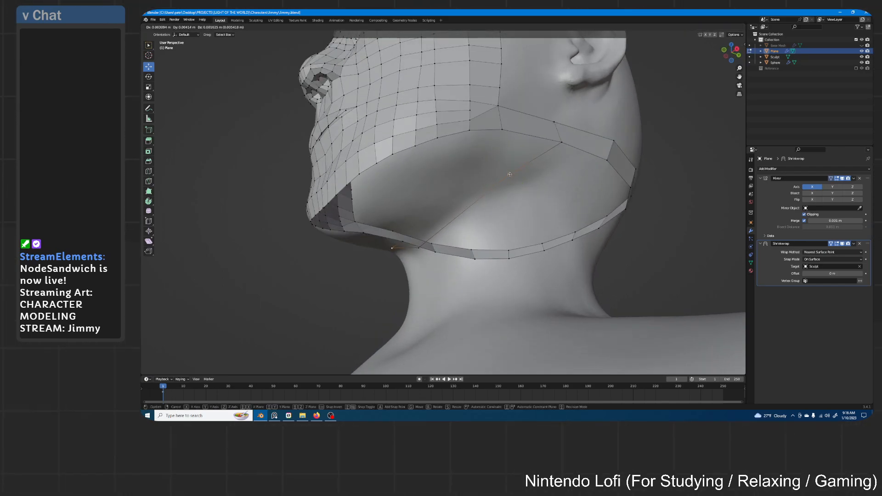
{"action": "left_click", "coordinate": [510, 174]}
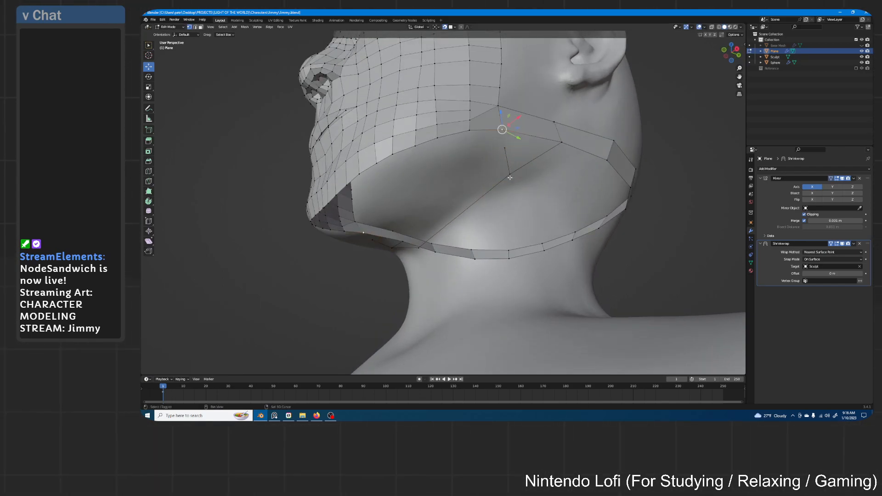
{"action": "left_click_drag", "start_coordinate": [506, 152], "coordinate": [506, 153]}
{"action": "middle_click_drag", "start_coordinate": [506, 153], "coordinate": [496, 137]}
- Select the edge path along the underside of the chin and turn on the Statistics overlay
{"action": "left_click", "coordinate": [409, 153], "text": "ctrl"}
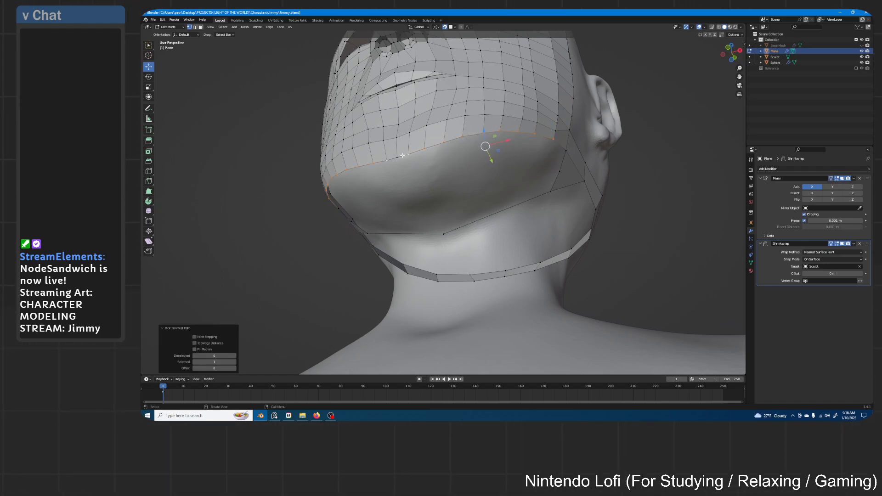
{"action": "middle_click_drag", "start_coordinate": [403, 156], "coordinate": [577, 174]}
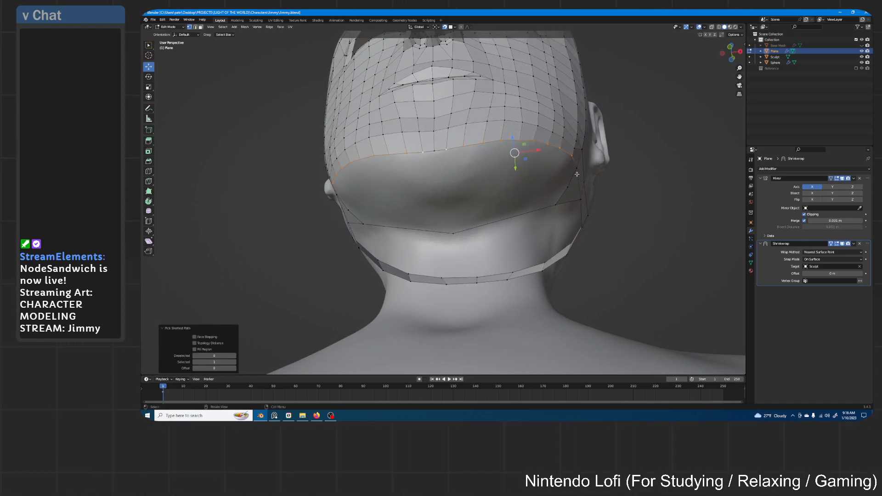
{"action": "left_click", "coordinate": [704, 27]}
{"action": "left_click", "coordinate": [670, 75]}
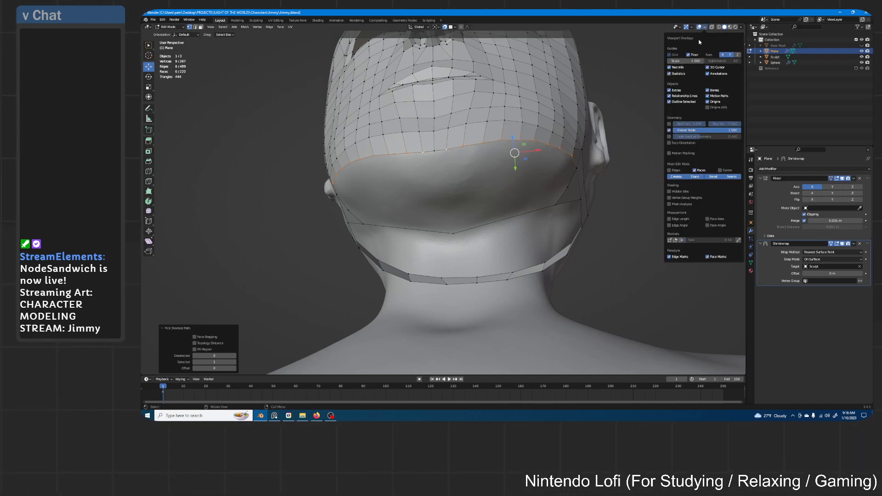
{"action": "middle_click_drag", "start_coordinate": [291, 121], "coordinate": [505, 215]}
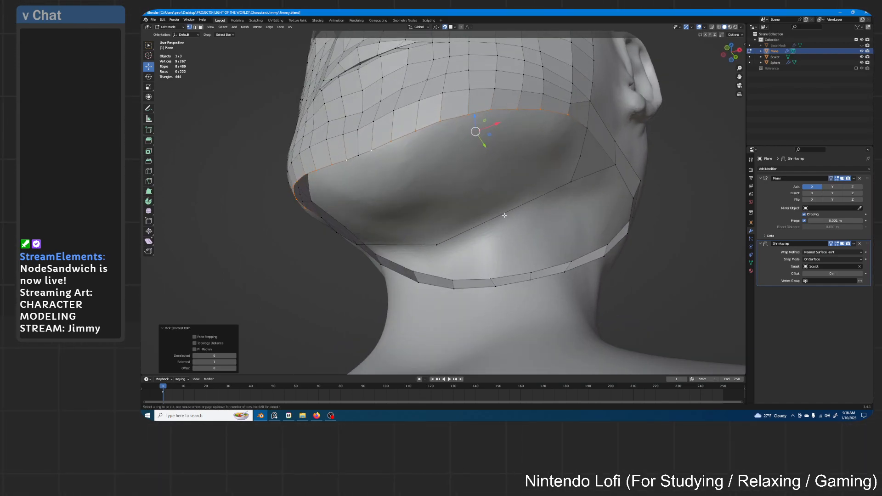
- Subdivide the long edge across the throat with Loop Cut, raising the number of cuts to match the chin row above
{"action": "left_click", "coordinate": [505, 215]}
{"action": "left_click", "coordinate": [235, 318]}
{"action": "left_click", "coordinate": [234, 318]}
{"action": "left_click", "coordinate": [234, 318]}
{"action": "left_click", "coordinate": [235, 318]}
{"action": "left_click", "coordinate": [234, 318]}
{"action": "left_click", "coordinate": [234, 318]}
- Extrude a vertex from the jaw corner across the underside of the chin and subdivide the new edge with multiple loop cuts
{"action": "left_click", "coordinate": [580, 157]}
{"action": "middle_click_drag", "start_coordinate": [501, 177], "coordinate": [516, 168]}
{"action": "key", "text": "e"}
{"action": "left_click", "coordinate": [395, 206]}
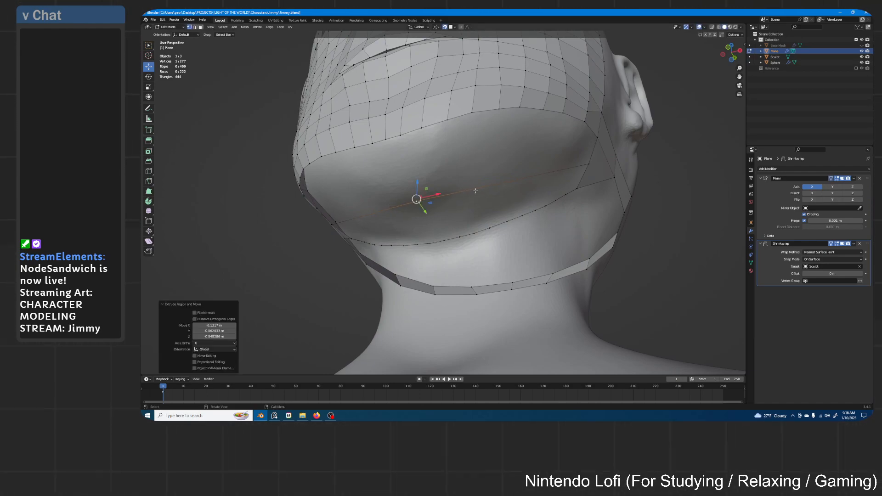
{"action": "key", "text": "ctrl+r"}
{"action": "left_click", "coordinate": [517, 178]}
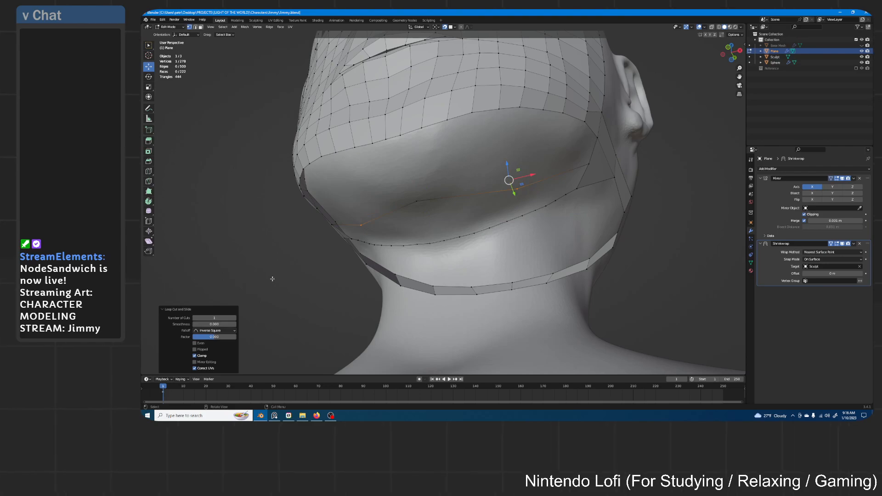
{"action": "left_click", "coordinate": [234, 318]}
{"action": "left_click", "coordinate": [235, 319]}
{"action": "left_click", "coordinate": [235, 318]}
- Move the vertices along the middle of the new under-chin row upward to start bending it into an arc
{"action": "left_click", "coordinate": [435, 203]}
{"action": "middle_click_drag", "start_coordinate": [436, 203], "coordinate": [453, 193]}
{"action": "key", "text": "g"}
{"action": "left_click", "coordinate": [456, 185]}
{"action": "key", "text": "g"}
{"action": "left_click", "coordinate": [494, 201]}
{"action": "key", "text": "g"}
{"action": "left_click", "coordinate": [497, 183]}
{"action": "key", "text": "g"}
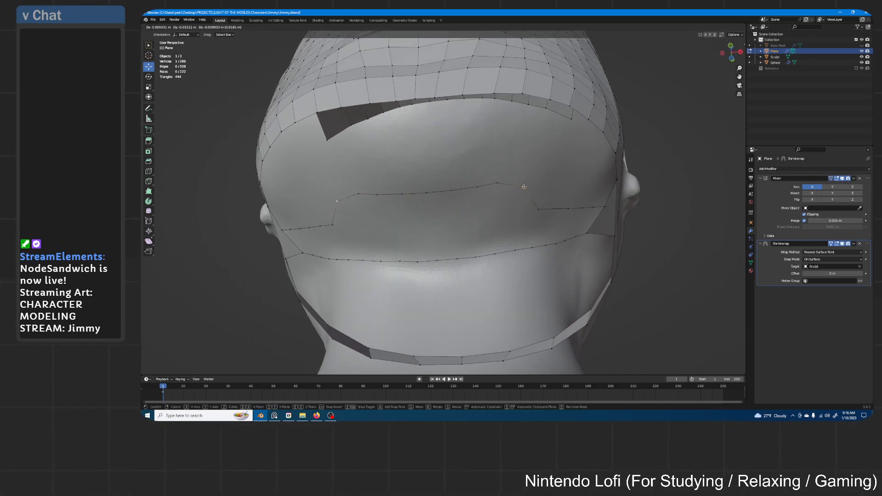
{"action": "left_click", "coordinate": [517, 179]}
- Move the remaining under-chin row vertices near the jaw corner so the arc runs smoothly up to its end
{"action": "key", "text": "g"}
{"action": "left_click", "coordinate": [554, 203]}
{"action": "middle_click_drag", "start_coordinate": [547, 198], "coordinate": [517, 193]}
{"action": "key", "text": "g"}
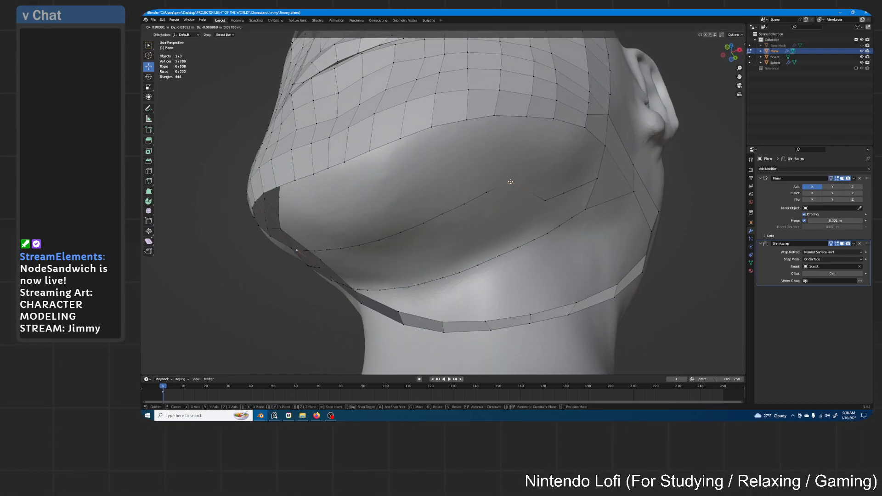
{"action": "left_click", "coordinate": [513, 182]}
{"action": "key", "text": "g"}
{"action": "left_click", "coordinate": [536, 173]}
{"action": "key", "text": "g"}
{"action": "left_click", "coordinate": [555, 169]}
{"action": "key", "text": "g"}
{"action": "left_click", "coordinate": [578, 172]}
- Fill both gaps under the chin with faces, from the jaw corner along the new row to the mirror centre line
{"action": "left_click", "coordinate": [597, 179]}
{"action": "middle_click_drag", "start_coordinate": [597, 147], "coordinate": [570, 185]}
{"action": "key", "text": "f"}
{"action": "key", "text": "f"}
{"action": "key", "text": "f"}
{"action": "key", "text": "f"}
{"action": "key", "text": "f"}
{"action": "key", "text": "f"}
{"action": "key", "text": "f"}
{"action": "key", "text": "f"}
{"action": "key", "text": "f"}
{"action": "key", "text": "f"}
{"action": "key", "text": "f"}
{"action": "key", "text": "f"}
{"action": "key", "text": "f"}
{"action": "key", "text": "f"}
{"action": "key", "text": "f"}
{"action": "key", "text": "f"}
{"action": "key", "text": "f"}
{"action": "key", "text": "f"}
{"action": "key", "text": "f"}
{"action": "key", "text": "f"}
{"action": "middle_click_drag", "start_coordinate": [561, 189], "coordinate": [437, 177]}
- Add one centred loop cut along the face strip between the jaw edge and the under-chin row
{"action": "key", "text": "alt+a"}
{"action": "key", "text": "ctrl+r"}
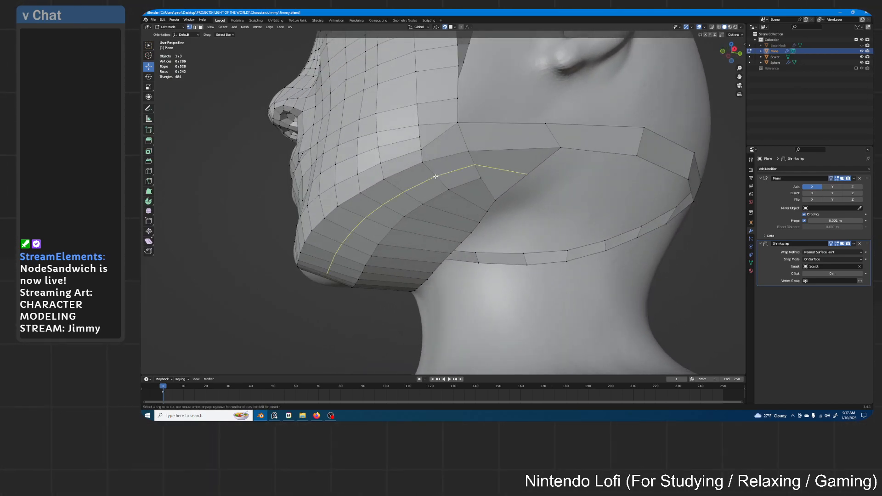
{"action": "scroll", "coordinate": [444, 174], "scroll_direction": "up", "scroll_amount": 1}
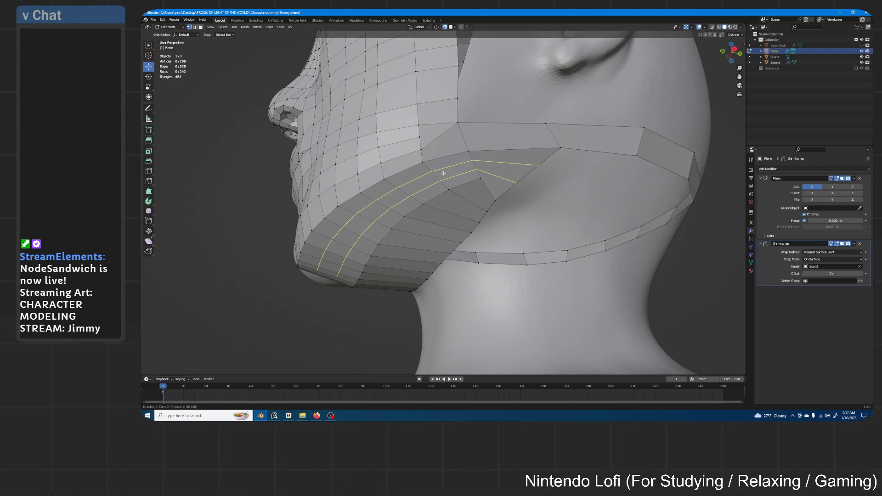
{"action": "scroll", "coordinate": [444, 173], "scroll_direction": "down", "scroll_amount": 1}
{"action": "left_click", "coordinate": [444, 174]}
{"action": "right_click", "coordinate": [444, 176]}
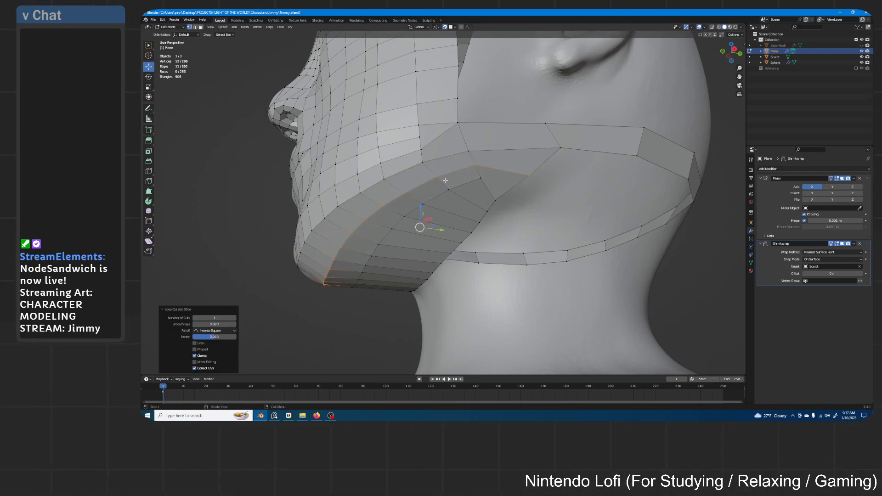
- Add a centred loop cut along the lower face strip between the under-chin row and the throat edge
{"action": "key", "text": "ctrl+r"}
{"action": "left_click", "coordinate": [484, 197]}
{"action": "right_click", "coordinate": [484, 197]}
{"action": "mouse_move", "coordinate": [484, 197]}
{"action": "middle_mouse_down"}
{"action": "mouse_move", "coordinate": [554, 164]}
{"action": "mouse_move", "coordinate": [575, 181]}
{"action": "mouse_move", "coordinate": [572, 197]}
{"action": "mouse_move", "coordinate": [522, 208]}
{"action": "mouse_move", "coordinate": [476, 197]}
{"action": "middle_mouse_up"}
{"action": "left_click", "coordinate": [575, 181]}
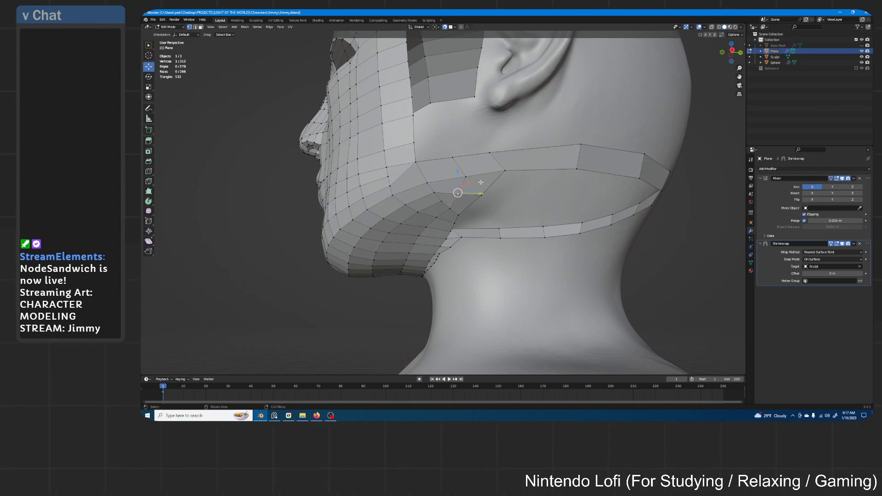
- Delete the stray vertex and its faces at the gap behind the jaw corner, below the cheek strip
{"action": "scroll", "coordinate": [481, 183], "scroll_direction": "up", "scroll_amount": 4}
{"action": "key", "text": "x"}
{"action": "left_click", "coordinate": [473, 136]}
{"action": "middle_click_drag", "start_coordinate": [485, 181], "coordinate": [472, 152]}
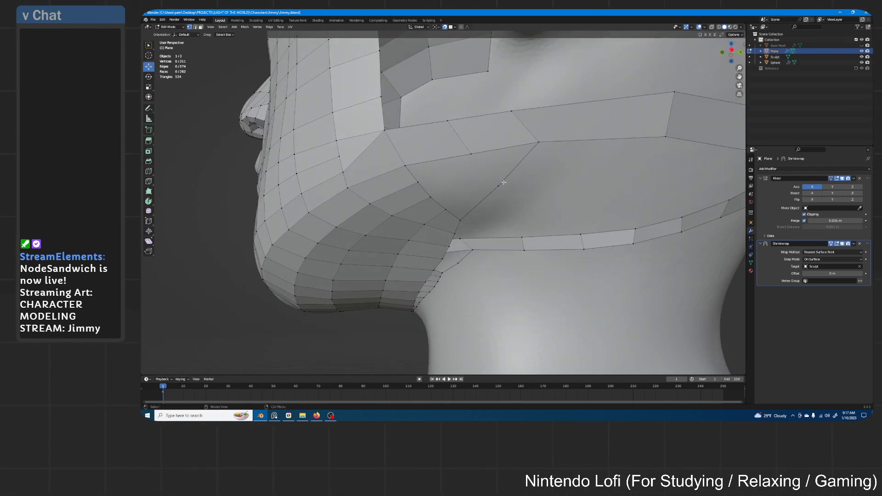
{"action": "mouse_move", "coordinate": [493, 184]}
{"action": "middle_mouse_down"}
{"action": "mouse_move", "coordinate": [475, 180]}
{"action": "mouse_move", "coordinate": [479, 173]}
{"action": "middle_mouse_up"}
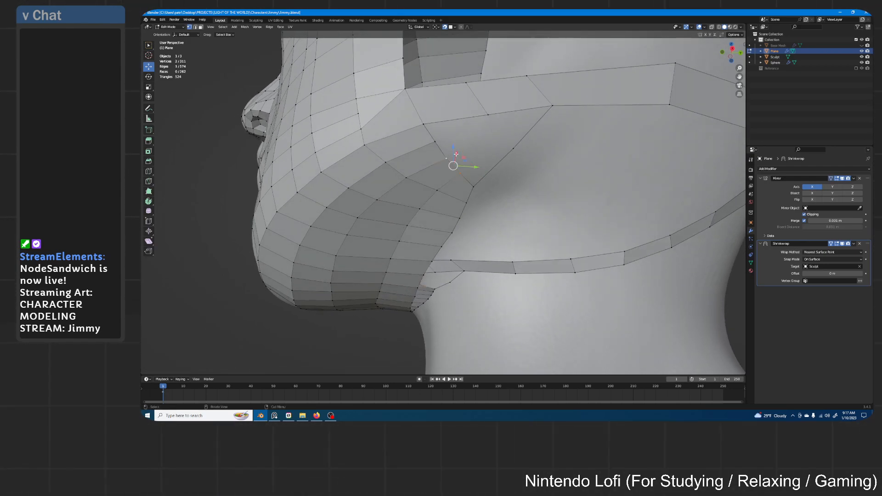
- Extrude a new vertex behind the jaw and fill quads to connect the jaw grid to the strip below the ear
{"action": "key", "text": "e"}
{"action": "left_click", "coordinate": [487, 134]}
{"action": "left_click", "coordinate": [435, 142], "text": "shift"}
{"action": "key", "text": "f"}
{"action": "left_click", "coordinate": [487, 135]}
{"action": "key", "text": "g"}
{"action": "left_click", "coordinate": [490, 135]}
{"action": "left_click", "coordinate": [488, 115], "text": "shift"}
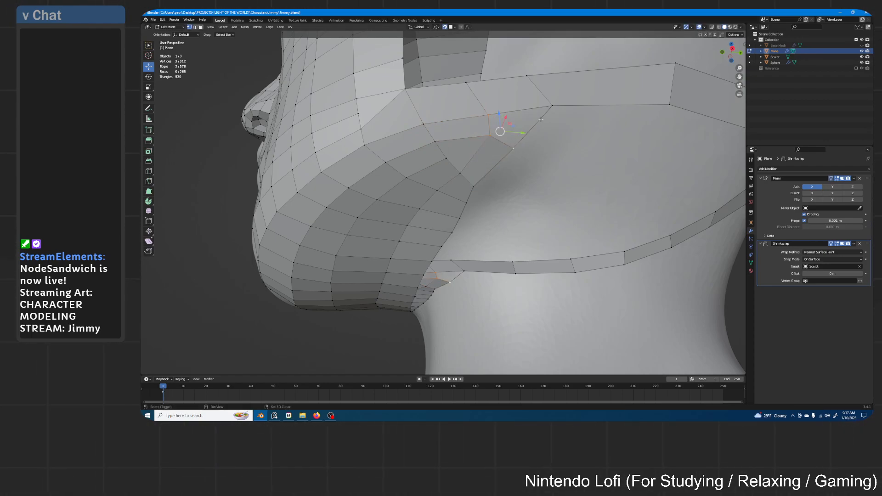
{"action": "middle_click_drag", "start_coordinate": [547, 107], "coordinate": [550, 115]}
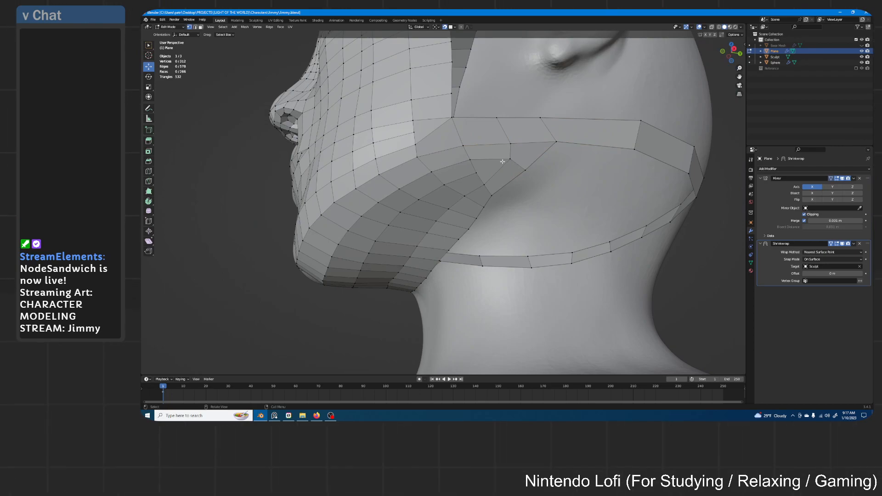
- Reposition the open-edge vertex behind the jaw corner to even out the new quads
{"action": "key", "text": "g"}
{"action": "left_click", "coordinate": [520, 170]}
{"action": "middle_click_drag", "start_coordinate": [520, 169], "coordinate": [499, 235]}
{"action": "left_click", "coordinate": [518, 176], "text": "alt"}
{"action": "key", "text": "e"}
{"action": "left_click", "coordinate": [515, 229]}
{"action": "key", "text": "x"}
{"action": "left_click", "coordinate": [531, 204]}
{"action": "middle_click_drag", "start_coordinate": [550, 200], "coordinate": [502, 192]}
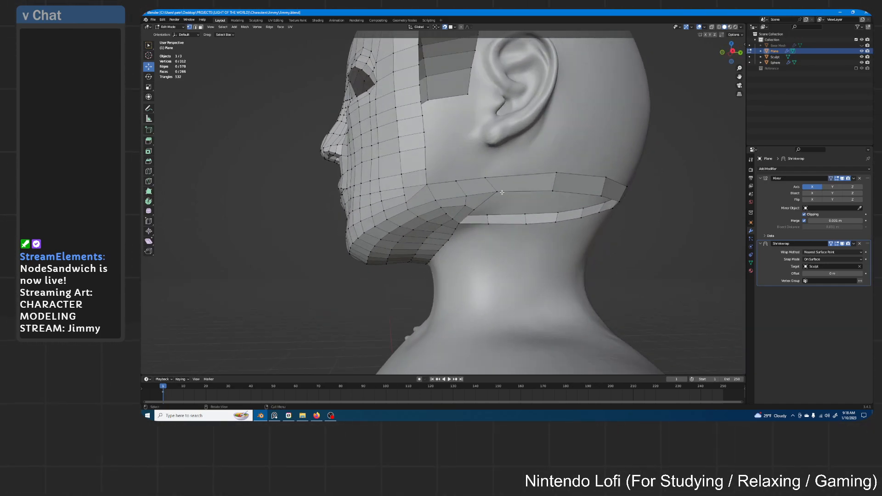
- Move the vertices along the strip behind the jaw corner for more even spacing
{"action": "left_click_drag", "start_coordinate": [485, 177], "coordinate": [461, 180]}
{"action": "left_click", "coordinate": [454, 181]}
{"action": "scroll", "coordinate": [489, 140], "scroll_direction": "down", "scroll_amount": 2}
{"action": "mouse_move", "coordinate": [493, 138]}
{"action": "middle_mouse_down"}
{"action": "mouse_move", "coordinate": [473, 148]}
{"action": "mouse_move", "coordinate": [515, 145]}
{"action": "mouse_move", "coordinate": [478, 146]}
{"action": "mouse_move", "coordinate": [509, 140]}
{"action": "middle_mouse_up"}
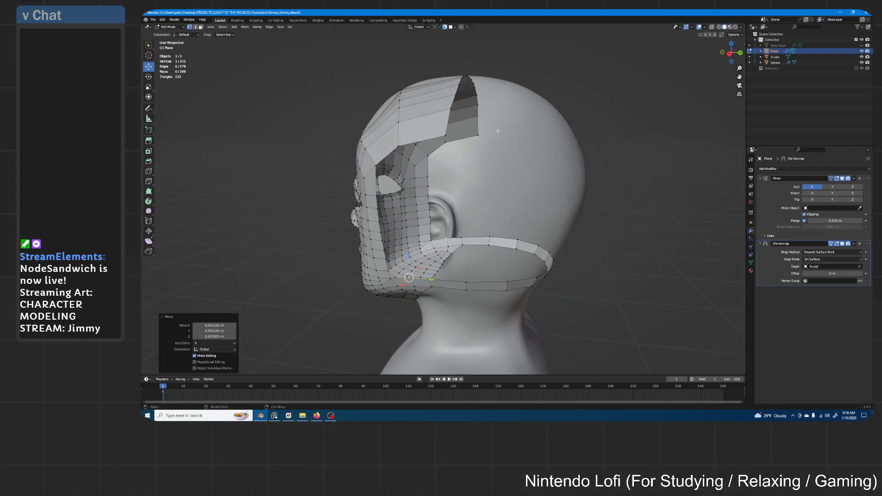
- Extrude the rear edge loop of the forehead mesh backward over the crown of the head
{"action": "left_click", "coordinate": [452, 119], "text": "alt"}
{"action": "middle_click_drag", "start_coordinate": [452, 119], "coordinate": [503, 225]}
{"action": "key", "text": "e"}
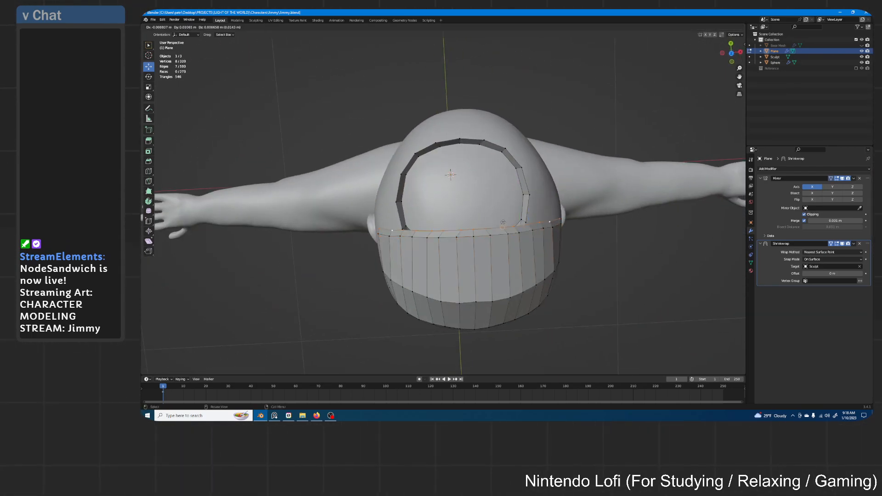
{"action": "left_click", "coordinate": [502, 160]}
{"action": "middle_click_drag", "start_coordinate": [503, 161], "coordinate": [527, 146]}
{"action": "middle_click_drag", "start_coordinate": [531, 147], "coordinate": [527, 149]}
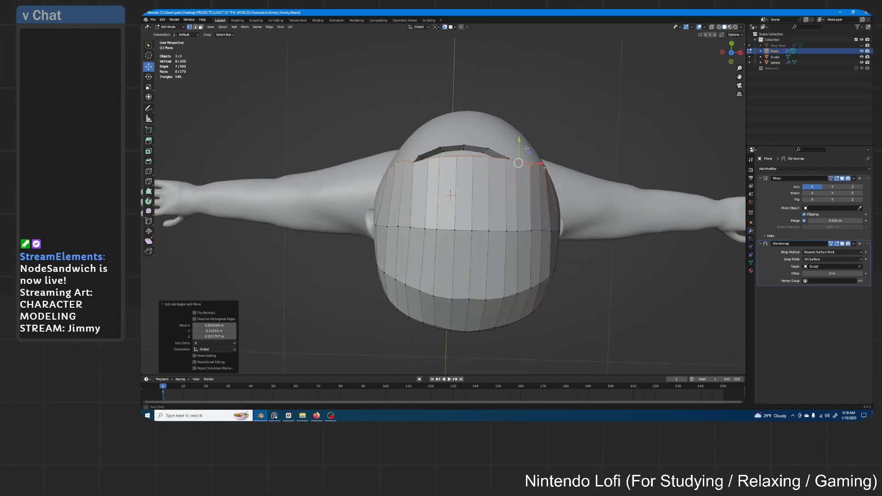
- Flatten the extruded crown edge by scaling it to 0 on every axis except X
{"action": "key", "text": "s"}
{"action": "key", "text": "shift+x"}
{"action": "key", "text": "0"}
{"action": "key", "text": "Return"}
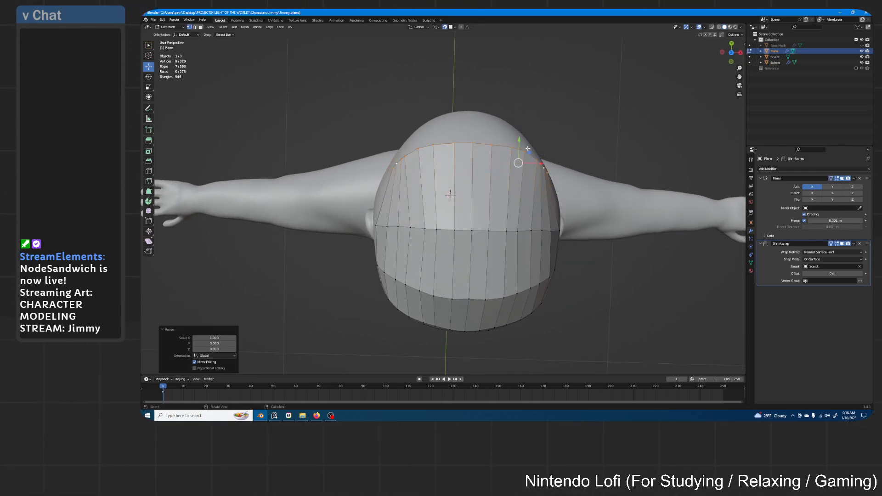
- Move the outer vertices of the crown's rear edge down along the side of the head
{"action": "middle_click_drag", "start_coordinate": [461, 143], "coordinate": [478, 158]}
{"action": "left_click", "coordinate": [469, 161]}
{"action": "key", "text": "g"}
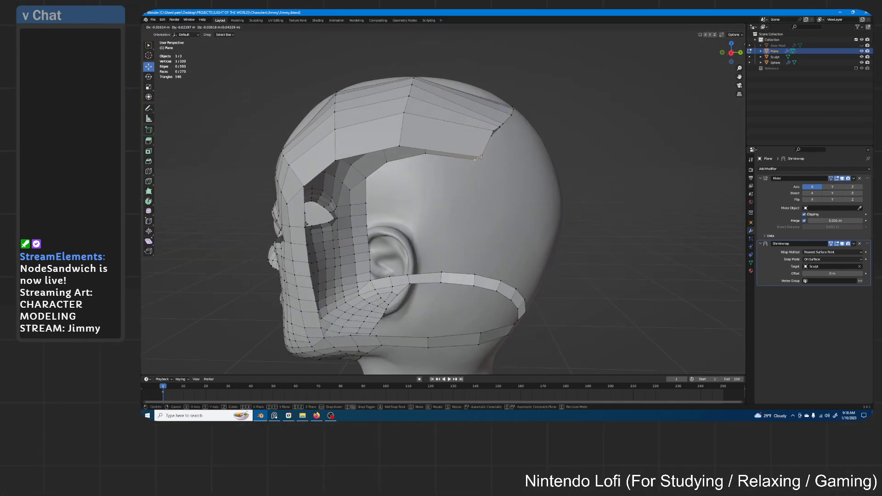
{"action": "left_click", "coordinate": [478, 158]}
{"action": "left_click", "coordinate": [500, 127]}
{"action": "key", "text": "g"}
{"action": "left_click", "coordinate": [492, 141]}
{"action": "left_click", "coordinate": [478, 159]}
{"action": "key", "text": "g"}
{"action": "left_click", "coordinate": [479, 159]}
{"action": "left_click", "coordinate": [500, 129]}
- Space out the middle vertices of the crown's rear edge into a smooth line over the sculpt
{"action": "middle_click_drag", "start_coordinate": [500, 130], "coordinate": [492, 140]}
{"action": "key", "text": "g"}
{"action": "left_click", "coordinate": [487, 152]}
{"action": "key", "text": "g"}
{"action": "left_click", "coordinate": [484, 154]}
{"action": "mouse_move", "coordinate": [484, 154]}
{"action": "middle_mouse_down"}
{"action": "mouse_move", "coordinate": [493, 144]}
{"action": "mouse_move", "coordinate": [499, 156]}
{"action": "middle_mouse_up"}
{"action": "key", "text": "g"}
{"action": "left_click", "coordinate": [493, 146]}
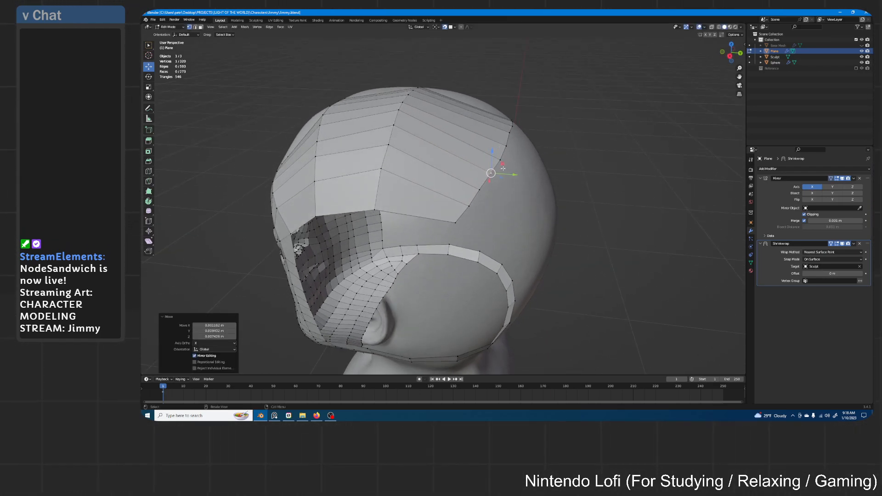
- Adjust the upper vertices and the lower corner of the crown's rear edge to even out the row
{"action": "key", "text": "g"}
{"action": "left_click", "coordinate": [501, 158]}
{"action": "key", "text": "g"}
{"action": "left_click", "coordinate": [508, 143]}
{"action": "middle_click_drag", "start_coordinate": [508, 144], "coordinate": [514, 113]}
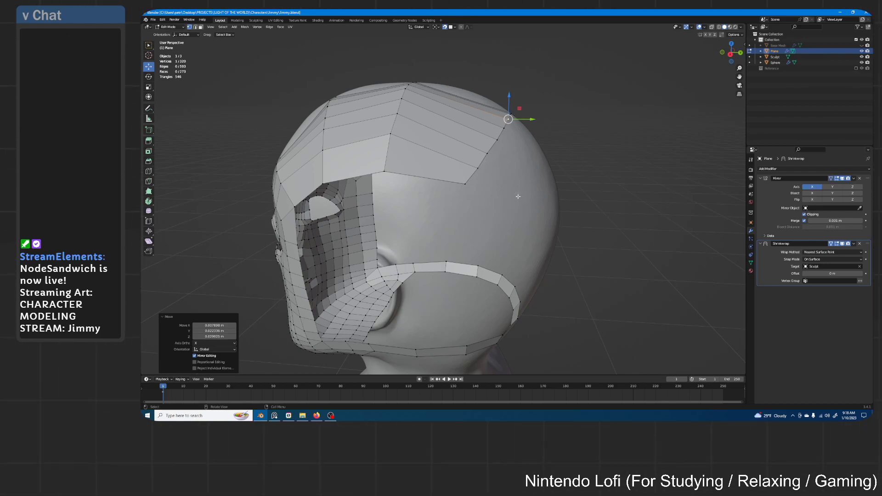
{"action": "middle_click_drag", "start_coordinate": [519, 197], "coordinate": [506, 208]}
{"action": "middle_click_drag", "start_coordinate": [469, 160], "coordinate": [529, 132]}
{"action": "key", "text": "g"}
{"action": "left_click", "coordinate": [473, 165]}
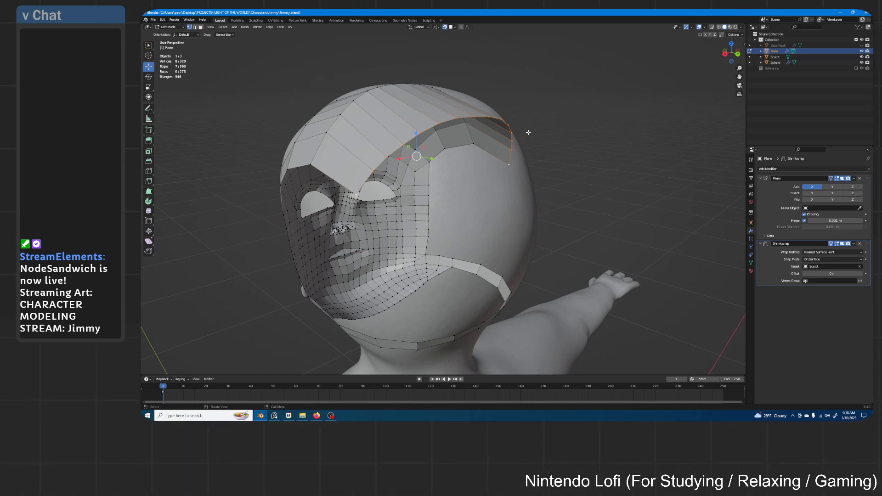
- Extrude the crown's rear edge loop down over the back of the head
{"action": "middle_click_drag", "start_coordinate": [529, 133], "coordinate": [460, 118]}
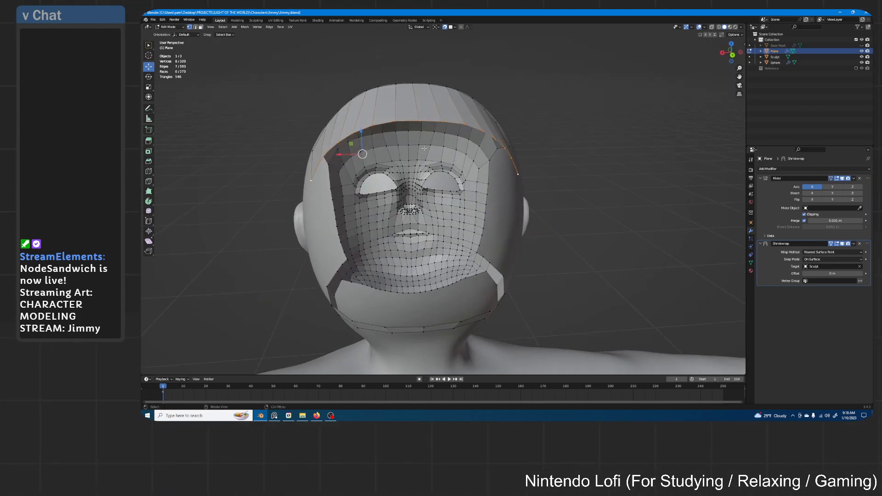
{"action": "key", "text": "g"}
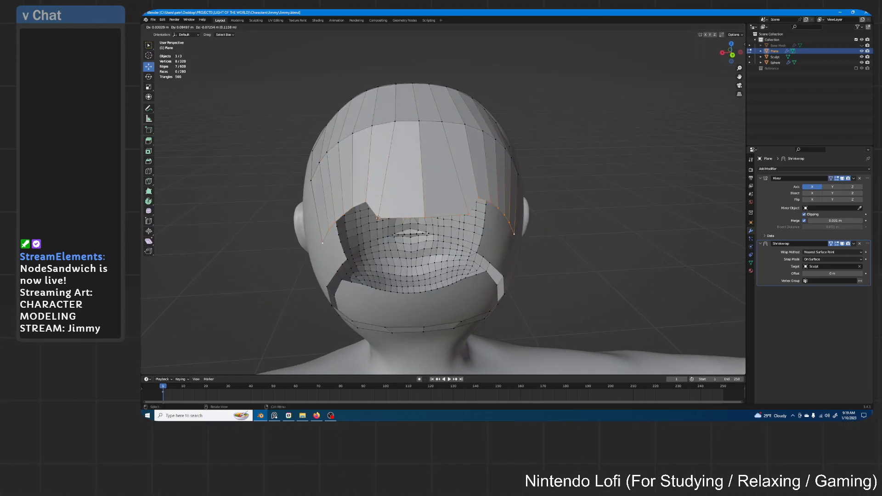
{"action": "left_click", "coordinate": [388, 235]}
{"action": "middle_click_drag", "start_coordinate": [389, 235], "coordinate": [520, 186]}
- Scale the back-of-head edge to 0 on Y and Z to level it
{"action": "key", "text": "s"}
{"action": "key", "text": "shift+x"}
{"action": "key", "text": "0"}
{"action": "key", "text": "Return"}
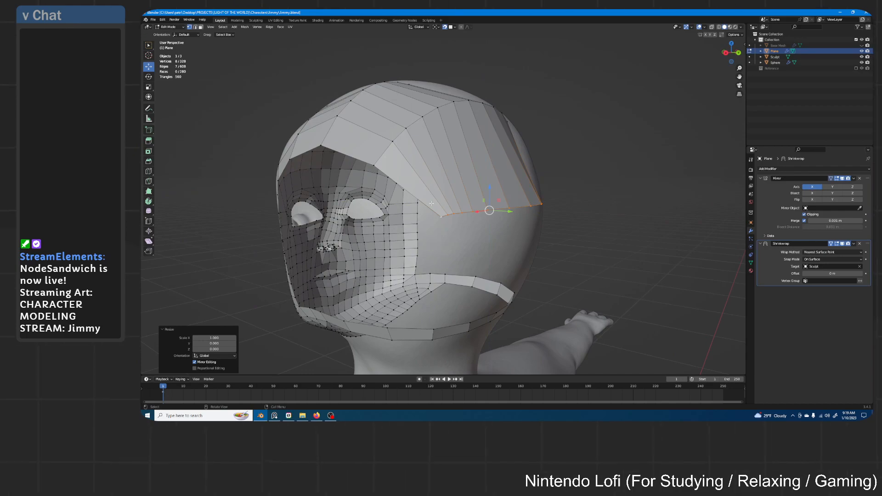
- Move the side vertices of the back-of-head lower edge forward and down to widen the squeezed faces
{"action": "middle_click_drag", "start_coordinate": [443, 216], "coordinate": [560, 199]}
{"action": "left_click", "coordinate": [456, 221]}
{"action": "key", "text": "g"}
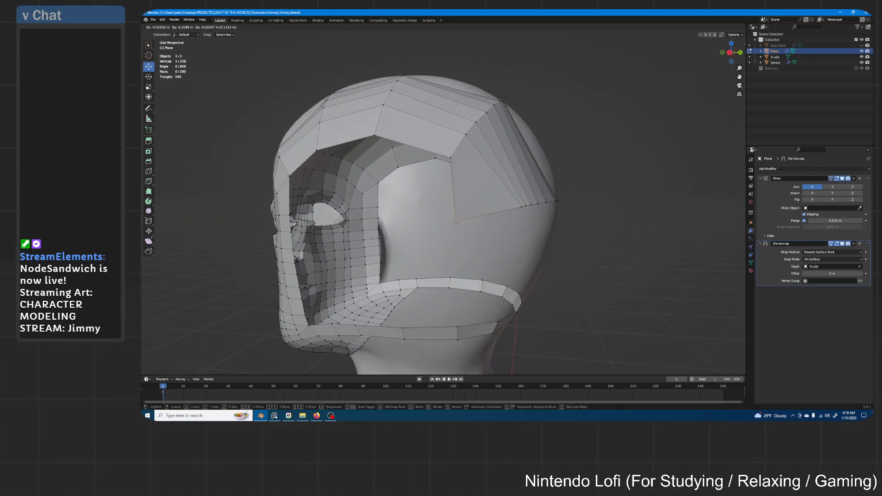
{"action": "left_click_drag", "start_coordinate": [459, 228], "coordinate": [459, 228]}
{"action": "left_click", "coordinate": [522, 207]}
{"action": "left_click_drag", "start_coordinate": [557, 201], "coordinate": [515, 225]}
{"action": "left_click", "coordinate": [521, 223]}
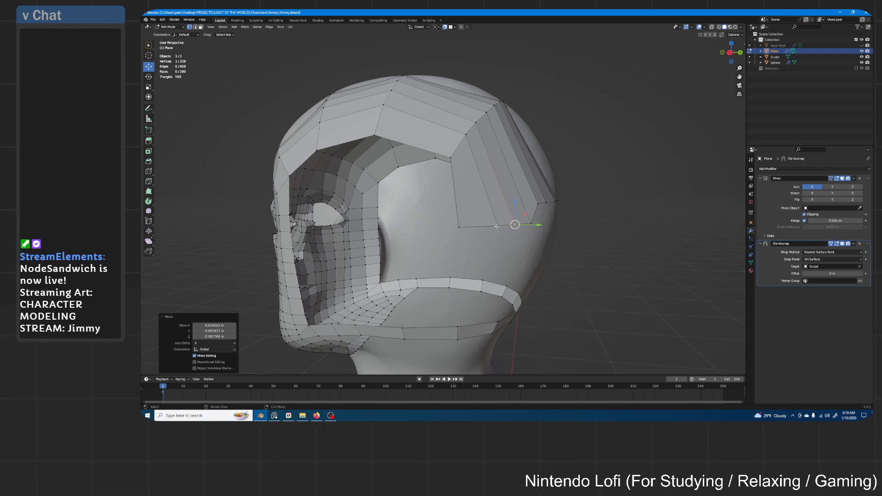
- Even out the remaining vertices along the back-of-head lower edge toward the midline
{"action": "middle_click_drag", "start_coordinate": [497, 226], "coordinate": [432, 241]}
{"action": "left_click_drag", "start_coordinate": [426, 223], "coordinate": [500, 231]}
{"action": "left_click", "coordinate": [444, 220]}
{"action": "left_click", "coordinate": [470, 218]}
{"action": "left_click", "coordinate": [500, 215]}
{"action": "middle_click_drag", "start_coordinate": [501, 231], "coordinate": [429, 246]}
- Add centred loop cuts across the rear part of the strip wrapping around the neck
{"action": "left_click", "coordinate": [434, 242]}
{"action": "key", "text": "a"}
{"action": "key", "text": "a"}
{"action": "left_click", "coordinate": [443, 265], "text": "shift"}
{"action": "left_click", "coordinate": [439, 270], "text": "shift"}
{"action": "left_click", "coordinate": [442, 275], "text": "shift"}
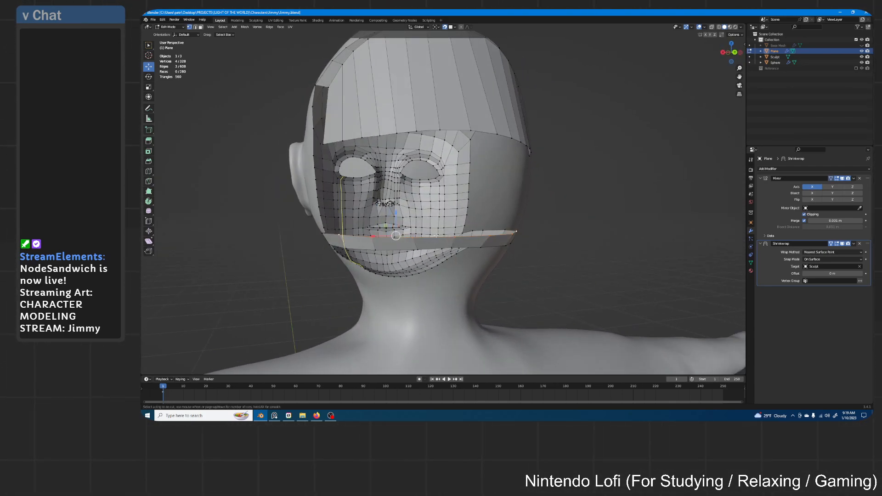
{"action": "right_click", "coordinate": [435, 241]}
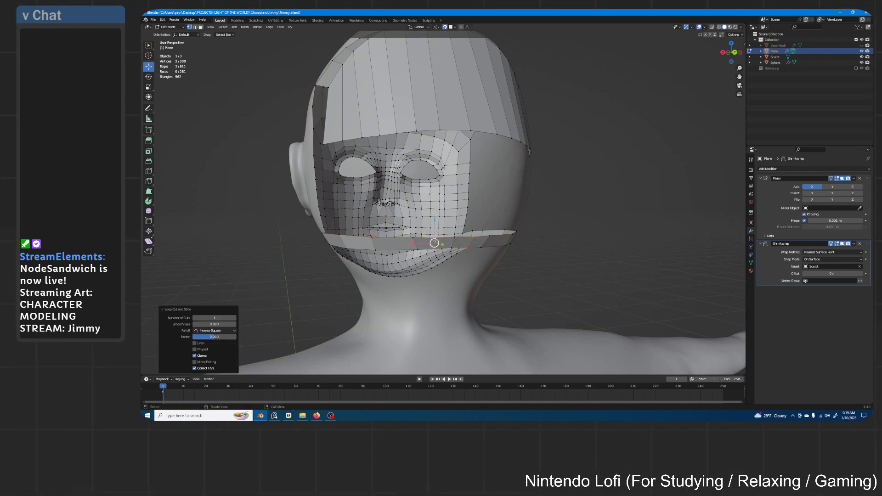
{"action": "left_click", "coordinate": [394, 240]}
{"action": "right_click", "coordinate": [394, 240]}
- Add centred loop cuts across the side part of the strip around the neck
{"action": "middle_click_drag", "start_coordinate": [432, 244], "coordinate": [411, 242]}
{"action": "key", "text": "ctrl+r"}
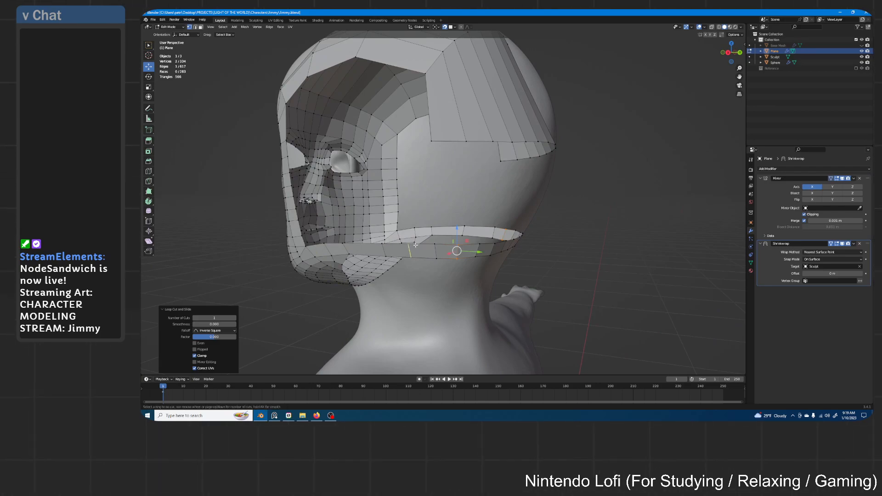
{"action": "left_click", "coordinate": [434, 245]}
{"action": "middle_click_drag", "start_coordinate": [421, 244], "coordinate": [417, 246]}
{"action": "left_click", "coordinate": [421, 247]}
{"action": "right_click", "coordinate": [421, 247]}
- Shift the upper and lower vertices of a cut on the side of the neck strip to even the spacing
{"action": "left_click", "coordinate": [467, 239]}
{"action": "key", "text": "g"}
{"action": "left_click", "coordinate": [469, 241]}
{"action": "left_click", "coordinate": [467, 253]}
{"action": "key", "text": "g"}
{"action": "left_click", "coordinate": [468, 254]}
{"action": "middle_click_drag", "start_coordinate": [470, 242], "coordinate": [454, 243]}
- Bridge the back-of-head lower edge to the matching edge of the neck strip with Bridge Edge Loops
{"action": "left_click", "coordinate": [453, 244], "text": "ctrl"}
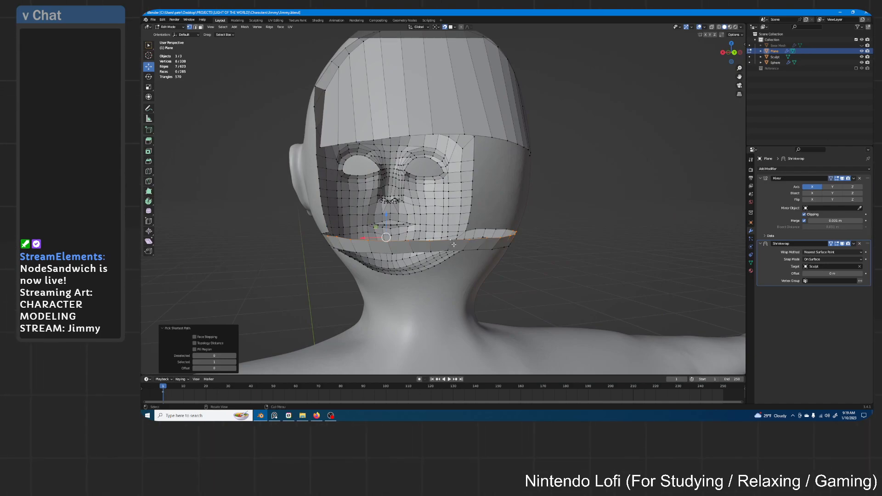
{"action": "middle_click_drag", "start_coordinate": [432, 187], "coordinate": [438, 189]}
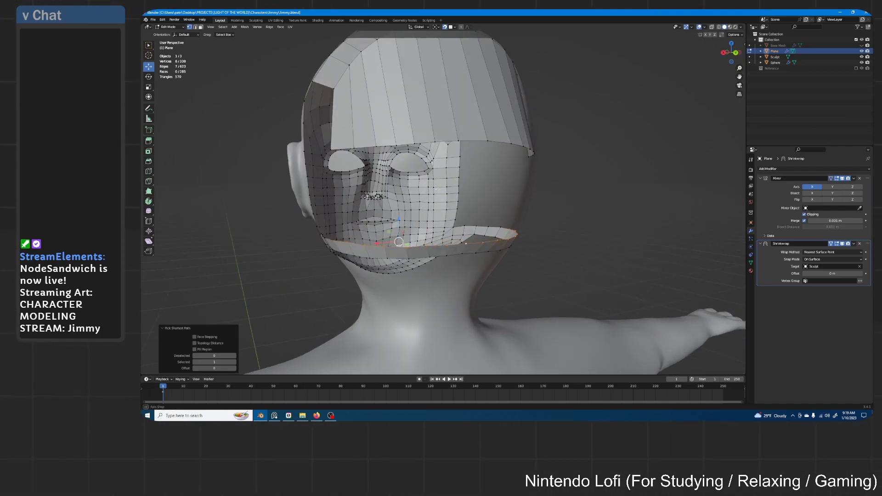
{"action": "left_click", "coordinate": [487, 139], "text": "alt+shift"}
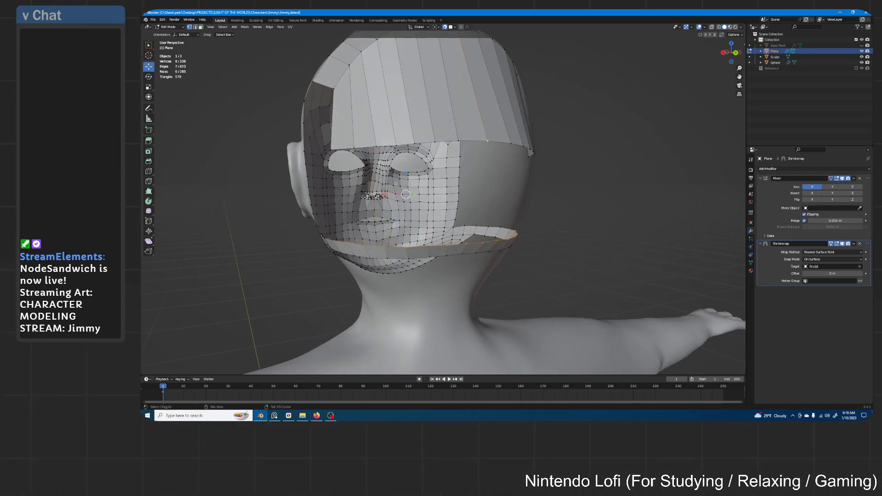
{"action": "middle_click_drag", "start_coordinate": [393, 152], "coordinate": [504, 171]}
{"action": "left_click", "coordinate": [454, 170], "text": "ctrl"}
{"action": "key", "text": "F3"}
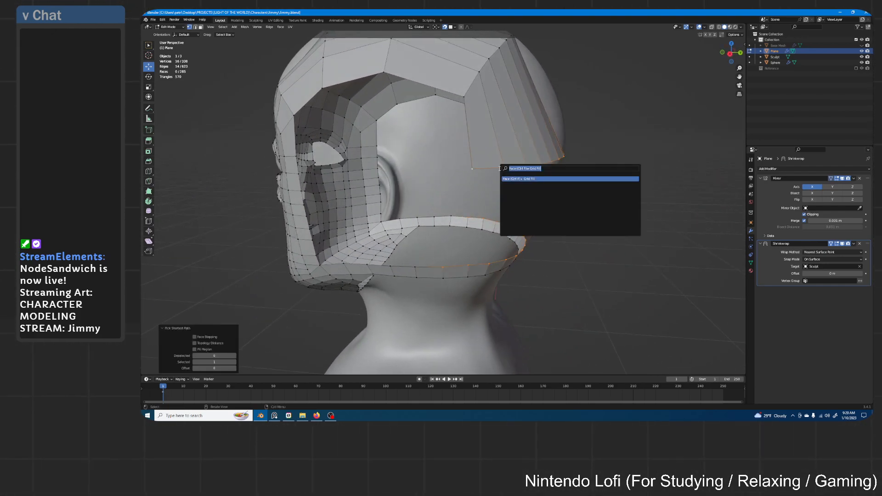
{"action": "type", "text": "bridge"}
{"action": "key", "text": "Return"}
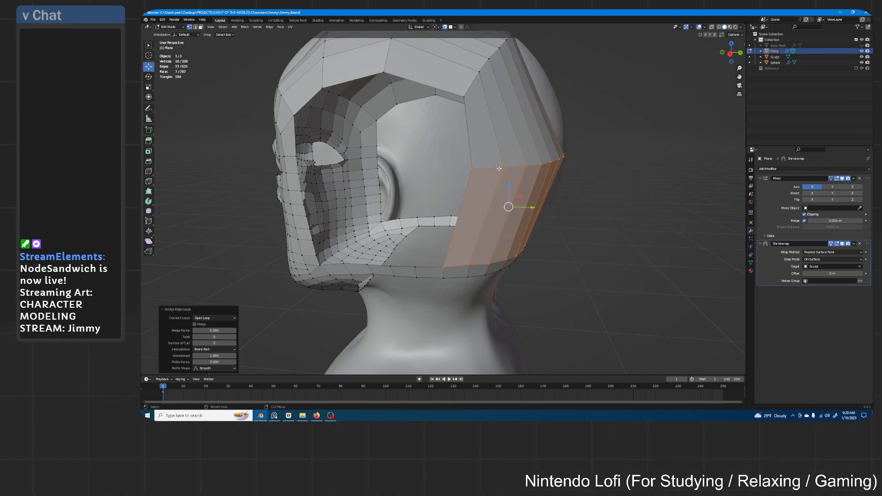
- Add two centred horizontal loop cuts across the bridged faces at the back of the head
{"action": "middle_click_drag", "start_coordinate": [500, 168], "coordinate": [508, 202]}
{"action": "scroll", "coordinate": [551, 153], "scroll_direction": "up", "scroll_amount": 2}
{"action": "key", "text": "alt+a"}
{"action": "scroll", "coordinate": [486, 218], "scroll_direction": "down", "scroll_amount": 2}
{"action": "scroll", "coordinate": [540, 147], "scroll_direction": "up", "scroll_amount": 2}
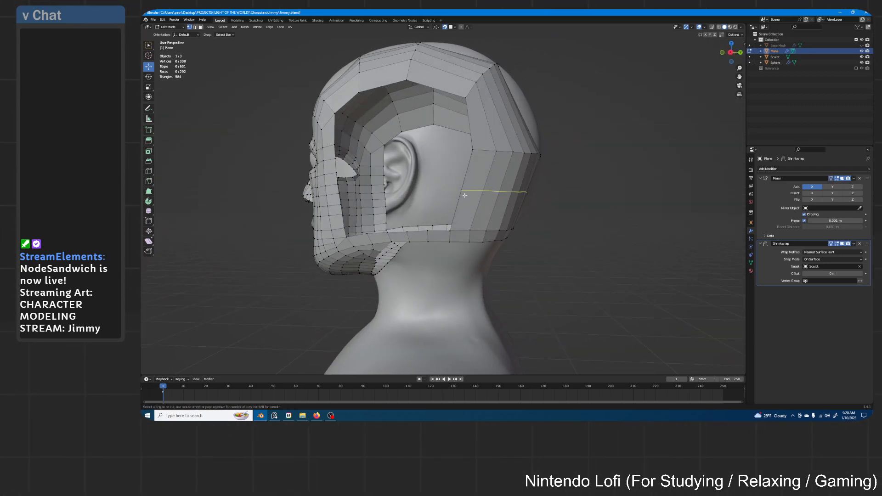
{"action": "left_click", "coordinate": [464, 196]}
{"action": "right_click", "coordinate": [467, 188]}
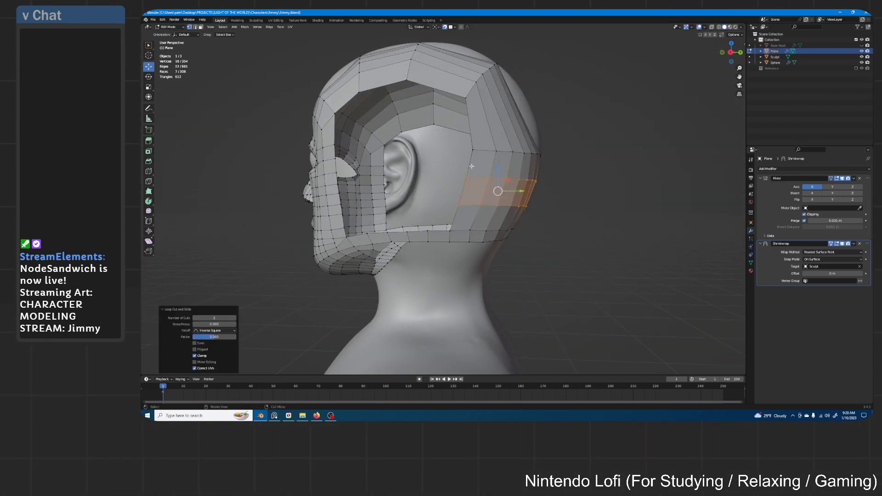
- Add centred loop cuts through the upper back, crown and forehead face rows and clear the selection
{"action": "left_click", "coordinate": [473, 138]}
{"action": "right_click", "coordinate": [474, 139]}
{"action": "mouse_move", "coordinate": [474, 139]}
{"action": "middle_mouse_down"}
{"action": "mouse_move", "coordinate": [487, 133]}
{"action": "mouse_move", "coordinate": [472, 126]}
{"action": "middle_mouse_up"}
{"action": "key", "text": "ctrl+r"}
{"action": "left_click", "coordinate": [450, 94]}
{"action": "right_click", "coordinate": [450, 94]}
{"action": "key", "text": "ctrl+r"}
{"action": "left_click", "coordinate": [396, 100]}
{"action": "right_click", "coordinate": [396, 100]}
{"action": "middle_click_drag", "start_coordinate": [396, 101], "coordinate": [451, 142]}
{"action": "key", "text": "alt+a"}
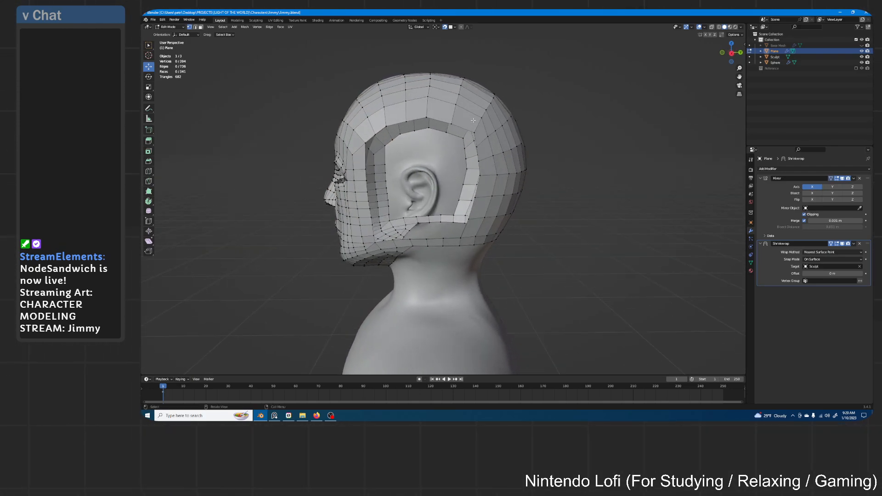
- Hide the rear half of the head mesh using an X-ray box selection, then turn X-ray off
{"action": "left_click", "coordinate": [712, 28]}
{"action": "left_click_drag", "start_coordinate": [516, 228], "coordinate": [538, 261]}
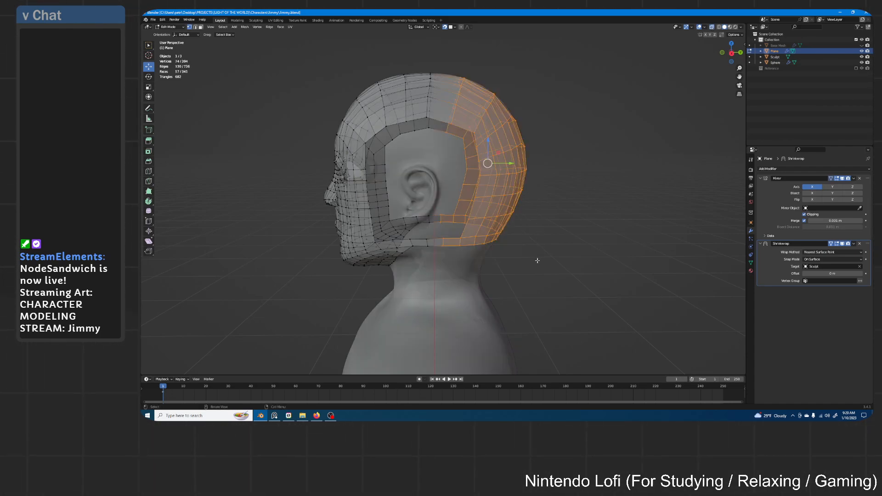
{"action": "key", "text": "h"}
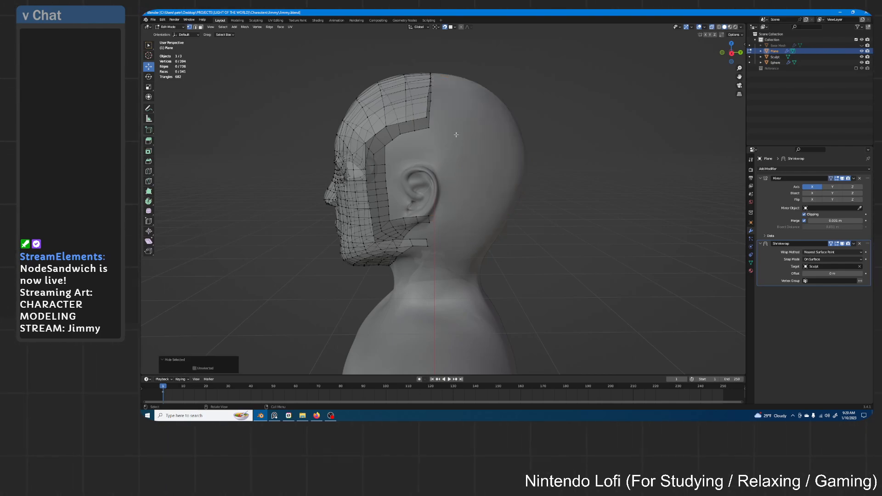
{"action": "mouse_move", "coordinate": [575, 118]}
{"action": "middle_mouse_down"}
{"action": "mouse_move", "coordinate": [592, 121]}
{"action": "mouse_move", "coordinate": [582, 132]}
{"action": "mouse_move", "coordinate": [556, 132]}
{"action": "mouse_move", "coordinate": [568, 134]}
{"action": "middle_mouse_up"}
{"action": "scroll", "coordinate": [592, 121], "scroll_direction": "up", "scroll_amount": 4}
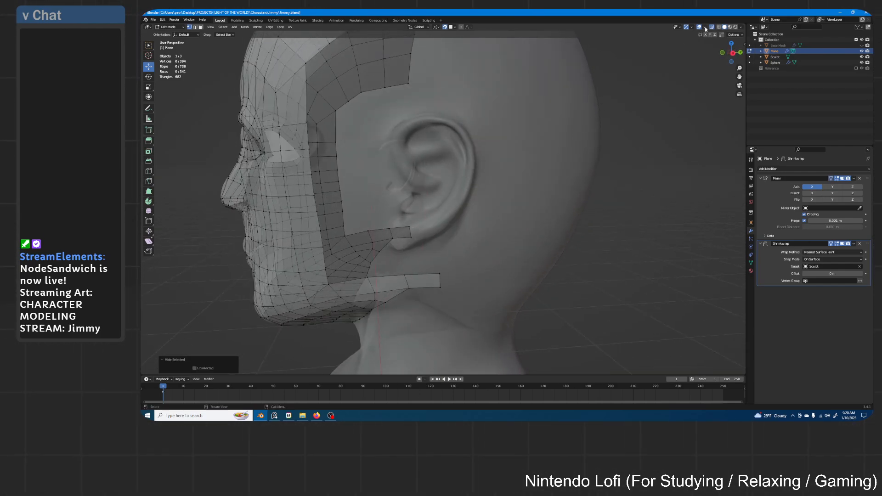
{"action": "left_click", "coordinate": [712, 27]}
- Duplicate a single vertex from the mesh below the ear and place it inside the ear bowl
{"action": "left_click", "coordinate": [404, 274]}
{"action": "middle_click_drag", "start_coordinate": [414, 244], "coordinate": [449, 212]}
{"action": "scroll", "coordinate": [444, 216], "scroll_direction": "up", "scroll_amount": 4}
{"action": "scroll", "coordinate": [446, 206], "scroll_direction": "down", "scroll_amount": 4}
{"action": "key", "text": "shift+d"}
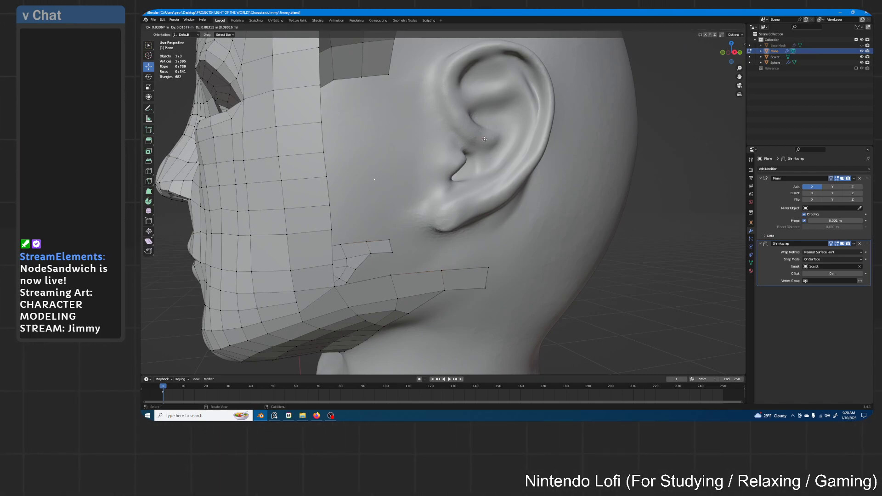
{"action": "left_click", "coordinate": [487, 147]}
- Extrude the duplicated vertex into a small starting face beside the ear canal
{"action": "key", "text": "e"}
{"action": "left_click", "coordinate": [495, 136]}
{"action": "key", "text": "e"}
{"action": "left_click", "coordinate": [461, 135]}
{"action": "left_click", "coordinate": [464, 131]}
{"action": "middle_click_drag", "start_coordinate": [464, 132], "coordinate": [453, 143]}
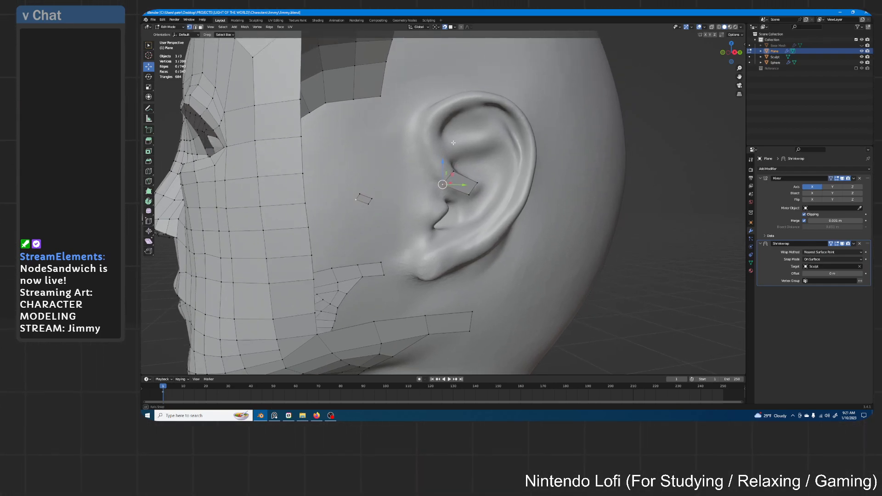
- Extrude a chain of vertices from the starting face up the ear's front edge and over the top of the helix
{"action": "key", "text": "e"}
{"action": "left_click", "coordinate": [427, 157]}
{"action": "key", "text": "e"}
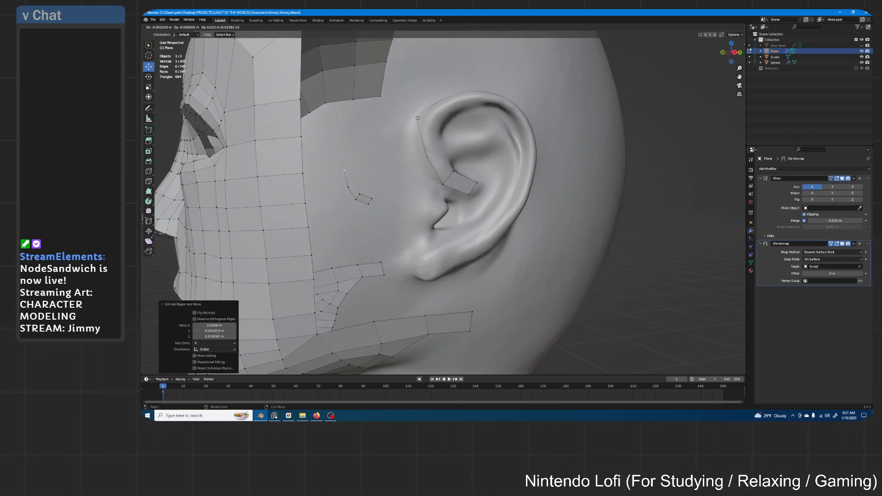
{"action": "left_click", "coordinate": [427, 117]}
{"action": "middle_click_drag", "start_coordinate": [426, 118], "coordinate": [432, 124]}
{"action": "key", "text": "e"}
{"action": "left_click", "coordinate": [455, 165]}
{"action": "key", "text": "e"}
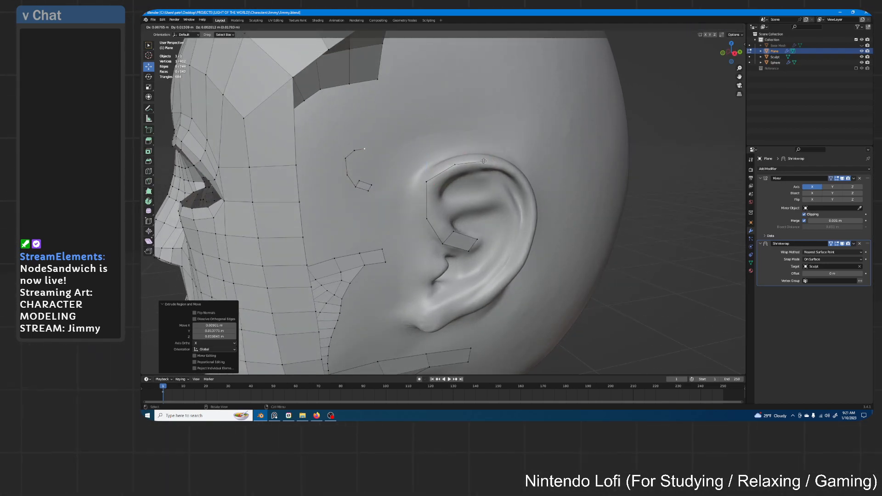
{"action": "left_click", "coordinate": [479, 158]}
{"action": "key", "text": "e"}
{"action": "left_click", "coordinate": [508, 163]}
- Select the connected face mesh and hide it, leaving only the new ear geometry on the sculpt
{"action": "middle_click_drag", "start_coordinate": [508, 163], "coordinate": [476, 174]}
{"action": "left_click", "coordinate": [476, 174]}
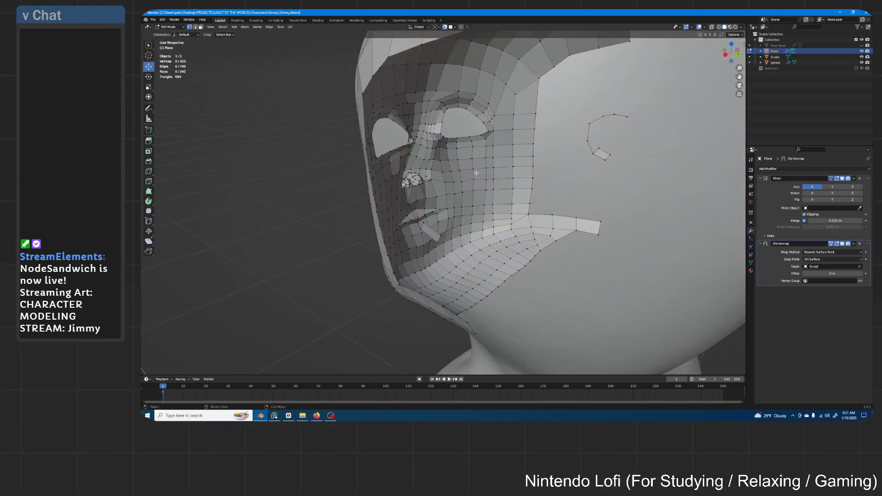
{"action": "key", "text": "l"}
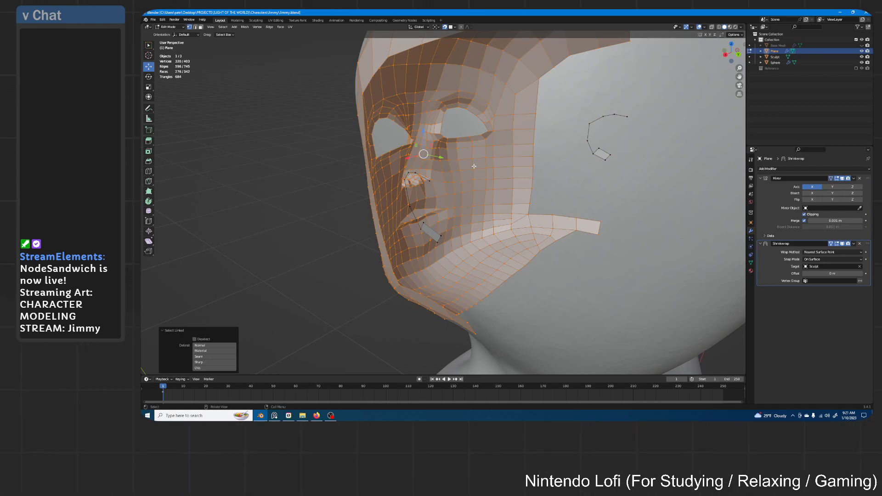
{"action": "key", "text": "h"}
- Reposition the last vertices of the chain so they sit on the upper rim of the ear
{"action": "left_click", "coordinate": [429, 181]}
{"action": "key", "text": "g"}
{"action": "left_click", "coordinate": [428, 183]}
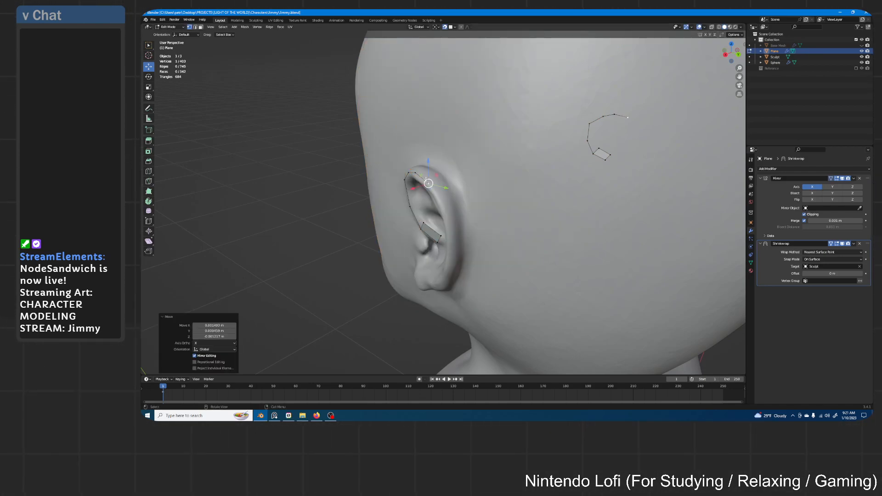
{"action": "left_click", "coordinate": [416, 173]}
{"action": "key", "text": "g"}
{"action": "left_click", "coordinate": [421, 173]}
- Extrude the outer vertex chain from the top of the helix down the back of the ear to the earlobe
{"action": "middle_click_drag", "start_coordinate": [422, 173], "coordinate": [560, 87]}
{"action": "scroll", "coordinate": [482, 151], "scroll_direction": "up", "scroll_amount": 1}
{"action": "left_click", "coordinate": [520, 140]}
{"action": "key", "text": "e"}
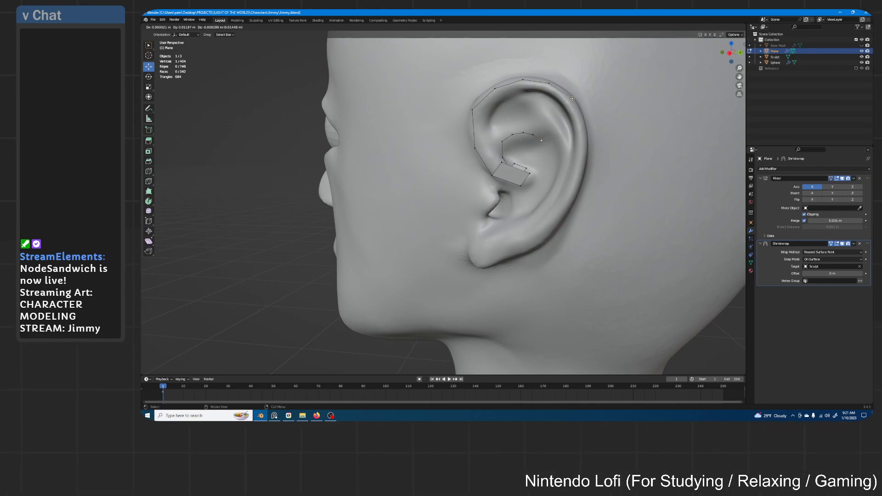
{"action": "left_click", "coordinate": [572, 99]}
{"action": "key", "text": "e"}
{"action": "left_click", "coordinate": [586, 131]}
{"action": "key", "text": "e"}
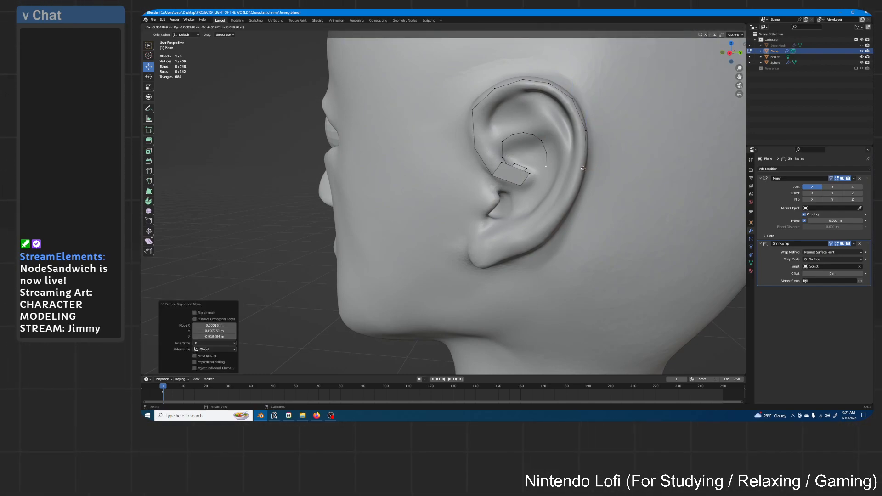
{"action": "left_click", "coordinate": [583, 172]}
{"action": "key", "text": "e"}
{"action": "left_click", "coordinate": [527, 250]}
{"action": "key", "text": "e"}
{"action": "left_click", "coordinate": [484, 267]}
- Extrude a second vertex chain from the starting face along the inner edge of the helix and over its top
{"action": "key", "text": "e"}
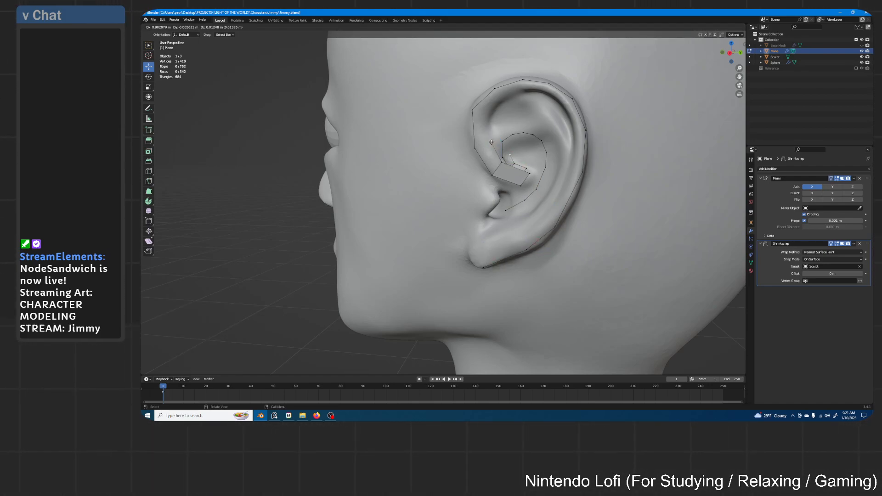
{"action": "left_click", "coordinate": [496, 148]}
{"action": "key", "text": "e"}
{"action": "left_click", "coordinate": [488, 125]}
{"action": "key", "text": "e"}
{"action": "left_click", "coordinate": [498, 98]}
{"action": "key", "text": "e"}
{"action": "key", "text": "e"}
{"action": "left_click", "coordinate": [547, 91]}
- Continue the inner vertex chain down the back rim to the earlobe and move the outer chain's end vertex at the lobe
{"action": "key", "text": "e"}
{"action": "left_click", "coordinate": [566, 106]}
{"action": "key", "text": "e"}
{"action": "left_click", "coordinate": [574, 133]}
{"action": "key", "text": "e"}
{"action": "left_click", "coordinate": [570, 170]}
{"action": "key", "text": "e"}
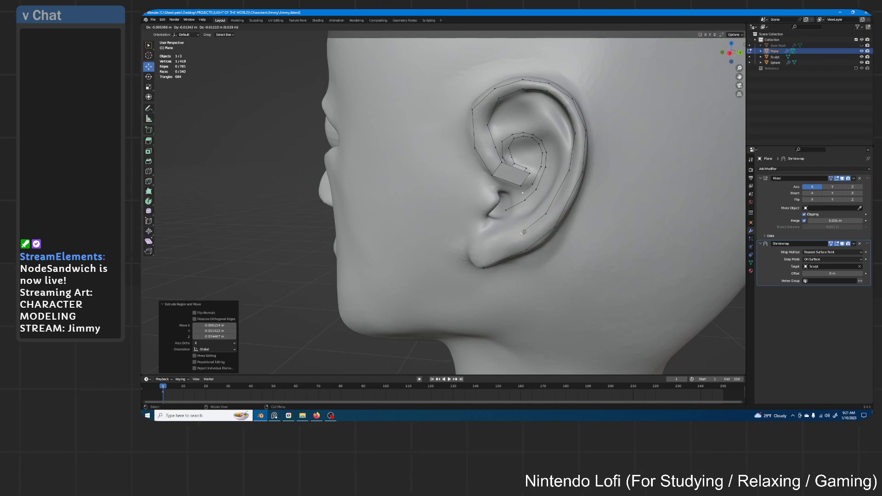
{"action": "left_click", "coordinate": [526, 230]}
{"action": "key", "text": "e"}
{"action": "left_click", "coordinate": [475, 243]}
{"action": "key", "text": "g"}
{"action": "left_click", "coordinate": [479, 265]}
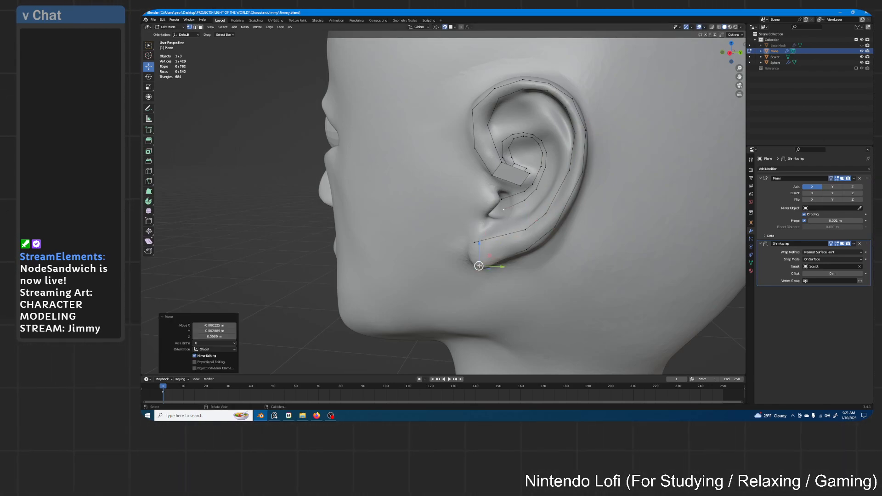
- Fill the gap between the outer and inner vertex chains with quads from the starting face around to the earlobe
{"action": "key", "text": "f"}
{"action": "key", "text": "f"}
{"action": "key", "text": "f"}
{"action": "key", "text": "f"}
{"action": "key", "text": "f"}
{"action": "key", "text": "f"}
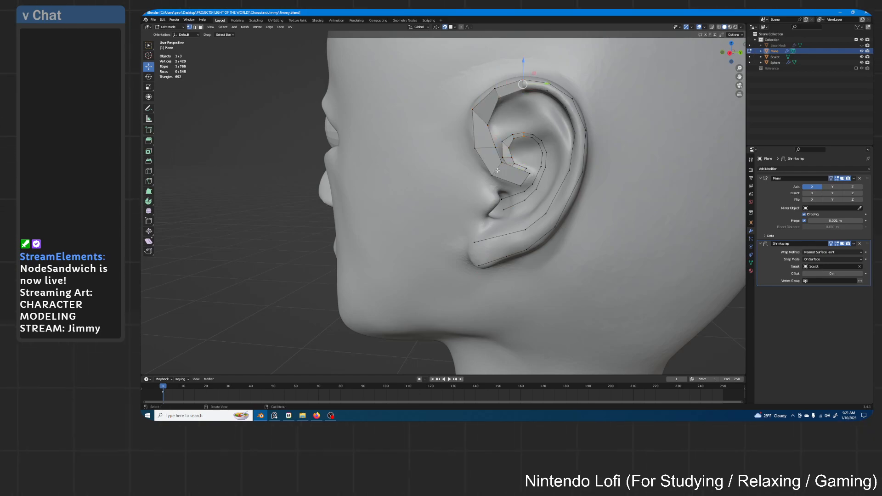
{"action": "key", "text": "f"}
{"action": "key", "text": "f"}
{"action": "key", "text": "f"}
{"action": "key", "text": "f"}
{"action": "key", "text": "f"}
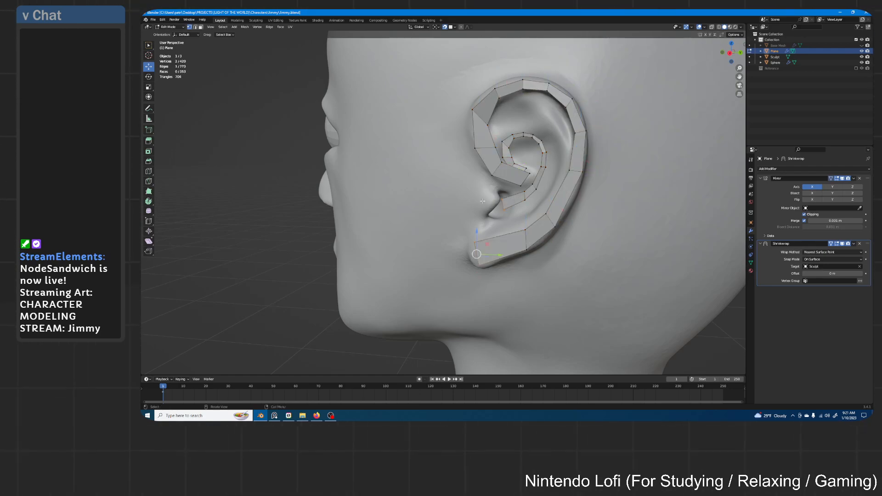
- Move the two end vertices of the ear strip forward on the earlobe
{"action": "middle_click_drag", "start_coordinate": [499, 201], "coordinate": [586, 228]}
{"action": "left_click", "coordinate": [567, 225]}
{"action": "key", "text": "g"}
{"action": "left_click", "coordinate": [558, 225]}
{"action": "left_click", "coordinate": [565, 203]}
{"action": "key", "text": "g"}
{"action": "left_click", "coordinate": [558, 206]}
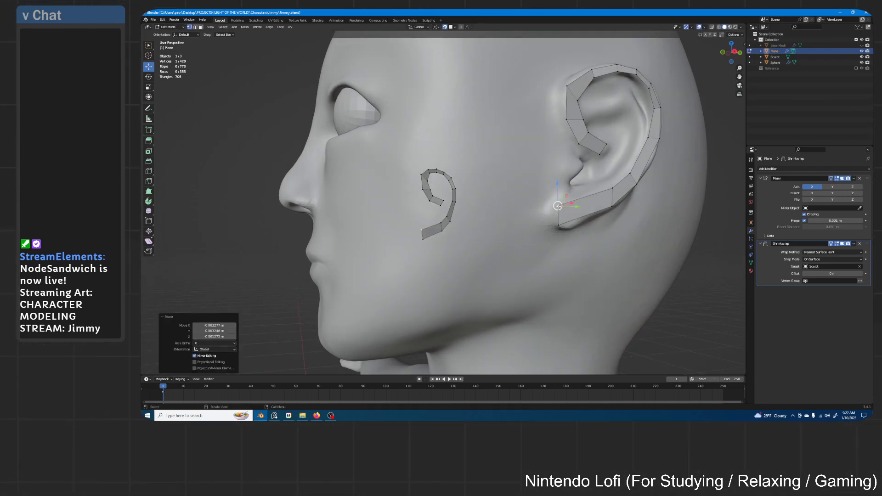
- Extrude the outer edge loop of the ear strip outward over the rim toward the head
{"action": "left_click", "coordinate": [573, 126], "text": "alt"}
{"action": "middle_click_drag", "start_coordinate": [598, 149], "coordinate": [570, 138]}
{"action": "key", "text": "e"}
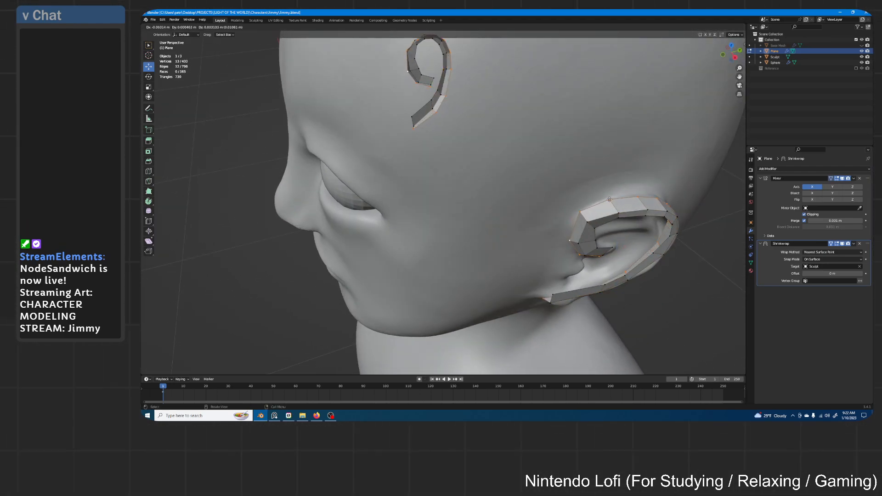
{"action": "left_click", "coordinate": [609, 197]}
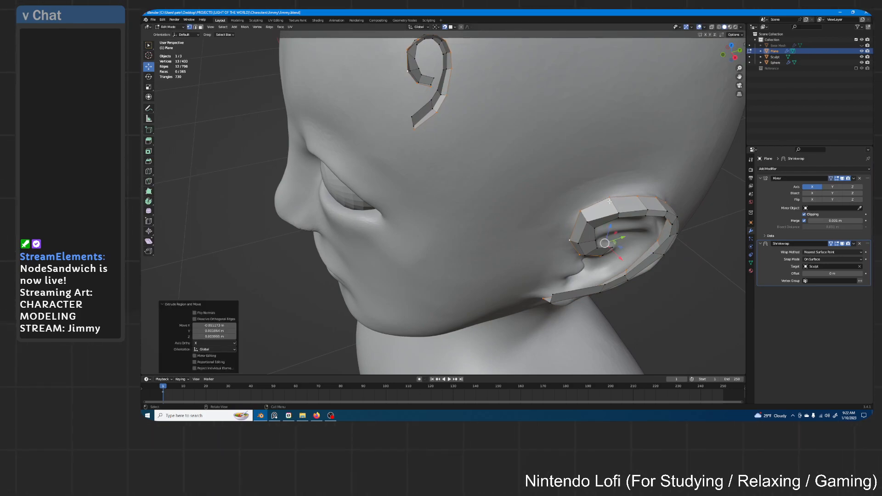
- Spread individual vertices of the newly extruded outer loop over the sculpted ear rim
{"action": "middle_click_drag", "start_coordinate": [609, 197], "coordinate": [595, 161]}
{"action": "scroll", "coordinate": [634, 138], "scroll_direction": "up", "scroll_amount": 2}
{"action": "middle_click_drag", "start_coordinate": [673, 116], "coordinate": [633, 135], "text": "shift"}
{"action": "left_click_drag", "start_coordinate": [636, 146], "coordinate": [632, 151]}
{"action": "left_click_drag", "start_coordinate": [587, 125], "coordinate": [591, 144]}
{"action": "left_click_drag", "start_coordinate": [555, 79], "coordinate": [550, 82]}
{"action": "middle_click_drag", "start_coordinate": [552, 81], "coordinate": [536, 163], "text": "shift"}
{"action": "left_click_drag", "start_coordinate": [507, 176], "coordinate": [498, 172]}
- Adjust the outer loop vertices along the top and upper back of the ear
{"action": "middle_click_drag", "start_coordinate": [558, 232], "coordinate": [568, 256]}
{"action": "left_click_drag", "start_coordinate": [556, 249], "coordinate": [614, 239]}
{"action": "left_click", "coordinate": [602, 247]}
{"action": "middle_click_drag", "start_coordinate": [614, 239], "coordinate": [542, 246]}
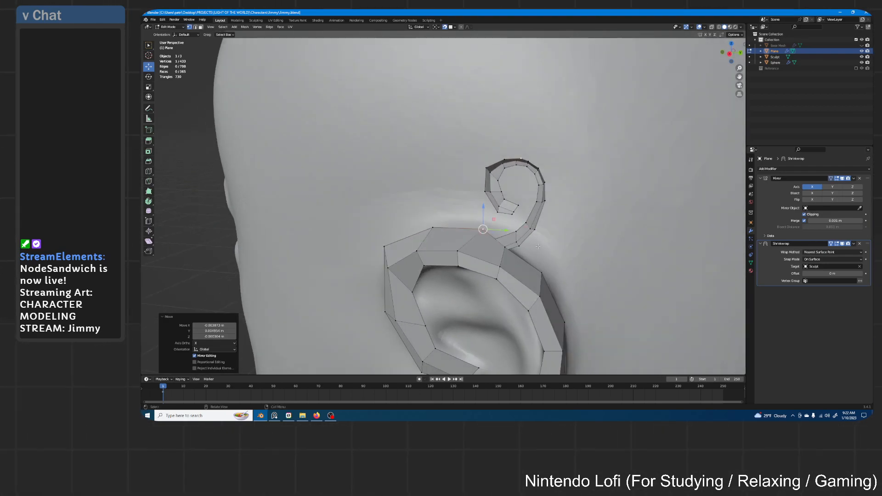
{"action": "left_click_drag", "start_coordinate": [507, 248], "coordinate": [516, 241]}
{"action": "left_click_drag", "start_coordinate": [544, 275], "coordinate": [546, 271]}
- Move further single vertices of the ear strip to follow the sculpted outer edge more closely
{"action": "middle_click_drag", "start_coordinate": [546, 272], "coordinate": [489, 160]}
{"action": "key", "text": "g"}
{"action": "left_click", "coordinate": [469, 186]}
{"action": "left_click", "coordinate": [461, 243]}
{"action": "middle_click_drag", "start_coordinate": [462, 243], "coordinate": [469, 200]}
{"action": "key", "text": "g"}
{"action": "left_click", "coordinate": [471, 221]}
{"action": "scroll", "coordinate": [469, 201], "scroll_direction": "up", "scroll_amount": 2}
{"action": "left_click", "coordinate": [511, 154]}
{"action": "key", "text": "g"}
{"action": "left_click", "coordinate": [510, 161]}
- Move the outer loop's end vertices beneath the earlobe, where it meets the head
{"action": "left_click", "coordinate": [450, 245]}
{"action": "middle_click_drag", "start_coordinate": [451, 244], "coordinate": [482, 138]}
{"action": "scroll", "coordinate": [478, 200], "scroll_direction": "down", "scroll_amount": 1}
{"action": "key", "text": "g"}
{"action": "left_click", "coordinate": [478, 199]}
{"action": "key", "text": "g"}
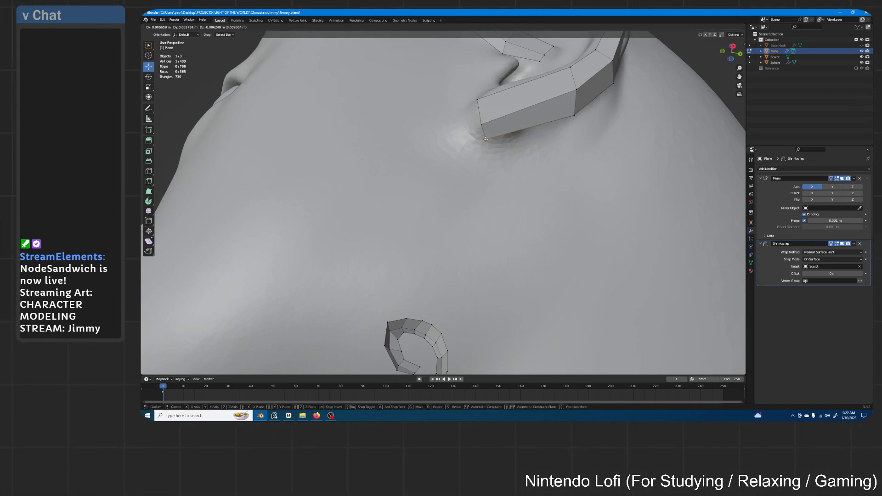
{"action": "left_click", "coordinate": [486, 139]}
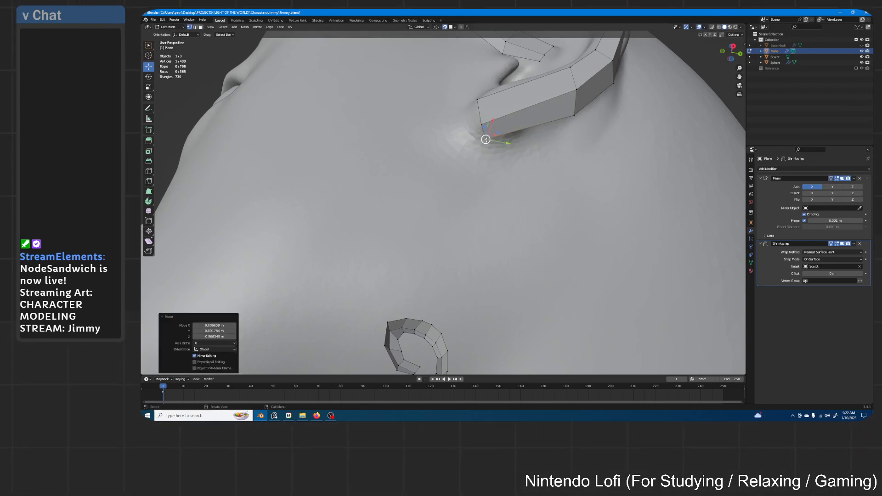
- Nudge the vertices at the upper front of the ear strip into place on the helix
{"action": "middle_click_drag", "start_coordinate": [535, 125], "coordinate": [540, 242]}
{"action": "left_click", "coordinate": [490, 145]}
{"action": "key", "text": "g"}
{"action": "left_click", "coordinate": [491, 146]}
{"action": "left_click", "coordinate": [514, 99]}
{"action": "key", "text": "g"}
{"action": "left_click", "coordinate": [515, 100]}
{"action": "middle_click_drag", "start_coordinate": [515, 99], "coordinate": [526, 188]}
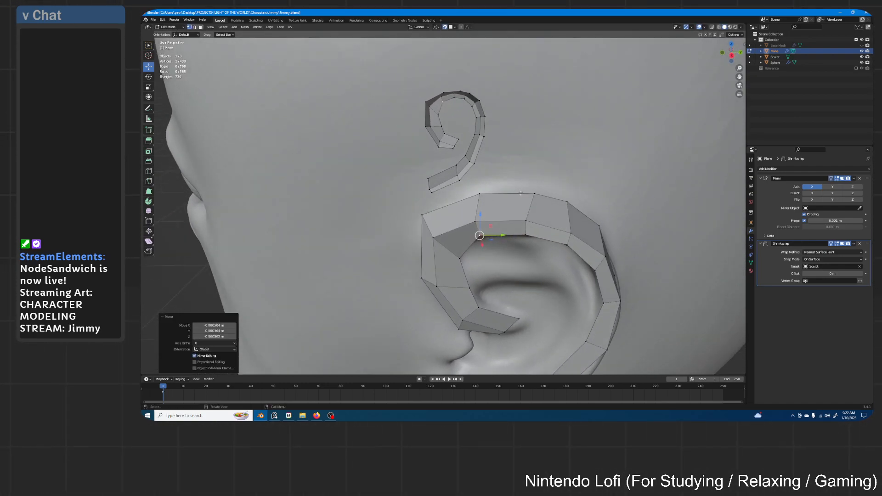
- Fine-tune two outer loop vertices along the top edge of the ear
{"action": "left_click", "coordinate": [524, 192]}
{"action": "key", "text": "g"}
{"action": "left_click", "coordinate": [525, 193]}
{"action": "left_click", "coordinate": [569, 204]}
{"action": "key", "text": "g"}
{"action": "left_click", "coordinate": [569, 204]}
{"action": "middle_click_drag", "start_coordinate": [569, 204], "coordinate": [553, 194]}
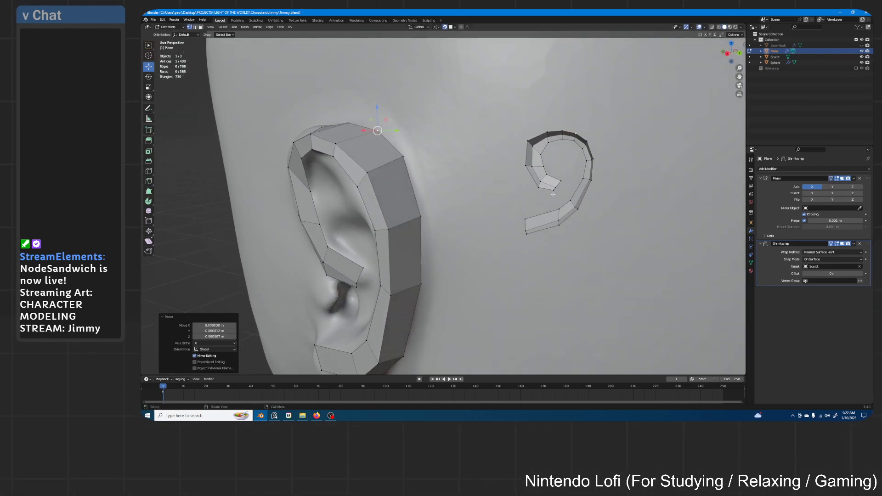
- Fine-tune two outer loop vertices on the upper back of the ear
{"action": "left_click", "coordinate": [402, 157]}
{"action": "key", "text": "g"}
{"action": "left_click", "coordinate": [402, 157]}
{"action": "left_click", "coordinate": [420, 216]}
{"action": "key", "text": "g"}
{"action": "left_click", "coordinate": [421, 216]}
{"action": "mouse_move", "coordinate": [421, 217]}
{"action": "middle_mouse_down"}
{"action": "mouse_move", "coordinate": [462, 166]}
{"action": "mouse_move", "coordinate": [432, 212]}
{"action": "middle_mouse_up"}
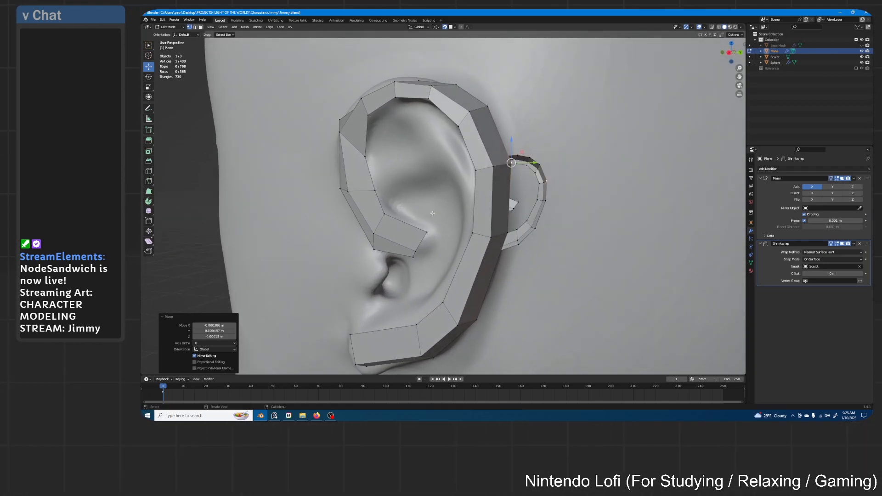
- Reposition the corner vertices at the inner end of the ear strip above the ear canal
{"action": "left_click", "coordinate": [422, 233]}
{"action": "key", "text": "g"}
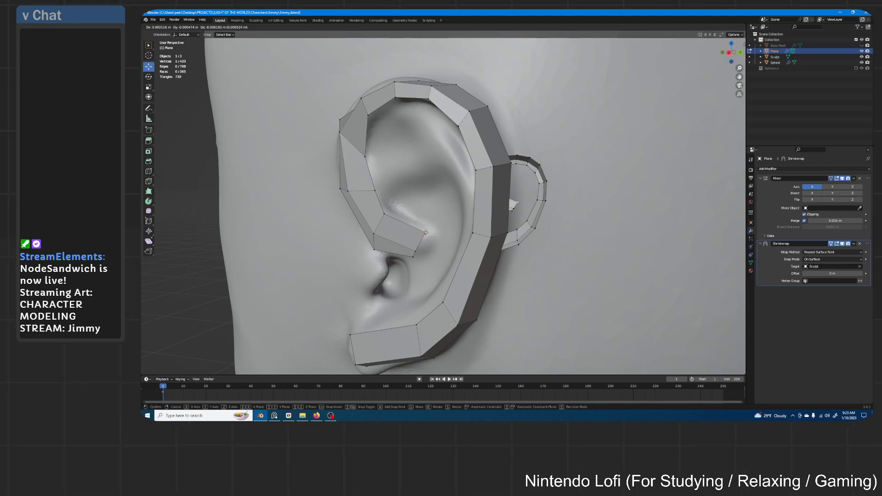
{"action": "left_click", "coordinate": [423, 234]}
{"action": "left_click", "coordinate": [415, 249]}
{"action": "key", "text": "g"}
{"action": "left_click", "coordinate": [434, 237]}
{"action": "left_click", "coordinate": [433, 236]}
{"action": "key", "text": "g"}
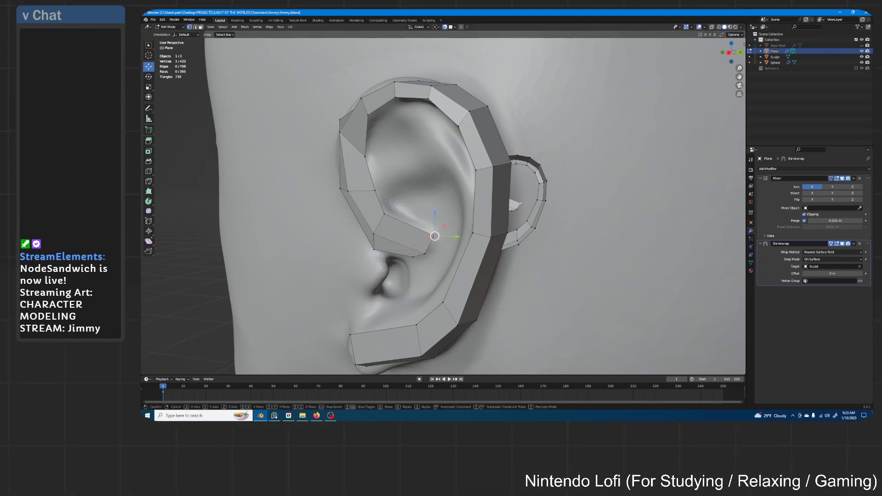
{"action": "left_click", "coordinate": [431, 234]}
- Extrude the inner edge loop of the ear strip slightly inward to start a second row of faces
{"action": "left_click", "coordinate": [389, 204], "text": "alt"}
{"action": "middle_click_drag", "start_coordinate": [389, 204], "coordinate": [398, 210]}
{"action": "key", "text": "e"}
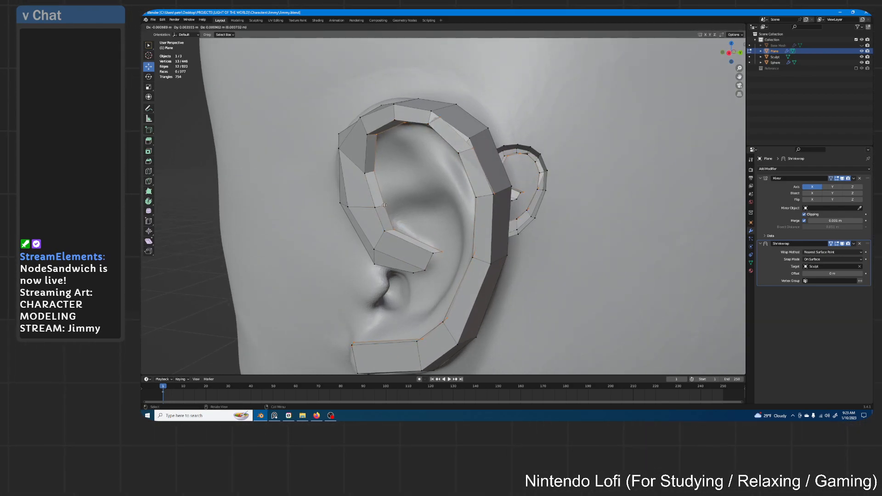
{"action": "left_click", "coordinate": [384, 206]}
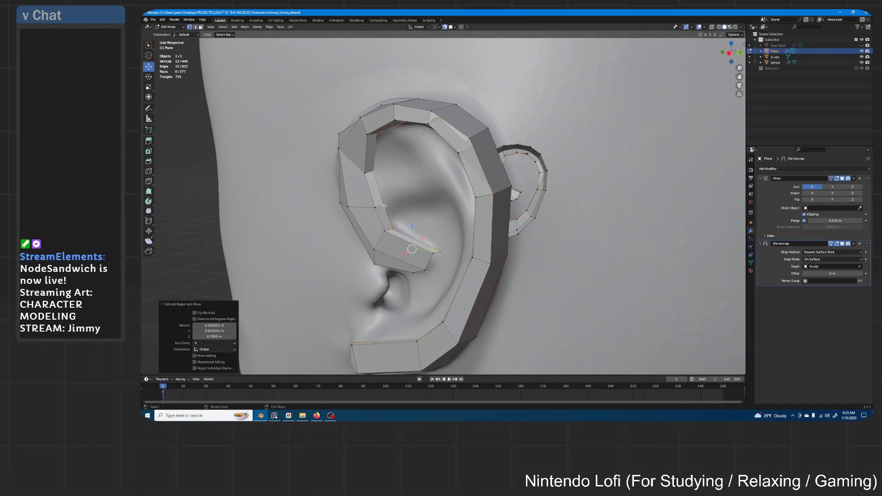
- Reposition the new inner loop vertices at the inner end of the strip above the ear canal
{"action": "left_click", "coordinate": [434, 250]}
{"action": "key", "text": "g"}
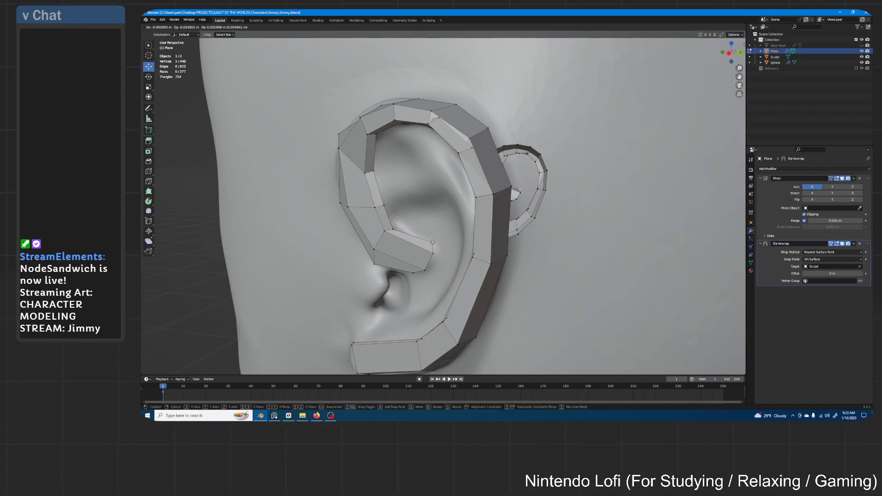
{"action": "left_click", "coordinate": [424, 235]}
{"action": "left_click", "coordinate": [395, 228]}
{"action": "key", "text": "g"}
{"action": "left_click", "coordinate": [398, 224]}
- Reposition three inner loop vertices up the front of the ear so they follow the helix fold
{"action": "left_click", "coordinate": [384, 205]}
{"action": "key", "text": "g"}
{"action": "left_click", "coordinate": [388, 205]}
{"action": "left_click", "coordinate": [374, 175]}
{"action": "key", "text": "g"}
{"action": "left_click", "coordinate": [375, 138]}
{"action": "left_click", "coordinate": [375, 137]}
{"action": "key", "text": "g"}
{"action": "left_click", "coordinate": [381, 142]}
- Reposition two inner loop vertices along the top of the helix
{"action": "middle_click_drag", "start_coordinate": [381, 142], "coordinate": [530, 53]}
{"action": "left_click", "coordinate": [529, 44]}
{"action": "key", "text": "g"}
{"action": "left_click", "coordinate": [522, 52]}
{"action": "left_click", "coordinate": [554, 45]}
{"action": "key", "text": "g"}
{"action": "left_click", "coordinate": [558, 40]}
- Pull two inner loop vertices at the upper back of the ear into the helix fold
{"action": "middle_click_drag", "start_coordinate": [557, 40], "coordinate": [542, 77]}
{"action": "key", "text": "g"}
{"action": "left_click", "coordinate": [527, 111]}
{"action": "left_click", "coordinate": [568, 119]}
{"action": "key", "text": "g"}
{"action": "left_click", "coordinate": [547, 137]}
- Move two inner loop vertices on the back of the helix inward, using X-ray for the hidden one
{"action": "left_click", "coordinate": [587, 158]}
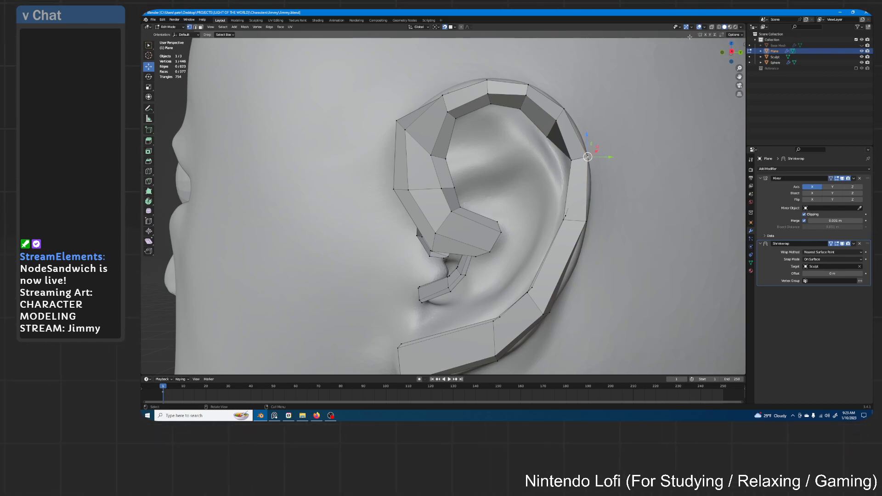
{"action": "left_click", "coordinate": [712, 27]}
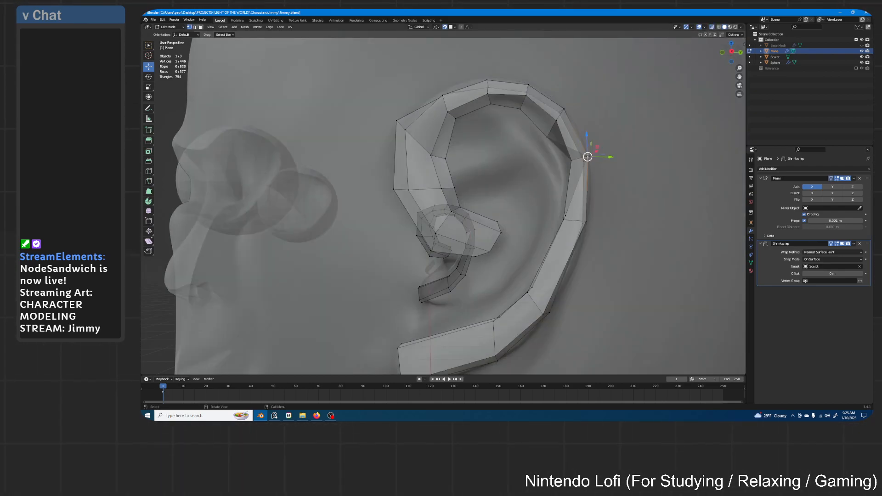
{"action": "key", "text": "g"}
{"action": "left_click", "coordinate": [560, 164]}
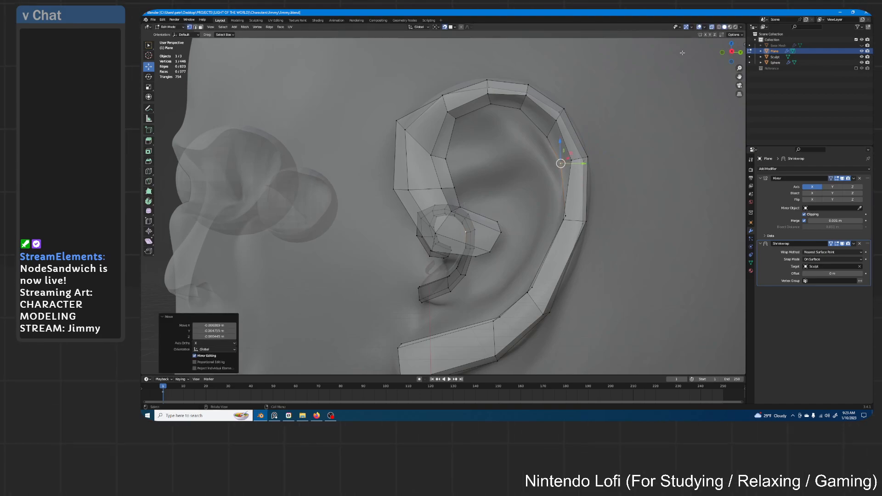
{"action": "left_click", "coordinate": [711, 27]}
{"action": "middle_click_drag", "start_coordinate": [616, 225], "coordinate": [650, 230]}
{"action": "key", "text": "g"}
{"action": "left_click", "coordinate": [645, 219]}
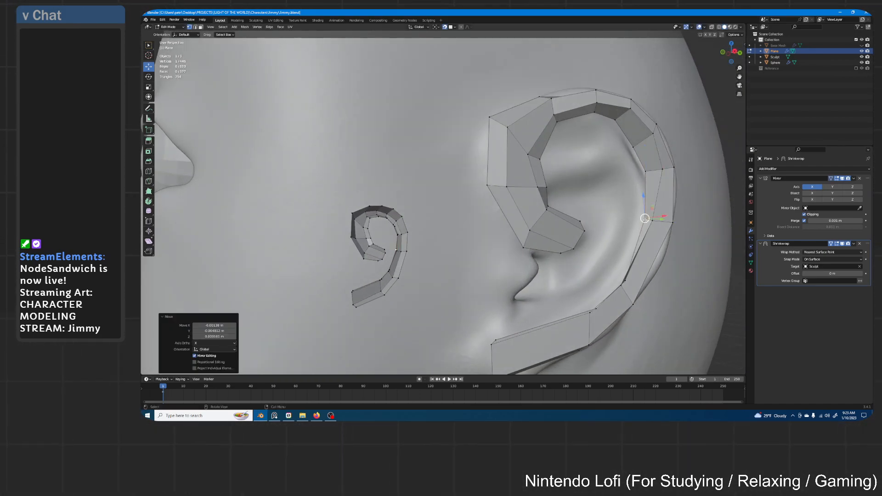
- Reposition two inner loop vertices on the lower back of the ear rim
{"action": "left_click", "coordinate": [625, 281]}
{"action": "key", "text": "g"}
{"action": "left_click", "coordinate": [613, 276]}
{"action": "left_click", "coordinate": [593, 309]}
{"action": "key", "text": "g"}
{"action": "left_click", "coordinate": [586, 300]}
- Reposition the vertices at the front end of the earlobe strip
{"action": "left_click", "coordinate": [498, 341]}
{"action": "key", "text": "g"}
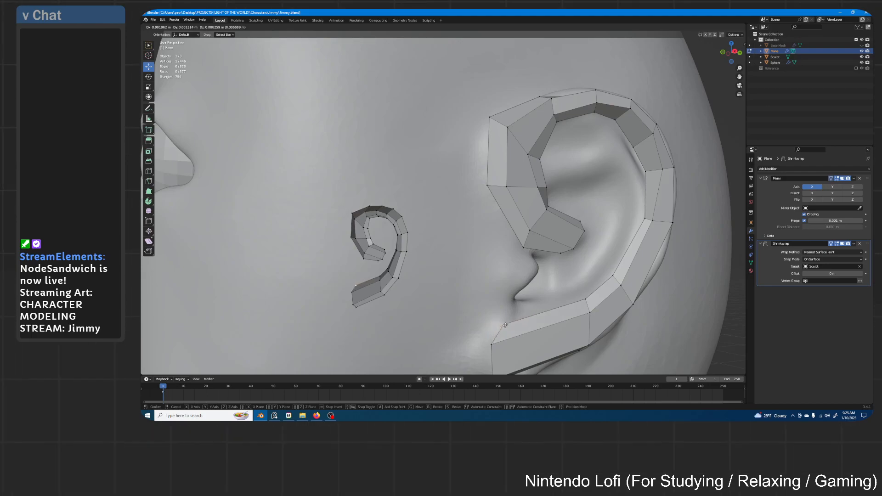
{"action": "left_click", "coordinate": [507, 326]}
{"action": "middle_click_drag", "start_coordinate": [507, 326], "coordinate": [513, 221]}
{"action": "key", "text": "g"}
{"action": "left_click", "coordinate": [452, 254]}
{"action": "key", "text": "g"}
{"action": "left_click", "coordinate": [455, 211]}
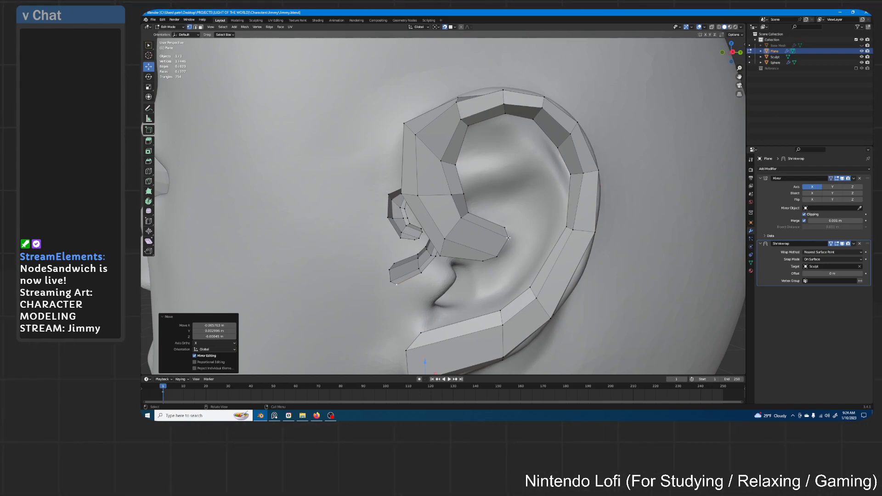
- Fill a bridging face between the strip's inner end and the back rim of the ear
{"action": "left_click", "coordinate": [508, 238]}
{"action": "key", "text": "f"}
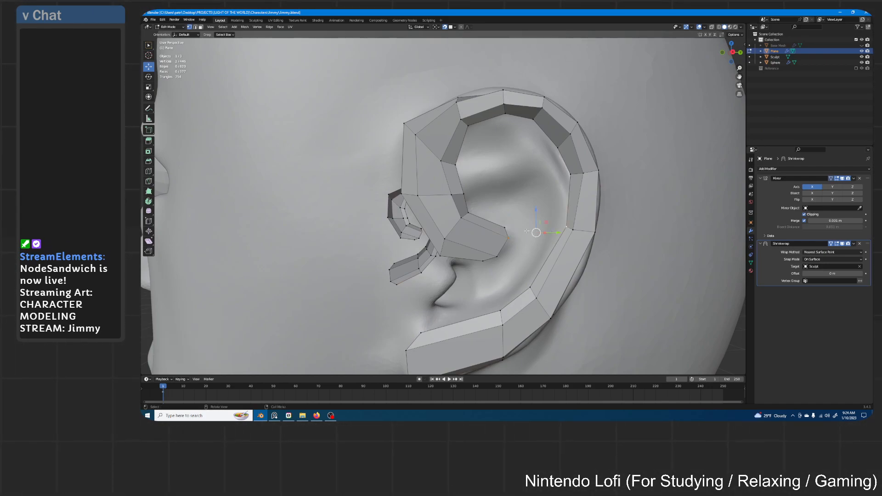
{"action": "left_click", "coordinate": [505, 227]}
{"action": "left_click", "coordinate": [570, 174], "text": "shift"}
{"action": "left_click", "coordinate": [570, 225], "text": "shift"}
{"action": "left_click", "coordinate": [508, 239], "text": "shift"}
{"action": "key", "text": "f"}
{"action": "middle_click_drag", "start_coordinate": [543, 207], "coordinate": [563, 184]}
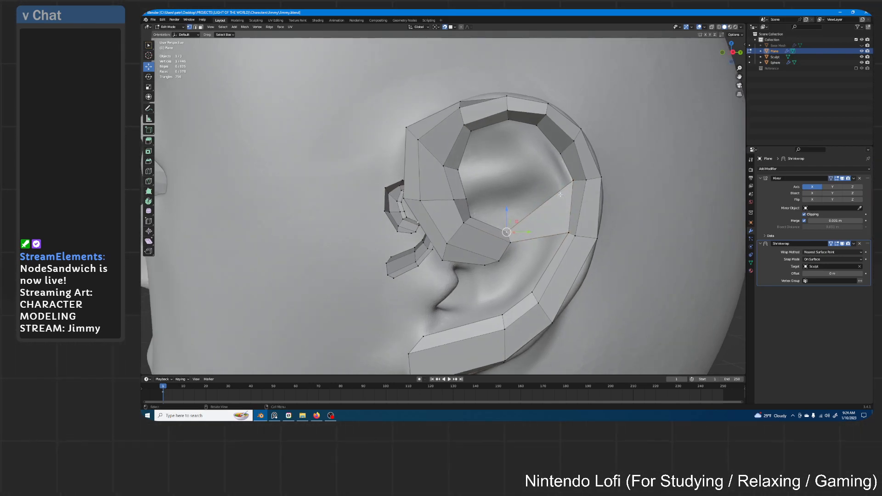
- Cut a centred loop across the face that bridges the strip's inner end and the back rim
{"action": "left_click", "coordinate": [567, 180], "text": "shift"}
{"action": "left_click", "coordinate": [556, 148], "text": "alt"}
{"action": "key", "text": "ctrl+r"}
{"action": "left_click", "coordinate": [533, 210]}
{"action": "right_click", "coordinate": [532, 211]}
- Reposition the new upper midpoint vertex of the bridge and the adjoining vertex at the strip's inner end
{"action": "left_click", "coordinate": [532, 211], "text": "alt"}
{"action": "left_click", "coordinate": [539, 207]}
{"action": "key", "text": "g"}
{"action": "left_click", "coordinate": [541, 213]}
{"action": "left_click", "coordinate": [510, 231]}
{"action": "key", "text": "g"}
{"action": "left_click", "coordinate": [511, 229]}
- Fine-tune three inner loop vertices along the front edge of the upper ear hollow
{"action": "left_click", "coordinate": [470, 216]}
{"action": "key", "text": "g"}
{"action": "left_click", "coordinate": [472, 214]}
{"action": "left_click", "coordinate": [466, 199]}
{"action": "key", "text": "g"}
{"action": "left_click", "coordinate": [467, 196]}
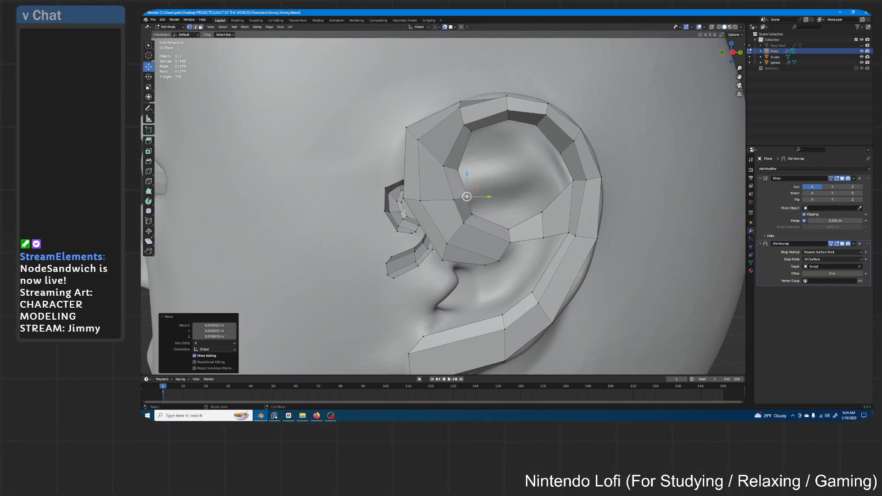
{"action": "left_click", "coordinate": [459, 170]}
{"action": "key", "text": "g"}
{"action": "left_click", "coordinate": [464, 170]}
- Adjust two inner loop vertices along the top edge of the upper ear hollow
{"action": "left_click", "coordinate": [470, 131]}
{"action": "key", "text": "g"}
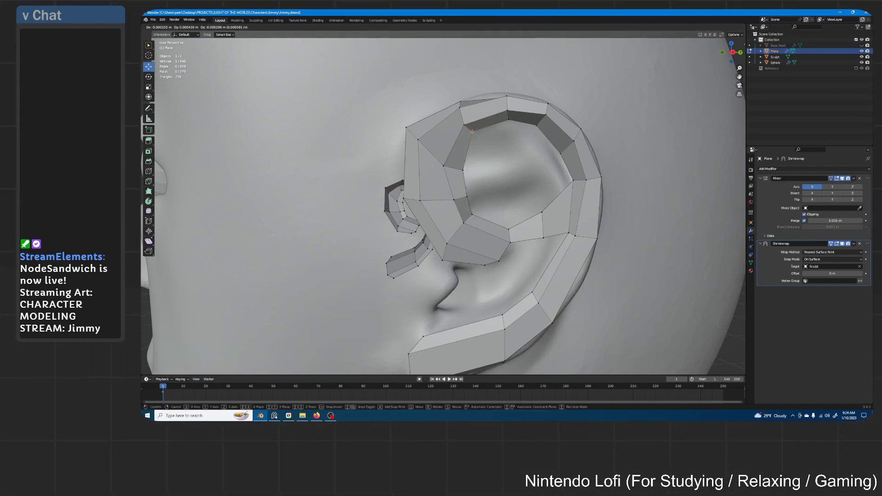
{"action": "left_click", "coordinate": [473, 134]}
{"action": "left_click", "coordinate": [509, 120]}
{"action": "key", "text": "g"}
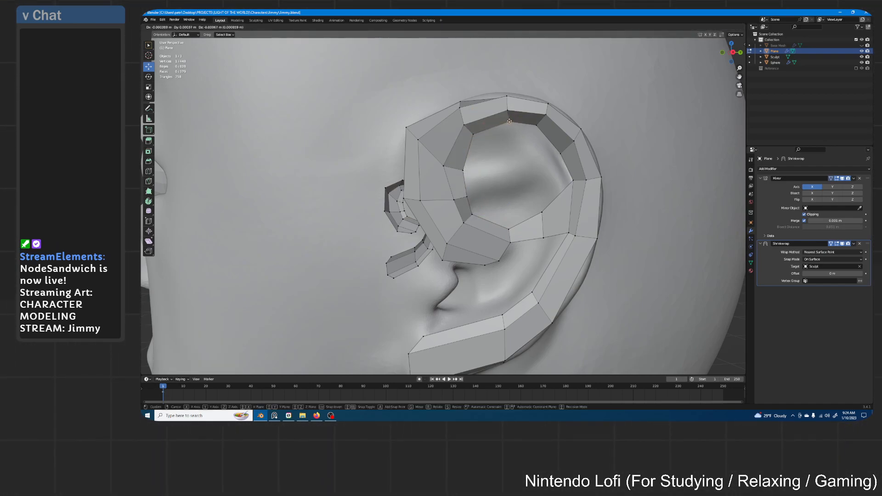
{"action": "left_click", "coordinate": [521, 124]}
- Nudge the upper and lower midpoint vertices of the bridge across the ear
{"action": "left_click", "coordinate": [521, 123], "text": "alt"}
{"action": "left_click", "coordinate": [542, 212]}
{"action": "key", "text": "g"}
{"action": "left_click", "coordinate": [544, 213]}
{"action": "left_click", "coordinate": [544, 236]}
{"action": "key", "text": "g"}
{"action": "left_click", "coordinate": [545, 237]}
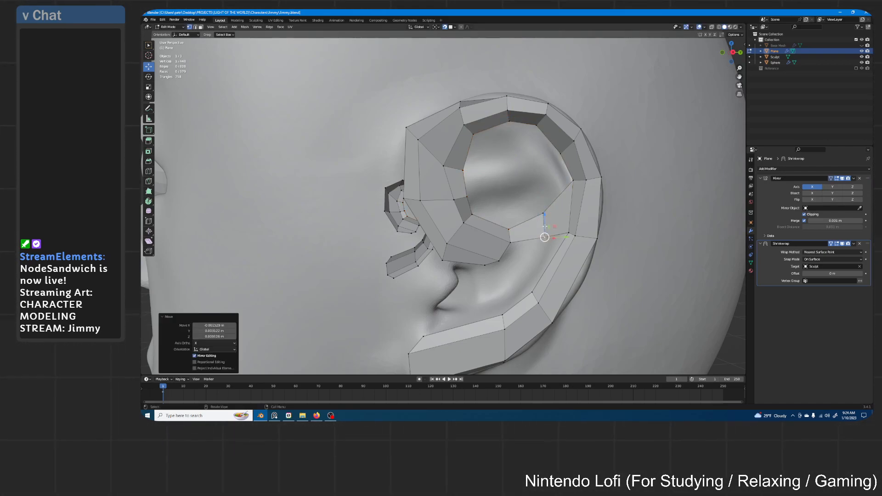
- Close the upper ear hollow with Grid Fill, using a span of 2
{"action": "left_click", "coordinate": [537, 216], "text": "alt"}
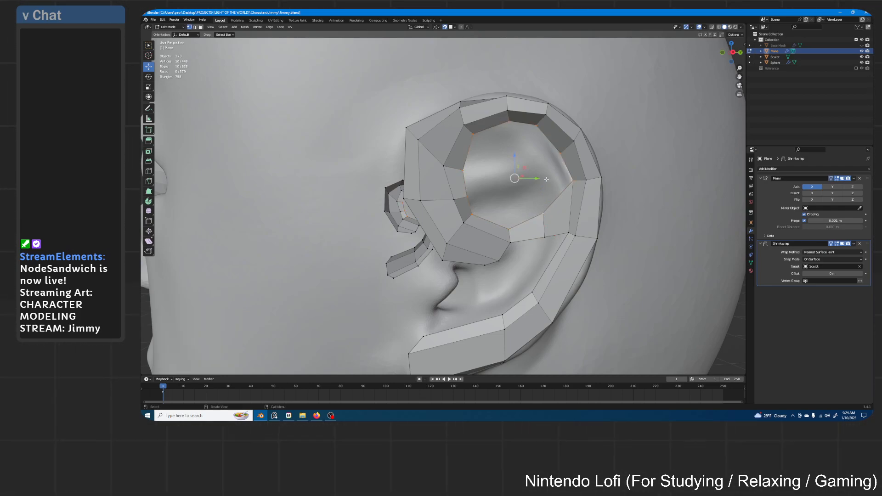
{"action": "key", "text": "F3"}
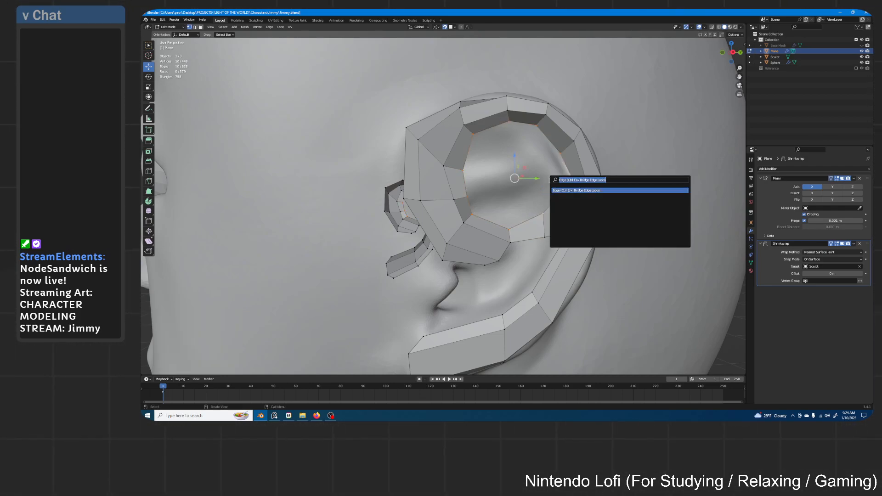
{"action": "type", "text": "grid fill"}
{"action": "key", "text": "Return"}
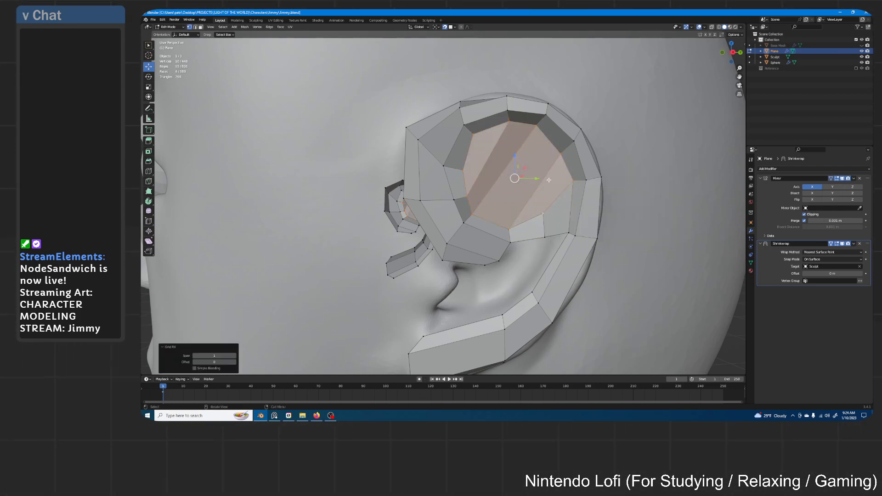
{"action": "left_click", "coordinate": [236, 357]}
{"action": "left_click", "coordinate": [236, 356]}
{"action": "left_click", "coordinate": [236, 356]}
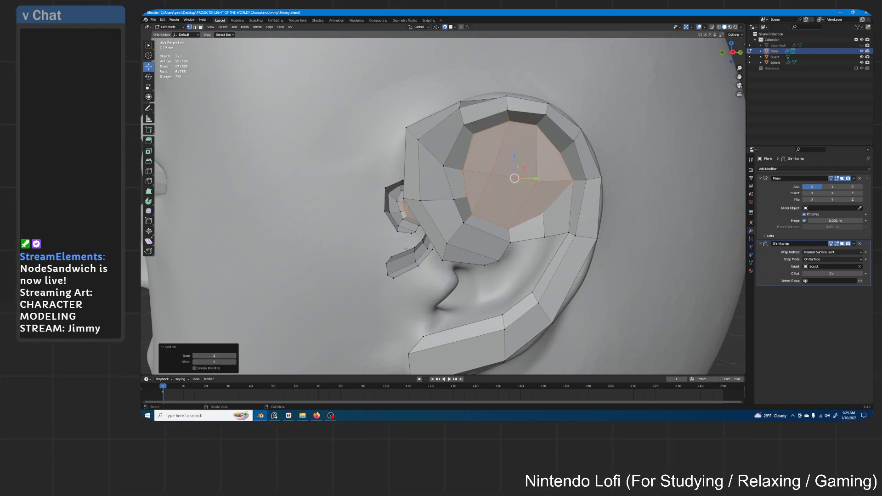
- Adjust the interior vertices of the filled upper ear hollow
{"action": "left_click", "coordinate": [527, 179]}
{"action": "key", "text": "g"}
{"action": "left_click", "coordinate": [527, 180]}
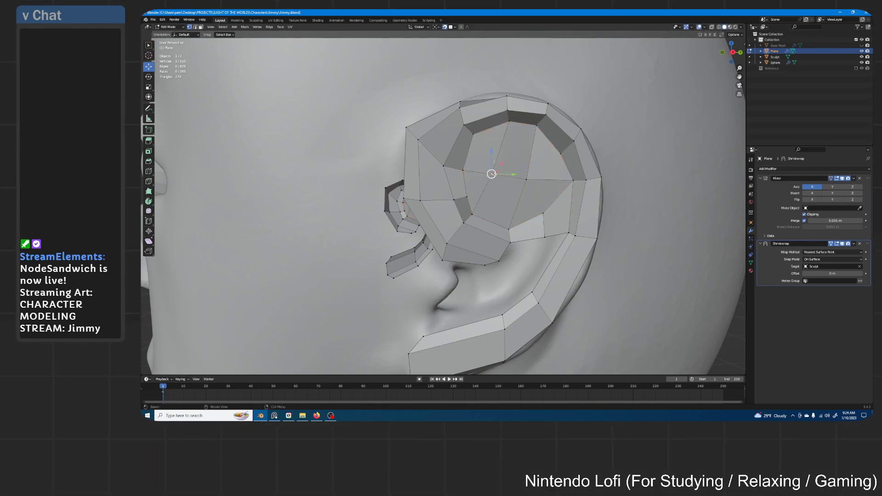
{"action": "key", "text": "g"}
{"action": "left_click", "coordinate": [525, 179]}
{"action": "key", "text": "g"}
{"action": "left_click", "coordinate": [496, 173]}
- Extrude two vertices from the bridge's lower midpoint down into the concha toward the ear canal
{"action": "middle_click_drag", "start_coordinate": [496, 173], "coordinate": [493, 161]}
{"action": "left_click", "coordinate": [540, 209]}
{"action": "middle_click_drag", "start_coordinate": [540, 209], "coordinate": [543, 211]}
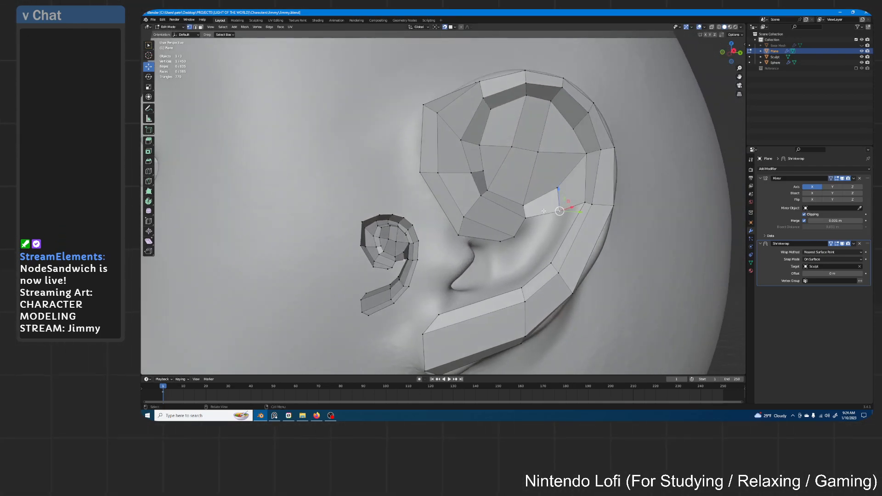
{"action": "key", "text": "e"}
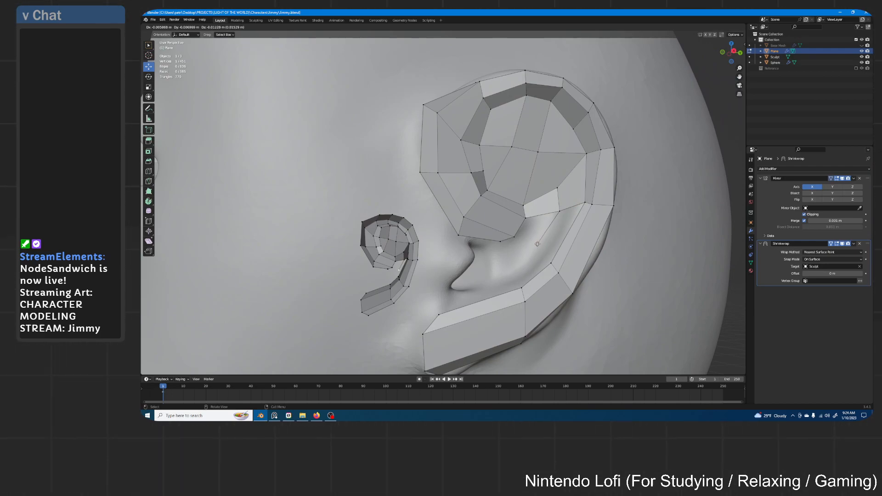
{"action": "left_click", "coordinate": [536, 244]}
{"action": "key", "text": "e"}
{"action": "left_click", "coordinate": [507, 261]}
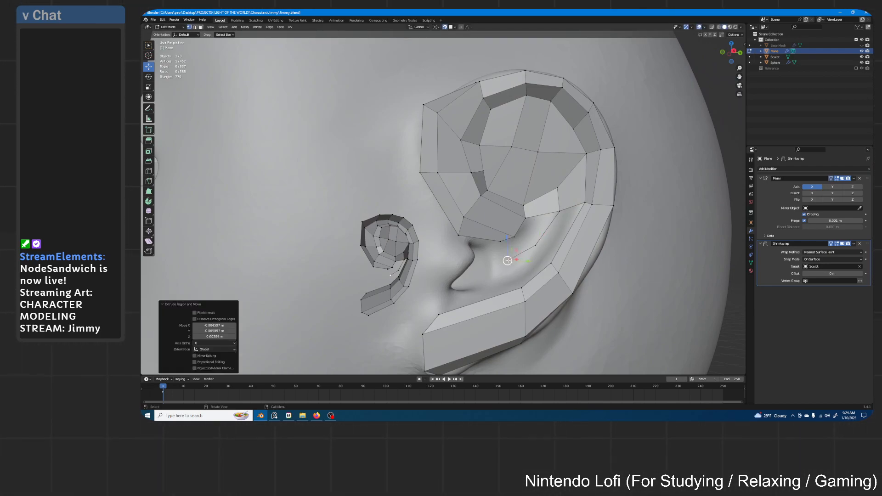
- Fill the concha around the extruded edges with quads and extrude another vertex toward the ear canal
{"action": "left_click", "coordinate": [584, 204]}
{"action": "left_click", "coordinate": [560, 211], "text": "shift"}
{"action": "key", "text": "f"}
{"action": "key", "text": "f"}
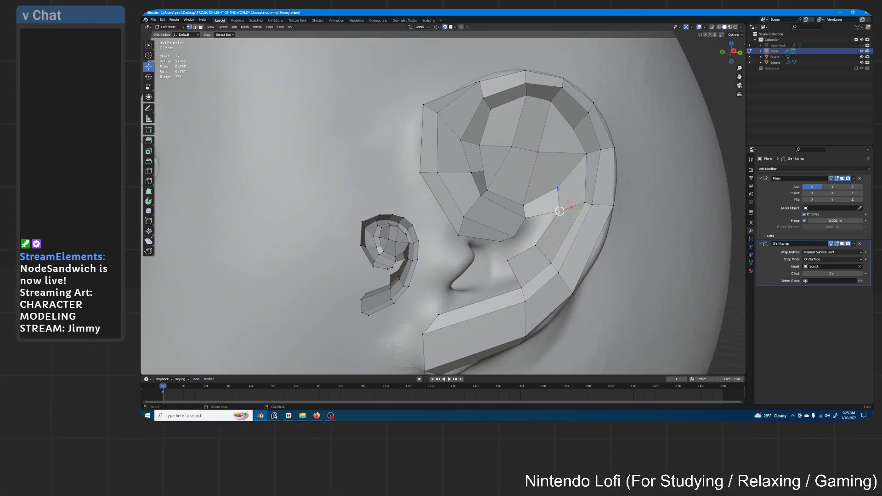
{"action": "key", "text": "f"}
{"action": "key", "text": "f"}
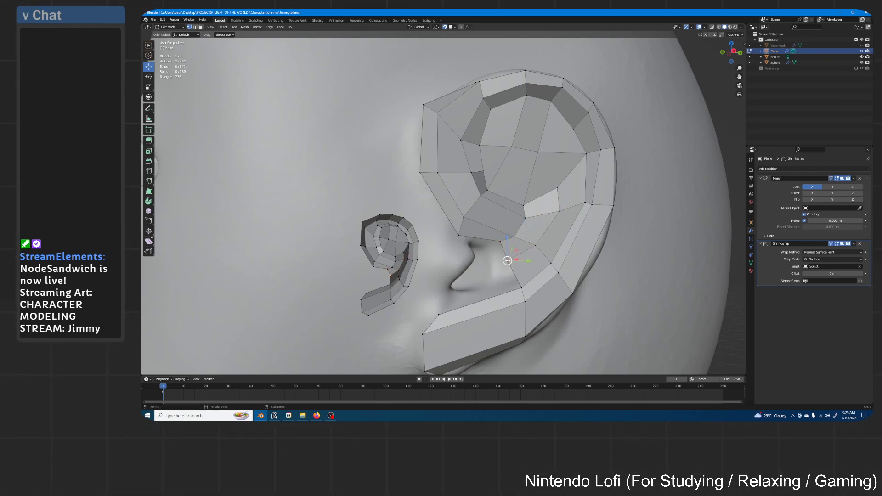
{"action": "key", "text": "e"}
{"action": "left_click", "coordinate": [501, 266]}
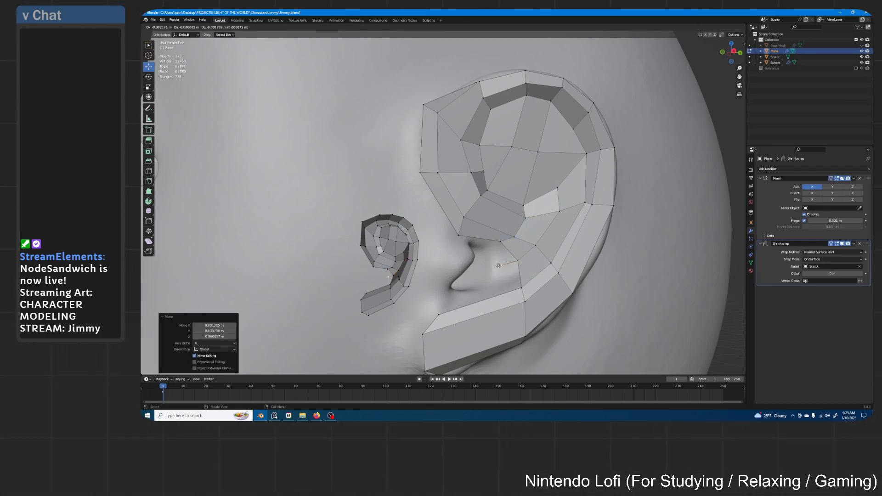
{"action": "left_click", "coordinate": [491, 267]}
- Add a loop cut through the earlobe strip and fill the quad between it and the concha edge
{"action": "left_click", "coordinate": [517, 260]}
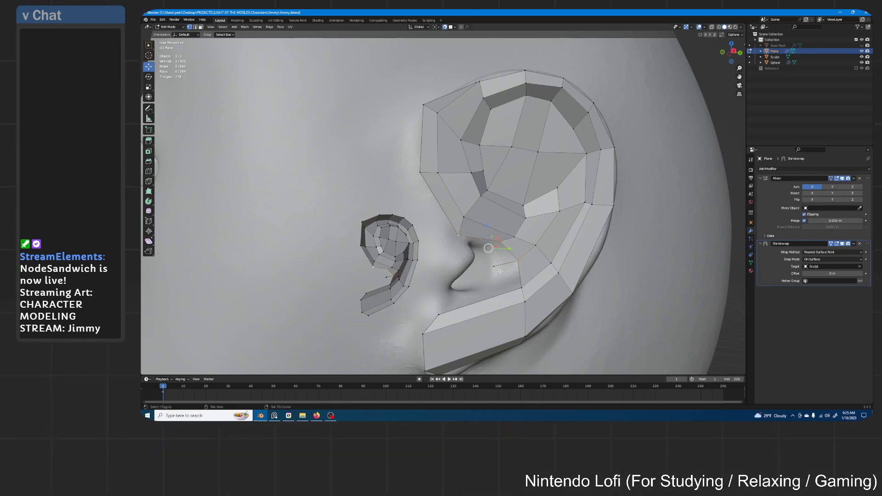
{"action": "key", "text": "ctrl+r"}
{"action": "left_click", "coordinate": [488, 239]}
{"action": "right_click", "coordinate": [488, 239]}
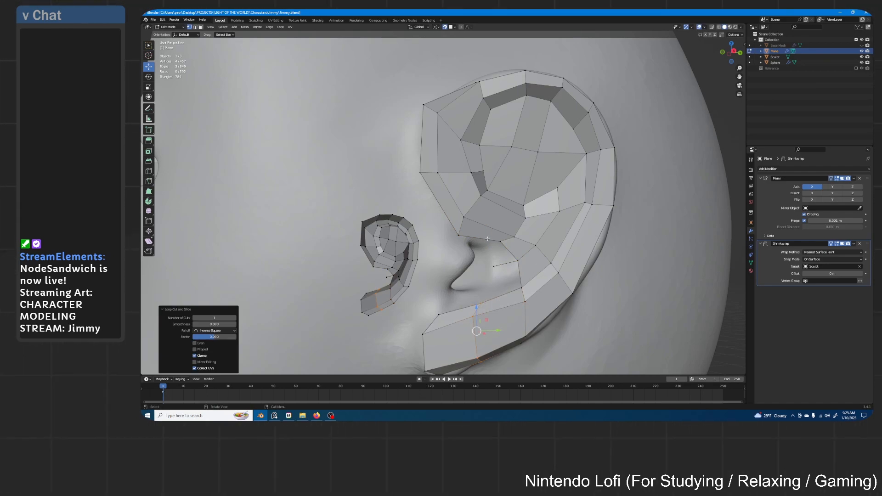
{"action": "left_click", "coordinate": [518, 268]}
{"action": "key", "text": "f"}
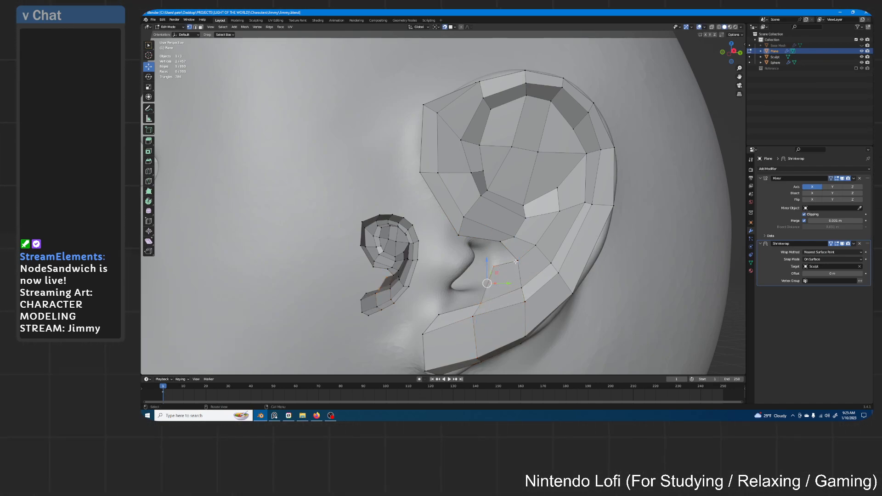
- Reposition the two concha vertices behind the ear canal
{"action": "left_click", "coordinate": [516, 262]}
{"action": "key", "text": "g"}
{"action": "left_click", "coordinate": [510, 262]}
{"action": "key", "text": "g"}
{"action": "left_click", "coordinate": [488, 272]}
- Extrude a vertex up along the ear canal and fill the quad joining it to the strip above
{"action": "key", "text": "e"}
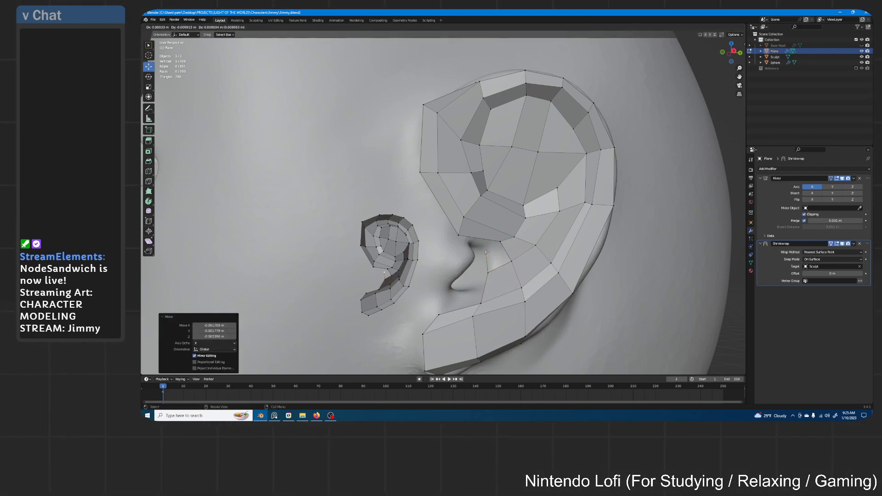
{"action": "left_click", "coordinate": [486, 253]}
{"action": "right_click", "coordinate": [501, 242], "text": "shift"}
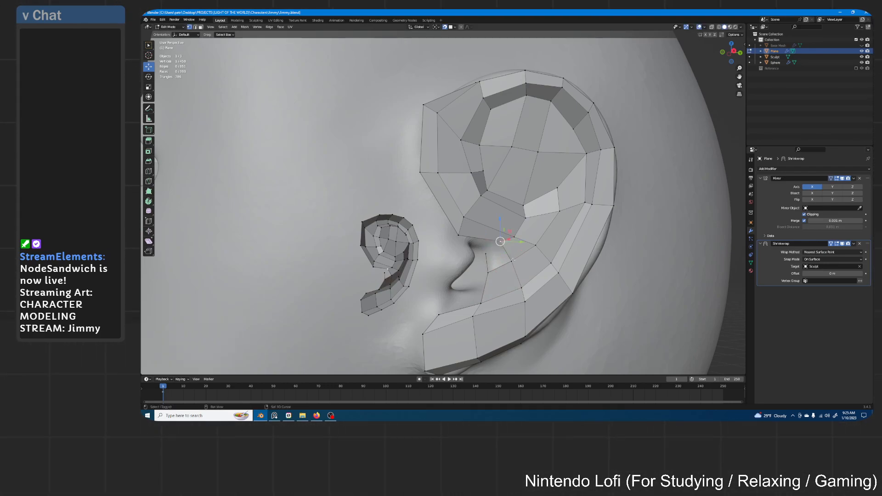
{"action": "key", "text": "f"}
{"action": "left_click", "coordinate": [486, 254]}
{"action": "left_click", "coordinate": [486, 255]}
- Extrude two connected edges from the strip's front corner down along the tragus
{"action": "middle_click_drag", "start_coordinate": [442, 250], "coordinate": [453, 200]}
{"action": "left_click", "coordinate": [493, 191]}
{"action": "scroll", "coordinate": [522, 195], "scroll_direction": "up", "scroll_amount": 1}
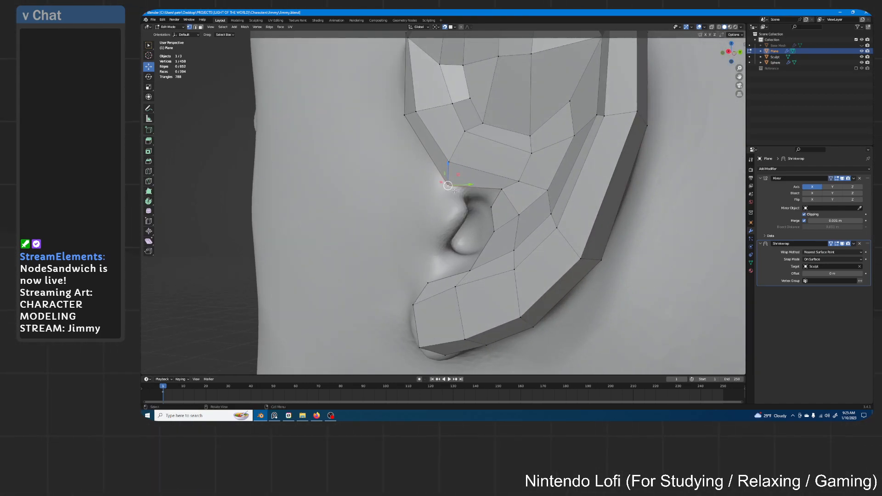
{"action": "key", "text": "e"}
{"action": "left_click", "coordinate": [464, 208]}
{"action": "key", "text": "e"}
{"action": "left_click", "coordinate": [448, 243]}
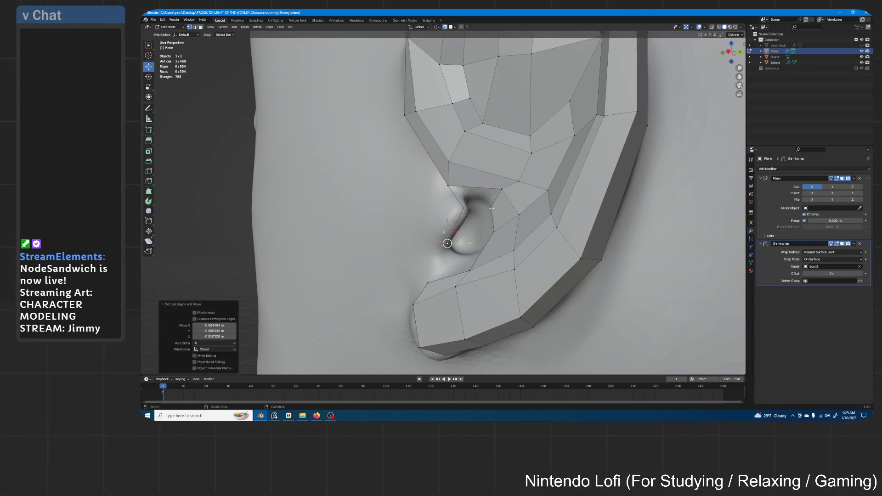
- Delete the two concha vertices bordering the back of the ear canal, along with their faces
{"action": "left_click", "coordinate": [491, 207]}
{"action": "key", "text": "x"}
{"action": "key", "text": "Escape"}
{"action": "key", "text": "x"}
{"action": "left_click", "coordinate": [492, 201]}
{"action": "key", "text": "x"}
{"action": "left_click", "coordinate": [495, 223]}
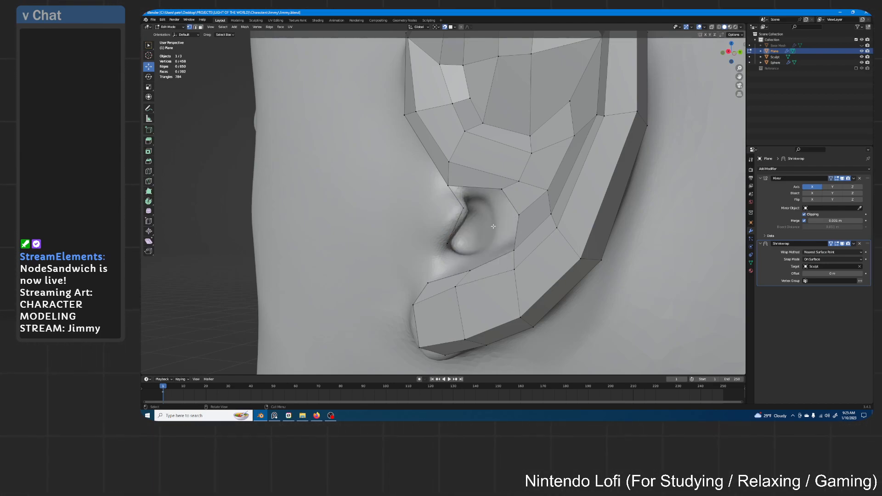
- Extrude a chain of five vertices around the ear canal opening and join its end to the tragus edge, closing the loop
{"action": "left_click", "coordinate": [449, 246]}
{"action": "key", "text": "e"}
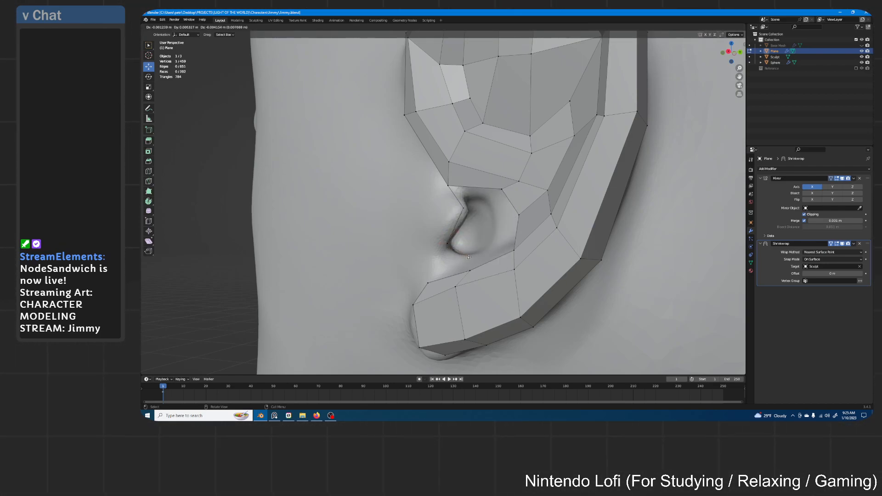
{"action": "left_click", "coordinate": [469, 257]}
{"action": "key", "text": "e"}
{"action": "left_click", "coordinate": [493, 244]}
{"action": "key", "text": "e"}
{"action": "left_click", "coordinate": [499, 223]}
{"action": "key", "text": "e"}
{"action": "left_click", "coordinate": [494, 199]}
{"action": "key", "text": "e"}
{"action": "left_click", "coordinate": [466, 195]}
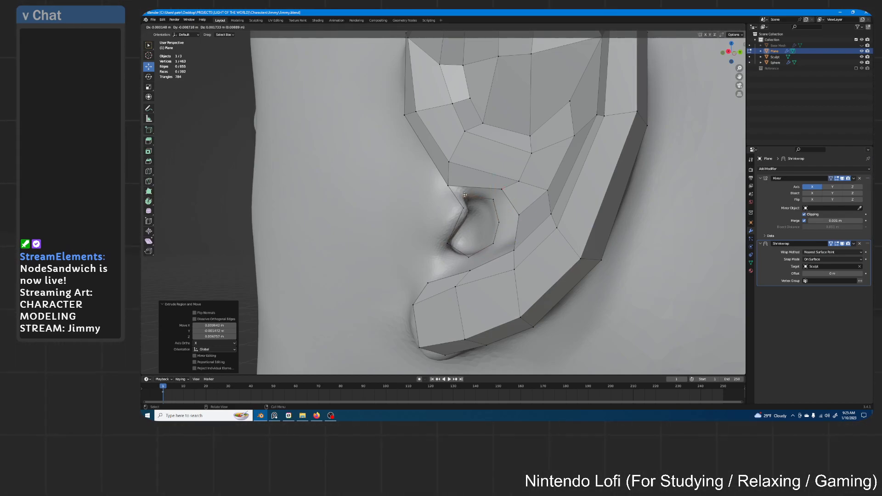
{"action": "left_click", "coordinate": [465, 208], "text": "shift"}
{"action": "key", "text": "f"}
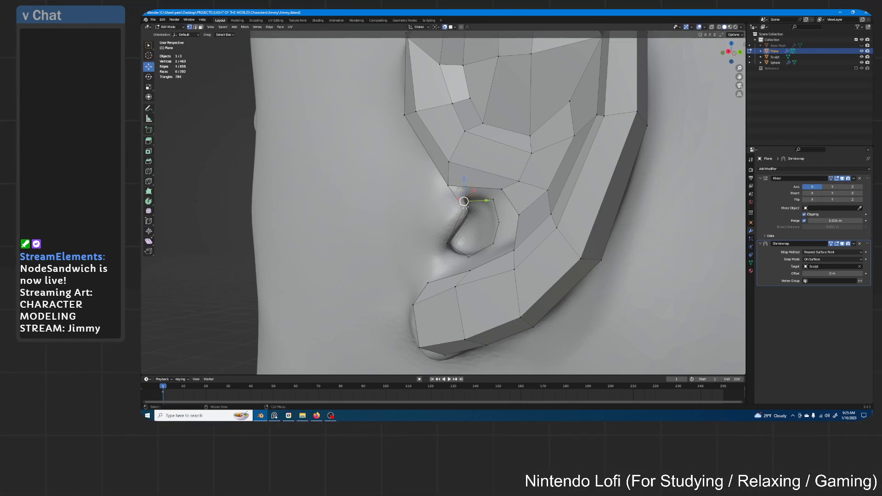
- Fill the ring of quads between the ear canal loop and the surrounding concha vertices
{"action": "left_click", "coordinate": [502, 188]}
{"action": "left_click", "coordinate": [494, 201], "text": "shift"}
{"action": "left_click", "coordinate": [518, 212], "text": "shift"}
{"action": "key", "text": "f"}
{"action": "left_click", "coordinate": [502, 221], "text": "shift"}
{"action": "key", "text": "f"}
{"action": "key", "text": "f"}
{"action": "key", "text": "f"}
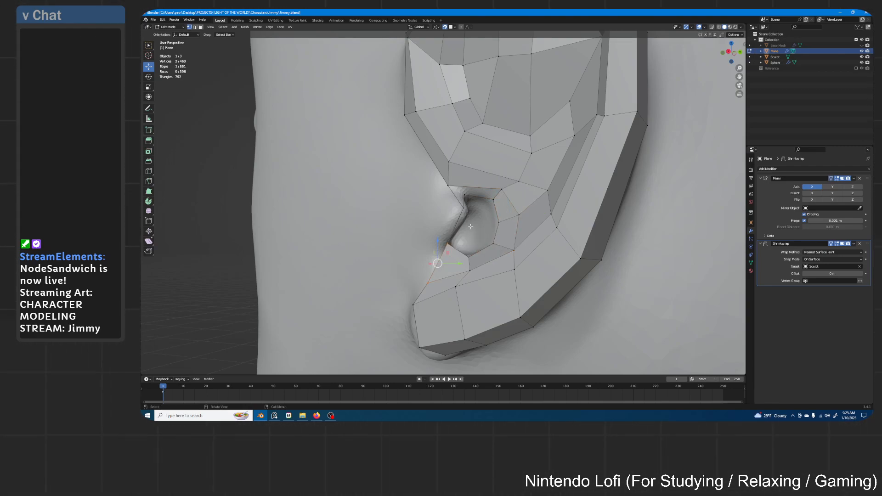
{"action": "key", "text": "f"}
{"action": "key", "text": "ctrl+r"}
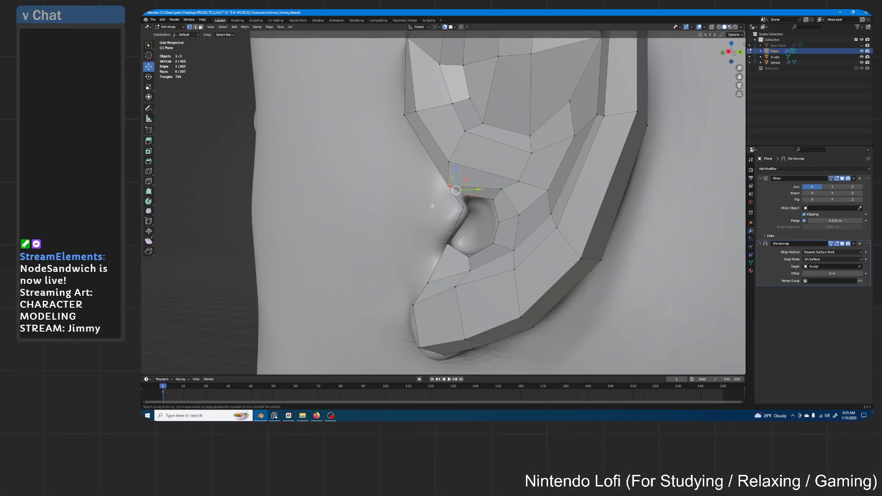
{"action": "key", "text": "Escape"}
- Extrude a chain of four vertices from the concha's front corner down in front of the tragus towards the earlobe
{"action": "key", "text": "x"}
{"action": "left_click", "coordinate": [451, 206]}
{"action": "key", "text": "e"}
{"action": "left_click", "coordinate": [444, 205]}
{"action": "key", "text": "e"}
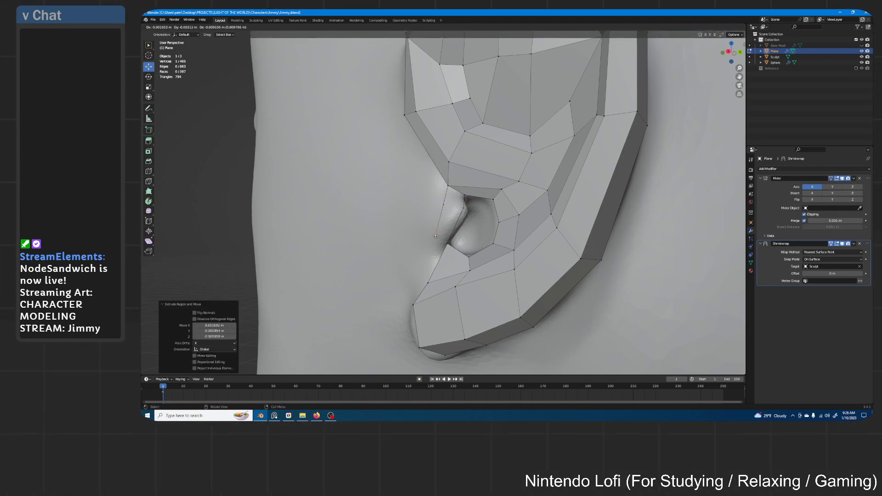
{"action": "left_click", "coordinate": [429, 235]}
{"action": "key", "text": "e"}
{"action": "left_click", "coordinate": [412, 275]}
{"action": "key", "text": "e"}
{"action": "left_click", "coordinate": [401, 302]}
- Fill the strip of quads between the new front chain and the tragus and lobe edges
{"action": "left_click", "coordinate": [465, 196]}
{"action": "left_click", "coordinate": [449, 186], "text": "shift"}
{"action": "key", "text": "f"}
{"action": "key", "text": "f"}
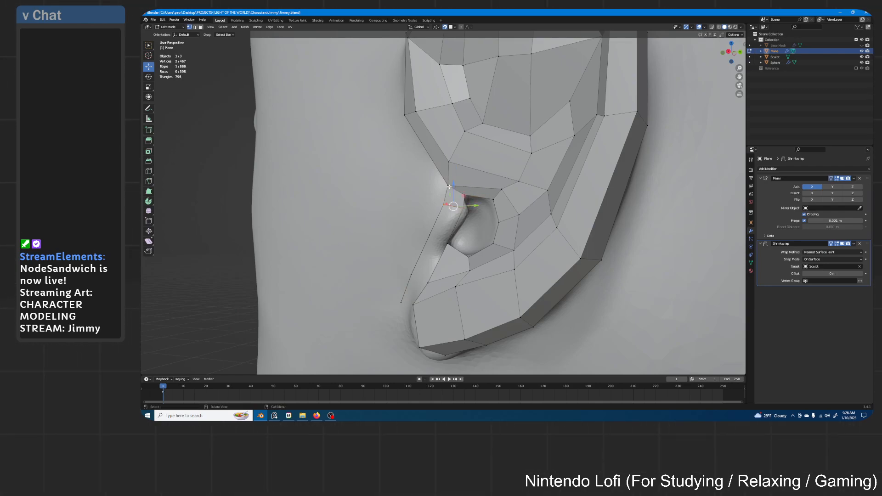
{"action": "left_click", "coordinate": [434, 237], "text": "shift"}
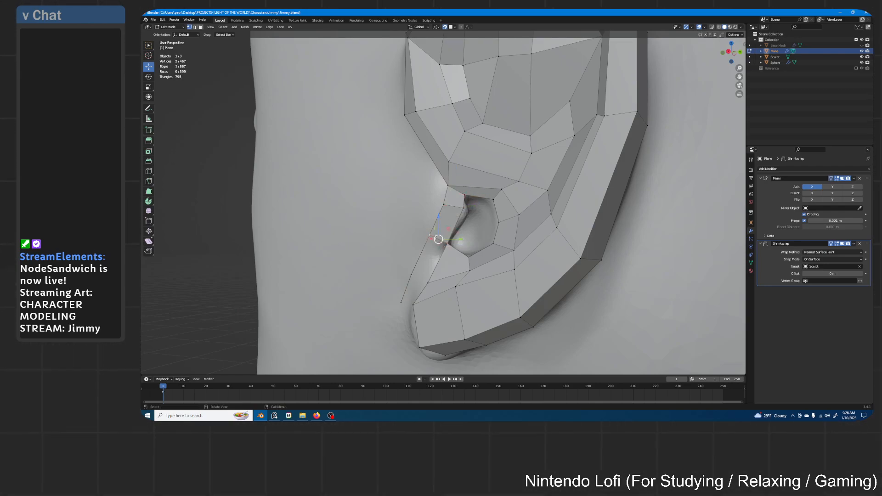
{"action": "key", "text": "f"}
{"action": "key", "text": "f"}
- Extrude two more vertices from the chain's lower end around the underside of the earlobe
{"action": "middle_click_drag", "start_coordinate": [416, 275], "coordinate": [447, 230]}
{"action": "key", "text": "e"}
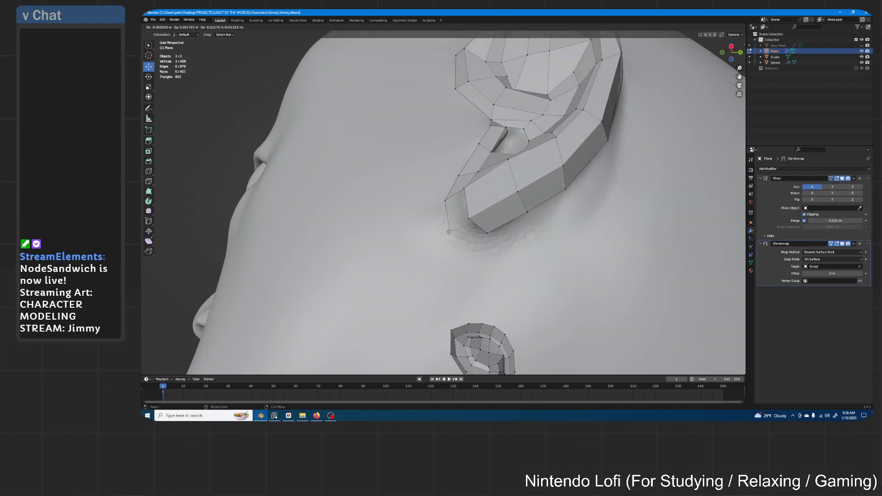
{"action": "left_click", "coordinate": [448, 230]}
{"action": "key", "text": "e"}
{"action": "left_click", "coordinate": [480, 250]}
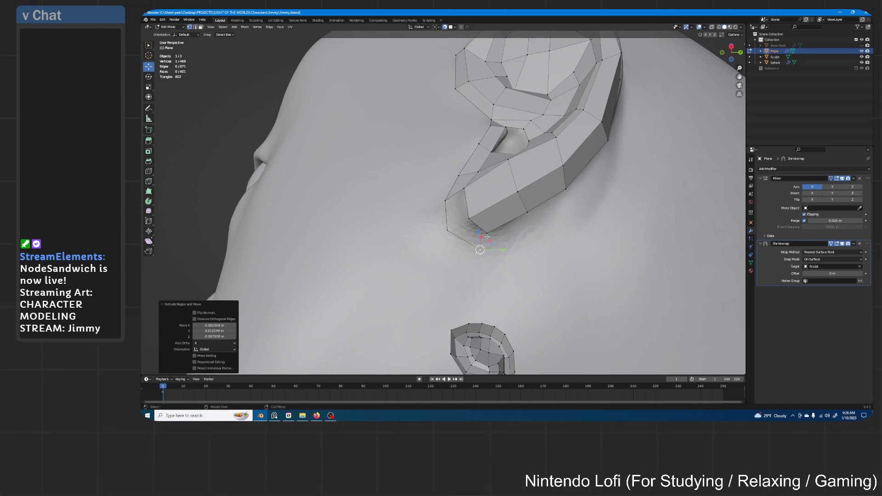
- Fill the two quads at the tip of the earlobe and reposition the chain's end vertex beneath it
{"action": "left_click", "coordinate": [463, 191]}
{"action": "left_click", "coordinate": [447, 200], "text": "shift"}
{"action": "key", "text": "f"}
{"action": "key", "text": "f"}
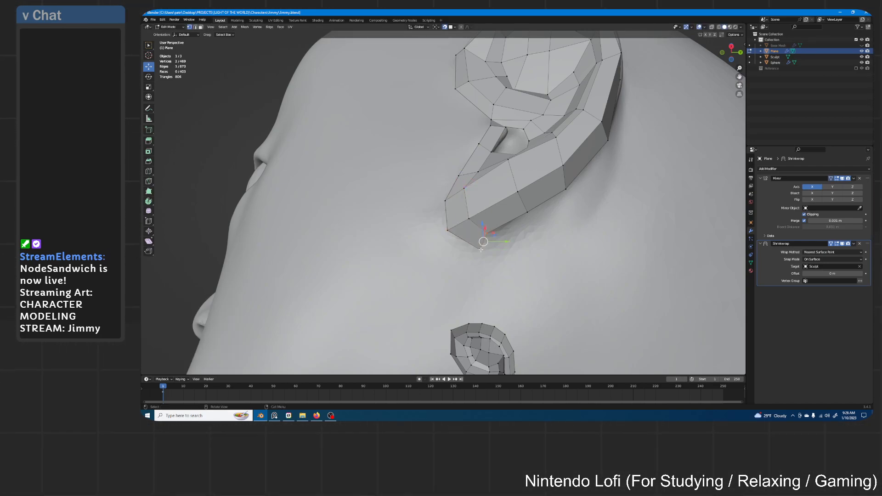
{"action": "key", "text": "g"}
{"action": "left_click", "coordinate": [484, 253]}
- Extrude the vertex chain from under the earlobe up along the crease behind the ear
{"action": "middle_click_drag", "start_coordinate": [484, 252], "coordinate": [490, 239]}
{"action": "key", "text": "e"}
{"action": "left_click", "coordinate": [495, 239]}
{"action": "key", "text": "e"}
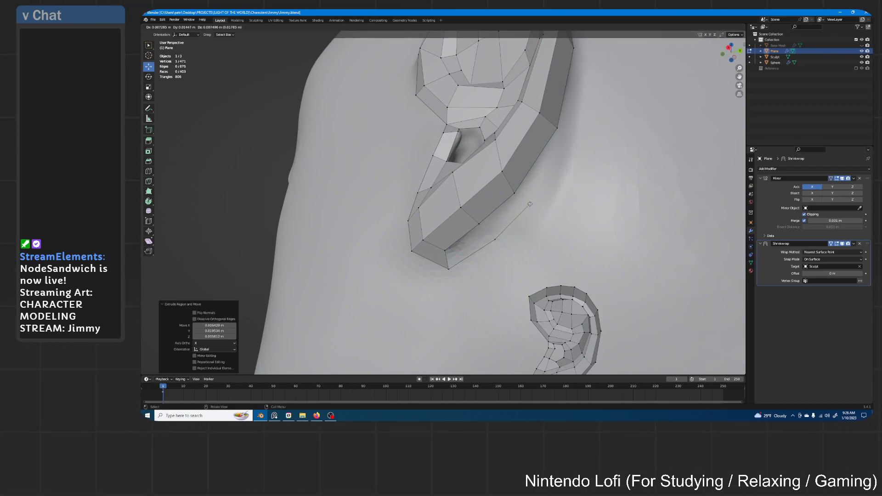
{"action": "left_click", "coordinate": [533, 204]}
{"action": "middle_click_drag", "start_coordinate": [533, 204], "coordinate": [574, 149]}
{"action": "key", "text": "e"}
{"action": "left_click", "coordinate": [509, 184]}
{"action": "key", "text": "e"}
{"action": "left_click", "coordinate": [509, 158]}
{"action": "key", "text": "e"}
{"action": "left_click", "coordinate": [569, 149]}
{"action": "key", "text": "e"}
{"action": "left_click", "coordinate": [553, 128]}
- Continue extruding the vertex chain over the top of the ear and down its front edge towards the tragus
{"action": "middle_click_drag", "start_coordinate": [554, 128], "coordinate": [516, 111]}
{"action": "key", "text": "e"}
{"action": "left_click", "coordinate": [522, 111]}
{"action": "key", "text": "e"}
{"action": "left_click", "coordinate": [485, 116]}
{"action": "key", "text": "e"}
{"action": "left_click", "coordinate": [449, 125]}
{"action": "middle_click_drag", "start_coordinate": [448, 125], "coordinate": [484, 177]}
{"action": "key", "text": "e"}
{"action": "left_click", "coordinate": [481, 136]}
{"action": "key", "text": "e"}
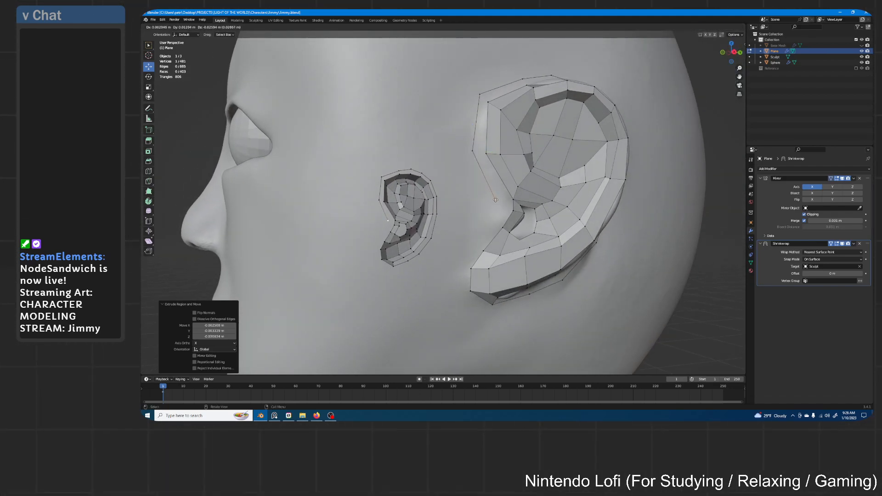
{"action": "left_click", "coordinate": [497, 201]}
- Fill the band of quads between the outer chain and the ear's rim, from the earlobe around the back to the top
{"action": "middle_click_drag", "start_coordinate": [497, 200], "coordinate": [483, 304]}
{"action": "left_click", "coordinate": [486, 289]}
{"action": "left_click", "coordinate": [484, 296], "text": "shift"}
{"action": "key", "text": "f"}
{"action": "key", "text": "f"}
{"action": "key", "text": "f"}
{"action": "key", "text": "f"}
{"action": "key", "text": "f"}
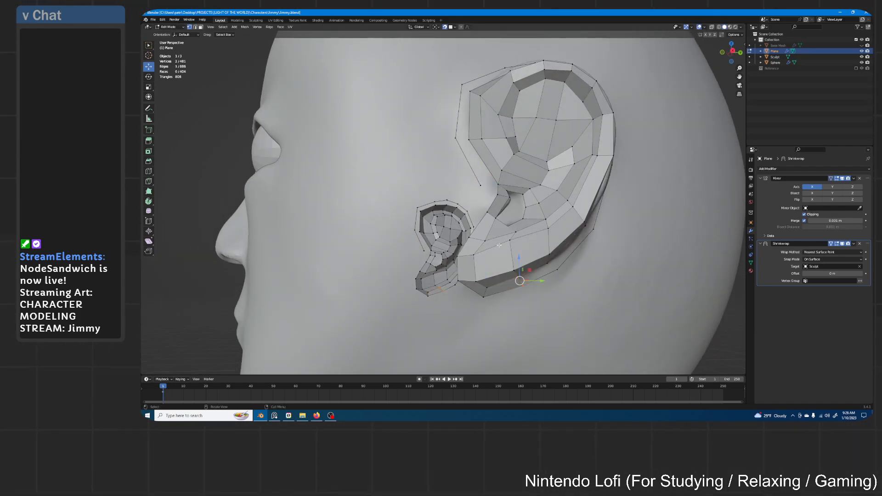
{"action": "middle_click_drag", "start_coordinate": [579, 140], "coordinate": [556, 154]}
{"action": "key", "text": "f"}
{"action": "key", "text": "f"}
{"action": "key", "text": "f"}
{"action": "key", "text": "f"}
{"action": "key", "text": "f"}
{"action": "key", "text": "f"}
{"action": "key", "text": "f"}
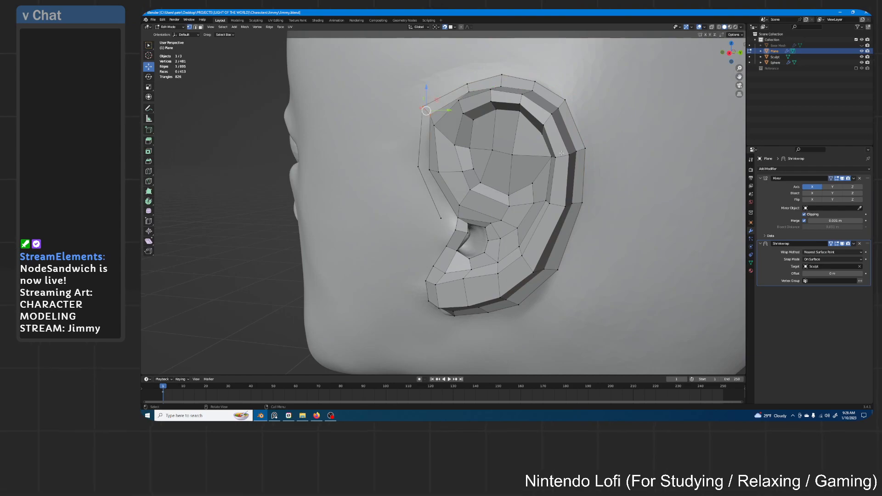
- Fill the remaining quads between the outer chain and the ear's front edge down to the tragus
{"action": "middle_click_drag", "start_coordinate": [537, 182], "coordinate": [512, 203]}
{"action": "left_click", "coordinate": [457, 209]}
{"action": "scroll", "coordinate": [473, 207], "scroll_direction": "up", "scroll_amount": 3}
{"action": "left_click", "coordinate": [548, 201], "text": "shift"}
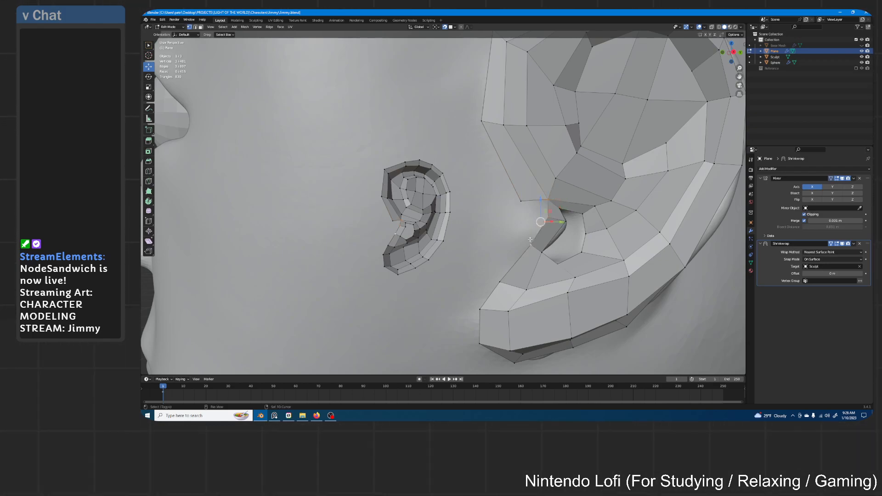
{"action": "key", "text": "f"}
- Move the two outer vertices in front of the tragus slightly forward towards the face
{"action": "left_click", "coordinate": [521, 202]}
{"action": "key", "text": "g"}
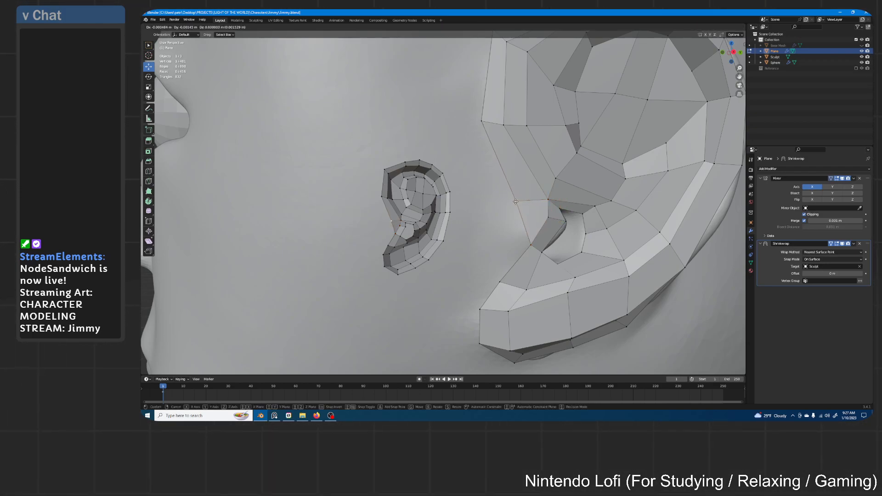
{"action": "left_click", "coordinate": [516, 201]}
{"action": "left_click", "coordinate": [532, 247]}
{"action": "key", "text": "g"}
{"action": "left_click", "coordinate": [524, 245]}
- Select the edge loop around the ear canal opening and extrude it inward
{"action": "scroll", "coordinate": [542, 225], "scroll_direction": "down", "scroll_amount": 1}
{"action": "middle_click_drag", "start_coordinate": [544, 224], "coordinate": [478, 210]}
{"action": "left_click", "coordinate": [509, 214], "text": "alt"}
{"action": "middle_click_drag", "start_coordinate": [395, 232], "coordinate": [509, 188], "text": "shift"}
{"action": "scroll", "coordinate": [508, 188], "scroll_direction": "up", "scroll_amount": 3}
{"action": "middle_click_drag", "start_coordinate": [565, 169], "coordinate": [546, 179]}
{"action": "key", "text": "e"}
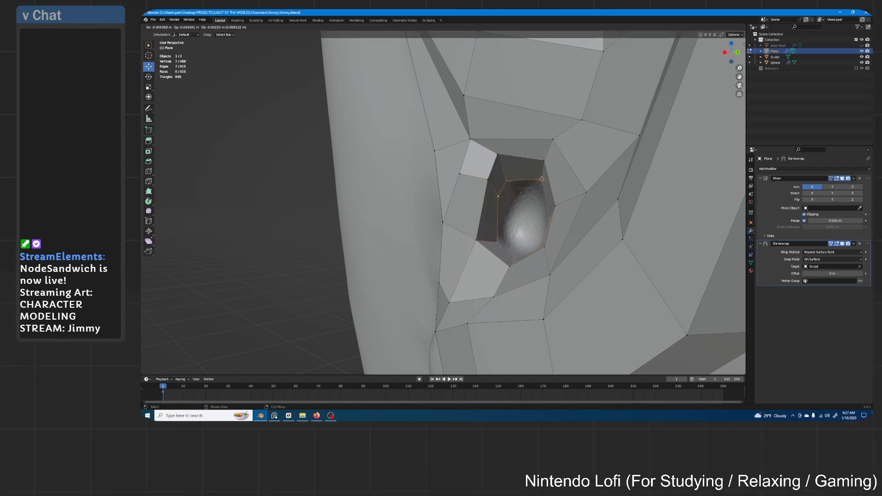
{"action": "left_click", "coordinate": [542, 178]}
- Reposition the upper and back vertices of the extruded ear canal loop to fit the sculpted canal
{"action": "left_click", "coordinate": [507, 181]}
{"action": "key", "text": "g"}
{"action": "left_click", "coordinate": [512, 180]}
{"action": "left_click", "coordinate": [541, 178]}
{"action": "key", "text": "g"}
{"action": "left_click", "coordinate": [536, 180]}
{"action": "left_click", "coordinate": [551, 218]}
{"action": "middle_click_drag", "start_coordinate": [551, 216], "coordinate": [566, 217]}
{"action": "key", "text": "g"}
{"action": "left_click", "coordinate": [568, 218]}
- Reposition the lower and front vertices of the extruded ear canal loop to fit the sculpted canal
{"action": "left_click", "coordinate": [561, 255]}
{"action": "middle_click_drag", "start_coordinate": [561, 255], "coordinate": [563, 266]}
{"action": "key", "text": "g"}
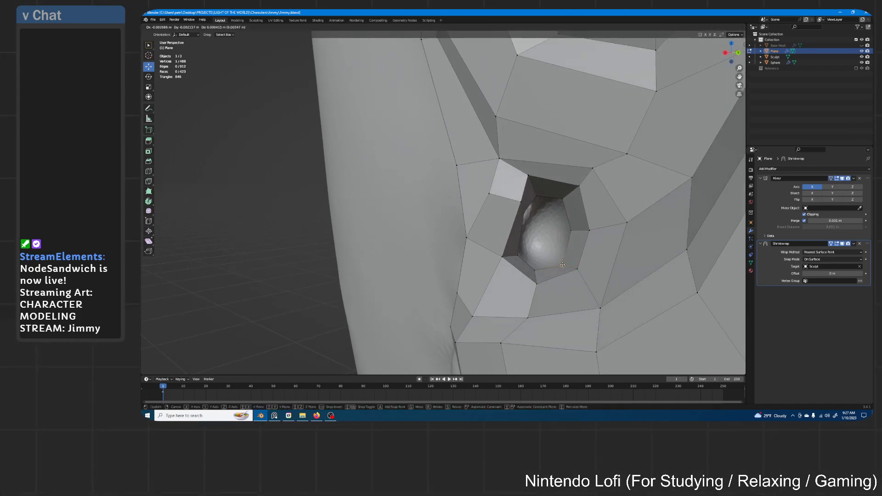
{"action": "left_click", "coordinate": [565, 261]}
{"action": "left_click", "coordinate": [534, 270]}
{"action": "key", "text": "g"}
{"action": "left_click", "coordinate": [536, 266]}
{"action": "left_click", "coordinate": [520, 254]}
{"action": "key", "text": "g"}
{"action": "left_click", "coordinate": [526, 241]}
{"action": "key", "text": "g"}
{"action": "left_click", "coordinate": [538, 207]}
{"action": "middle_click_drag", "start_coordinate": [538, 207], "coordinate": [523, 216]}
{"action": "key", "text": "g"}
{"action": "left_click", "coordinate": [481, 210]}
- Add a centred loop cut around the ear canal's inner wall and select the canal's edge loop
{"action": "key", "text": "ctrl+r"}
{"action": "left_click", "coordinate": [501, 197]}
{"action": "right_click", "coordinate": [501, 196]}
{"action": "left_click", "coordinate": [561, 204], "text": "alt"}
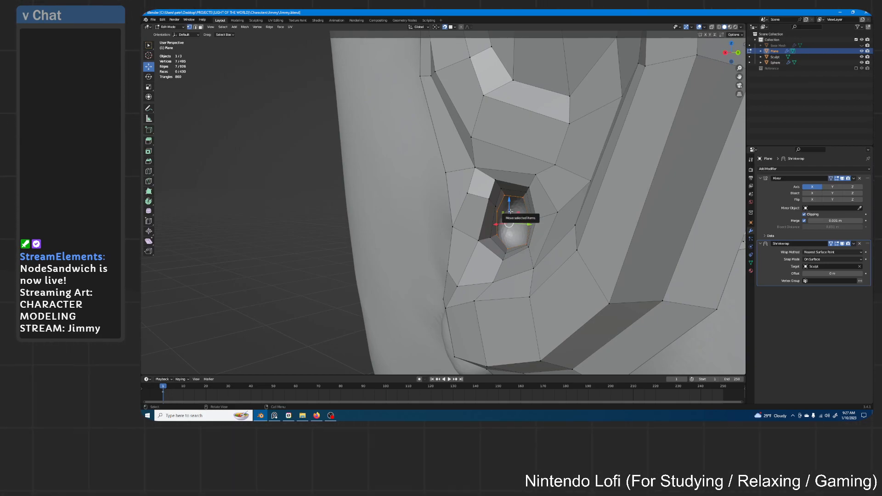
- Dissolve the edges running across the tragus into the front wall of the ear canal
{"action": "left_click", "coordinate": [494, 204], "text": "alt"}
{"action": "key", "text": "x"}
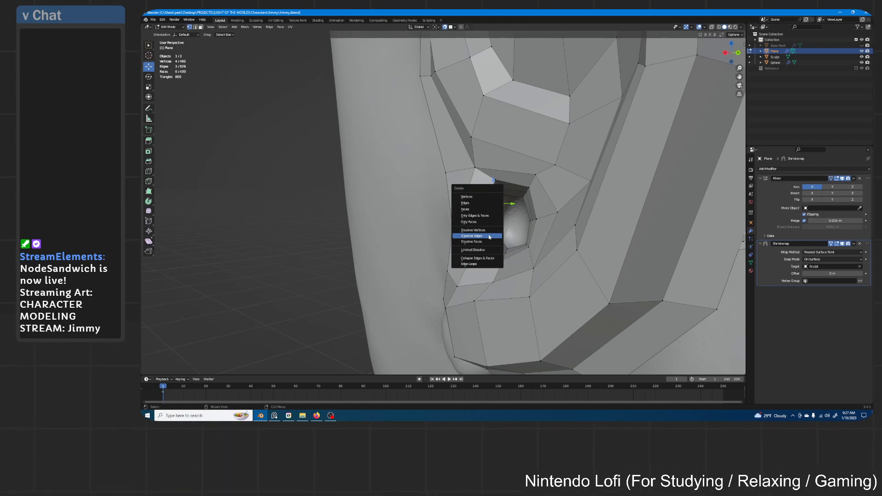
{"action": "left_click", "coordinate": [490, 237]}
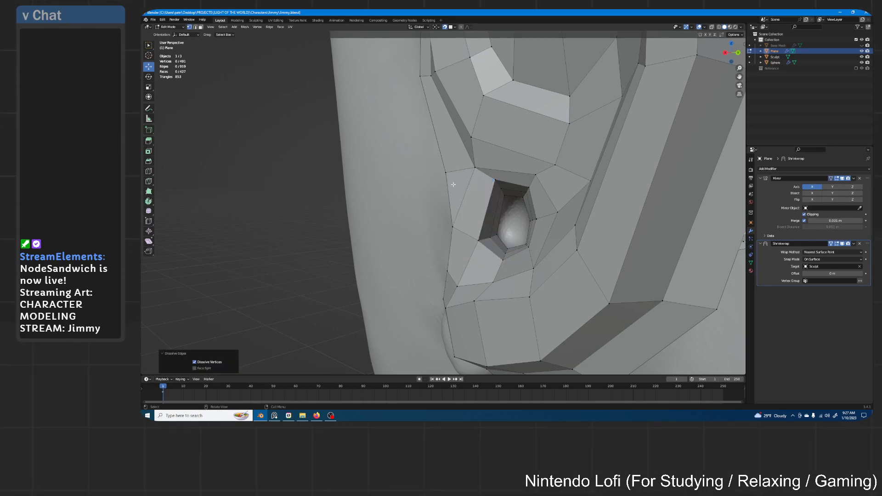
- Delete the triangular face in front of the tragus together with its outer edge
{"action": "left_click", "coordinate": [200, 27]}
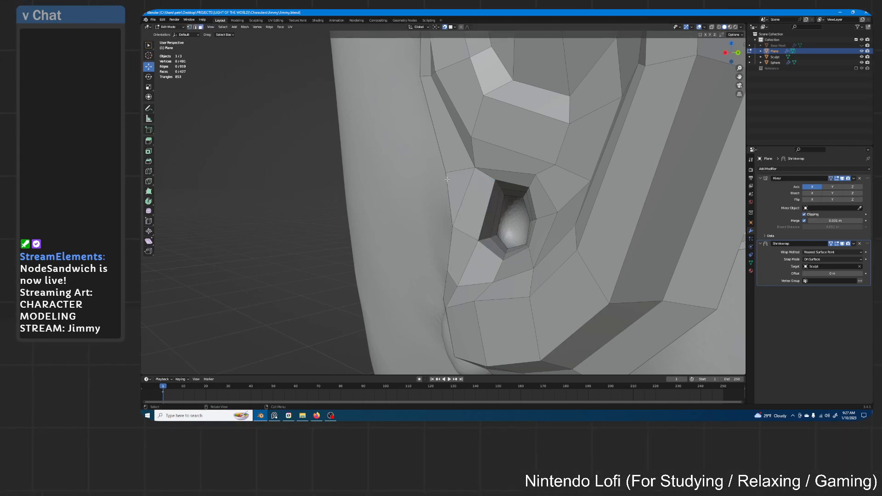
{"action": "left_click", "coordinate": [456, 189]}
{"action": "key", "text": "x"}
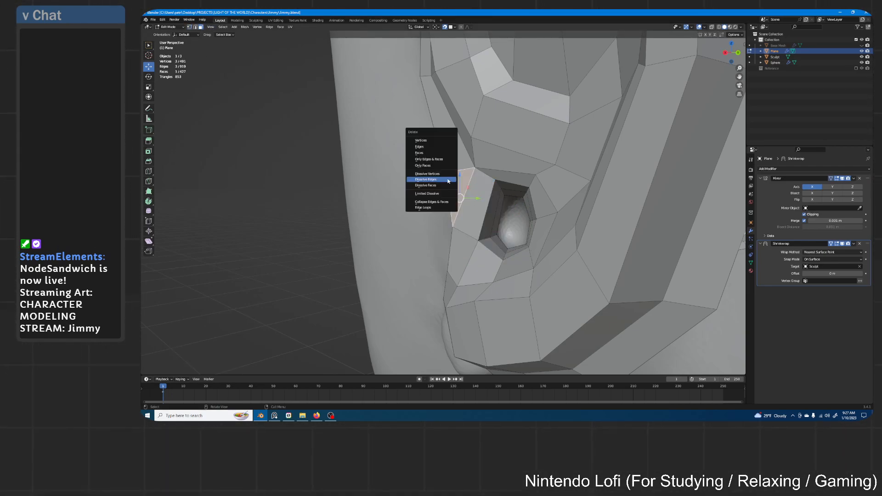
{"action": "left_click", "coordinate": [427, 165]}
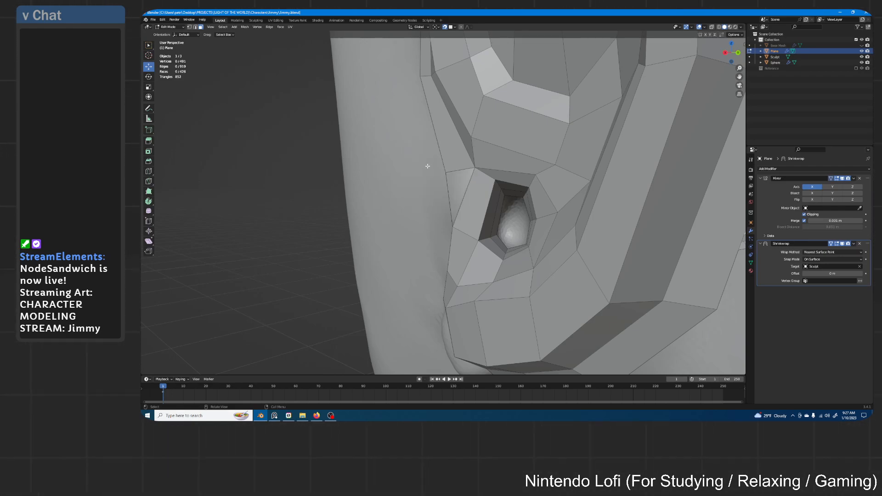
{"action": "left_click", "coordinate": [459, 194]}
{"action": "key", "text": "x"}
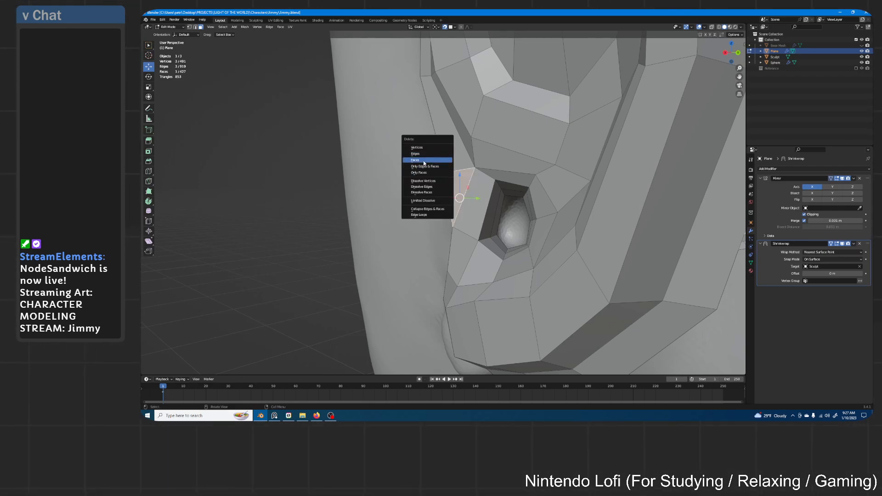
{"action": "left_click", "coordinate": [446, 158]}
- Try merging the vertices at the tragus's front edge in vertex select mode, and undo the resulting changes
{"action": "left_click", "coordinate": [189, 27]}
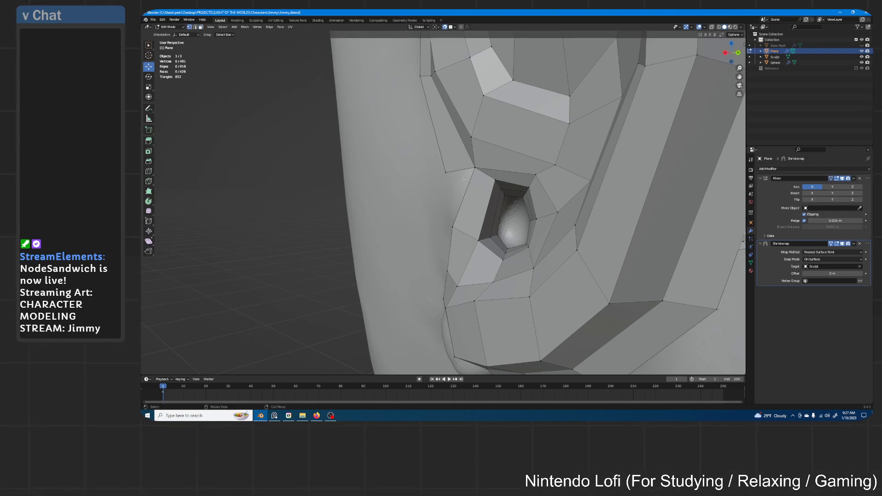
{"action": "left_click", "coordinate": [452, 226], "text": "shift"}
{"action": "key", "text": "m"}
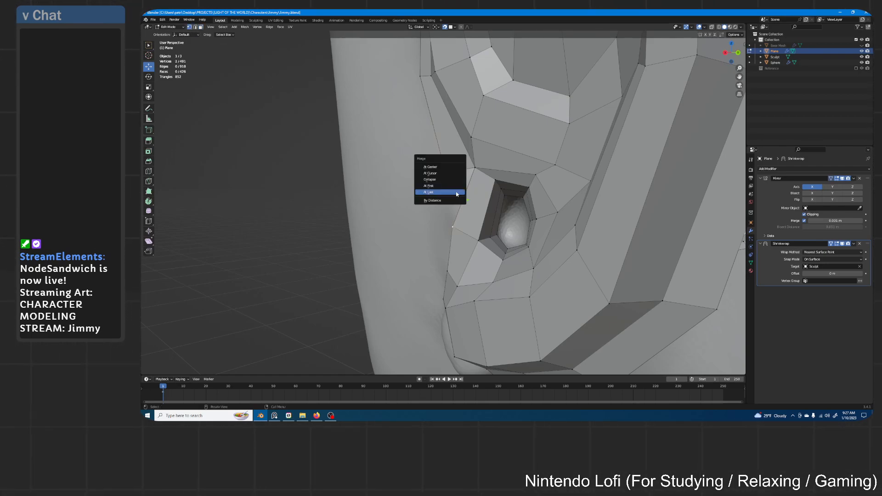
{"action": "left_click", "coordinate": [453, 192]}
{"action": "middle_click_drag", "start_coordinate": [419, 74], "coordinate": [508, 123]}
{"action": "left_click_drag", "start_coordinate": [468, 108], "coordinate": [459, 111]}
{"action": "middle_click_drag", "start_coordinate": [526, 240], "coordinate": [534, 205]}
{"action": "key", "text": "ctrl+z"}
{"action": "key", "text": "ctrl+z"}
{"action": "key", "text": "ctrl+z"}
- Move the ear's outer border vertex just above the tragus up to refine the border
{"action": "scroll", "coordinate": [528, 192], "scroll_direction": "up", "scroll_amount": 3}
{"action": "left_click", "coordinate": [547, 186]}
{"action": "left_click_drag", "start_coordinate": [533, 205], "coordinate": [536, 176]}
{"action": "middle_click_drag", "start_coordinate": [667, 199], "coordinate": [642, 200]}
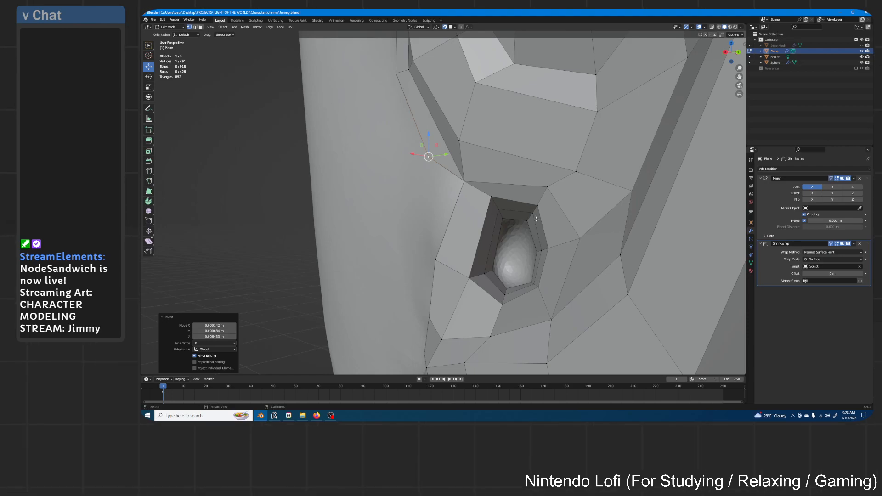
- Close the ear canal's innermost edge loop with Grid Fill, using a span of 1
{"action": "left_click", "coordinate": [515, 221], "text": "alt"}
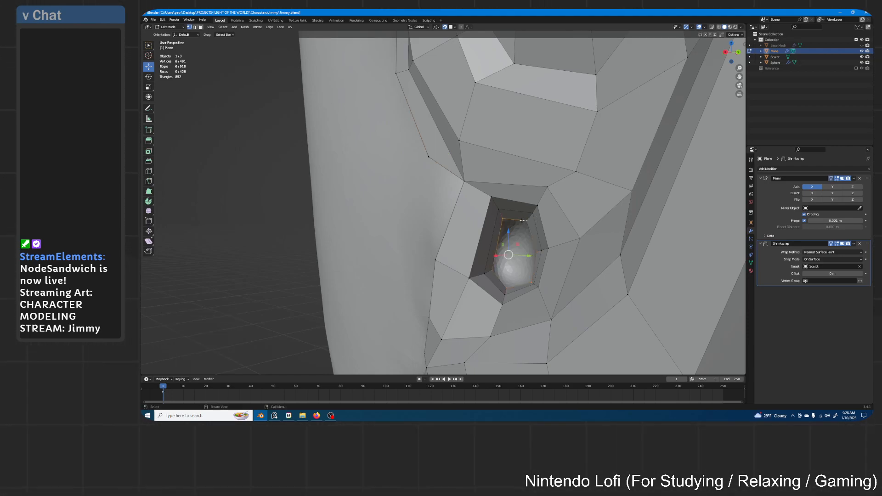
{"action": "key", "text": "F3"}
{"action": "key", "text": "Return"}
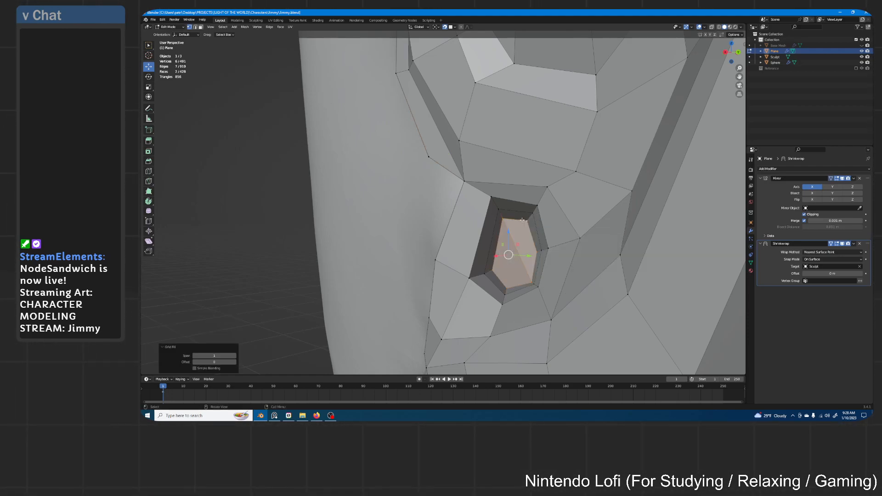
{"action": "left_click", "coordinate": [234, 355]}
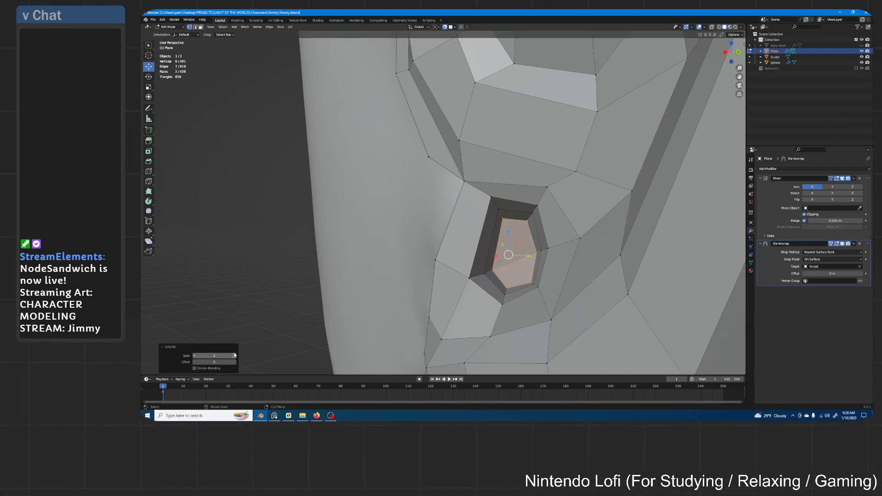
{"action": "left_click", "coordinate": [194, 356]}
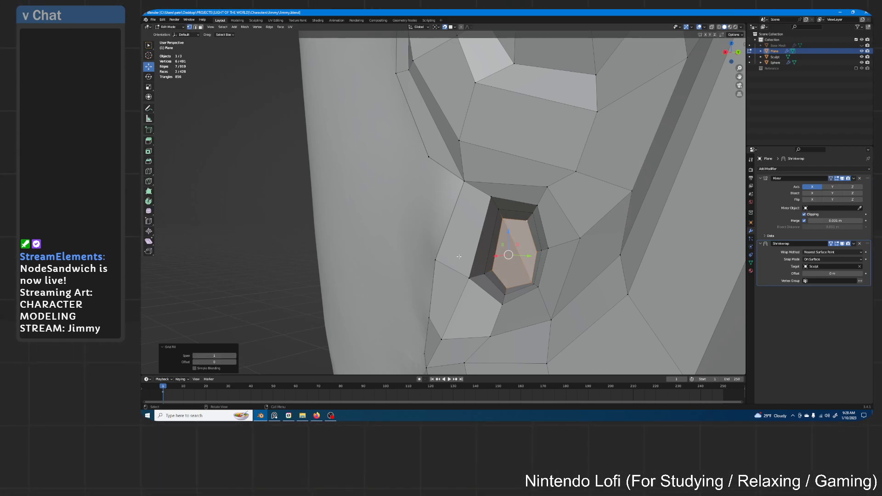
- Reposition the vertex at the lower front of the ear canal opening to fit the sculpt
{"action": "left_click", "coordinate": [493, 271]}
{"action": "key", "text": "g"}
{"action": "left_click", "coordinate": [485, 275]}
{"action": "left_click", "coordinate": [484, 275]}
{"action": "key", "text": "g"}
{"action": "left_click", "coordinate": [488, 272]}
{"action": "scroll", "coordinate": [463, 208], "scroll_direction": "down", "scroll_amount": 3}
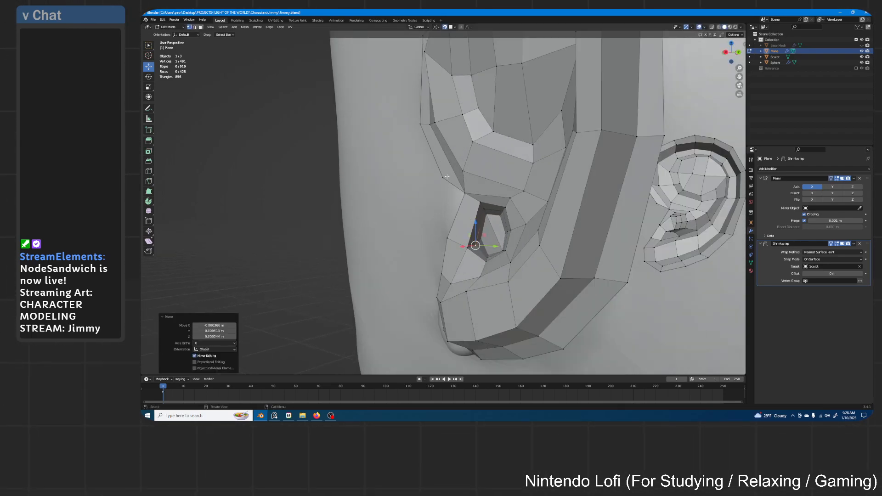
- Reposition the outer border vertex in front of the tragus so it follows the sculpted ear's edge
{"action": "key", "text": "g"}
{"action": "middle_click_drag", "start_coordinate": [470, 184], "coordinate": [508, 202]}
{"action": "key", "text": "g"}
{"action": "left_click", "coordinate": [518, 179]}
{"action": "scroll", "coordinate": [519, 180], "scroll_direction": "down", "scroll_amount": 4}
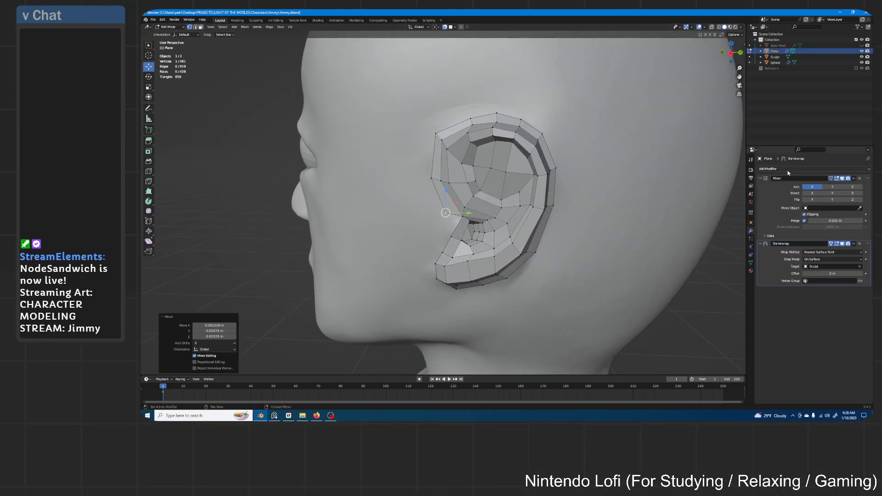
- Add a Subdivision Surface modifier to the retopology mesh and place it above the Shrinkwrap modifier
{"action": "left_click", "coordinate": [804, 170]}
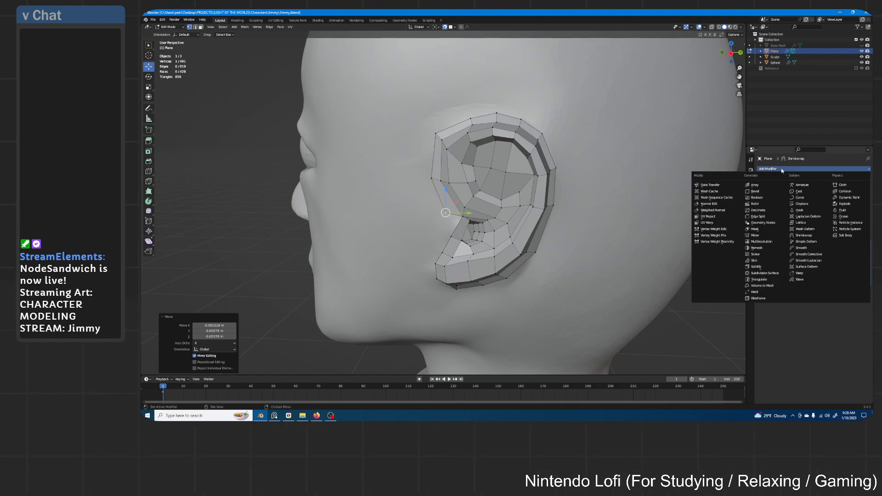
{"action": "left_click", "coordinate": [766, 274]}
{"action": "mouse_move", "coordinate": [640, 230]}
{"action": "middle_mouse_down"}
{"action": "mouse_move", "coordinate": [672, 217]}
{"action": "mouse_move", "coordinate": [630, 223]}
{"action": "middle_mouse_up"}
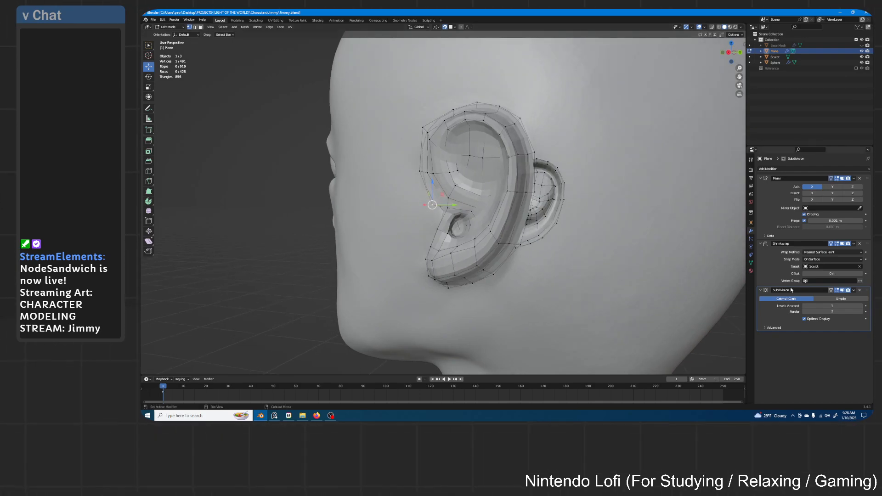
{"action": "left_click_drag", "start_coordinate": [869, 291], "coordinate": [861, 245]}
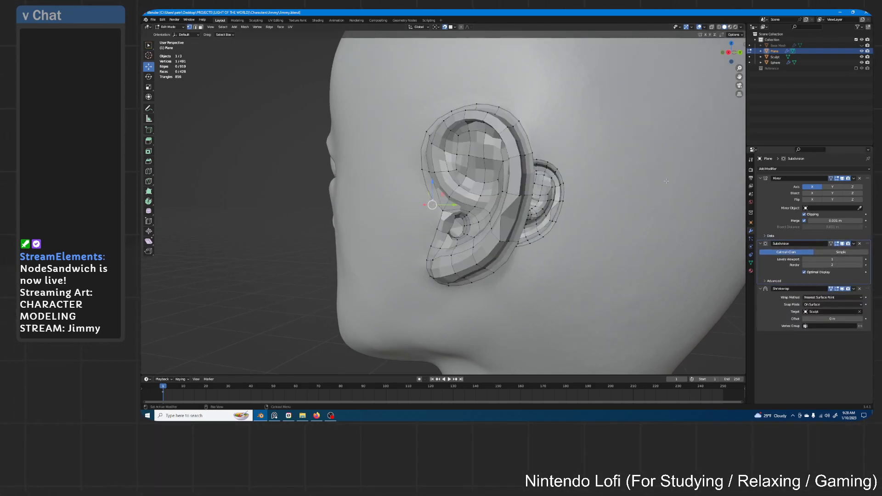
- Raise the Subdivision modifier's viewport levels to preview a smoother ear
{"action": "middle_click_drag", "start_coordinate": [545, 171], "coordinate": [521, 185]}
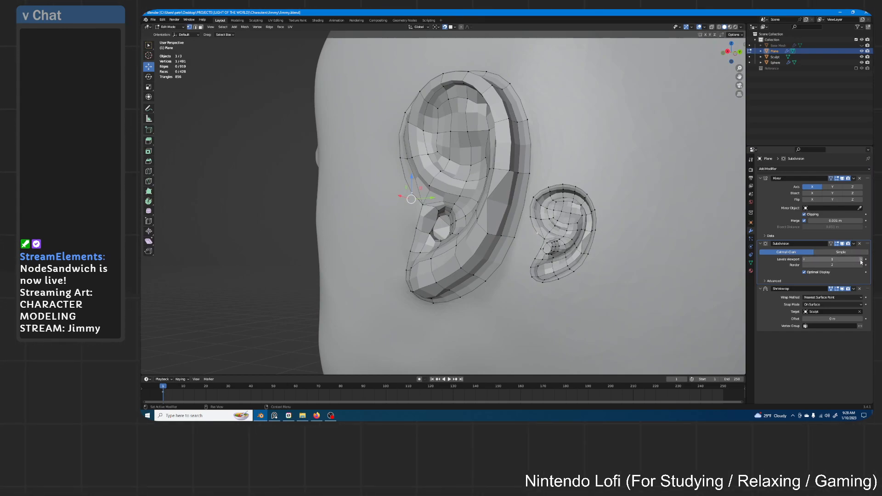
{"action": "left_click", "coordinate": [862, 259]}
{"action": "left_click", "coordinate": [861, 259]}
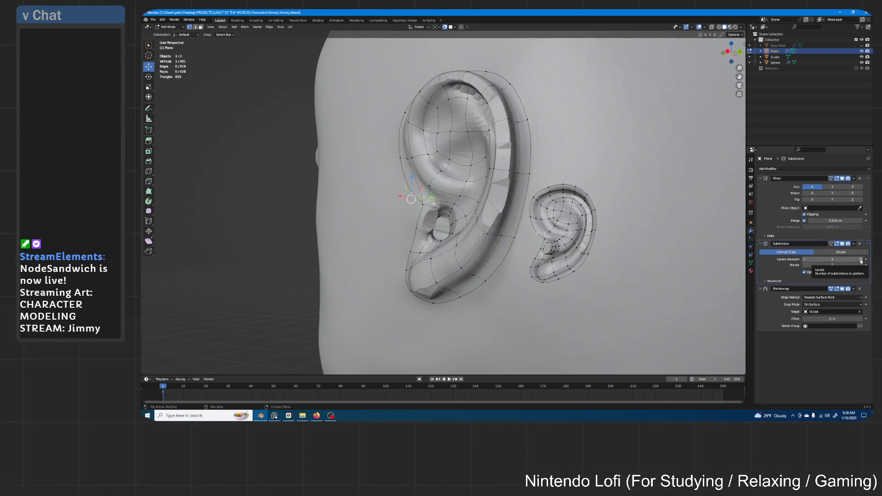
{"action": "left_click", "coordinate": [861, 259]}
{"action": "left_click", "coordinate": [861, 259]}
- Examine how the subdivided ear mesh wraps onto the sculpt along the helix, lobe and ear canal
{"action": "middle_click_drag", "start_coordinate": [574, 213], "coordinate": [610, 211]}
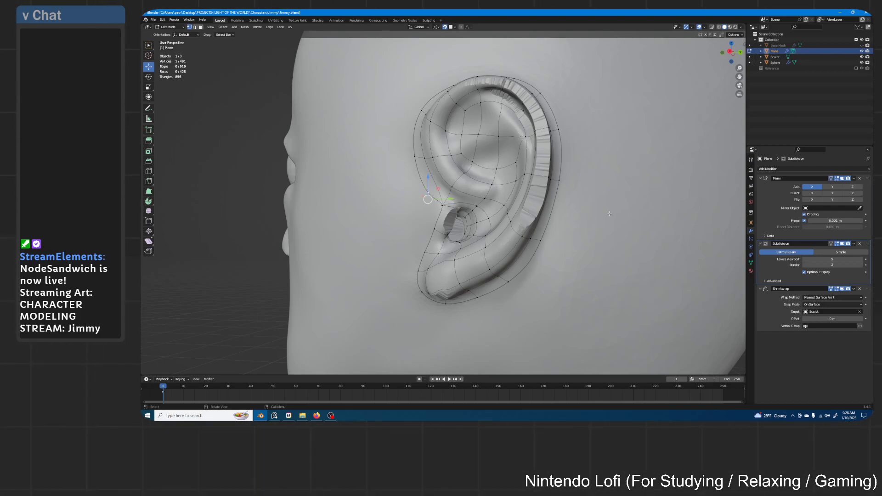
{"action": "middle_click_drag", "start_coordinate": [506, 177], "coordinate": [518, 178]}
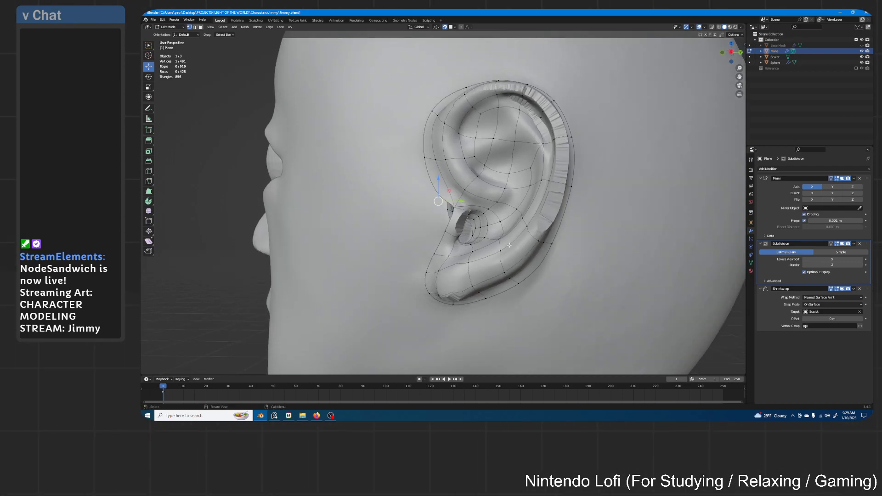
{"action": "scroll", "coordinate": [460, 230], "scroll_direction": "up", "scroll_amount": 1}
{"action": "middle_click_drag", "start_coordinate": [469, 229], "coordinate": [480, 210]}
{"action": "scroll", "coordinate": [419, 226], "scroll_direction": "up", "scroll_amount": 1}
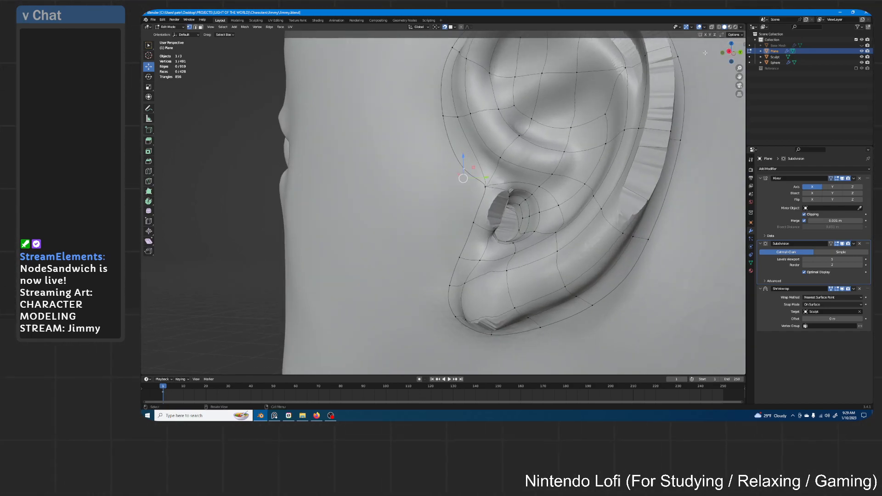
{"action": "middle_click_drag", "start_coordinate": [413, 181], "coordinate": [570, 199]}
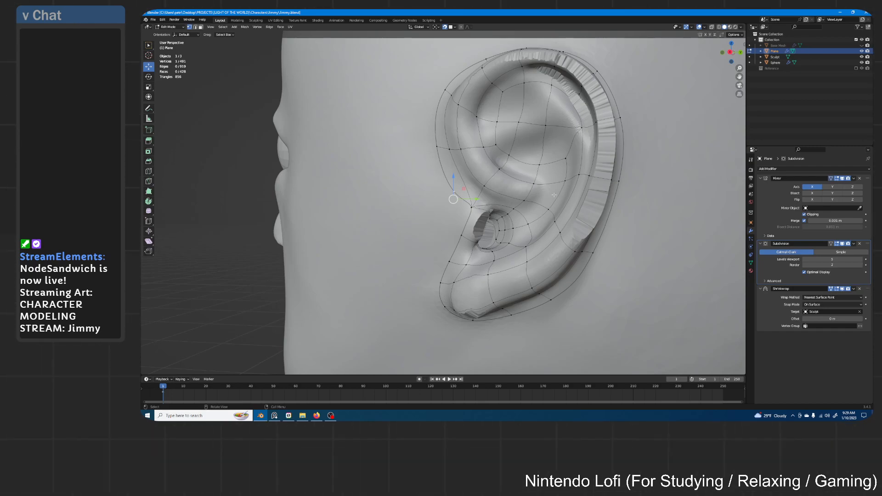
{"action": "middle_click_drag", "start_coordinate": [558, 198], "coordinate": [446, 219]}
- Try a centred loop cut from the tragus through the ear canal to the lobe, and undo it
{"action": "key", "text": "ctrl+r"}
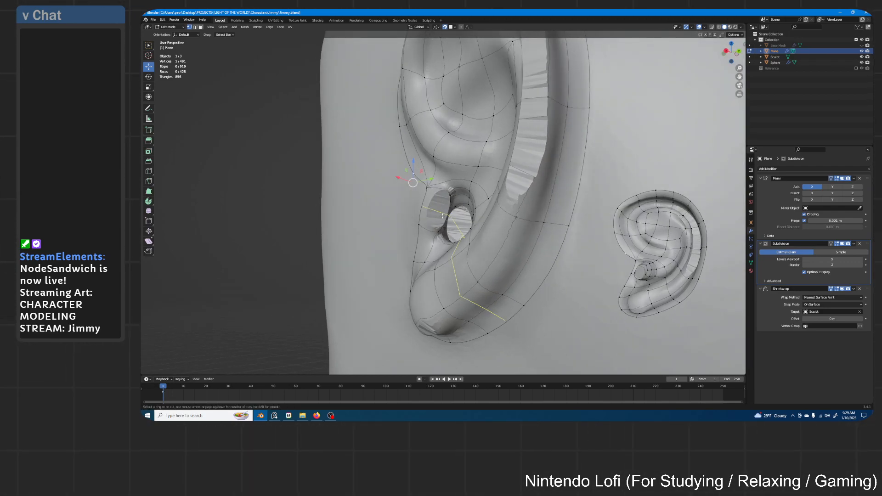
{"action": "left_click", "coordinate": [472, 201]}
{"action": "right_click", "coordinate": [472, 201]}
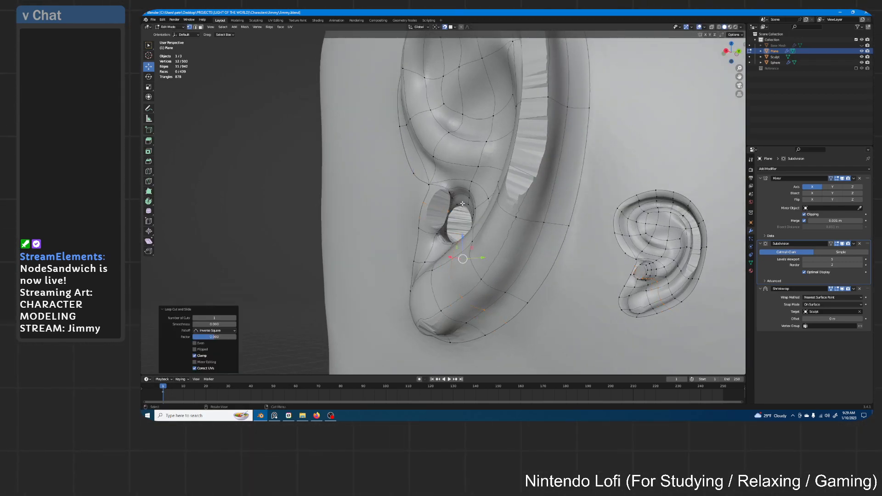
{"action": "key", "text": "ctrl+z"}
- Turn off the Subdivision modifier's viewport display and add a centred loop cut along the helix and lobe
{"action": "middle_click_drag", "start_coordinate": [565, 173], "coordinate": [538, 178]}
{"action": "middle_click_drag", "start_coordinate": [538, 177], "coordinate": [559, 174]}
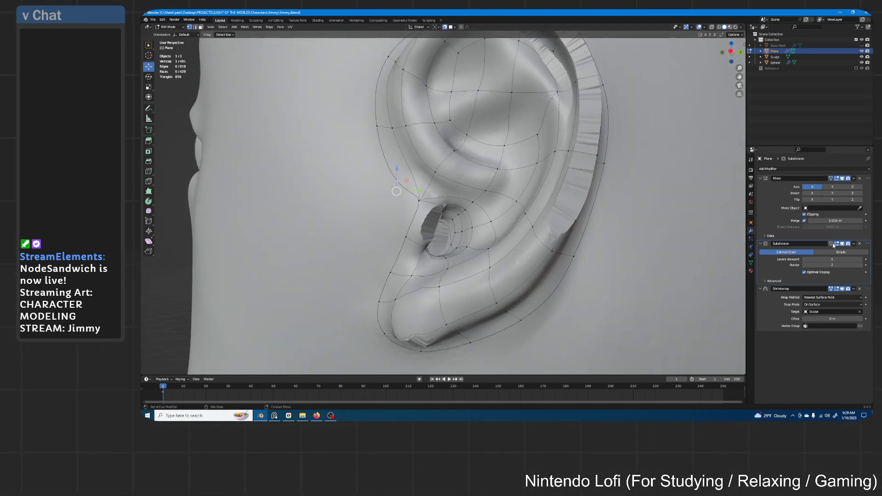
{"action": "middle_click_drag", "start_coordinate": [567, 205], "coordinate": [563, 224], "text": "shift"}
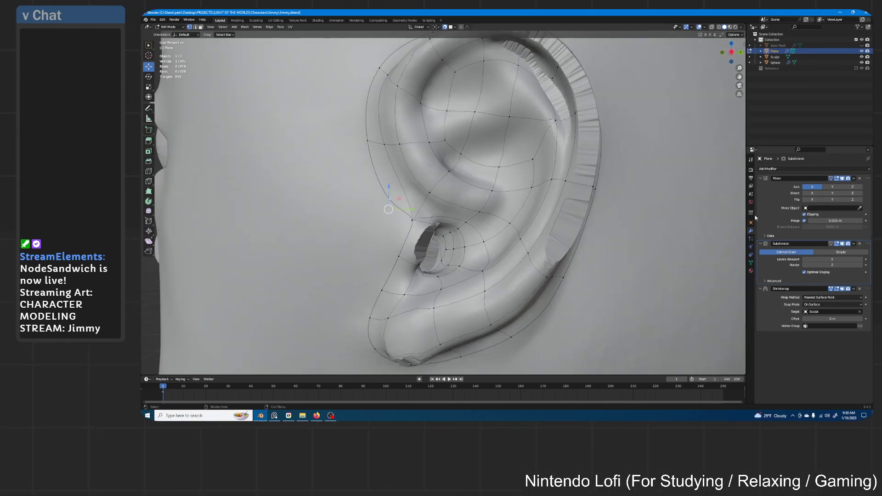
{"action": "left_click", "coordinate": [844, 244]}
{"action": "middle_click_drag", "start_coordinate": [627, 195], "coordinate": [606, 185], "text": "shift"}
{"action": "middle_click_drag", "start_coordinate": [606, 185], "coordinate": [614, 185]}
{"action": "scroll", "coordinate": [350, 338], "scroll_direction": "down", "scroll_amount": 1}
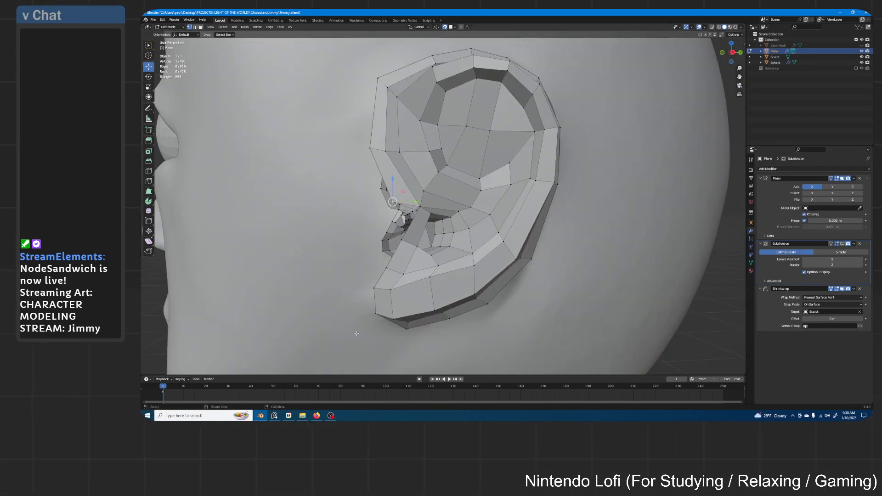
{"action": "key", "text": "ctrl+r"}
{"action": "left_click", "coordinate": [379, 298]}
{"action": "right_click", "coordinate": [378, 298]}
{"action": "right_click", "coordinate": [378, 298]}
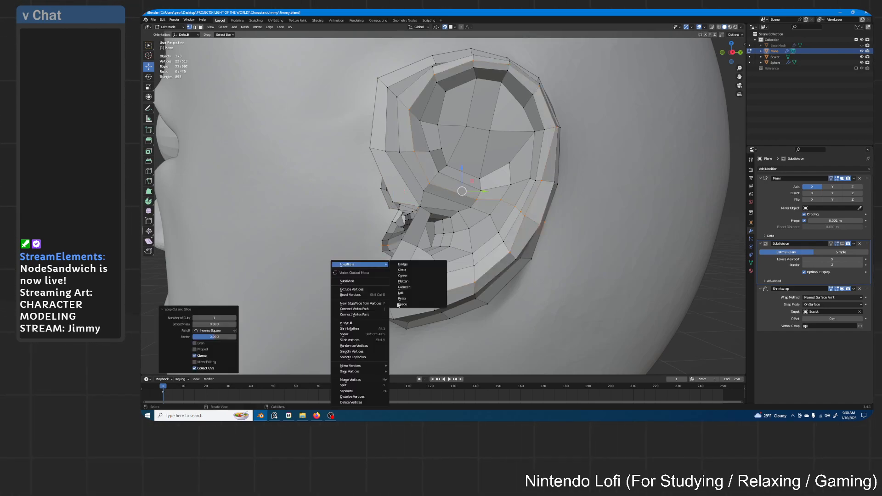
- Turn the Subdivision modifier's viewport display back on and try sliding the new helix loop along its edges
{"action": "left_click", "coordinate": [844, 244]}
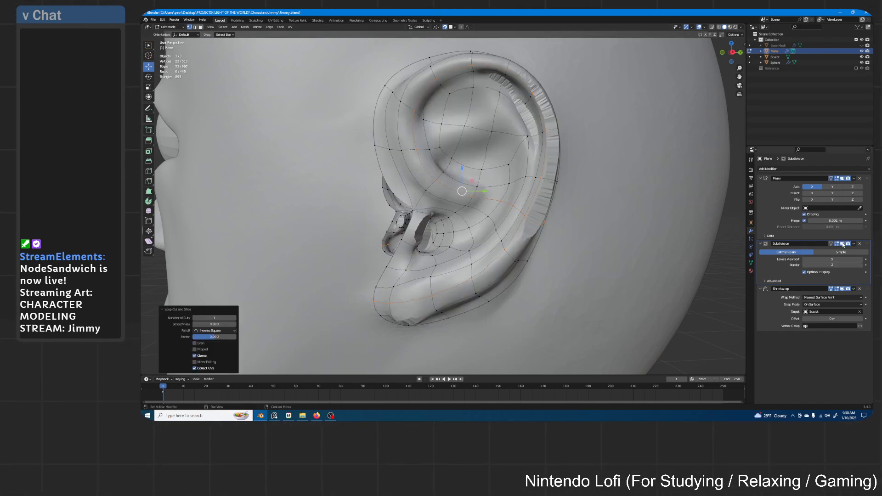
{"action": "middle_click_drag", "start_coordinate": [553, 200], "coordinate": [505, 215]}
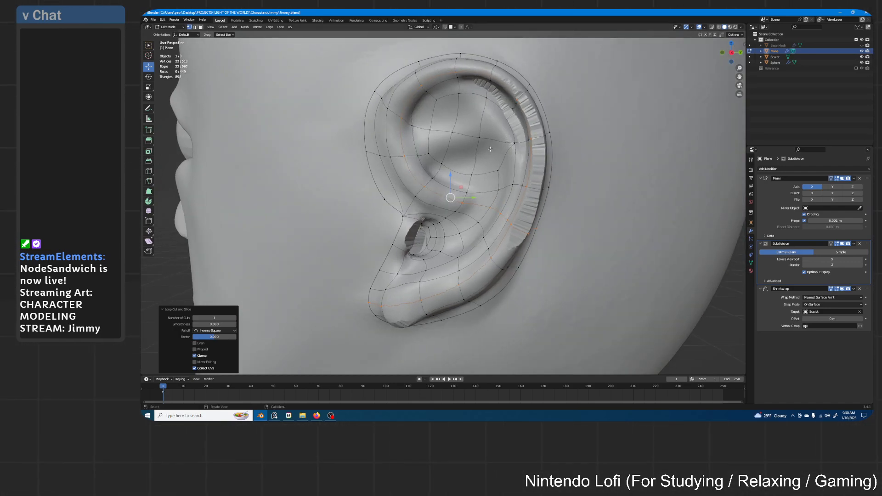
{"action": "key", "text": "g"}
{"action": "key", "text": "g"}
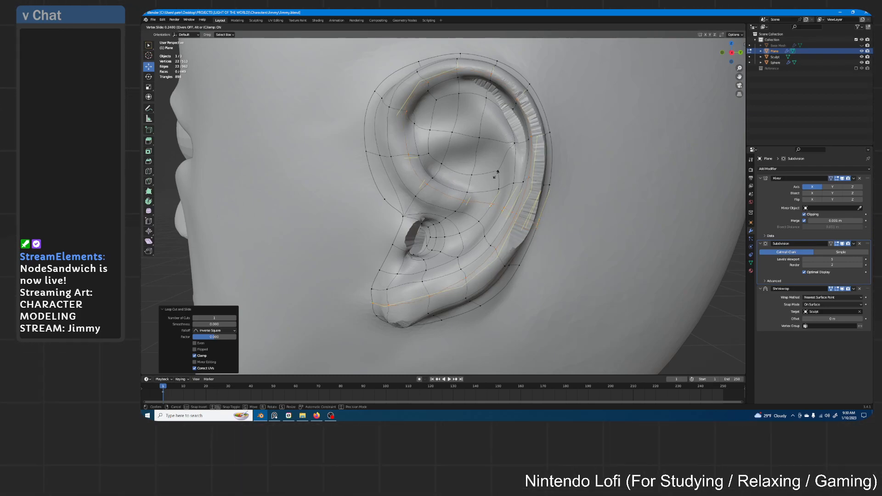
{"action": "right_click", "coordinate": [491, 183]}
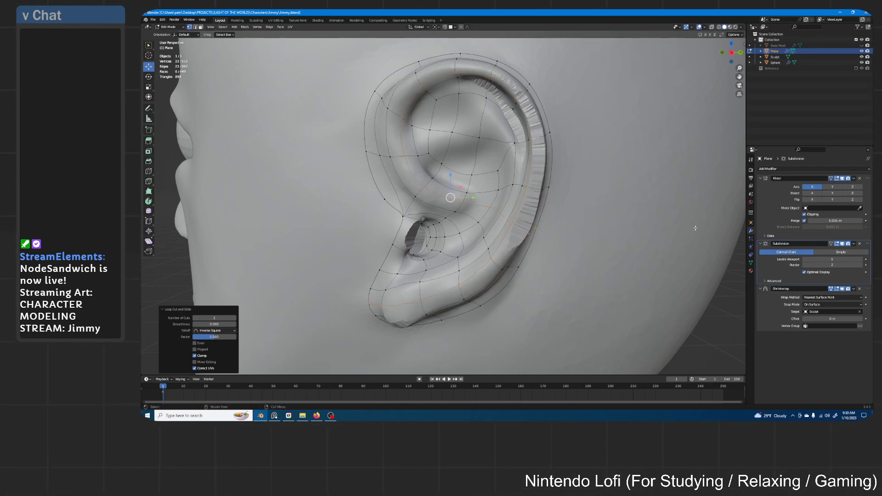
- Hide the subdivision in the viewport and undo the loop cut along the helix and lobe
{"action": "left_click", "coordinate": [843, 244]}
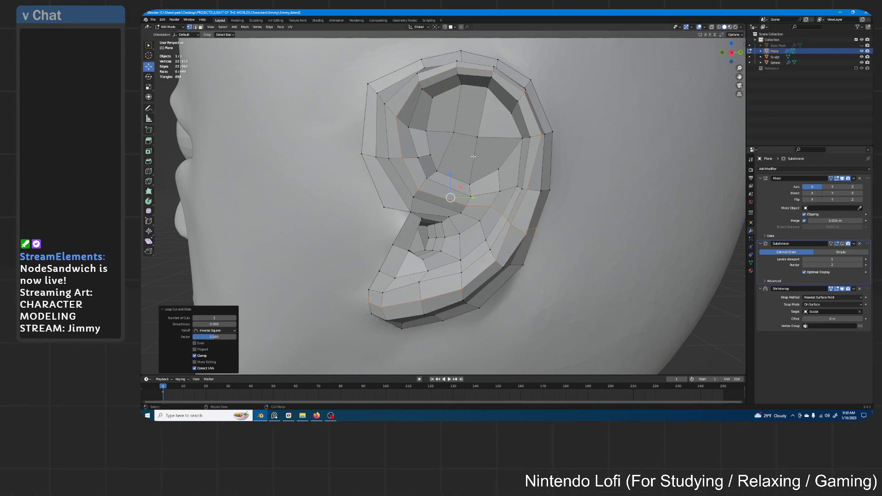
{"action": "key", "text": "ctrl+z"}
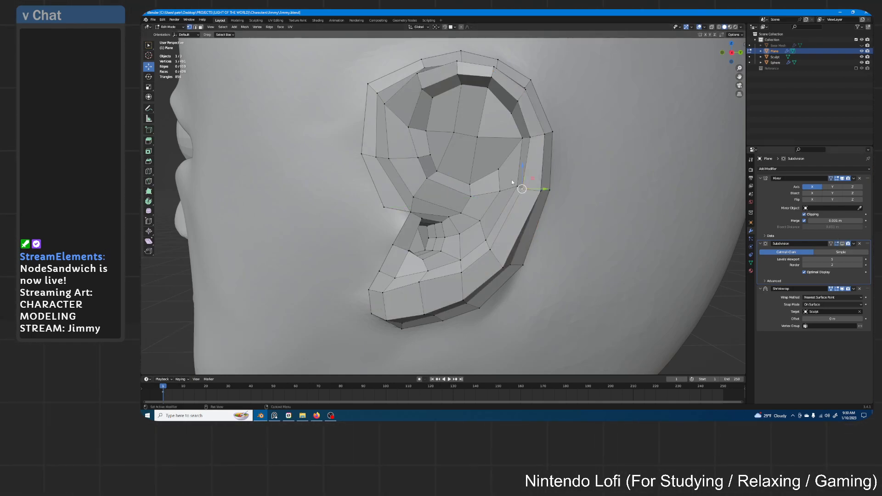
{"action": "key", "text": "ctrl+z"}
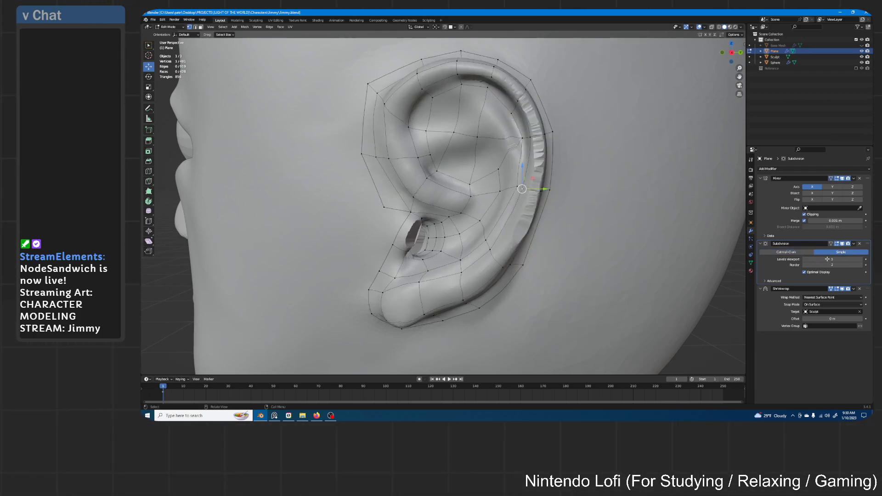
- Switch the Subdivision modifier to Simple and lower its viewport levels
{"action": "left_click", "coordinate": [804, 260]}
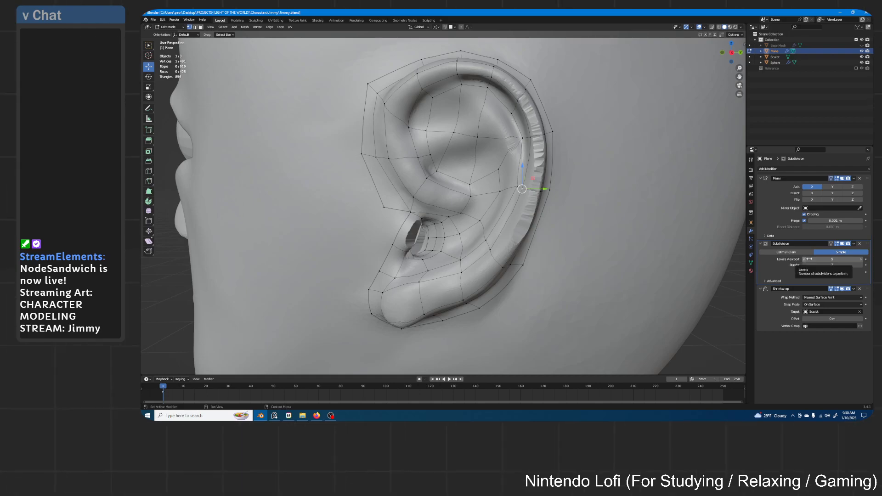
{"action": "left_click", "coordinate": [805, 260]}
- Move the vertex on the helix rim at the rear middle of the ear outward toward the outer edge
{"action": "scroll", "coordinate": [538, 183], "scroll_direction": "up", "scroll_amount": 3}
{"action": "middle_click_drag", "start_coordinate": [538, 184], "coordinate": [488, 177]}
{"action": "scroll", "coordinate": [539, 183], "scroll_direction": "down", "scroll_amount": 2}
{"action": "key", "text": "g"}
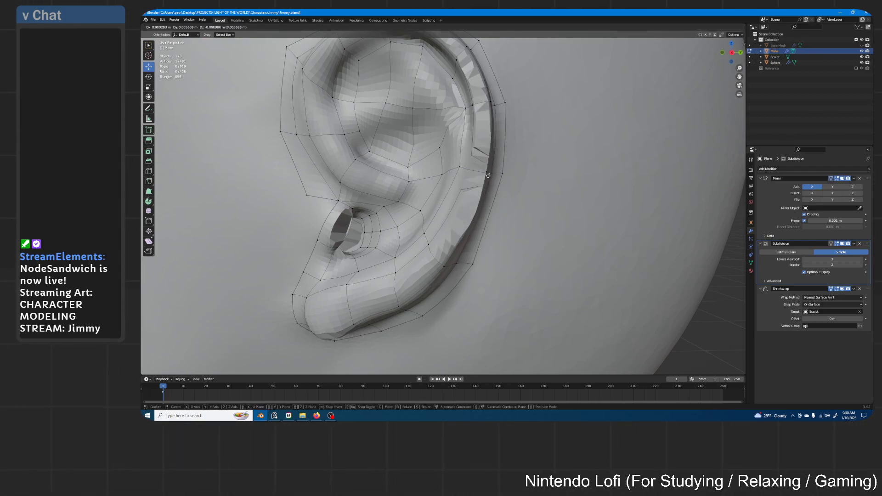
{"action": "left_click", "coordinate": [465, 170]}
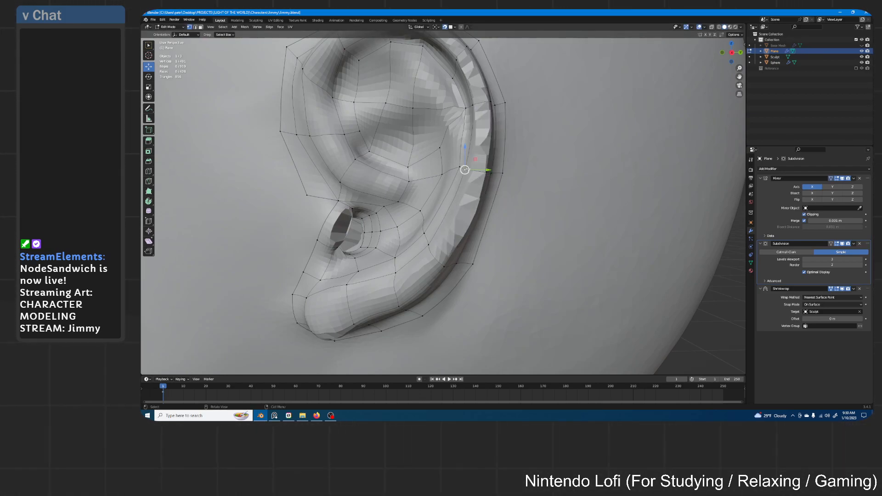
{"action": "key", "text": "g"}
{"action": "left_click", "coordinate": [452, 221]}
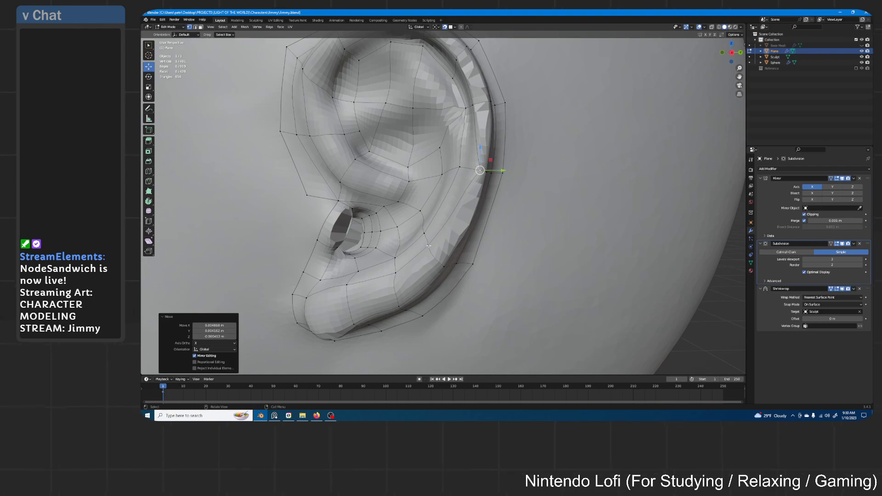
- Reposition the selected vertex on the lower rear part of the ear's helix fold
{"action": "key", "text": "g"}
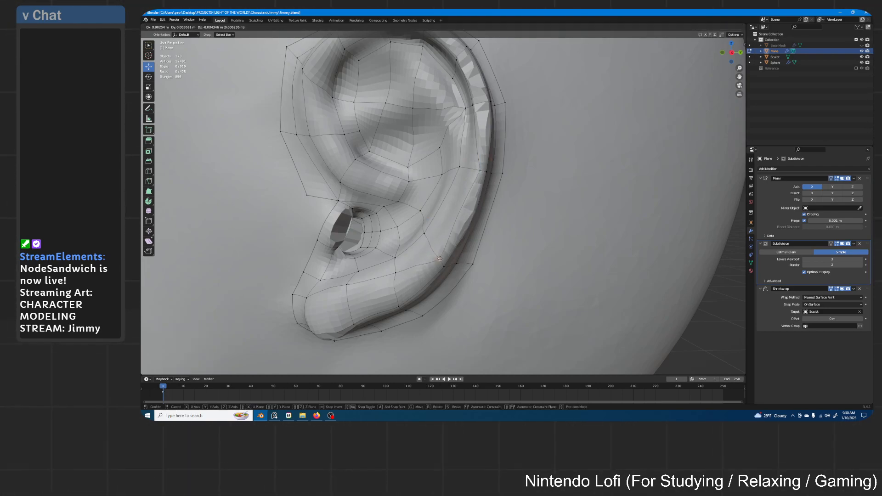
{"action": "left_click", "coordinate": [441, 258]}
{"action": "middle_click_drag", "start_coordinate": [441, 259], "coordinate": [430, 225]}
- Add a centred loop cut along the helix and lobe, and adjust its vertex at the lower rear of the ear
{"action": "key", "text": "ctrl+r"}
{"action": "left_click", "coordinate": [440, 217]}
{"action": "right_click", "coordinate": [441, 217]}
{"action": "left_click", "coordinate": [432, 221]}
{"action": "key", "text": "g"}
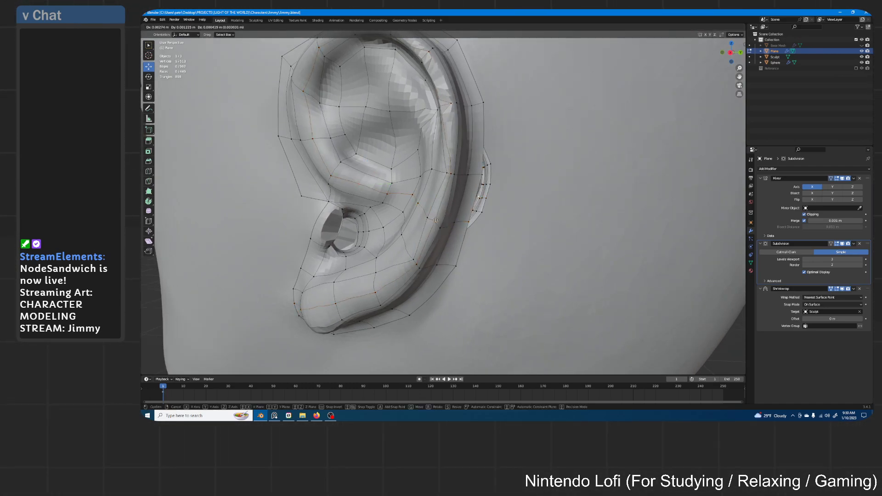
{"action": "left_click", "coordinate": [435, 220]}
- Adjust the new loop's vertices along the upper rear helix to follow the sculpted fold
{"action": "middle_click_drag", "start_coordinate": [443, 116], "coordinate": [470, 145], "text": "shift"}
{"action": "left_click", "coordinate": [471, 143]}
{"action": "key", "text": "g"}
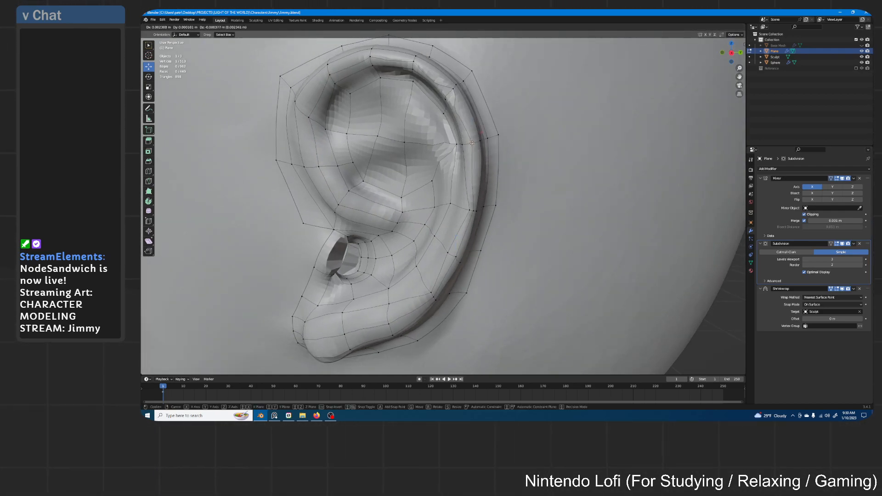
{"action": "left_click", "coordinate": [472, 143]}
{"action": "middle_click_drag", "start_coordinate": [455, 94], "coordinate": [461, 119], "text": "shift"}
{"action": "left_click", "coordinate": [460, 119]}
{"action": "key", "text": "g"}
{"action": "left_click", "coordinate": [454, 116]}
{"action": "key", "text": "g"}
{"action": "left_click", "coordinate": [456, 117]}
- Nudge the two vertices along the inner edge of the helix at the top of the ear
{"action": "left_click", "coordinate": [420, 91]}
{"action": "key", "text": "g"}
{"action": "left_click", "coordinate": [421, 91]}
{"action": "left_click", "coordinate": [375, 85]}
{"action": "key", "text": "g"}
{"action": "left_click", "coordinate": [375, 85]}
- Move the inner helix vertex at the upper rear of the ear inward, toward the antihelix
{"action": "middle_click_drag", "start_coordinate": [375, 85], "coordinate": [398, 77]}
{"action": "left_click", "coordinate": [490, 162]}
{"action": "key", "text": "g"}
{"action": "left_click", "coordinate": [483, 161]}
{"action": "middle_click_drag", "start_coordinate": [485, 161], "coordinate": [518, 156]}
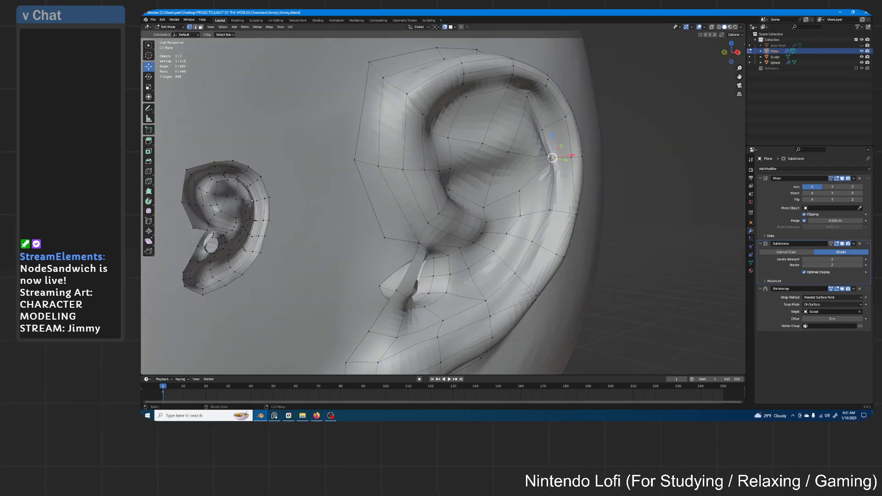
{"action": "key", "text": "g"}
{"action": "left_click", "coordinate": [549, 145]}
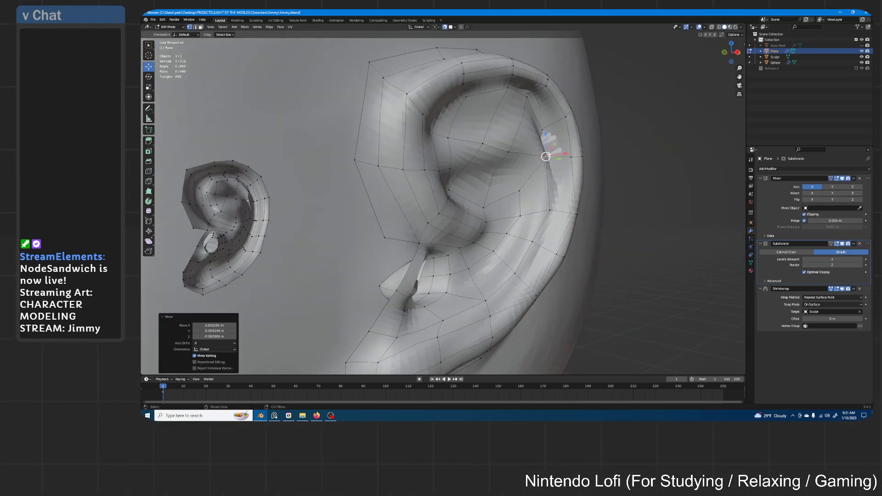
- Compare the mesh with the sculpt by toggling the Plane object's visibility, and move the inner helix vertex back outward
{"action": "middle_click_drag", "start_coordinate": [549, 144], "coordinate": [599, 133]}
{"action": "middle_click_drag", "start_coordinate": [664, 158], "coordinate": [711, 43]}
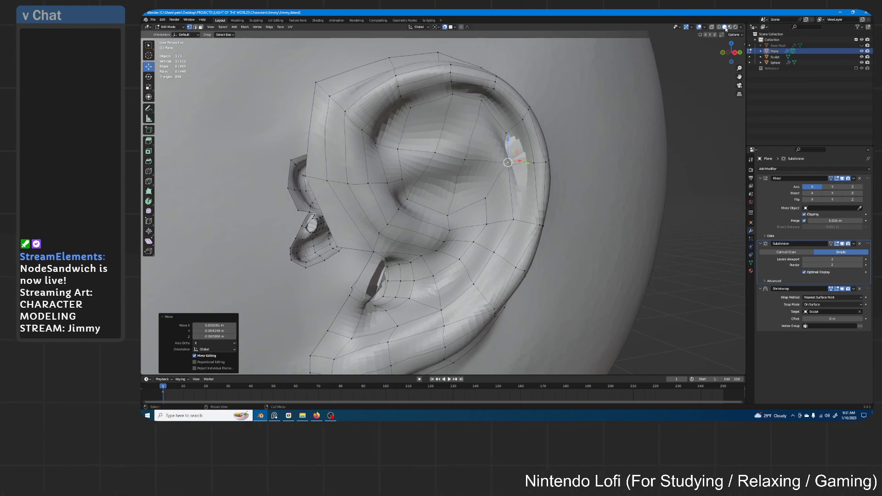
{"action": "left_click", "coordinate": [862, 52]}
{"action": "left_click", "coordinate": [862, 51]}
{"action": "left_click", "coordinate": [862, 51]}
{"action": "left_click", "coordinate": [861, 51]}
{"action": "middle_click_drag", "start_coordinate": [510, 155], "coordinate": [499, 161]}
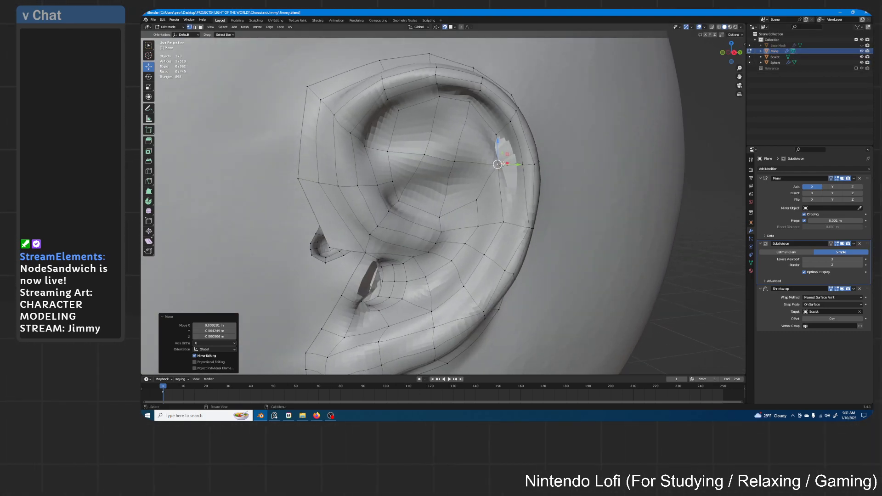
{"action": "key", "text": "g"}
{"action": "left_click", "coordinate": [507, 162]}
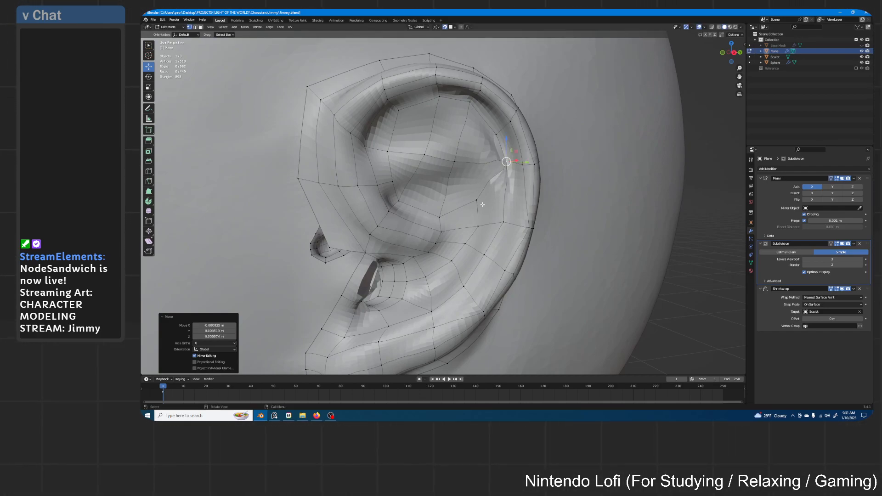
- Shift the antihelix vertices in the upper rear of the ear toward the helix to even out the quads
{"action": "left_click", "coordinate": [476, 199]}
{"action": "key", "text": "g"}
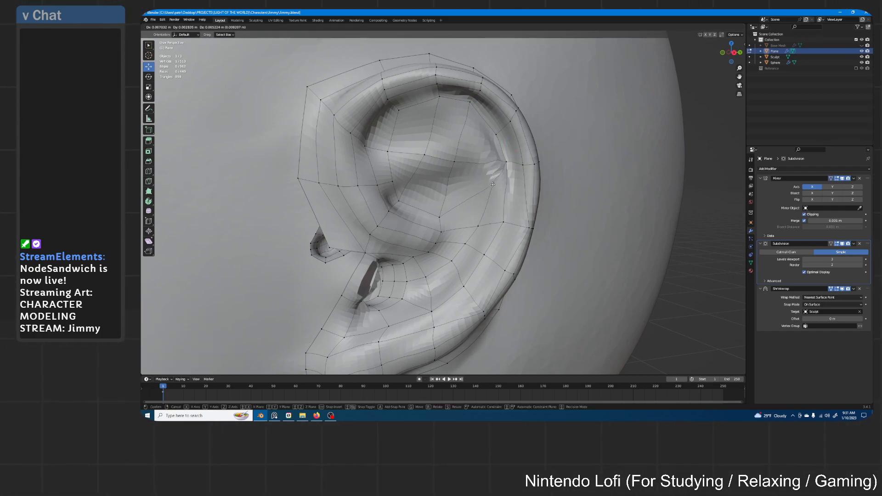
{"action": "left_click", "coordinate": [493, 184]}
{"action": "middle_click_drag", "start_coordinate": [495, 179], "coordinate": [464, 171]}
{"action": "left_click", "coordinate": [418, 167]}
{"action": "key", "text": "g"}
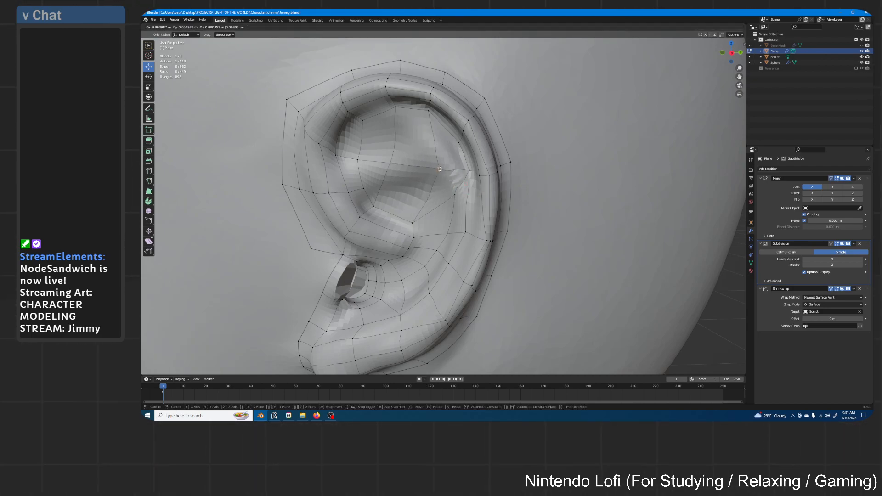
{"action": "left_click", "coordinate": [432, 168]}
{"action": "left_click", "coordinate": [454, 194]}
{"action": "key", "text": "g"}
{"action": "left_click", "coordinate": [454, 195]}
- Raise the Subdivision modifier's viewport levels by two and toggle its viewport display to compare the ear mesh
{"action": "middle_click_drag", "start_coordinate": [459, 193], "coordinate": [552, 198]}
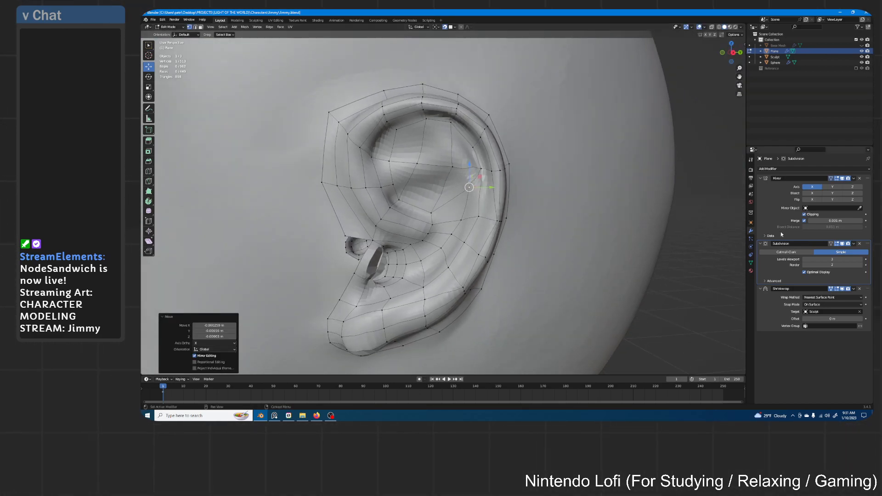
{"action": "left_click", "coordinate": [859, 259]}
{"action": "left_click", "coordinate": [859, 259]}
{"action": "middle_click_drag", "start_coordinate": [509, 151], "coordinate": [489, 160]}
{"action": "scroll", "coordinate": [501, 157], "scroll_direction": "up", "scroll_amount": 2}
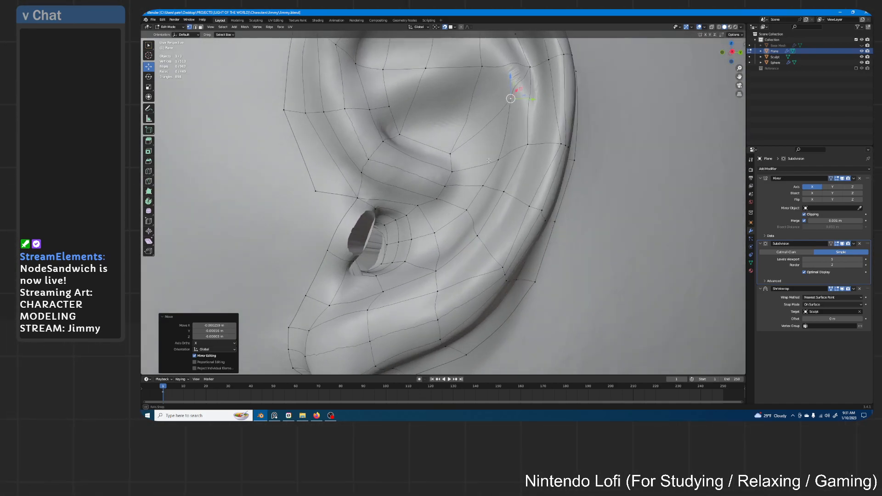
{"action": "middle_click_drag", "start_coordinate": [449, 224], "coordinate": [536, 170]}
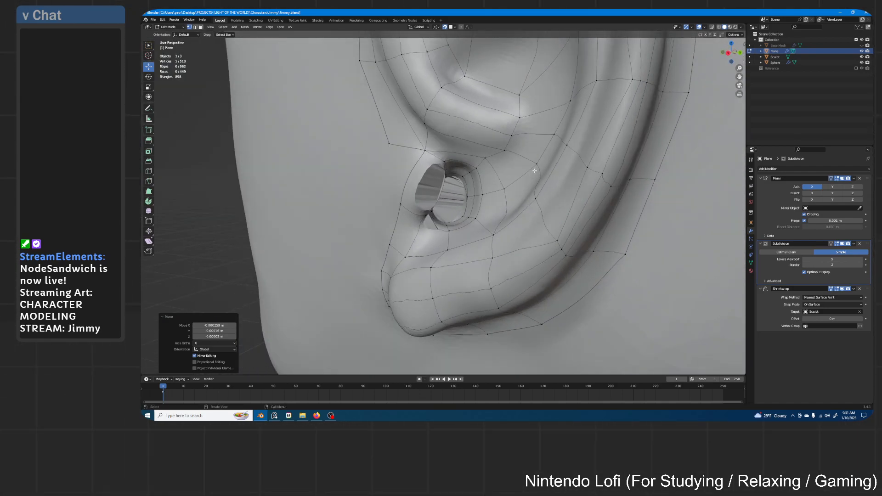
{"action": "left_click", "coordinate": [843, 243]}
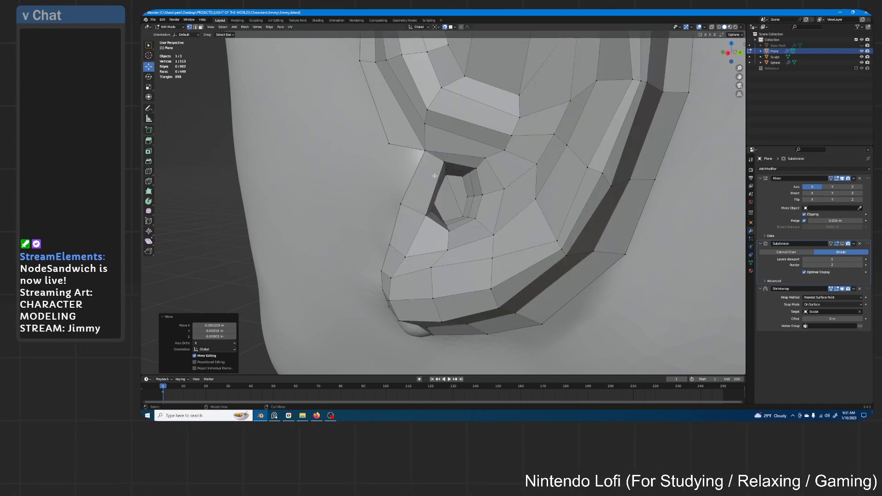
{"action": "left_click", "coordinate": [844, 244]}
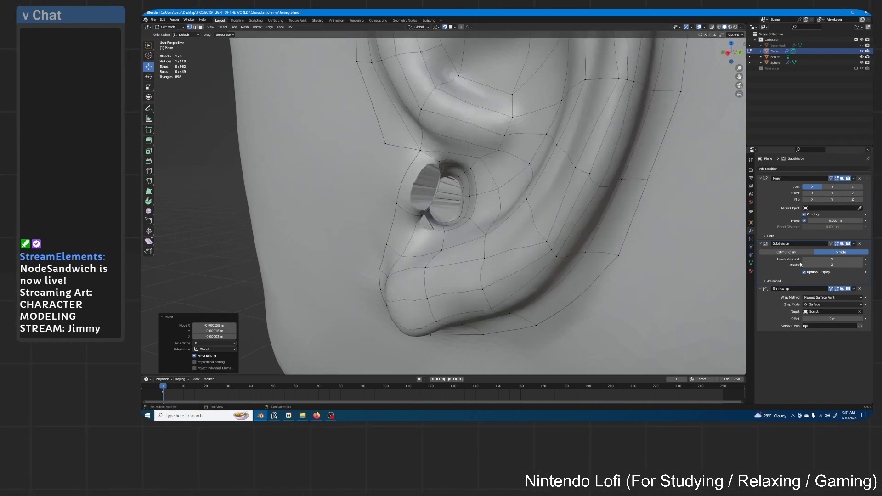
- Reposition the tragus vertex at the front edge of the ear canal
{"action": "middle_click_drag", "start_coordinate": [436, 142], "coordinate": [452, 190]}
{"action": "key", "text": "g"}
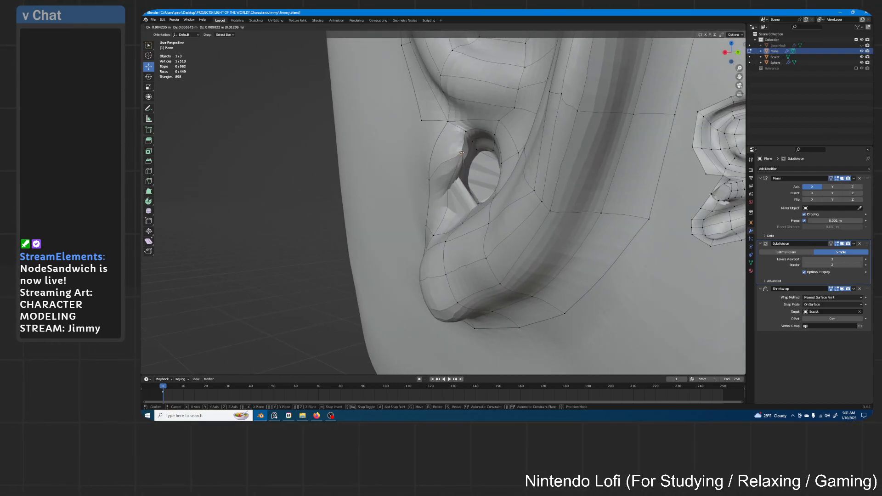
{"action": "left_click", "coordinate": [462, 153]}
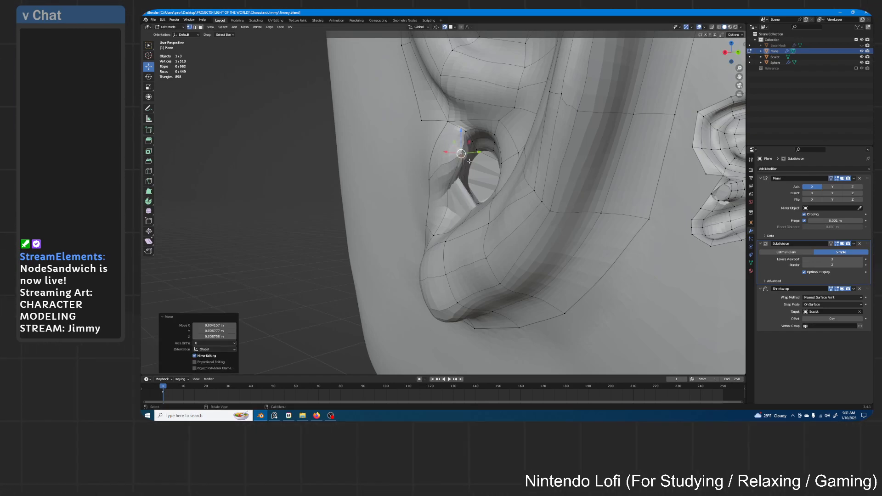
- Try to fix the stretched faces below the ear canal by moving the vertex under its opening
{"action": "middle_click_drag", "start_coordinate": [462, 153], "coordinate": [480, 171]}
{"action": "left_click", "coordinate": [496, 234]}
{"action": "middle_click_drag", "start_coordinate": [505, 219], "coordinate": [535, 239]}
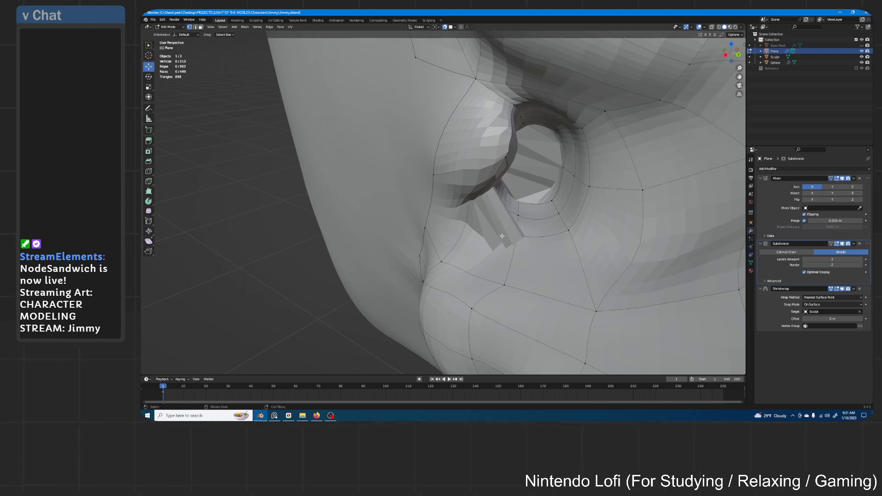
{"action": "left_click", "coordinate": [712, 26]}
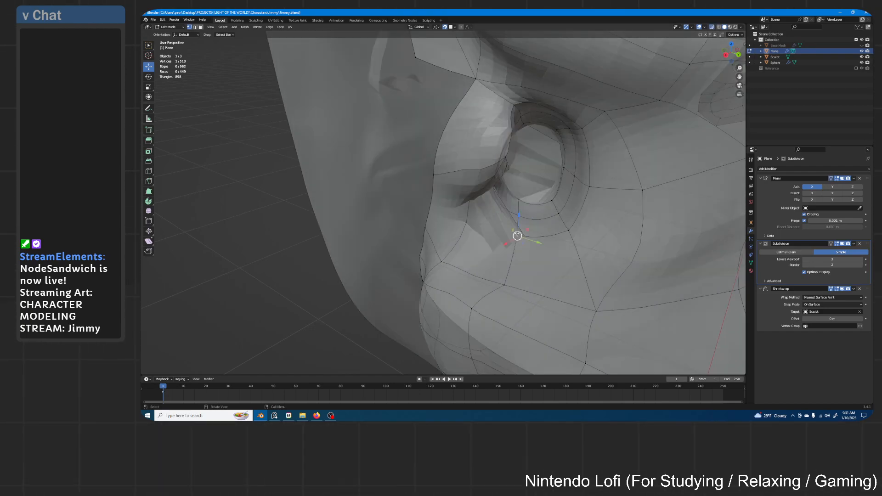
{"action": "left_click", "coordinate": [712, 27]}
{"action": "key", "text": "g"}
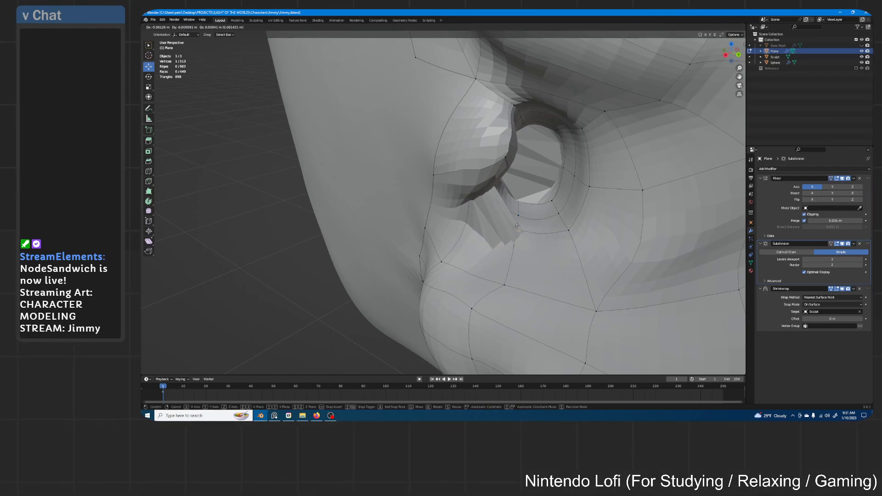
{"action": "left_click", "coordinate": [503, 226]}
- Delete the vertex just below the ear canal opening, with X-ray turned on
{"action": "middle_click_drag", "start_coordinate": [516, 217], "coordinate": [441, 255]}
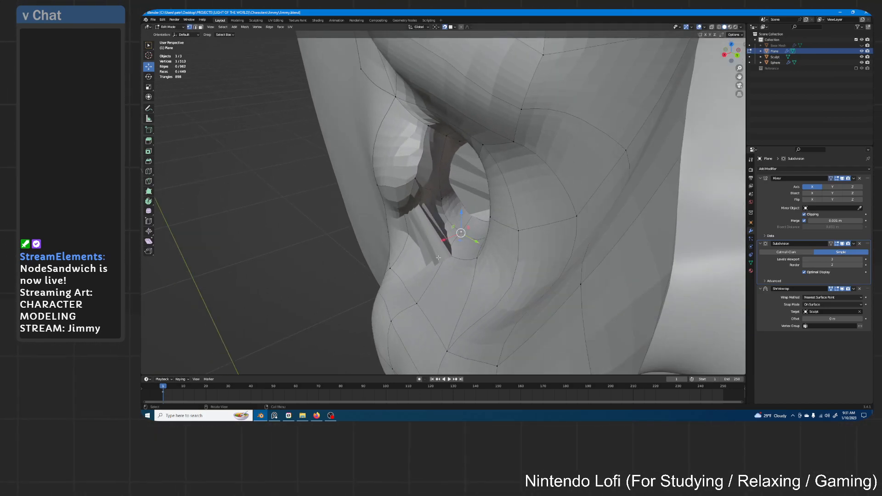
{"action": "key", "text": "Tab"}
{"action": "key", "text": "Tab"}
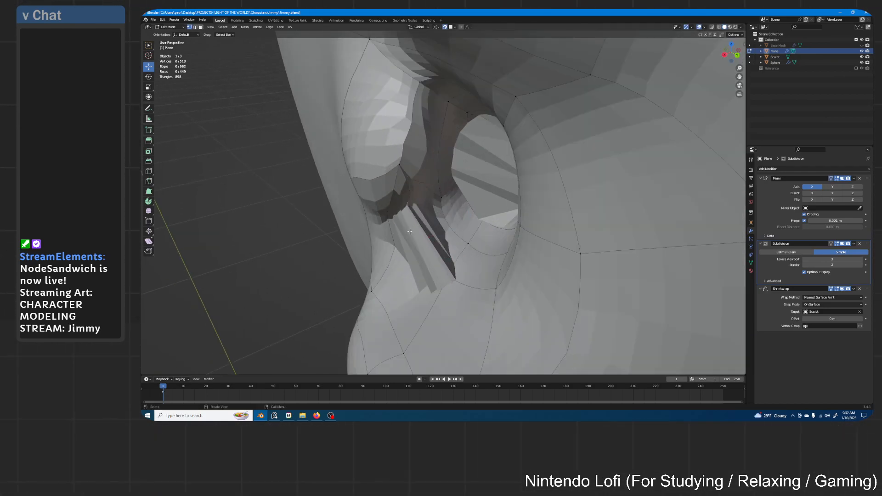
{"action": "middle_click_drag", "start_coordinate": [406, 238], "coordinate": [508, 223]}
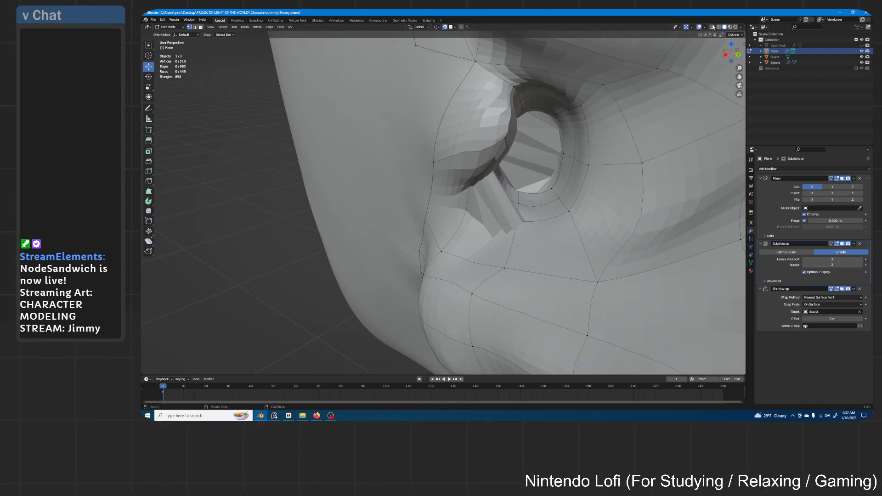
{"action": "left_click", "coordinate": [712, 27]}
{"action": "left_click", "coordinate": [517, 221]}
{"action": "key", "text": "x"}
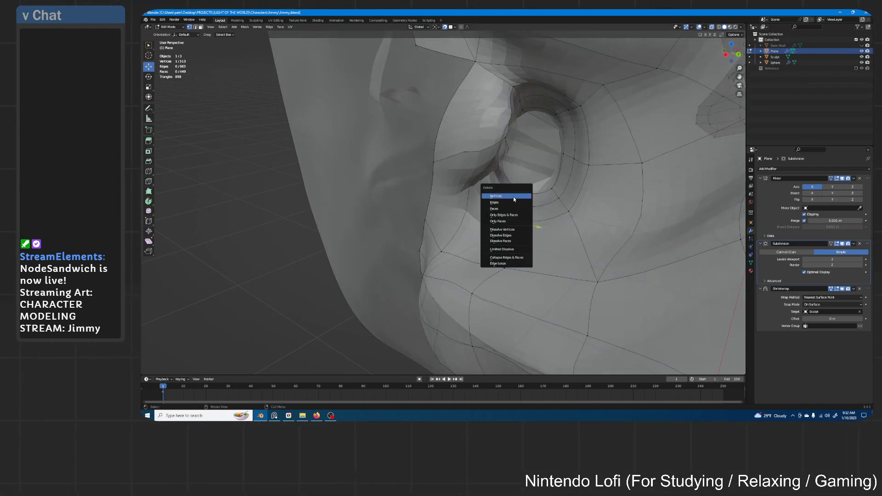
{"action": "left_click", "coordinate": [514, 198]}
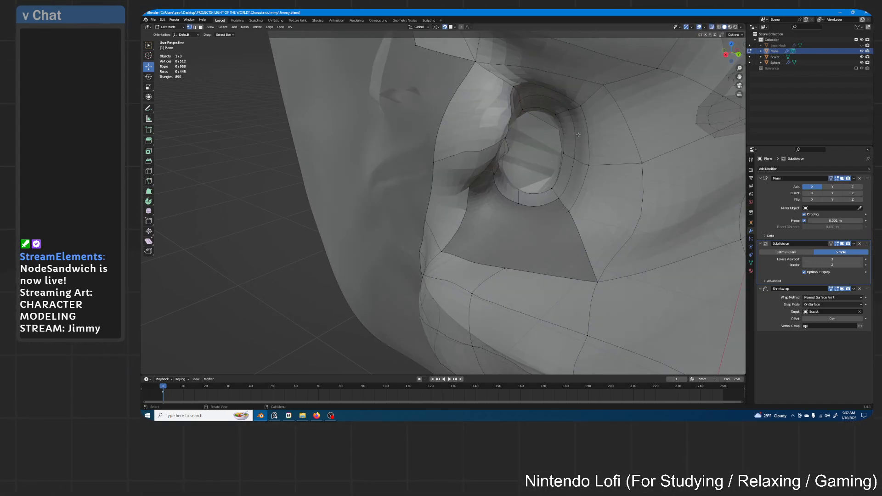
- Hide the subdivision in the viewport and, in edge select mode, delete the edge in the faces capping the ear canal
{"action": "scroll", "coordinate": [547, 137], "scroll_direction": "down", "scroll_amount": 4}
{"action": "middle_click_drag", "start_coordinate": [548, 138], "coordinate": [492, 158]}
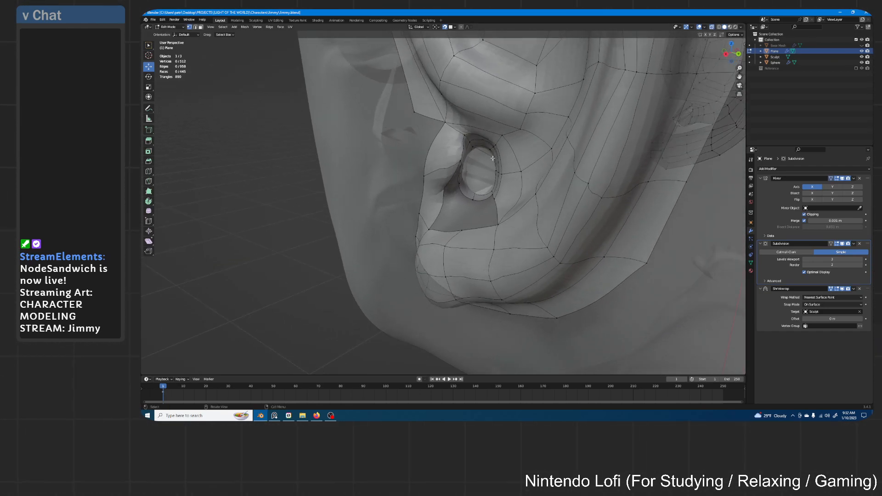
{"action": "left_click", "coordinate": [712, 27]}
{"action": "middle_click_drag", "start_coordinate": [514, 124], "coordinate": [540, 123]}
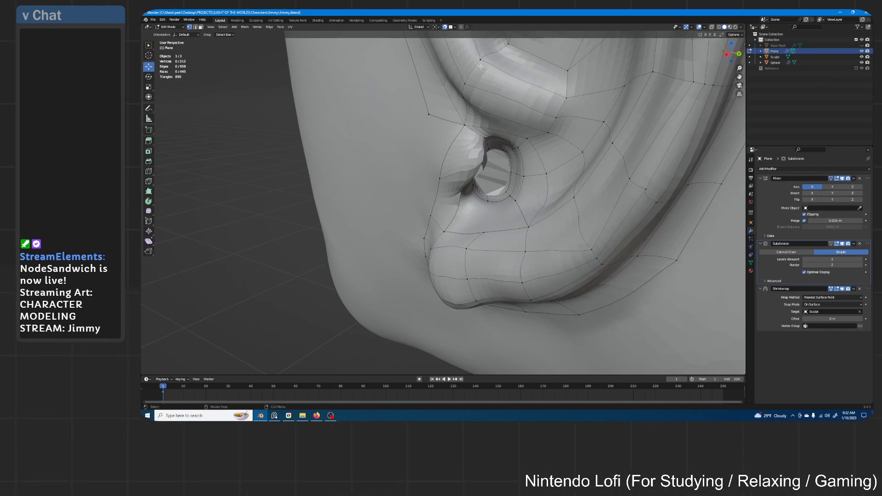
{"action": "left_click", "coordinate": [712, 28]}
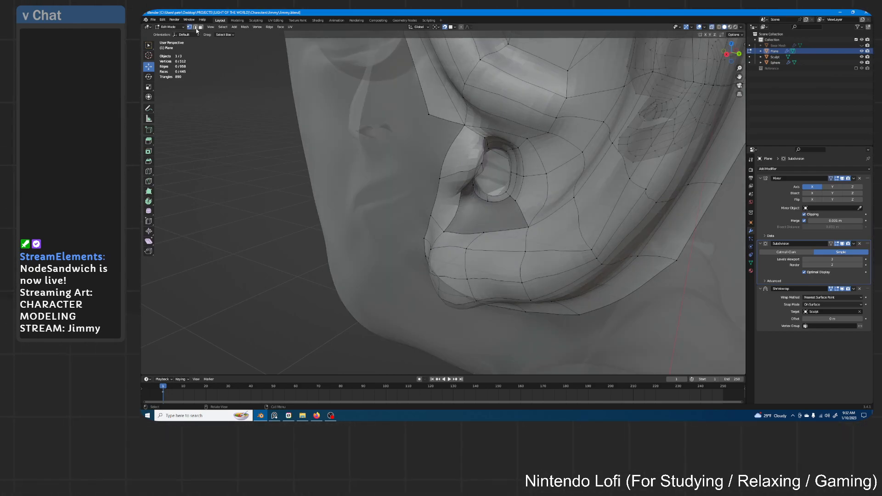
{"action": "middle_click_drag", "start_coordinate": [474, 162], "coordinate": [497, 162]}
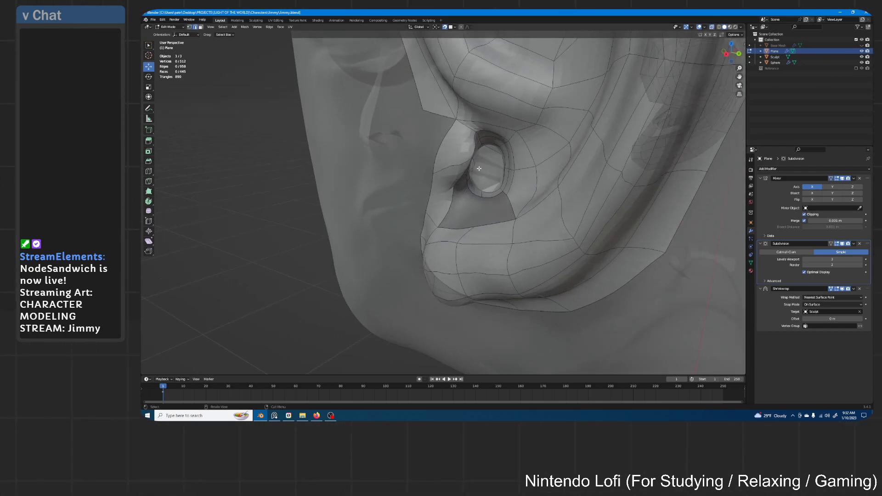
{"action": "left_click", "coordinate": [844, 244]}
{"action": "left_click", "coordinate": [492, 174]}
{"action": "key", "text": "x"}
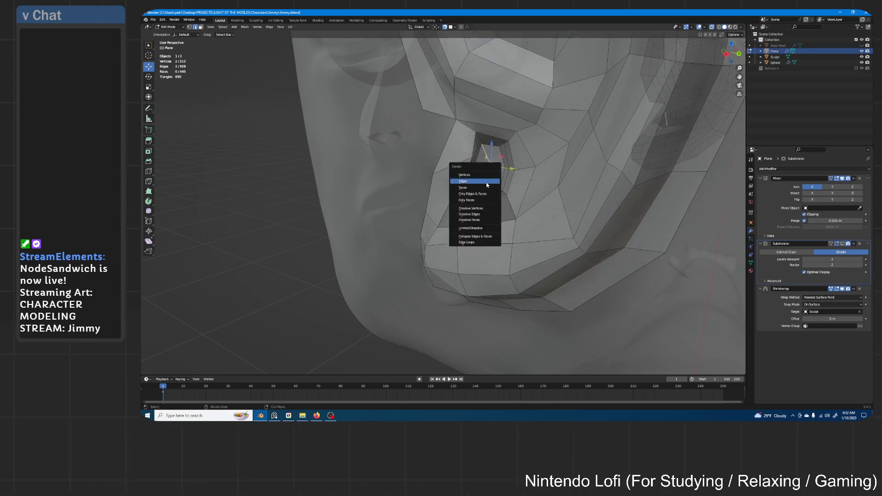
{"action": "left_click", "coordinate": [478, 183]}
- Add one centred loop cut across the tragus and front canal wall and another through the lower front canal face
{"action": "middle_click_drag", "start_coordinate": [501, 171], "coordinate": [493, 178]}
{"action": "scroll", "coordinate": [495, 175], "scroll_direction": "up", "scroll_amount": 4}
{"action": "key", "text": "ctrl+r"}
{"action": "left_click", "coordinate": [481, 143]}
{"action": "right_click", "coordinate": [492, 165]}
{"action": "key", "text": "ctrl+r"}
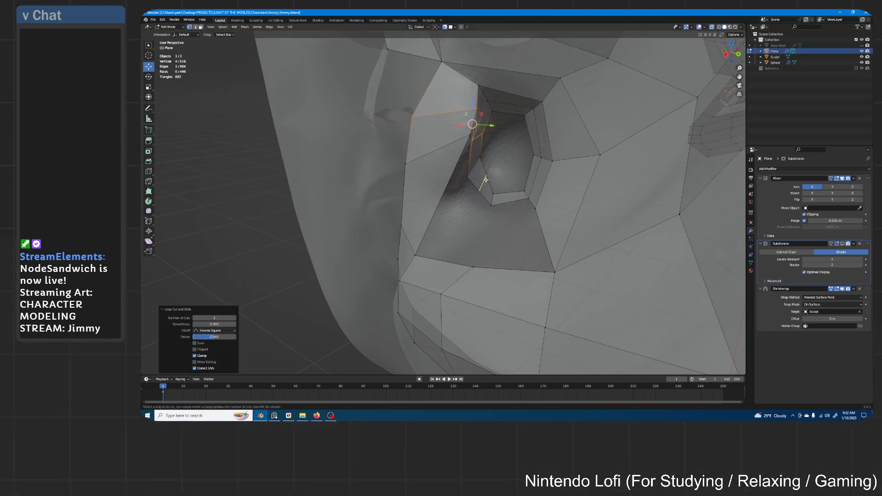
{"action": "left_click", "coordinate": [486, 179]}
{"action": "right_click", "coordinate": [492, 184]}
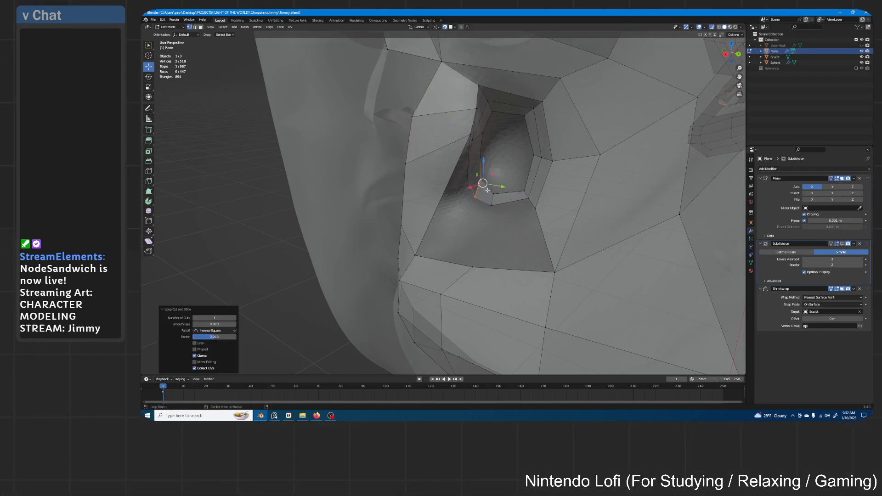
- Close the ear canal's inner boundary loop with Grid Fill and lower its span by one
{"action": "left_click", "coordinate": [487, 190], "text": "alt"}
{"action": "key", "text": "F3"}
{"action": "key", "text": "Return"}
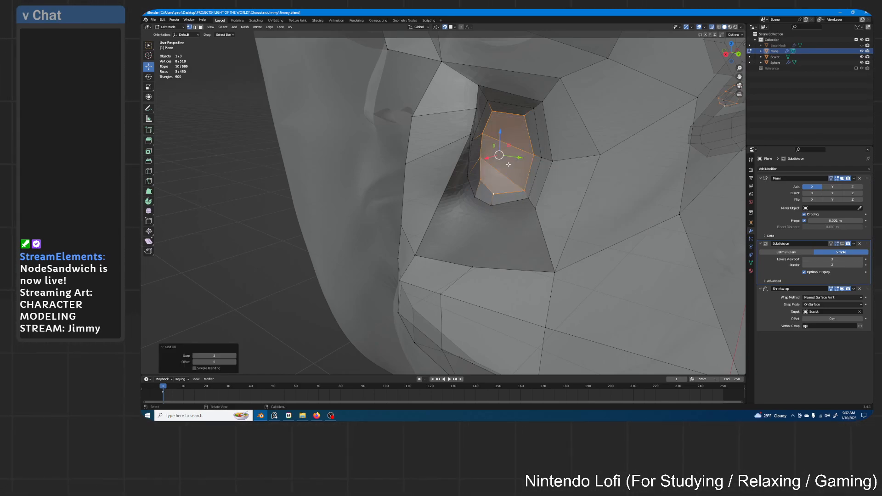
{"action": "left_click", "coordinate": [195, 355]}
- Move the centre vertex of the canal's grid fill toward the middle of the opening
{"action": "left_click", "coordinate": [533, 160]}
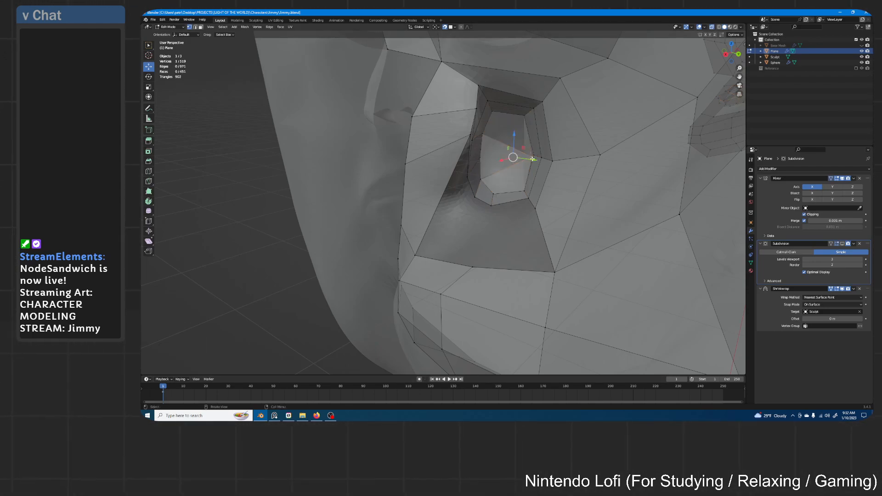
{"action": "key", "text": "g"}
{"action": "left_click", "coordinate": [504, 153]}
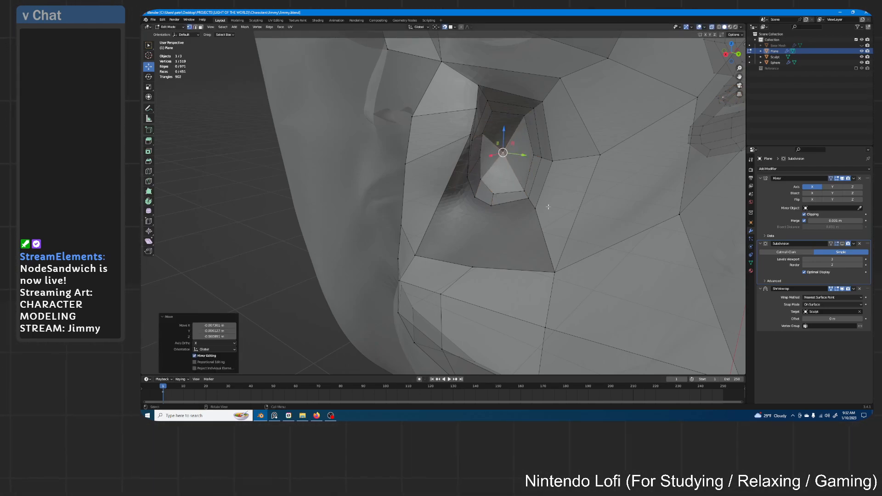
- Extrude a vertex from the canal's lower rim and fill two faces between it and the ear mesh below
{"action": "middle_click_drag", "start_coordinate": [522, 139], "coordinate": [529, 257], "text": "ctrl"}
{"action": "left_click", "coordinate": [529, 203]}
{"action": "left_click", "coordinate": [536, 207]}
{"action": "key", "text": "e"}
{"action": "left_click", "coordinate": [491, 257]}
{"action": "left_click", "coordinate": [527, 257]}
{"action": "left_click", "coordinate": [543, 317], "text": "shift"}
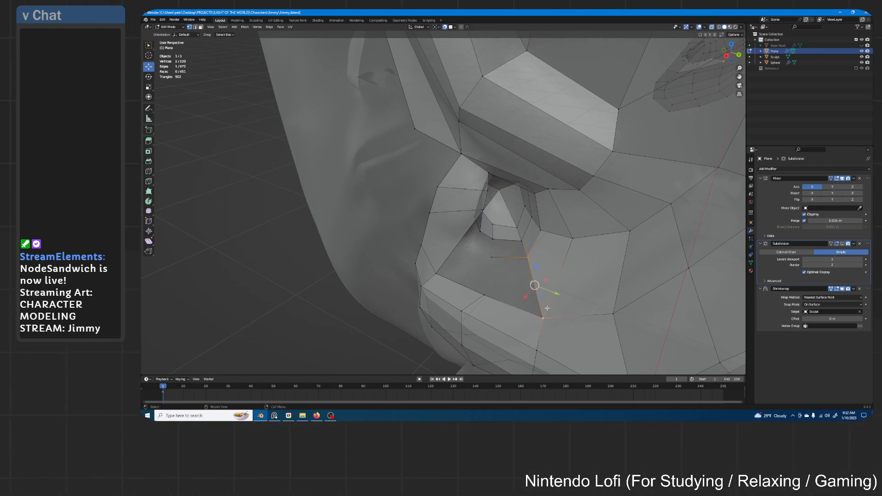
{"action": "key", "text": "f"}
{"action": "key", "text": "f"}
- Nudge the vertex on the tragus's front border upward and add a centred loop cut across the face beneath it
{"action": "middle_click_drag", "start_coordinate": [492, 248], "coordinate": [454, 202]}
{"action": "left_click", "coordinate": [432, 143]}
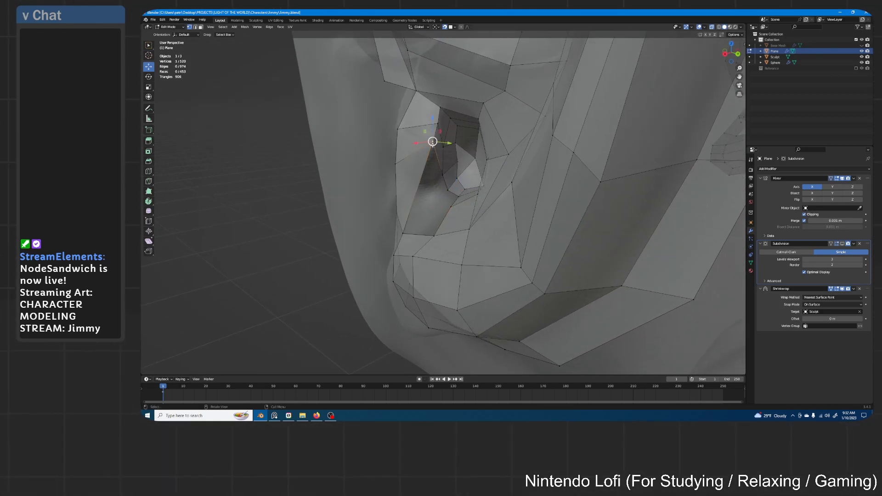
{"action": "middle_click_drag", "start_coordinate": [432, 143], "coordinate": [461, 209]}
{"action": "left_click", "coordinate": [402, 162]}
{"action": "key", "text": "g"}
{"action": "left_click", "coordinate": [402, 153]}
{"action": "key", "text": "ctrl+r"}
{"action": "left_click", "coordinate": [437, 205]}
{"action": "right_click", "coordinate": [437, 205]}
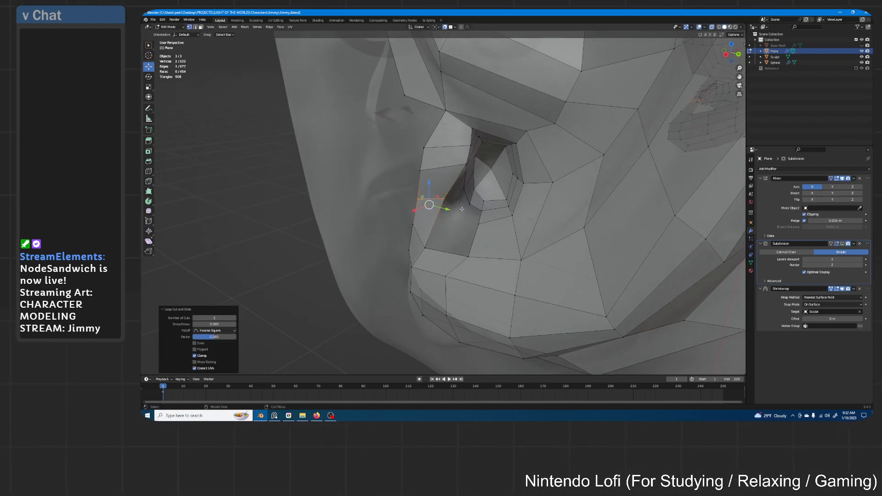
- Fill the gap below the ear canal with a face between its two lower border vertices
{"action": "left_click", "coordinate": [468, 257]}
{"action": "left_click", "coordinate": [426, 249], "text": "shift"}
{"action": "key", "text": "f"}
{"action": "middle_click_drag", "start_coordinate": [500, 186], "coordinate": [481, 192]}
{"action": "mouse_move", "coordinate": [441, 216]}
{"action": "middle_mouse_down"}
{"action": "mouse_move", "coordinate": [414, 196]}
{"action": "mouse_move", "coordinate": [409, 205]}
{"action": "mouse_move", "coordinate": [443, 216]}
{"action": "mouse_move", "coordinate": [477, 204]}
{"action": "mouse_move", "coordinate": [452, 208]}
{"action": "mouse_move", "coordinate": [446, 232]}
{"action": "middle_mouse_up"}
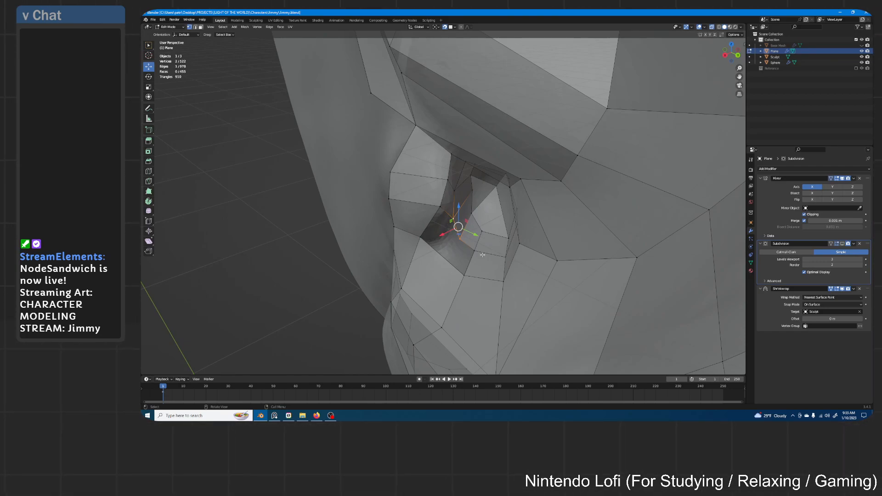
- Add a centred loop cut around the rim of the ear canal
{"action": "middle_click_drag", "start_coordinate": [485, 242], "coordinate": [471, 214]}
{"action": "key", "text": "ctrl+r"}
{"action": "scroll", "coordinate": [488, 202], "scroll_direction": "up", "scroll_amount": 1}
{"action": "left_click", "coordinate": [488, 201]}
{"action": "right_click", "coordinate": [487, 201]}
- Turn off X-ray display and move the vertex on the canal's lower front rim
{"action": "scroll", "coordinate": [483, 205], "scroll_direction": "up", "scroll_amount": 1}
{"action": "left_click", "coordinate": [465, 212]}
{"action": "scroll", "coordinate": [474, 213], "scroll_direction": "up", "scroll_amount": 2}
{"action": "left_click", "coordinate": [473, 213]}
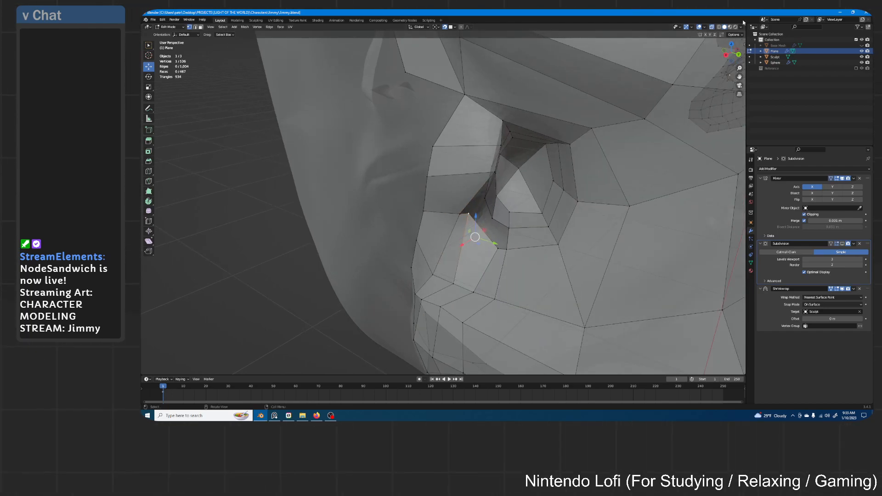
{"action": "left_click", "coordinate": [712, 27]}
{"action": "key", "text": "g"}
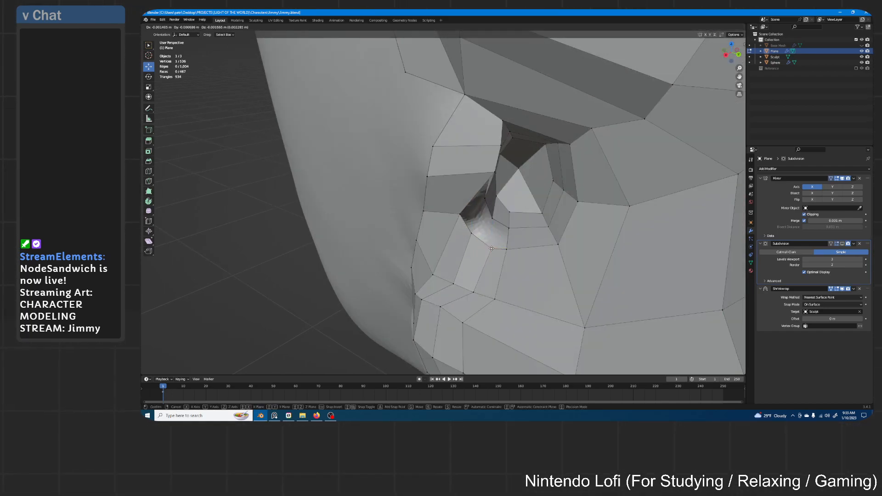
{"action": "left_click", "coordinate": [491, 246]}
- Fill the remaining gap at the canal's lower front with three faces and clear the selection
{"action": "left_click", "coordinate": [508, 229]}
{"action": "left_click", "coordinate": [507, 249], "text": "shift"}
{"action": "key", "text": "f"}
{"action": "key", "text": "f"}
{"action": "middle_click_drag", "start_coordinate": [497, 214], "coordinate": [475, 209]}
{"action": "key", "text": "f"}
{"action": "key", "text": "a"}
{"action": "key", "text": "alt+a"}
- Show the subdivision in the viewport and reposition two vertices of the ear
{"action": "scroll", "coordinate": [440, 179], "scroll_direction": "down", "scroll_amount": 3}
{"action": "middle_click_drag", "start_coordinate": [440, 179], "coordinate": [478, 109]}
{"action": "left_click", "coordinate": [844, 244]}
{"action": "key", "text": "g"}
{"action": "left_click", "coordinate": [480, 107]}
{"action": "left_click", "coordinate": [494, 71]}
{"action": "key", "text": "g"}
{"action": "left_click", "coordinate": [501, 73]}
- Examine the subdivided ear in Object Mode from several angles and return to Edit Mode
{"action": "middle_click_drag", "start_coordinate": [501, 73], "coordinate": [547, 154]}
{"action": "scroll", "coordinate": [545, 119], "scroll_direction": "down", "scroll_amount": 4}
{"action": "key", "text": "Tab"}
{"action": "key", "text": "alt+a"}
{"action": "mouse_move", "coordinate": [520, 180]}
{"action": "middle_mouse_down"}
{"action": "mouse_move", "coordinate": [553, 183]}
{"action": "mouse_move", "coordinate": [534, 182]}
{"action": "middle_mouse_up"}
{"action": "scroll", "coordinate": [534, 182], "scroll_direction": "up", "scroll_amount": 5}
{"action": "middle_click_drag", "start_coordinate": [522, 144], "coordinate": [525, 204]}
{"action": "left_click", "coordinate": [501, 137]}
{"action": "key", "text": "Tab"}
- Reveal the hidden head geometry and clear the selection
{"action": "scroll", "coordinate": [502, 138], "scroll_direction": "down", "scroll_amount": 5}
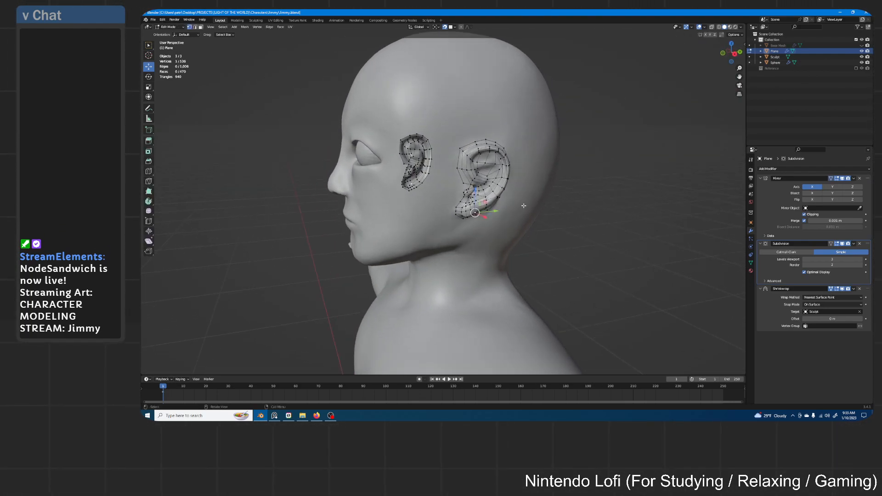
{"action": "key", "text": "alt+h"}
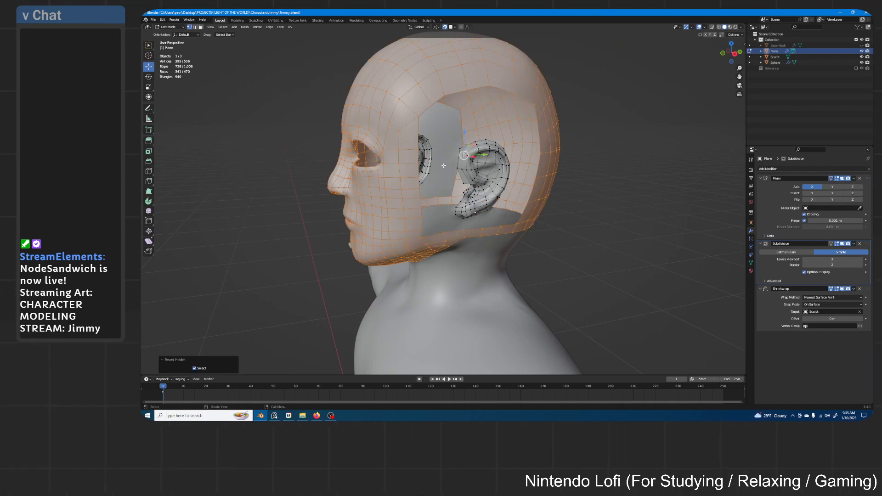
{"action": "key", "text": "alt+a"}
- Move two vertices along the lower lip's outline to smooth its curve
{"action": "middle_click_drag", "start_coordinate": [445, 166], "coordinate": [473, 221]}
{"action": "scroll", "coordinate": [500, 182], "scroll_direction": "up", "scroll_amount": 3}
{"action": "scroll", "coordinate": [531, 169], "scroll_direction": "up", "scroll_amount": 3}
{"action": "scroll", "coordinate": [483, 216], "scroll_direction": "up", "scroll_amount": 1}
{"action": "scroll", "coordinate": [455, 247], "scroll_direction": "up", "scroll_amount": 2}
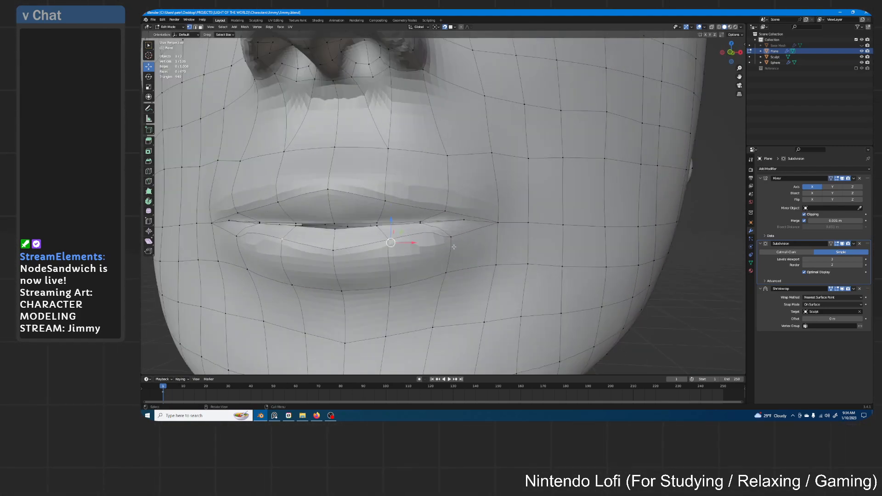
{"action": "key", "text": "g"}
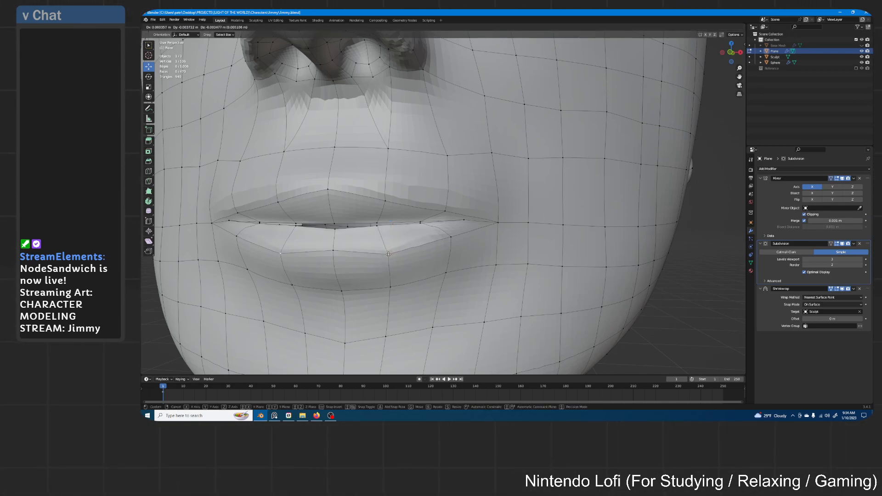
{"action": "left_click", "coordinate": [389, 254]}
{"action": "left_click", "coordinate": [448, 239]}
{"action": "key", "text": "g"}
{"action": "left_click", "coordinate": [447, 239]}
- Raise two vertices along the upper lip's outline to follow the sculpt
{"action": "left_click", "coordinate": [445, 211]}
{"action": "key", "text": "g"}
{"action": "left_click", "coordinate": [445, 201]}
{"action": "left_click", "coordinate": [385, 201]}
{"action": "key", "text": "g"}
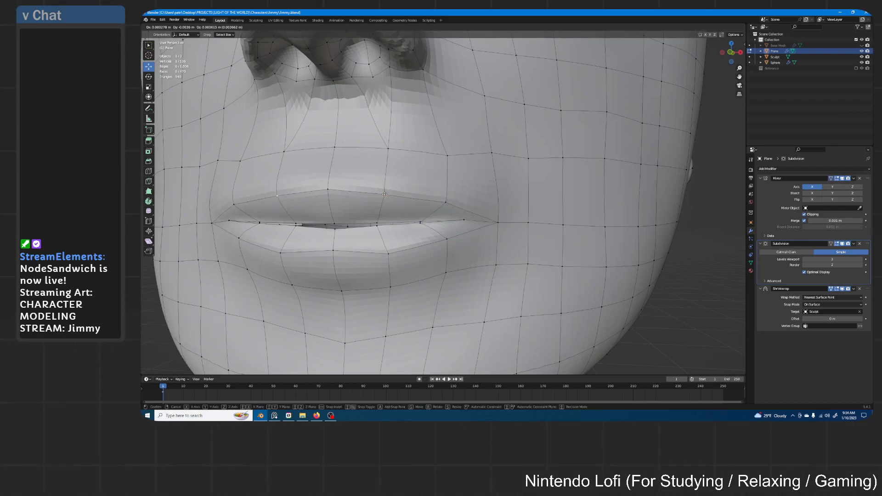
{"action": "left_click", "coordinate": [386, 194]}
- Adjust the lip-line vertices at the middle of the mouth and near the mouth corner to tighten the lip seam
{"action": "middle_click_drag", "start_coordinate": [494, 223], "coordinate": [587, 202]}
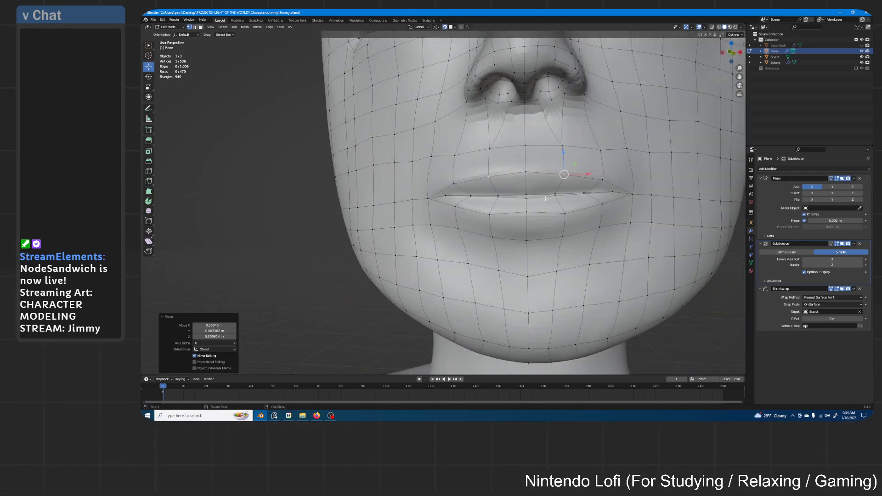
{"action": "scroll", "coordinate": [588, 202], "scroll_direction": "up", "scroll_amount": 3}
{"action": "key", "text": "g"}
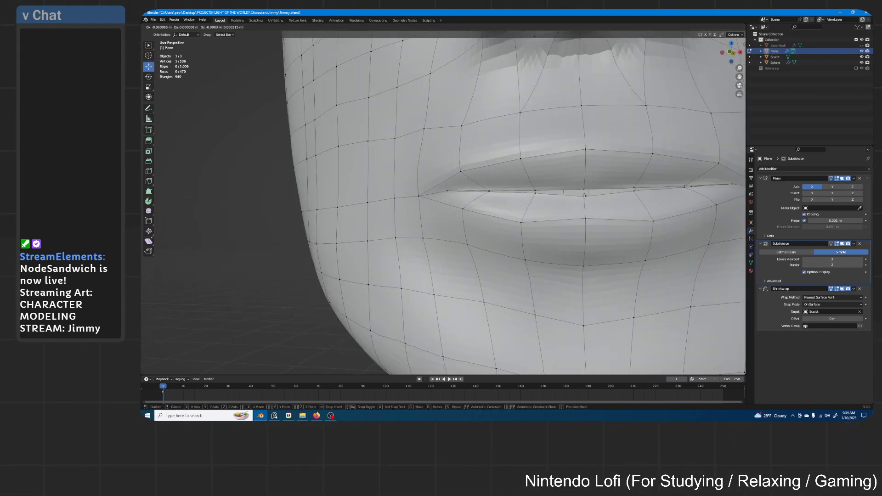
{"action": "left_click", "coordinate": [585, 193]}
{"action": "scroll", "coordinate": [585, 193], "scroll_direction": "down", "scroll_amount": 3}
{"action": "middle_click_drag", "start_coordinate": [585, 193], "coordinate": [607, 217]}
{"action": "scroll", "coordinate": [606, 217], "scroll_direction": "up", "scroll_amount": 2}
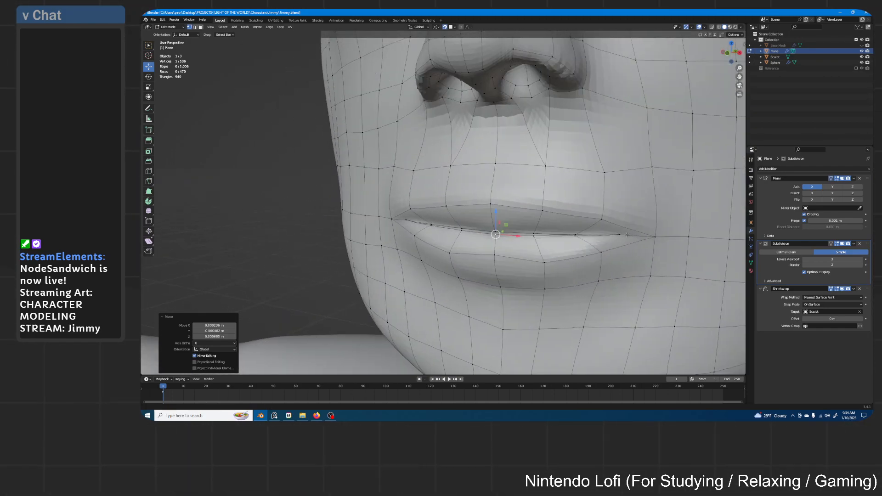
{"action": "scroll", "coordinate": [642, 221], "scroll_direction": "up", "scroll_amount": 2}
{"action": "left_click", "coordinate": [664, 215]}
{"action": "key", "text": "g"}
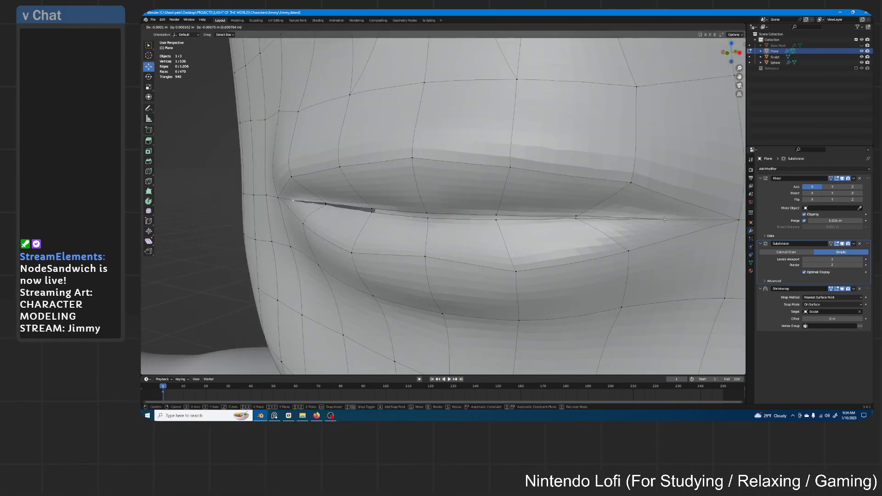
{"action": "left_click", "coordinate": [665, 220]}
- Hide the subdivision in the viewport while viewing the ear from the side
{"action": "scroll", "coordinate": [665, 219], "scroll_direction": "down", "scroll_amount": 4}
{"action": "middle_click_drag", "start_coordinate": [557, 212], "coordinate": [597, 231]}
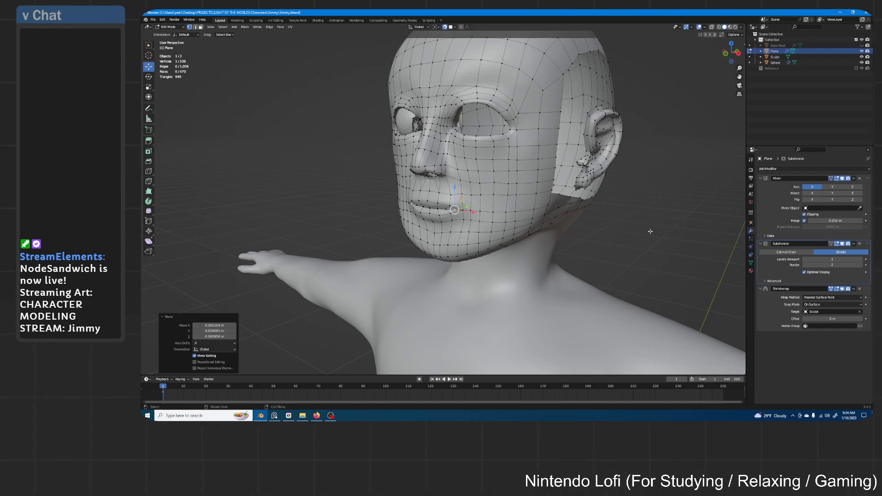
{"action": "middle_click_drag", "start_coordinate": [626, 233], "coordinate": [509, 145]}
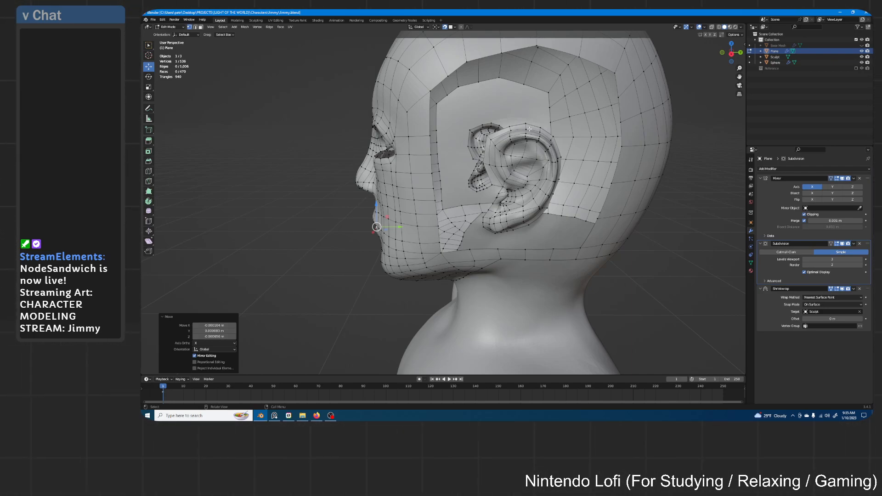
{"action": "scroll", "coordinate": [535, 127], "scroll_direction": "up", "scroll_amount": 8}
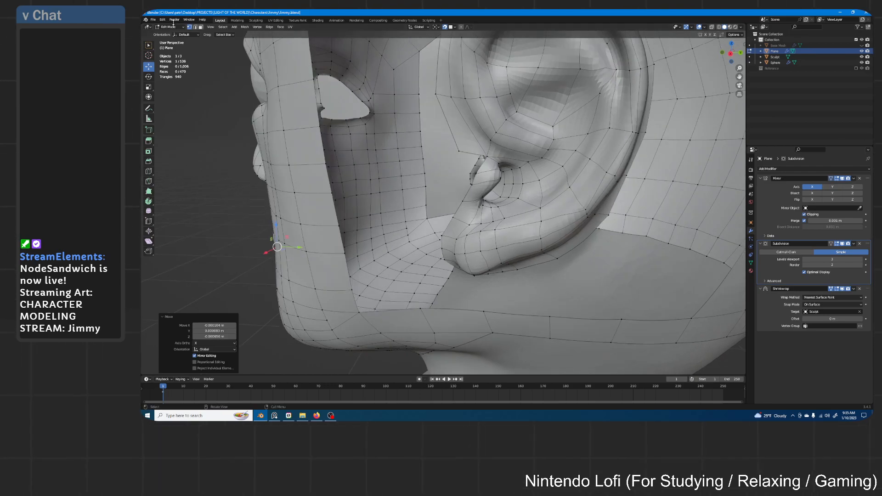
{"action": "left_click", "coordinate": [843, 244]}
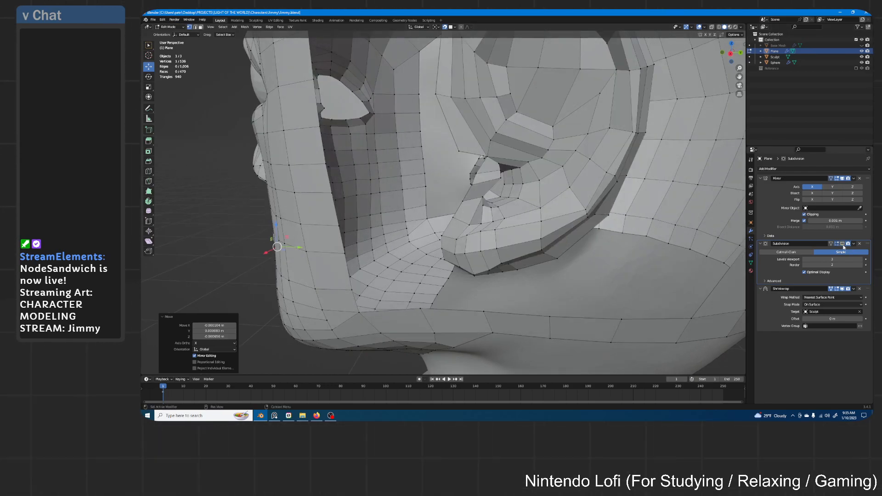
- Extrude a chain of seven edges from the ear's upper front border vertex down in front of the ear toward the lobe
{"action": "left_click", "coordinate": [458, 153]}
{"action": "middle_click_drag", "start_coordinate": [459, 153], "coordinate": [520, 140]}
{"action": "scroll", "coordinate": [507, 143], "scroll_direction": "up", "scroll_amount": 2}
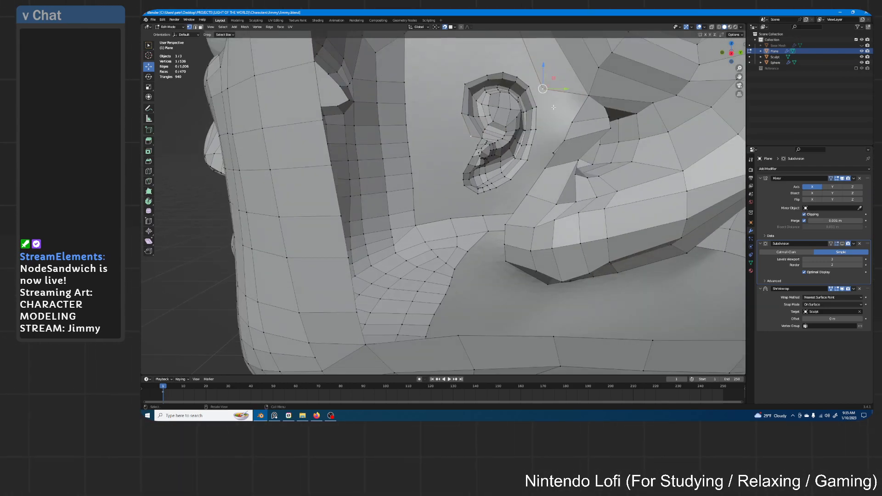
{"action": "key", "text": "e"}
{"action": "left_click", "coordinate": [542, 121]}
{"action": "key", "text": "e"}
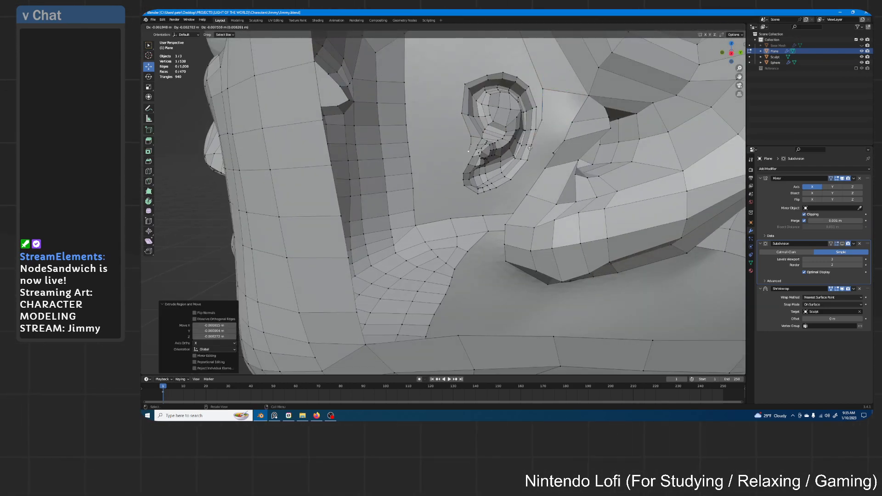
{"action": "left_click", "coordinate": [529, 158]}
{"action": "key", "text": "e"}
{"action": "left_click", "coordinate": [523, 166]}
{"action": "key", "text": "e"}
{"action": "left_click", "coordinate": [506, 197]}
{"action": "key", "text": "e"}
{"action": "left_click", "coordinate": [495, 214]}
{"action": "middle_click_drag", "start_coordinate": [495, 214], "coordinate": [535, 201]}
{"action": "key", "text": "e"}
{"action": "left_click", "coordinate": [527, 244]}
{"action": "key", "text": "e"}
{"action": "left_click", "coordinate": [528, 249]}
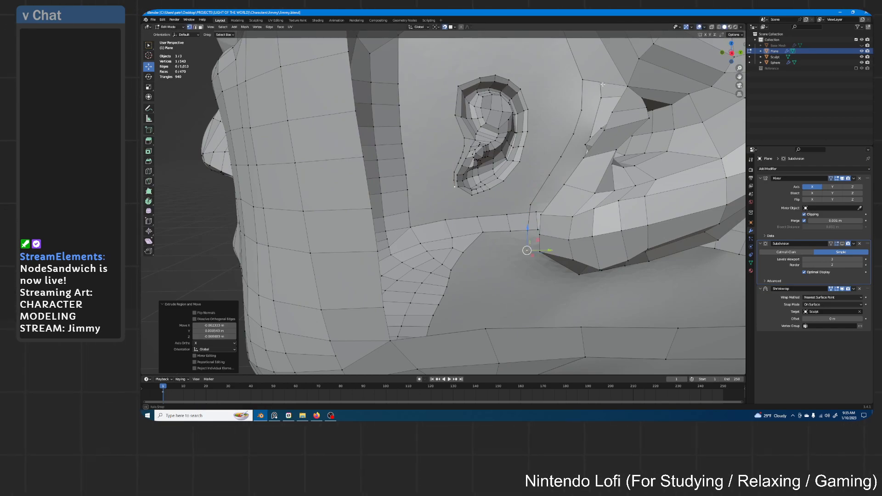
- Fill the strip between the extruded edge chain and the ear's front border with seven faces
{"action": "middle_click_drag", "start_coordinate": [604, 84], "coordinate": [588, 116]}
{"action": "left_click", "coordinate": [589, 118]}
{"action": "key", "text": "f"}
{"action": "key", "text": "f"}
{"action": "key", "text": "f"}
{"action": "key", "text": "f"}
{"action": "key", "text": "f"}
{"action": "key", "text": "f"}
{"action": "key", "text": "f"}
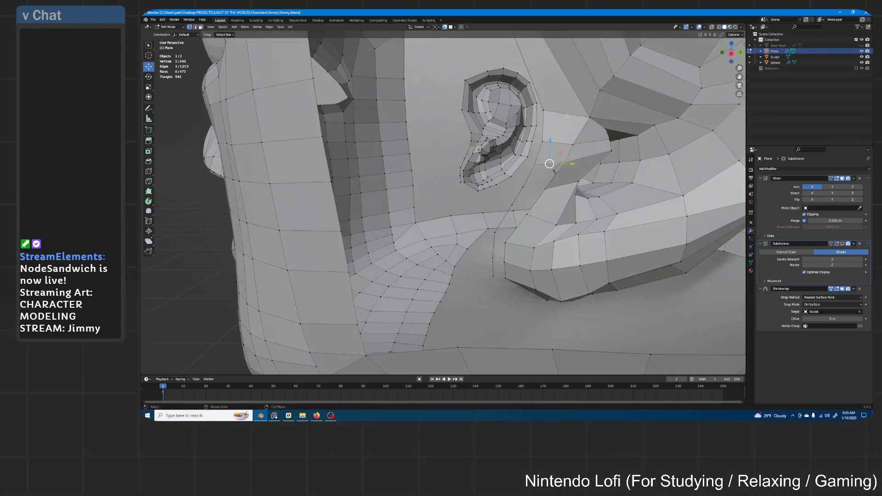
{"action": "middle_click_drag", "start_coordinate": [540, 209], "coordinate": [544, 193]}
- Reposition the new strip's vertices around the front of the earlobe, briefly previewing the subdivision
{"action": "left_click_drag", "start_coordinate": [525, 184], "coordinate": [532, 194]}
{"action": "left_click", "coordinate": [844, 244]}
{"action": "left_click", "coordinate": [844, 244]}
{"action": "scroll", "coordinate": [484, 198], "scroll_direction": "down", "scroll_amount": 3}
{"action": "left_click", "coordinate": [475, 194]}
{"action": "left_click_drag", "start_coordinate": [476, 194], "coordinate": [474, 183]}
{"action": "left_click", "coordinate": [475, 183]}
{"action": "left_click", "coordinate": [476, 172]}
{"action": "middle_click_drag", "start_coordinate": [476, 172], "coordinate": [473, 208]}
{"action": "left_click_drag", "start_coordinate": [472, 207], "coordinate": [468, 208]}
{"action": "left_click", "coordinate": [479, 196]}
{"action": "middle_click_drag", "start_coordinate": [465, 198], "coordinate": [474, 208]}
- Adjust the border vertices around the underside of the earlobe
{"action": "left_click_drag", "start_coordinate": [514, 233], "coordinate": [523, 190]}
{"action": "left_click", "coordinate": [519, 225]}
{"action": "left_click", "coordinate": [525, 217]}
{"action": "left_click", "coordinate": [527, 207]}
{"action": "left_click", "coordinate": [529, 195]}
{"action": "middle_click_drag", "start_coordinate": [523, 190], "coordinate": [531, 175]}
{"action": "left_click", "coordinate": [494, 153]}
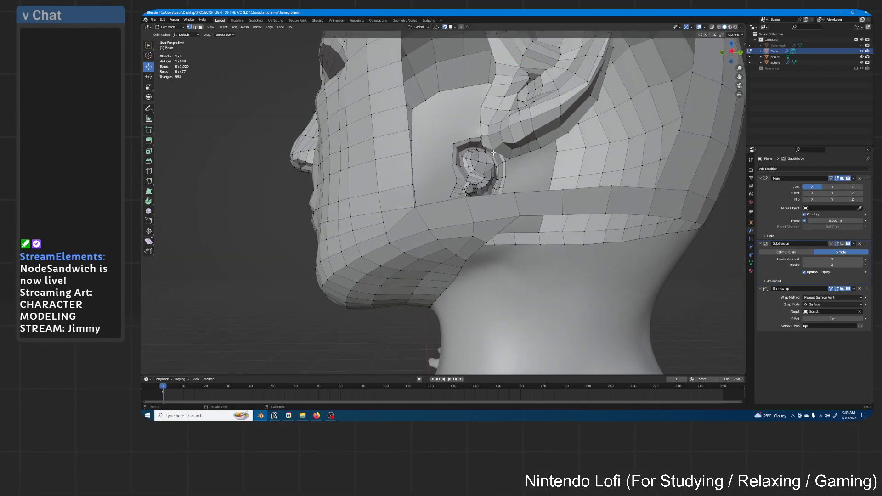
{"action": "left_click_drag", "start_coordinate": [493, 151], "coordinate": [493, 149]}
{"action": "middle_click_drag", "start_coordinate": [492, 150], "coordinate": [555, 157]}
- Select the ear's outer boundary loop and compare its vertex count with the edge of the opening in the head
{"action": "left_click", "coordinate": [531, 153], "text": "alt"}
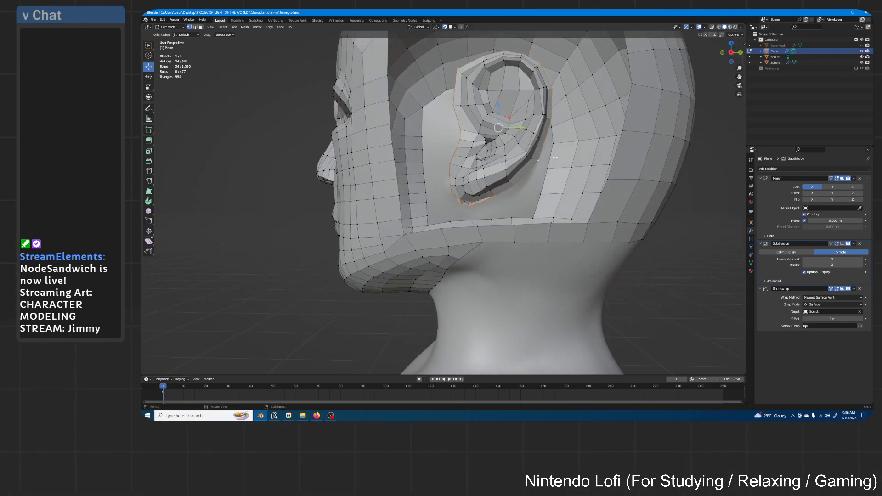
{"action": "scroll", "coordinate": [545, 123], "scroll_direction": "down", "scroll_amount": 4}
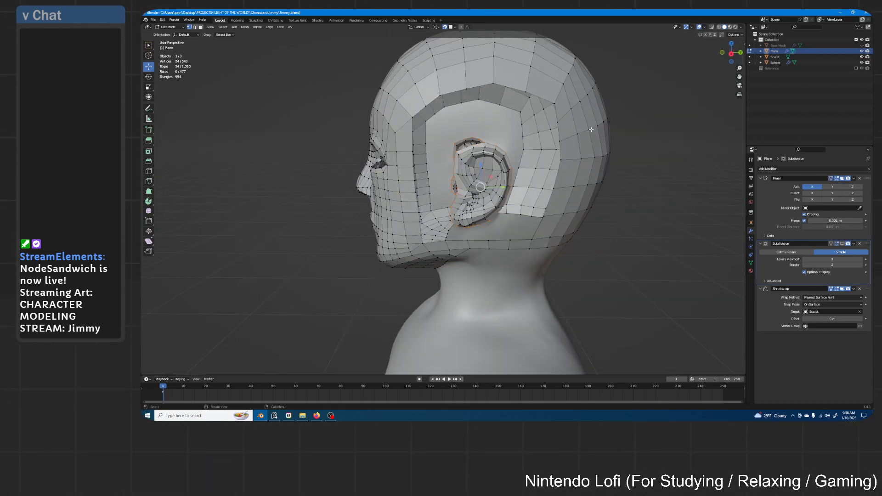
{"action": "left_click", "coordinate": [557, 111], "text": "alt"}
{"action": "middle_click_drag", "start_coordinate": [474, 115], "coordinate": [571, 119]}
{"action": "left_click", "coordinate": [471, 160], "text": "alt"}
{"action": "scroll", "coordinate": [532, 175], "scroll_direction": "up", "scroll_amount": 3}
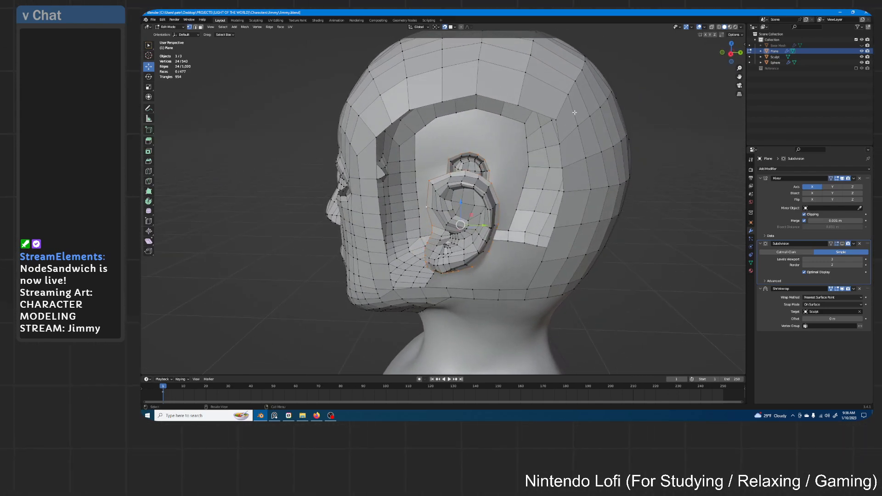
- Try dissolving two different edge rows running from the head opening's upper rear corner across the back, undoing each attempt
{"action": "left_click", "coordinate": [568, 137], "text": "alt"}
{"action": "key", "text": "x"}
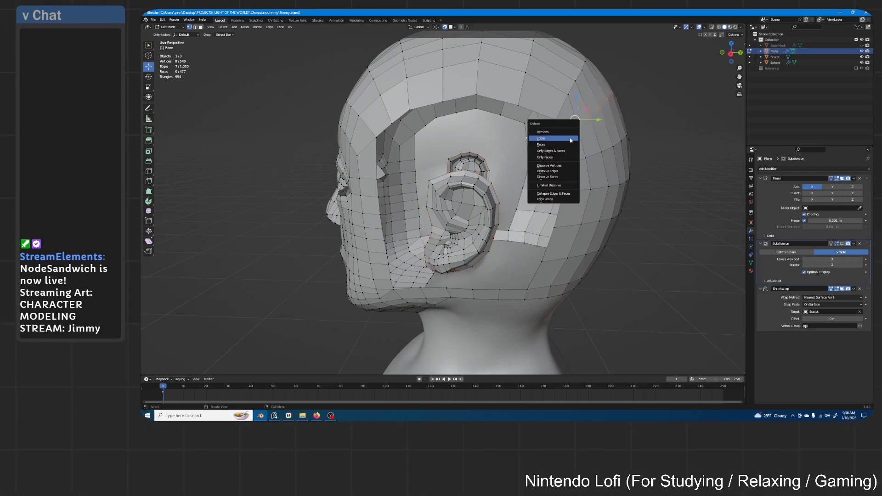
{"action": "left_click", "coordinate": [569, 171]}
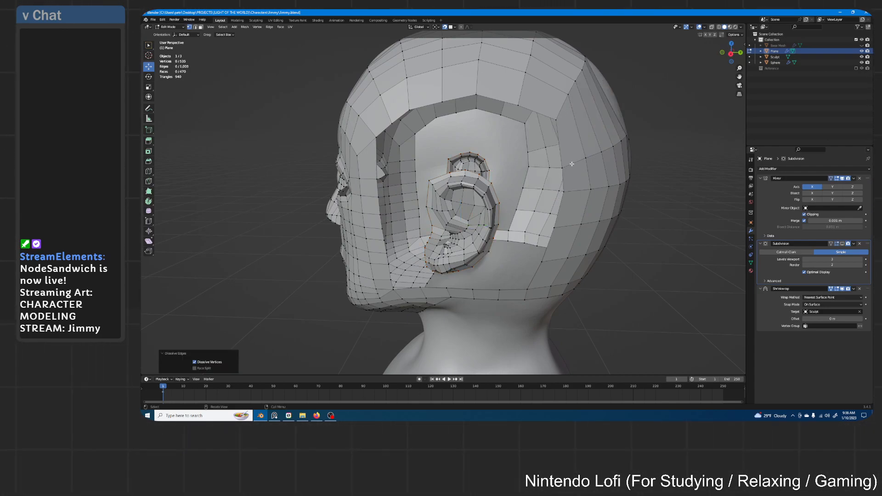
{"action": "key", "text": "ctrl+z"}
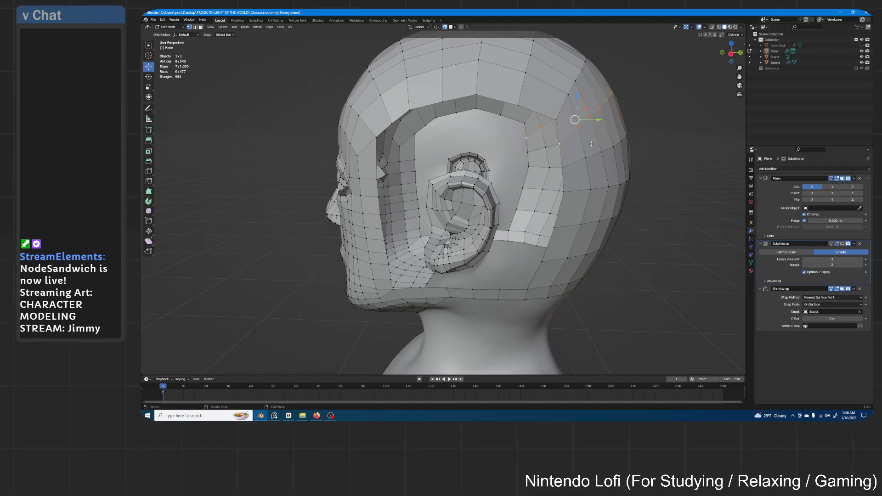
{"action": "key", "text": "x"}
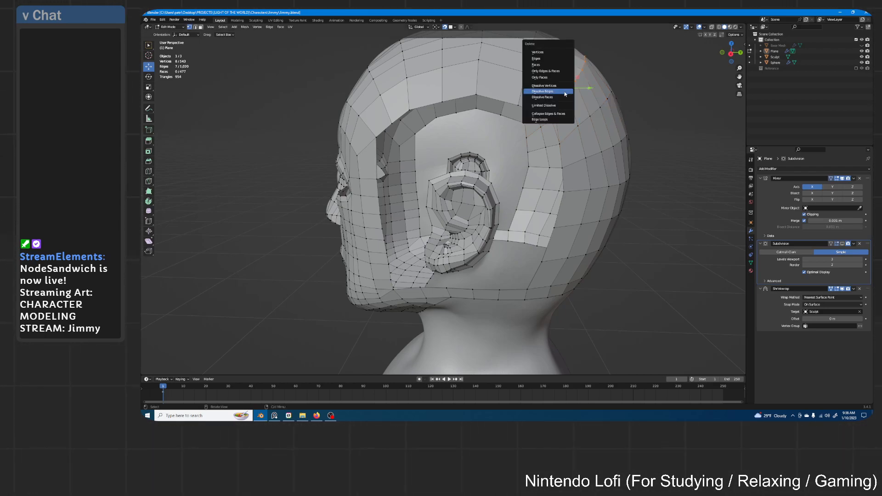
{"action": "left_click", "coordinate": [565, 91]}
{"action": "key", "text": "ctrl+z"}
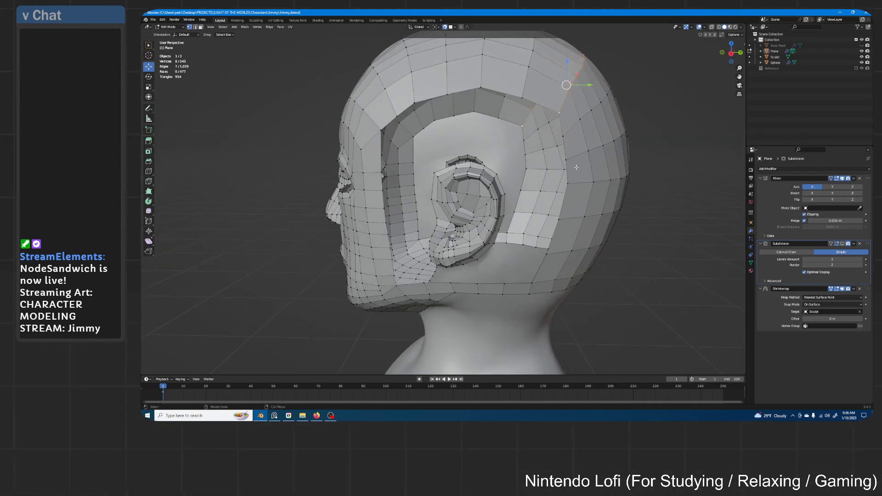
- Dissolve the selected edge row running from the head opening's upper rear area across the back of the head
{"action": "key", "text": "x"}
{"action": "left_click", "coordinate": [577, 150]}
{"action": "middle_click_drag", "start_coordinate": [577, 151], "coordinate": [583, 120]}
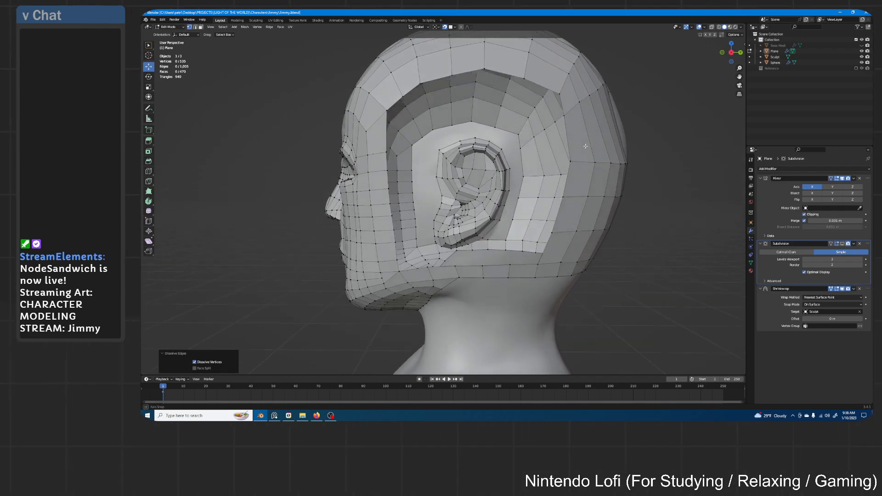
- Slide the head's upper rear edge row down, dissolve the row behind the ear, and slide the row above it lower
{"action": "left_click", "coordinate": [570, 110], "text": "alt"}
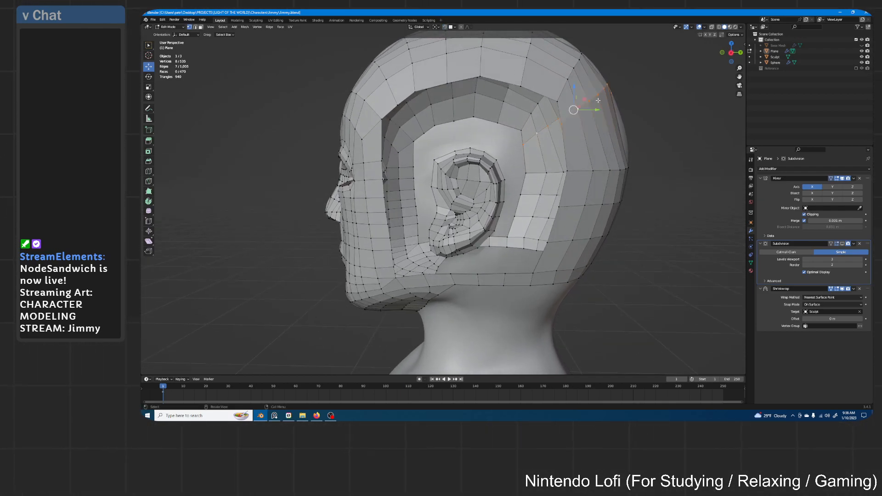
{"action": "key", "text": "g"}
{"action": "key", "text": "g"}
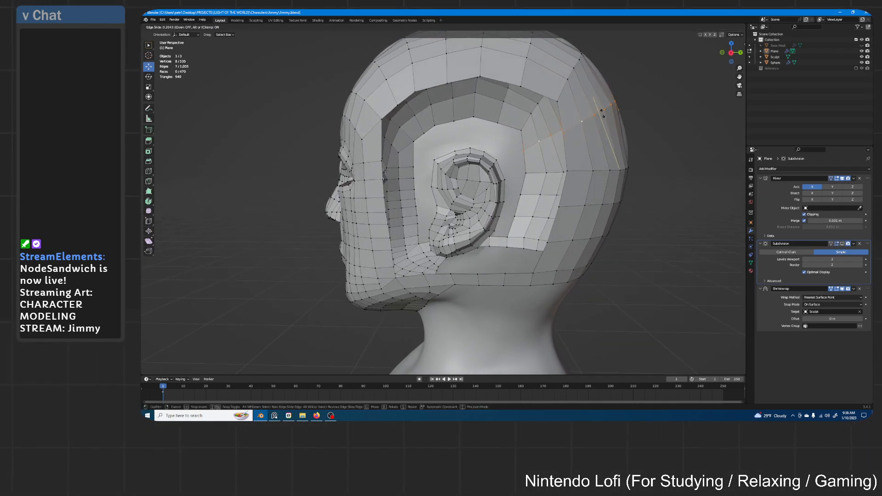
{"action": "left_click", "coordinate": [604, 114]}
{"action": "key", "text": "x"}
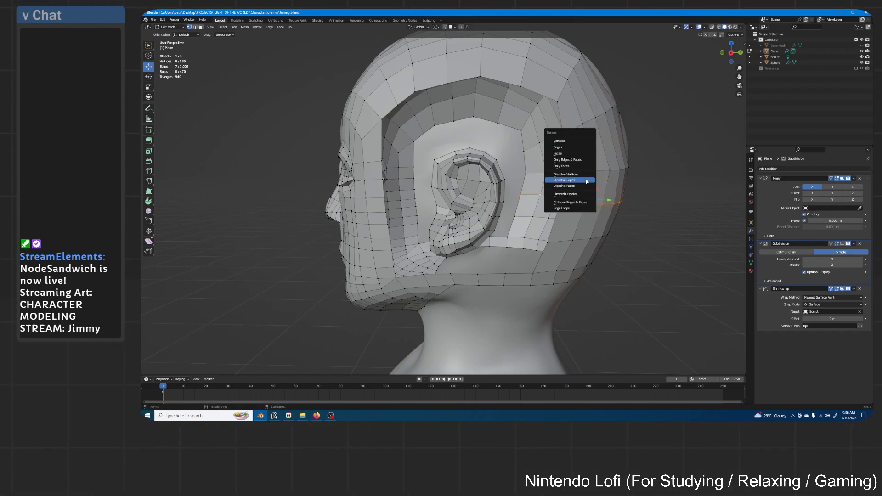
{"action": "left_click", "coordinate": [587, 182]}
{"action": "left_click", "coordinate": [589, 183], "text": "alt"}
{"action": "key", "text": "g"}
{"action": "key", "text": "g"}
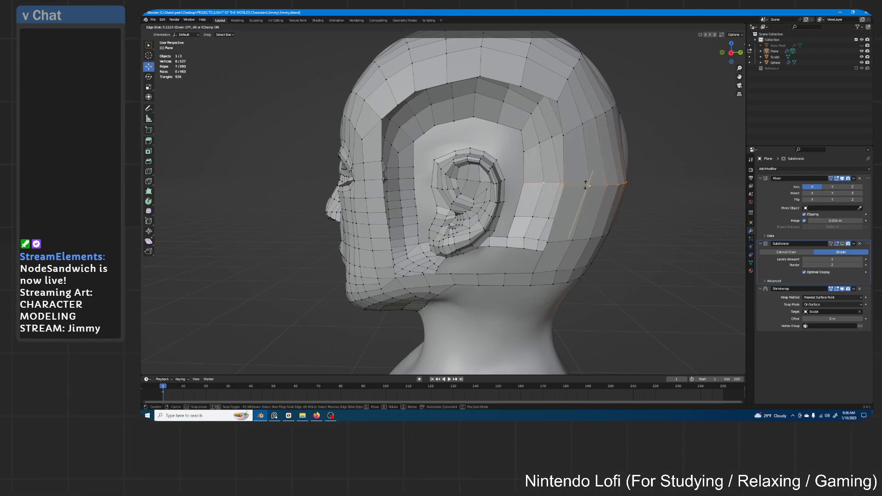
{"action": "left_click", "coordinate": [587, 183]}
- Slide the edge rows running from the head opening's upper rear corner over the crown to space them more evenly
{"action": "key", "text": "g"}
{"action": "key", "text": "g"}
{"action": "left_click", "coordinate": [564, 106]}
{"action": "key", "text": "g"}
{"action": "key", "text": "g"}
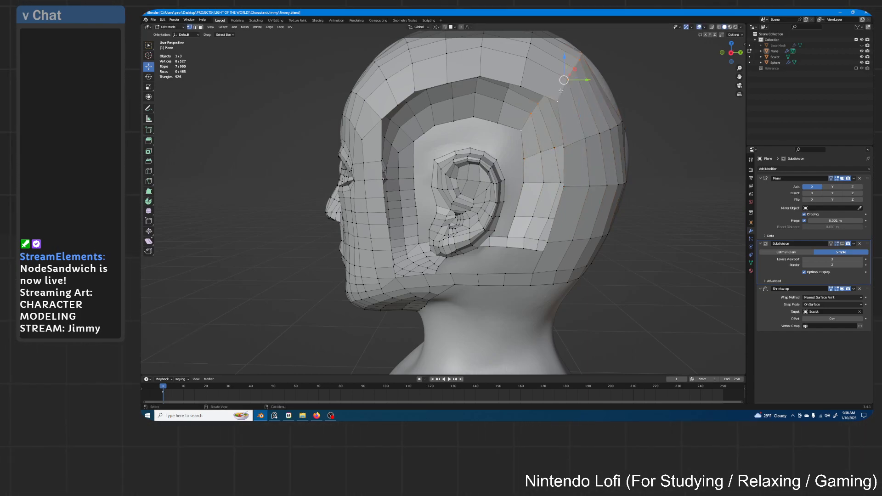
{"action": "left_click", "coordinate": [539, 76]}
{"action": "left_click", "coordinate": [524, 74], "text": "alt"}
{"action": "key", "text": "g"}
{"action": "key", "text": "g"}
{"action": "left_click", "coordinate": [533, 72]}
- Slide the three edge rows crossing the back of the head from ear height up to the opening's upper rear corner
{"action": "left_click", "coordinate": [575, 186], "text": "alt"}
{"action": "key", "text": "g"}
{"action": "key", "text": "g"}
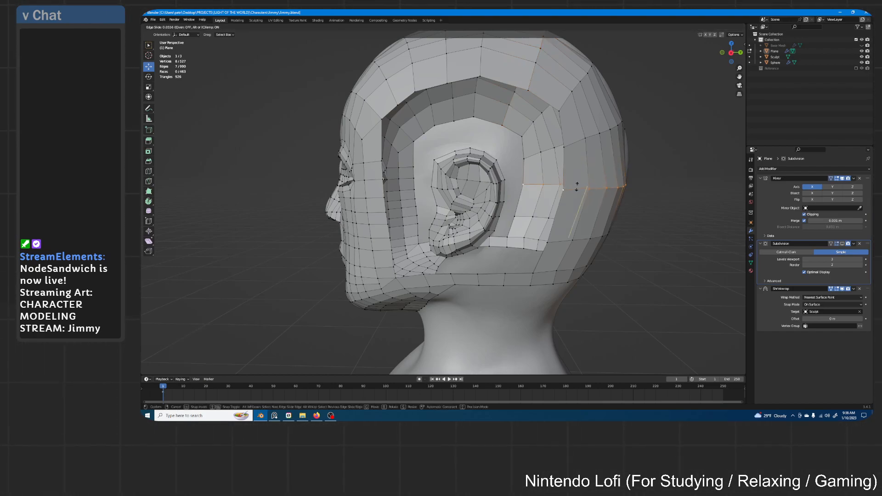
{"action": "left_click", "coordinate": [577, 187]}
{"action": "left_click", "coordinate": [574, 149], "text": "alt"}
{"action": "key", "text": "g"}
{"action": "key", "text": "g"}
{"action": "left_click", "coordinate": [575, 150]}
{"action": "key", "text": "g"}
{"action": "key", "text": "g"}
{"action": "left_click", "coordinate": [565, 112]}
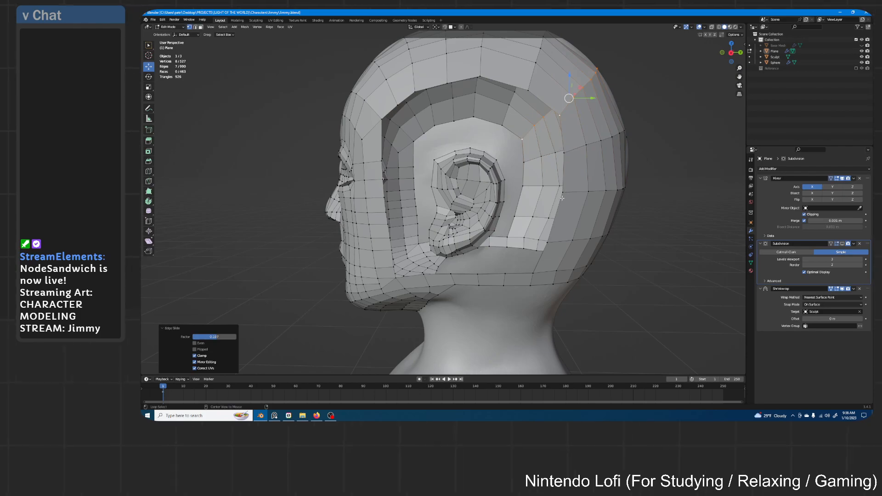
- Select the head opening's edge loop and the ear's outer boundary loop to compare their vertex counts
{"action": "left_click", "coordinate": [505, 192], "text": "alt"}
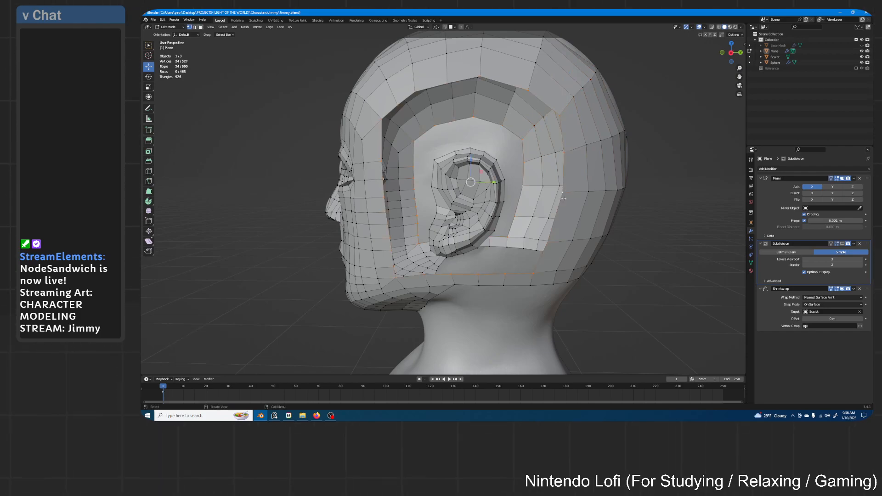
{"action": "left_click", "coordinate": [501, 172], "text": "alt"}
{"action": "middle_click_drag", "start_coordinate": [501, 172], "coordinate": [469, 156]}
{"action": "scroll", "coordinate": [473, 184], "scroll_direction": "up", "scroll_amount": 1}
{"action": "mouse_move", "coordinate": [476, 212]}
{"action": "middle_mouse_down"}
{"action": "mouse_move", "coordinate": [484, 202]}
{"action": "mouse_move", "coordinate": [486, 212]}
{"action": "middle_mouse_up"}
{"action": "scroll", "coordinate": [488, 203], "scroll_direction": "up", "scroll_amount": 1}
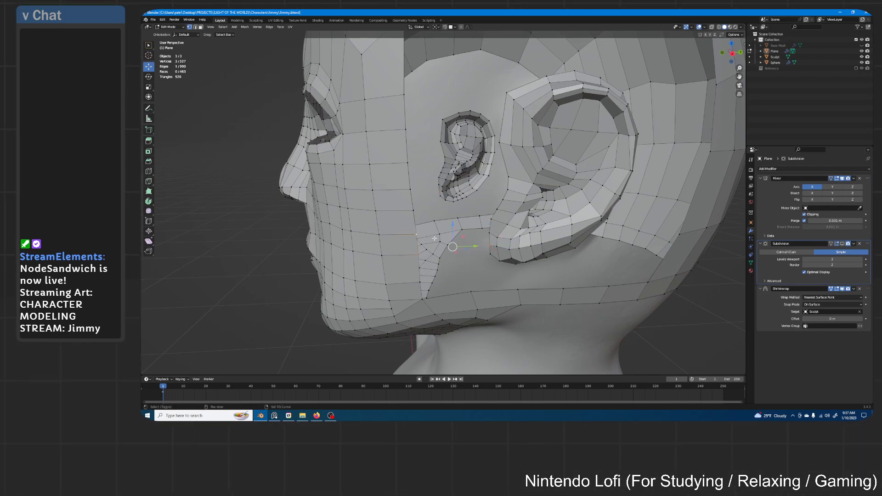
- Try filling the gap with faces running directly from the head opening's edge to the ear's outer border
{"action": "key", "text": "f"}
{"action": "left_click", "coordinate": [490, 233]}
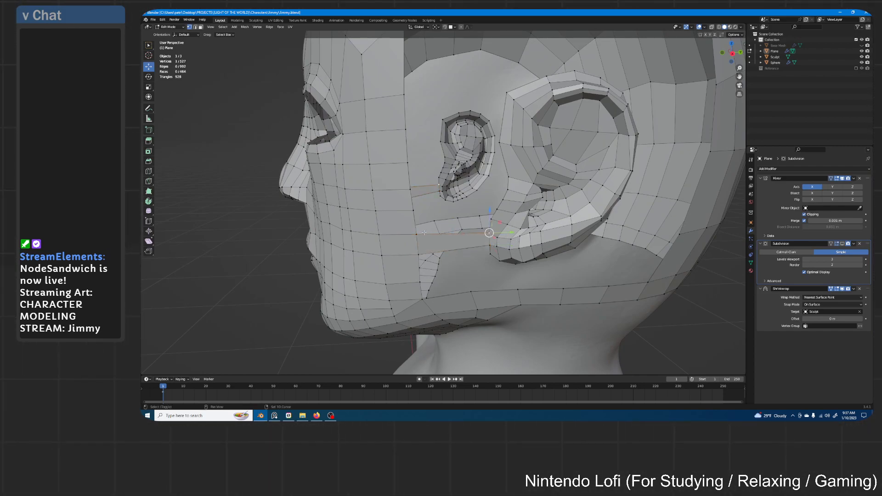
{"action": "scroll", "coordinate": [414, 236], "scroll_direction": "down", "scroll_amount": 5}
{"action": "key", "text": "f"}
{"action": "key", "text": "f"}
{"action": "key", "text": "f"}
{"action": "key", "text": "f"}
{"action": "key", "text": "f"}
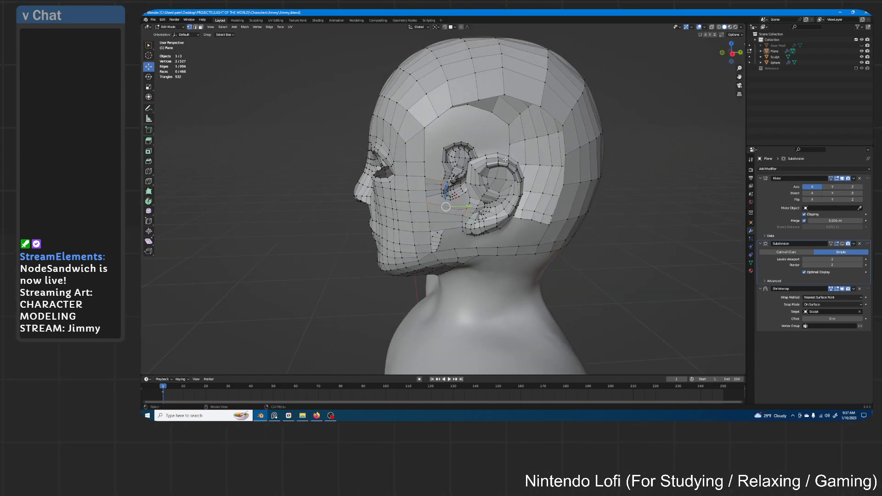
{"action": "key", "text": "f"}
{"action": "key", "text": "f"}
{"action": "key", "text": "f"}
{"action": "key", "text": "f"}
{"action": "key", "text": "f"}
{"action": "key", "text": "f"}
{"action": "key", "text": "f"}
{"action": "mouse_move", "coordinate": [544, 154]}
{"action": "middle_mouse_down"}
{"action": "mouse_move", "coordinate": [556, 152]}
{"action": "mouse_move", "coordinate": [550, 146]}
{"action": "middle_mouse_up"}
{"action": "key", "text": "f"}
{"action": "key", "text": "f"}
{"action": "key", "text": "f"}
{"action": "key", "text": "f"}
{"action": "key", "text": "f"}
{"action": "key", "text": "f"}
{"action": "key", "text": "f"}
{"action": "key", "text": "f"}
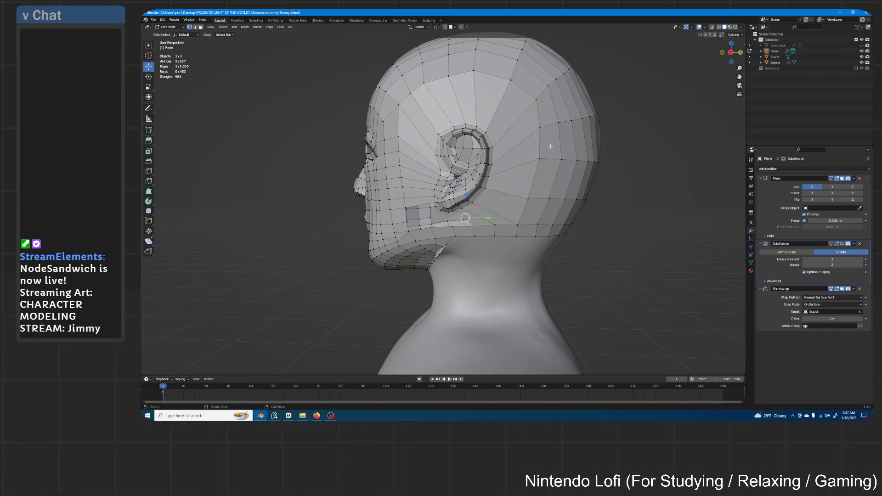
{"action": "key", "text": "f"}
{"action": "key", "text": "f"}
{"action": "key", "text": "f"}
{"action": "middle_click_drag", "start_coordinate": [550, 146], "coordinate": [527, 152]}
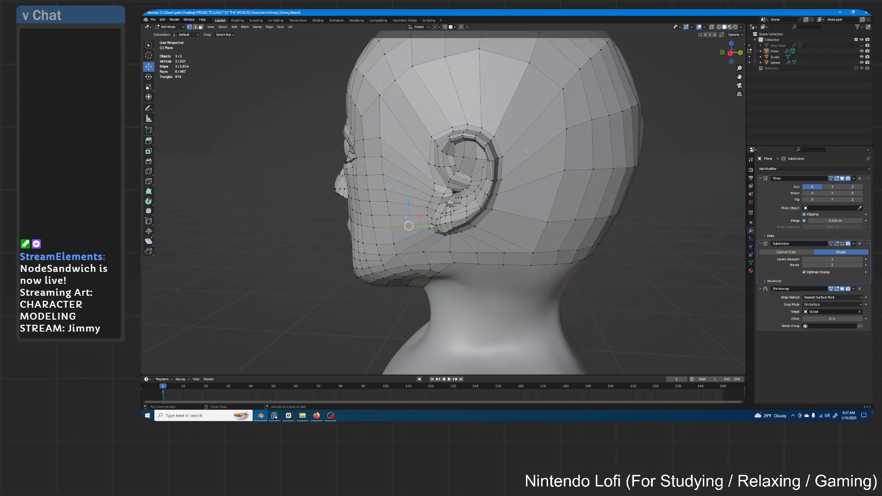
- Undo all the faces filled between the head opening and the ear
{"action": "key", "text": "ctrl+z"}
{"action": "key", "text": "ctrl+z"}
{"action": "key", "text": "ctrl+z"}
{"action": "key", "text": "ctrl+z"}
{"action": "key", "text": "ctrl+z"}
{"action": "key", "text": "ctrl+z"}
{"action": "key", "text": "ctrl+z"}
{"action": "key", "text": "ctrl+z"}
{"action": "key", "text": "ctrl+z"}
{"action": "key", "text": "ctrl+z"}
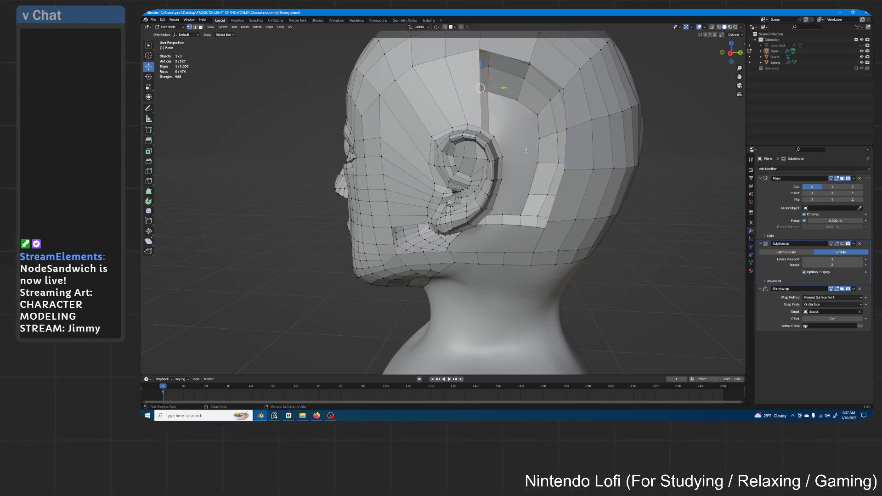
{"action": "key", "text": "ctrl+z"}
{"action": "key", "text": "ctrl+z"}
{"action": "key", "text": "ctrl+z"}
{"action": "key", "text": "ctrl+z"}
{"action": "key", "text": "ctrl+z"}
{"action": "key", "text": "ctrl+z"}
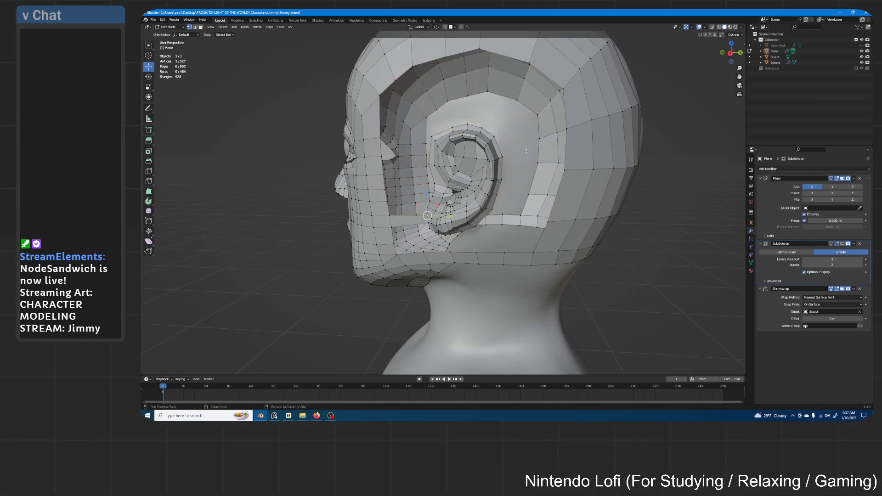
{"action": "key", "text": "ctrl+z"}
- Extrude the head opening's whole edge loop and scale it inward around the ear to about 0.77
{"action": "left_click", "coordinate": [468, 52], "text": "alt"}
{"action": "middle_click_drag", "start_coordinate": [469, 53], "coordinate": [528, 98]}
{"action": "key", "text": "e"}
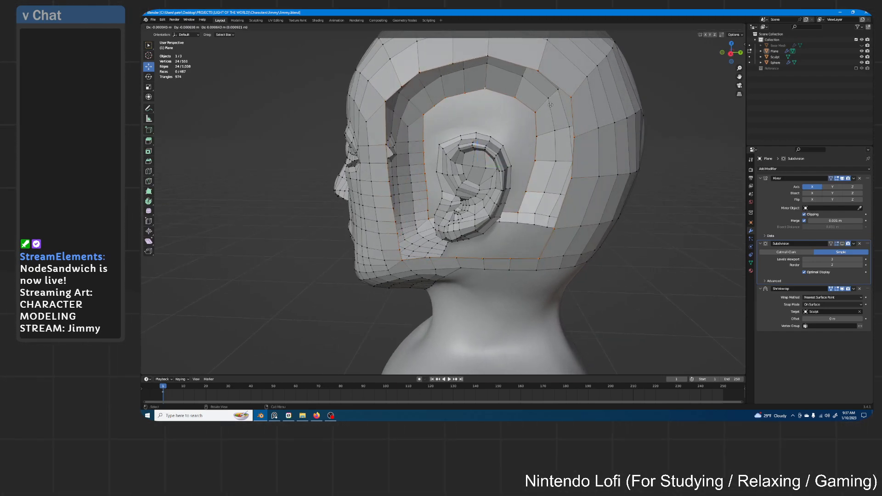
{"action": "key", "text": "Escape"}
{"action": "key", "text": "s"}
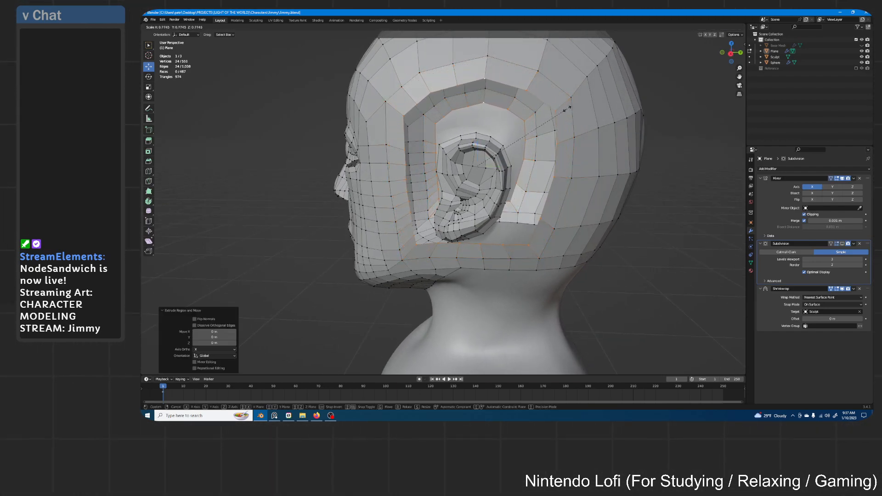
{"action": "left_click", "coordinate": [567, 110]}
- Move the new loop's upper front corner vertices inward to round the opening in front of and above the ear
{"action": "left_click", "coordinate": [402, 117]}
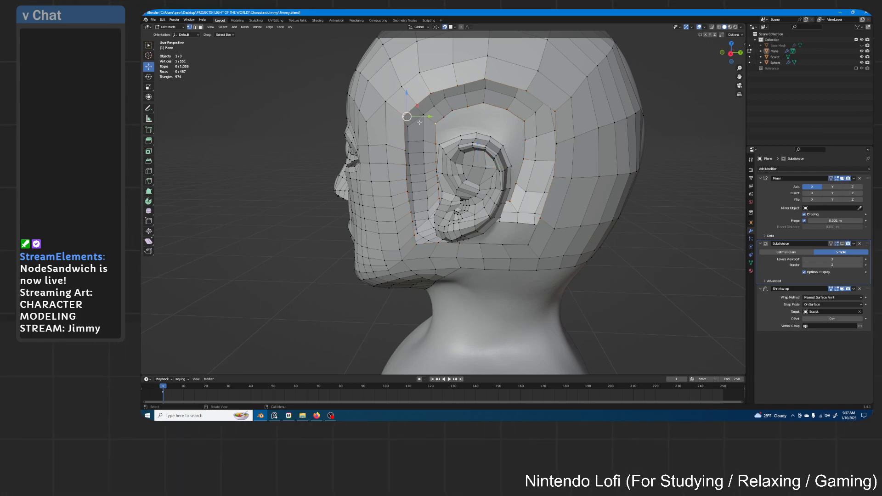
{"action": "key", "text": "g"}
{"action": "left_click", "coordinate": [423, 123]}
{"action": "left_click", "coordinate": [419, 105]}
{"action": "key", "text": "g"}
{"action": "left_click", "coordinate": [438, 116]}
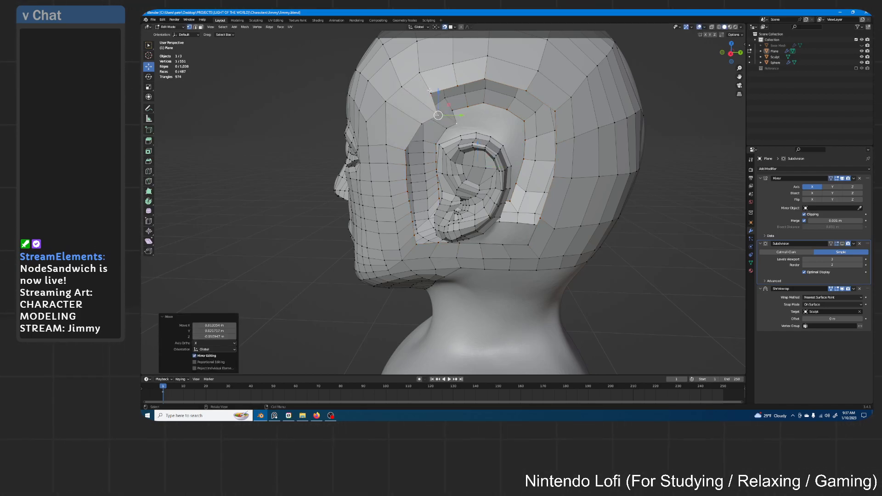
{"action": "left_click", "coordinate": [433, 93]}
{"action": "key", "text": "g"}
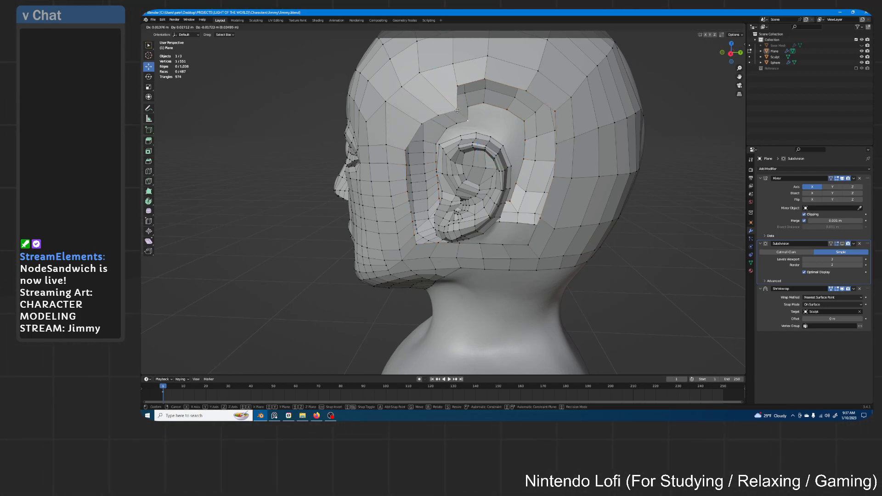
{"action": "left_click", "coordinate": [459, 107]}
- Move the opening's upper vertices down toward the ear so they arc over its top
{"action": "scroll", "coordinate": [459, 107], "scroll_direction": "up", "scroll_amount": 3}
{"action": "middle_click_drag", "start_coordinate": [459, 107], "coordinate": [453, 193], "text": "shift"}
{"action": "left_click", "coordinate": [465, 85]}
{"action": "key", "text": "g"}
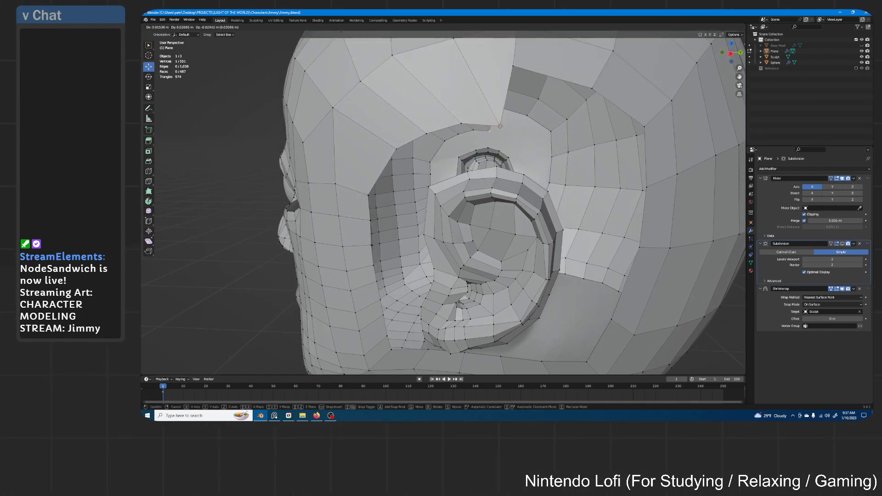
{"action": "left_click", "coordinate": [496, 120]}
{"action": "key", "text": "g"}
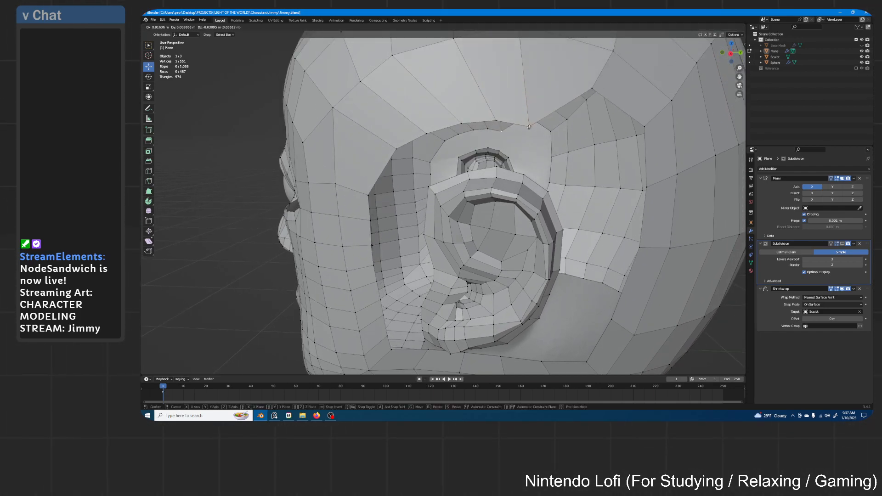
{"action": "left_click", "coordinate": [531, 127]}
{"action": "left_click", "coordinate": [593, 90]}
{"action": "key", "text": "g"}
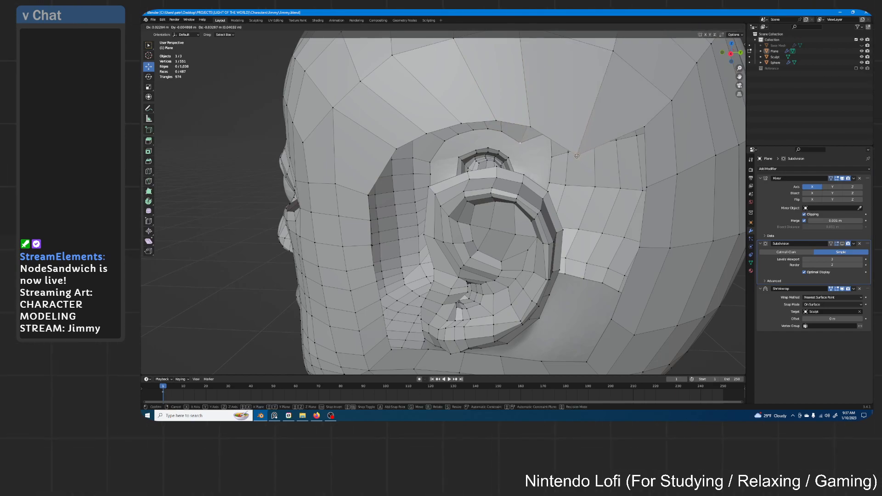
{"action": "left_click", "coordinate": [573, 158]}
- Pull the opening's rear border vertices in toward the back of the ear, from the upper corner downward
{"action": "middle_click_drag", "start_coordinate": [611, 115], "coordinate": [601, 100]}
{"action": "left_click", "coordinate": [616, 83]}
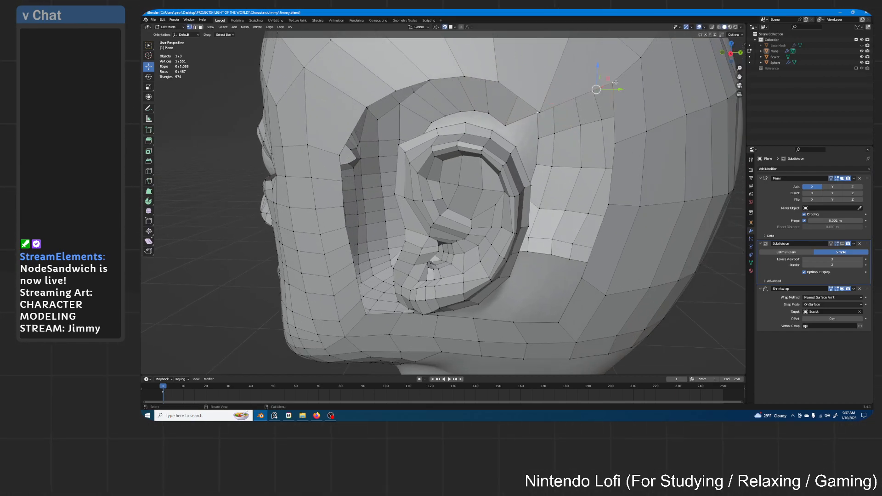
{"action": "key", "text": "g"}
{"action": "left_click", "coordinate": [562, 164]}
{"action": "left_click", "coordinate": [612, 148]}
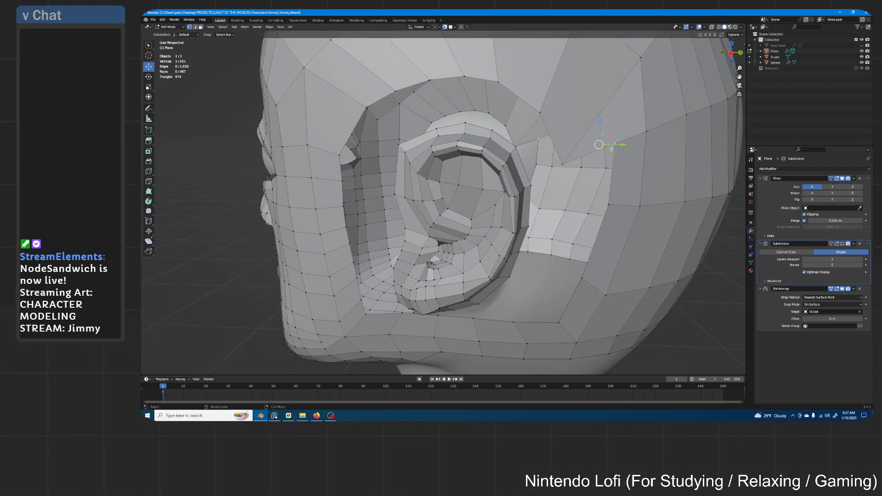
{"action": "key", "text": "g"}
{"action": "left_click", "coordinate": [571, 192]}
{"action": "middle_click_drag", "start_coordinate": [571, 192], "coordinate": [617, 141]}
{"action": "key", "text": "g"}
{"action": "left_click", "coordinate": [568, 186]}
{"action": "middle_click_drag", "start_coordinate": [568, 186], "coordinate": [608, 148]}
{"action": "key", "text": "g"}
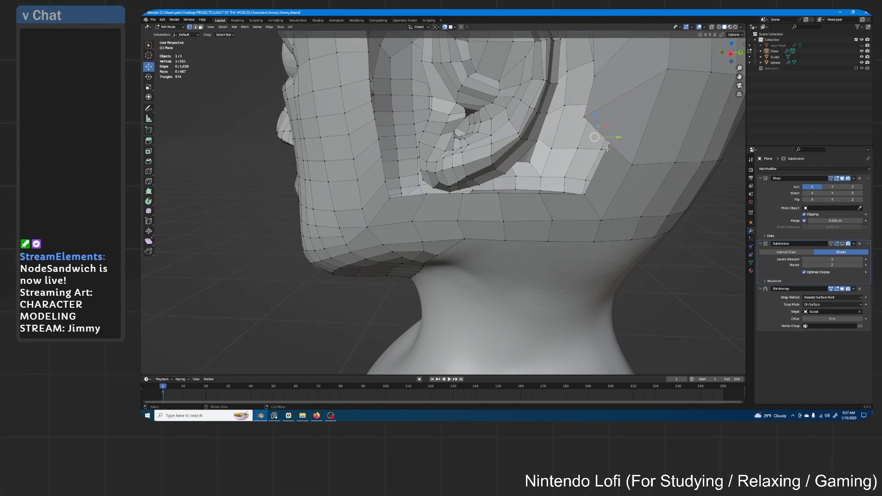
{"action": "left_click", "coordinate": [588, 199]}
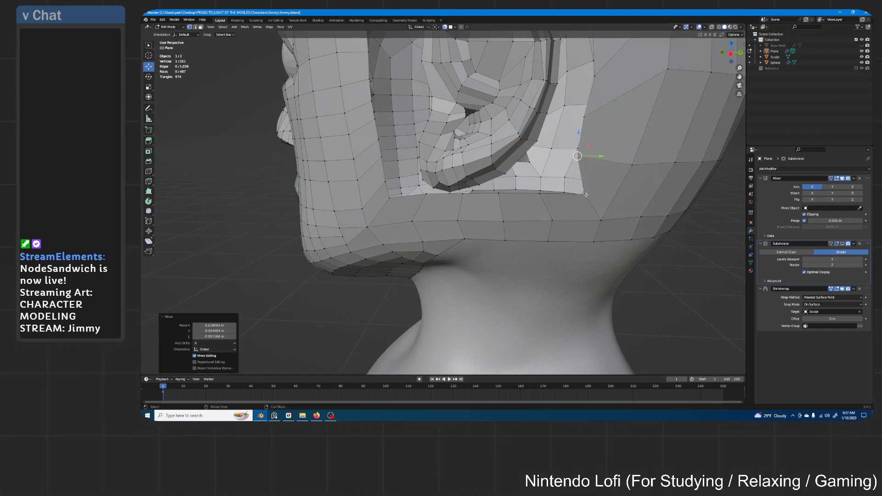
- Move the opening's lower rear corner and underside vertices in to follow the curve beneath the earlobe
{"action": "left_click", "coordinate": [585, 194]}
{"action": "key", "text": "g"}
{"action": "left_click", "coordinate": [550, 181]}
{"action": "left_click", "coordinate": [541, 192]}
{"action": "key", "text": "g"}
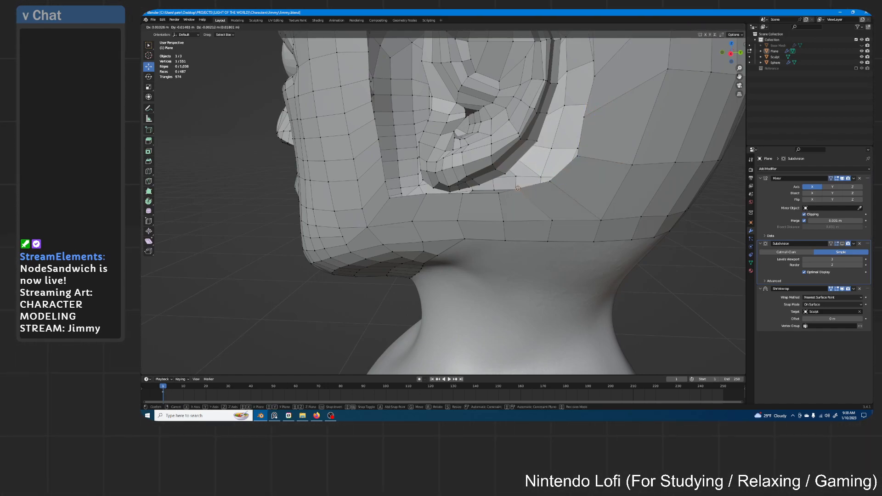
{"action": "left_click", "coordinate": [519, 188]}
{"action": "left_click", "coordinate": [460, 193]}
{"action": "key", "text": "g"}
{"action": "left_click", "coordinate": [442, 196]}
{"action": "left_click", "coordinate": [427, 192]}
{"action": "key", "text": "g"}
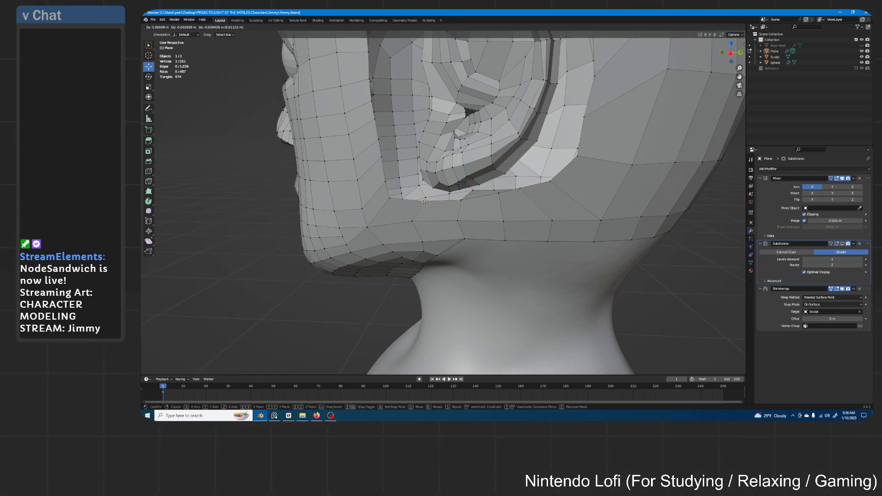
{"action": "left_click", "coordinate": [424, 202]}
- Even out the spacing of the border vertices along the opening's lower edge below the earlobe
{"action": "left_click", "coordinate": [462, 200]}
{"action": "key", "text": "g"}
{"action": "left_click", "coordinate": [452, 201]}
{"action": "left_click", "coordinate": [500, 194]}
{"action": "key", "text": "g"}
{"action": "left_click", "coordinate": [481, 198]}
{"action": "left_click", "coordinate": [521, 188]}
{"action": "key", "text": "g"}
{"action": "left_click", "coordinate": [510, 192]}
{"action": "left_click", "coordinate": [480, 198]}
{"action": "key", "text": "g"}
{"action": "left_click", "coordinate": [485, 199]}
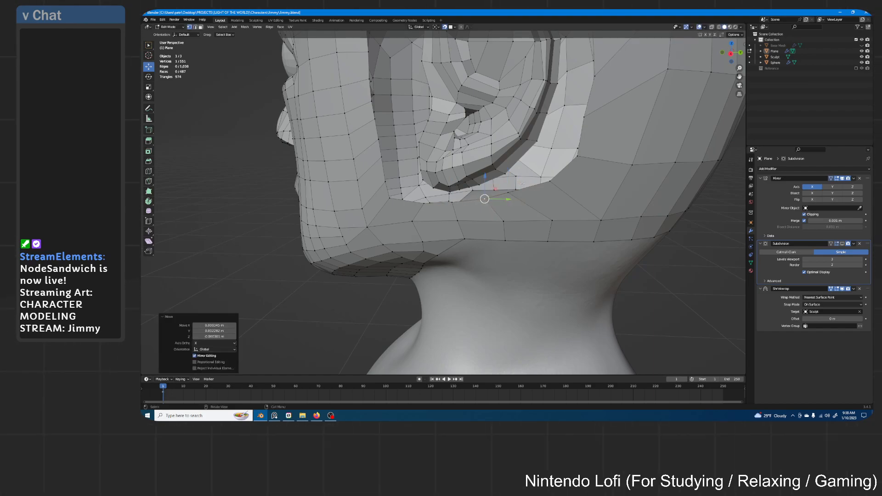
{"action": "left_click", "coordinate": [553, 183]}
{"action": "key", "text": "g"}
{"action": "left_click", "coordinate": [550, 189]}
{"action": "scroll", "coordinate": [553, 183], "scroll_direction": "down", "scroll_amount": 2}
{"action": "middle_click_drag", "start_coordinate": [560, 57], "coordinate": [554, 126], "text": "shift"}
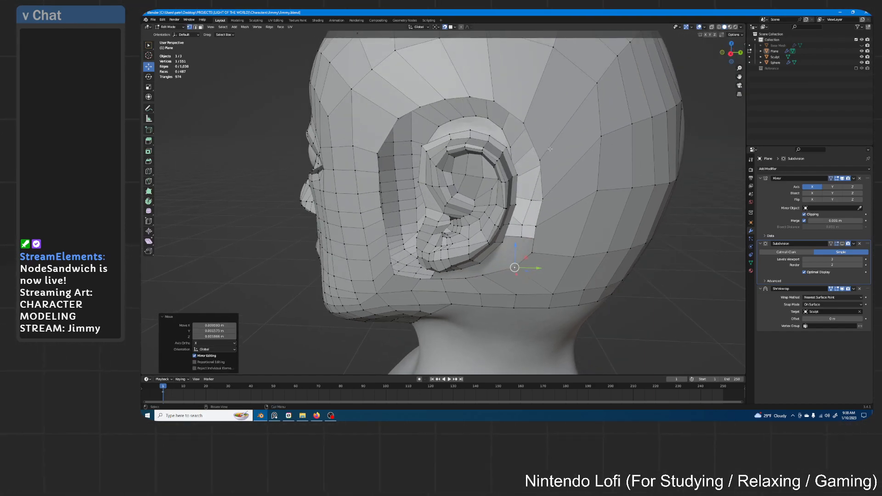
- Add one centred loop cut around the newly extruded band of faces surrounding the ear opening
{"action": "scroll", "coordinate": [553, 125], "scroll_direction": "down", "scroll_amount": 1}
{"action": "key", "text": "ctrl+r"}
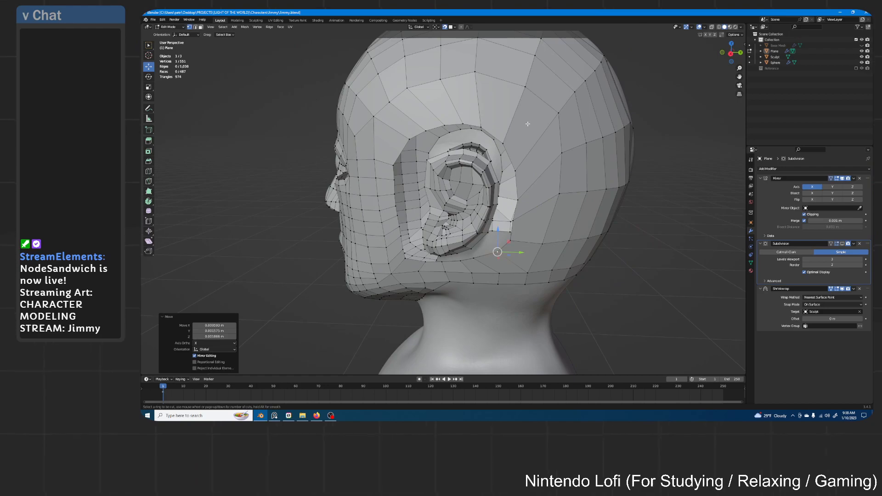
{"action": "left_click", "coordinate": [533, 138]}
{"action": "right_click", "coordinate": [533, 138]}
{"action": "scroll", "coordinate": [455, 94], "scroll_direction": "up", "scroll_amount": 2}
{"action": "scroll", "coordinate": [455, 94], "scroll_direction": "up", "scroll_amount": 3}
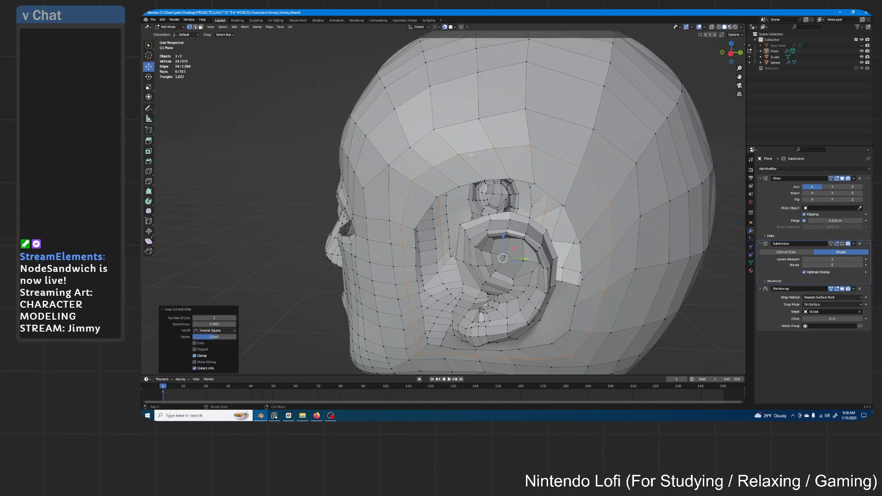
- Even out the vertices of the new loop along the opening's top edge and down its upper front corner
{"action": "left_click", "coordinate": [506, 123]}
{"action": "key", "text": "g"}
{"action": "left_click", "coordinate": [504, 123]}
{"action": "left_click", "coordinate": [465, 136]}
{"action": "key", "text": "g"}
{"action": "left_click", "coordinate": [451, 139]}
{"action": "left_click", "coordinate": [415, 168]}
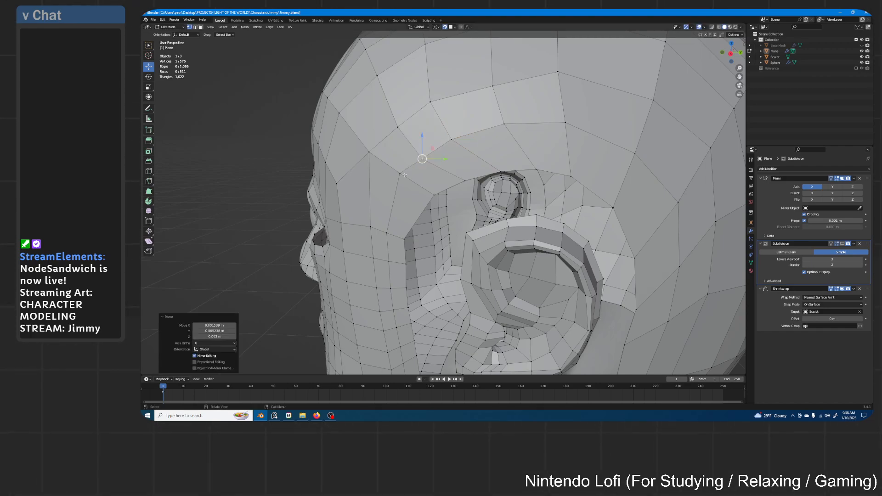
{"action": "key", "text": "g"}
{"action": "left_click", "coordinate": [390, 183]}
- Adjust the vertices around the opening's lower front corner, just ahead of the earlobe, to round its curve
{"action": "middle_click_drag", "start_coordinate": [390, 184], "coordinate": [436, 145]}
{"action": "middle_click_drag", "start_coordinate": [477, 201], "coordinate": [463, 198]}
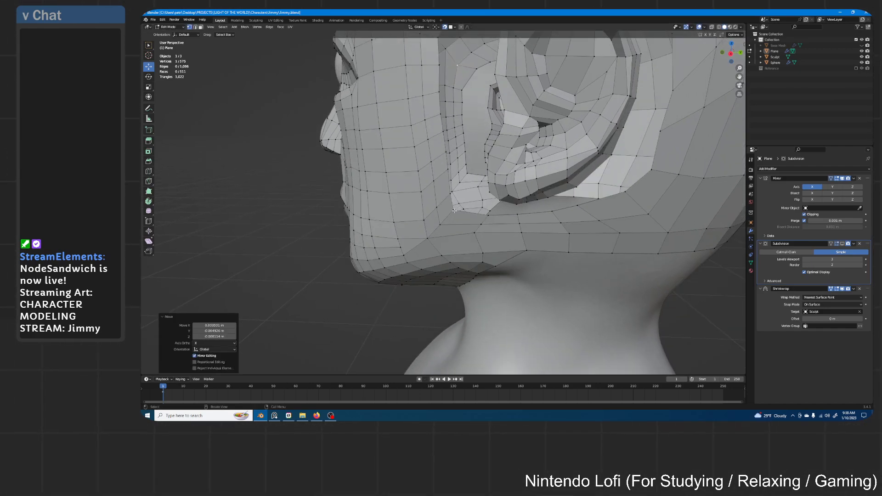
{"action": "key", "text": "g"}
{"action": "left_click", "coordinate": [454, 197]}
{"action": "key", "text": "g"}
{"action": "left_click", "coordinate": [455, 184]}
{"action": "key", "text": "g"}
{"action": "left_click", "coordinate": [461, 195]}
{"action": "key", "text": "g"}
{"action": "left_click", "coordinate": [465, 201]}
{"action": "middle_click_drag", "start_coordinate": [465, 202], "coordinate": [500, 221]}
{"action": "middle_click_drag", "start_coordinate": [603, 177], "coordinate": [559, 195], "text": "shift"}
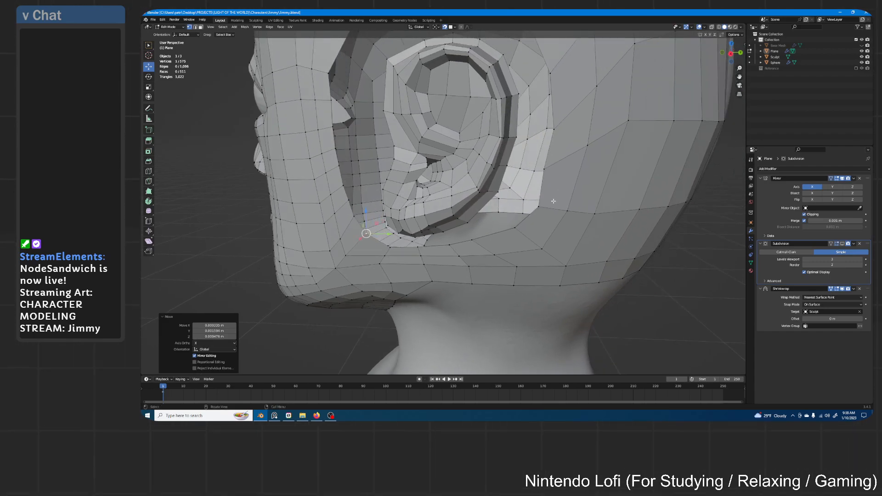
- Reposition head vertices behind the ear and across the temple above it to even out the surrounding quads
{"action": "key", "text": "g"}
{"action": "left_click", "coordinate": [551, 128]}
{"action": "scroll", "coordinate": [476, 118], "scroll_direction": "down", "scroll_amount": 3}
{"action": "middle_click_drag", "start_coordinate": [476, 119], "coordinate": [445, 143]}
{"action": "key", "text": "g"}
{"action": "left_click", "coordinate": [462, 140]}
{"action": "key", "text": "g"}
{"action": "left_click", "coordinate": [469, 133]}
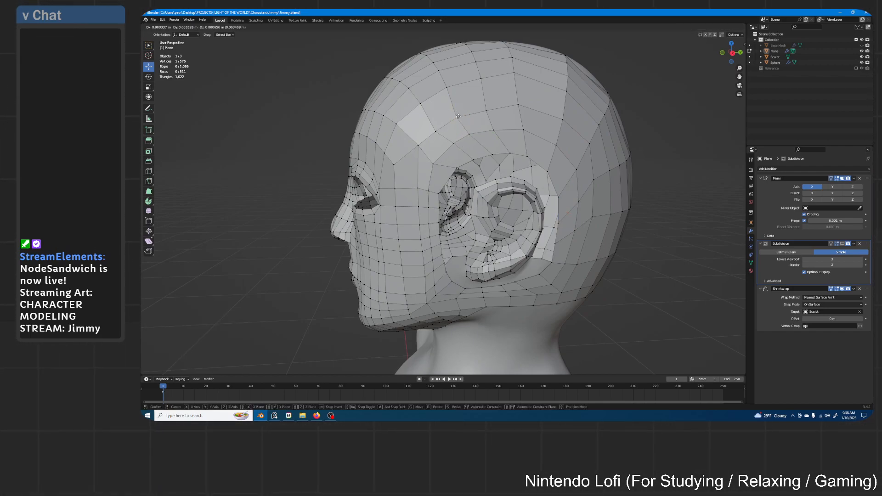
{"action": "key", "text": "g"}
{"action": "left_click", "coordinate": [416, 146]}
{"action": "key", "text": "g"}
{"action": "left_click", "coordinate": [429, 166]}
{"action": "scroll", "coordinate": [425, 227], "scroll_direction": "up", "scroll_amount": 3}
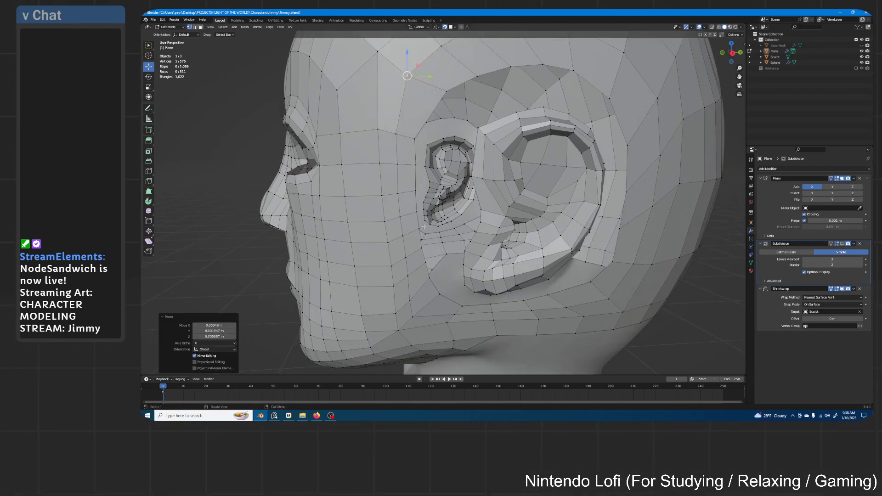
- Try to fill faces between the head opening and the ear, starting at the opening's front edge, and undo them
{"action": "left_click", "coordinate": [417, 224], "text": "alt"}
{"action": "middle_click_drag", "start_coordinate": [418, 224], "coordinate": [494, 177]}
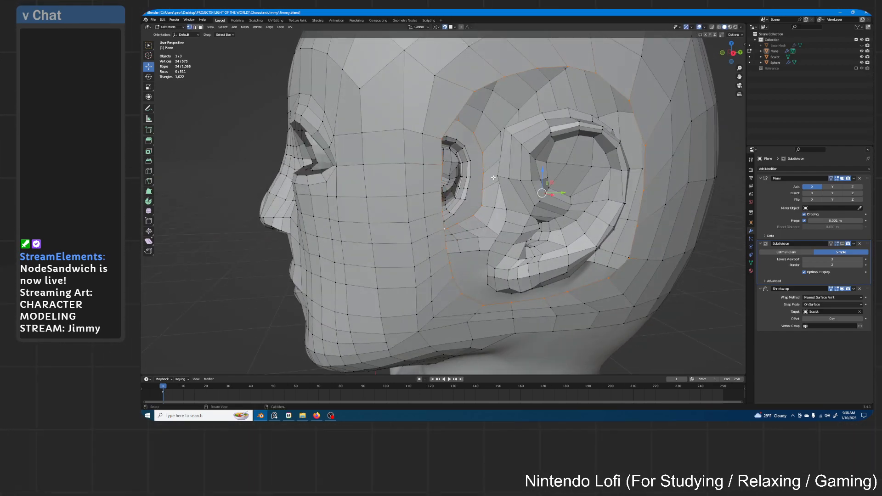
{"action": "scroll", "coordinate": [489, 172], "scroll_direction": "down", "scroll_amount": 1}
{"action": "middle_click_drag", "start_coordinate": [504, 148], "coordinate": [471, 203]}
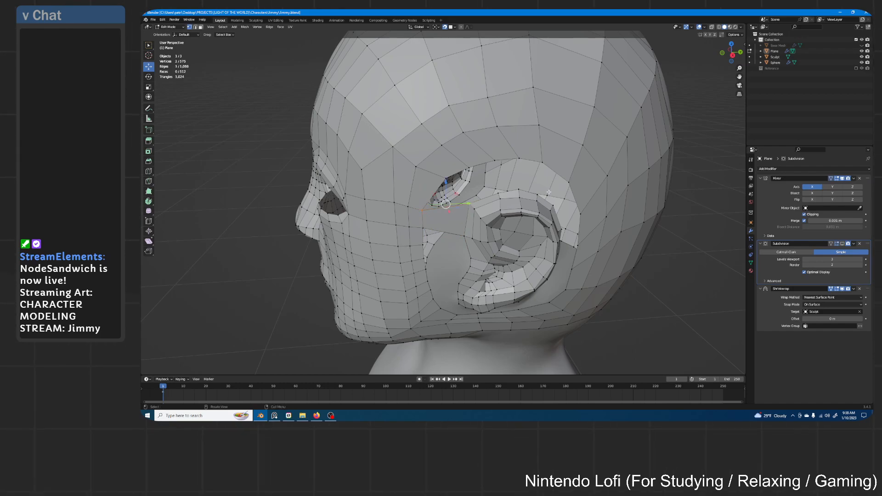
{"action": "middle_click_drag", "start_coordinate": [549, 194], "coordinate": [548, 173]}
{"action": "key", "text": "f"}
{"action": "key", "text": "f"}
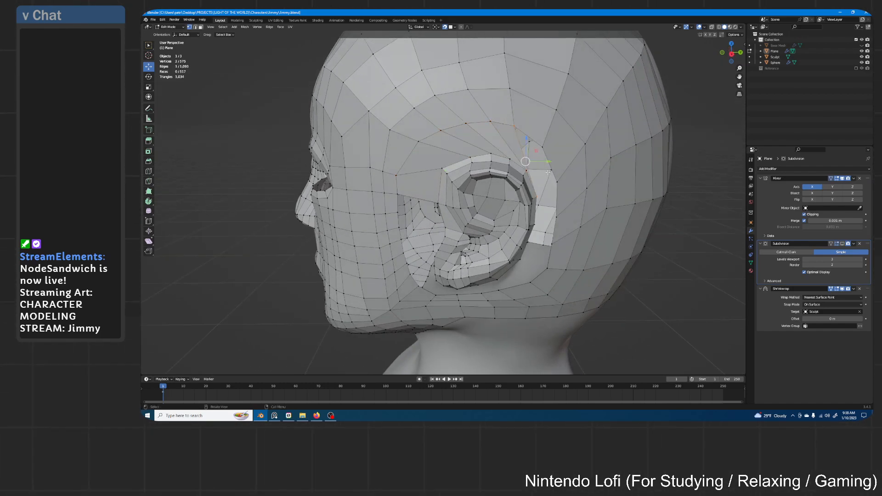
{"action": "key", "text": "ctrl+z"}
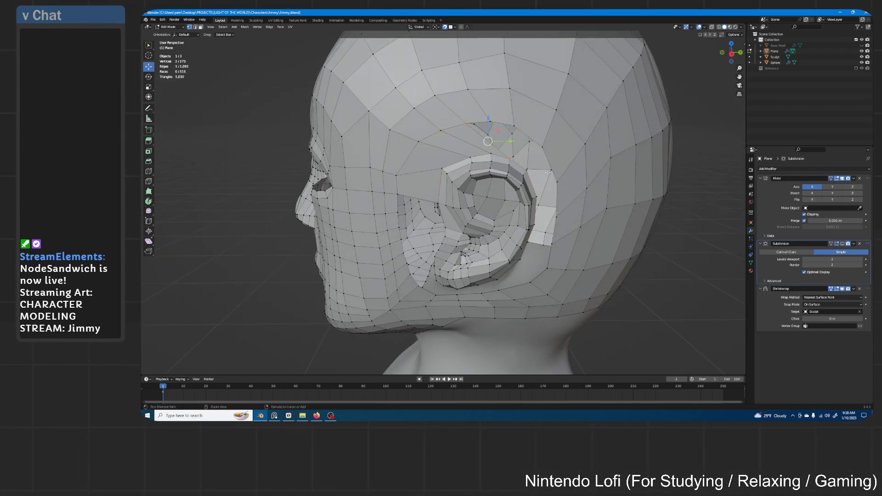
{"action": "key", "text": "ctrl+z"}
{"action": "key", "text": "ctrl+z"}
{"action": "key", "text": "ctrl+z"}
- Try the face fill again from the edge above the ear's upper front, then undo the added faces
{"action": "middle_click_drag", "start_coordinate": [453, 162], "coordinate": [497, 236]}
{"action": "scroll", "coordinate": [461, 179], "scroll_direction": "up", "scroll_amount": 2}
{"action": "key", "text": "alt+a"}
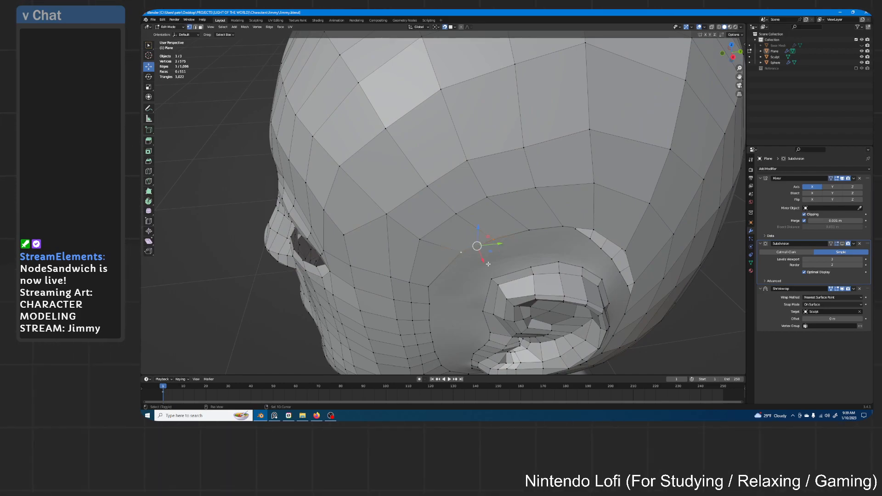
{"action": "scroll", "coordinate": [492, 239], "scroll_direction": "down", "scroll_amount": 3}
{"action": "middle_click_drag", "start_coordinate": [584, 242], "coordinate": [573, 187]}
{"action": "key", "text": "f"}
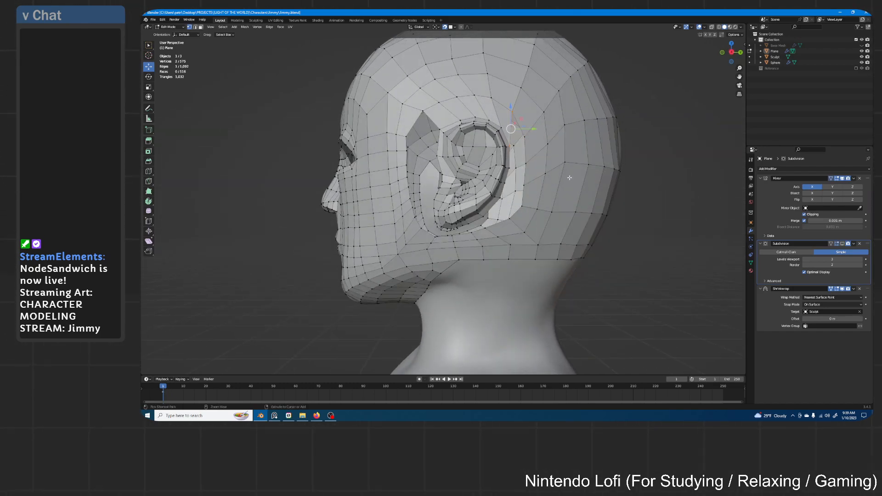
{"action": "key", "text": "ctrl+z"}
{"action": "key", "text": "ctrl+z"}
{"action": "key", "text": "ctrl+z"}
{"action": "key", "text": "ctrl+z"}
{"action": "key", "text": "ctrl+z"}
- Fill the whole gap between the head opening and the ear with quads, starting behind the top of the ear
{"action": "middle_click_drag", "start_coordinate": [514, 129], "coordinate": [486, 127]}
{"action": "scroll", "coordinate": [481, 130], "scroll_direction": "up", "scroll_amount": 3}
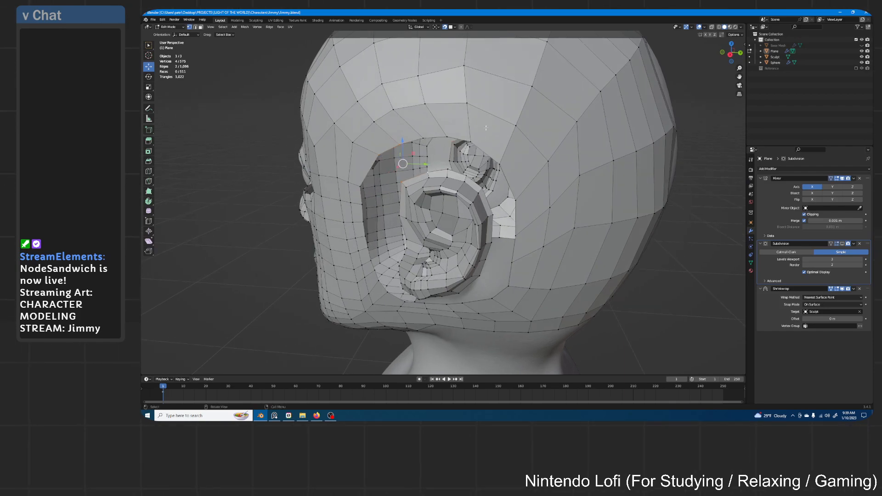
{"action": "middle_click_drag", "start_coordinate": [507, 166], "coordinate": [513, 171]}
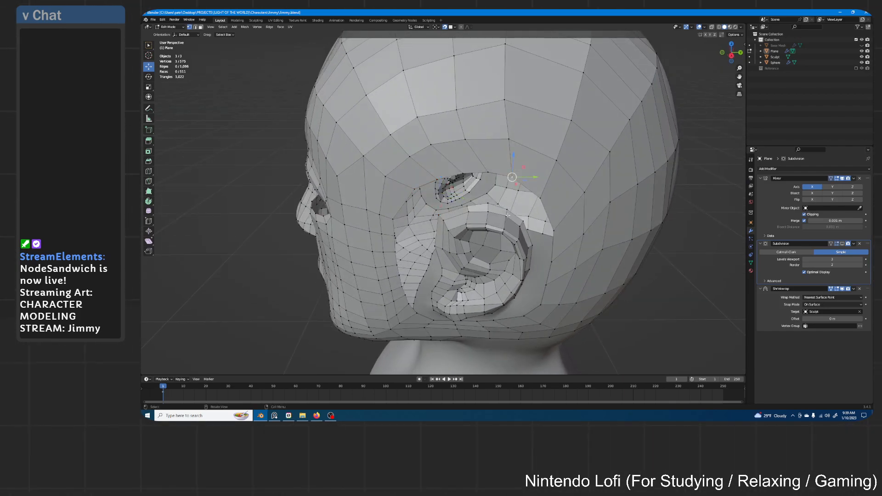
{"action": "left_click", "coordinate": [545, 197], "text": "shift"}
{"action": "key", "text": "f"}
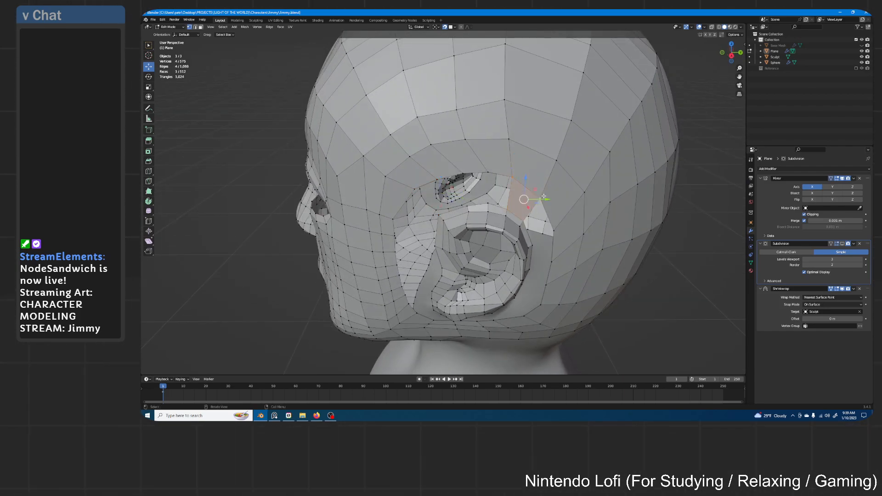
{"action": "middle_click_drag", "start_coordinate": [527, 220], "coordinate": [552, 158]}
{"action": "key", "text": "f"}
{"action": "key", "text": "f"}
{"action": "key", "text": "f"}
{"action": "key", "text": "f"}
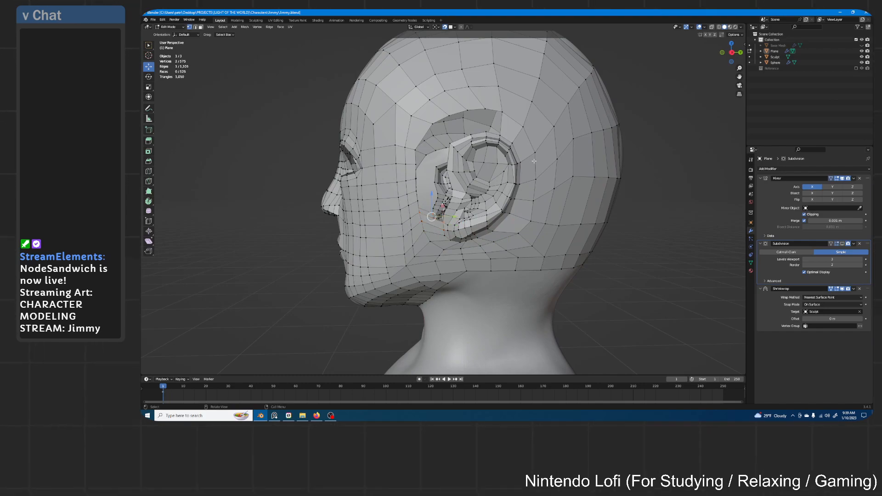
{"action": "key", "text": "f"}
{"action": "key", "text": "f"}
{"action": "key", "text": "f"}
{"action": "key", "text": "f"}
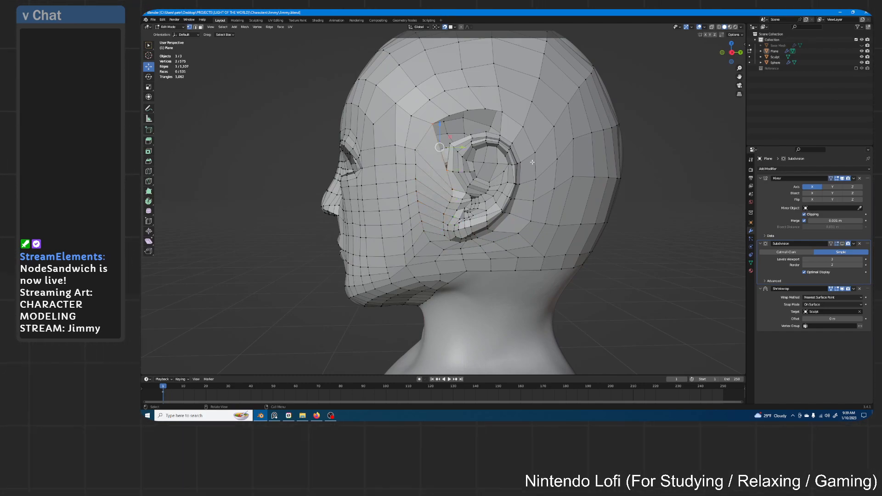
{"action": "key", "text": "f"}
{"action": "key", "text": "f"}
{"action": "scroll", "coordinate": [506, 162], "scroll_direction": "up", "scroll_amount": 4}
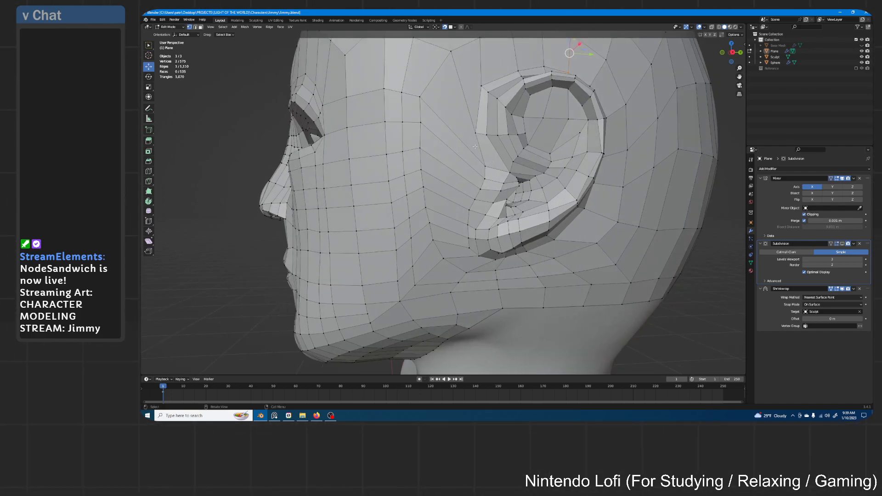
- Add one centred loop cut around the band of faces joining the ear to the head
{"action": "scroll", "coordinate": [475, 148], "scroll_direction": "down", "scroll_amount": 3}
{"action": "key", "text": "ctrl+r"}
{"action": "left_click", "coordinate": [439, 143]}
{"action": "right_click", "coordinate": [440, 144]}
- Move the new loop's vertices in front of the ear and the neighbouring cheek vertices to even the quads
{"action": "left_click", "coordinate": [444, 152]}
{"action": "key", "text": "g"}
{"action": "left_click", "coordinate": [441, 145]}
{"action": "left_click", "coordinate": [444, 166]}
{"action": "key", "text": "g"}
{"action": "left_click", "coordinate": [442, 159]}
{"action": "left_click", "coordinate": [444, 181]}
{"action": "key", "text": "g"}
{"action": "left_click", "coordinate": [441, 175]}
{"action": "left_click", "coordinate": [421, 166]}
{"action": "key", "text": "g"}
{"action": "left_click", "coordinate": [421, 171]}
{"action": "left_click", "coordinate": [420, 183]}
{"action": "key", "text": "g"}
{"action": "left_click", "coordinate": [433, 208]}
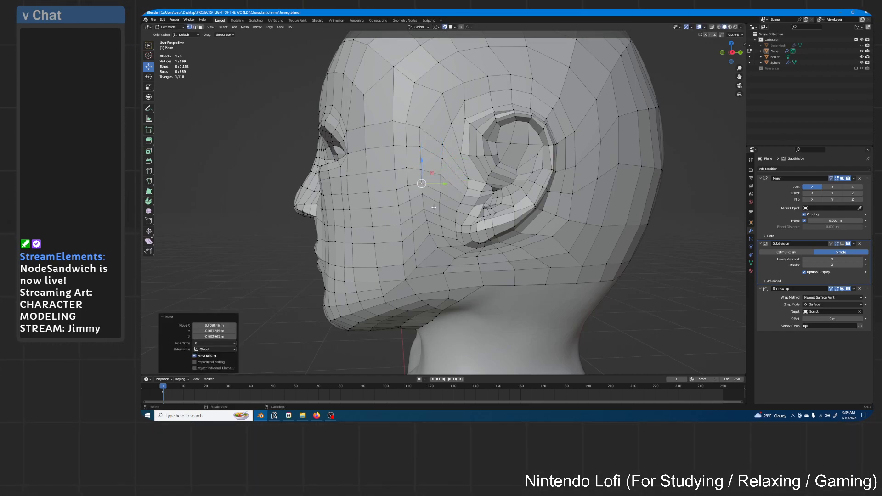
- Nudge the outer loop's vertices down the cheek in front of the earlobe into an even vertical spacing
{"action": "left_click", "coordinate": [423, 196]}
{"action": "key", "text": "g"}
{"action": "left_click", "coordinate": [424, 197]}
{"action": "left_click", "coordinate": [424, 209]}
{"action": "key", "text": "g"}
{"action": "left_click", "coordinate": [425, 213]}
{"action": "left_click", "coordinate": [428, 221]}
{"action": "key", "text": "g"}
{"action": "left_click", "coordinate": [429, 225]}
{"action": "left_click", "coordinate": [430, 234]}
{"action": "key", "text": "g"}
{"action": "left_click", "coordinate": [430, 238]}
- Shift the outer loop's vertices over the top of the ear from front to back into a smooth, evenly spaced arc
{"action": "left_click", "coordinate": [439, 95]}
{"action": "key", "text": "g"}
{"action": "left_click", "coordinate": [441, 95]}
{"action": "left_click", "coordinate": [464, 83]}
{"action": "key", "text": "g"}
{"action": "left_click", "coordinate": [457, 83]}
{"action": "left_click", "coordinate": [489, 77]}
{"action": "key", "text": "g"}
{"action": "left_click", "coordinate": [481, 77]}
{"action": "left_click", "coordinate": [512, 75]}
{"action": "key", "text": "g"}
{"action": "left_click", "coordinate": [505, 73]}
{"action": "left_click", "coordinate": [533, 78]}
{"action": "key", "text": "g"}
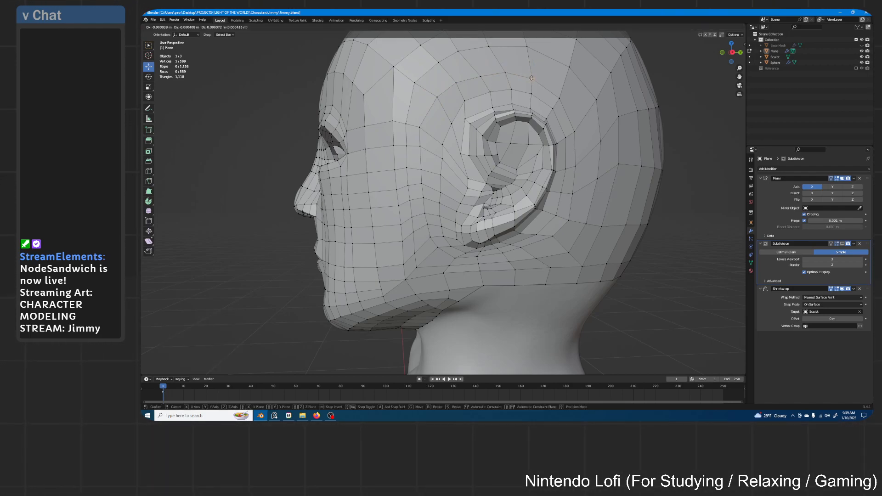
{"action": "left_click", "coordinate": [532, 75]}
- Select the whole outer edge loop around the ear and edge-slide it to balance the surrounding faces
{"action": "left_click", "coordinate": [559, 99], "text": "alt"}
{"action": "key", "text": "g"}
{"action": "key", "text": "g"}
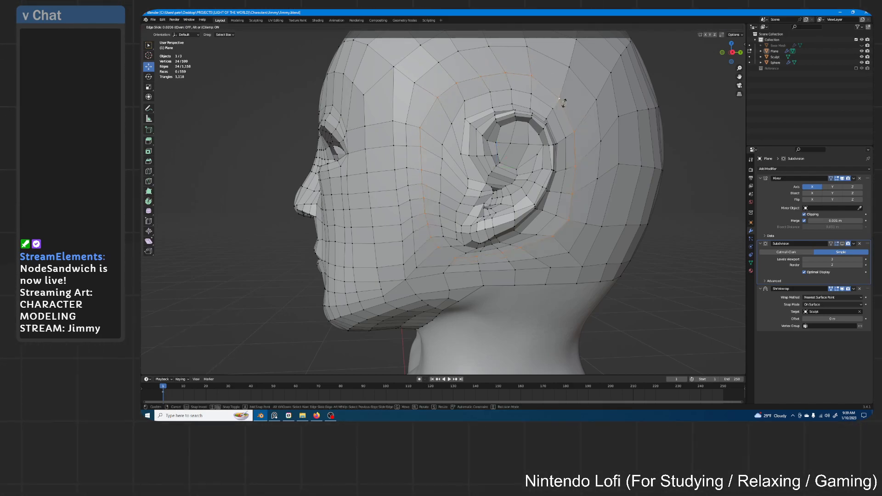
{"action": "left_click", "coordinate": [568, 102]}
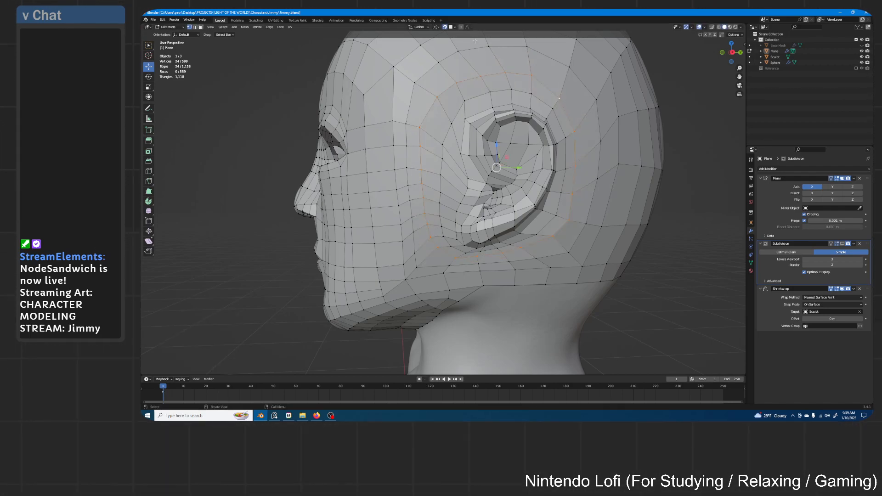
{"action": "key", "text": "g"}
{"action": "key", "text": "g"}
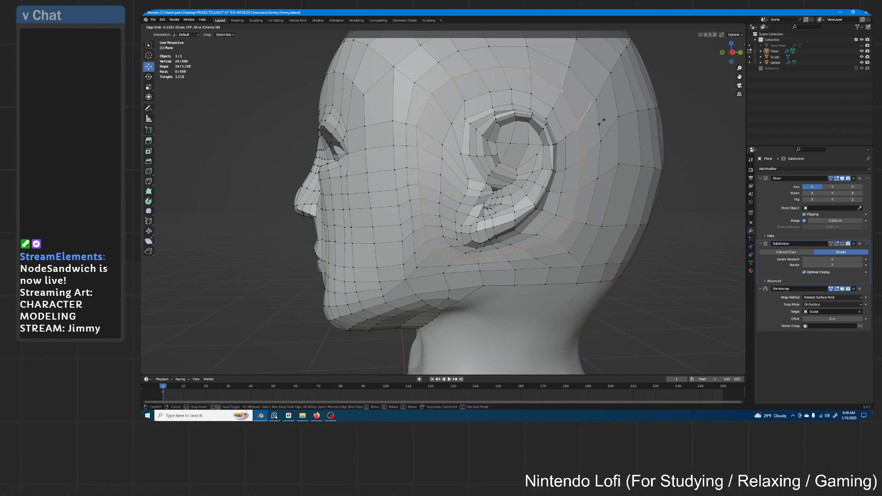
{"action": "left_click", "coordinate": [601, 123]}
- Check the joined ear from the front and side, and hide the Sphere object
{"action": "scroll", "coordinate": [572, 144], "scroll_direction": "down", "scroll_amount": 4}
{"action": "left_click", "coordinate": [561, 150]}
{"action": "middle_click_drag", "start_coordinate": [547, 148], "coordinate": [596, 159]}
{"action": "scroll", "coordinate": [535, 158], "scroll_direction": "up", "scroll_amount": 4}
{"action": "scroll", "coordinate": [535, 158], "scroll_direction": "down", "scroll_amount": 6}
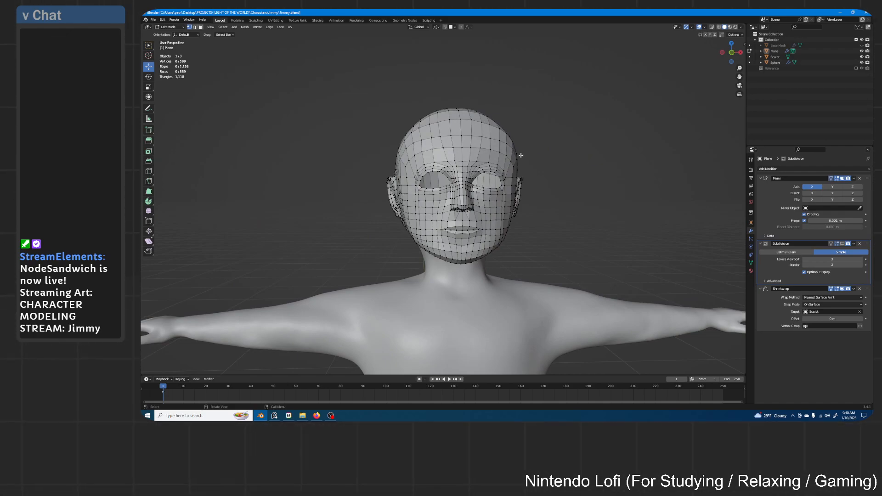
{"action": "scroll", "coordinate": [521, 155], "scroll_direction": "up", "scroll_amount": 4}
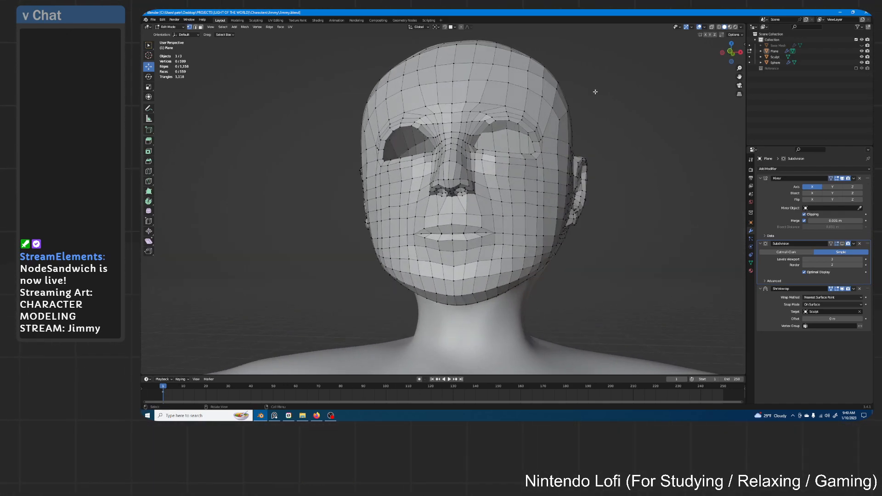
{"action": "middle_click_drag", "start_coordinate": [596, 91], "coordinate": [592, 100]}
{"action": "left_click", "coordinate": [862, 62]}
{"action": "middle_click_drag", "start_coordinate": [528, 123], "coordinate": [574, 152]}
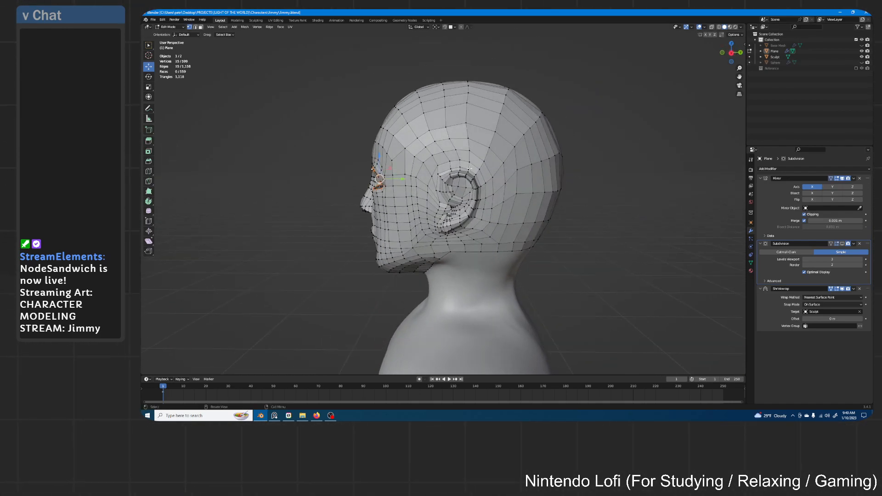
- Extrude the eye opening's border loop and push the new edge back into the head along the Y axis
{"action": "middle_click_drag", "start_coordinate": [470, 154], "coordinate": [508, 156]}
{"action": "scroll", "coordinate": [570, 127], "scroll_direction": "up", "scroll_amount": 3}
{"action": "scroll", "coordinate": [507, 156], "scroll_direction": "up", "scroll_amount": 4}
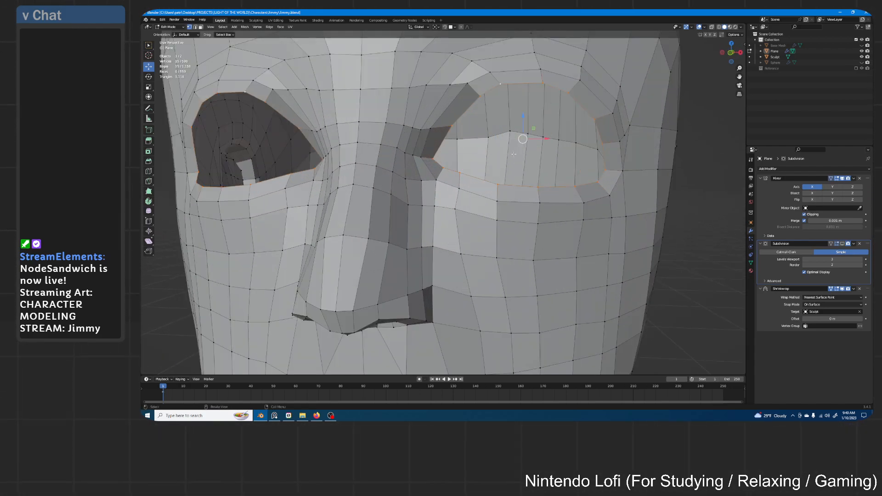
{"action": "key", "text": "e"}
{"action": "key", "text": "Escape"}
{"action": "key", "text": "s"}
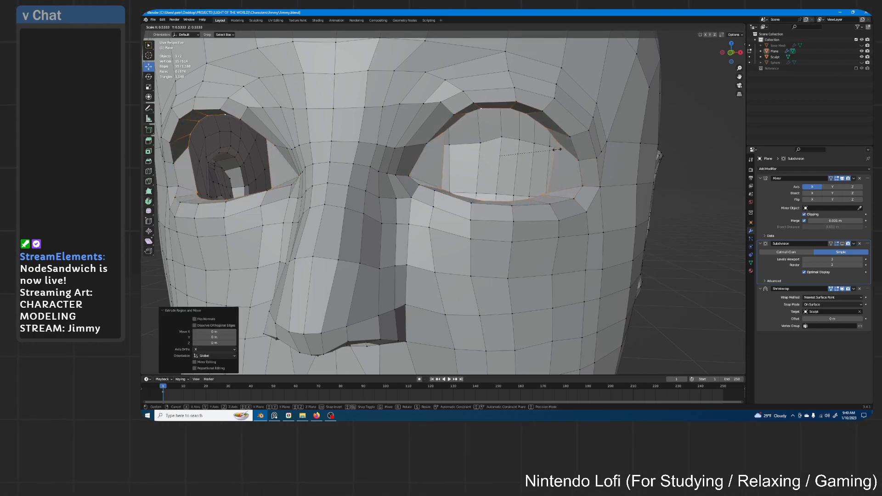
{"action": "right_click", "coordinate": [548, 148]}
{"action": "middle_click_drag", "start_coordinate": [549, 148], "coordinate": [503, 151]}
{"action": "key", "text": "g"}
{"action": "key", "text": "y"}
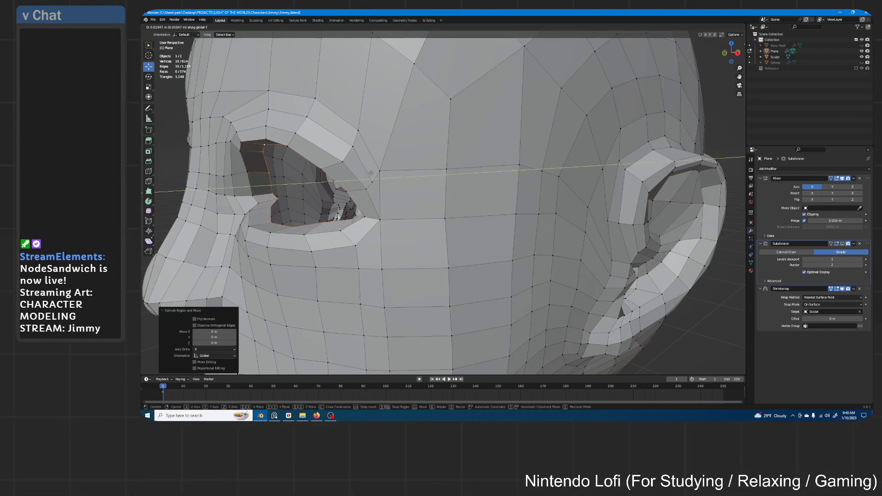
{"action": "left_click", "coordinate": [378, 172]}
- Rescale the extruded eye socket edge and adjust its depth along the Y axis
{"action": "middle_click_drag", "start_coordinate": [377, 173], "coordinate": [524, 163]}
{"action": "key", "text": "s"}
{"action": "left_click", "coordinate": [533, 154]}
{"action": "key", "text": "g"}
{"action": "key", "text": "y"}
{"action": "left_click", "coordinate": [440, 176]}
- Move individual vertices on the upper inner side of the extruded eye socket edge to even out its curve
{"action": "left_click", "coordinate": [401, 112]}
{"action": "middle_click_drag", "start_coordinate": [420, 115], "coordinate": [358, 115]}
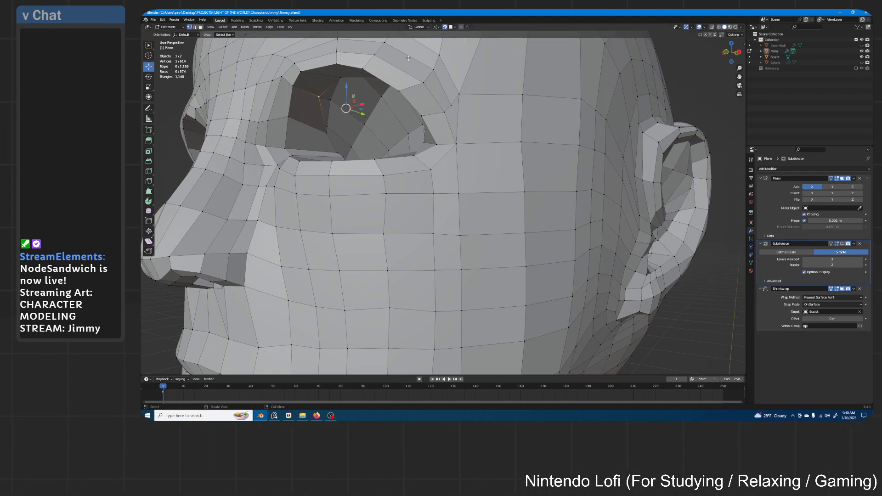
{"action": "key", "text": "g"}
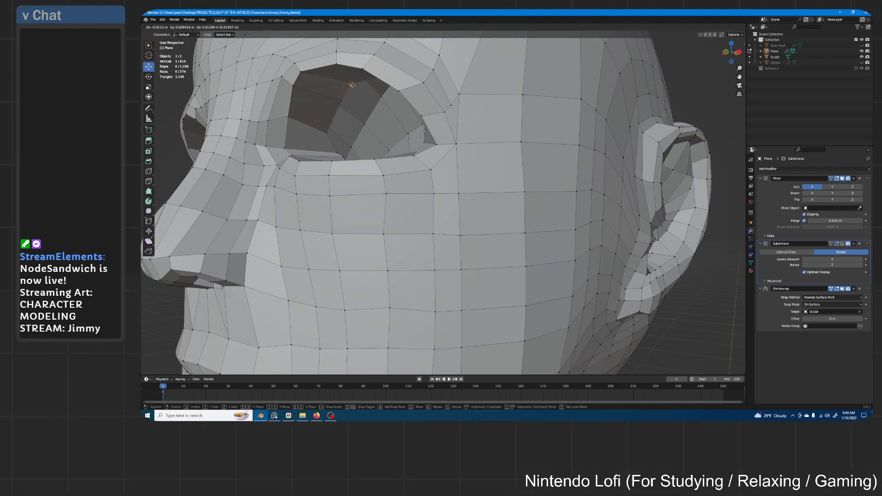
{"action": "left_click", "coordinate": [357, 85]}
{"action": "scroll", "coordinate": [357, 86], "scroll_direction": "up", "scroll_amount": 2}
{"action": "middle_click_drag", "start_coordinate": [357, 86], "coordinate": [329, 174]}
{"action": "left_click", "coordinate": [313, 183]}
{"action": "key", "text": "g"}
{"action": "left_click", "coordinate": [320, 176]}
- Reposition the lower vertices near the nose side of the extruded eye socket edge to round the opening
{"action": "left_click", "coordinate": [329, 209]}
{"action": "key", "text": "g"}
{"action": "left_click", "coordinate": [338, 213]}
{"action": "left_click", "coordinate": [338, 214]}
{"action": "middle_click_drag", "start_coordinate": [340, 214], "coordinate": [452, 214]}
{"action": "key", "text": "g"}
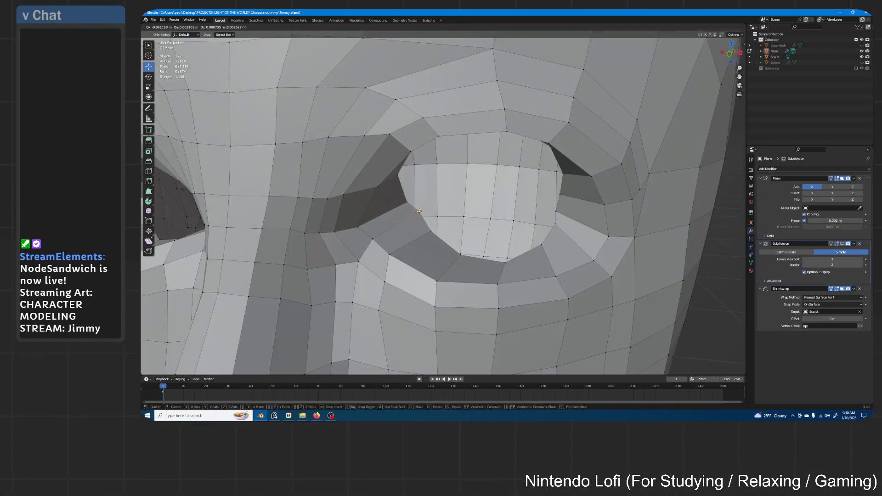
{"action": "left_click", "coordinate": [418, 211]}
- Select the rear half of the head mesh through X-ray, including the ear, and hide it so the face remains
{"action": "scroll", "coordinate": [418, 211], "scroll_direction": "down", "scroll_amount": 7}
{"action": "middle_click_drag", "start_coordinate": [584, 166], "coordinate": [522, 161]}
{"action": "key", "text": "alt+a"}
{"action": "scroll", "coordinate": [462, 131], "scroll_direction": "down", "scroll_amount": 1}
{"action": "middle_click_drag", "start_coordinate": [461, 131], "coordinate": [467, 132]}
{"action": "mouse_move", "coordinate": [467, 97]}
{"action": "left_mouse_down"}
{"action": "mouse_move", "coordinate": [492, 178]}
{"action": "mouse_move", "coordinate": [471, 251]}
{"action": "mouse_move", "coordinate": [522, 144]}
{"action": "left_mouse_up"}
{"action": "right_click", "coordinate": [525, 150]}
{"action": "left_click", "coordinate": [712, 27]}
{"action": "mouse_move", "coordinate": [516, 134]}
{"action": "middle_mouse_down"}
{"action": "mouse_move", "coordinate": [472, 141]}
{"action": "mouse_move", "coordinate": [473, 125]}
{"action": "middle_mouse_up"}
{"action": "key", "text": "c"}
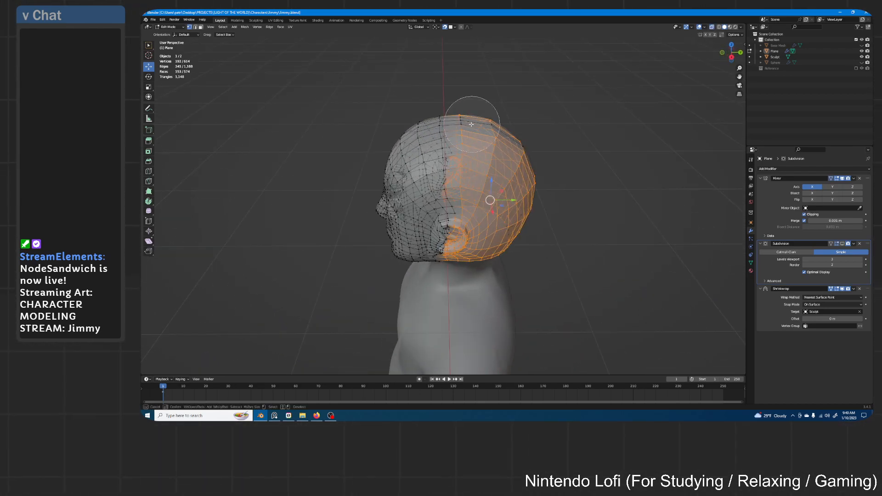
{"action": "left_click_drag", "start_coordinate": [485, 121], "coordinate": [502, 119]}
{"action": "right_click", "coordinate": [538, 203]}
{"action": "middle_click_drag", "start_coordinate": [538, 202], "coordinate": [529, 176]}
{"action": "key", "text": "c"}
{"action": "left_click", "coordinate": [516, 231]}
{"action": "right_click", "coordinate": [523, 229]}
{"action": "middle_click_drag", "start_coordinate": [523, 229], "coordinate": [536, 205]}
{"action": "key", "text": "g"}
{"action": "right_click", "coordinate": [466, 169]}
{"action": "middle_click_drag", "start_coordinate": [466, 169], "coordinate": [502, 177]}
{"action": "key", "text": "h"}
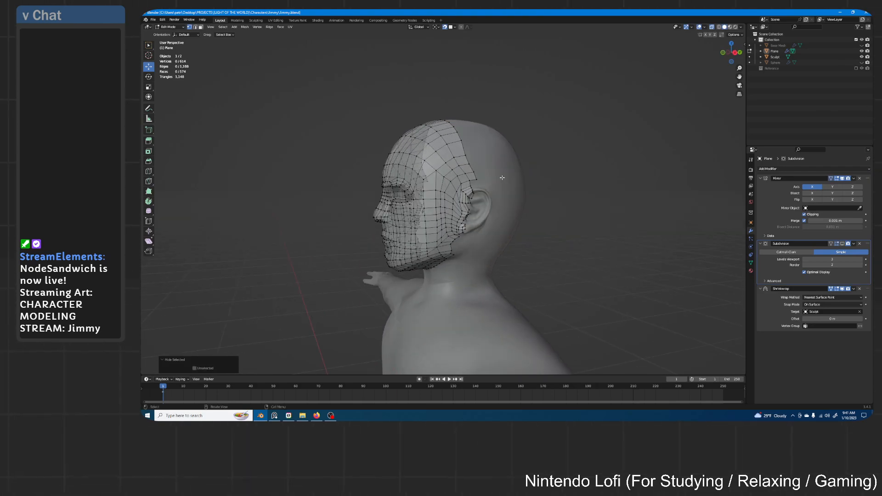
{"action": "left_click", "coordinate": [711, 27]}
- Move the nose-side vertices of the inner eye socket edge up to the outline of the sculpted eyeball
{"action": "scroll", "coordinate": [514, 146], "scroll_direction": "up", "scroll_amount": 3}
{"action": "middle_click_drag", "start_coordinate": [471, 137], "coordinate": [538, 152]}
{"action": "scroll", "coordinate": [503, 165], "scroll_direction": "up", "scroll_amount": 8}
{"action": "middle_click_drag", "start_coordinate": [492, 167], "coordinate": [460, 171]}
{"action": "left_click", "coordinate": [392, 173]}
{"action": "middle_click_drag", "start_coordinate": [393, 173], "coordinate": [340, 183]}
{"action": "key", "text": "g"}
{"action": "left_click", "coordinate": [332, 180]}
{"action": "key", "text": "g"}
{"action": "left_click", "coordinate": [335, 139]}
{"action": "key", "text": "g"}
{"action": "left_click", "coordinate": [339, 124]}
- Reposition the upper vertices of the inner eye socket edge to follow the top of the sculpted eyeball
{"action": "middle_click_drag", "start_coordinate": [339, 124], "coordinate": [393, 106]}
{"action": "key", "text": "g"}
{"action": "left_click", "coordinate": [394, 102]}
{"action": "key", "text": "g"}
{"action": "left_click", "coordinate": [468, 106]}
{"action": "middle_click_drag", "start_coordinate": [480, 107], "coordinate": [573, 130]}
{"action": "key", "text": "g"}
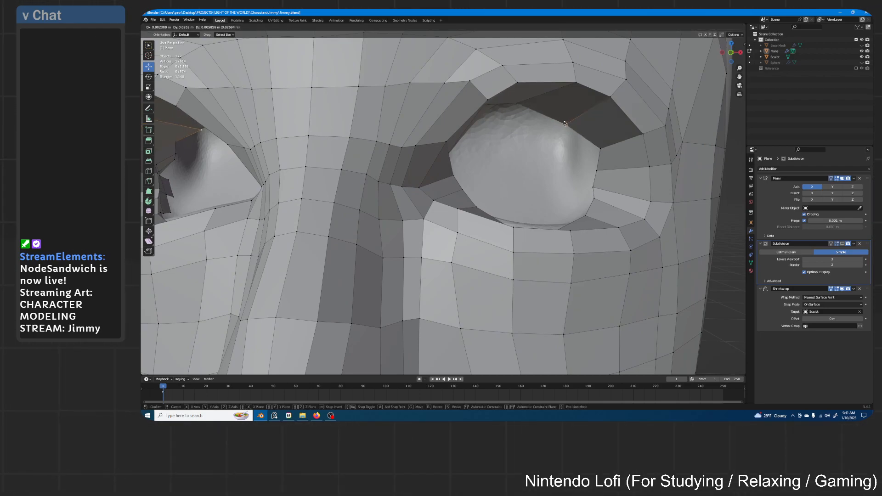
{"action": "left_click", "coordinate": [558, 116]}
- Pull the temple-side vertices of the inner eye socket edge in against the sculpted eyeball
{"action": "key", "text": "g"}
{"action": "left_click", "coordinate": [573, 144]}
{"action": "key", "text": "g"}
{"action": "left_click", "coordinate": [584, 167]}
{"action": "key", "text": "g"}
{"action": "left_click", "coordinate": [588, 194]}
{"action": "left_click", "coordinate": [594, 198]}
{"action": "key", "text": "g"}
{"action": "left_click", "coordinate": [580, 195]}
- Raise the lower vertices of the inner eye socket edge to fit the underside of the sculpted eyeball
{"action": "middle_click_drag", "start_coordinate": [580, 196], "coordinate": [577, 221]}
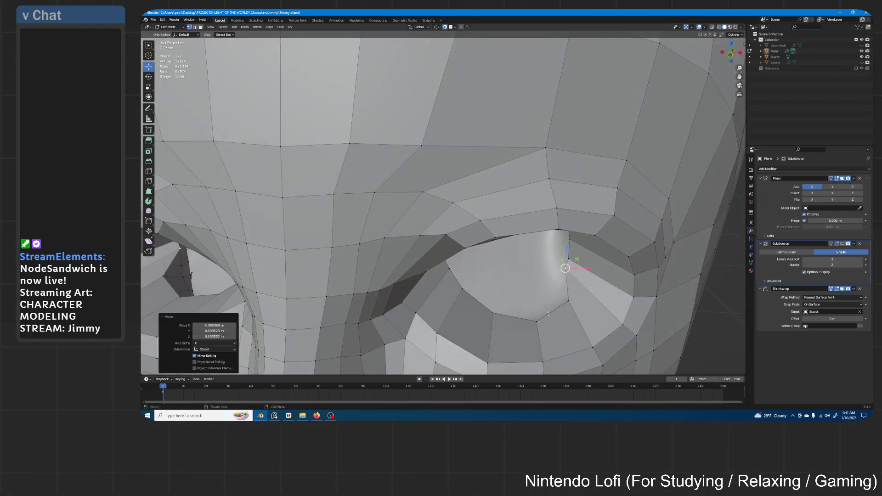
{"action": "left_click", "coordinate": [569, 302]}
{"action": "key", "text": "g"}
{"action": "left_click", "coordinate": [559, 286]}
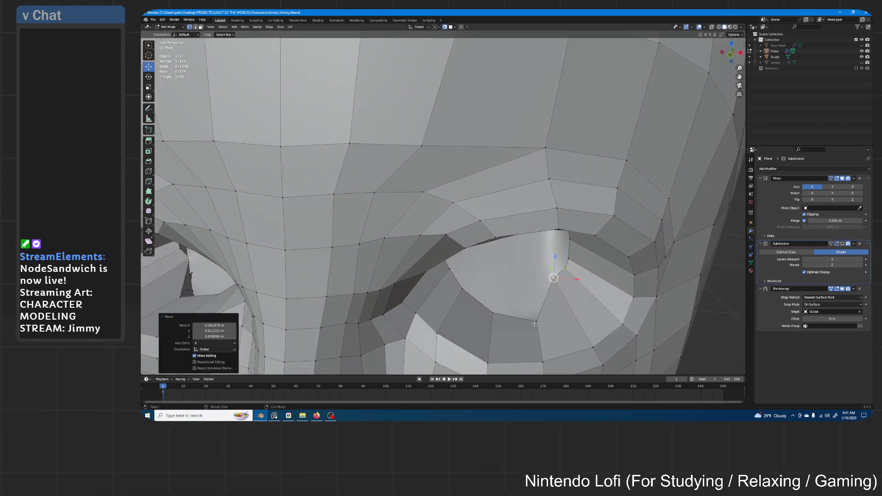
{"action": "left_click", "coordinate": [535, 323]}
{"action": "key", "text": "g"}
{"action": "left_click", "coordinate": [526, 280]}
{"action": "left_click", "coordinate": [493, 313]}
{"action": "key", "text": "g"}
{"action": "left_click", "coordinate": [496, 270]}
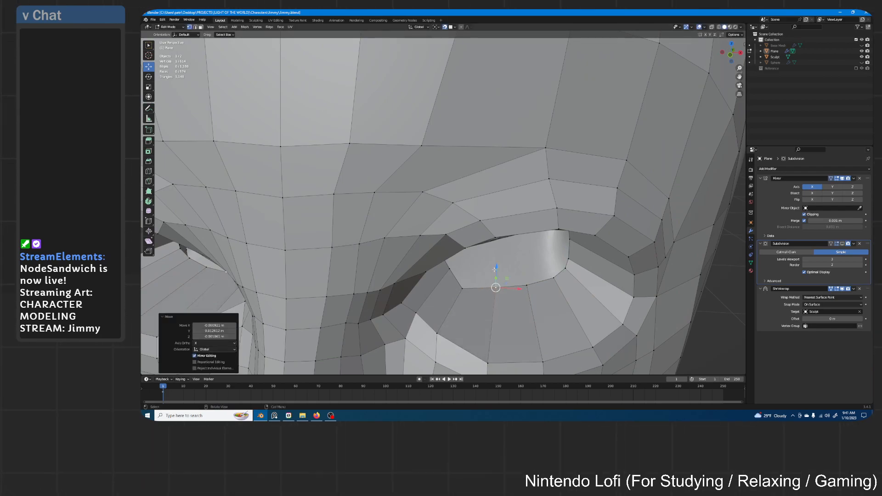
- Adjust the lower nose-side vertex of the inner eye socket edge to complete the rounded outline around the eyeball
{"action": "middle_click_drag", "start_coordinate": [495, 271], "coordinate": [355, 214]}
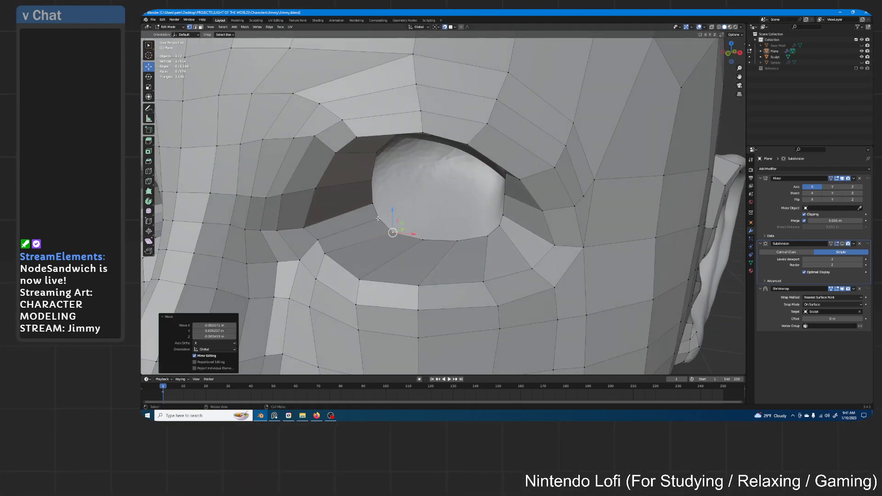
{"action": "left_click", "coordinate": [373, 203]}
{"action": "key", "text": "g"}
{"action": "left_click", "coordinate": [366, 196]}
{"action": "middle_click_drag", "start_coordinate": [457, 183], "coordinate": [499, 184]}
{"action": "scroll", "coordinate": [416, 182], "scroll_direction": "down", "scroll_amount": 4}
{"action": "scroll", "coordinate": [499, 185], "scroll_direction": "up", "scroll_amount": 3}
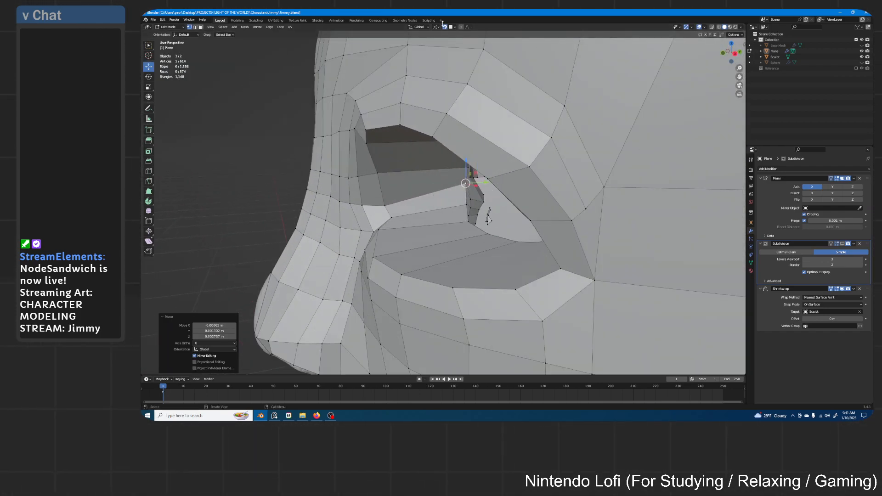
- Add a loop cut inside the eye socket, slide it close to the eyelid rim, and reposition its inner-corner vertex
{"action": "key", "text": "ctrl+r"}
{"action": "left_click", "coordinate": [455, 184]}
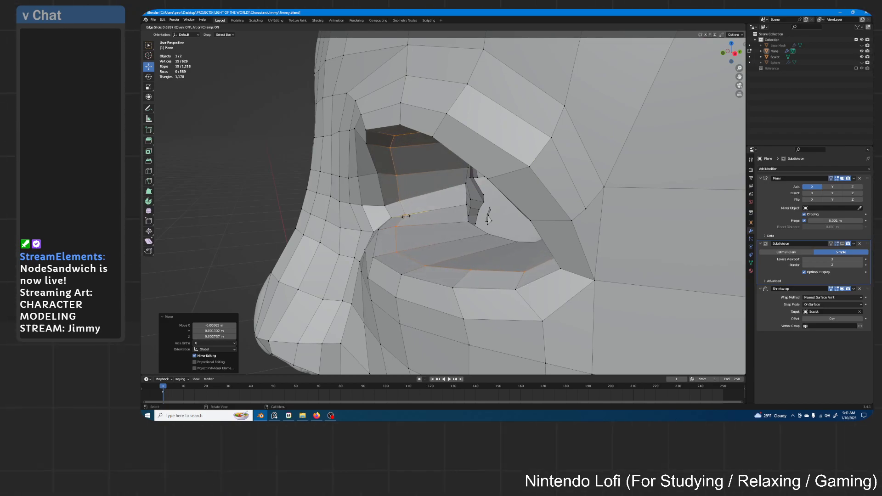
{"action": "left_click", "coordinate": [407, 216]}
{"action": "middle_click_drag", "start_coordinate": [436, 199], "coordinate": [443, 178]}
{"action": "left_click", "coordinate": [442, 178]}
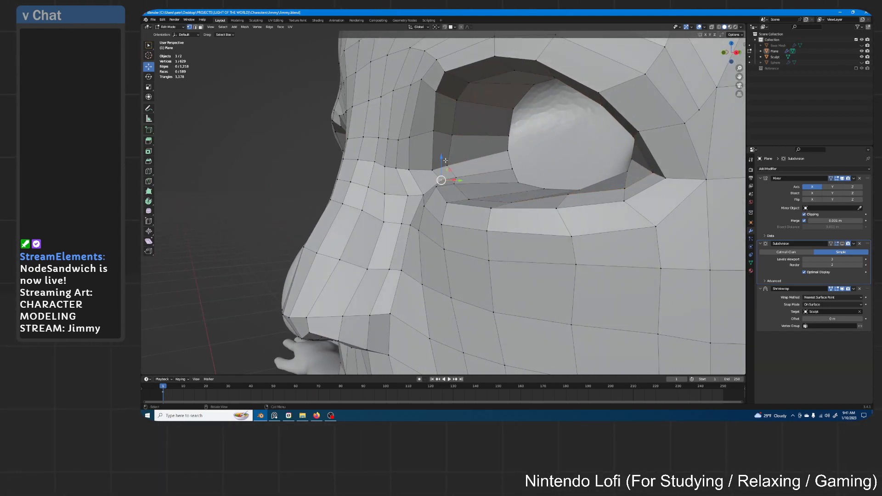
{"action": "left_click_drag", "start_coordinate": [441, 177], "coordinate": [435, 179]}
{"action": "middle_click_drag", "start_coordinate": [448, 135], "coordinate": [447, 130]}
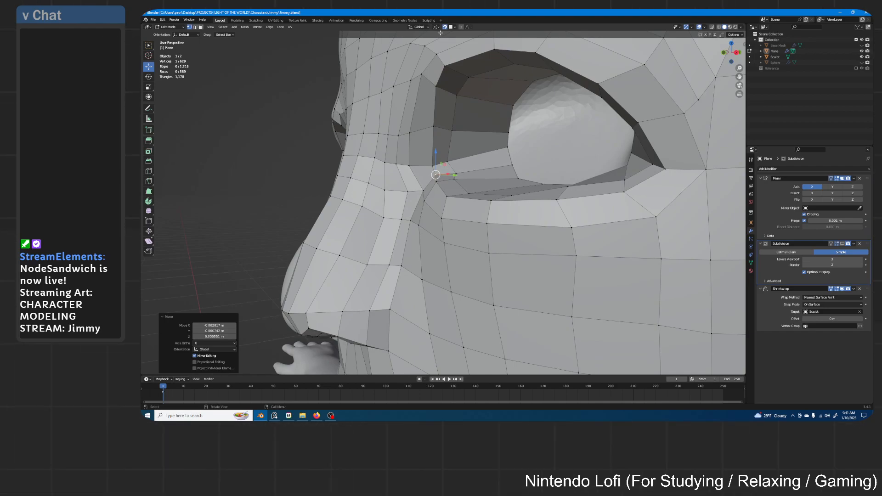
{"action": "key", "text": "alt+a"}
{"action": "key", "text": "c"}
{"action": "left_click_drag", "start_coordinate": [465, 73], "coordinate": [474, 63]}
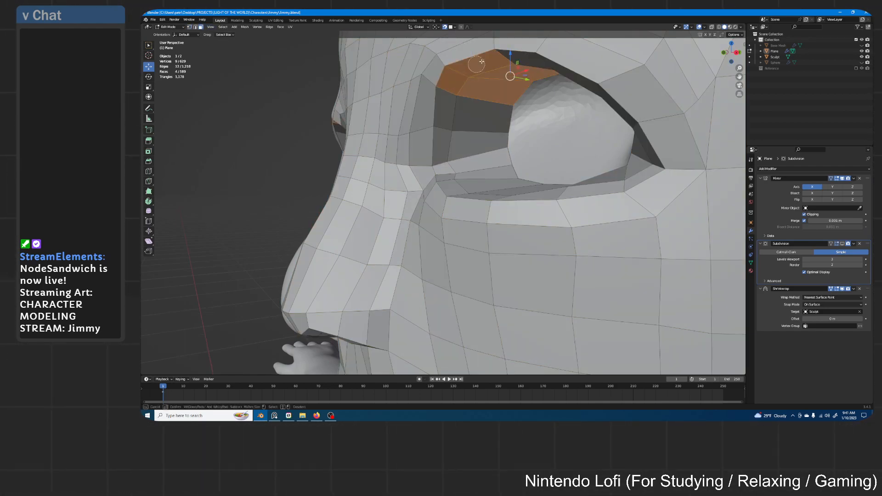
{"action": "key", "text": "alt+a"}
{"action": "left_click_drag", "start_coordinate": [548, 54], "coordinate": [469, 52]}
{"action": "mouse_move", "coordinate": [436, 252]}
{"action": "middle_mouse_down"}
{"action": "mouse_move", "coordinate": [441, 244]}
{"action": "mouse_move", "coordinate": [436, 251]}
{"action": "middle_mouse_up"}
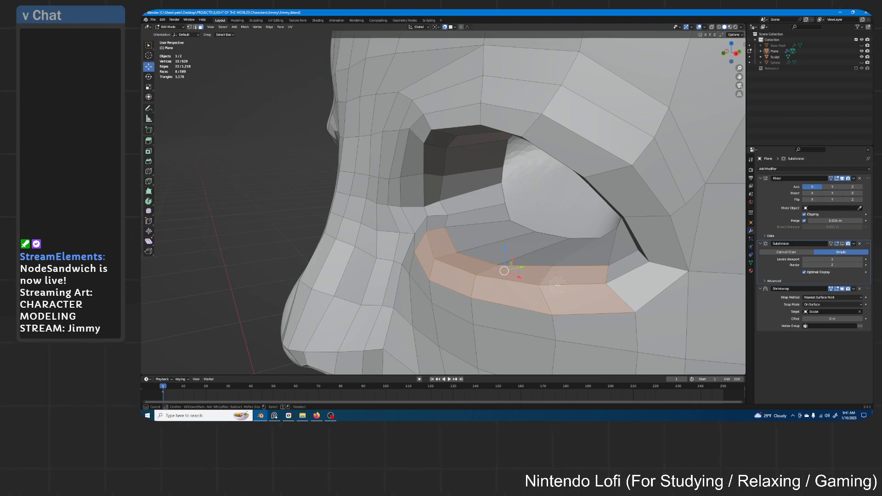
{"action": "right_click", "coordinate": [494, 180]}
{"action": "middle_click_drag", "start_coordinate": [493, 180], "coordinate": [560, 142]}
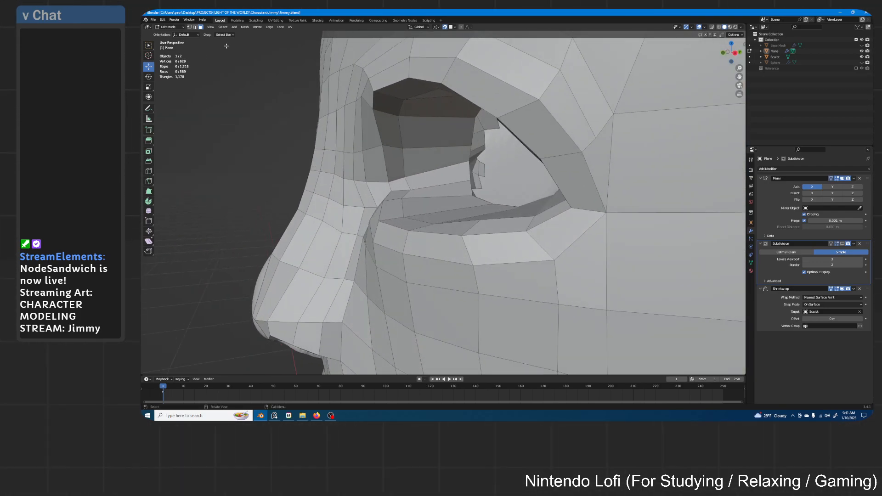
- Examine the eye socket's inner loop and the surrounding face topology from several distances and angles
{"action": "middle_click_drag", "start_coordinate": [421, 93], "coordinate": [491, 132]}
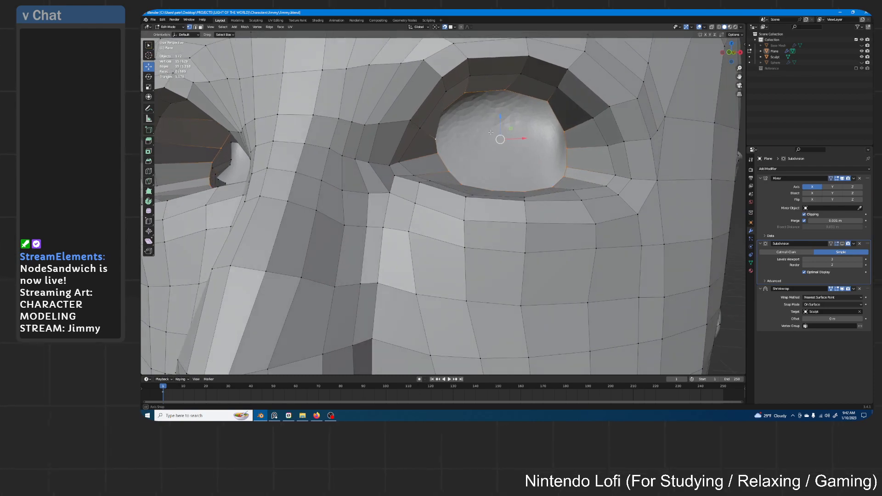
{"action": "scroll", "coordinate": [491, 133], "scroll_direction": "down", "scroll_amount": 8}
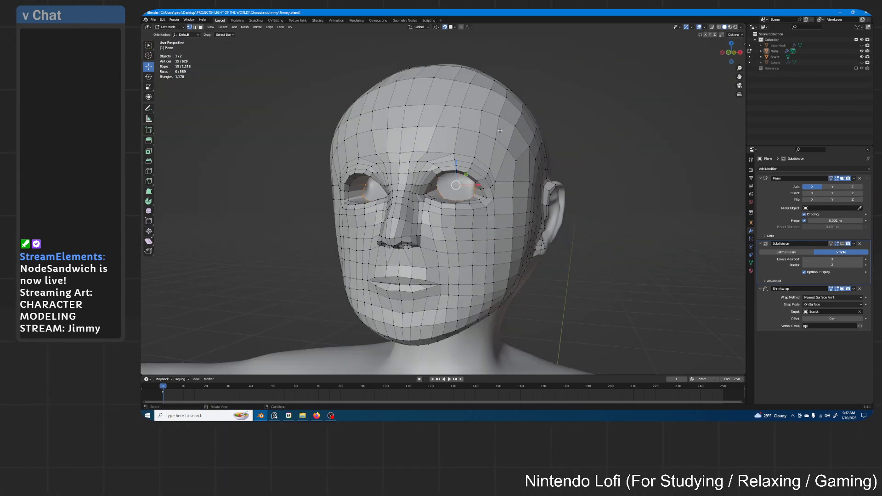
{"action": "scroll", "coordinate": [514, 132], "scroll_direction": "up", "scroll_amount": 5}
{"action": "middle_click_drag", "start_coordinate": [507, 132], "coordinate": [498, 137]}
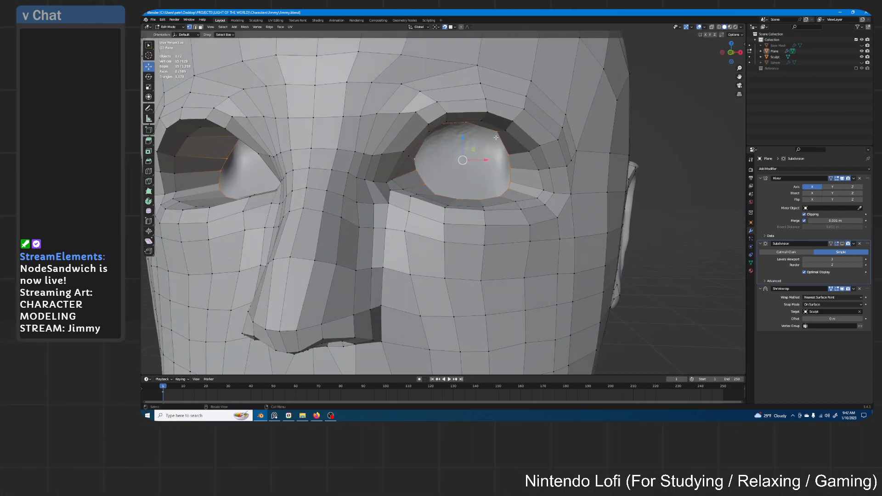
{"action": "scroll", "coordinate": [498, 137], "scroll_direction": "down", "scroll_amount": 2}
{"action": "scroll", "coordinate": [498, 137], "scroll_direction": "up", "scroll_amount": 1}
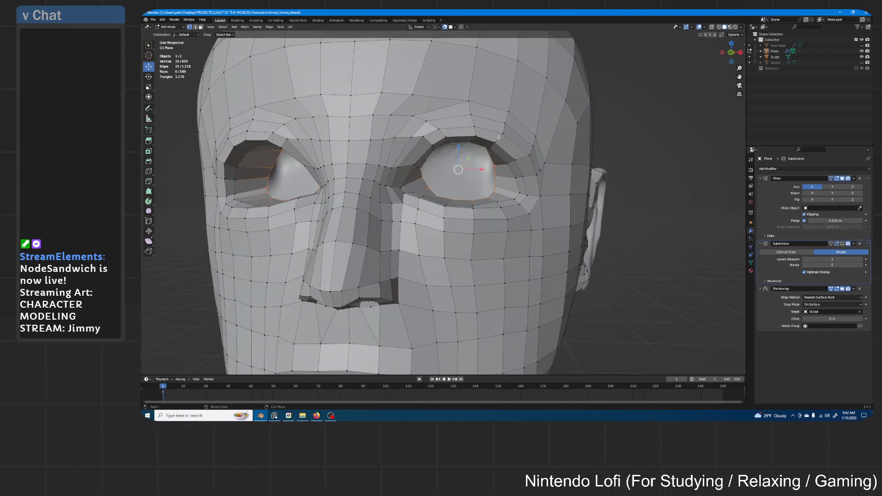
{"action": "scroll", "coordinate": [498, 138], "scroll_direction": "down", "scroll_amount": 3}
{"action": "middle_click_drag", "start_coordinate": [480, 170], "coordinate": [447, 193]}
{"action": "scroll", "coordinate": [454, 167], "scroll_direction": "up", "scroll_amount": 4}
{"action": "scroll", "coordinate": [455, 168], "scroll_direction": "down", "scroll_amount": 2}
{"action": "scroll", "coordinate": [460, 156], "scroll_direction": "up", "scroll_amount": 4}
{"action": "scroll", "coordinate": [459, 155], "scroll_direction": "down", "scroll_amount": 3}
{"action": "scroll", "coordinate": [447, 193], "scroll_direction": "down", "scroll_amount": 2}
{"action": "middle_click_drag", "start_coordinate": [577, 143], "coordinate": [509, 177]}
- Select the vertical edge loop running from the upper eyelid over the forehead and dissolve its edges
{"action": "key", "text": "alt+a"}
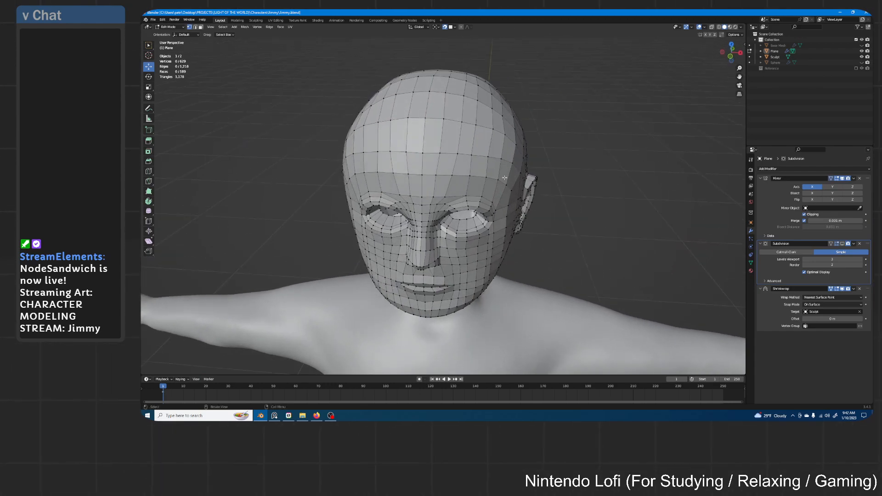
{"action": "scroll", "coordinate": [488, 179], "scroll_direction": "up", "scroll_amount": 4}
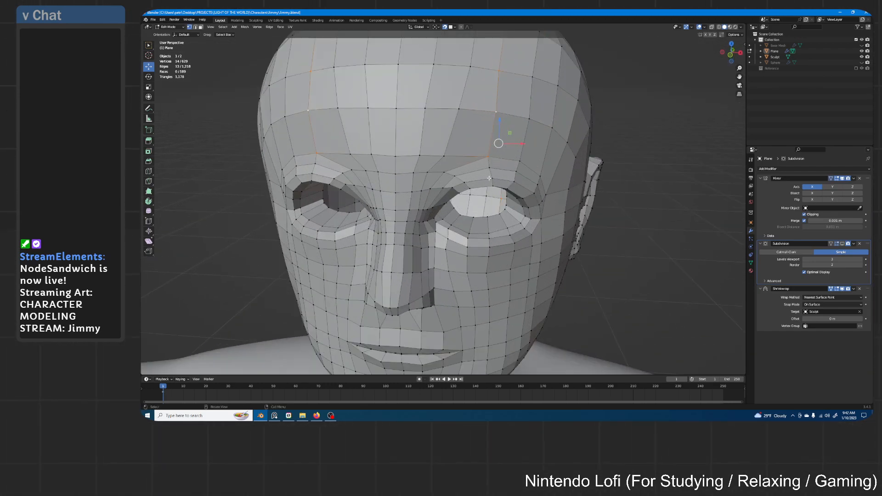
{"action": "scroll", "coordinate": [599, 154], "scroll_direction": "down", "scroll_amount": 2}
{"action": "scroll", "coordinate": [597, 136], "scroll_direction": "up", "scroll_amount": 3}
{"action": "mouse_move", "coordinate": [599, 154]}
{"action": "middle_mouse_down"}
{"action": "mouse_move", "coordinate": [593, 132]}
{"action": "mouse_move", "coordinate": [535, 142]}
{"action": "mouse_move", "coordinate": [476, 131]}
{"action": "mouse_move", "coordinate": [509, 128]}
{"action": "mouse_move", "coordinate": [599, 146]}
{"action": "middle_mouse_up"}
{"action": "scroll", "coordinate": [591, 137], "scroll_direction": "down", "scroll_amount": 4}
{"action": "scroll", "coordinate": [591, 137], "scroll_direction": "down", "scroll_amount": 3}
{"action": "scroll", "coordinate": [600, 146], "scroll_direction": "up", "scroll_amount": 7}
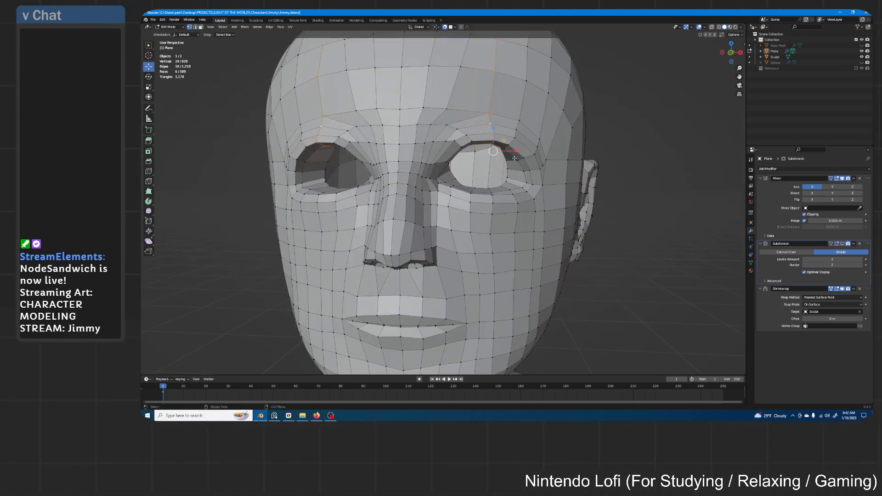
{"action": "mouse_move", "coordinate": [496, 135]}
{"action": "middle_mouse_down"}
{"action": "mouse_move", "coordinate": [516, 136]}
{"action": "mouse_move", "coordinate": [491, 138]}
{"action": "mouse_move", "coordinate": [490, 114]}
{"action": "mouse_move", "coordinate": [448, 119]}
{"action": "mouse_move", "coordinate": [522, 144]}
{"action": "mouse_move", "coordinate": [501, 148]}
{"action": "mouse_move", "coordinate": [490, 134]}
{"action": "middle_mouse_up"}
{"action": "scroll", "coordinate": [472, 136], "scroll_direction": "down", "scroll_amount": 5}
{"action": "scroll", "coordinate": [520, 141], "scroll_direction": "up", "scroll_amount": 3}
{"action": "scroll", "coordinate": [519, 144], "scroll_direction": "up", "scroll_amount": 1}
{"action": "scroll", "coordinate": [514, 145], "scroll_direction": "up", "scroll_amount": 2}
{"action": "scroll", "coordinate": [490, 133], "scroll_direction": "down", "scroll_amount": 3}
{"action": "scroll", "coordinate": [491, 132], "scroll_direction": "up", "scroll_amount": 2}
{"action": "scroll", "coordinate": [490, 132], "scroll_direction": "down", "scroll_amount": 3}
{"action": "key", "text": "x"}
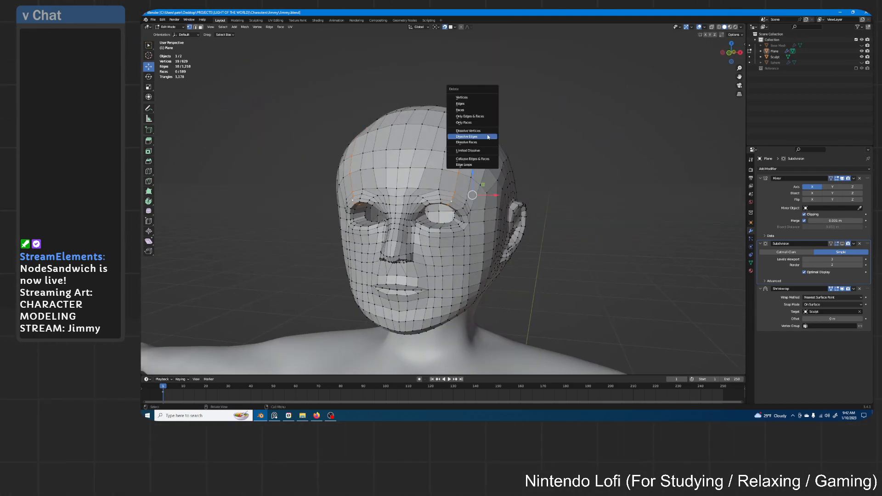
{"action": "left_click", "coordinate": [488, 138]}
- Edge-slide the neighbouring vertical forehead loop toward the temple to even out the face spacing
{"action": "middle_click_drag", "start_coordinate": [489, 138], "coordinate": [480, 147]}
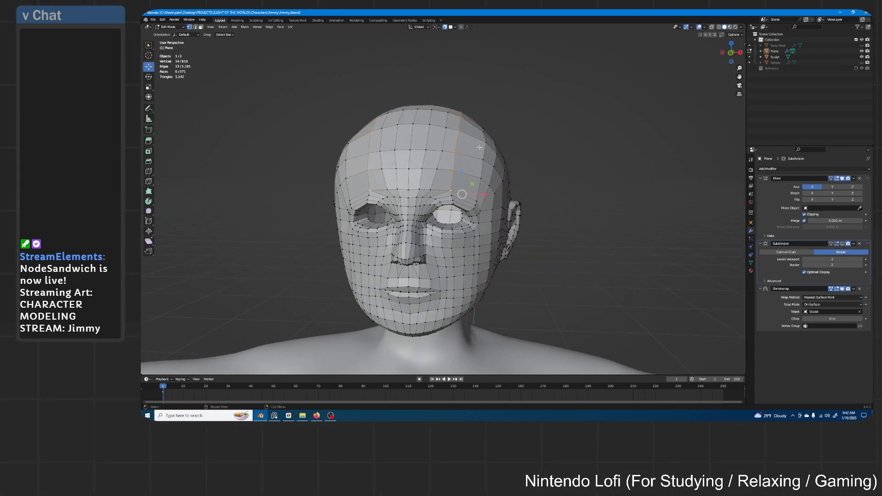
{"action": "key", "text": "g"}
{"action": "key", "text": "g"}
{"action": "key", "text": "g"}
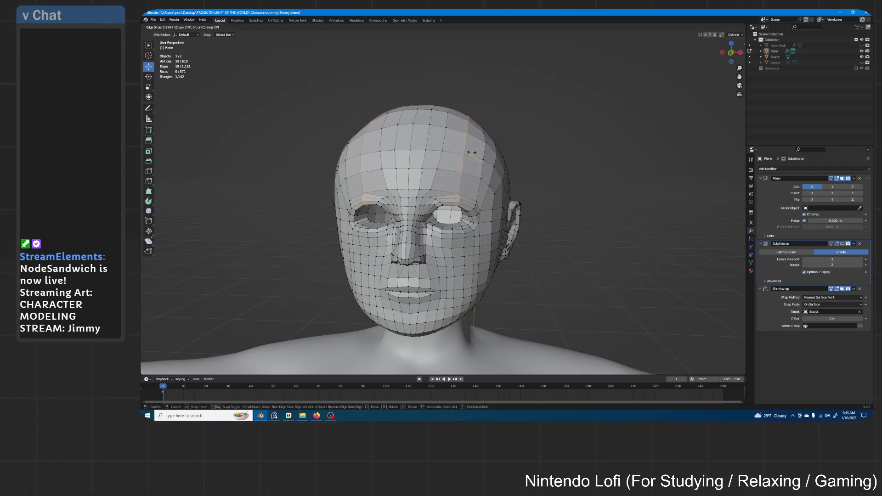
{"action": "left_click", "coordinate": [472, 151]}
- Edge-slide the brow loop across the nose bridge slightly upward, and check the vertical loop from forehead to nose
{"action": "scroll", "coordinate": [446, 202], "scroll_direction": "up", "scroll_amount": 5}
{"action": "left_click", "coordinate": [429, 200], "text": "alt"}
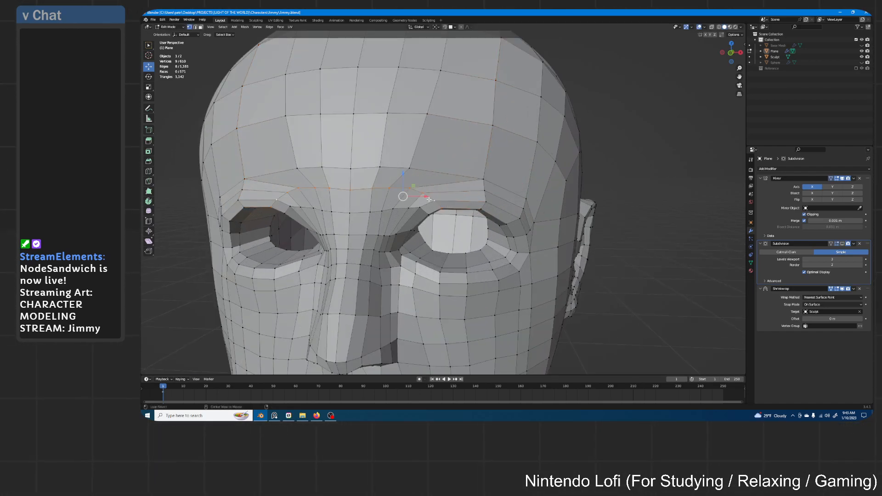
{"action": "key", "text": "g"}
{"action": "key", "text": "g"}
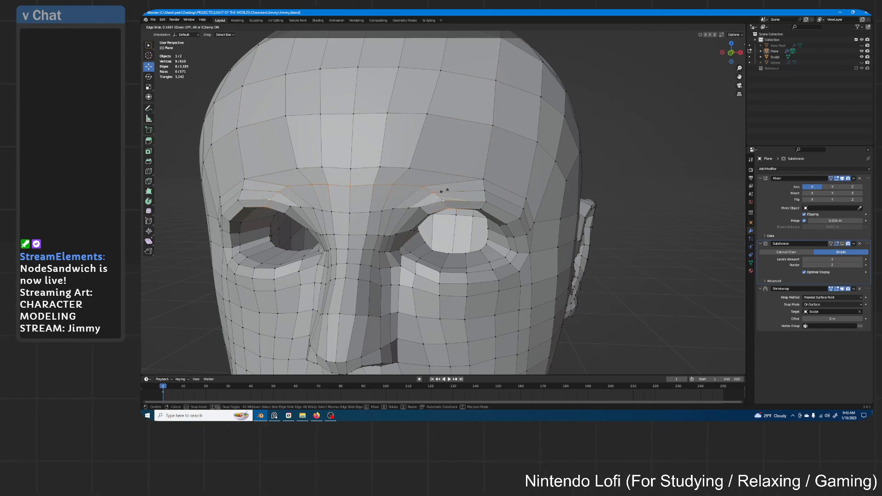
{"action": "left_click", "coordinate": [444, 190]}
{"action": "left_click", "coordinate": [416, 151], "text": "alt"}
{"action": "scroll", "coordinate": [416, 151], "scroll_direction": "down", "scroll_amount": 4}
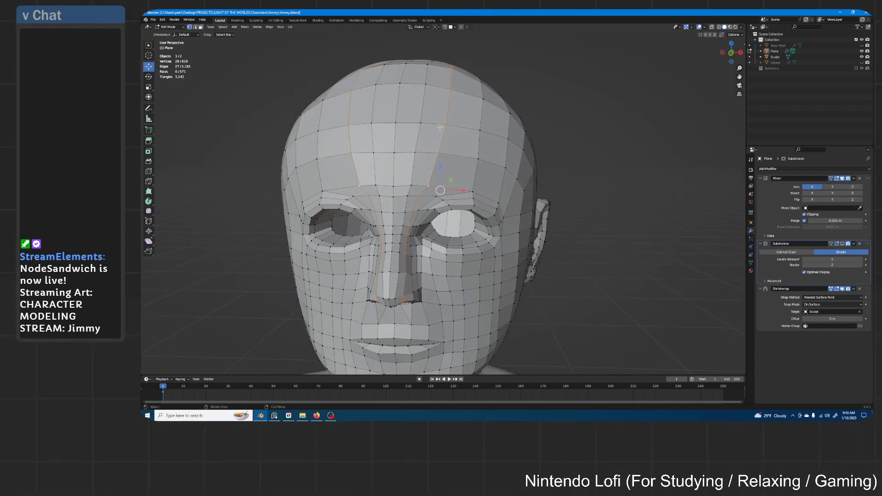
{"action": "middle_click_drag", "start_coordinate": [465, 78], "coordinate": [448, 150]}
- Close the eye socket's inner loop with a grid fill and adjust its span to balance the rows and columns
{"action": "scroll", "coordinate": [497, 182], "scroll_direction": "up", "scroll_amount": 4}
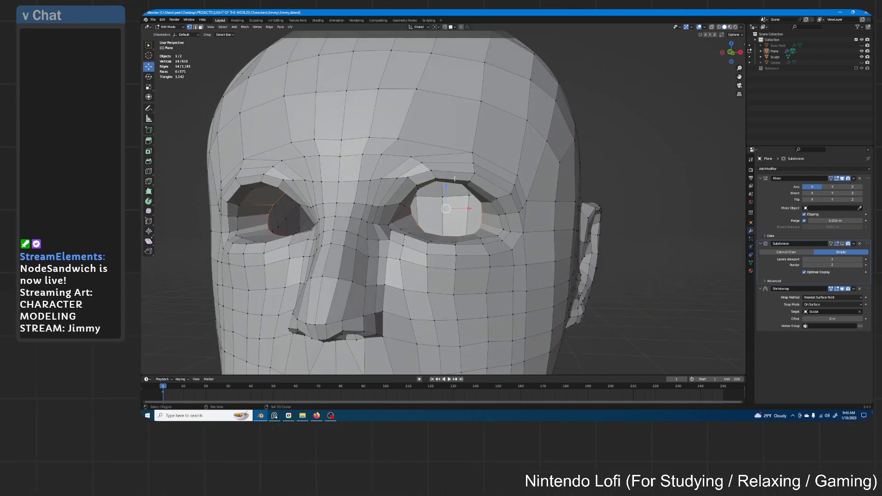
{"action": "scroll", "coordinate": [455, 179], "scroll_direction": "up", "scroll_amount": 4}
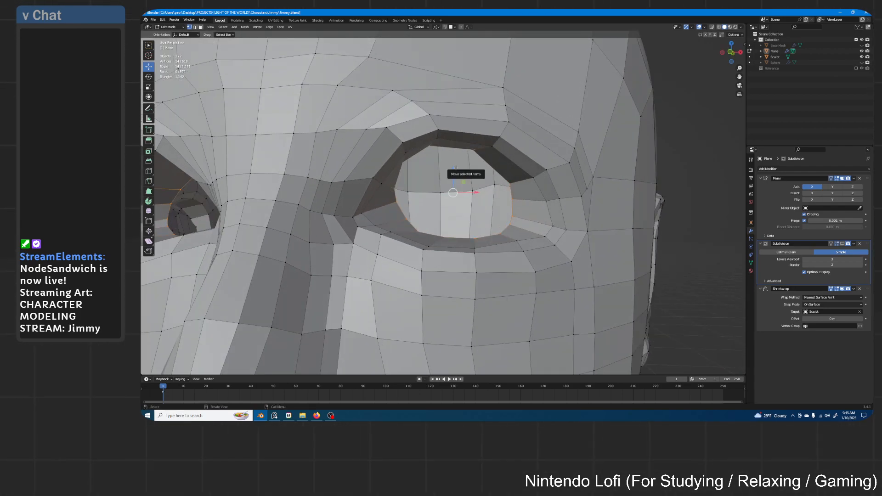
{"action": "key", "text": "F3"}
{"action": "key", "text": "Return"}
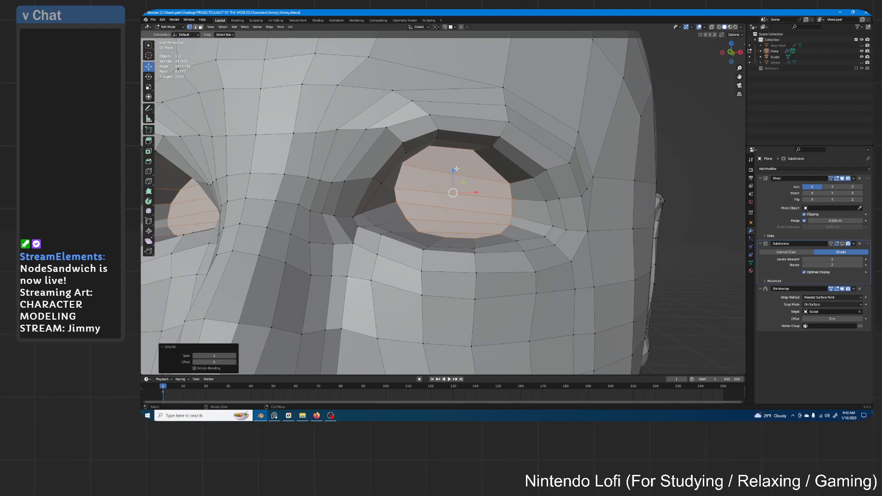
{"action": "left_click", "coordinate": [235, 356]}
{"action": "left_click", "coordinate": [235, 356]}
{"action": "left_click", "coordinate": [236, 356]}
{"action": "left_click", "coordinate": [236, 356]}
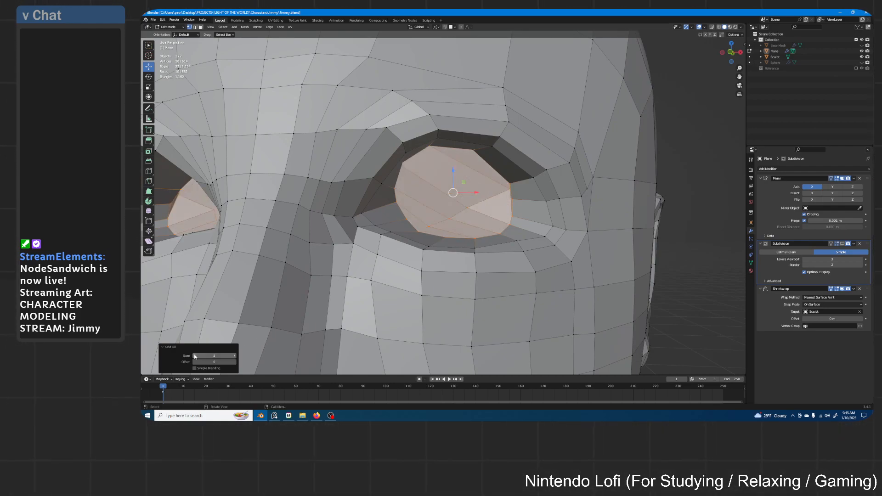
{"action": "left_click", "coordinate": [194, 356]}
{"action": "left_click", "coordinate": [195, 356]}
{"action": "left_click", "coordinate": [194, 356]}
{"action": "left_click", "coordinate": [236, 357]}
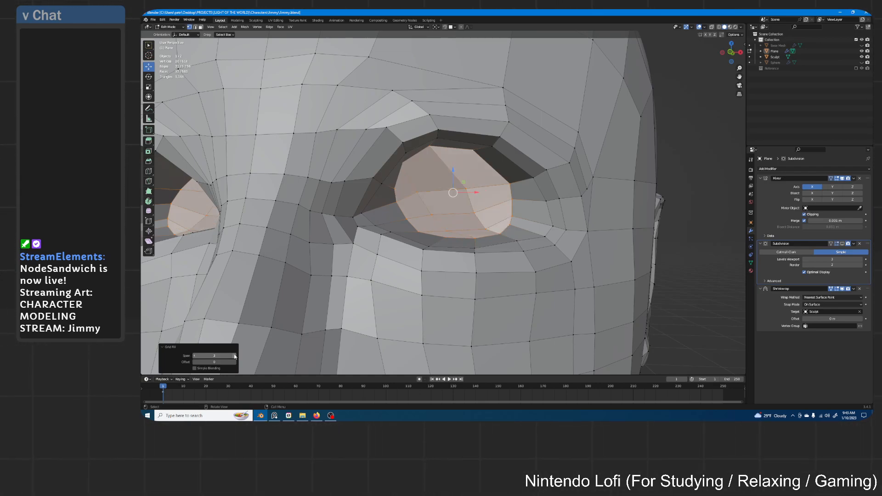
{"action": "left_click", "coordinate": [235, 357]}
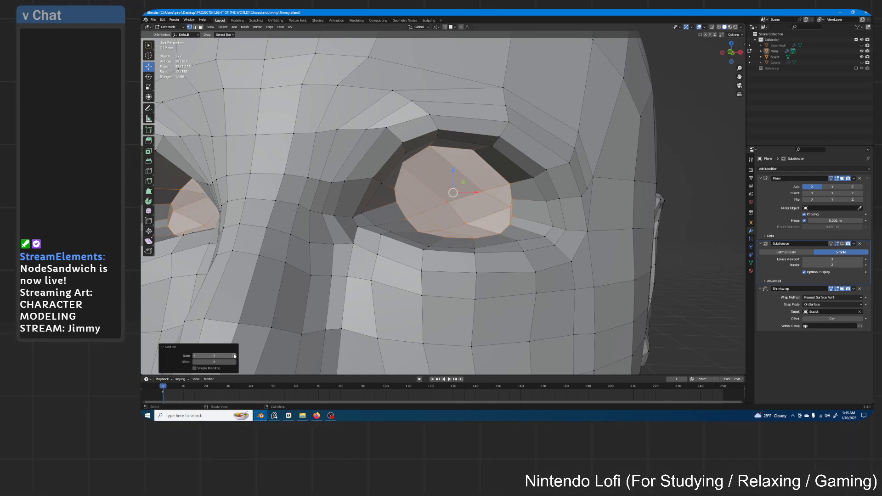
{"action": "left_click", "coordinate": [194, 356]}
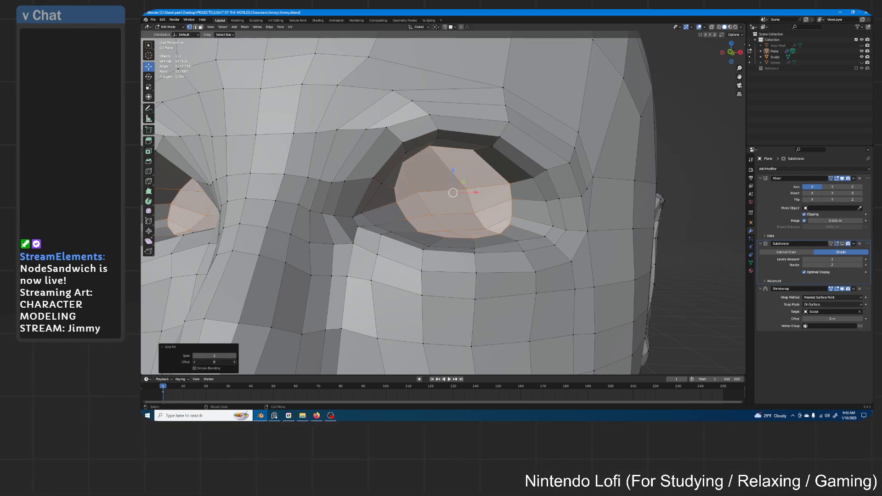
- Set the grid fill's offset to -1 so its edges run roughly horizontal and vertical across the socket
{"action": "left_click", "coordinate": [234, 362]}
{"action": "left_click", "coordinate": [235, 362]}
{"action": "left_click", "coordinate": [235, 362]}
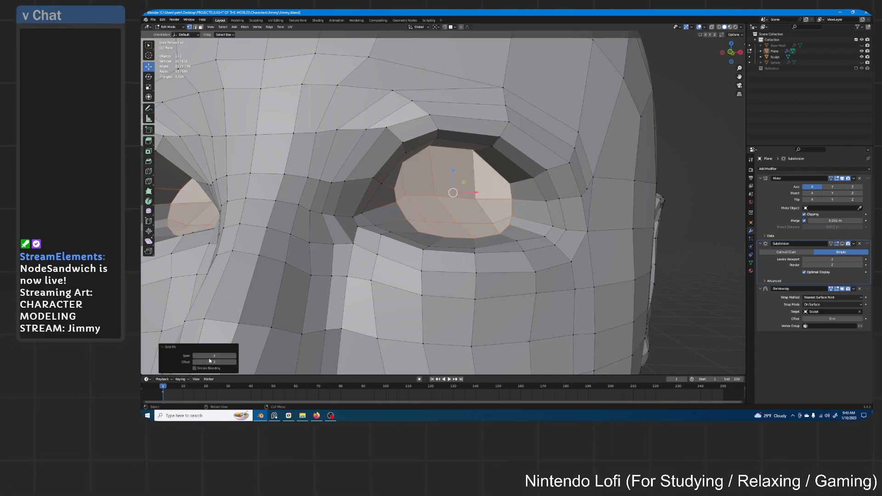
{"action": "left_click", "coordinate": [194, 362]}
{"action": "left_click", "coordinate": [194, 362]}
{"action": "left_click", "coordinate": [195, 362]}
{"action": "left_click", "coordinate": [194, 362]}
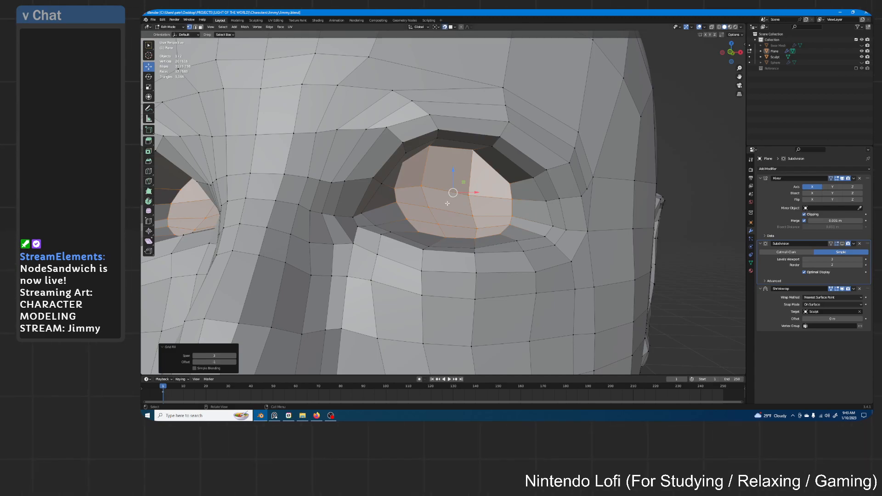
- Reposition the inner vertices of the eye socket's grid fill, raising its middle rows toward an even spacing
{"action": "left_click", "coordinate": [423, 186]}
{"action": "scroll", "coordinate": [423, 186], "scroll_direction": "up", "scroll_amount": 3}
{"action": "key", "text": "g"}
{"action": "left_click", "coordinate": [497, 198]}
{"action": "left_click", "coordinate": [497, 198]}
{"action": "key", "text": "g"}
{"action": "left_click", "coordinate": [497, 174]}
{"action": "left_click", "coordinate": [481, 223]}
{"action": "key", "text": "g"}
{"action": "left_click", "coordinate": [477, 201]}
{"action": "left_click", "coordinate": [425, 216]}
{"action": "key", "text": "g"}
{"action": "left_click", "coordinate": [426, 205]}
- Raise the two lowest inner vertices of the socket fill slightly away from the lower rim
{"action": "left_click", "coordinate": [436, 239]}
{"action": "key", "text": "g"}
{"action": "left_click", "coordinate": [432, 228]}
{"action": "left_click", "coordinate": [486, 243]}
{"action": "key", "text": "g"}
{"action": "left_click", "coordinate": [484, 234]}
- Straighten the fill's outer column and level its two upper inner vertices
{"action": "left_click", "coordinate": [478, 204]}
{"action": "key", "text": "g"}
{"action": "left_click", "coordinate": [485, 203]}
{"action": "left_click", "coordinate": [477, 180]}
{"action": "key", "text": "g"}
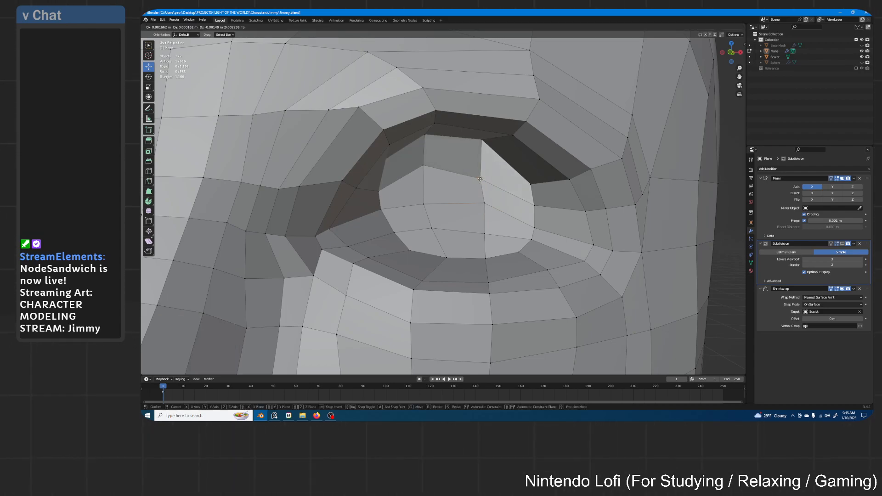
{"action": "left_click", "coordinate": [485, 173]}
{"action": "left_click", "coordinate": [423, 165]}
{"action": "key", "text": "g"}
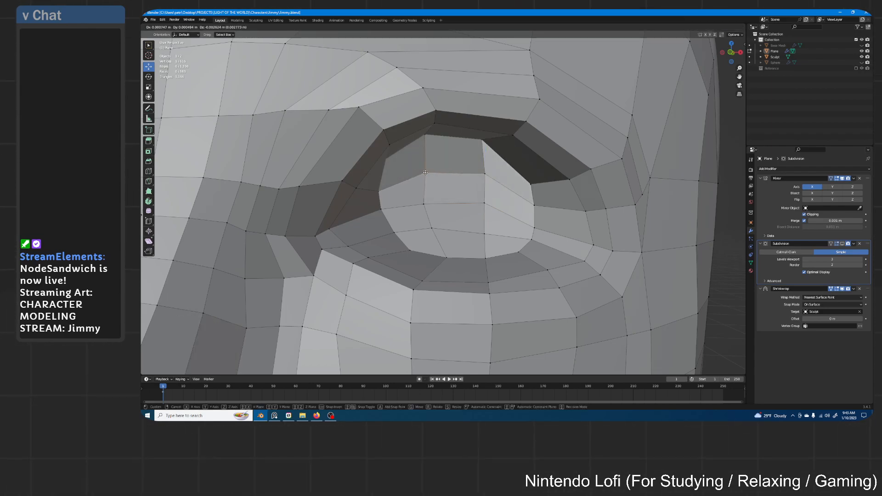
{"action": "left_click", "coordinate": [426, 173]}
- Add one centred loop cut around the eye socket's inner wall and adjust a single nearby vertex
{"action": "middle_click_drag", "start_coordinate": [425, 172], "coordinate": [353, 203]}
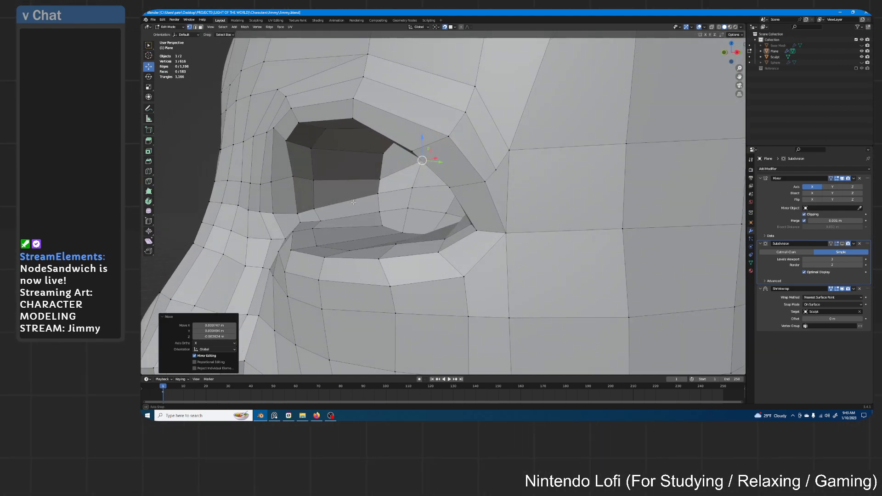
{"action": "right_click", "coordinate": [354, 175]}
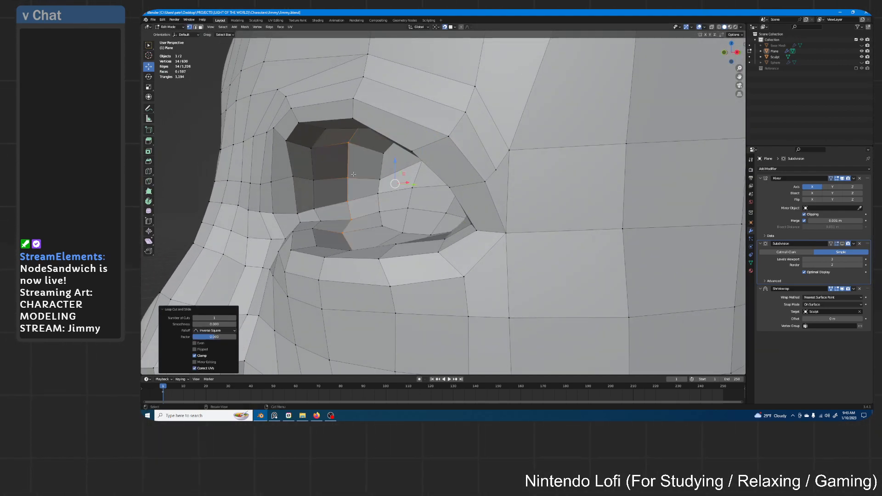
{"action": "middle_click_drag", "start_coordinate": [377, 168], "coordinate": [442, 186]}
{"action": "left_click", "coordinate": [545, 123]}
{"action": "key", "text": "g"}
{"action": "left_click", "coordinate": [524, 144]}
- Move vertices of the upper horizontal loop across the back of the head to even out its curve
{"action": "scroll", "coordinate": [434, 186], "scroll_direction": "down", "scroll_amount": 3}
{"action": "scroll", "coordinate": [480, 180], "scroll_direction": "down", "scroll_amount": 4}
{"action": "scroll", "coordinate": [442, 186], "scroll_direction": "up", "scroll_amount": 3}
{"action": "middle_click_drag", "start_coordinate": [504, 229], "coordinate": [489, 151]}
{"action": "scroll", "coordinate": [493, 134], "scroll_direction": "up", "scroll_amount": 4}
{"action": "key", "text": "g"}
{"action": "left_click", "coordinate": [486, 144]}
{"action": "left_click", "coordinate": [446, 156]}
{"action": "key", "text": "g"}
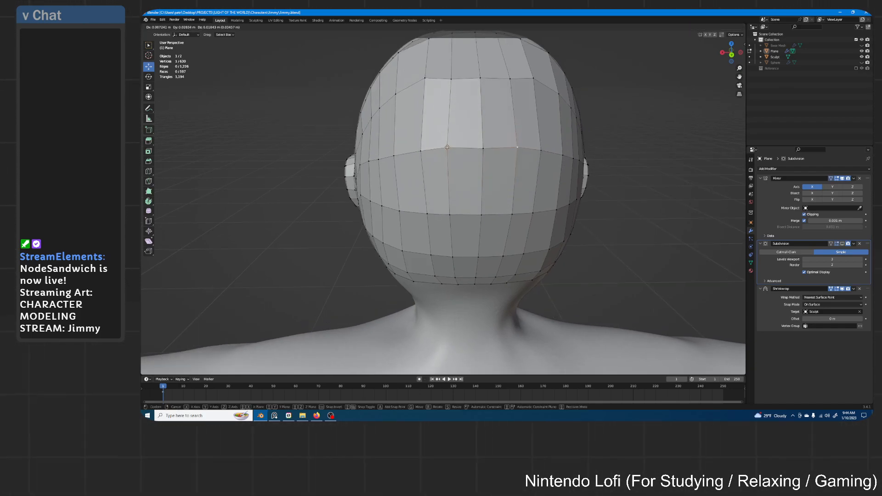
{"action": "left_click", "coordinate": [447, 147]}
{"action": "left_click", "coordinate": [449, 150]}
{"action": "left_click", "coordinate": [419, 150]}
{"action": "key", "text": "g"}
{"action": "left_click", "coordinate": [417, 148]}
- Select the open edge loop under the jaw and skull and try extruding it straight down along Z over the neck
{"action": "middle_click_drag", "start_coordinate": [414, 148], "coordinate": [494, 182]}
{"action": "scroll", "coordinate": [556, 167], "scroll_direction": "down", "scroll_amount": 4}
{"action": "scroll", "coordinate": [528, 206], "scroll_direction": "up", "scroll_amount": 4}
{"action": "left_click", "coordinate": [490, 151], "text": "alt"}
{"action": "key", "text": "KP_3"}
{"action": "scroll", "coordinate": [491, 142], "scroll_direction": "up", "scroll_amount": 2}
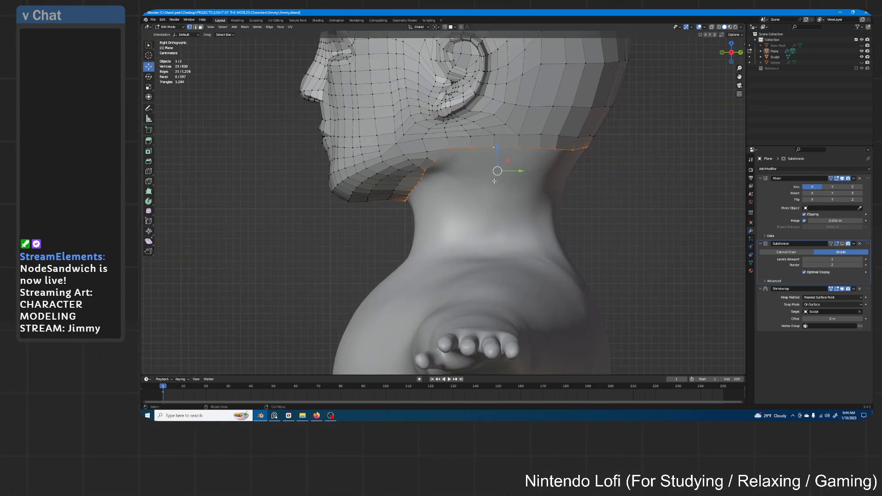
{"action": "key", "text": "s"}
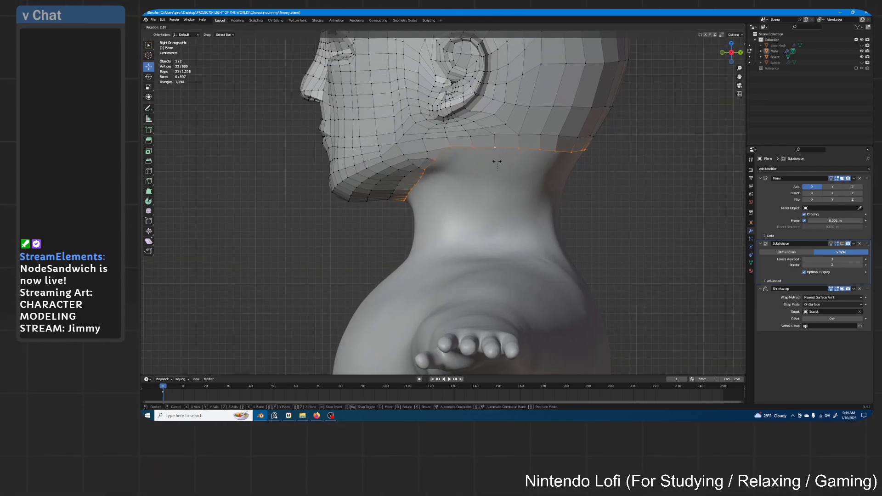
{"action": "right_click", "coordinate": [498, 159]}
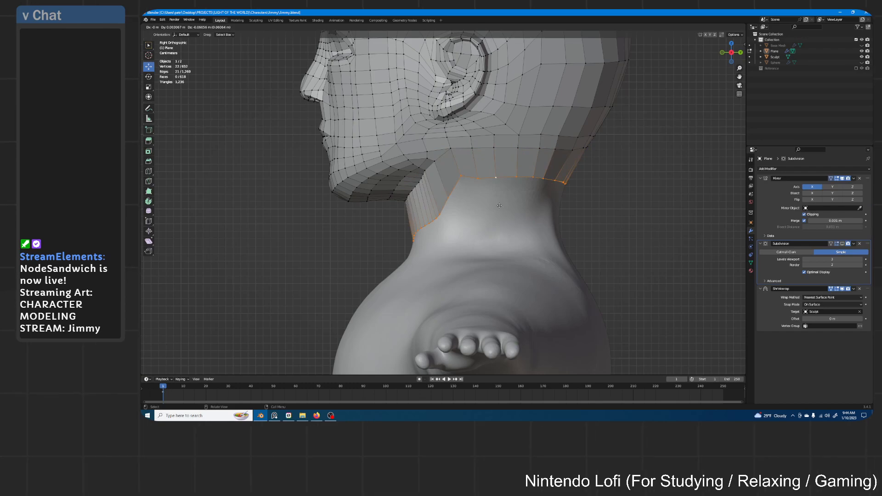
{"action": "key", "text": "z"}
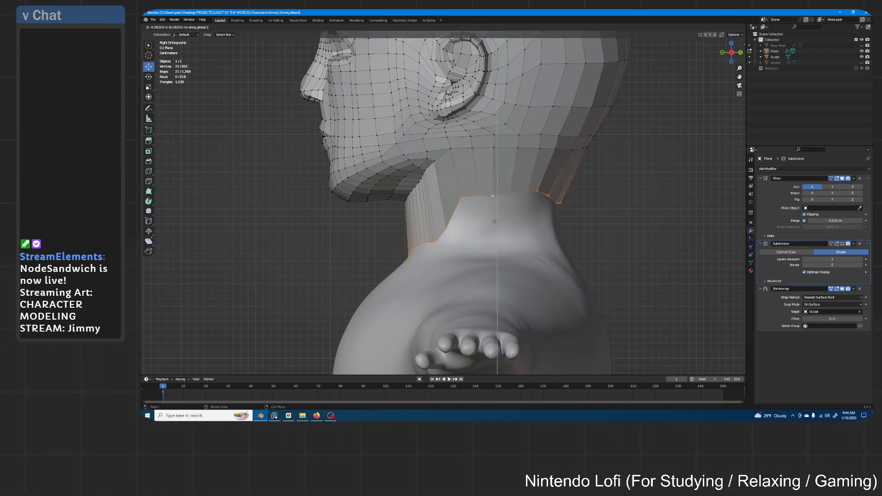
{"action": "left_click", "coordinate": [563, 202]}
- Flatten the extruded neck edge loop by scaling it to 0 along Z
{"action": "key", "text": "s"}
{"action": "key", "text": "z"}
{"action": "key", "text": "0"}
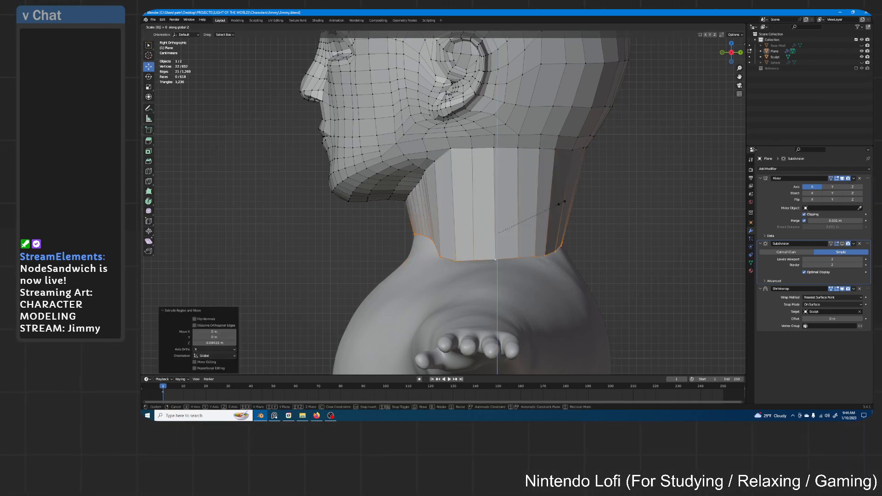
{"action": "key", "text": "Return"}
- Examine how the extruded neck faces fit the sculpted neck and shoulders from the front and side
{"action": "middle_click_drag", "start_coordinate": [544, 172], "coordinate": [478, 141]}
{"action": "middle_click_drag", "start_coordinate": [593, 161], "coordinate": [501, 166]}
{"action": "middle_click_drag", "start_coordinate": [652, 195], "coordinate": [502, 214]}
{"action": "scroll", "coordinate": [502, 214], "scroll_direction": "up", "scroll_amount": 3}
{"action": "middle_click_drag", "start_coordinate": [450, 239], "coordinate": [480, 191], "text": "shift"}
{"action": "scroll", "coordinate": [487, 190], "scroll_direction": "down", "scroll_amount": 2}
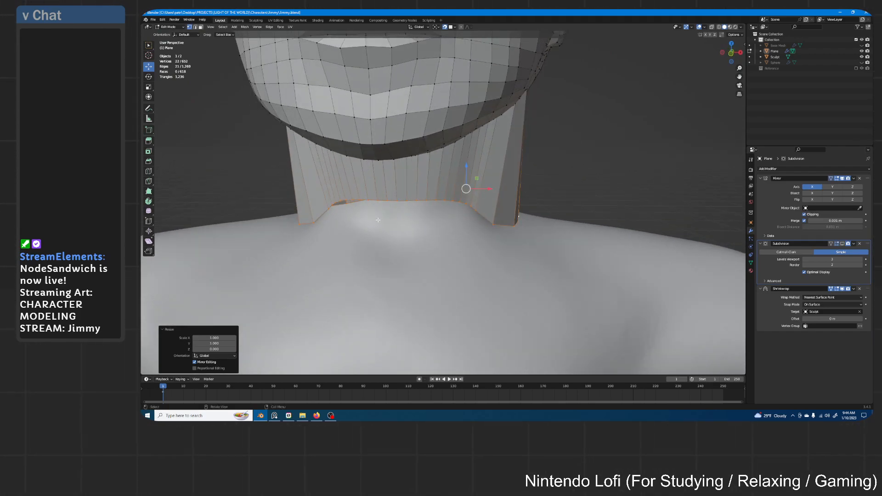
{"action": "middle_click_drag", "start_coordinate": [378, 220], "coordinate": [406, 218]}
{"action": "scroll", "coordinate": [405, 218], "scroll_direction": "down", "scroll_amount": 3}
{"action": "middle_click_drag", "start_coordinate": [472, 212], "coordinate": [504, 235]}
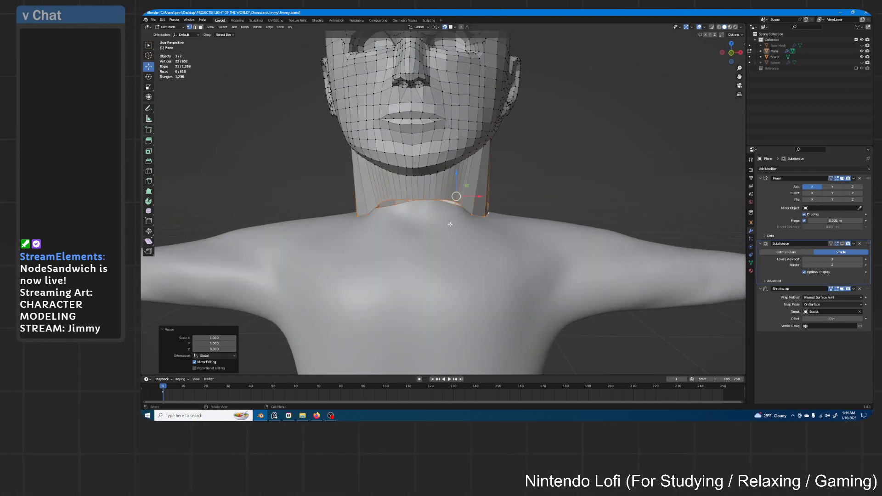
{"action": "middle_click_drag", "start_coordinate": [422, 186], "coordinate": [440, 189]}
{"action": "middle_click_drag", "start_coordinate": [416, 167], "coordinate": [403, 183]}
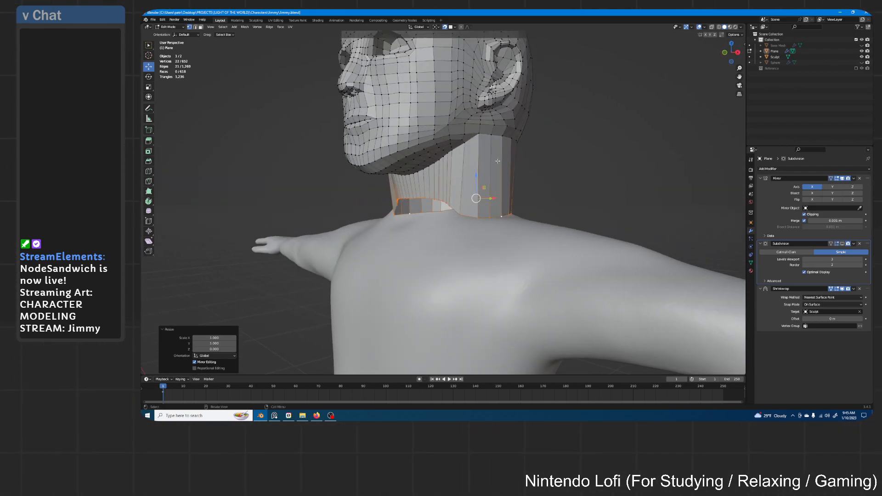
- Delete the extruded neck vertices and switch to Object Mode with the whole head in view
{"action": "key", "text": "x"}
{"action": "left_click", "coordinate": [484, 124]}
{"action": "scroll", "coordinate": [474, 128], "scroll_direction": "down", "scroll_amount": 3}
{"action": "middle_click_drag", "start_coordinate": [448, 115], "coordinate": [432, 177], "text": "shift"}
{"action": "middle_click_drag", "start_coordinate": [432, 177], "coordinate": [474, 175]}
{"action": "key", "text": "Tab"}
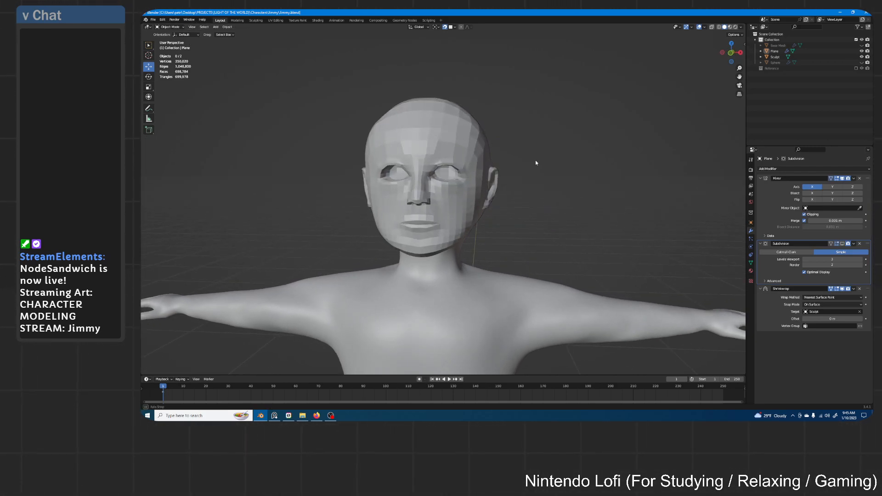
- Show the subdivision modifier's result in the viewport and return to Edit Mode close to the eye
{"action": "middle_click_drag", "start_coordinate": [541, 190], "coordinate": [474, 201]}
{"action": "scroll", "coordinate": [553, 181], "scroll_direction": "up", "scroll_amount": 4}
{"action": "scroll", "coordinate": [473, 202], "scroll_direction": "up", "scroll_amount": 2}
{"action": "scroll", "coordinate": [471, 183], "scroll_direction": "up", "scroll_amount": 2}
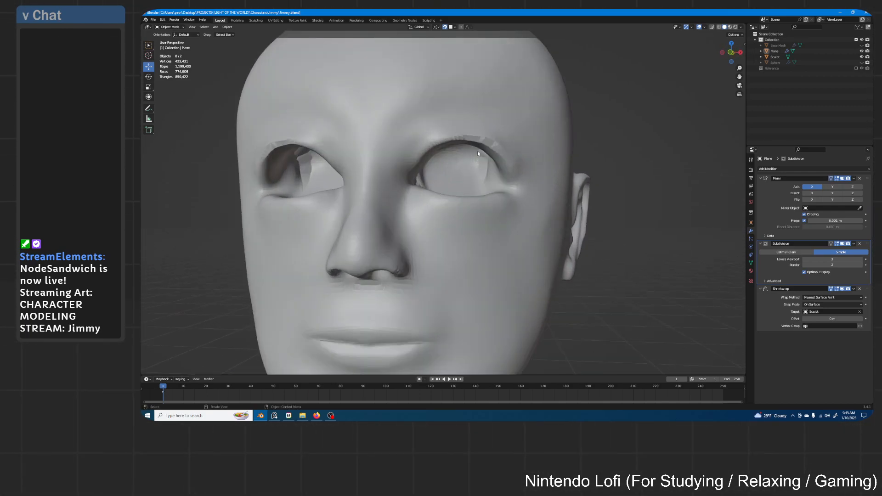
{"action": "key", "text": "Tab"}
{"action": "scroll", "coordinate": [480, 134], "scroll_direction": "up", "scroll_amount": 5}
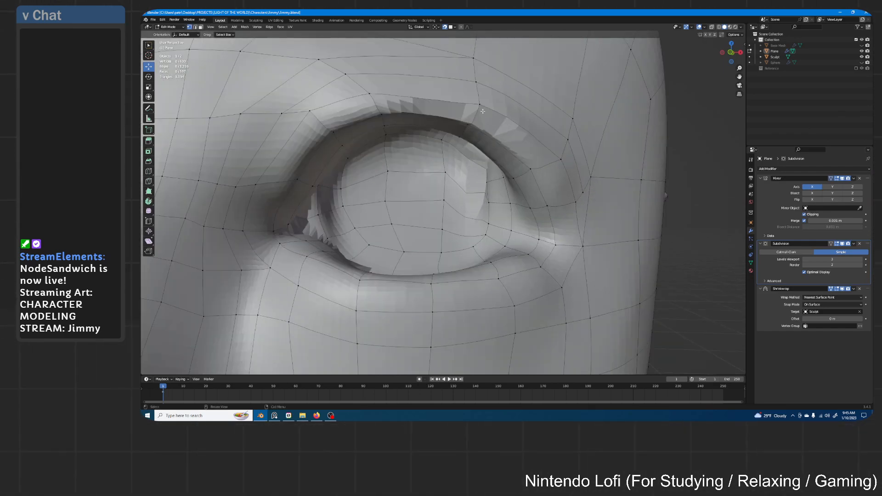
- Move the upper eyelid rim vertices down toward the socket edge to reduce the jagged shrinkwrapped faces
{"action": "scroll", "coordinate": [479, 107], "scroll_direction": "down", "scroll_amount": 4}
{"action": "scroll", "coordinate": [480, 119], "scroll_direction": "up", "scroll_amount": 4}
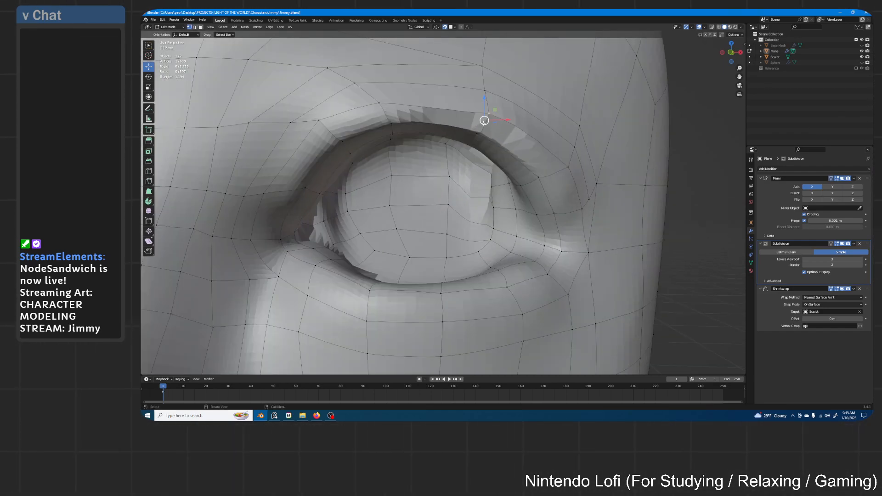
{"action": "key", "text": "g"}
{"action": "left_click", "coordinate": [483, 124]}
{"action": "left_click", "coordinate": [376, 103]}
{"action": "key", "text": "g"}
{"action": "left_click", "coordinate": [384, 110]}
{"action": "left_click", "coordinate": [484, 122]}
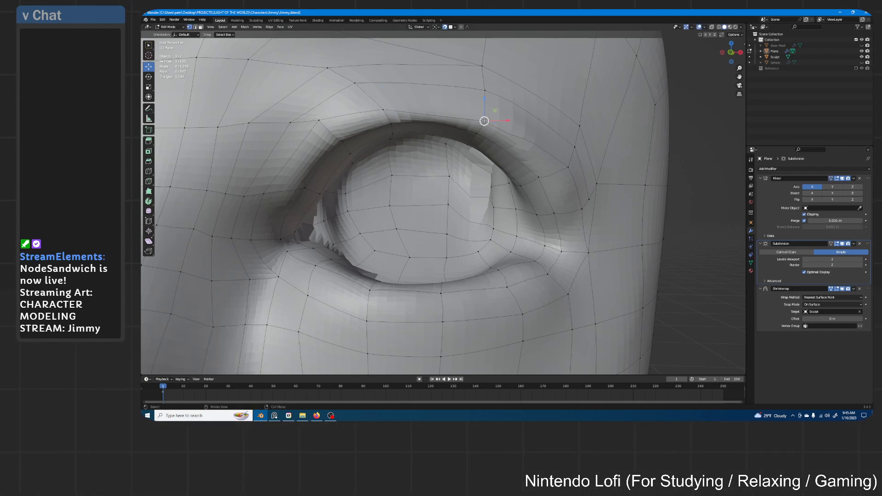
{"action": "left_click", "coordinate": [484, 118]}
- Adjust the vertices at the outer eye corner and along the inner part of the upper eyelid rim
{"action": "left_click", "coordinate": [568, 167]}
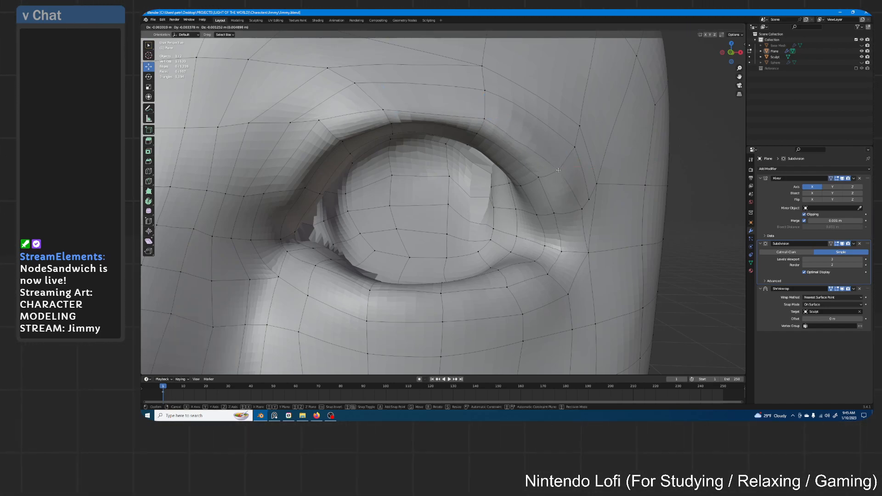
{"action": "left_click", "coordinate": [558, 171]}
{"action": "key", "text": "g"}
{"action": "left_click", "coordinate": [578, 211]}
{"action": "left_click", "coordinate": [321, 122]}
{"action": "key", "text": "g"}
{"action": "left_click", "coordinate": [322, 127]}
{"action": "left_click", "coordinate": [383, 109]}
{"action": "key", "text": "g"}
{"action": "left_click", "coordinate": [388, 108]}
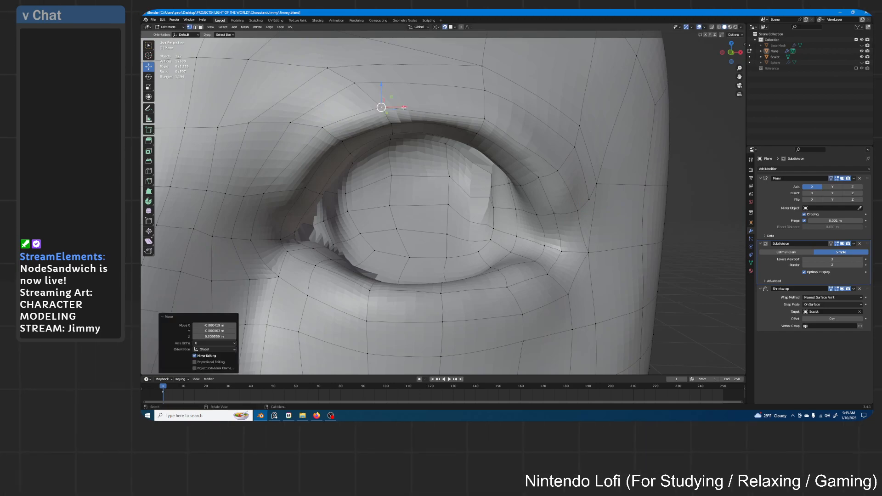
- Compare the eye area with the subdivision hidden and shown, and check the whole head against the body
{"action": "left_click", "coordinate": [844, 245]}
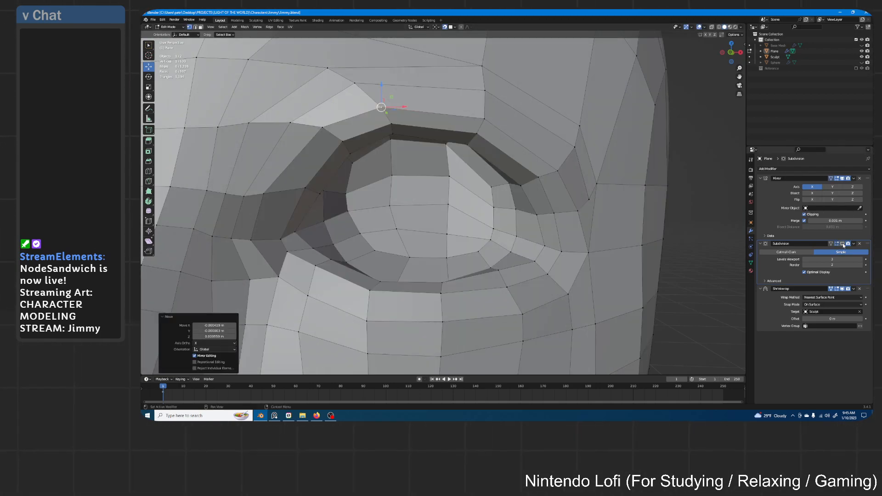
{"action": "scroll", "coordinate": [488, 152], "scroll_direction": "down", "scroll_amount": 4}
{"action": "mouse_move", "coordinate": [489, 152]}
{"action": "middle_mouse_down"}
{"action": "mouse_move", "coordinate": [448, 152]}
{"action": "mouse_move", "coordinate": [506, 156]}
{"action": "middle_mouse_up"}
{"action": "left_click", "coordinate": [843, 244]}
{"action": "scroll", "coordinate": [658, 228], "scroll_direction": "down", "scroll_amount": 4}
{"action": "middle_click_drag", "start_coordinate": [558, 211], "coordinate": [556, 171], "text": "shift"}
{"action": "middle_click_drag", "start_coordinate": [556, 171], "coordinate": [657, 203]}
{"action": "scroll", "coordinate": [453, 200], "scroll_direction": "down", "scroll_amount": 6}
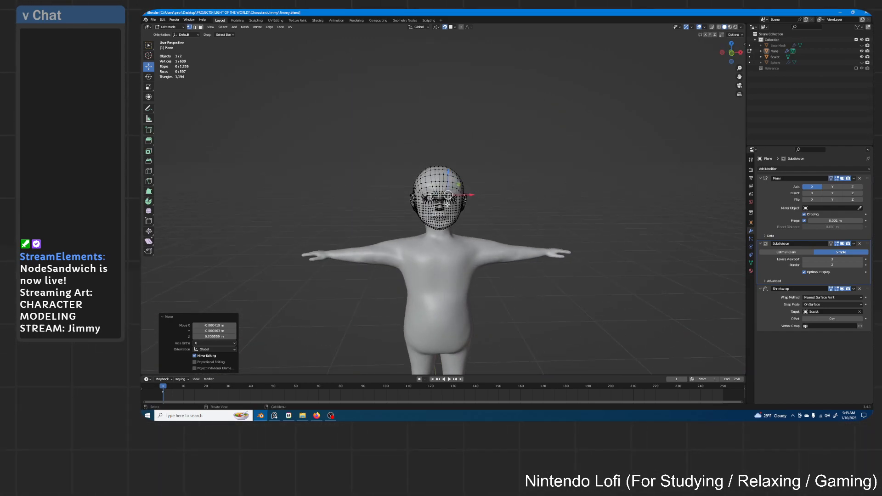
- Reposition vertices along the horizontal loop across the back of the head to even out the quads
{"action": "scroll", "coordinate": [447, 203], "scroll_direction": "up", "scroll_amount": 7}
{"action": "middle_click_drag", "start_coordinate": [447, 203], "coordinate": [361, 205]}
{"action": "scroll", "coordinate": [428, 204], "scroll_direction": "down", "scroll_amount": 2}
{"action": "middle_click_drag", "start_coordinate": [483, 207], "coordinate": [468, 175]}
{"action": "left_click_drag", "start_coordinate": [467, 175], "coordinate": [467, 169]}
{"action": "key", "text": "g"}
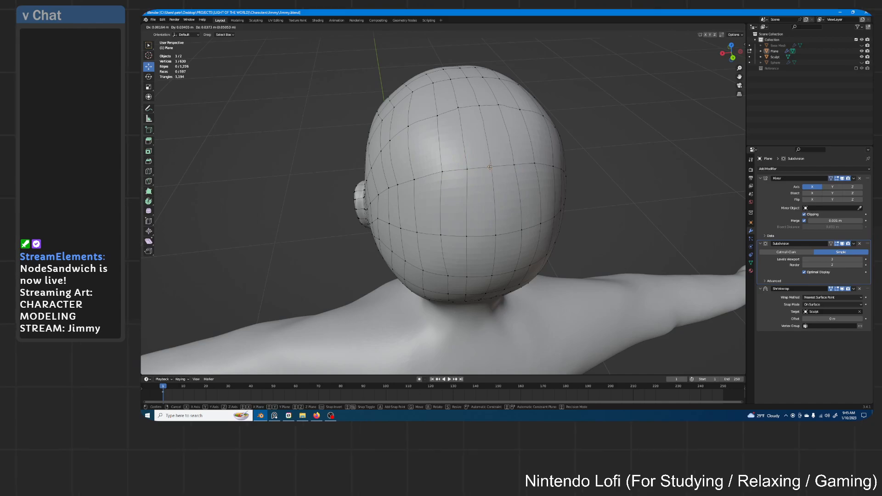
{"action": "left_click", "coordinate": [491, 166]}
{"action": "middle_click_drag", "start_coordinate": [495, 167], "coordinate": [480, 140]}
{"action": "left_click", "coordinate": [460, 151]}
{"action": "left_click", "coordinate": [484, 149]}
{"action": "left_click_drag", "start_coordinate": [480, 140], "coordinate": [479, 137]}
- Nudge the vertices in the lower part of the eye socket to even out the jagged faces
{"action": "middle_click_drag", "start_coordinate": [480, 136], "coordinate": [509, 206]}
{"action": "scroll", "coordinate": [549, 161], "scroll_direction": "down", "scroll_amount": 4}
{"action": "scroll", "coordinate": [550, 162], "scroll_direction": "up", "scroll_amount": 5}
{"action": "middle_click_drag", "start_coordinate": [483, 175], "coordinate": [515, 158]}
{"action": "scroll", "coordinate": [533, 171], "scroll_direction": "up", "scroll_amount": 3}
{"action": "left_click", "coordinate": [514, 159]}
{"action": "left_click_drag", "start_coordinate": [515, 159], "coordinate": [511, 152]}
{"action": "middle_click_drag", "start_coordinate": [511, 152], "coordinate": [505, 175]}
{"action": "scroll", "coordinate": [490, 150], "scroll_direction": "up", "scroll_amount": 4}
{"action": "scroll", "coordinate": [504, 152], "scroll_direction": "up", "scroll_amount": 2}
{"action": "left_click", "coordinate": [506, 247]}
{"action": "left_click", "coordinate": [496, 240]}
{"action": "left_click", "coordinate": [510, 263]}
{"action": "key", "text": "g"}
{"action": "left_click", "coordinate": [498, 258]}
{"action": "left_click", "coordinate": [508, 272]}
{"action": "key", "text": "g"}
{"action": "left_click", "coordinate": [500, 269]}
- Adjust the vertices on the upper interior surface of the eye socket beneath the eyelid
{"action": "middle_click_drag", "start_coordinate": [501, 269], "coordinate": [518, 258]}
{"action": "left_click", "coordinate": [510, 179]}
{"action": "key", "text": "g"}
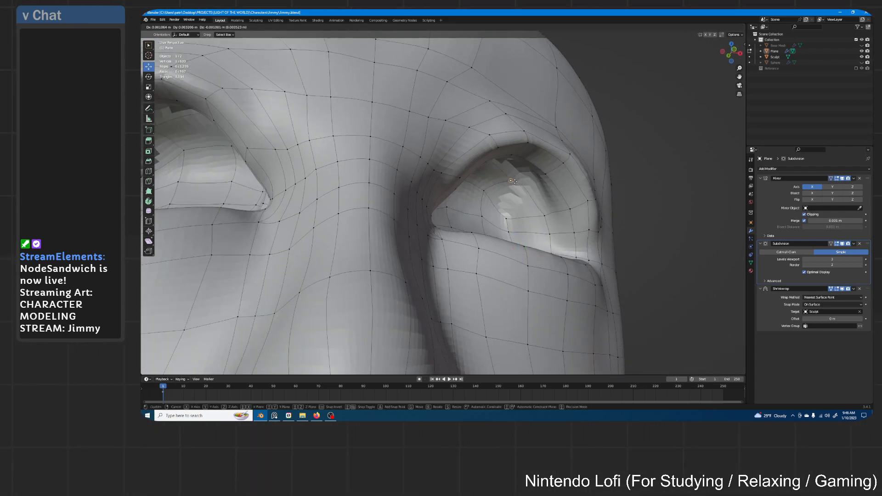
{"action": "left_click", "coordinate": [517, 183]}
{"action": "left_click", "coordinate": [488, 195]}
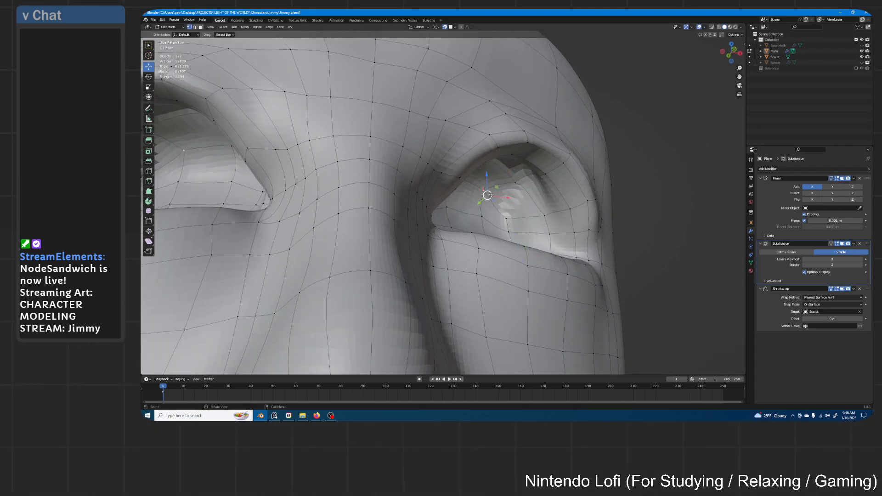
{"action": "left_click", "coordinate": [494, 194]}
- Move the column of vertices along the inner wall of the eye socket backward, deeper into the head
{"action": "scroll", "coordinate": [494, 195], "scroll_direction": "down", "scroll_amount": 5}
{"action": "middle_click_drag", "start_coordinate": [494, 195], "coordinate": [480, 231]}
{"action": "scroll", "coordinate": [515, 216], "scroll_direction": "up", "scroll_amount": 5}
{"action": "left_click", "coordinate": [470, 229]}
{"action": "key", "text": "g"}
{"action": "left_click", "coordinate": [477, 228]}
{"action": "left_click", "coordinate": [453, 186]}
{"action": "key", "text": "g"}
{"action": "left_click", "coordinate": [468, 181]}
{"action": "left_click", "coordinate": [437, 140]}
{"action": "key", "text": "g"}
{"action": "left_click", "coordinate": [452, 135]}
{"action": "left_click", "coordinate": [441, 108]}
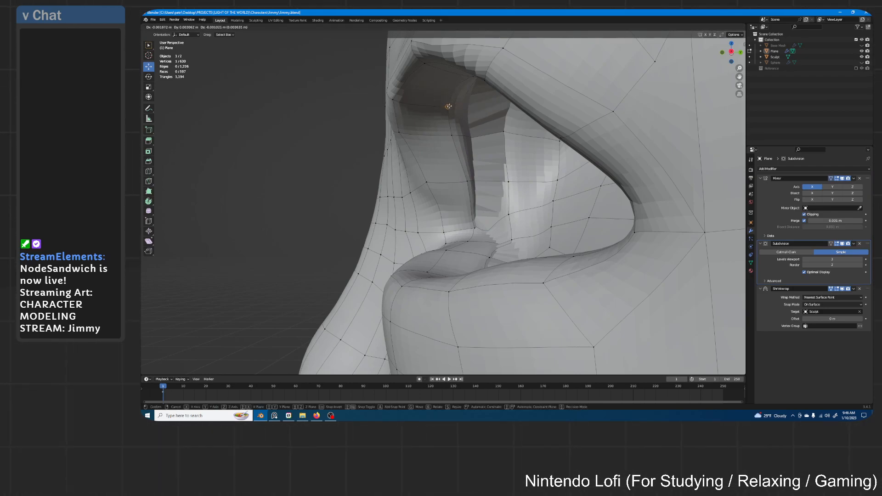
{"action": "left_click", "coordinate": [450, 106]}
- Shift the neighbouring column of socket vertices forward toward the inner wall to space the loops evenly
{"action": "left_click", "coordinate": [509, 216]}
{"action": "key", "text": "g"}
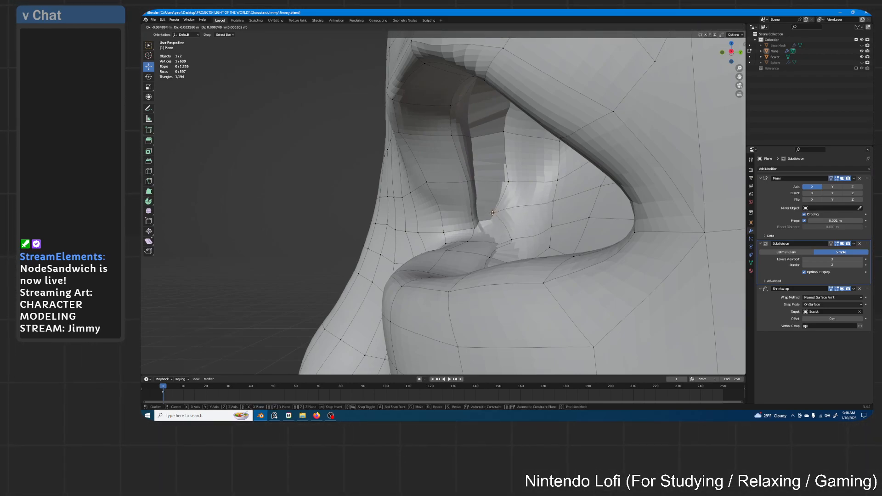
{"action": "left_click", "coordinate": [492, 214]}
{"action": "left_click", "coordinate": [507, 181]}
{"action": "key", "text": "g"}
{"action": "left_click", "coordinate": [489, 180]}
{"action": "left_click", "coordinate": [503, 135]}
{"action": "key", "text": "g"}
{"action": "left_click", "coordinate": [494, 123]}
{"action": "middle_click_drag", "start_coordinate": [495, 123], "coordinate": [519, 107]}
{"action": "left_click", "coordinate": [504, 110]}
{"action": "key", "text": "g"}
{"action": "left_click", "coordinate": [499, 109]}
- Adjust the socket vertices just behind the upper and lower eyelid rims, viewed from the outer side of the eye
{"action": "middle_click_drag", "start_coordinate": [550, 54], "coordinate": [447, 255]}
{"action": "left_click", "coordinate": [607, 137]}
{"action": "key", "text": "g"}
{"action": "left_click", "coordinate": [567, 115]}
{"action": "key", "text": "g"}
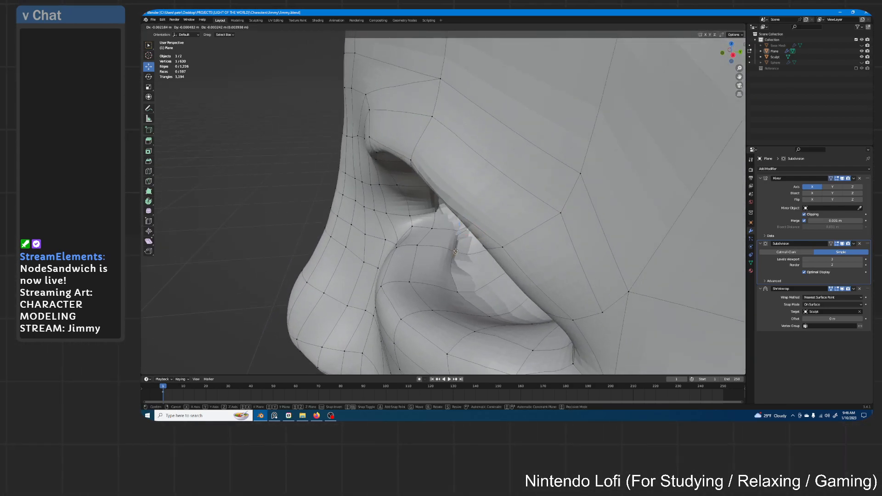
{"action": "left_click", "coordinate": [457, 250]}
{"action": "left_click", "coordinate": [458, 293]}
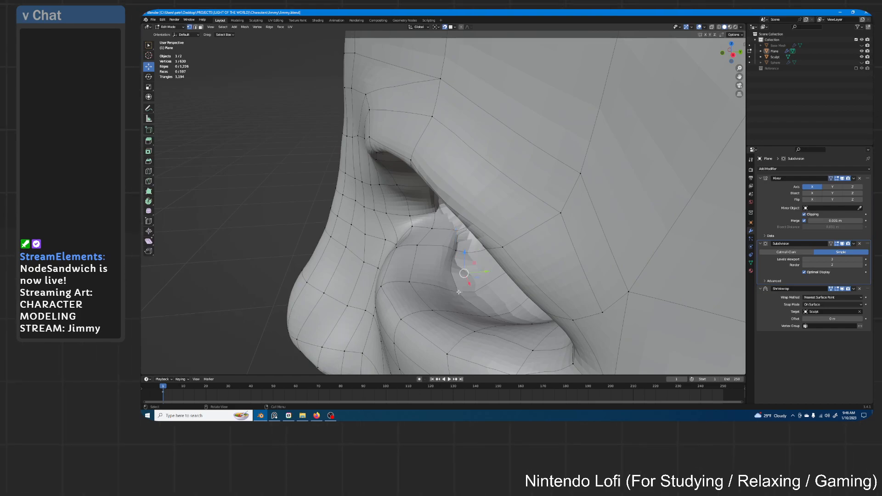
{"action": "left_click", "coordinate": [465, 288]}
{"action": "middle_click_drag", "start_coordinate": [464, 288], "coordinate": [460, 294]}
{"action": "left_click", "coordinate": [465, 229]}
{"action": "key", "text": "g"}
{"action": "left_click", "coordinate": [466, 228]}
- Return to Object Mode, shade the head mesh smooth and deselect it
{"action": "middle_click_drag", "start_coordinate": [465, 228], "coordinate": [486, 198]}
{"action": "scroll", "coordinate": [498, 215], "scroll_direction": "down", "scroll_amount": 6}
{"action": "key", "text": "alt+a"}
{"action": "key", "text": "Tab"}
{"action": "left_click", "coordinate": [486, 198]}
{"action": "right_click", "coordinate": [487, 198]}
{"action": "left_click", "coordinate": [487, 200]}
{"action": "left_click", "coordinate": [687, 162]}
{"action": "middle_click_drag", "start_coordinate": [687, 162], "coordinate": [519, 198]}
{"action": "scroll", "coordinate": [441, 209], "scroll_direction": "down", "scroll_amount": 5}
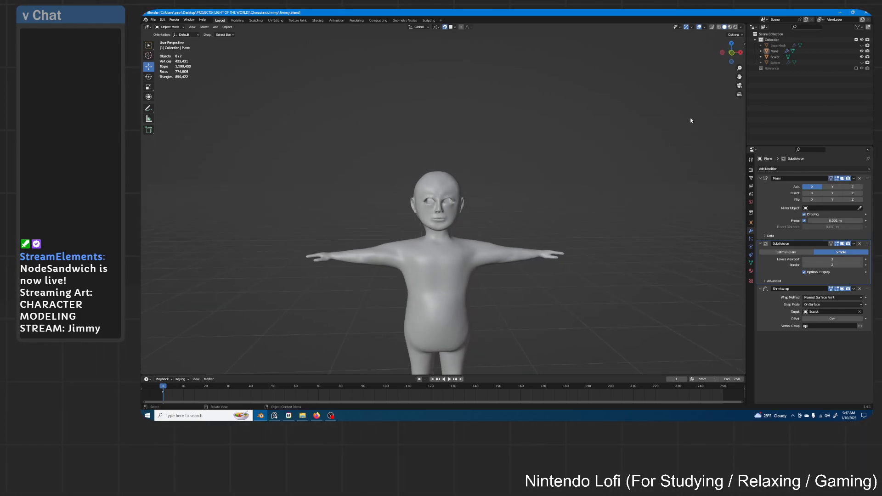
- Hide the Sculpt object and examine the retopologized head on its own from the front and side
{"action": "left_click", "coordinate": [862, 57]}
{"action": "middle_click_drag", "start_coordinate": [523, 201], "coordinate": [501, 213]}
{"action": "scroll", "coordinate": [501, 213], "scroll_direction": "up", "scroll_amount": 5}
{"action": "middle_click_drag", "start_coordinate": [575, 217], "coordinate": [511, 233]}
{"action": "scroll", "coordinate": [518, 213], "scroll_direction": "down", "scroll_amount": 2}
{"action": "scroll", "coordinate": [432, 228], "scroll_direction": "down", "scroll_amount": 3}
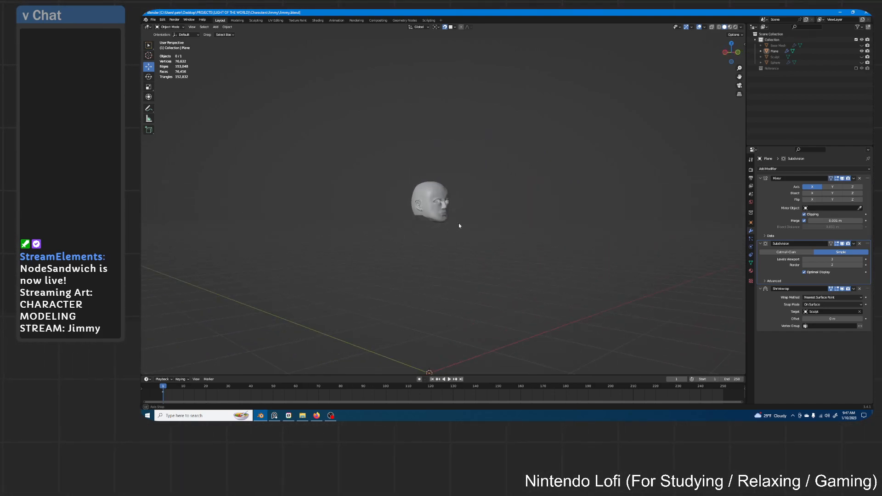
{"action": "scroll", "coordinate": [427, 231], "scroll_direction": "up", "scroll_amount": 2}
{"action": "mouse_move", "coordinate": [490, 214]}
{"action": "middle_mouse_down"}
{"action": "mouse_move", "coordinate": [466, 216]}
{"action": "mouse_move", "coordinate": [534, 198]}
{"action": "mouse_move", "coordinate": [495, 189]}
{"action": "mouse_move", "coordinate": [464, 201]}
{"action": "mouse_move", "coordinate": [495, 218]}
{"action": "middle_mouse_up"}
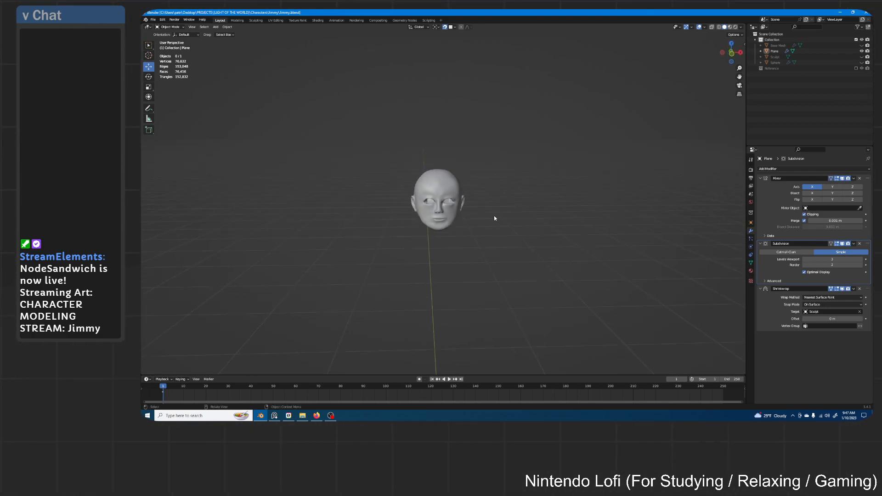
{"action": "scroll", "coordinate": [495, 211], "scroll_direction": "up", "scroll_amount": 3}
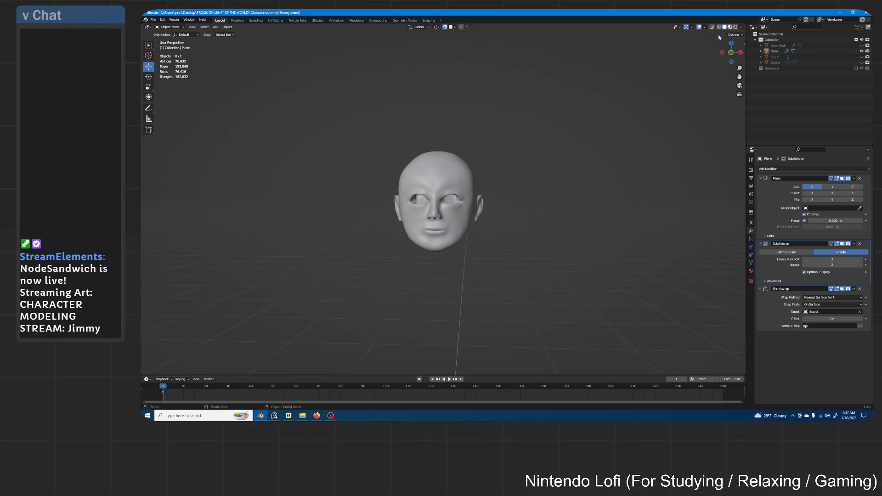
- Switch the viewport to Material Preview shading and inspect the head from all sides
{"action": "key", "text": "z"}
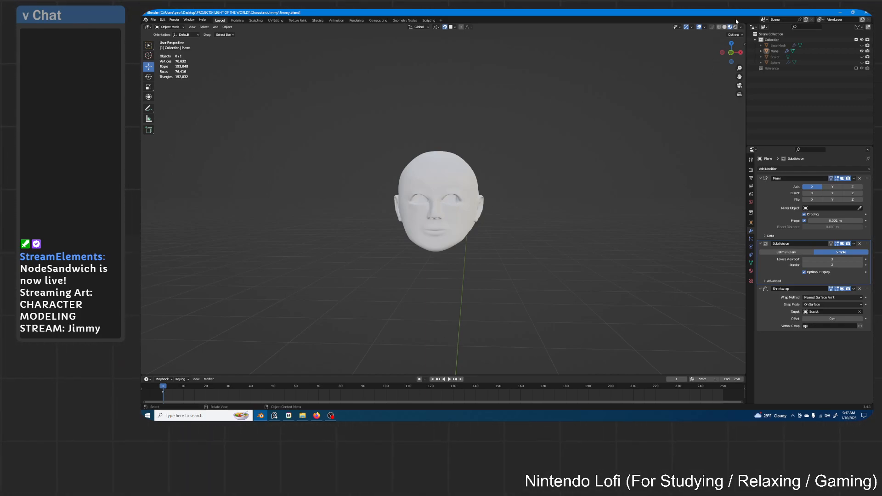
{"action": "middle_click_drag", "start_coordinate": [711, 61], "coordinate": [475, 214]}
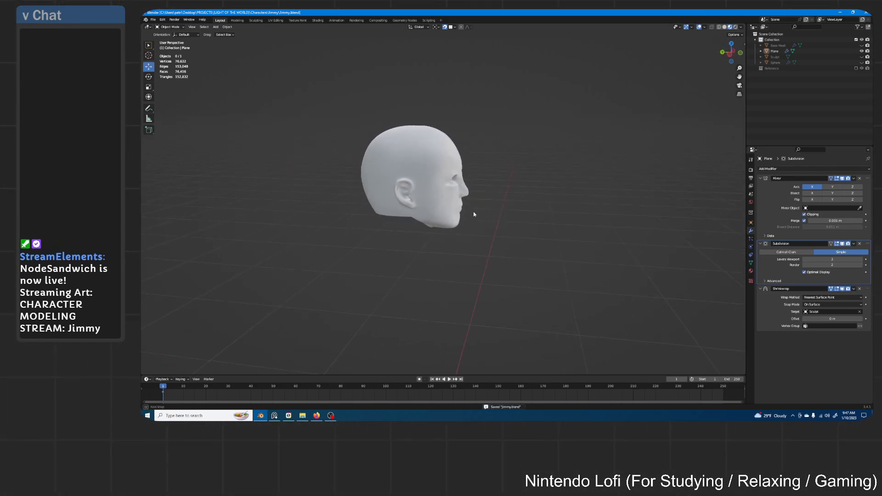
{"action": "middle_click_drag", "start_coordinate": [611, 220], "coordinate": [561, 211]}
{"action": "scroll", "coordinate": [541, 213], "scroll_direction": "up", "scroll_amount": 4}
{"action": "scroll", "coordinate": [519, 212], "scroll_direction": "down", "scroll_amount": 3}
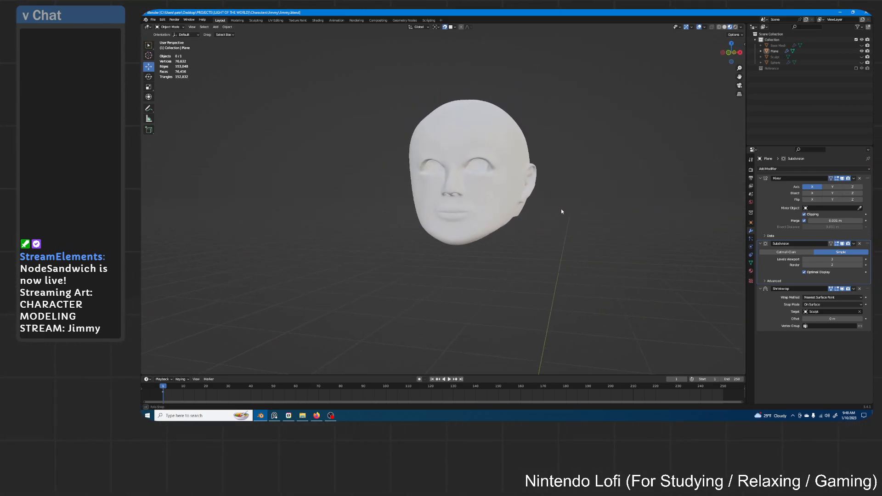
{"action": "middle_click_drag", "start_coordinate": [468, 213], "coordinate": [439, 227]}
{"action": "middle_click_drag", "start_coordinate": [518, 219], "coordinate": [483, 220]}
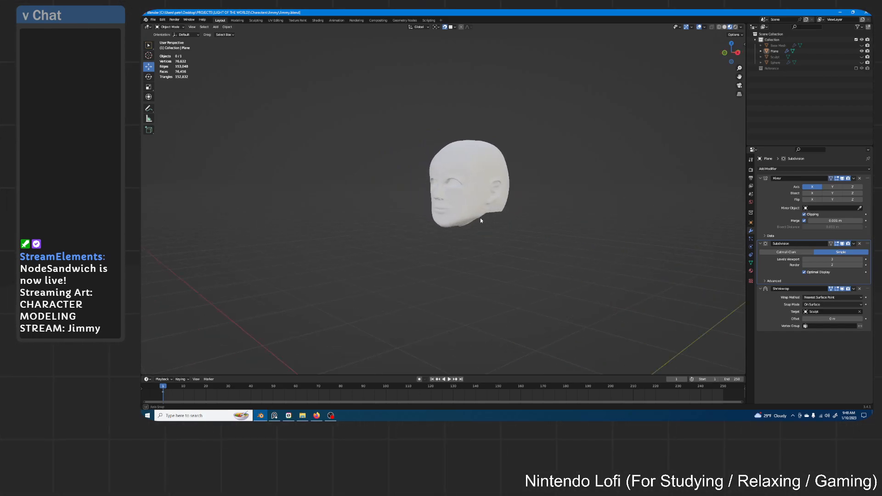
{"action": "mouse_move", "coordinate": [511, 224]}
{"action": "middle_mouse_down"}
{"action": "mouse_move", "coordinate": [489, 218]}
{"action": "mouse_move", "coordinate": [521, 220]}
{"action": "mouse_move", "coordinate": [457, 217]}
{"action": "mouse_move", "coordinate": [504, 214]}
{"action": "mouse_move", "coordinate": [496, 212]}
{"action": "mouse_move", "coordinate": [510, 201]}
{"action": "middle_mouse_up"}
- Return the viewport to Solid shading and save the file
{"action": "left_click", "coordinate": [725, 27]}
{"action": "key", "text": "ctrl+s"}
{"action": "scroll", "coordinate": [503, 199], "scroll_direction": "down", "scroll_amount": 2}
{"action": "middle_click_drag", "start_coordinate": [504, 201], "coordinate": [456, 204]}
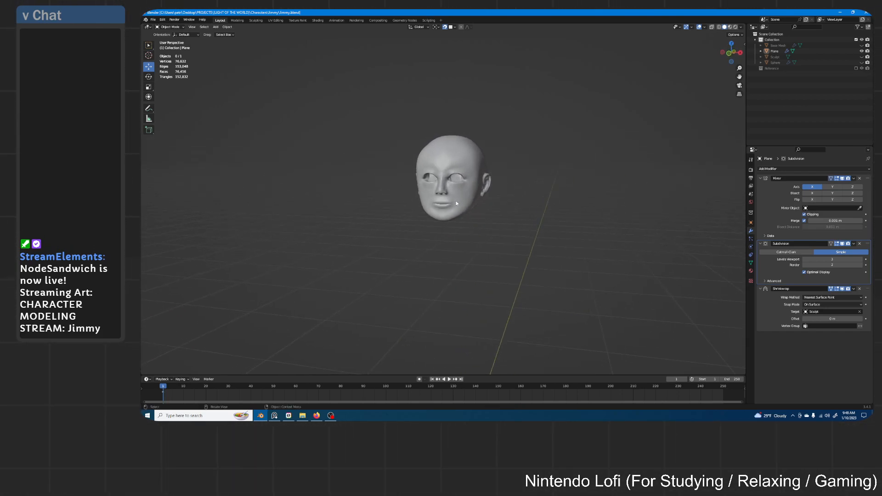
- Show the Sculpt body again with the retopologized head and save Jimmy.blend
{"action": "left_click", "coordinate": [864, 57]}
{"action": "mouse_move", "coordinate": [562, 189]}
{"action": "middle_mouse_down"}
{"action": "mouse_move", "coordinate": [531, 244]}
{"action": "mouse_move", "coordinate": [533, 203]}
{"action": "mouse_move", "coordinate": [457, 203]}
{"action": "mouse_move", "coordinate": [518, 202]}
{"action": "mouse_move", "coordinate": [512, 211]}
{"action": "mouse_move", "coordinate": [500, 203]}
{"action": "middle_mouse_up"}
{"action": "key", "text": "ctrl+s"}
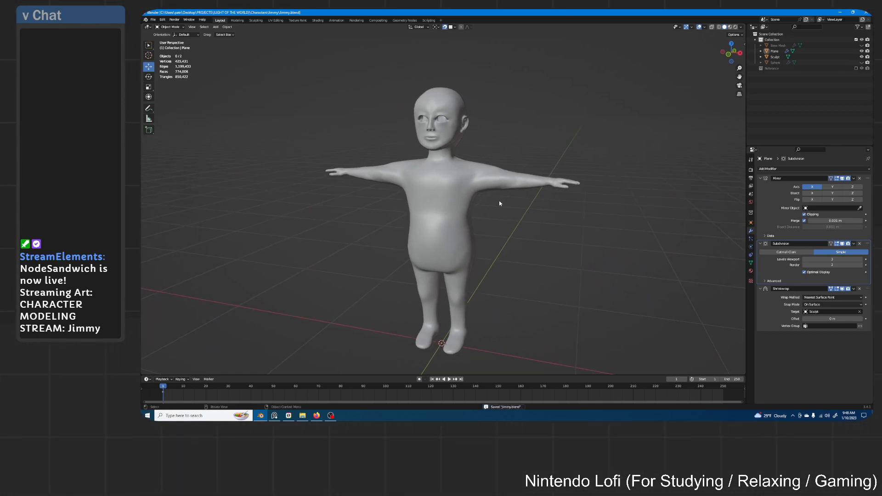